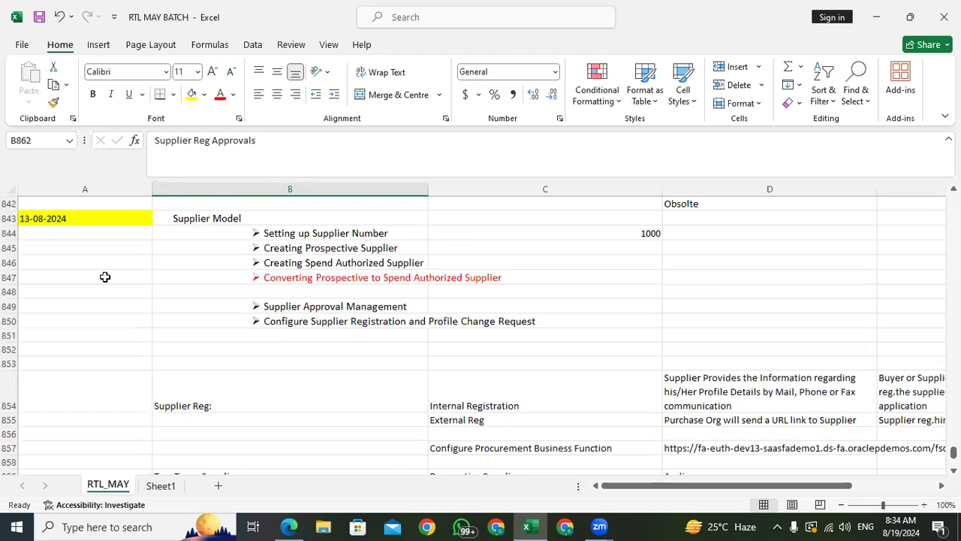
- Examine the Supplier Model topics and the Configuration for Procurement Transaction Accounting (TAB) topic lists on the RTL_MAY sheet
scroll(228, 313, "down", 15)
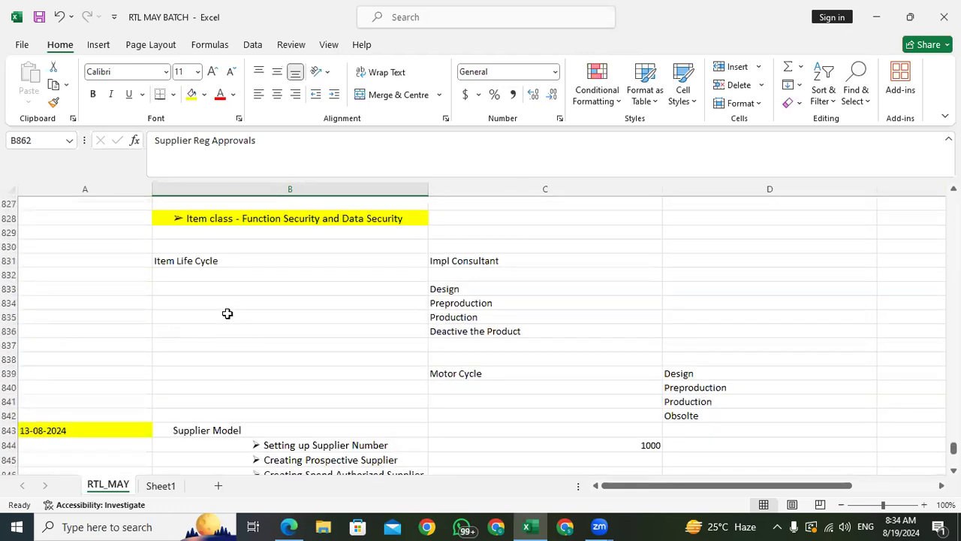
scroll(230, 323, "up", 5)
scroll(230, 329, "up", 5)
scroll(223, 335, "up", 5)
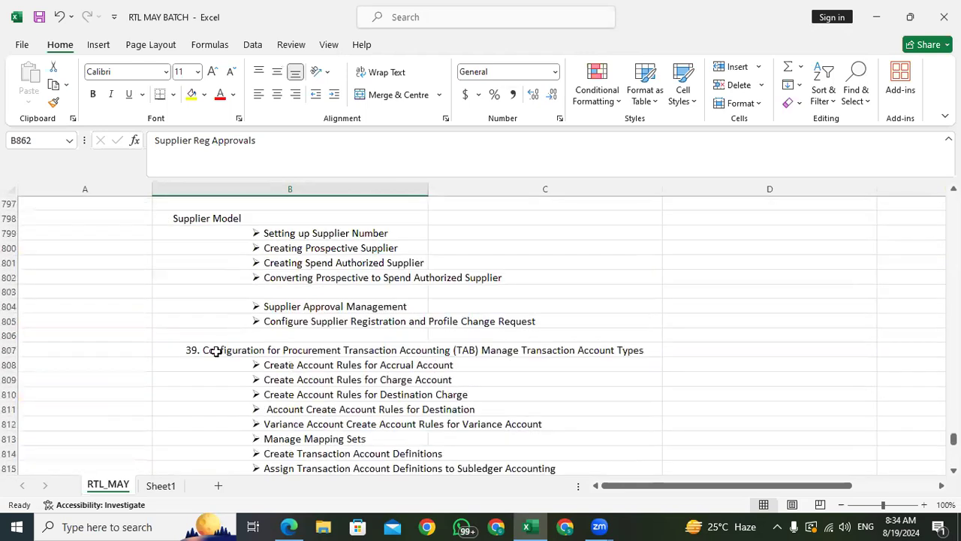
left_click(215, 350)
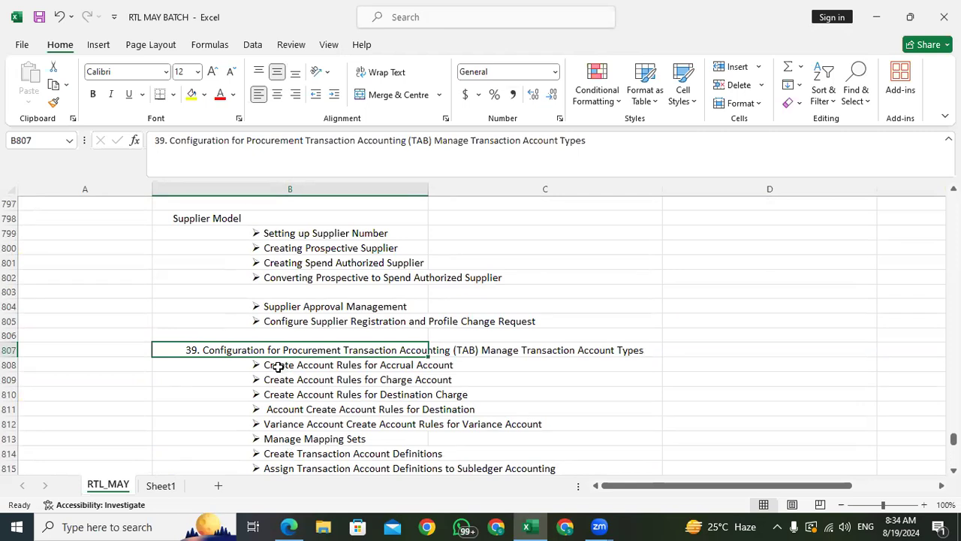
left_click(305, 365)
scroll(350, 350, "down", 10)
scroll(350, 348, "down", 10)
scroll(305, 332, "down", 5)
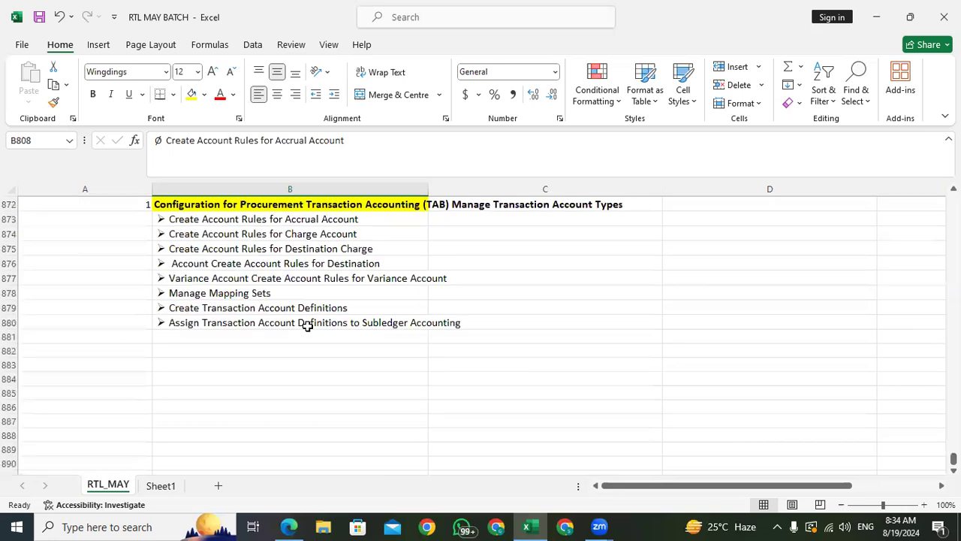
left_click(188, 220)
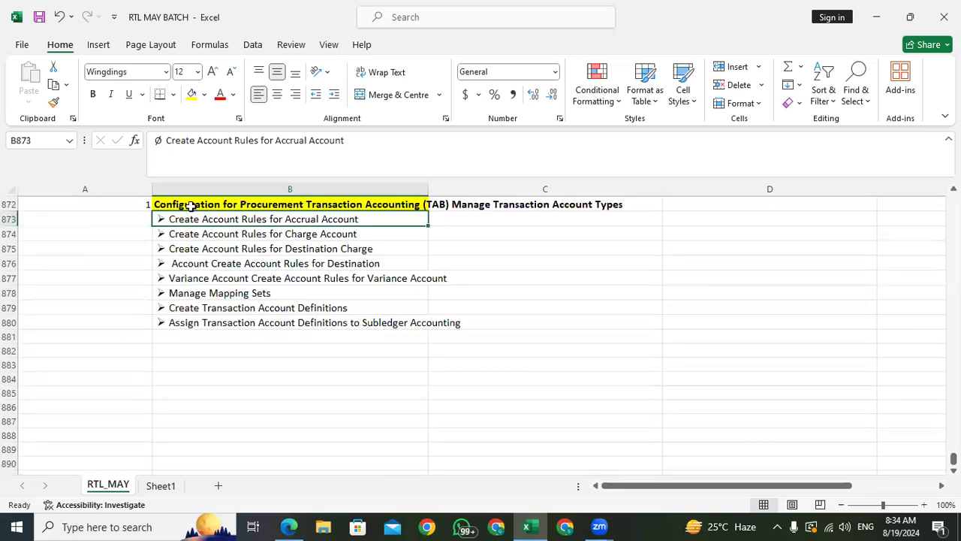
left_click(188, 205)
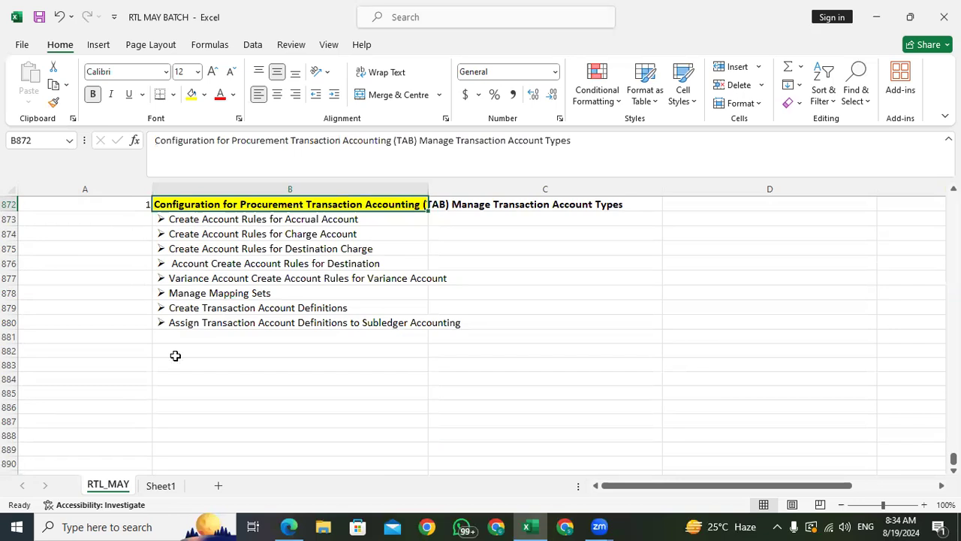
- Enter the session date 19-08-2024 in A871, just above the Configuration for Procurement Transaction Accounting heading
scroll(175, 355, "up", 5)
left_click(85, 396)
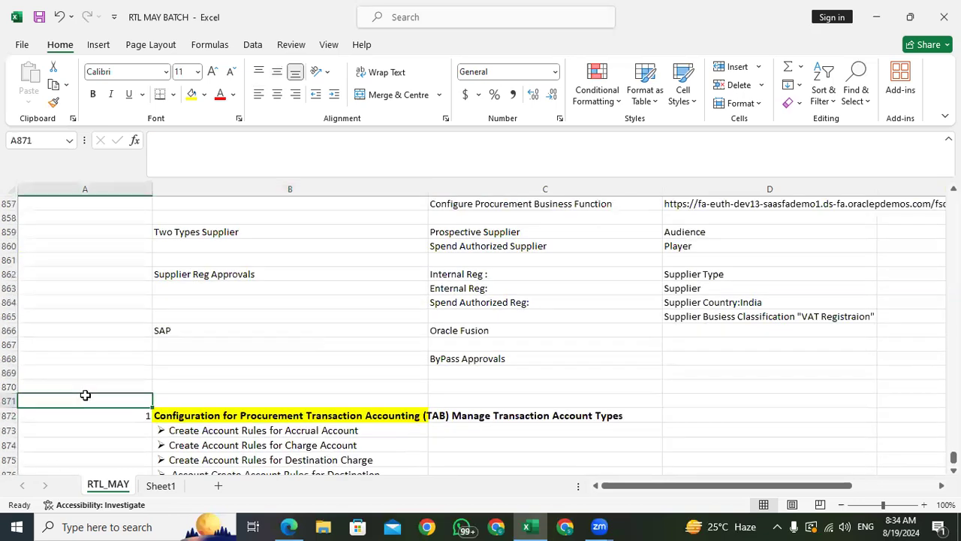
type("19")
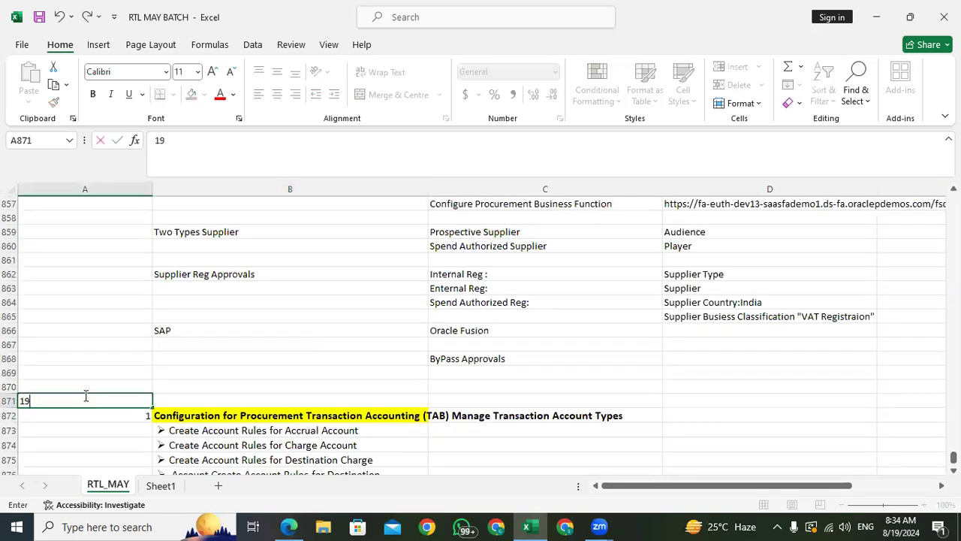
type("-08")
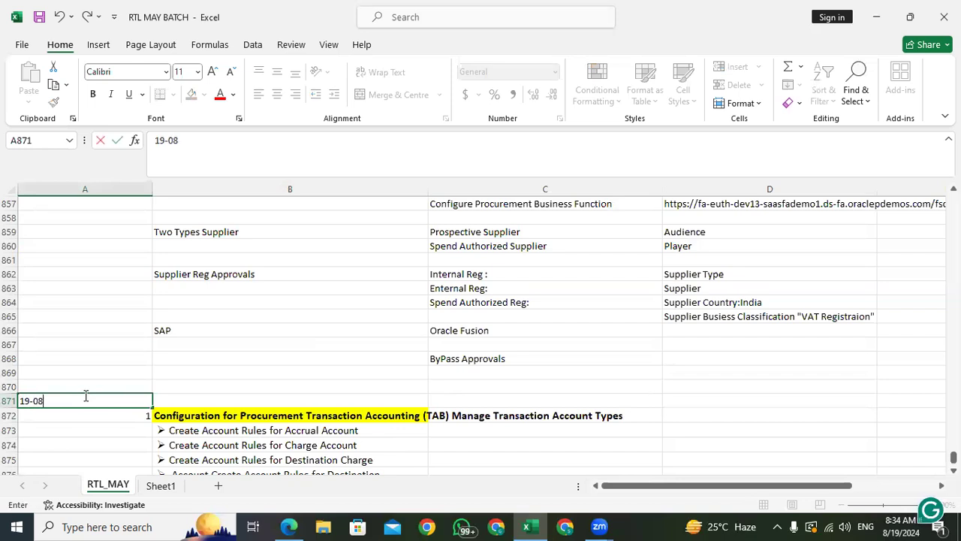
type("-2024")
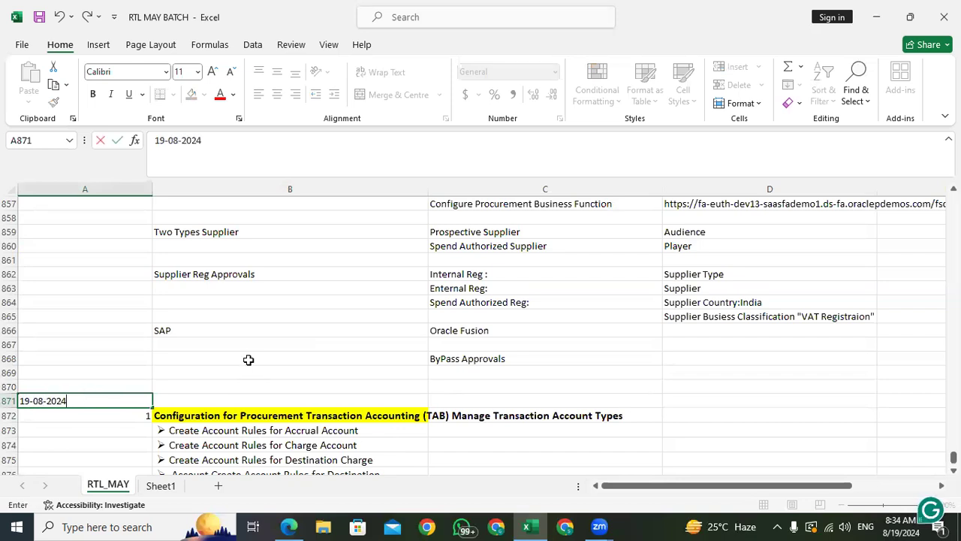
scroll(251, 359, "down", 5)
left_click(252, 428)
- Enter "Req Item" in C884 and "Emp" in B884 below the account rules list
left_click(344, 392)
left_click(350, 380)
left_click(513, 377)
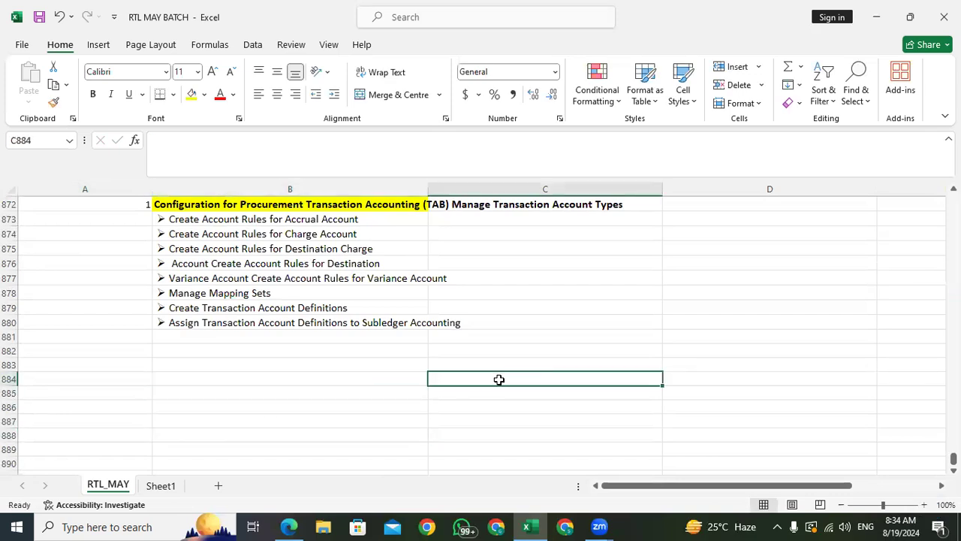
type("Req")
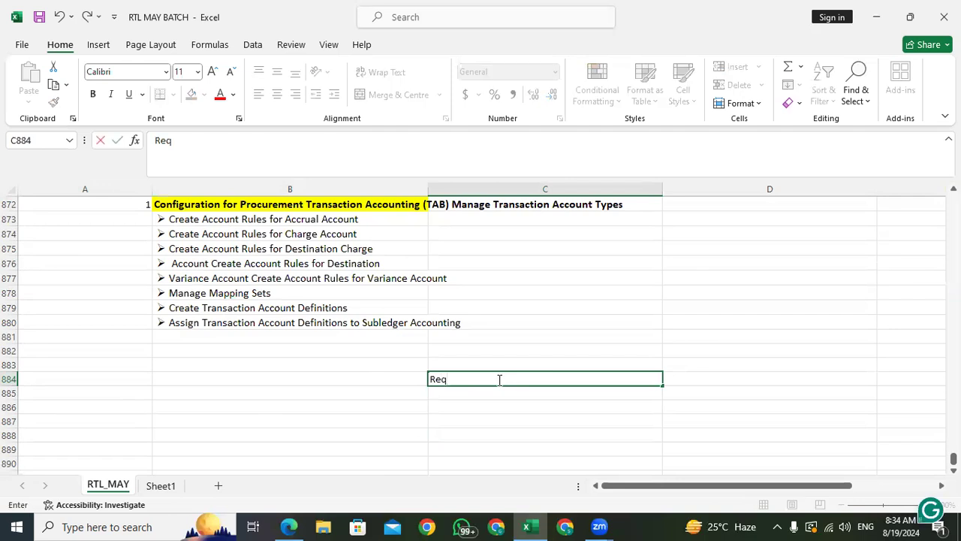
type(" Item")
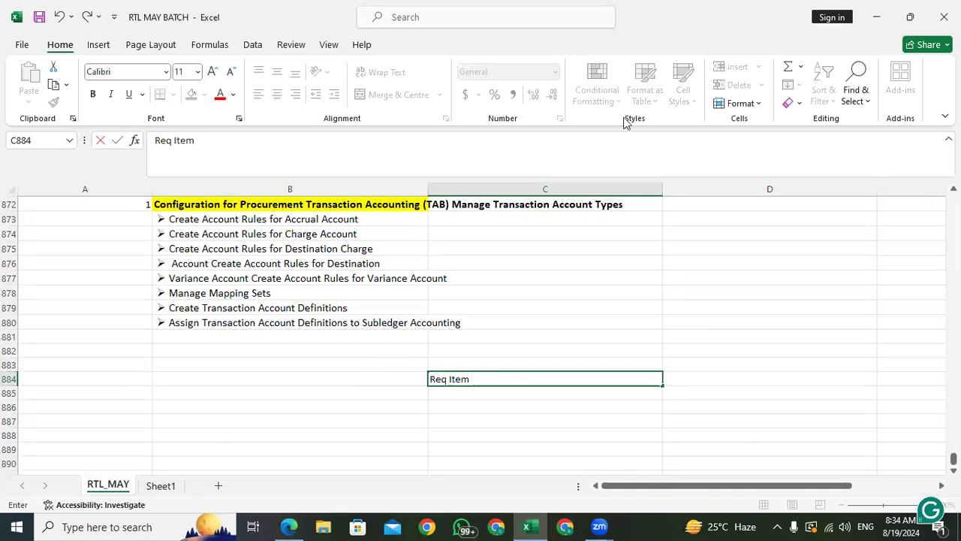
left_click(327, 379)
type("Emp")
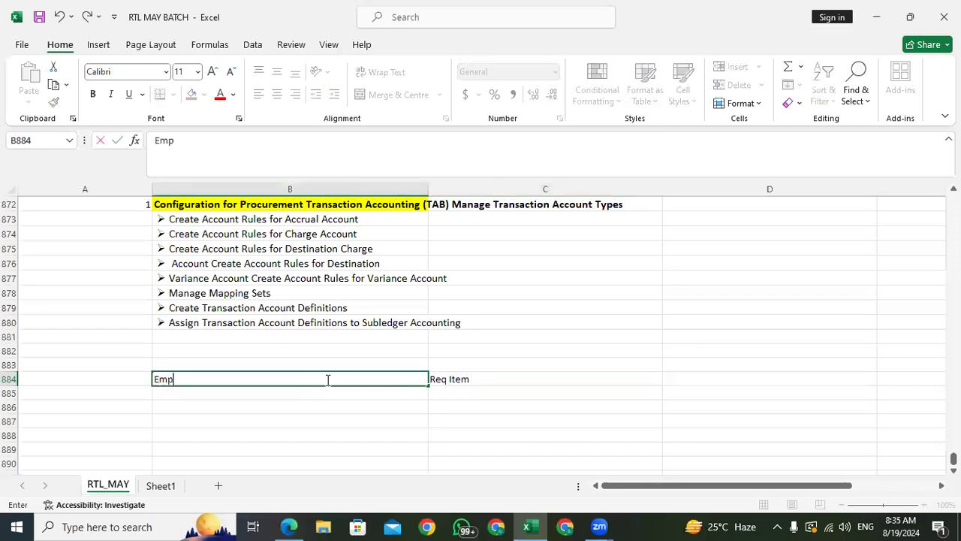
- Enter "Mobile" in D884 as the example item beside Req Item
left_click(454, 380)
left_click(453, 391)
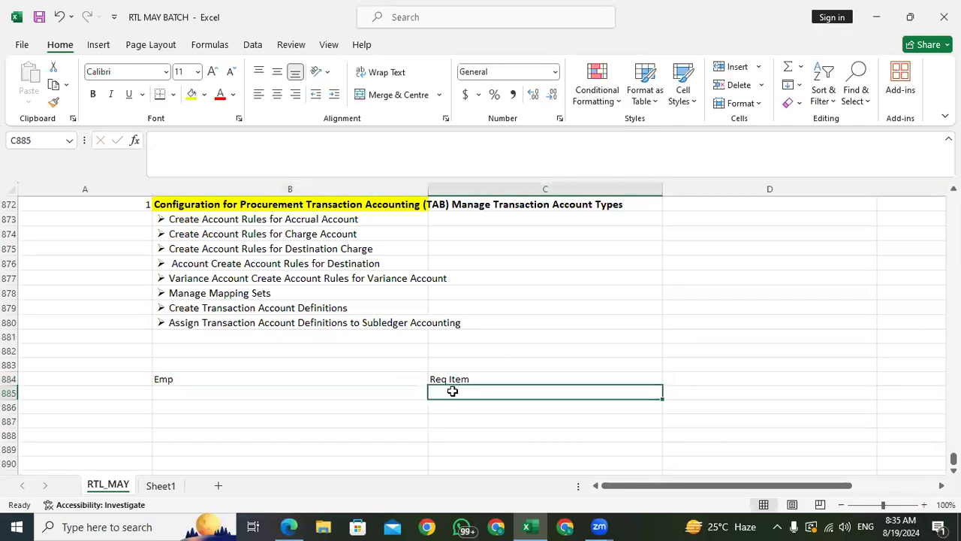
left_click(614, 380)
left_click(680, 380)
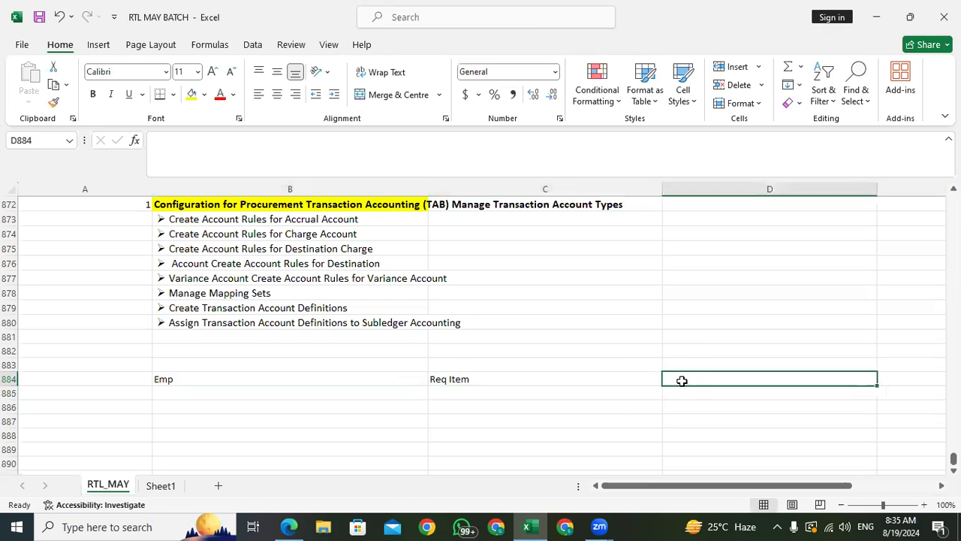
left_click(471, 376)
left_click(685, 379)
type("Mobile")
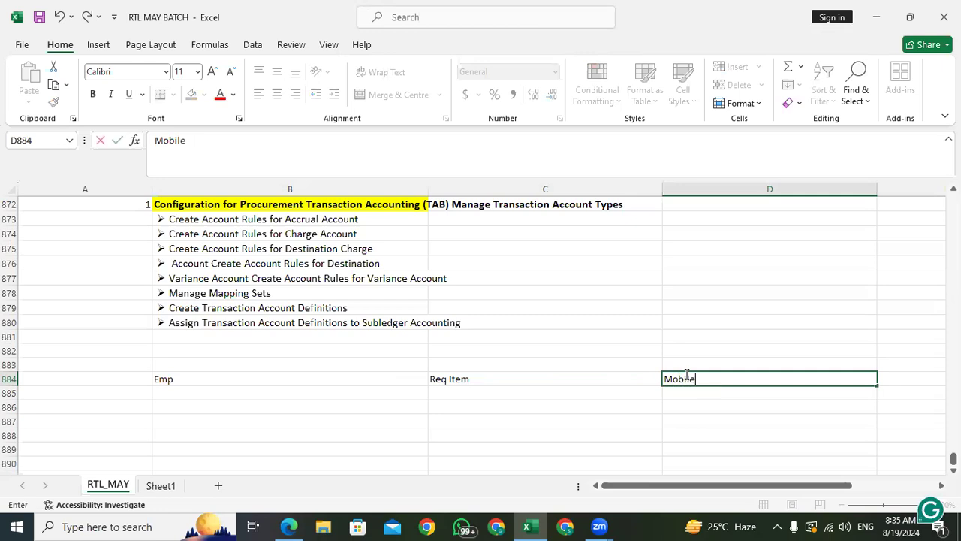
key("Return")
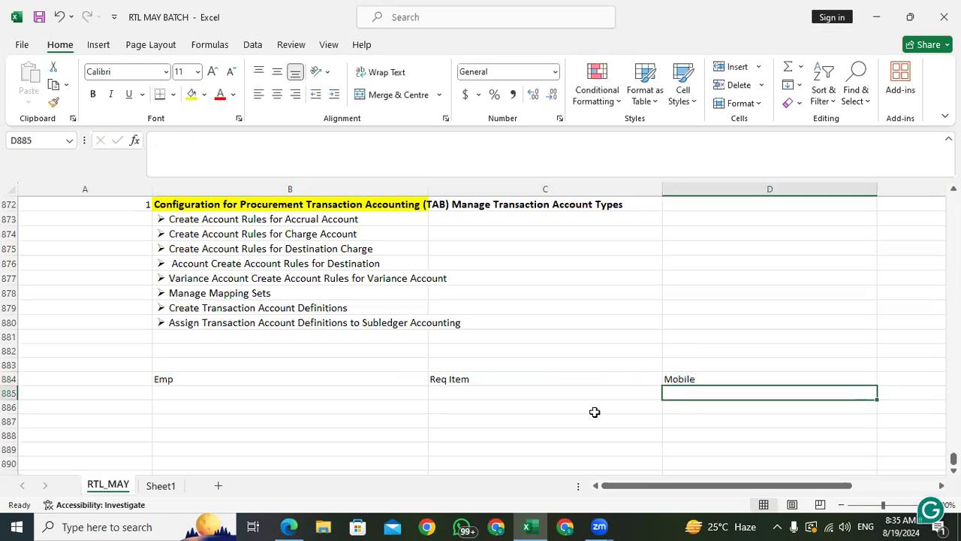
- Enter "COA" in C886, two rows below Req Item
left_click(167, 392)
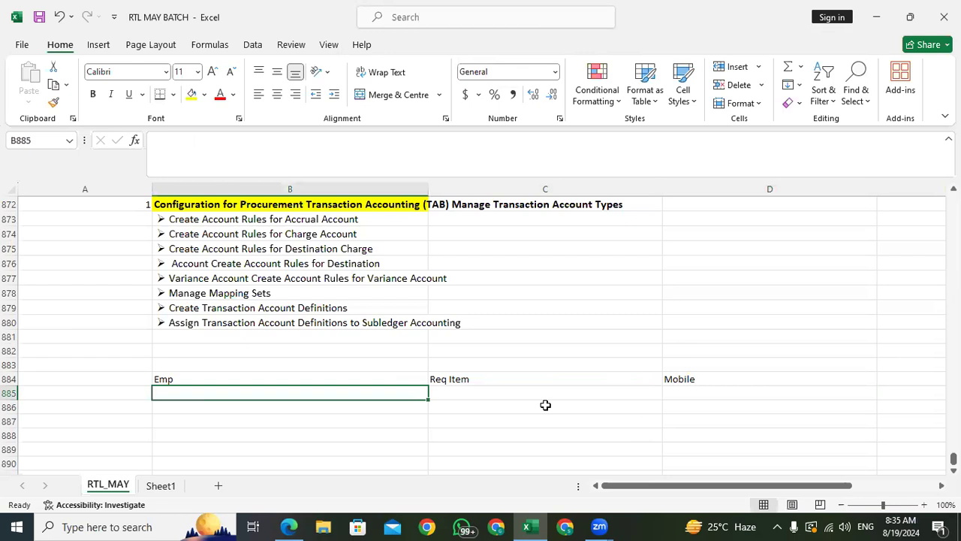
left_click(542, 394)
left_click(446, 410)
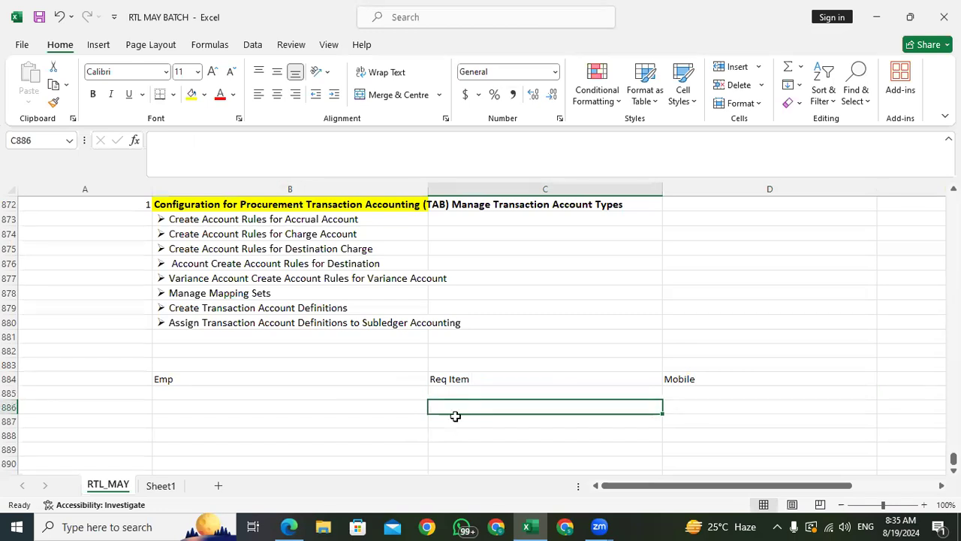
type("COA")
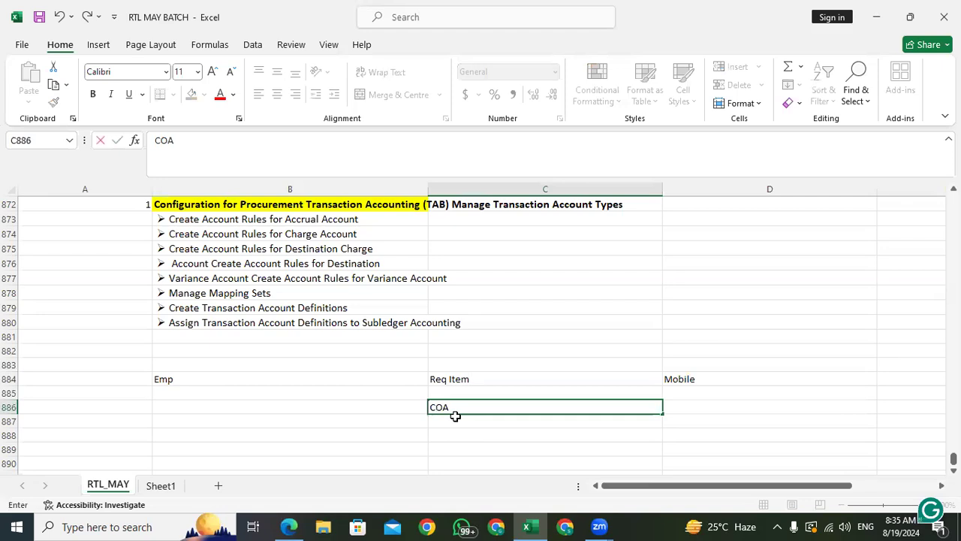
key("Tab")
key("Return")
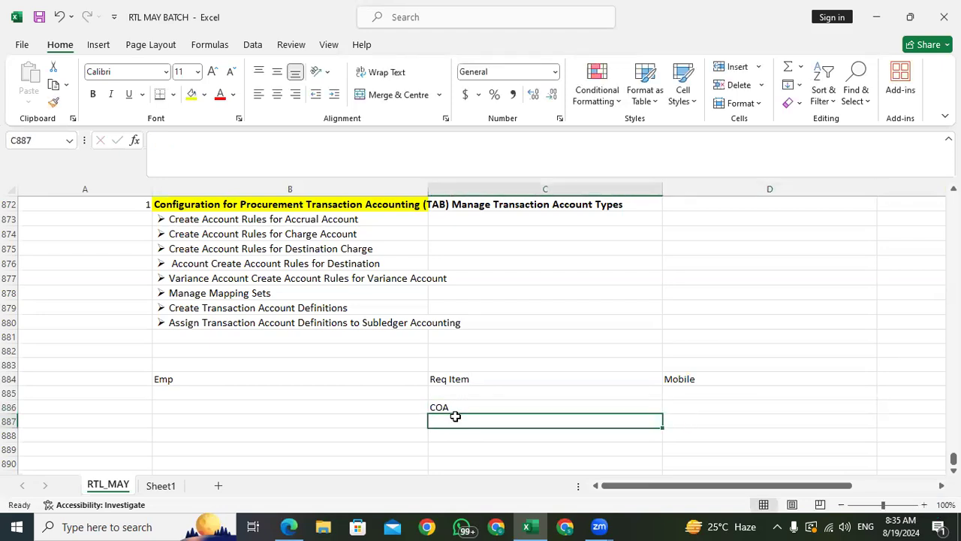
- List "BU", "Legal Entity" and "Cost Center" in C887 to C889 beneath COA
type("BU")
key("Return")
type("Legal ")
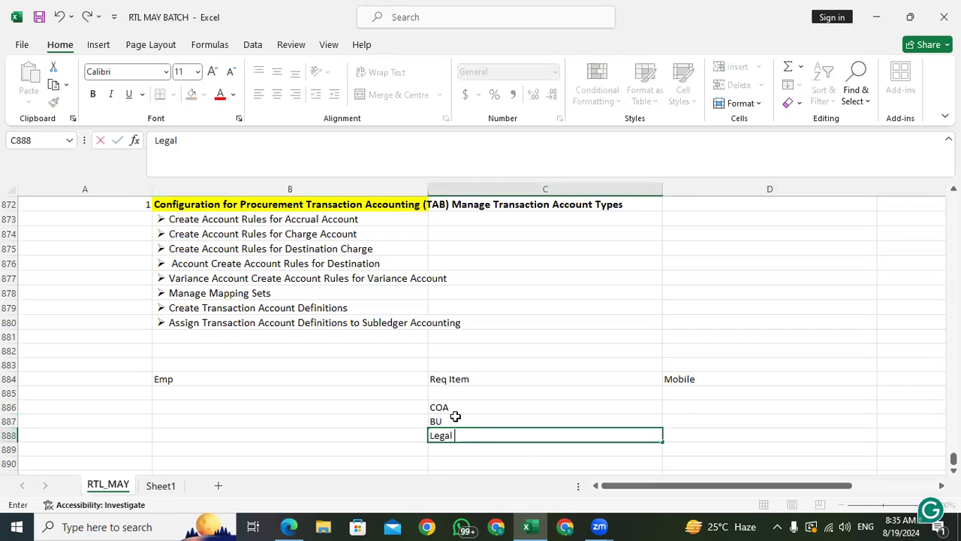
type("Entity")
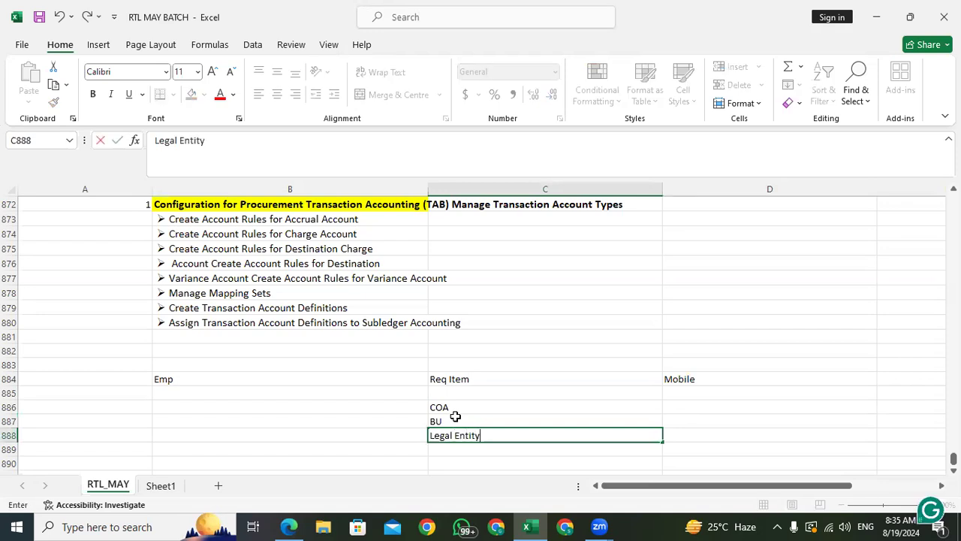
key("Return")
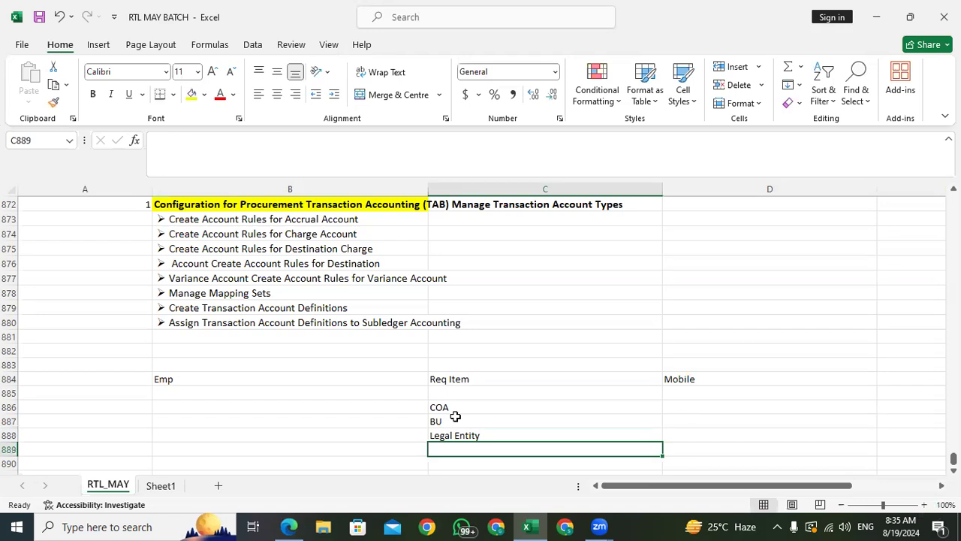
type("Cost Center")
key("Return")
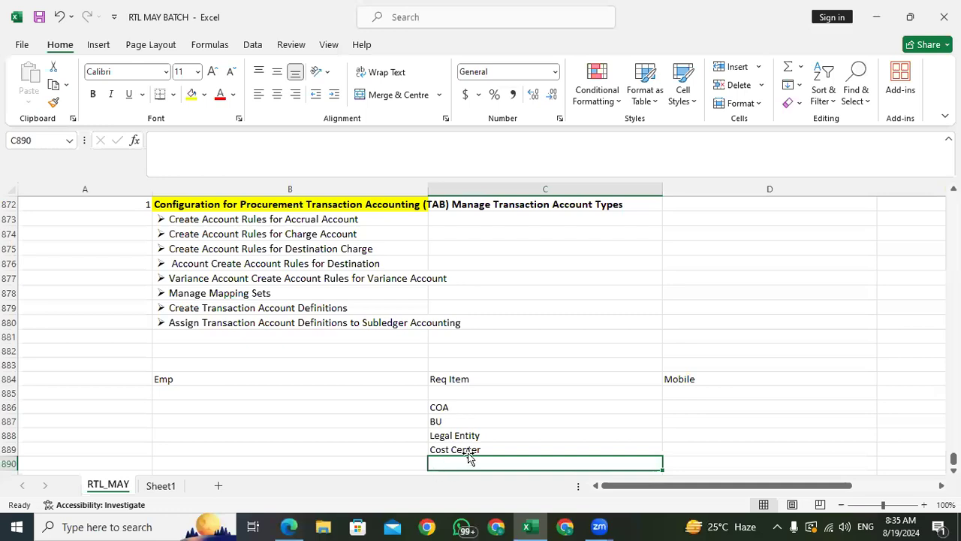
- Extend the COA list with "Deafult Accounts" in C890 and "Dep" in C891
scroll(451, 248, "down", 5)
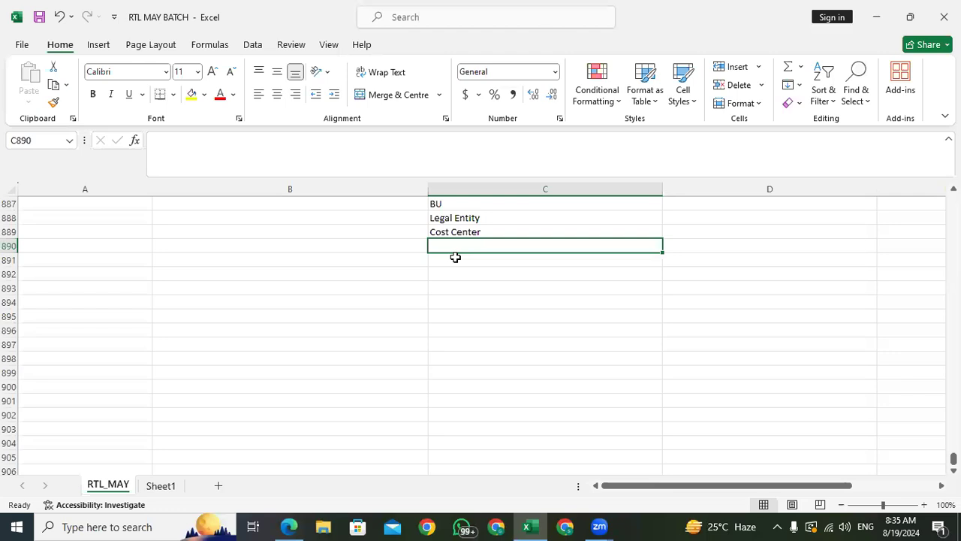
scroll(425, 455, "up", 5)
left_click(443, 420)
left_click(456, 463)
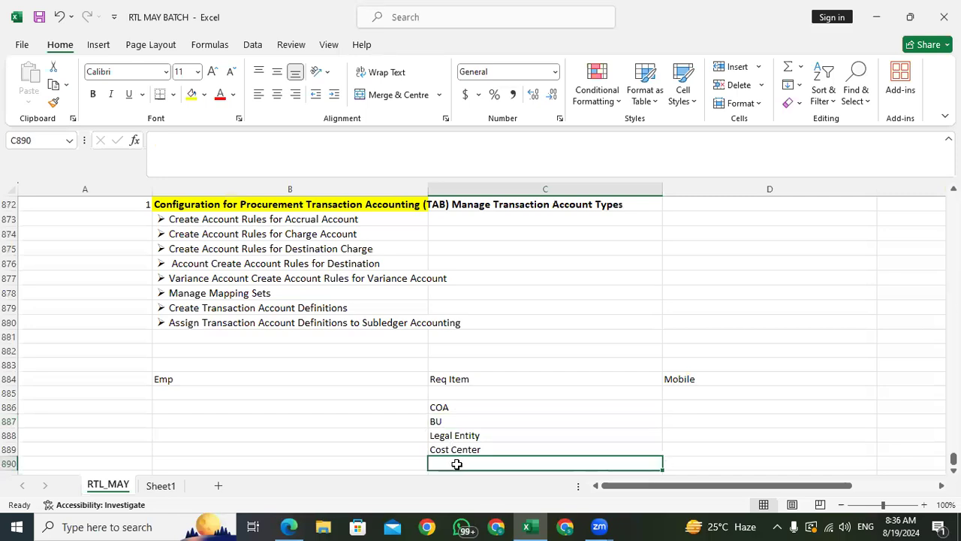
type("Dea")
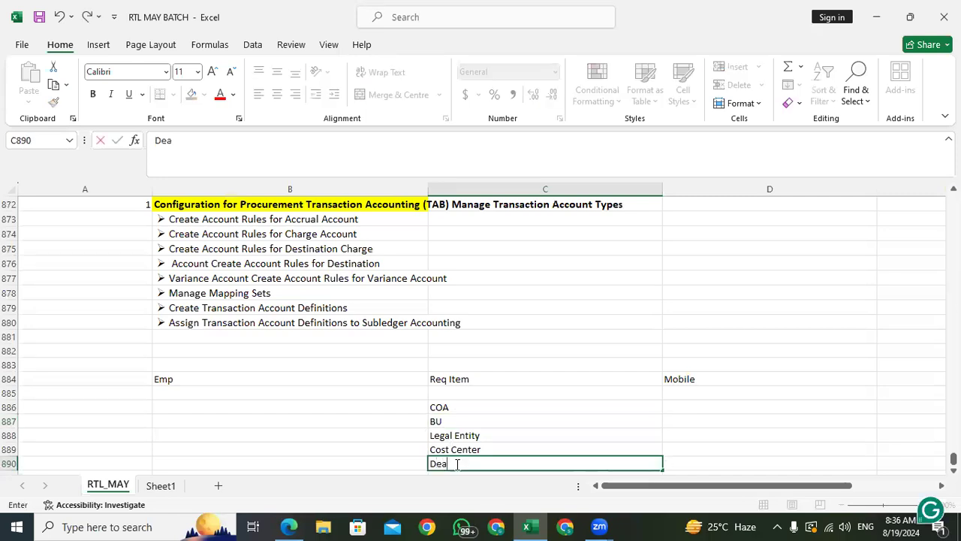
type("fult")
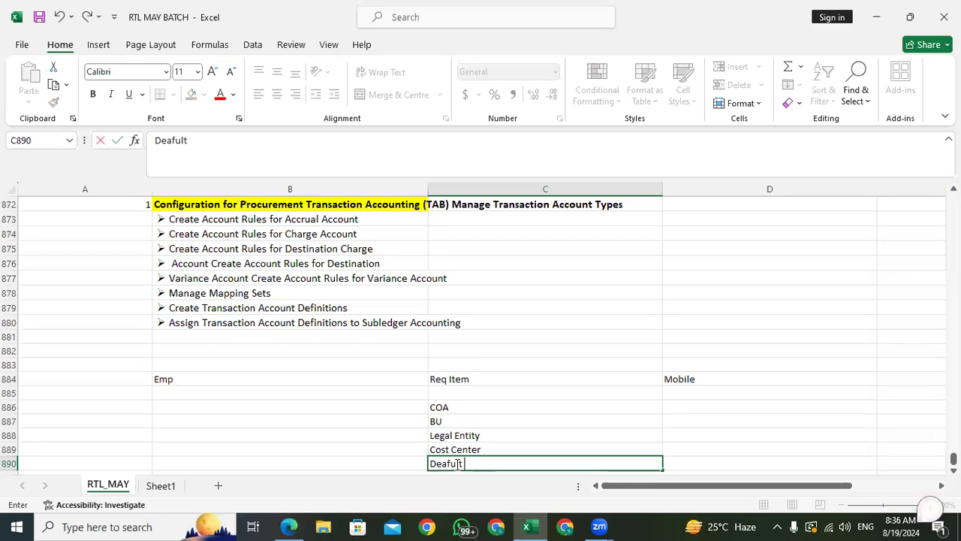
type(" Accounts")
left_click(457, 463)
key("Return")
type("Dep")
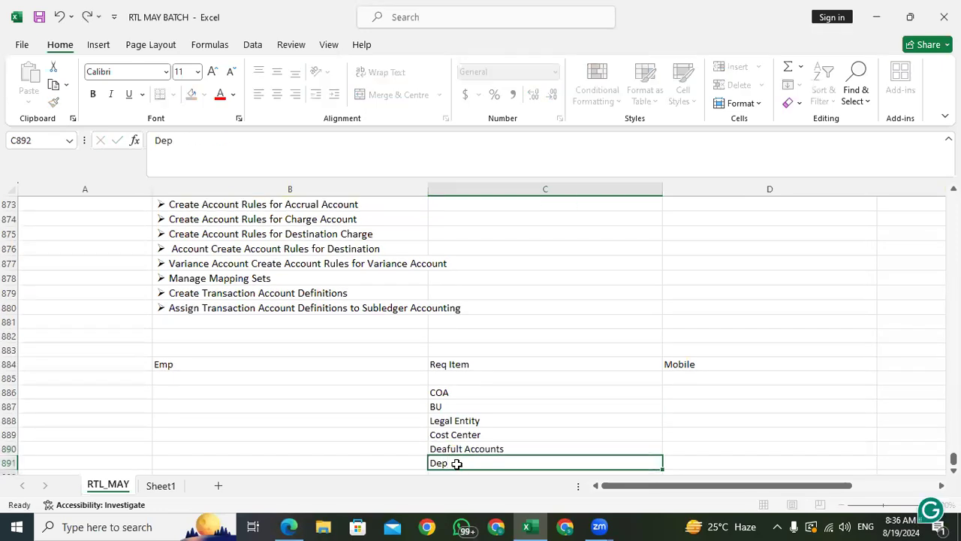
key("Return")
left_click(451, 378)
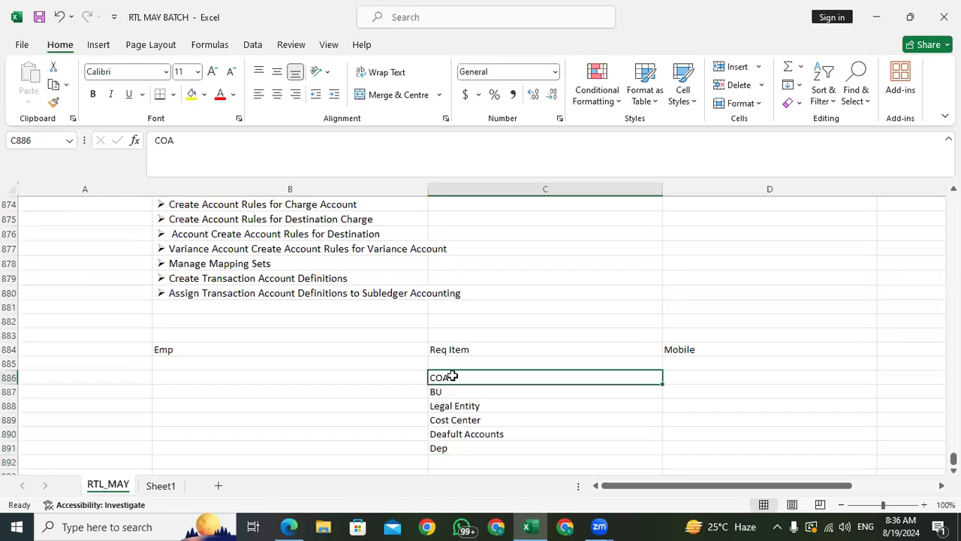
left_click(418, 378)
left_click(470, 378)
left_click(453, 391)
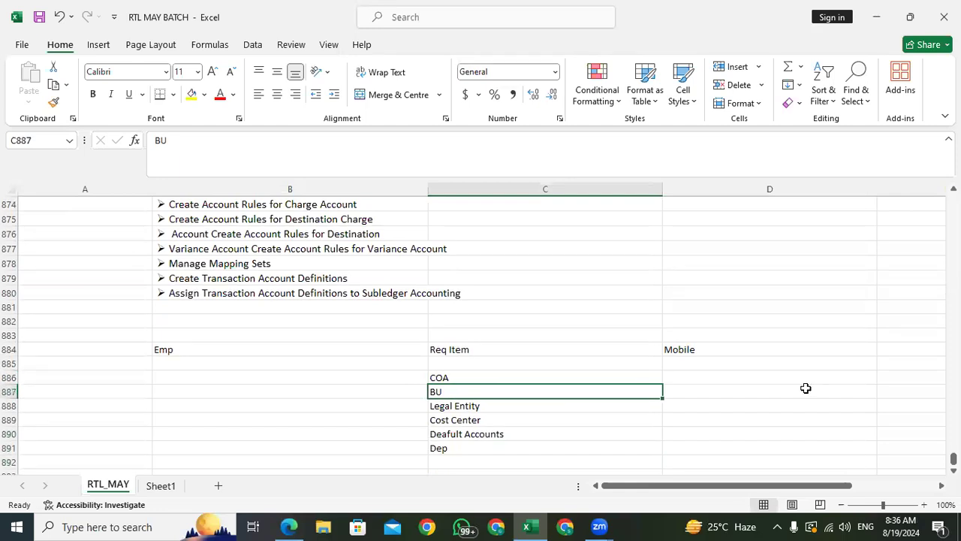
- Enter 100 for BU, 200 for Legal Entity and 3500 for Cost Center in D887 to D889
left_click(694, 390)
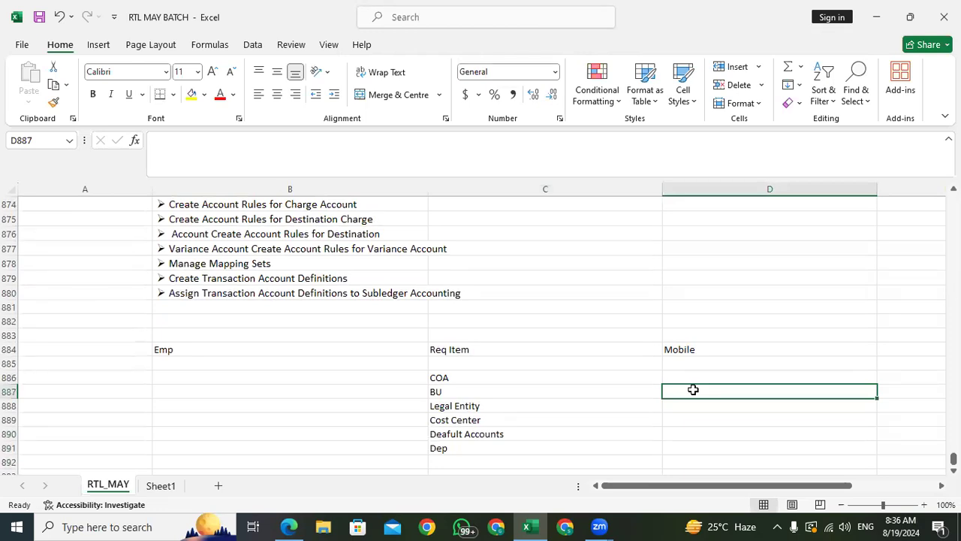
type("100")
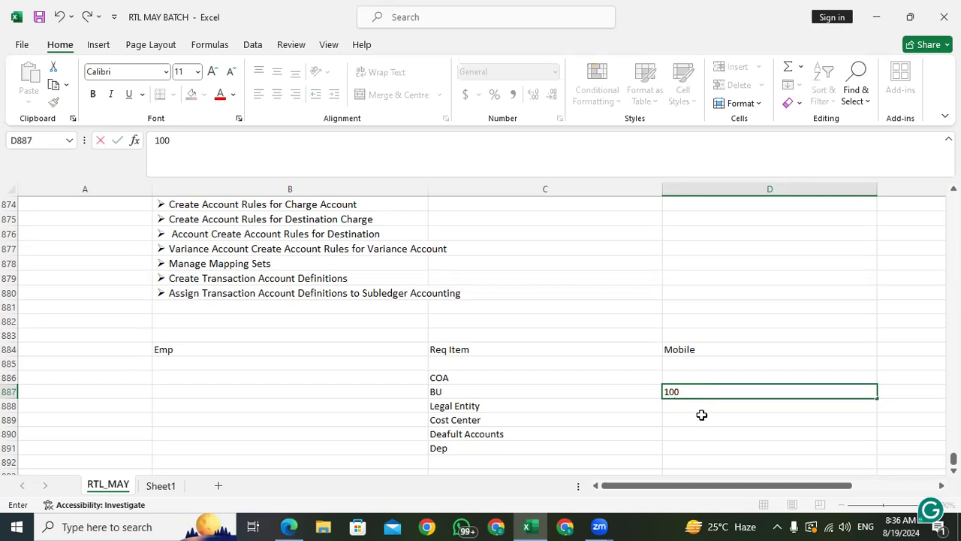
left_click(695, 407)
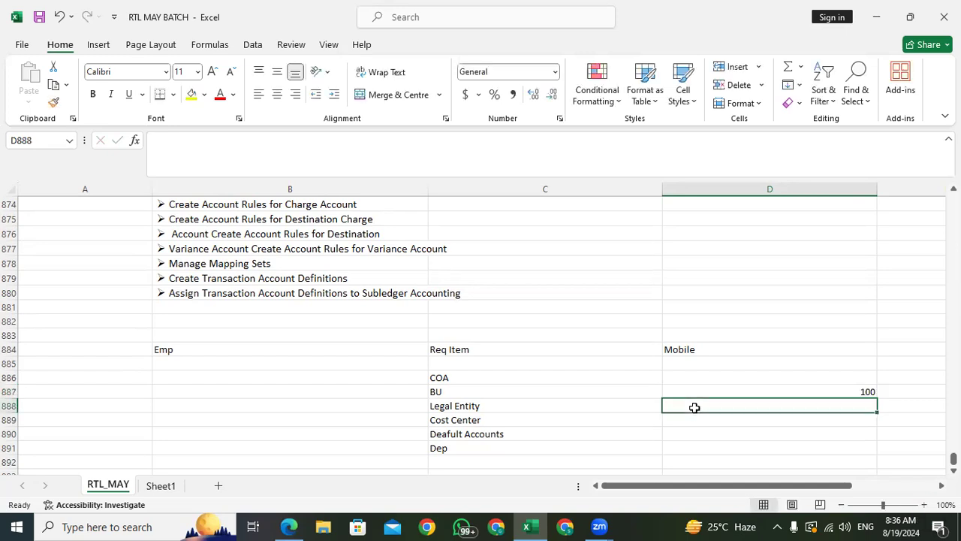
type("200")
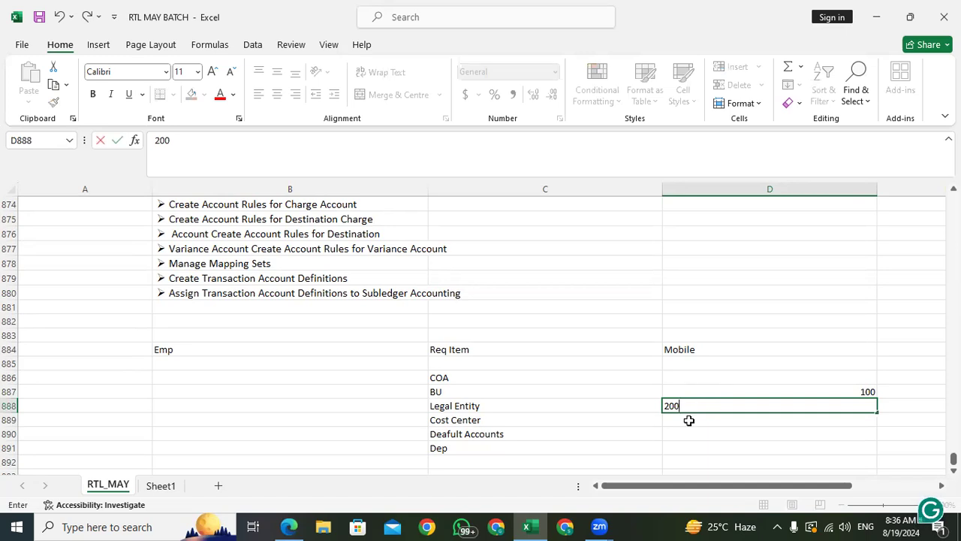
left_click(691, 421)
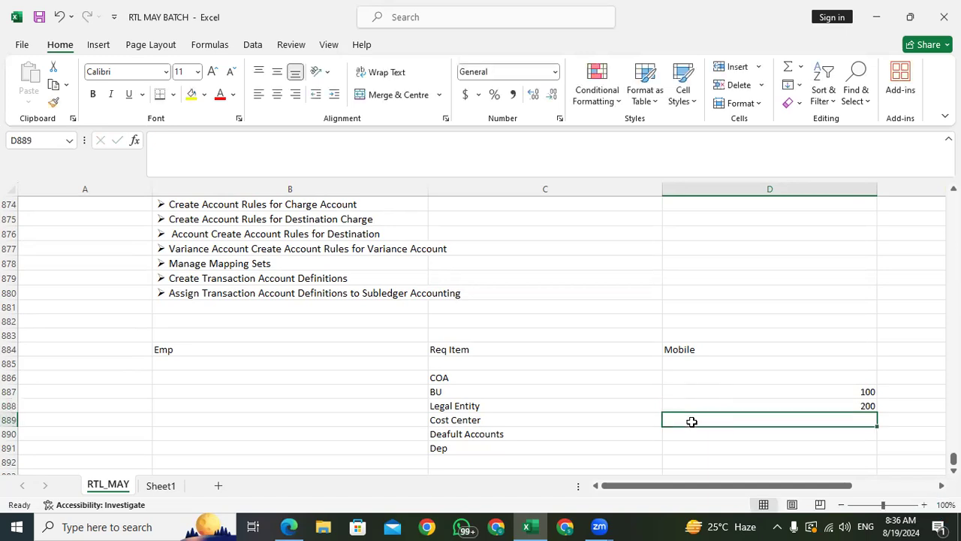
type("3500")
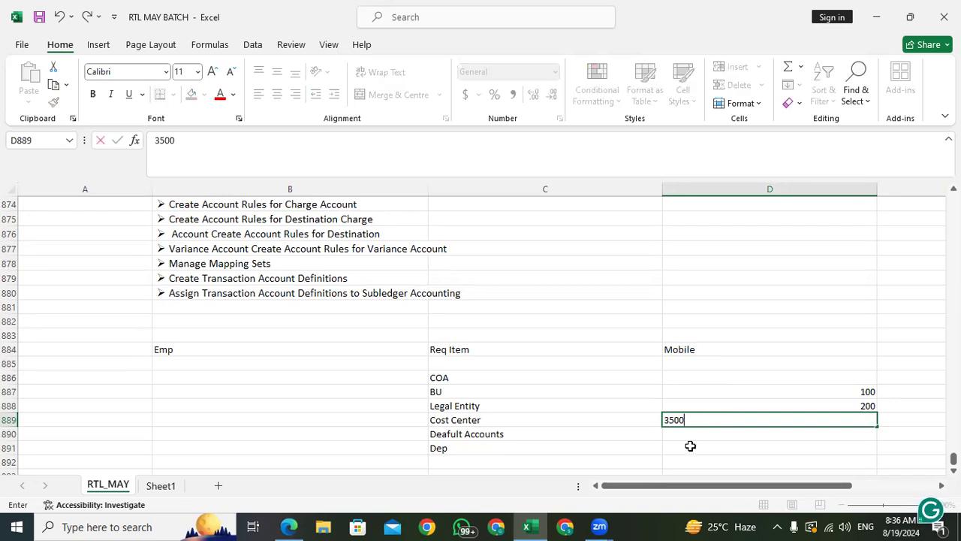
left_click(682, 436)
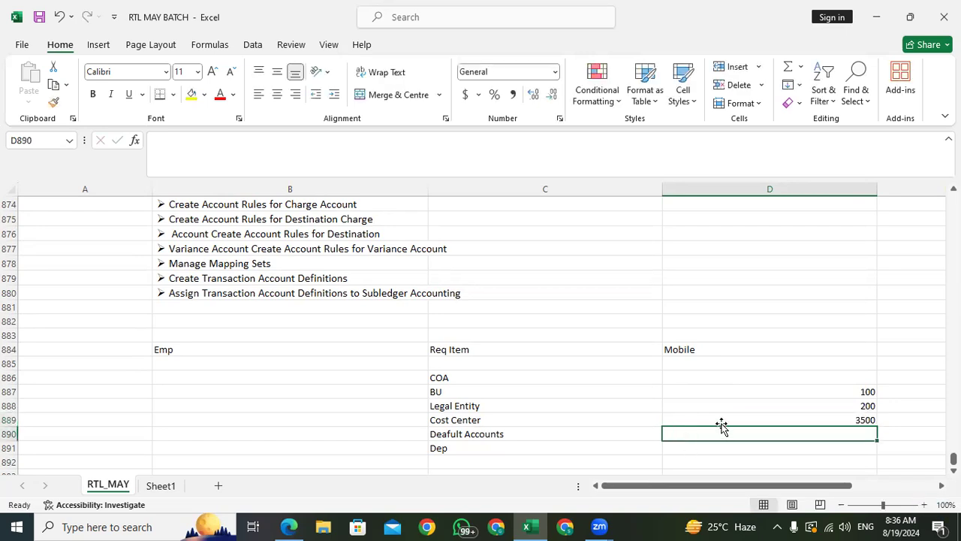
- Enter 500 for Deafult Accounts in D890 and 1000 for Dep in D891
left_click(695, 417)
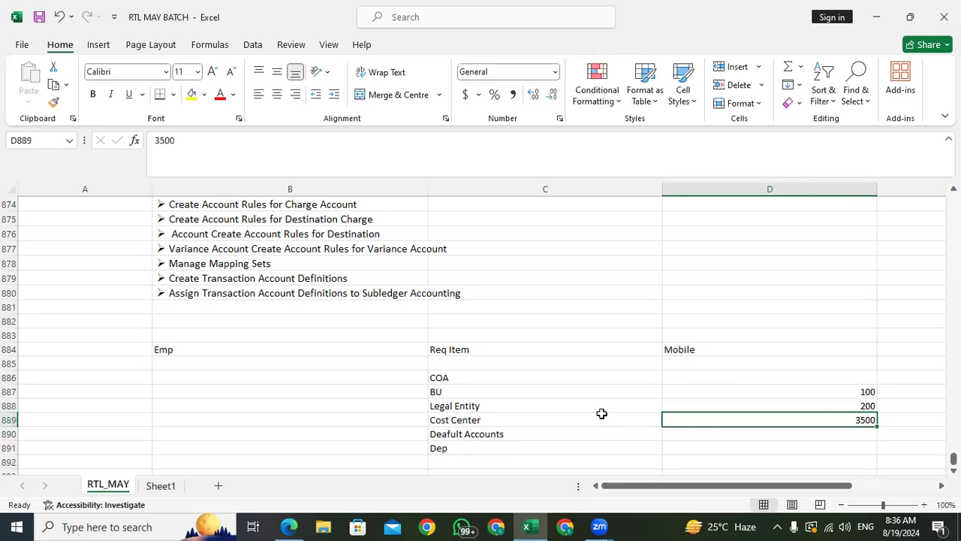
left_click(603, 414)
left_click(735, 419)
left_click(723, 434)
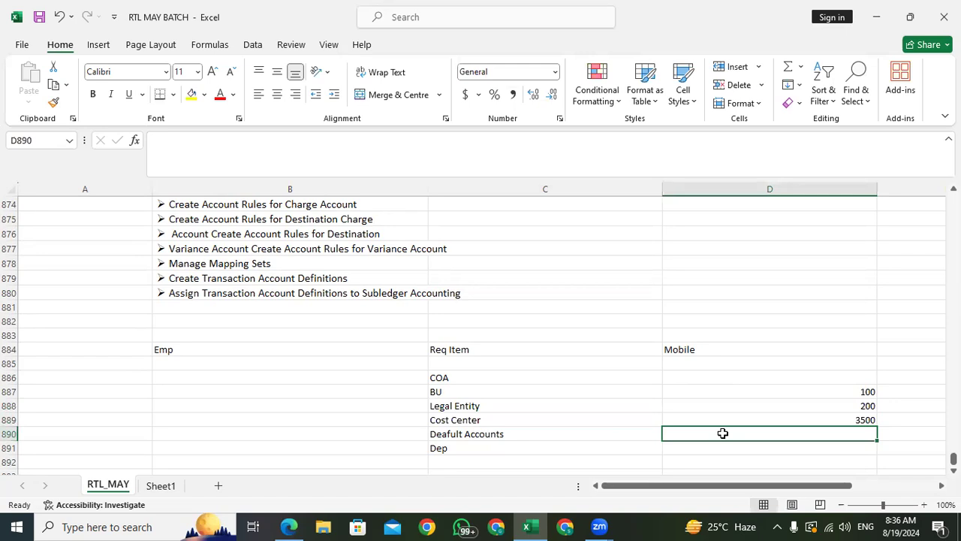
type("500")
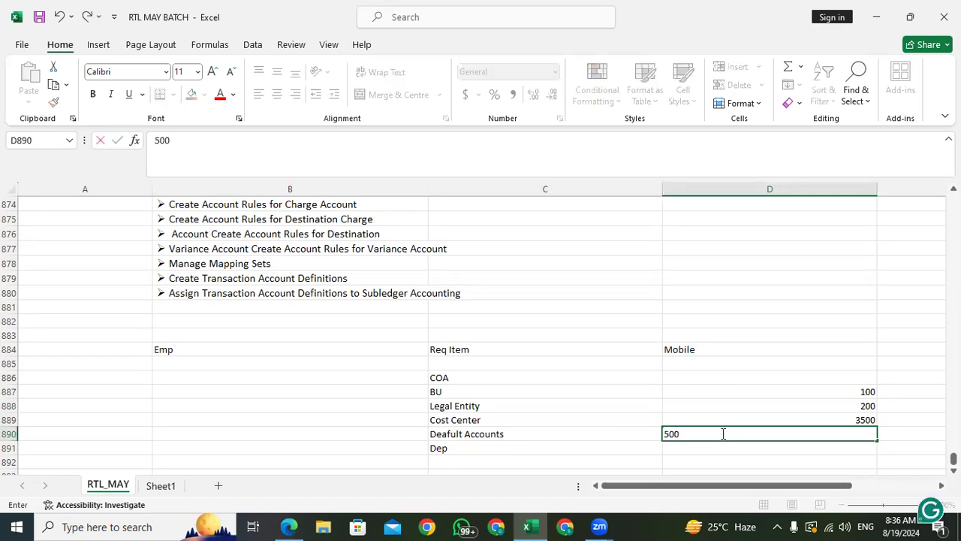
key("Return")
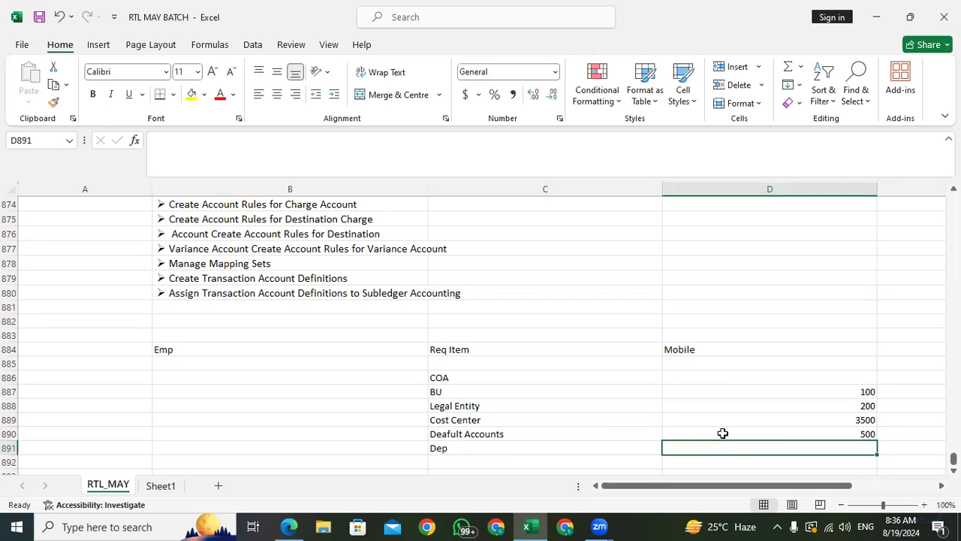
type("1000")
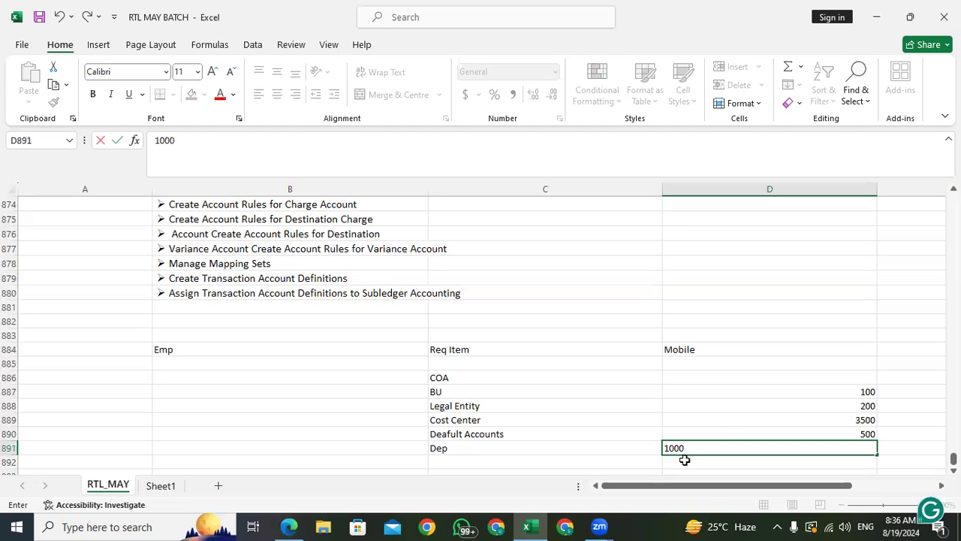
key("Return")
left_click(688, 446)
left_click(710, 392)
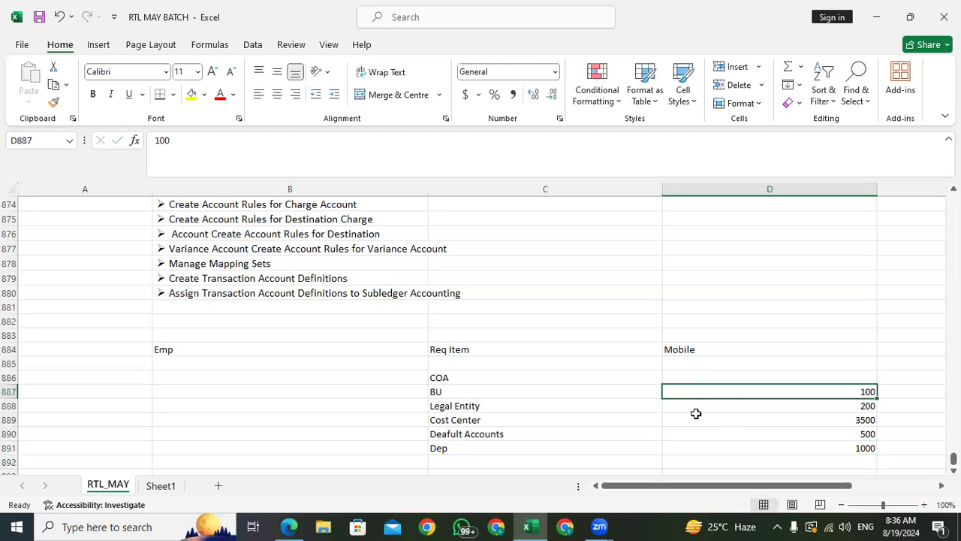
left_click(607, 368)
left_click(629, 383)
left_click(691, 376)
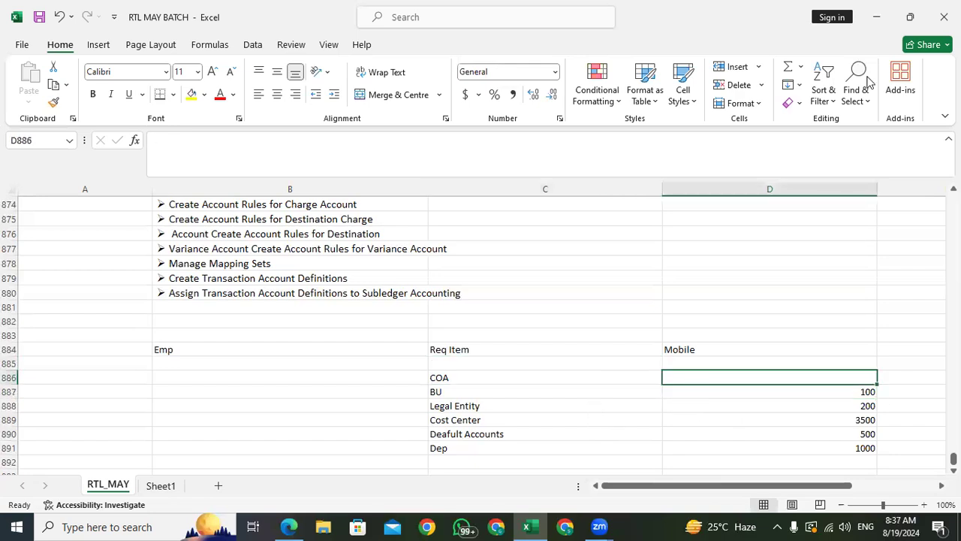
left_click(458, 350)
left_click(688, 348)
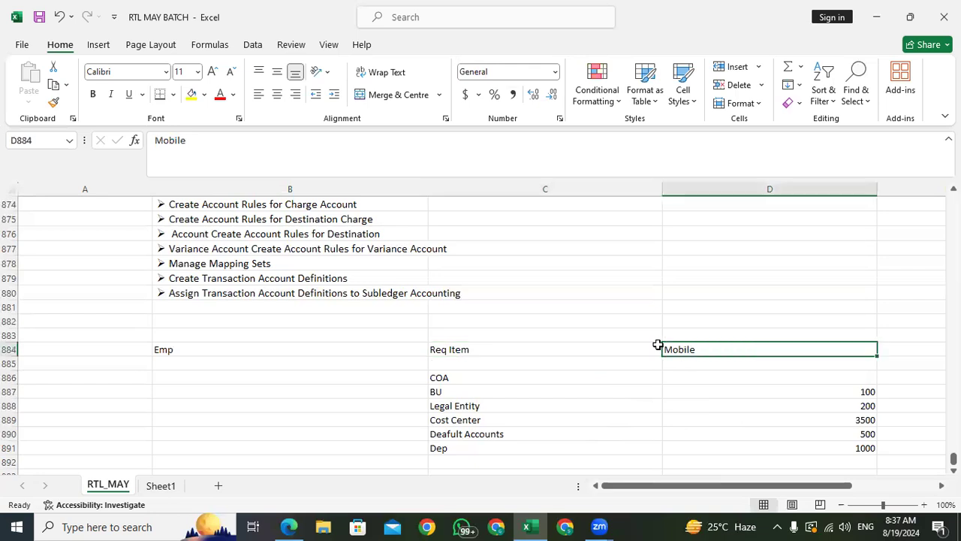
scroll(620, 338, "down", 5)
scroll(450, 288, "up", 5)
left_click(385, 471)
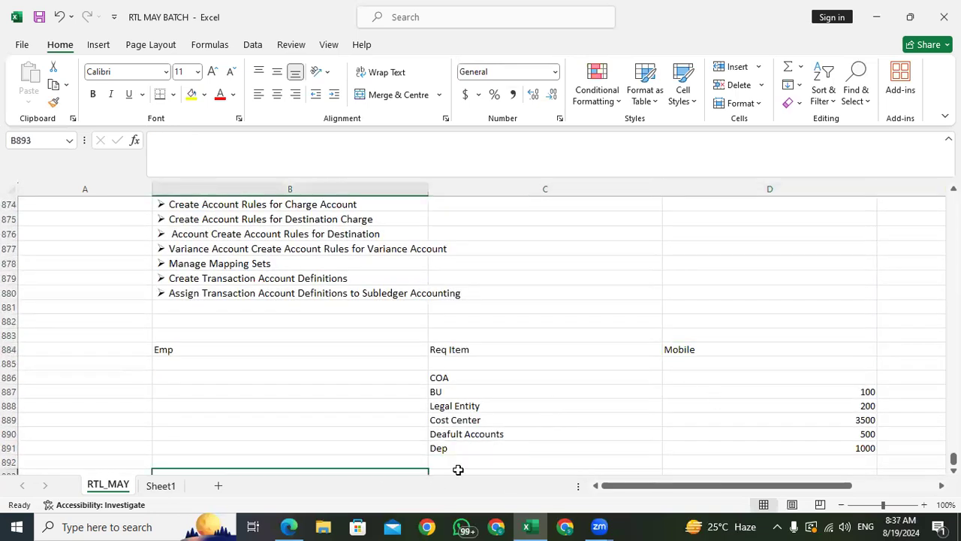
scroll(592, 420, "down", 5)
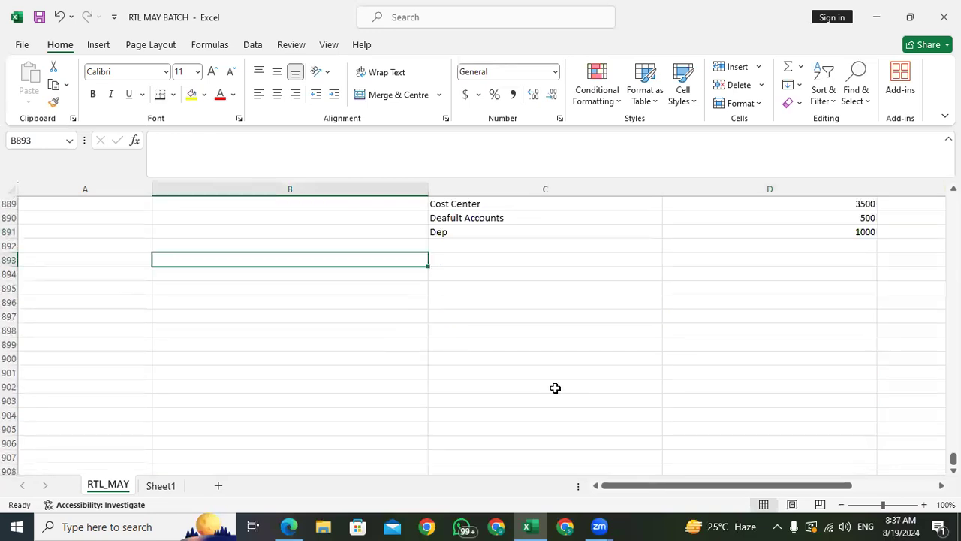
left_click(455, 277)
scroll(555, 308, "up", 5)
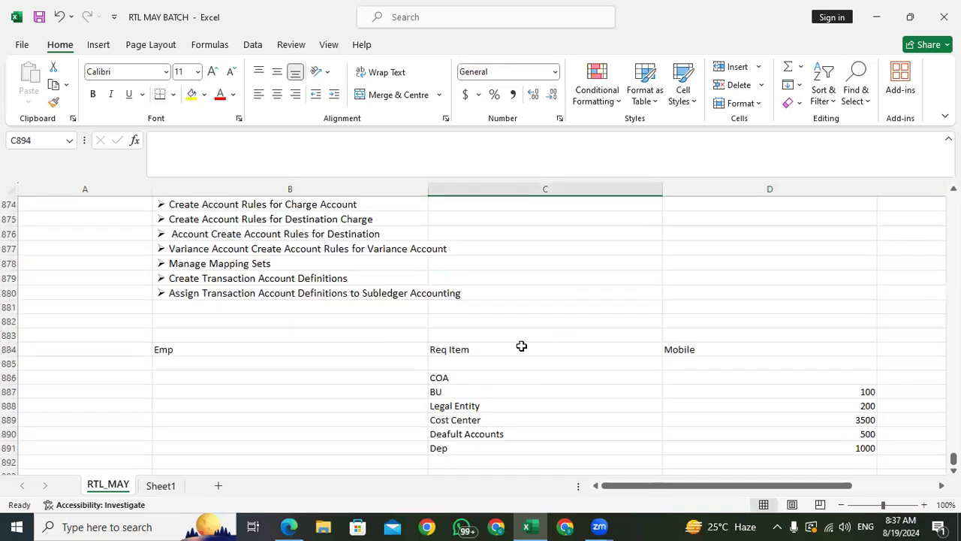
scroll(462, 293, "down", 5)
scroll(545, 318, "up", 5)
left_click_drag(954, 459, 953, 459)
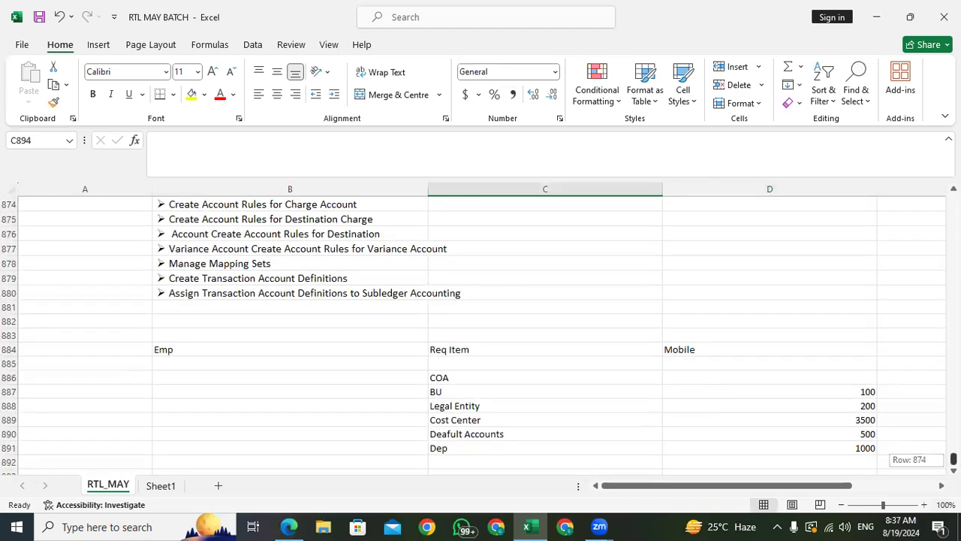
- Copy the five segment values in D887 to D891
left_click(838, 388)
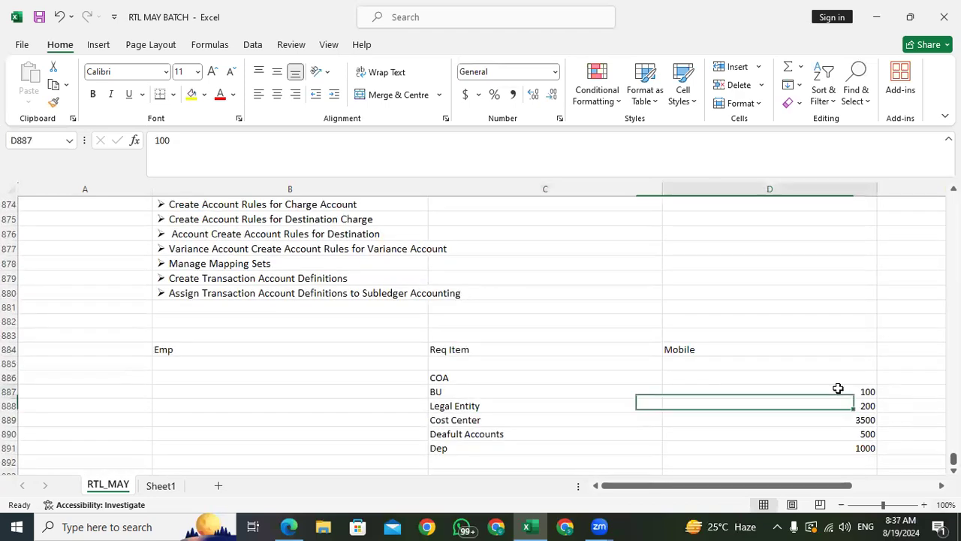
key("shift+Down")
key("shift+Down")
key("shift+Down")
key("shift+Down")
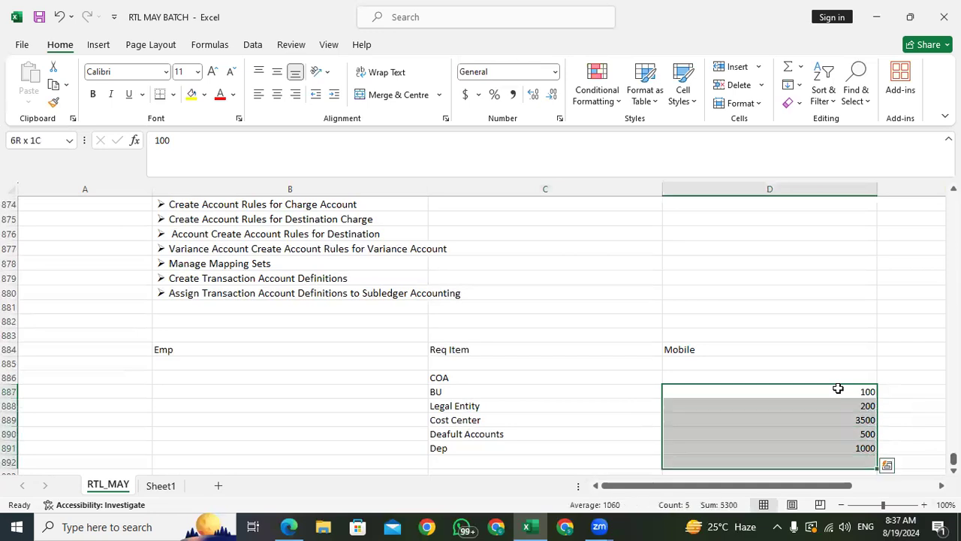
key("ctrl+c")
- Try to paste the copied segment values transposed across row 894 from C894, and undo the paste
scroll(624, 361, "down", 5)
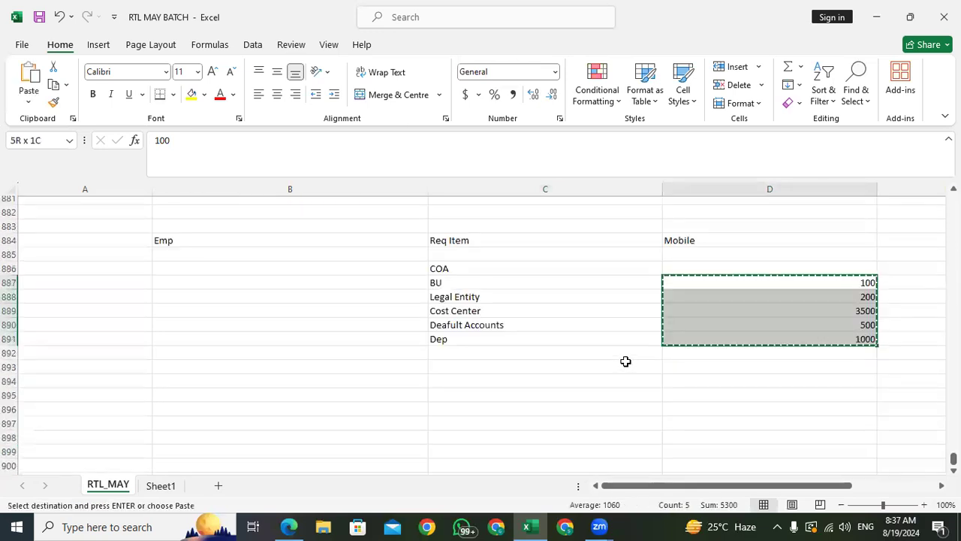
left_click(457, 276)
right_click(456, 278)
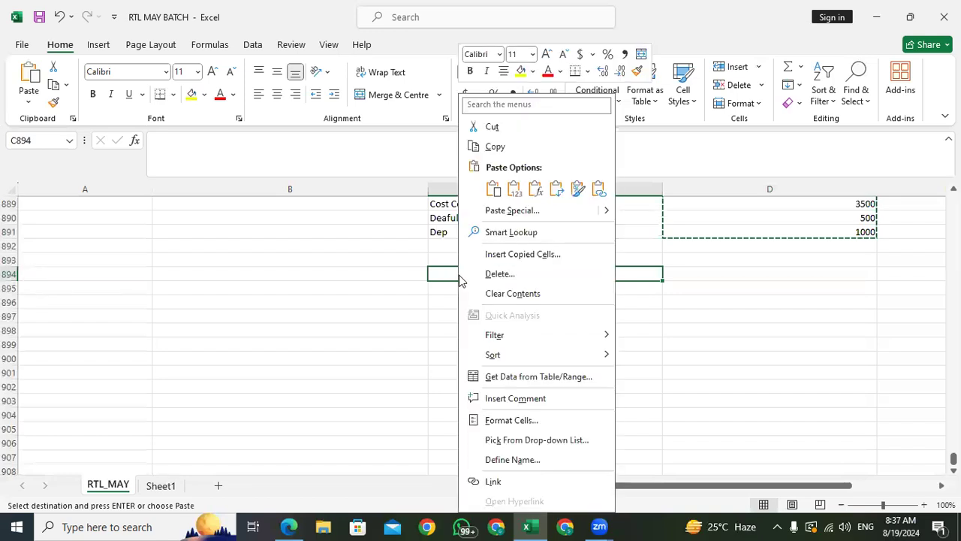
left_click(557, 190)
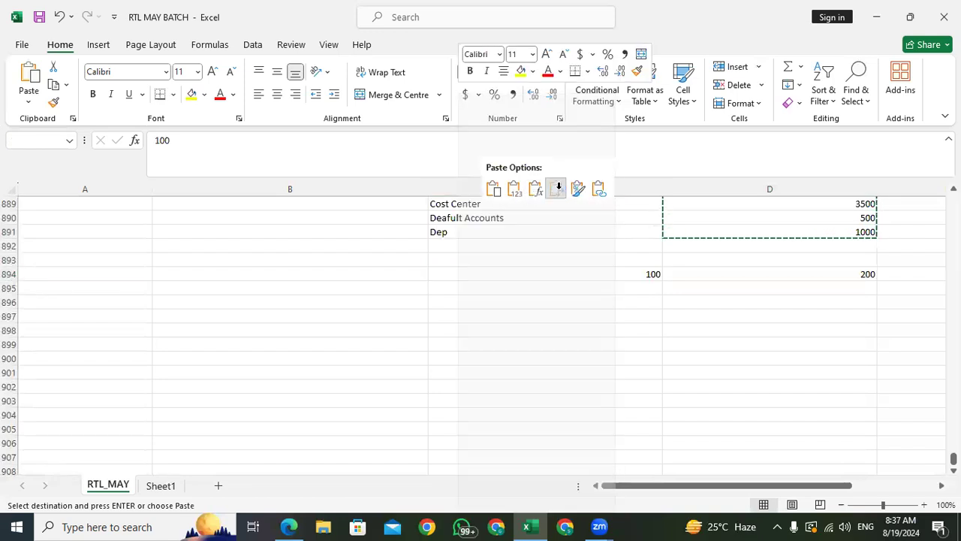
key("ctrl+z")
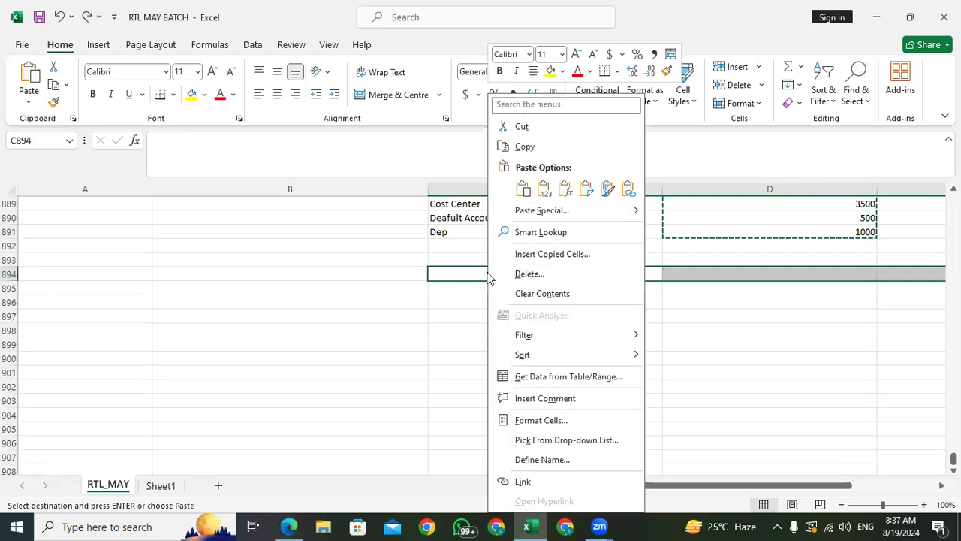
- Try to paste the copied segment values as values only from C894, and undo the paste
left_click(524, 189)
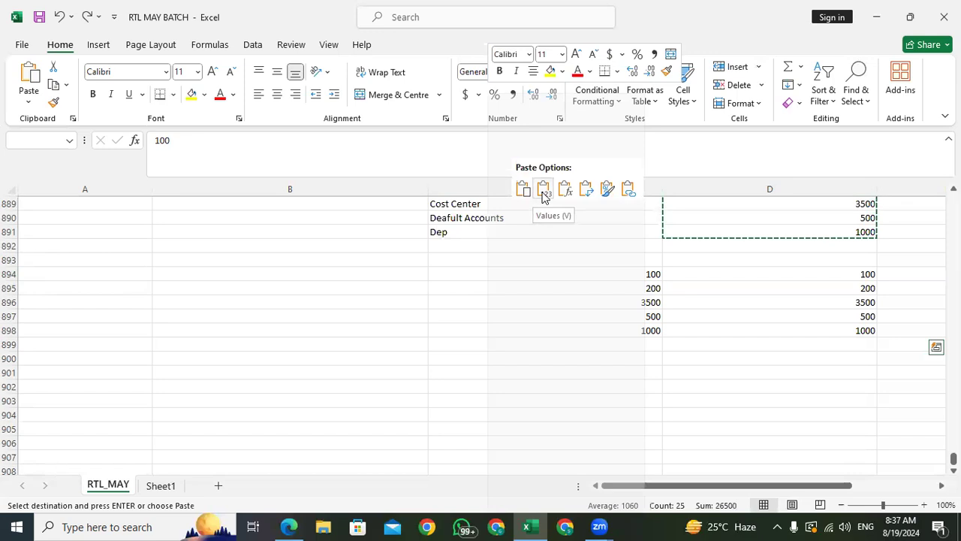
left_click(543, 192)
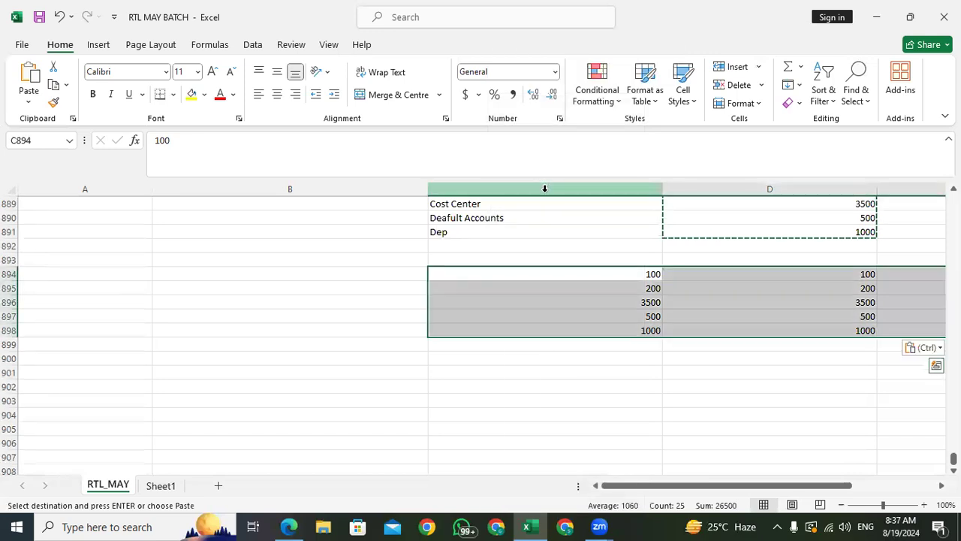
key("ctrl+z")
right_click(513, 276)
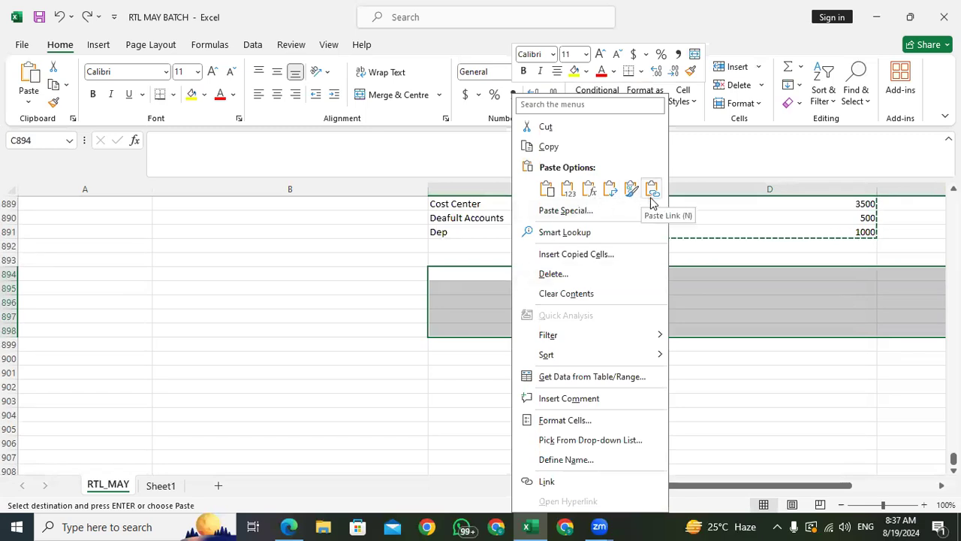
mouse_move(662, 216)
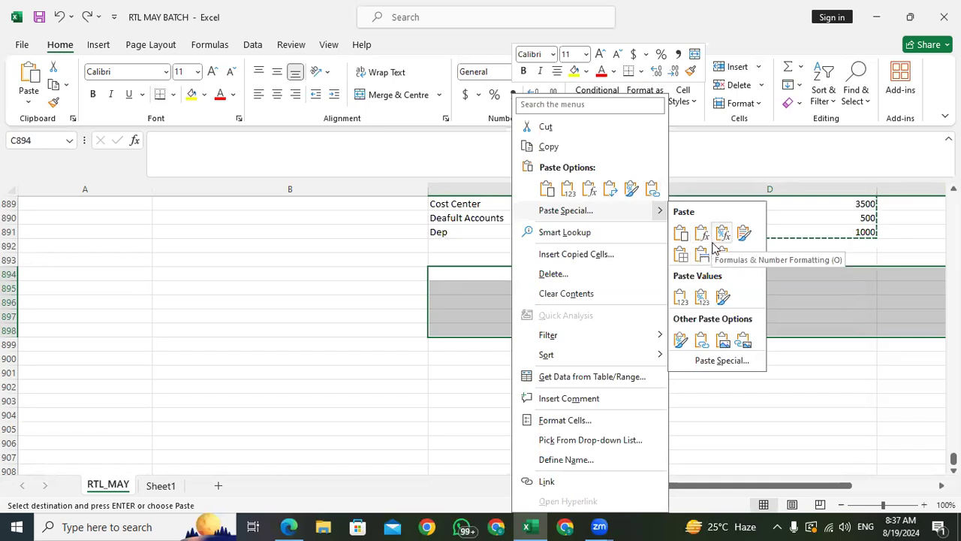
left_click(725, 265)
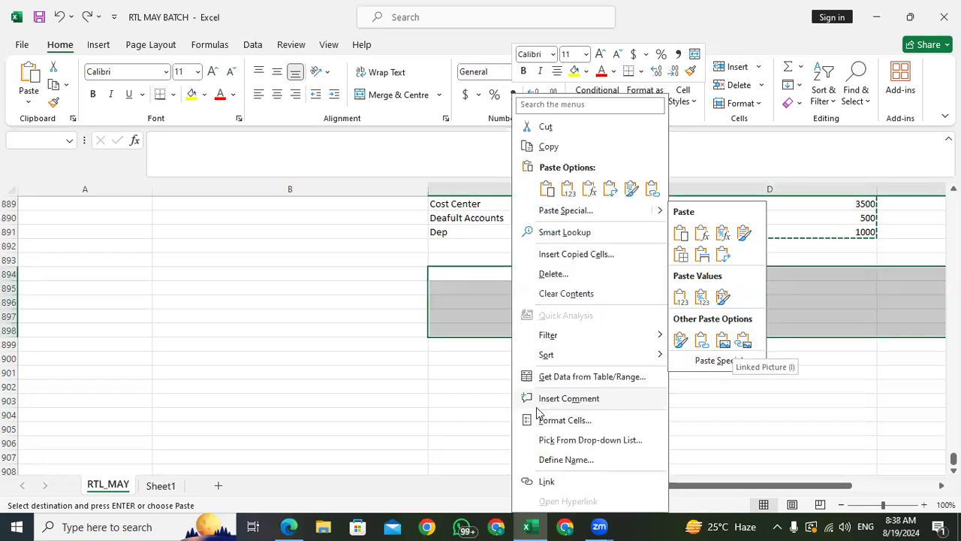
key("Escape")
- Start the account string in C894 with the BU segment value, entering "100."
scroll(848, 283, "up", 5)
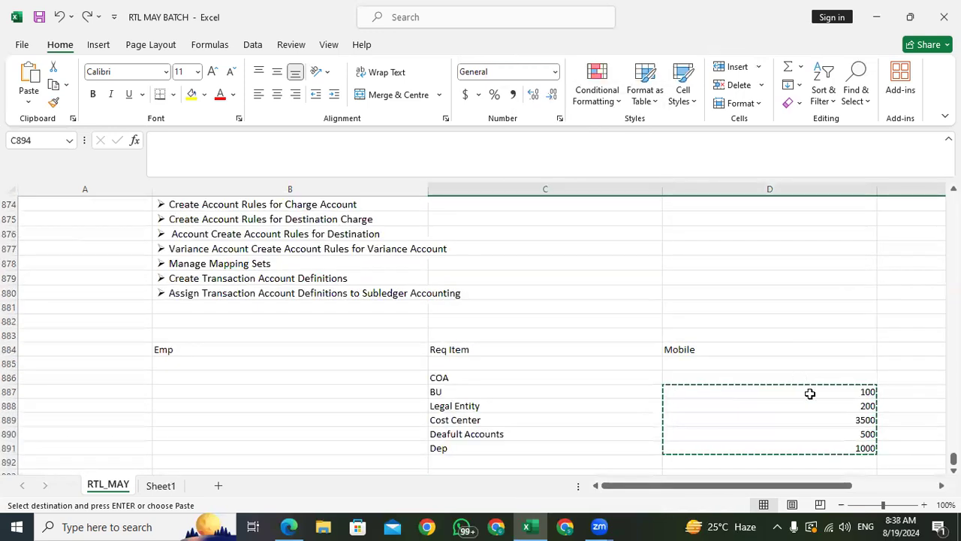
left_click(808, 392)
scroll(458, 360, "down", 5)
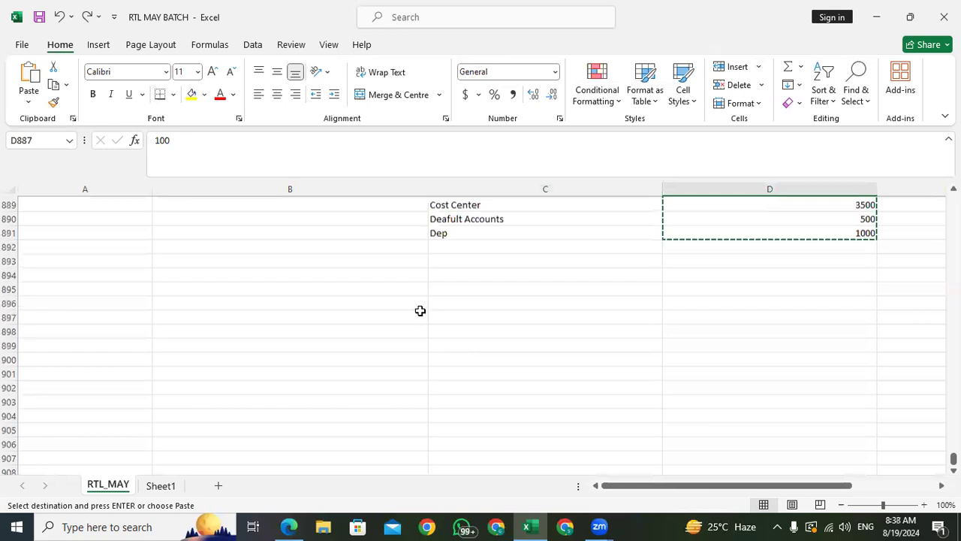
left_click(460, 273)
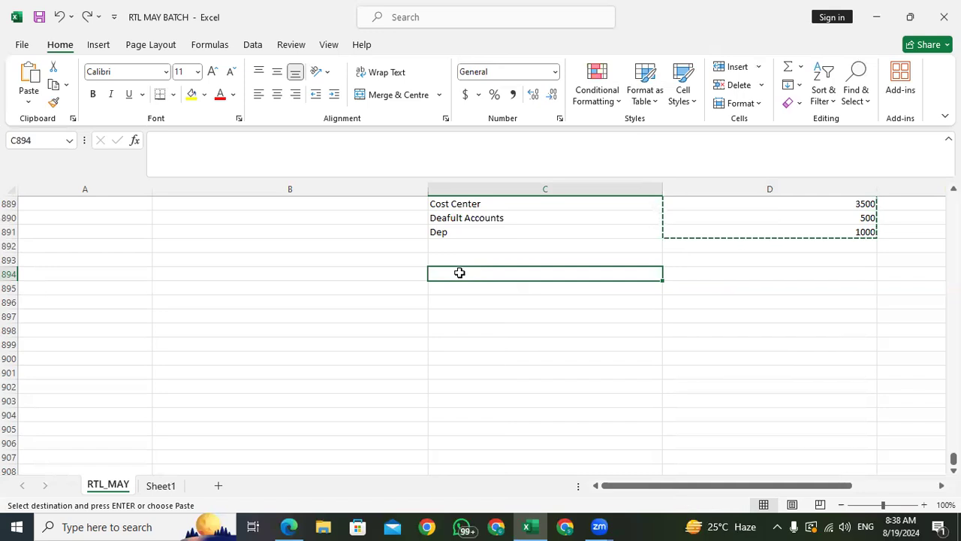
type("100.")
scroll(526, 326, "up", 5)
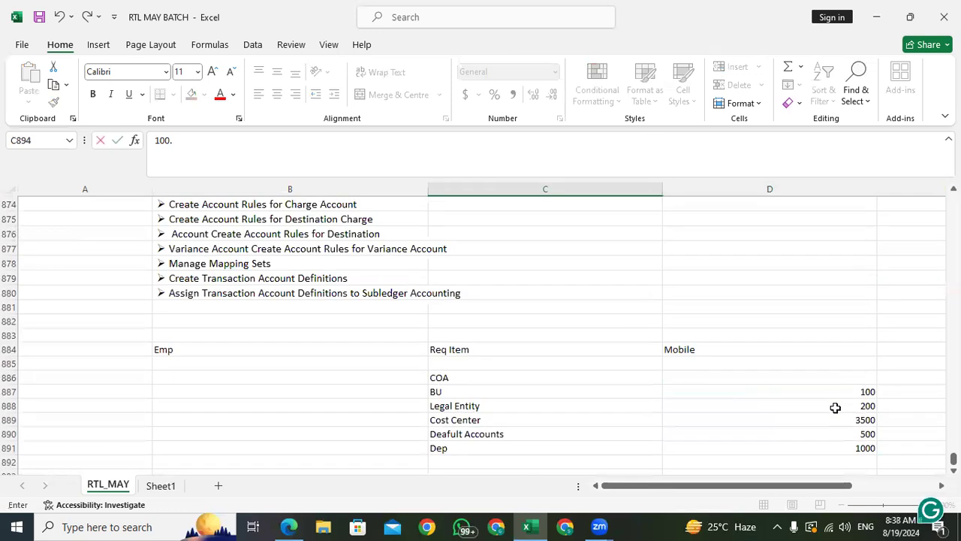
left_click(702, 403)
scroll(429, 278, "down", 5)
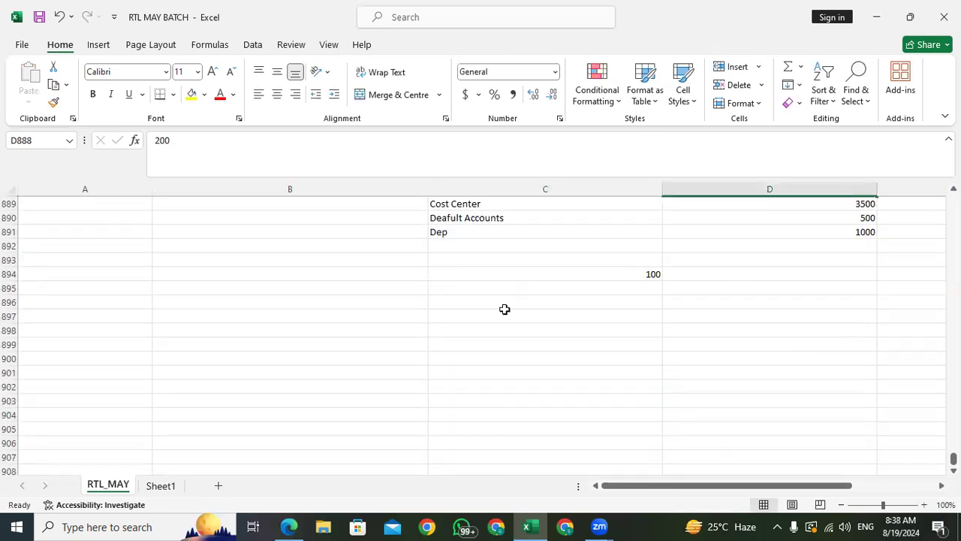
- Extend the account string in C894 with the remaining segments to read 100.200.3400.500.1000
left_click(620, 276)
left_click(216, 140)
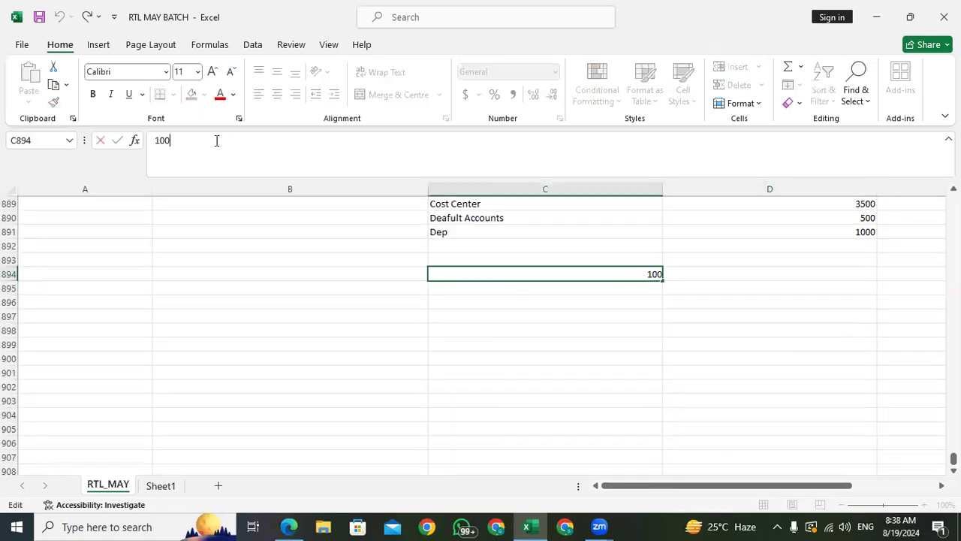
type(".200.")
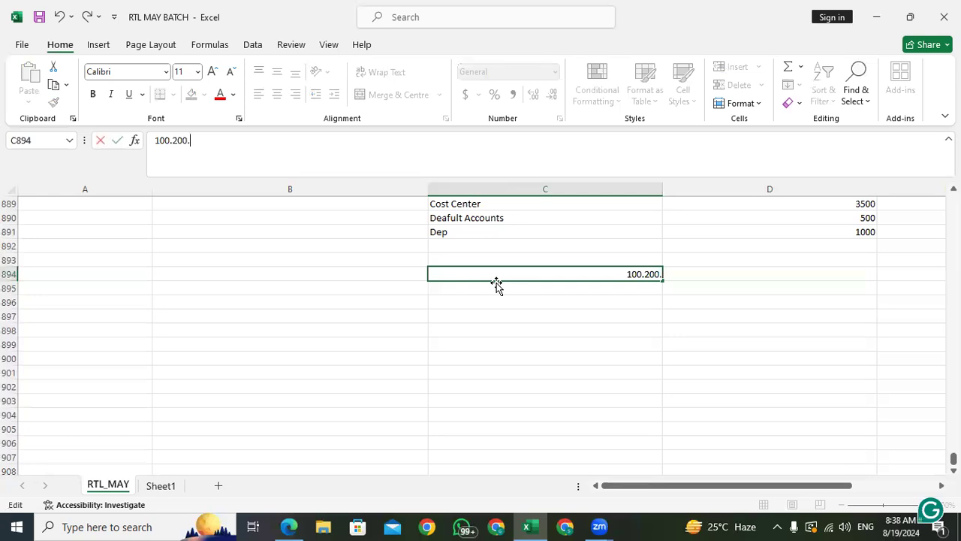
type("3400.")
type("500.")
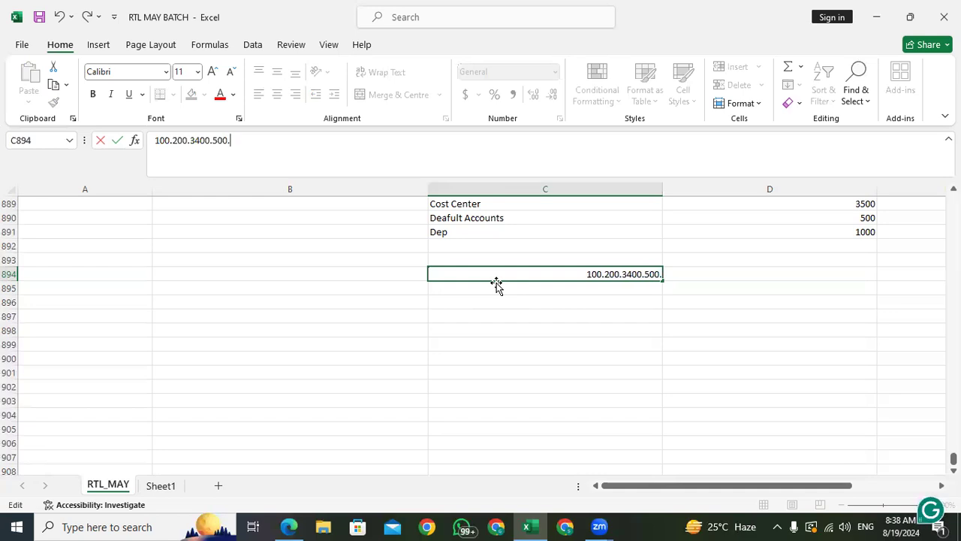
type("1000")
left_click(555, 335)
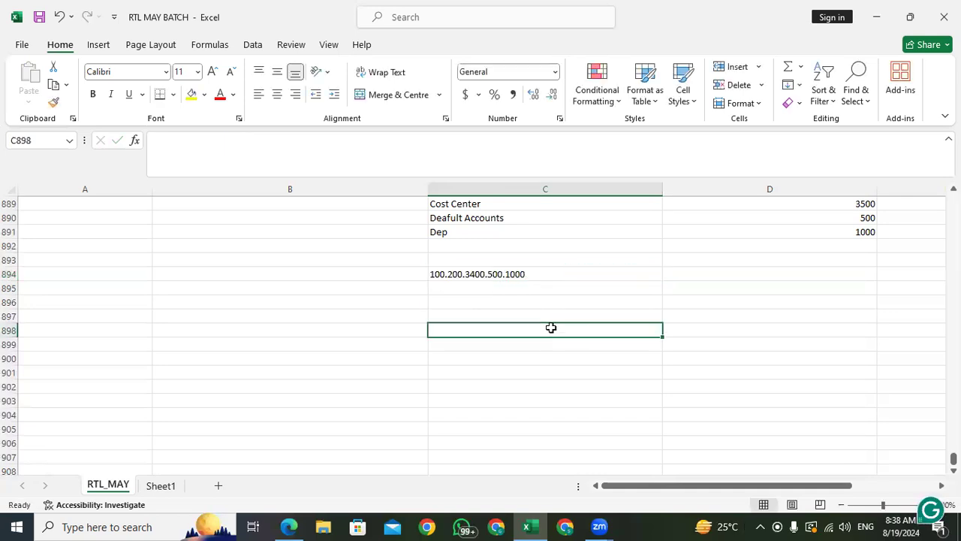
- Examine the combined account string in C894 against the employee, requisition item and COA segment values in rows 884 to 891
left_click(501, 272)
left_click(466, 304)
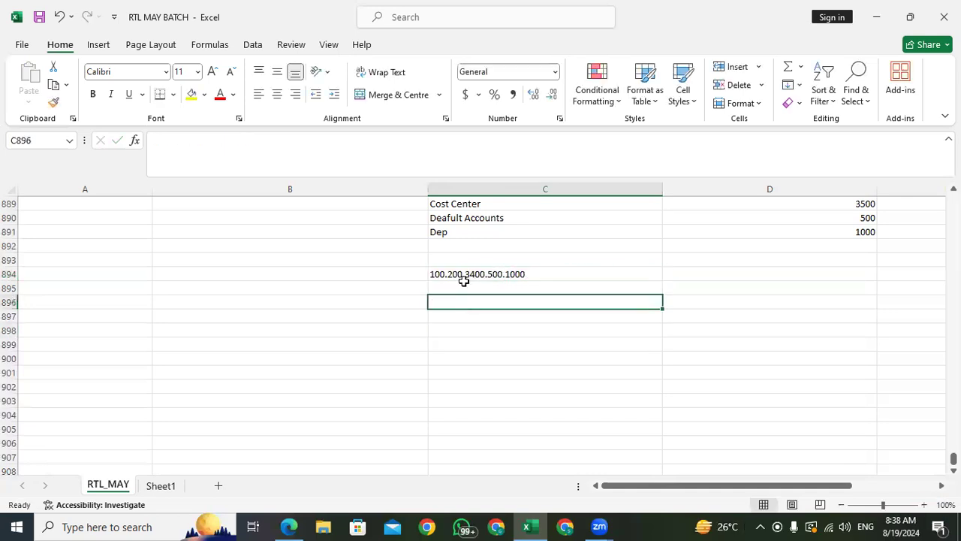
left_click(458, 274)
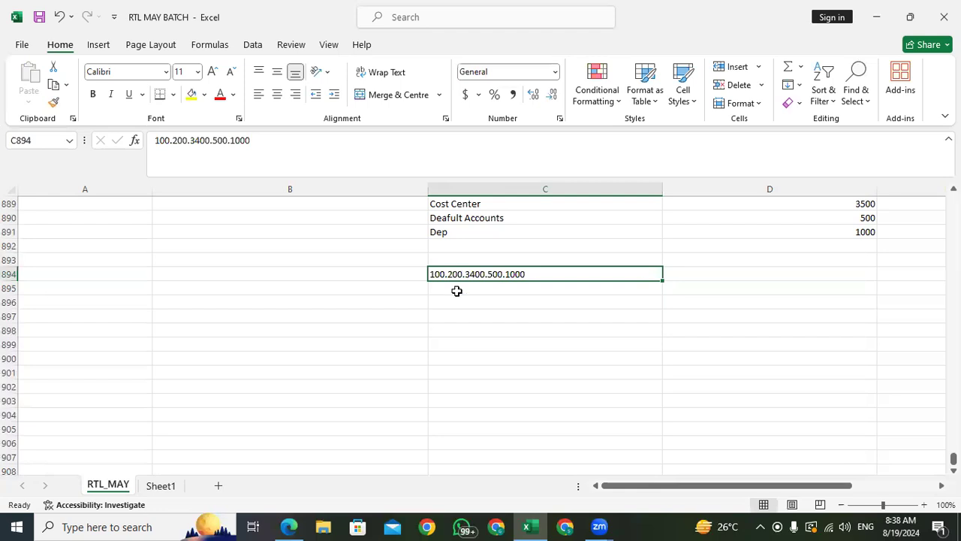
scroll(457, 290, "up", 5)
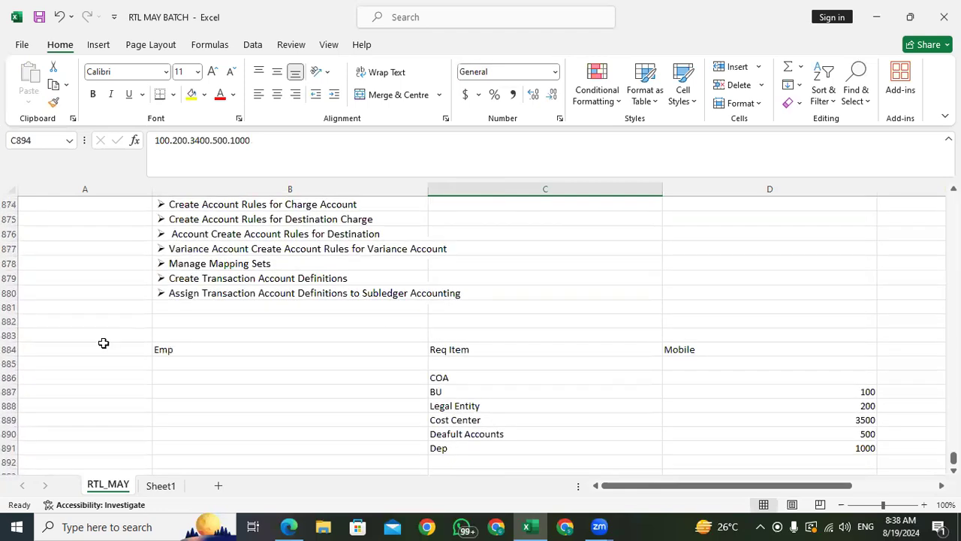
left_click(200, 351)
left_click(447, 353)
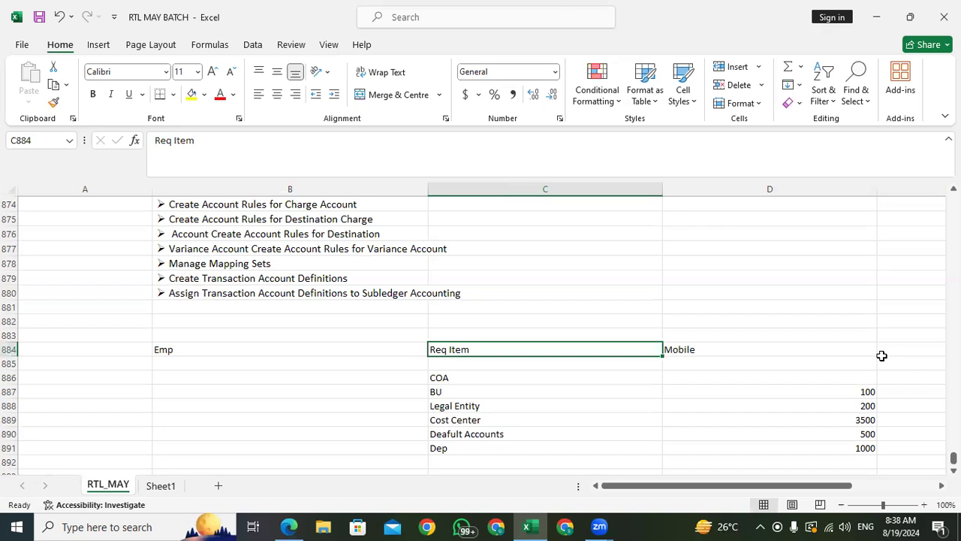
scroll(646, 317, "down", 5)
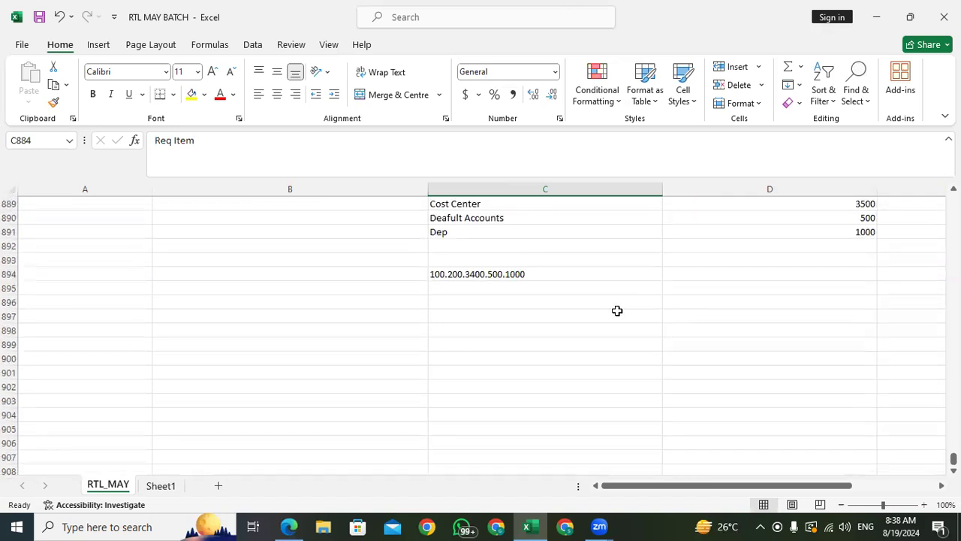
left_click(456, 274)
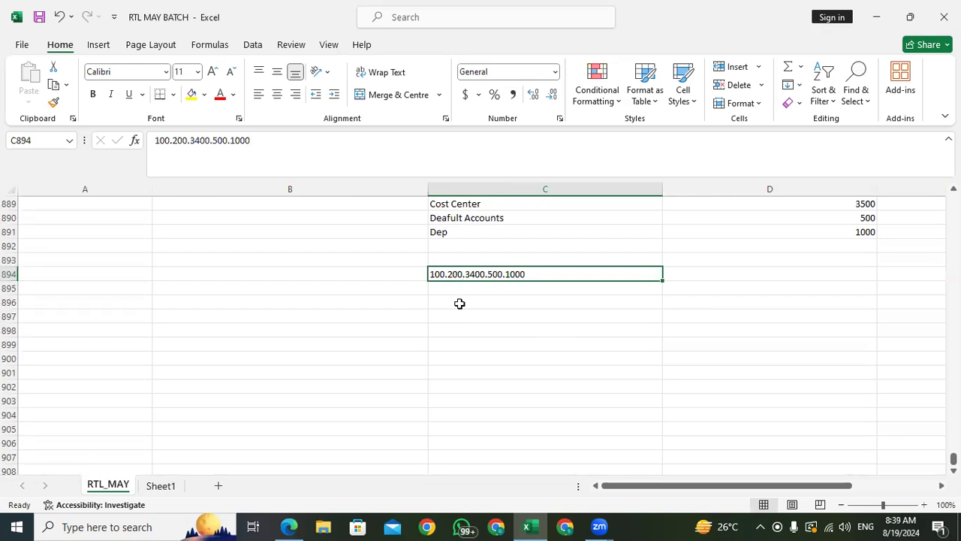
scroll(460, 303, "up", 5)
scroll(472, 358, "down", 5)
left_click(447, 300)
left_click(440, 275)
scroll(448, 282, "up", 5)
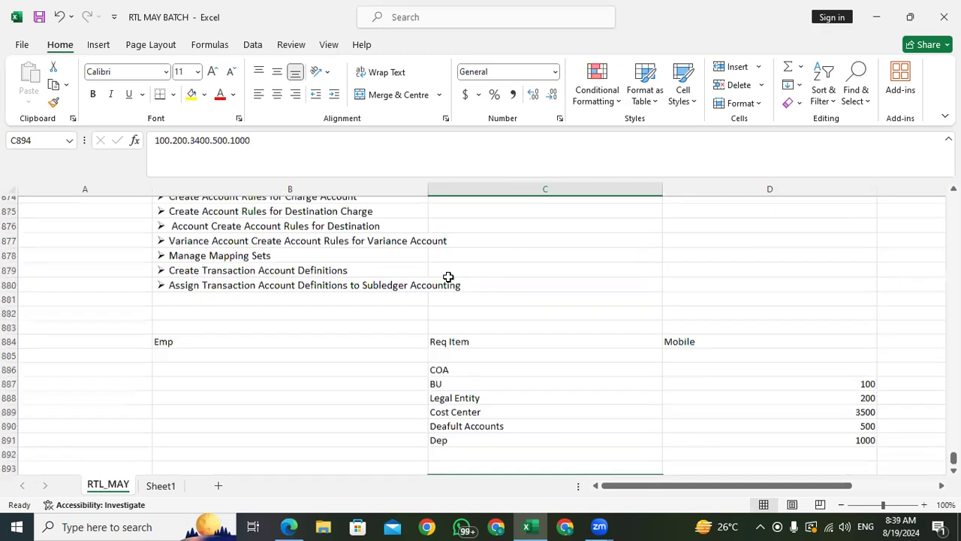
scroll(474, 337, "down", 5)
left_click(449, 287)
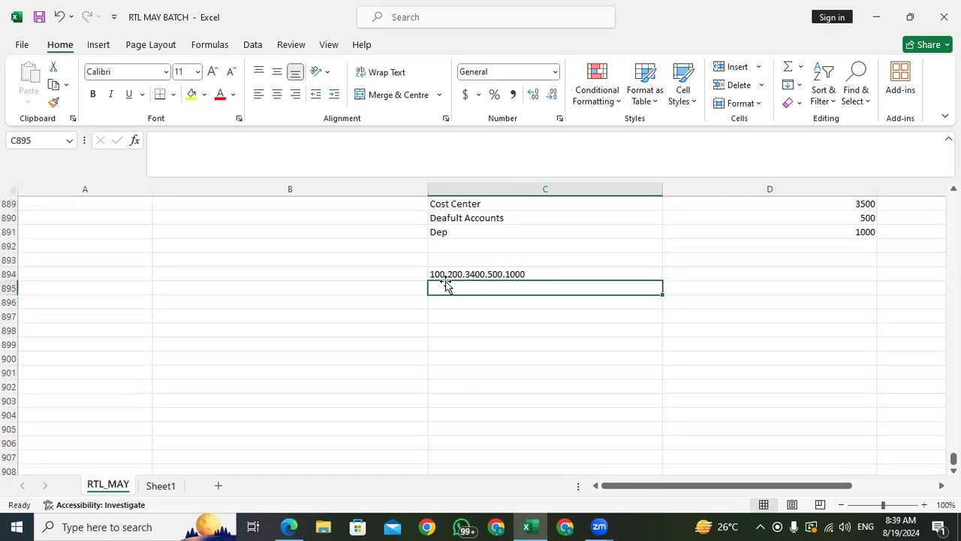
left_click(447, 274)
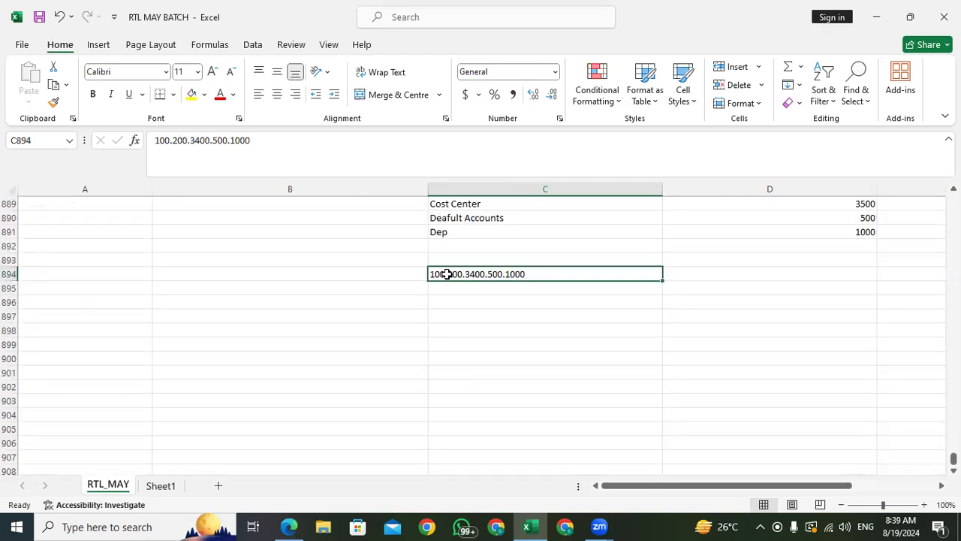
left_click(452, 284)
left_click(448, 271)
left_click(466, 288)
left_click(466, 274)
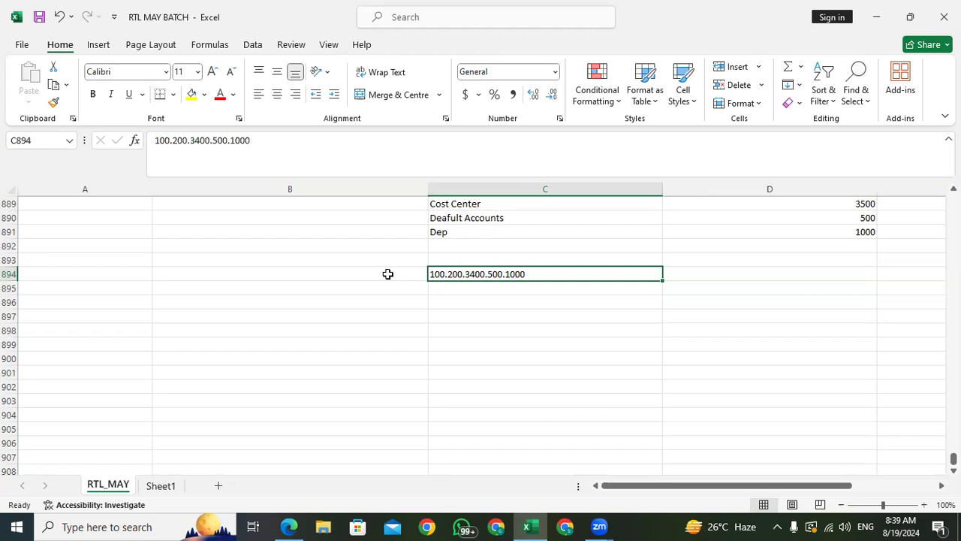
- Review the procurement transaction accounting heading in B872 and the account rule setup topics listed beneath it
scroll(391, 222, "up", 5)
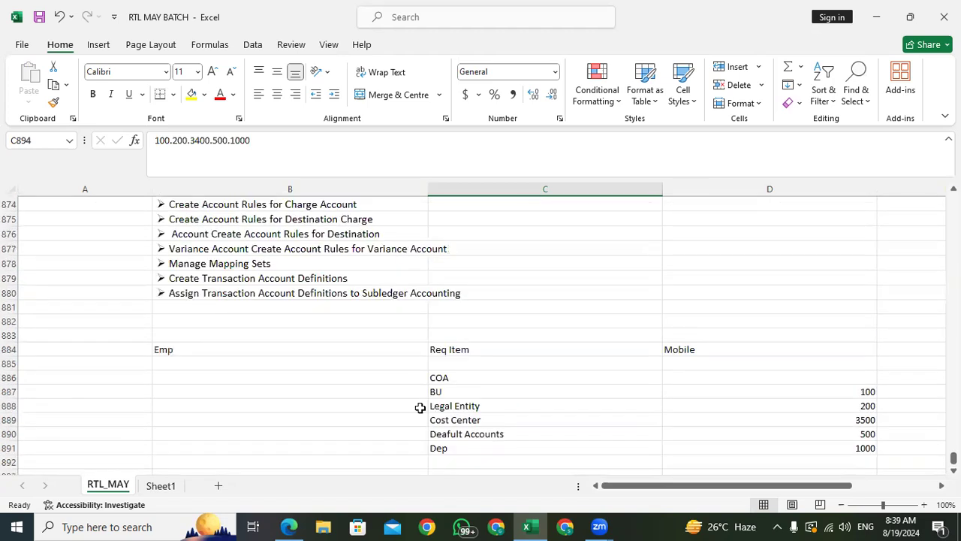
scroll(185, 290, "up", 5)
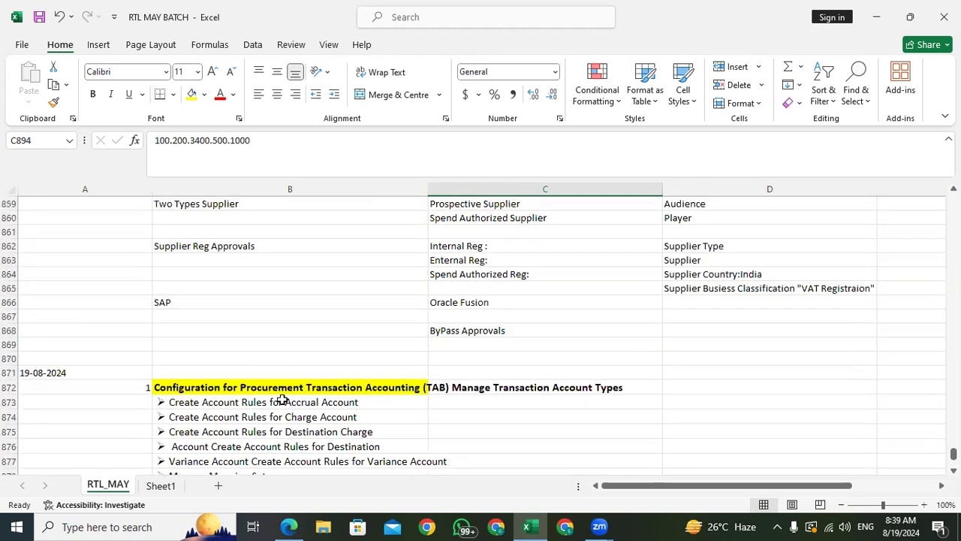
left_click(274, 388)
scroll(275, 358, "down", 5)
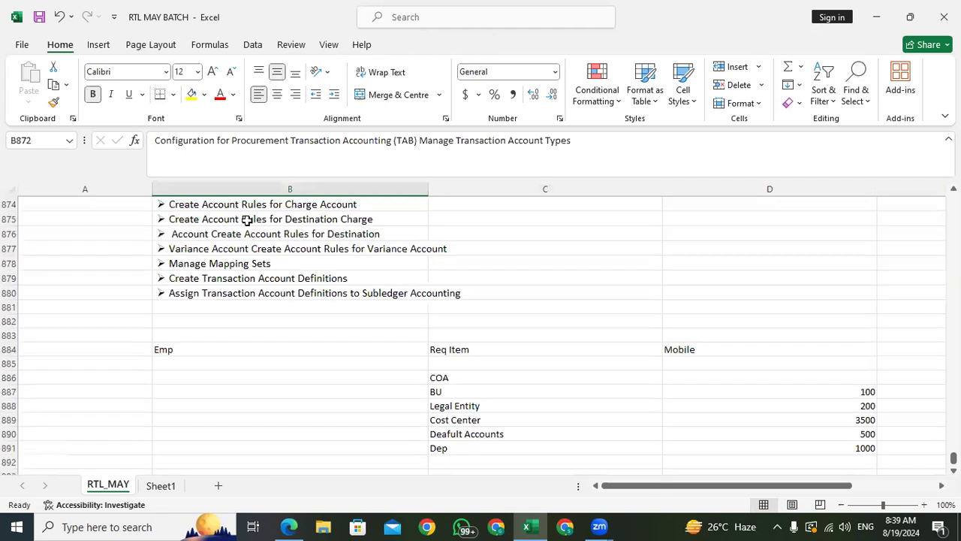
scroll(252, 251, "up", 5)
left_click(253, 400)
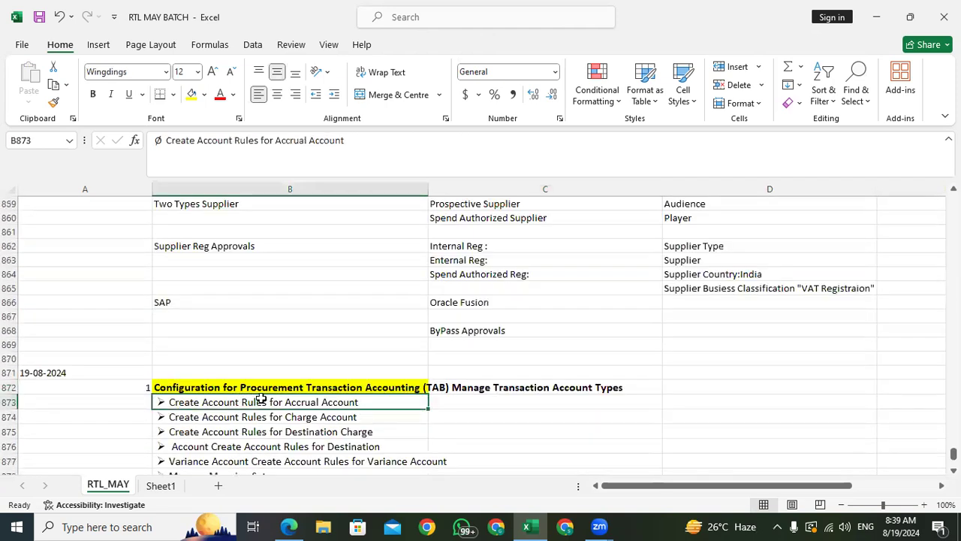
- Switch to Oracle Fusion Cloud Applications in the browser and open Manage Requisitions from the Procurement quick actions
left_click(287, 526)
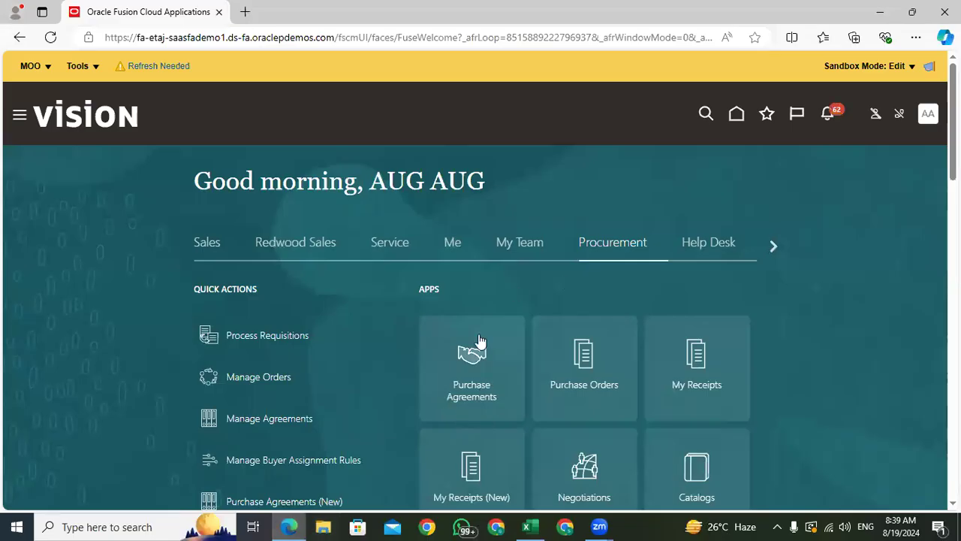
scroll(480, 300, "down", 2)
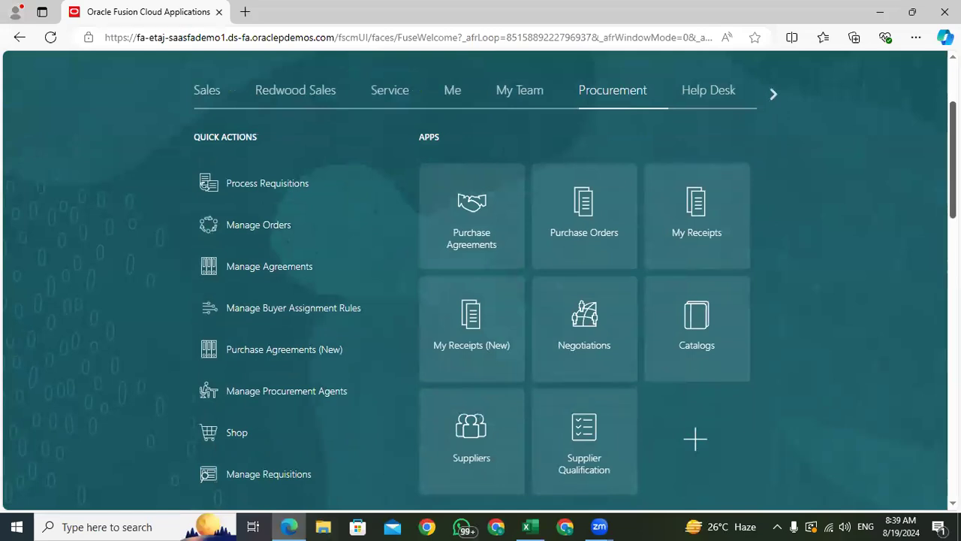
scroll(576, 283, "down", 1)
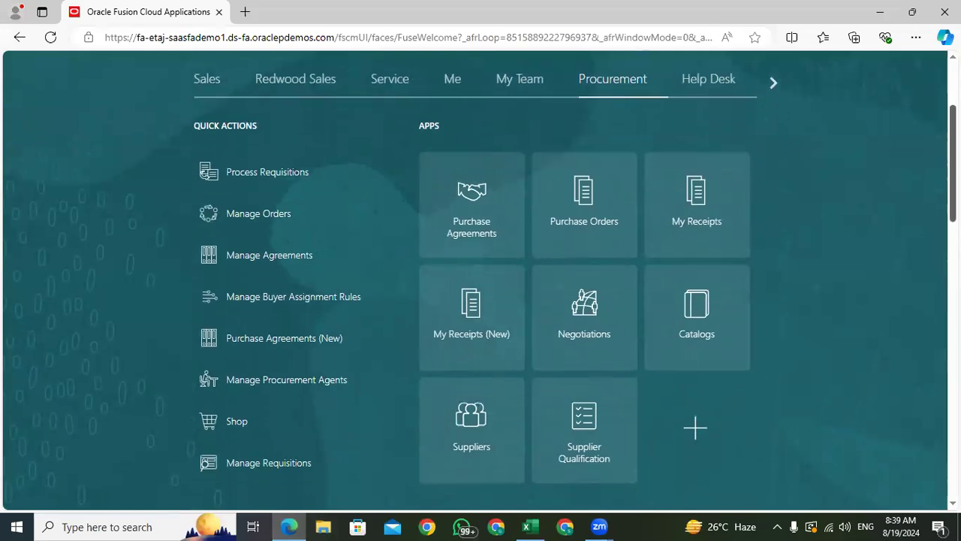
left_click(257, 463)
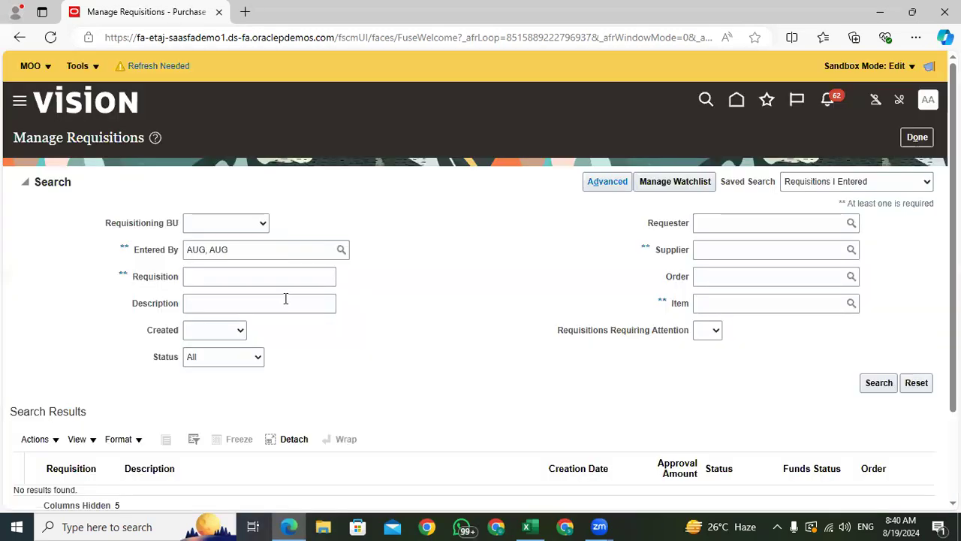
- Set the requisition search's Requisitioning BU to US1 Business Unit
scroll(204, 167, "down", 3)
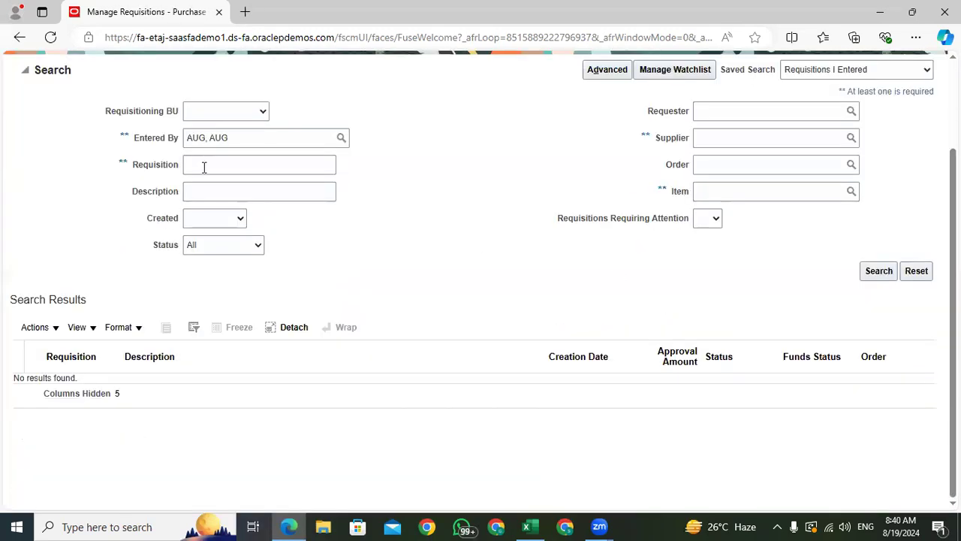
left_click(218, 112)
left_click(217, 141)
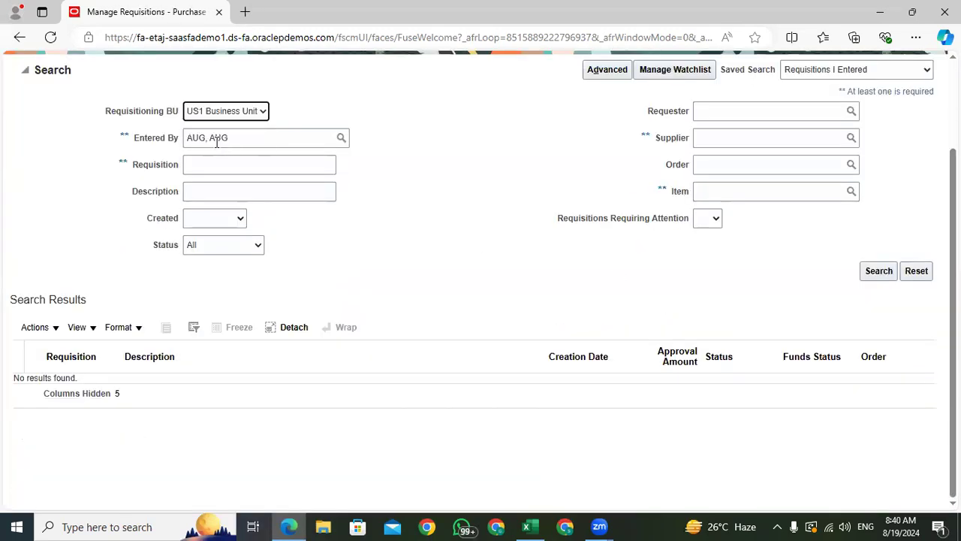
scroll(361, 240, "up", 2)
scroll(361, 238, "up", 1)
scroll(359, 236, "down", 2)
scroll(661, 203, "up", 3)
- Switch to the advanced search and set the Requisition condition to Does not contain with a placeholder requisition number
left_click(597, 182)
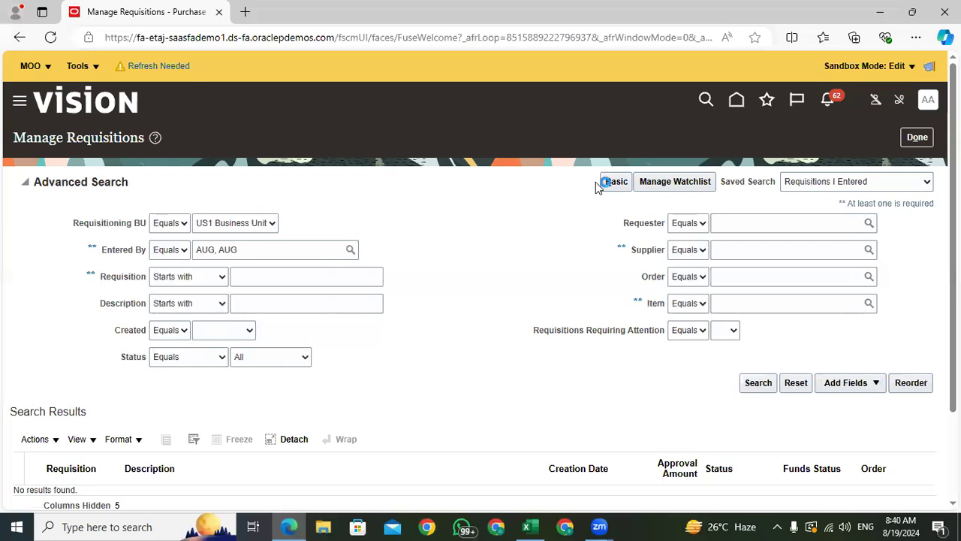
left_click(178, 277)
left_click(193, 338)
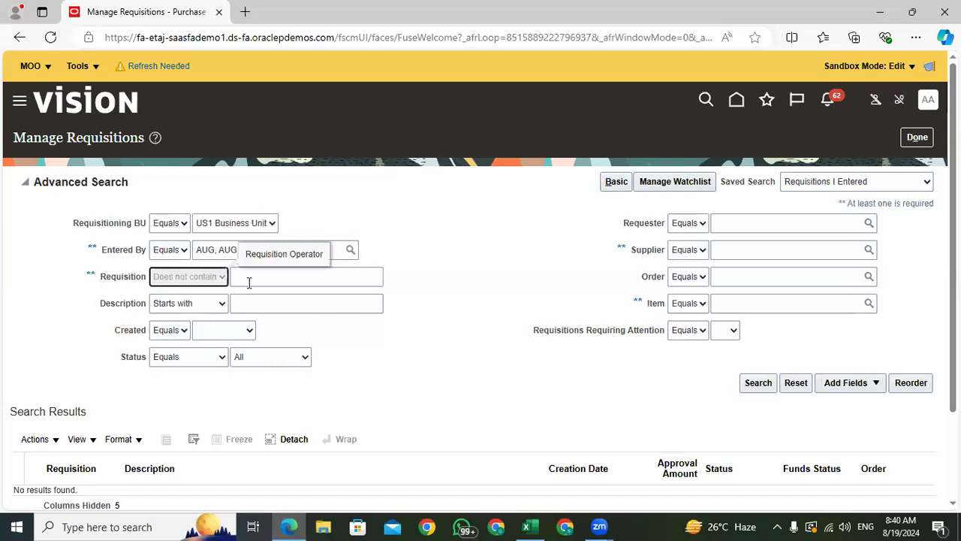
left_click(248, 281)
type("23234324")
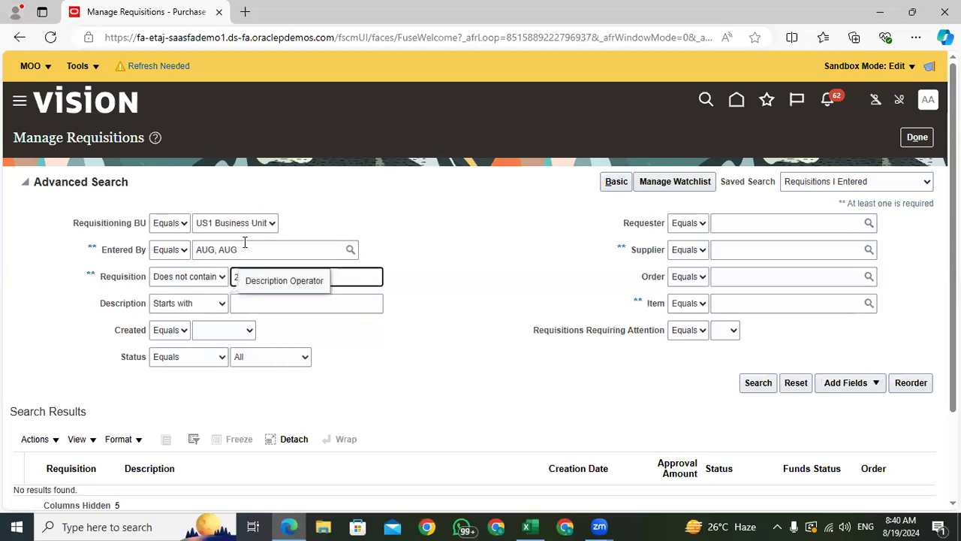
- Clear the Entered By condition and run the requisition search
left_click(123, 240)
key("BackSpace")
left_click(760, 384)
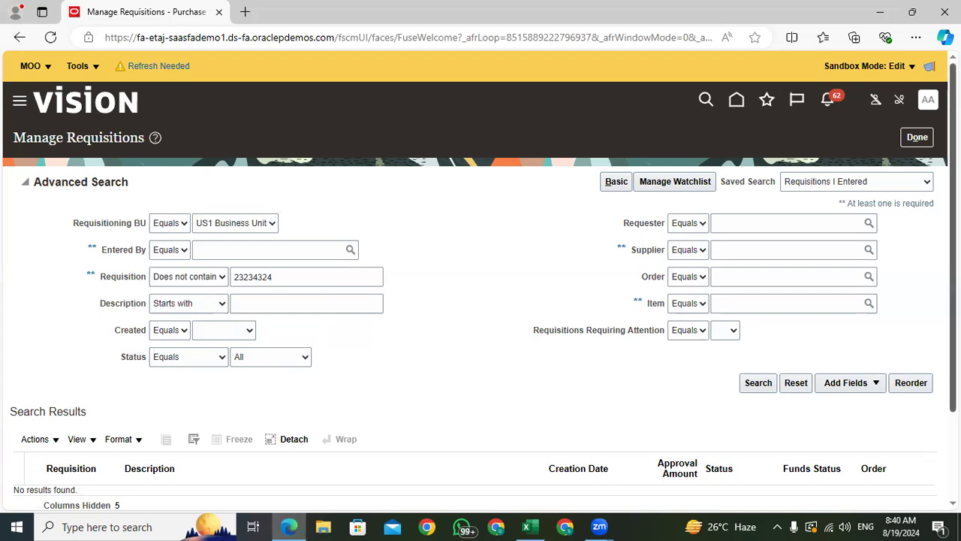
scroll(480, 301, "down", 2)
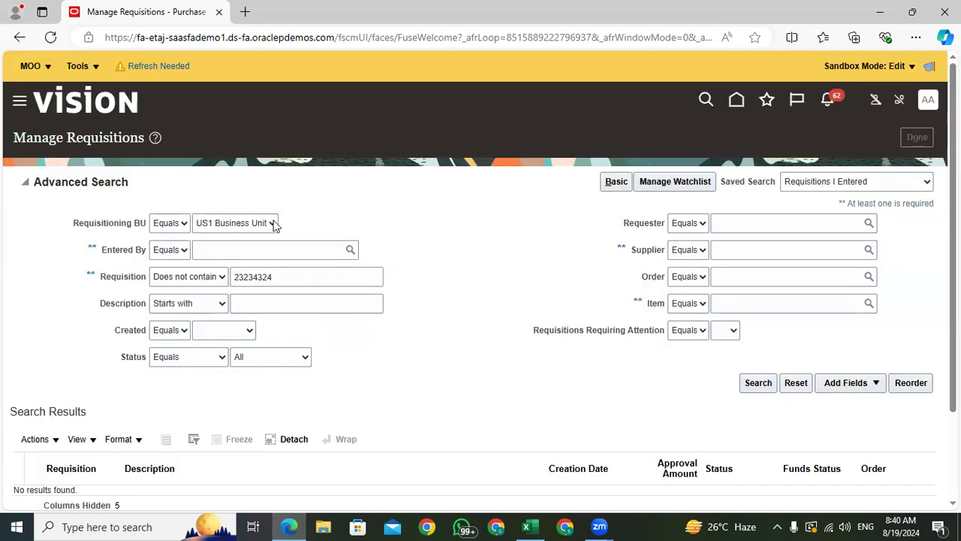
- Start a new requisition line from the Requisitions page and set the preferences' Destination Type to Inventory
left_click(600, 143)
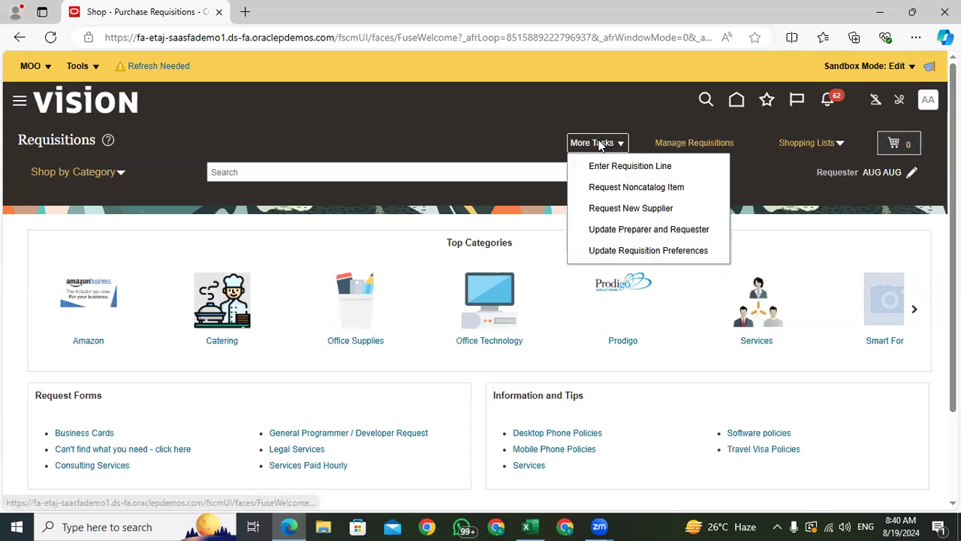
left_click(606, 163)
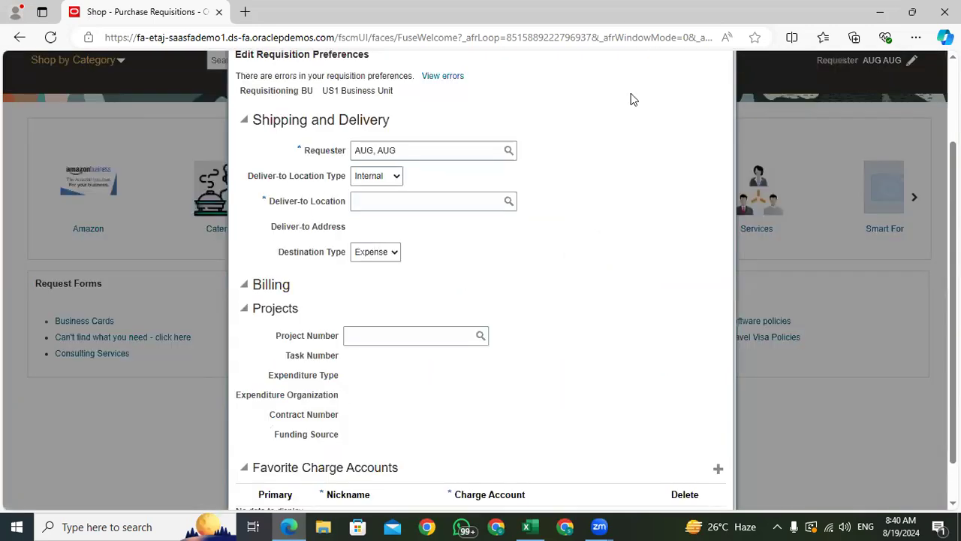
left_click(377, 254)
left_click(374, 281)
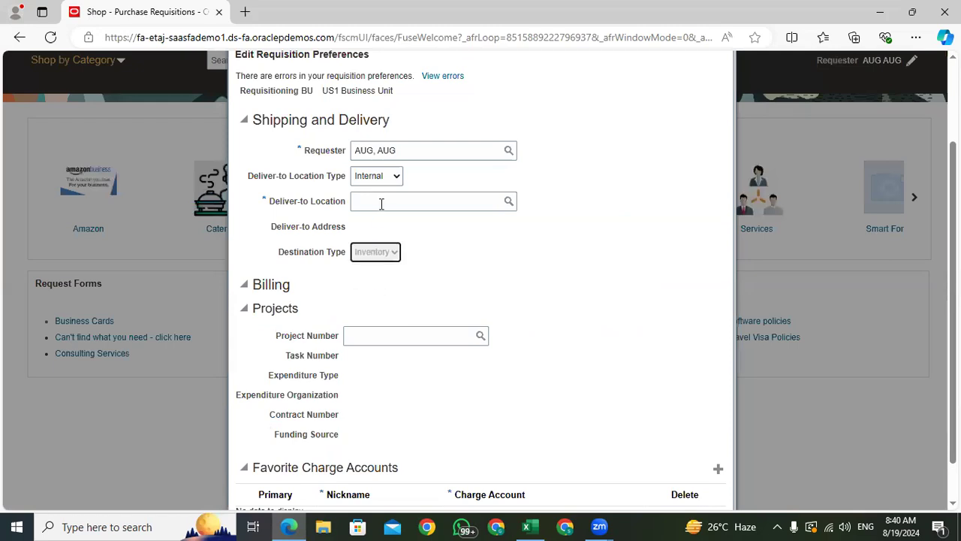
- Set the Deliver-to Location to Seattle and save the requisition preferences
left_click(368, 209)
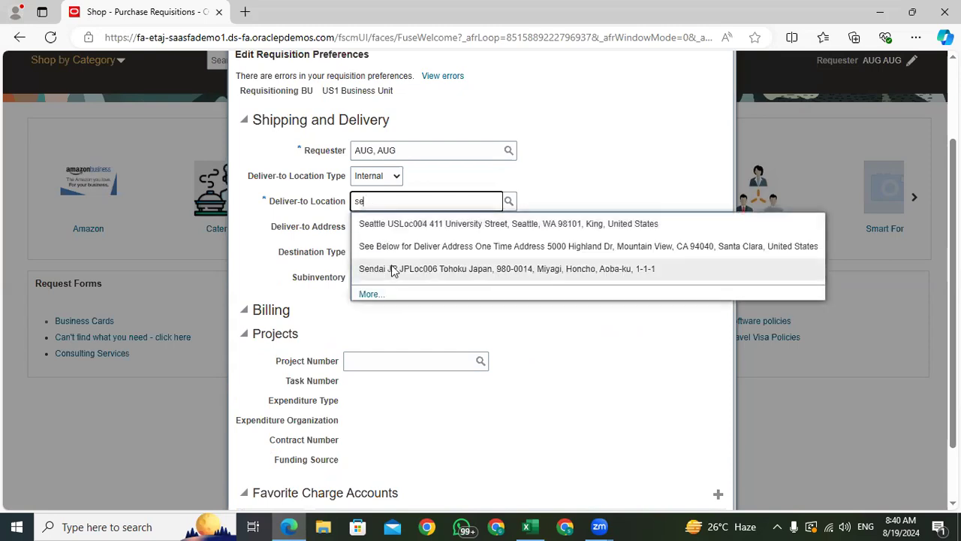
left_click(396, 223)
scroll(593, 280, "down", 1)
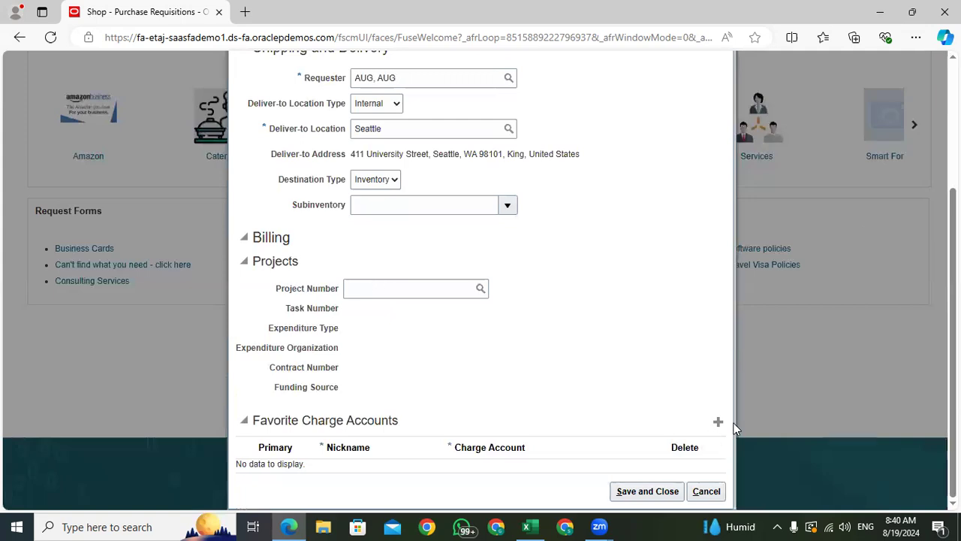
left_click_drag(410, 426, 305, 415)
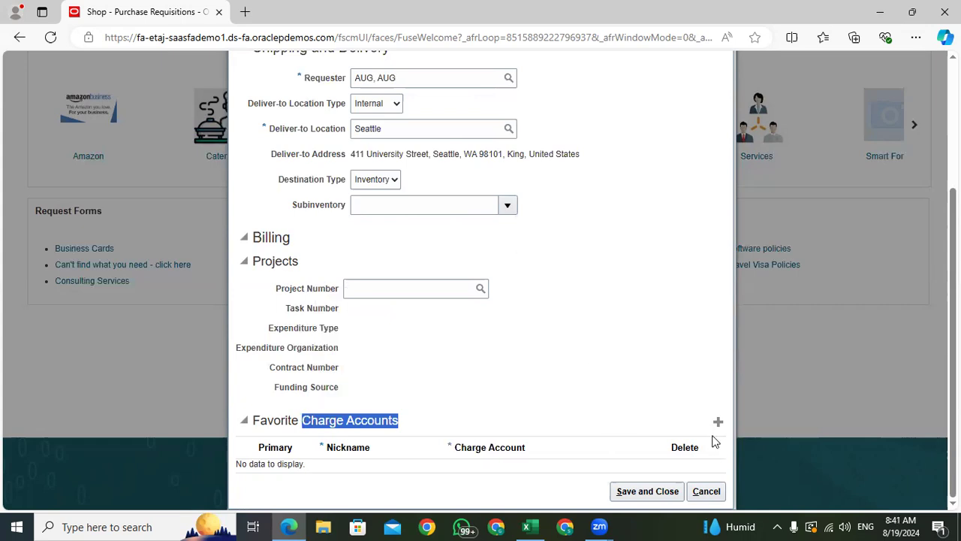
left_click(646, 492)
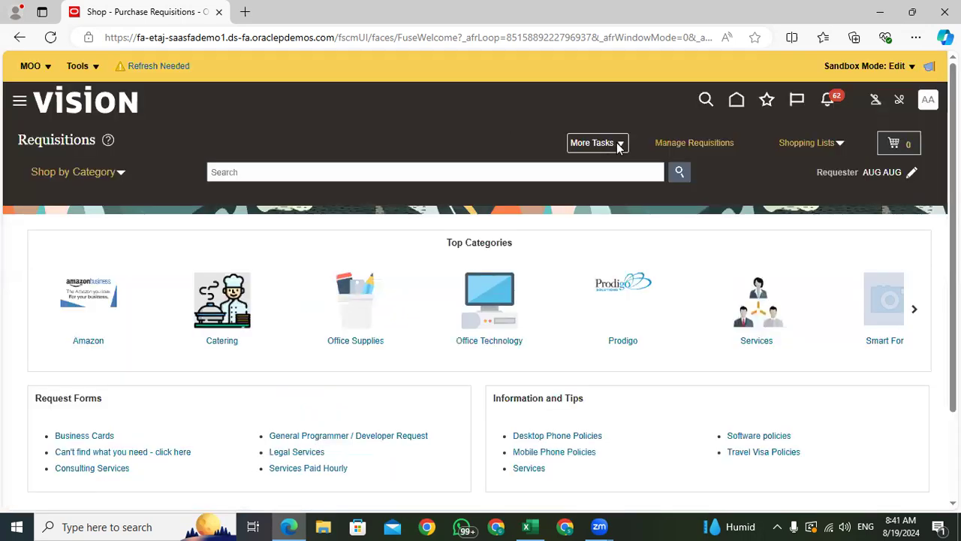
- Open Enter Requisition Line and set the Line Type to Fixed Price Services
left_click(618, 144)
left_click(618, 167)
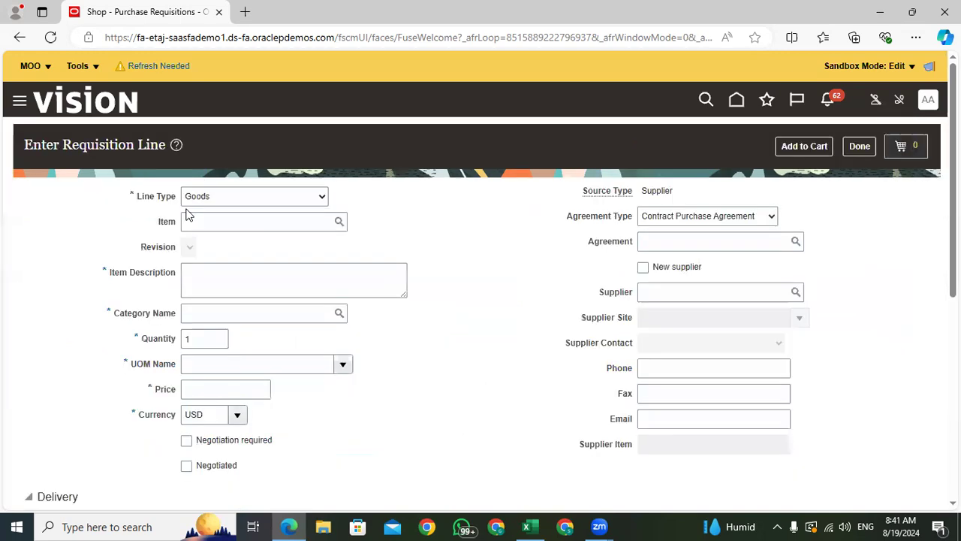
left_click(225, 224)
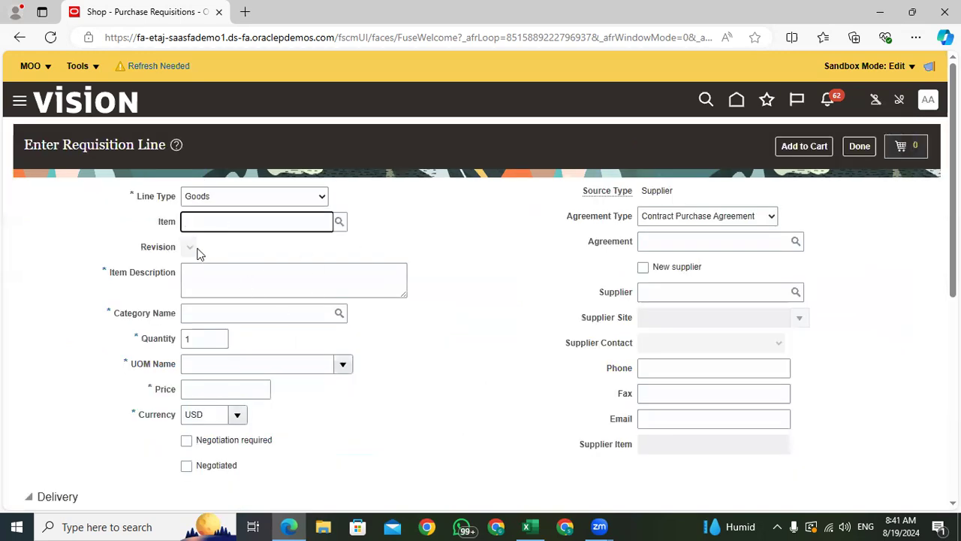
left_click(217, 204)
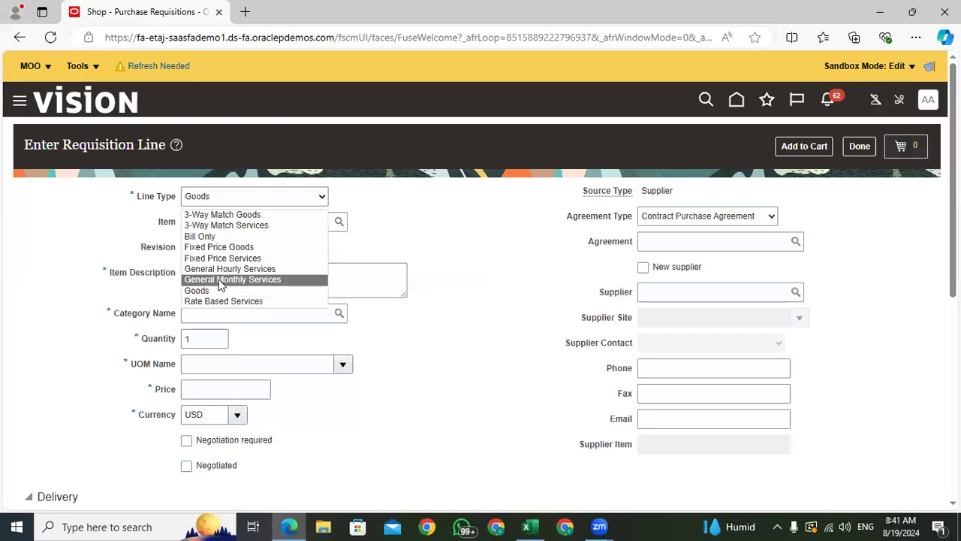
left_click(216, 257)
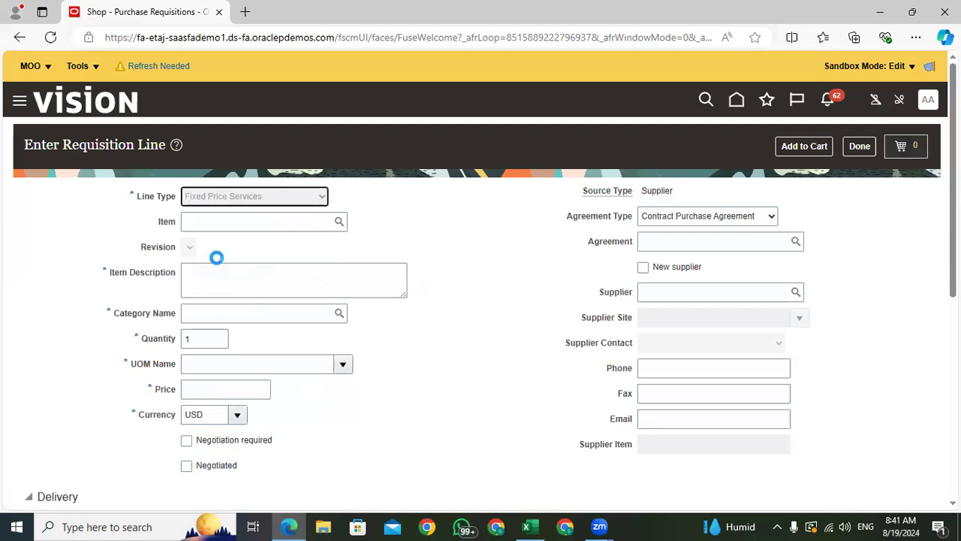
- Enter Laptop Service as the item description and Miscellaneous as the category
left_click(218, 235)
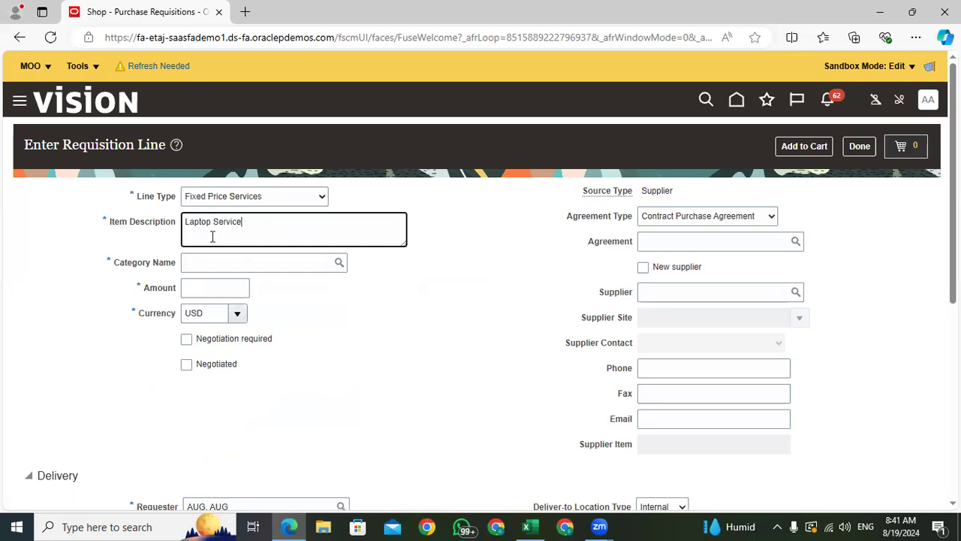
left_click(214, 258)
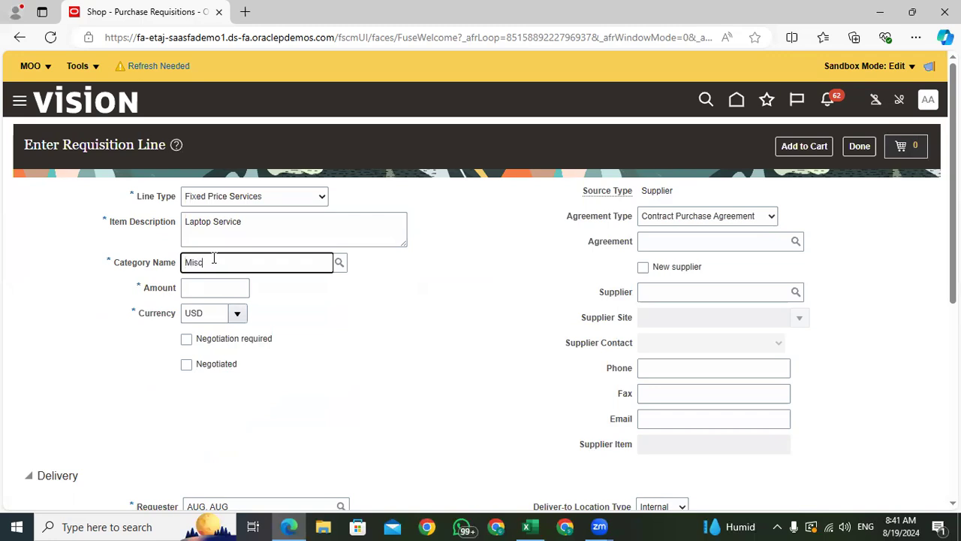
type("Misc")
- Set the requisition line's amount to 111 and mark it as Negotiated
left_click(216, 289)
type("111")
key("Tab")
left_click(187, 364)
- Open the billing line's Charge Account segments and examine each segment, including the available Company values
scroll(361, 351, "down", 5)
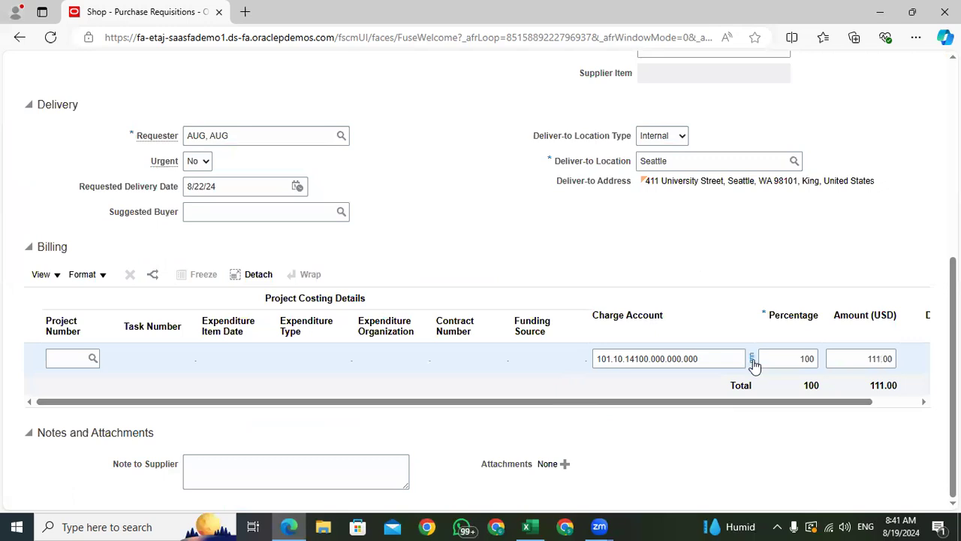
mouse_move(752, 360)
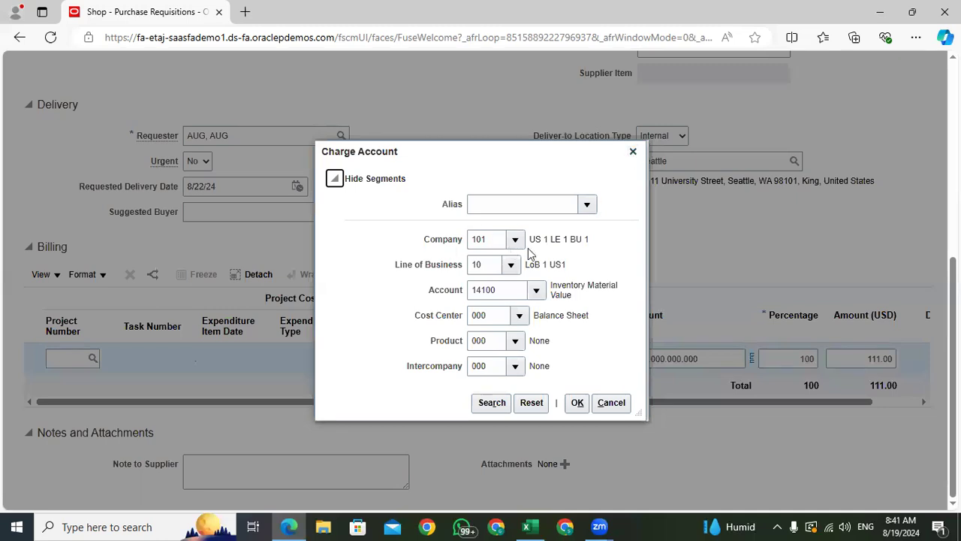
left_click_drag(578, 266, 414, 269)
left_click(478, 266)
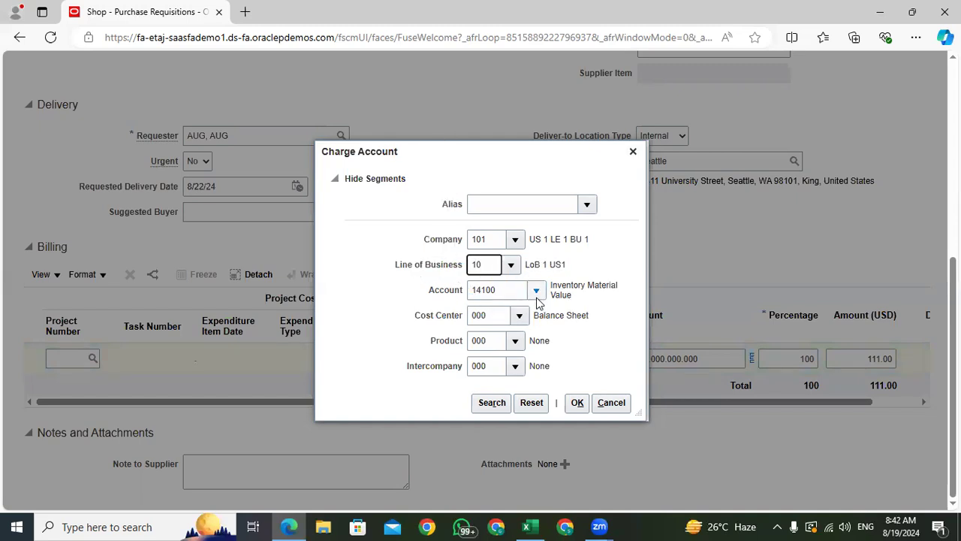
left_click(492, 317)
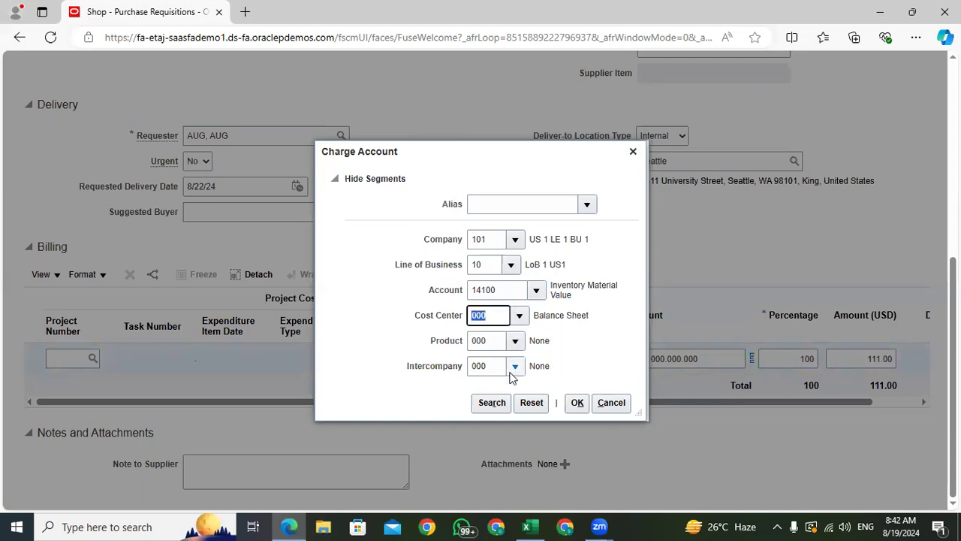
left_click_drag(496, 367, 479, 366)
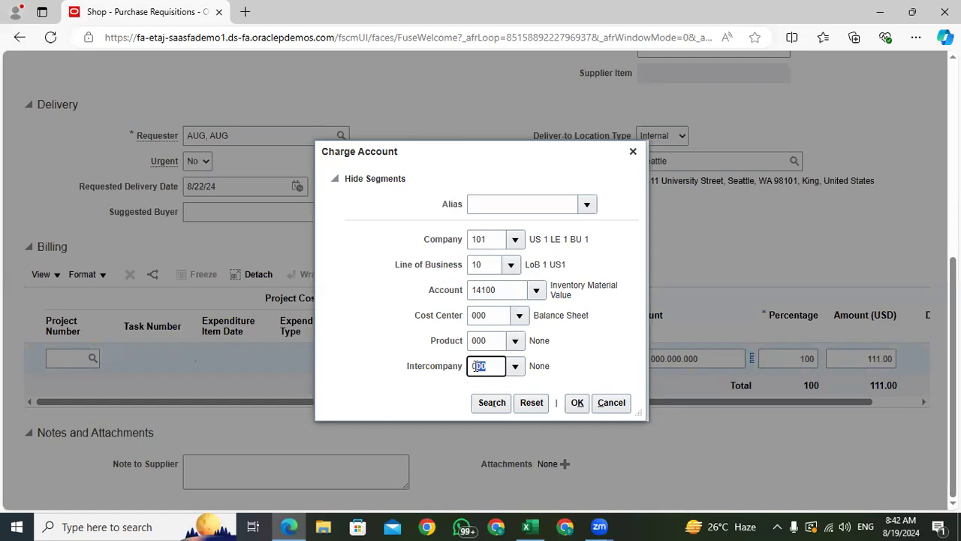
left_click(442, 320)
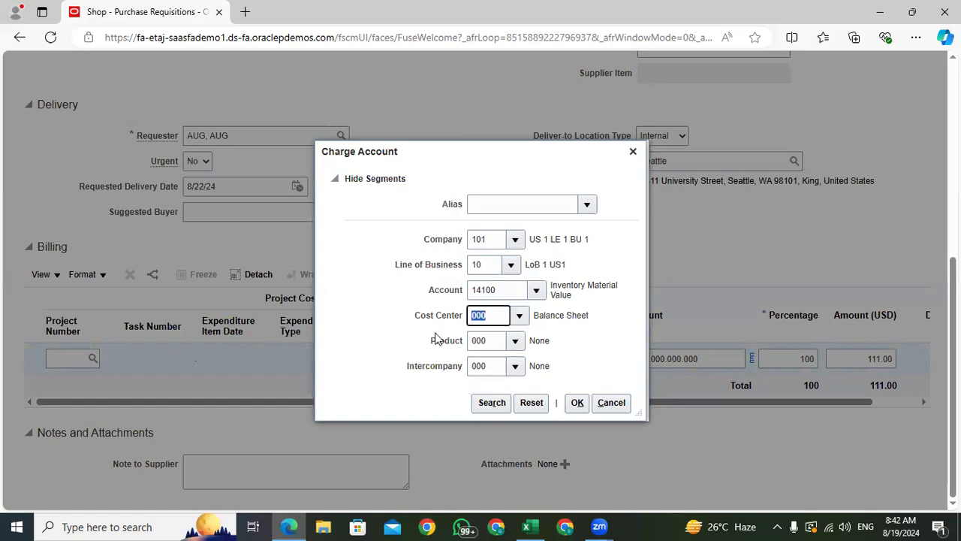
left_click(439, 347)
double_click(485, 367)
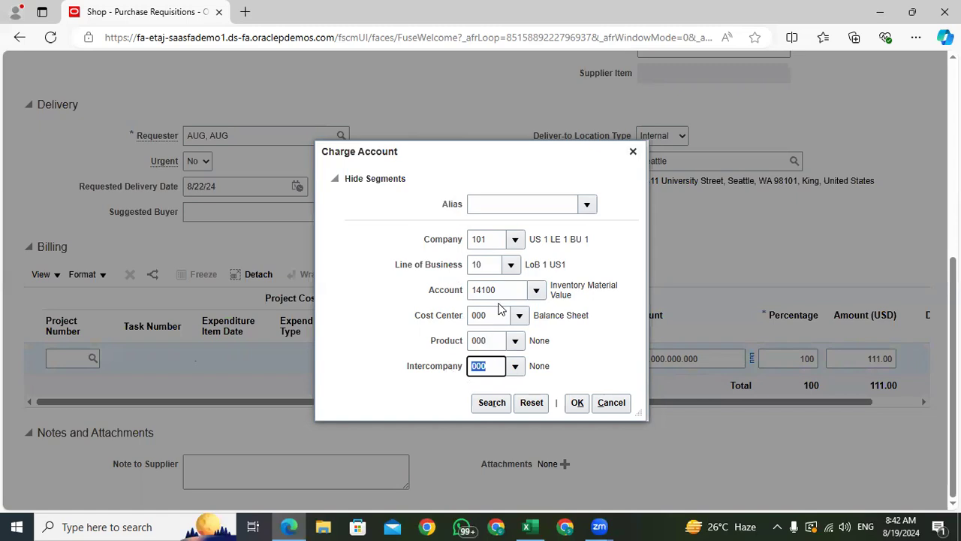
left_click(513, 240)
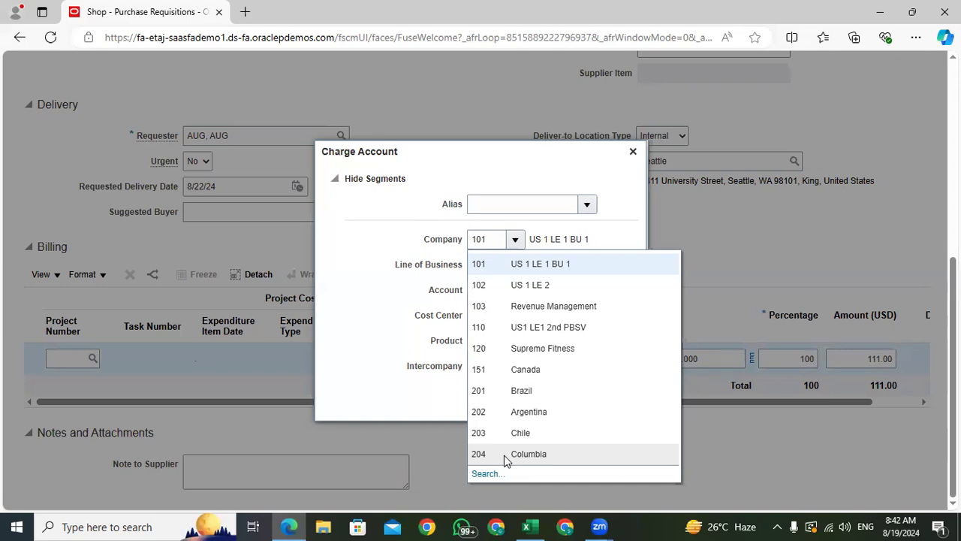
left_click(324, 294)
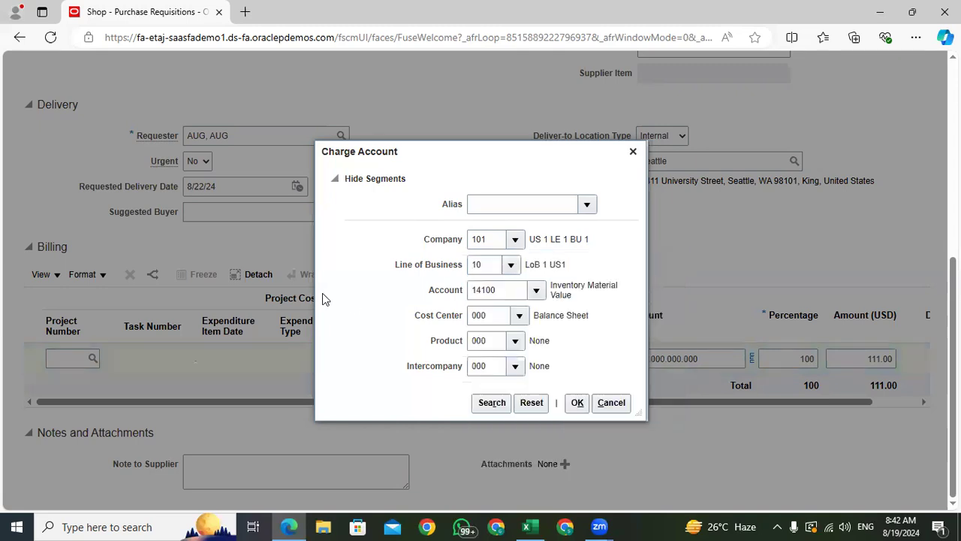
- Try changing the charge account's Line of Business segment to 20 (LoB 2)
left_click(511, 266)
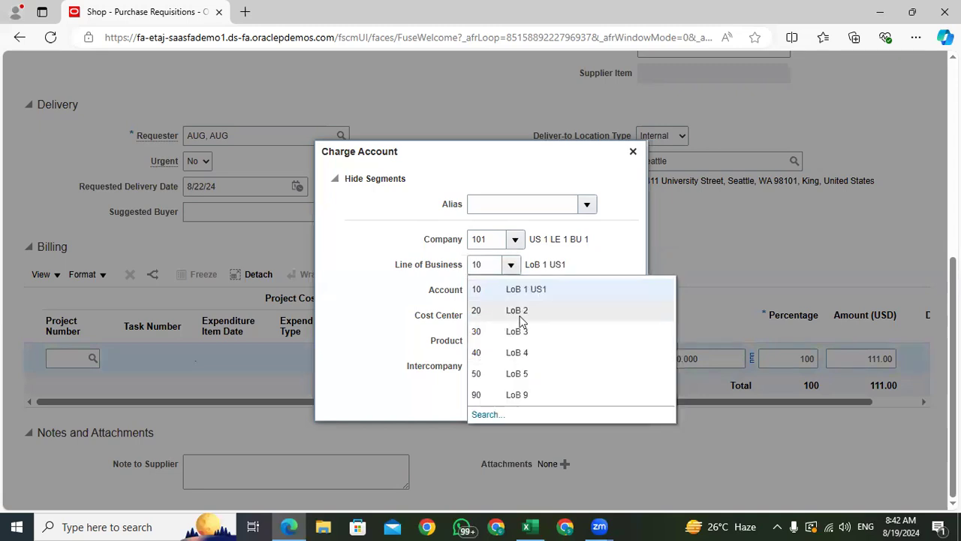
left_click(503, 308)
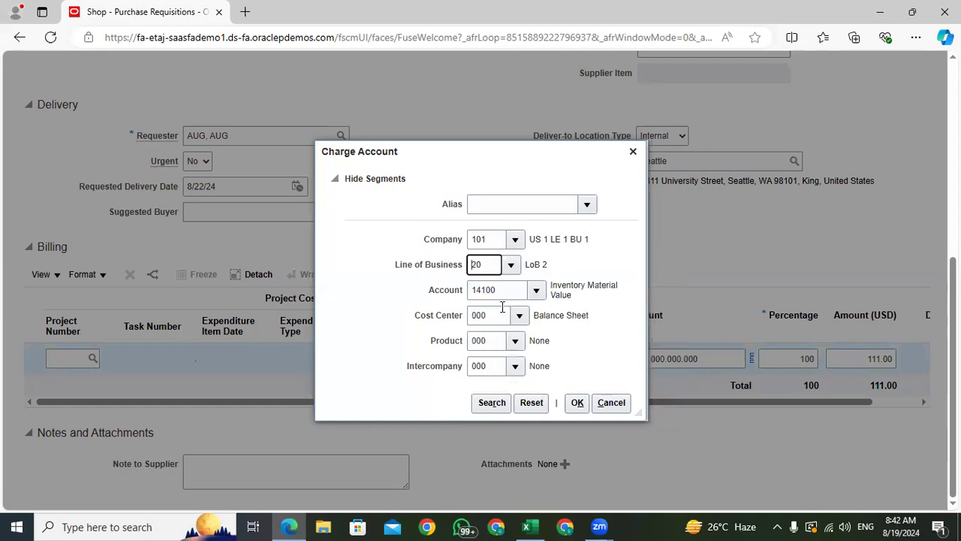
left_click_drag(559, 269, 523, 266)
left_click(501, 266)
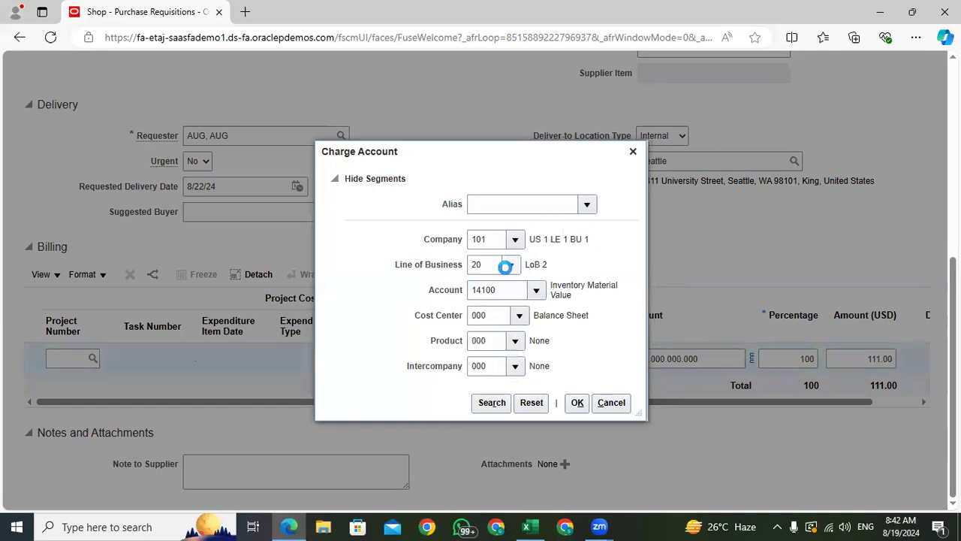
left_click(510, 267)
left_click(390, 371)
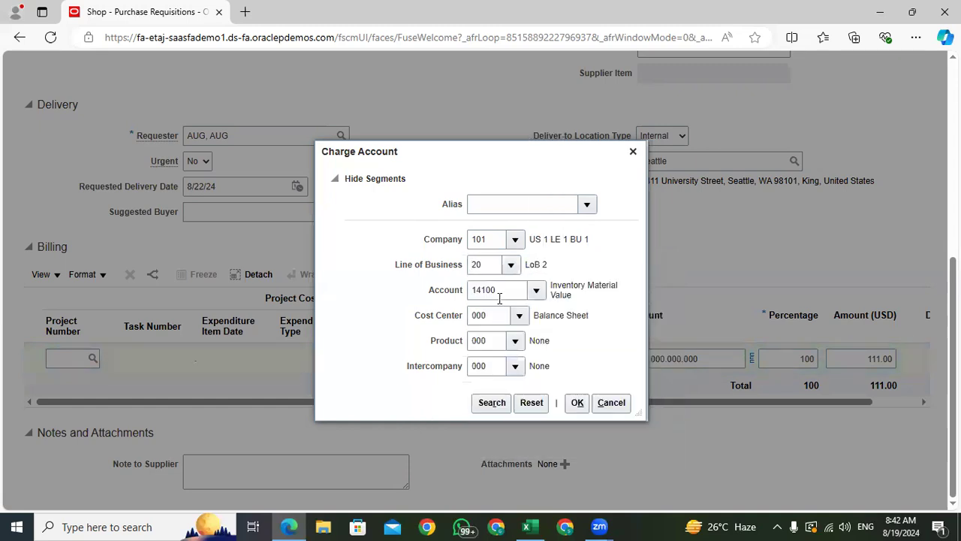
- Examine the charge account's Account and Cost Center segments and the whole combination, and cancel out of the segment selection
double_click(508, 290)
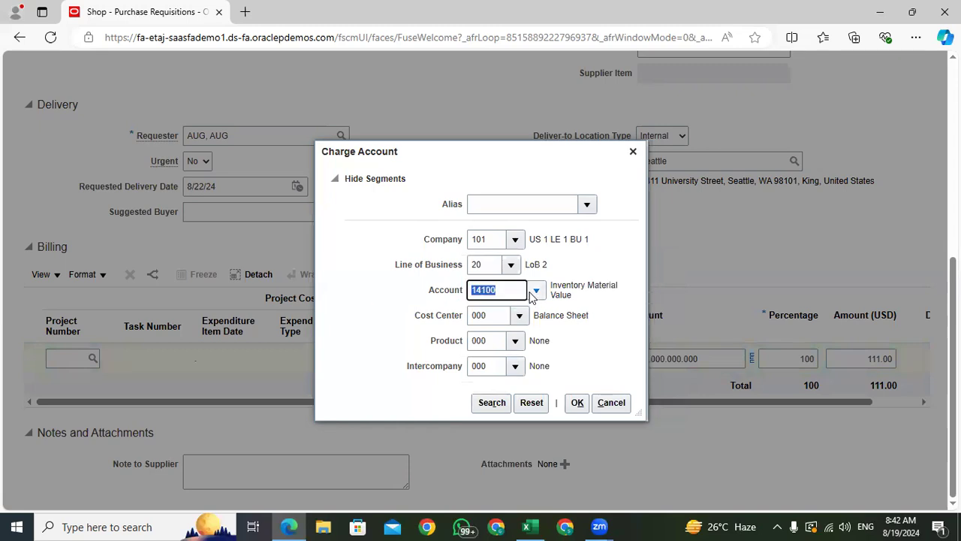
double_click(500, 317)
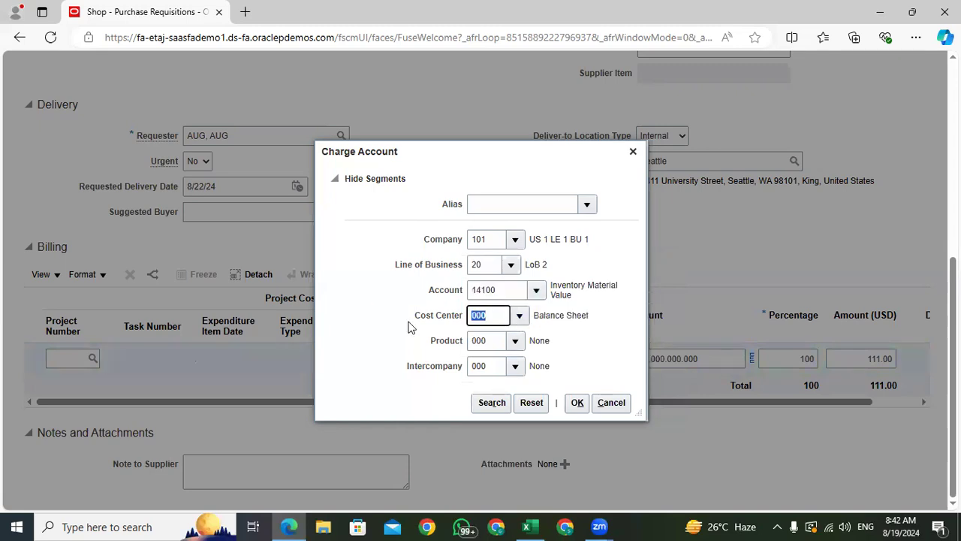
left_click(519, 316)
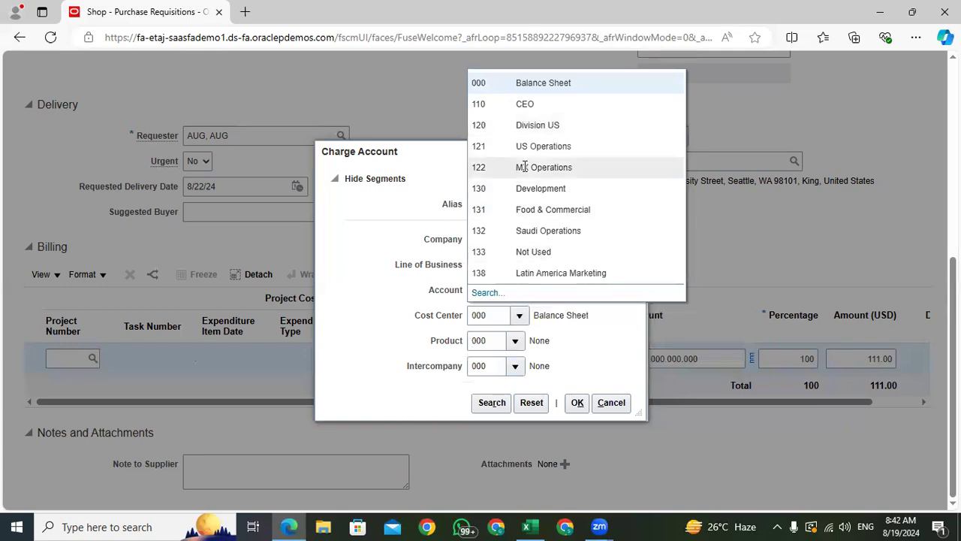
left_click(404, 340)
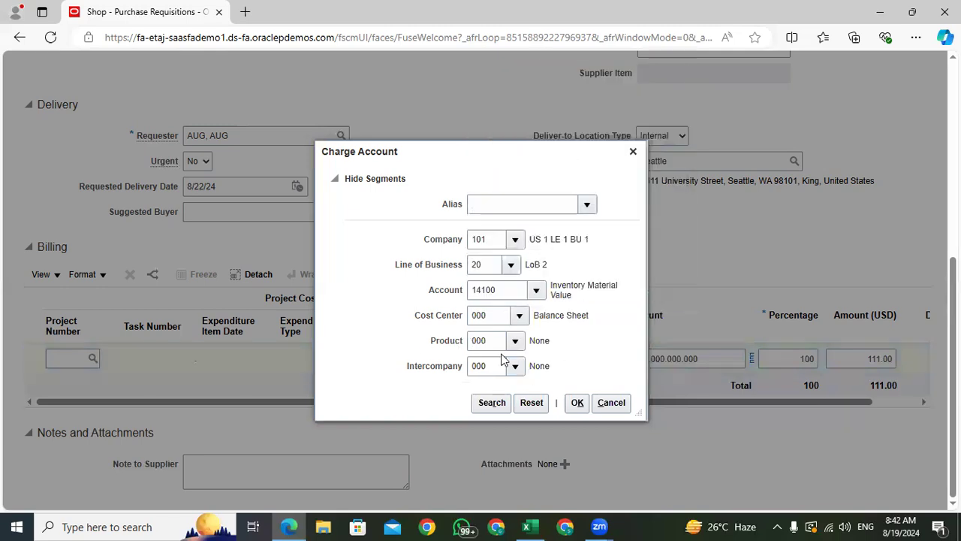
left_click_drag(421, 241, 557, 369)
left_click(360, 286)
left_click_drag(425, 245, 466, 257)
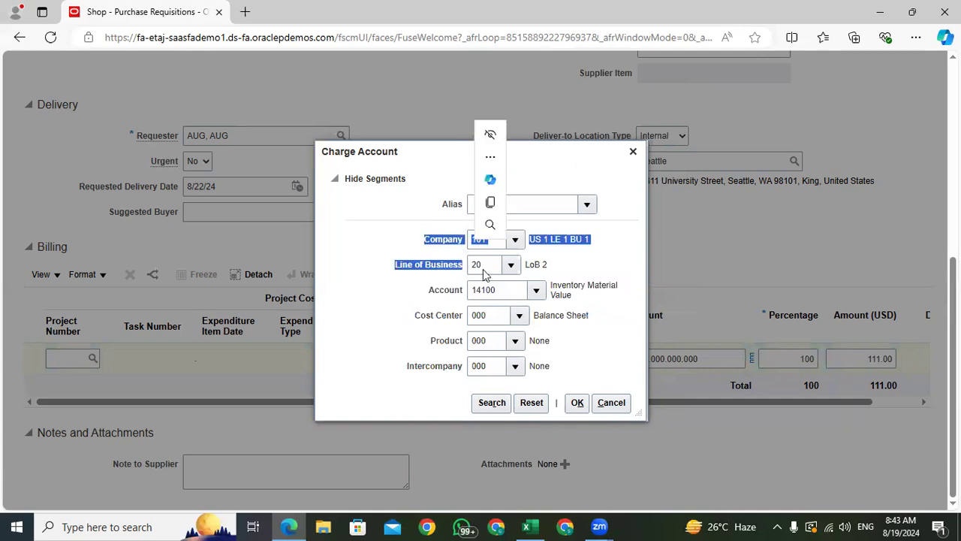
left_click(559, 259)
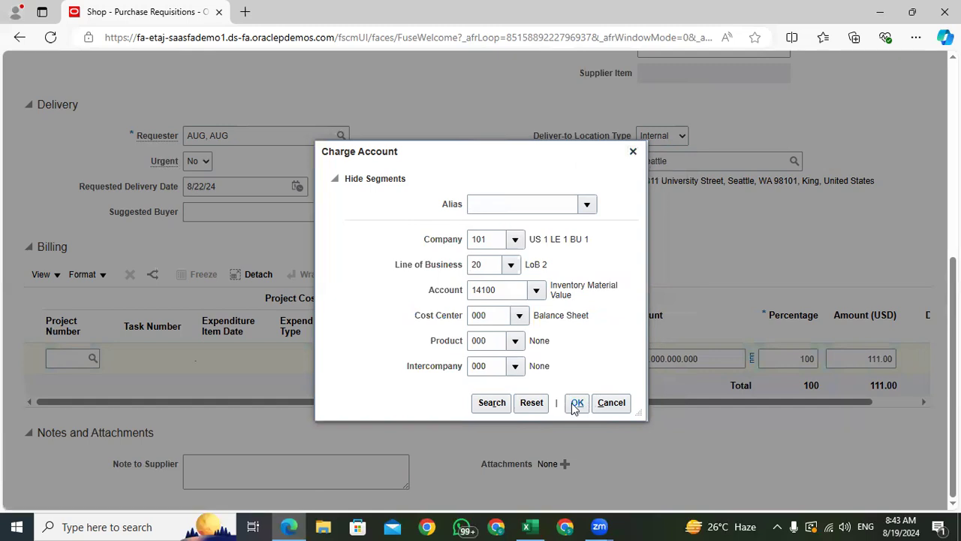
left_click(613, 404)
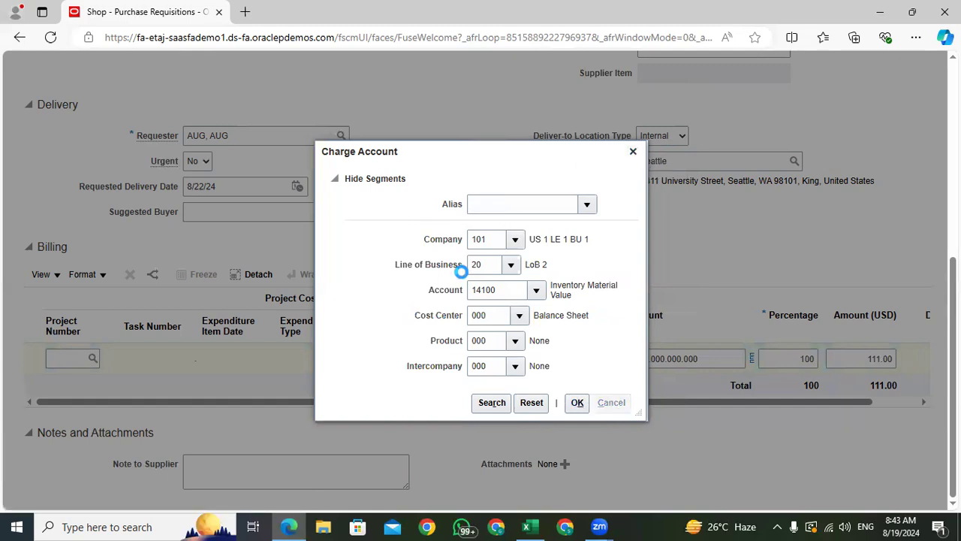
- Add the Laptop Service requisition line to the cart
scroll(747, 360, "up", 5)
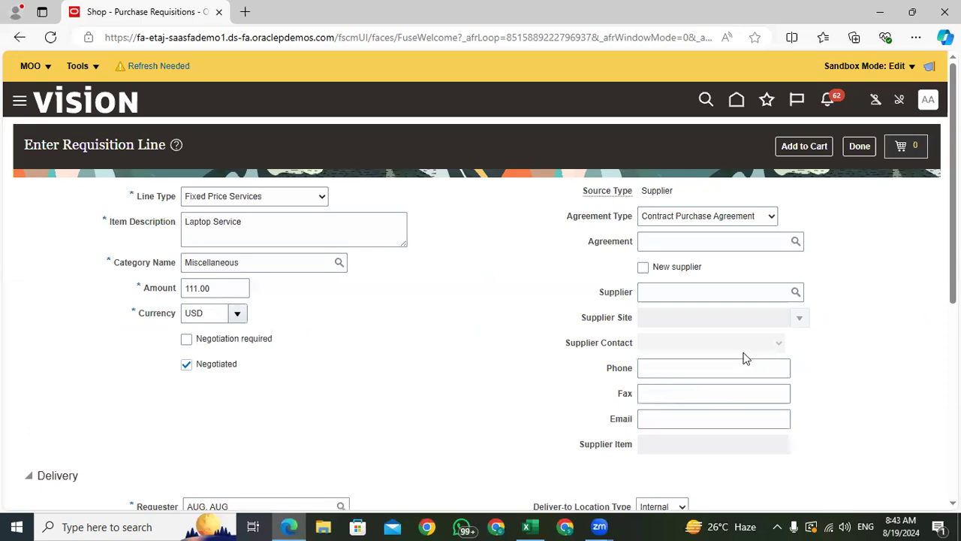
left_click(804, 147)
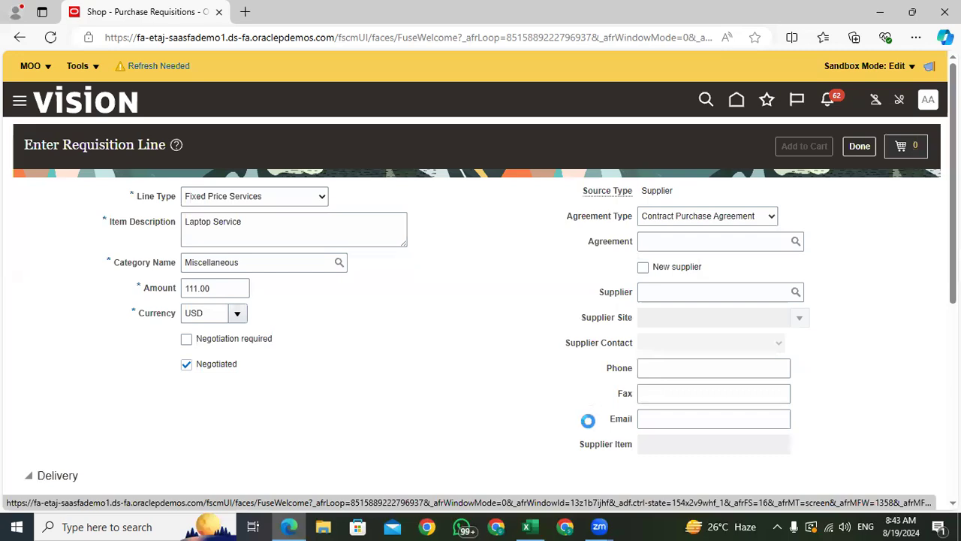
- Submit the Laptop Service requisition from the shopping cart
scroll(584, 420, "down", 5)
left_click(560, 370)
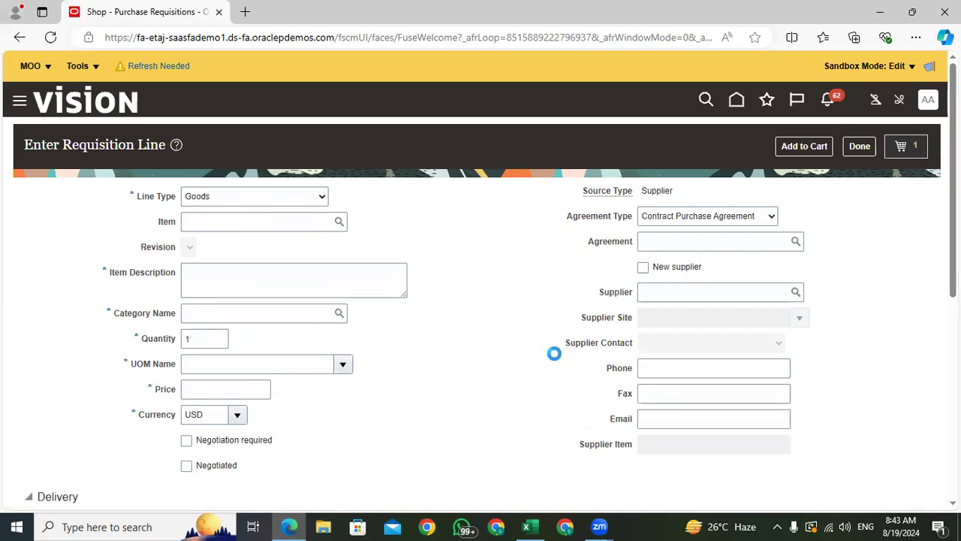
left_click(815, 239)
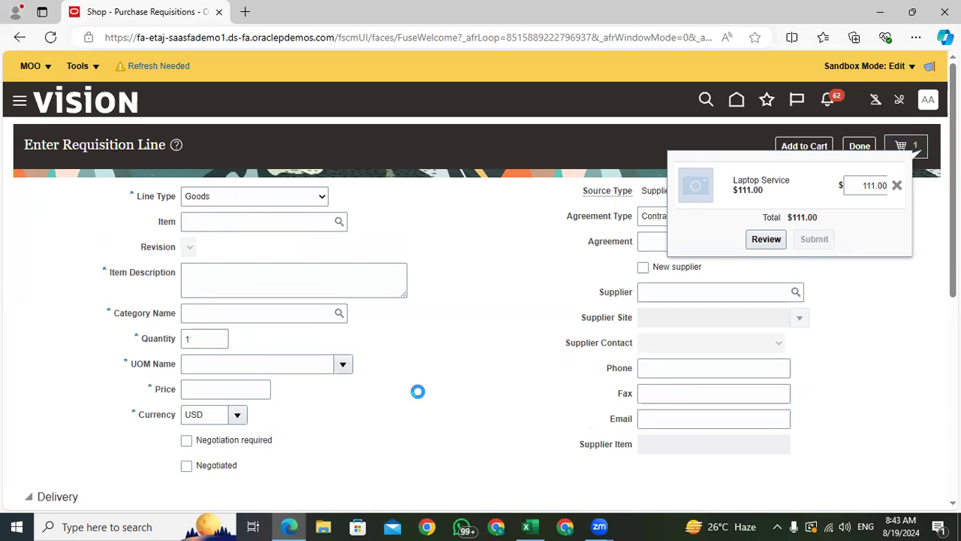
scroll(408, 338, "down", 5)
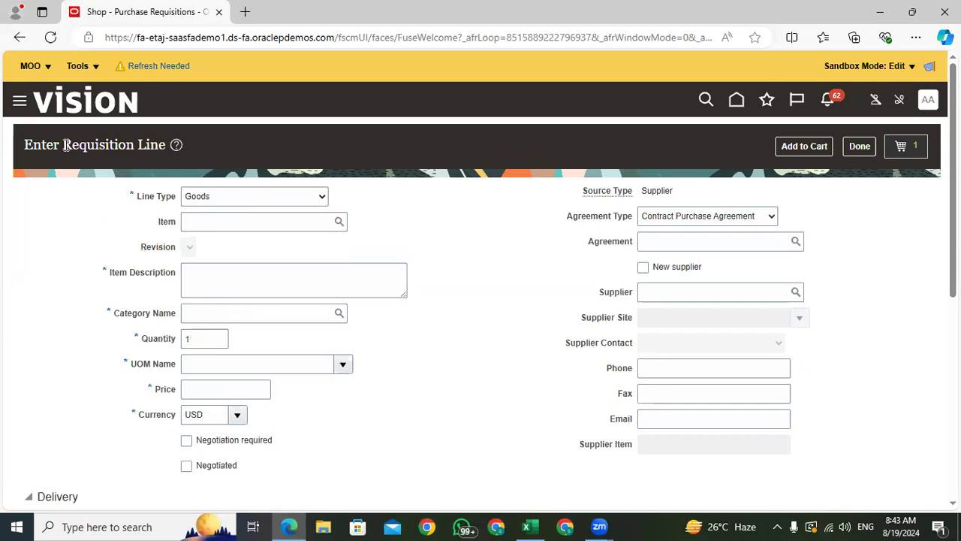
- Copy the submitted requisition's number from the confirmation message and close the message
double_click(472, 278)
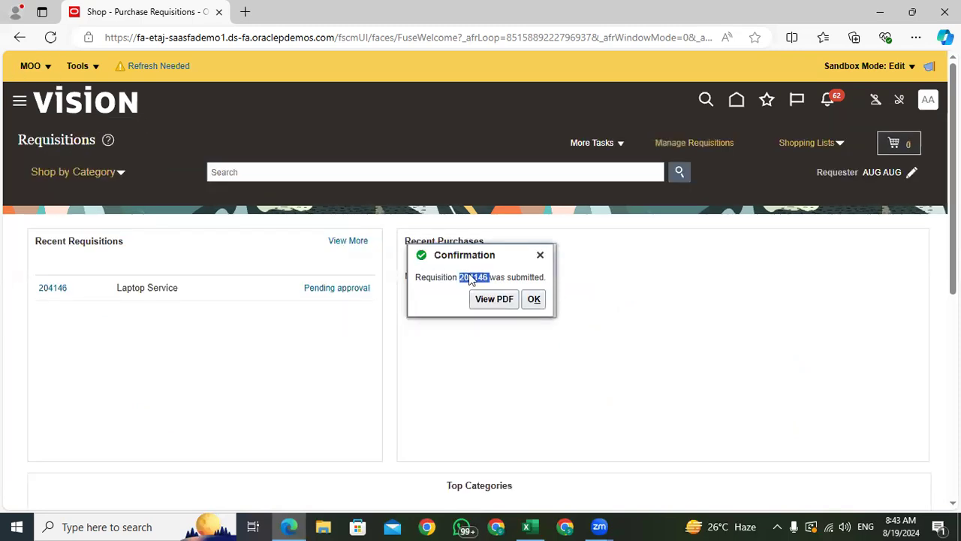
right_click(472, 279)
left_click(518, 241)
left_click(530, 306)
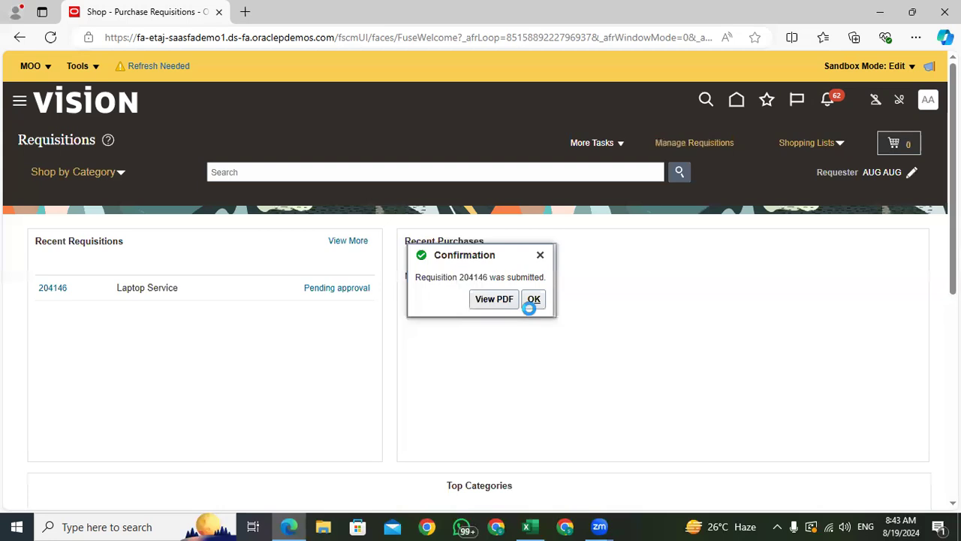
- Leave the active sandbox and accept the page refresh
left_click(28, 71)
left_click(53, 136)
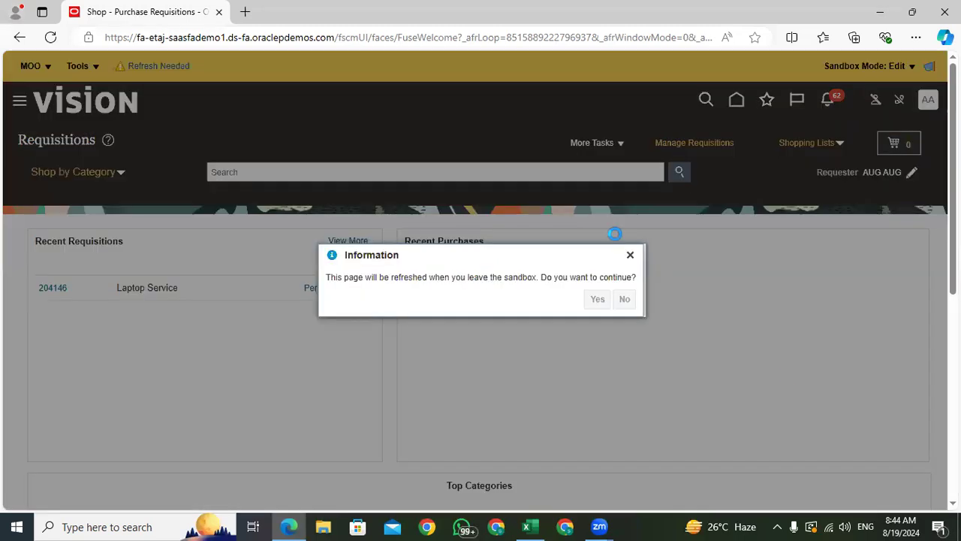
left_click(593, 303)
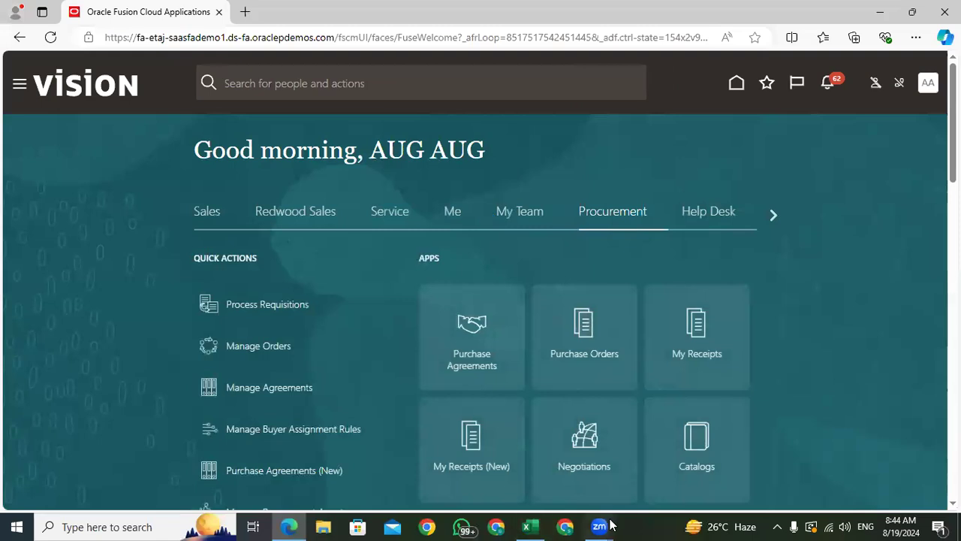
- Switch to the RTL MAY BATCH workbook in Excel and examine the account rules list and the COA segments from BU to Dep
left_click(531, 524)
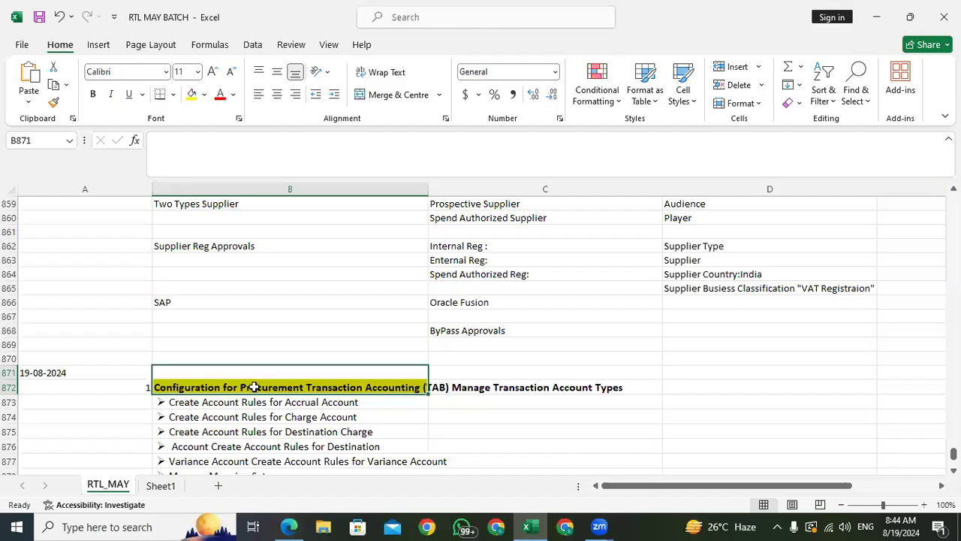
left_click(257, 402)
scroll(259, 395, "down", 10)
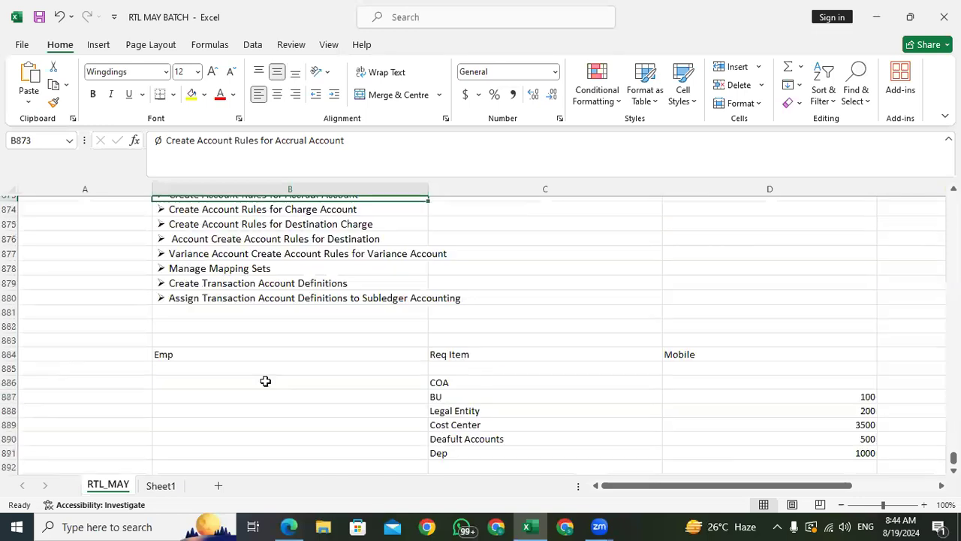
scroll(436, 285, "up", 4)
scroll(495, 445, "up", 1)
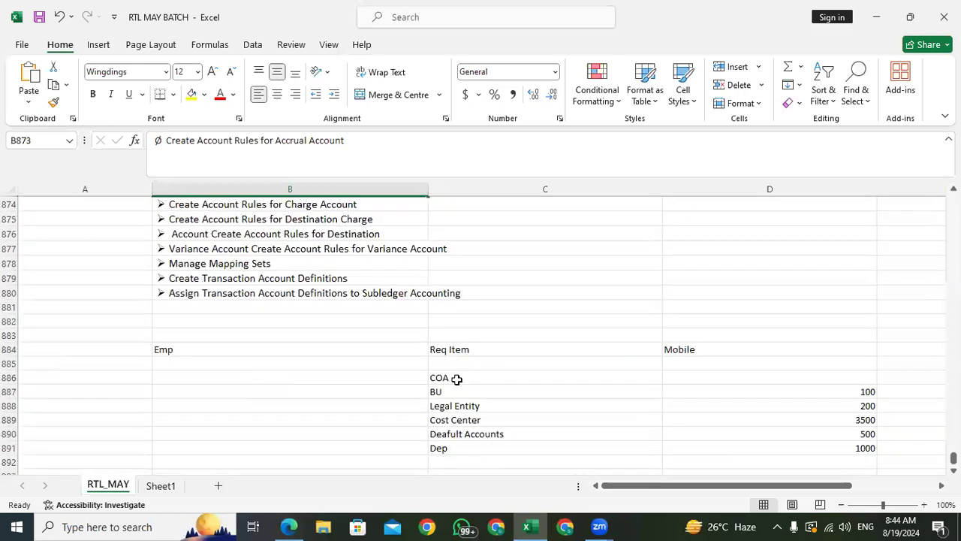
left_click(455, 377)
left_click(455, 405)
left_click(447, 434)
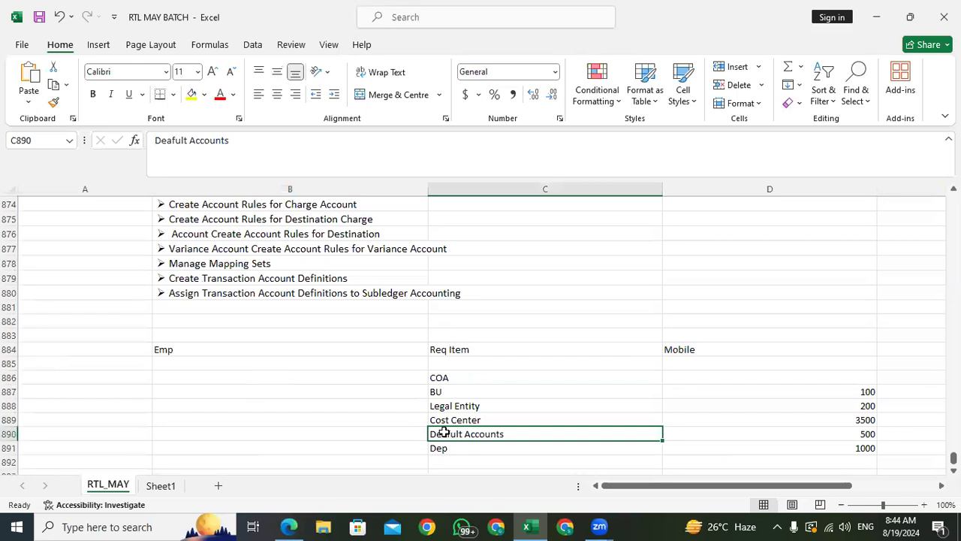
left_click(442, 448)
left_click(448, 420)
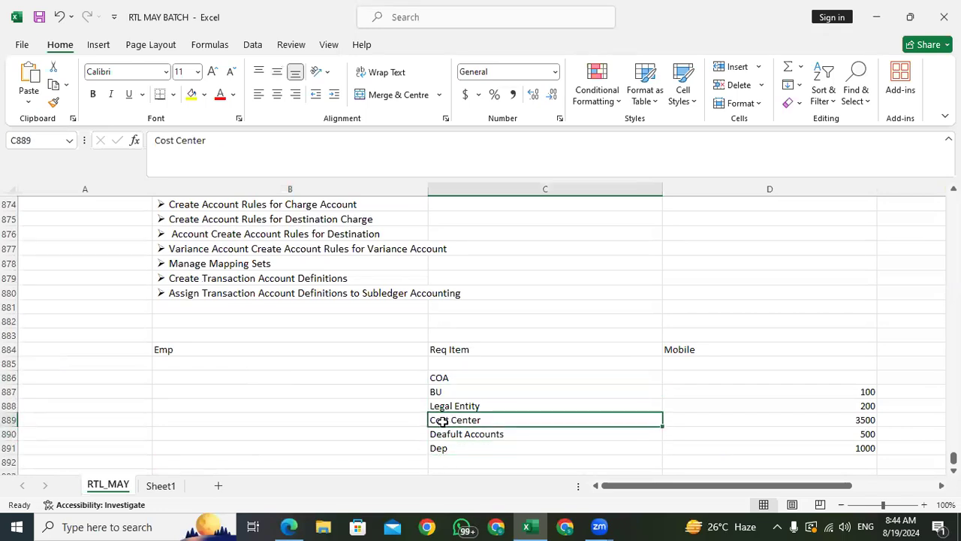
scroll(436, 422, "down", 5)
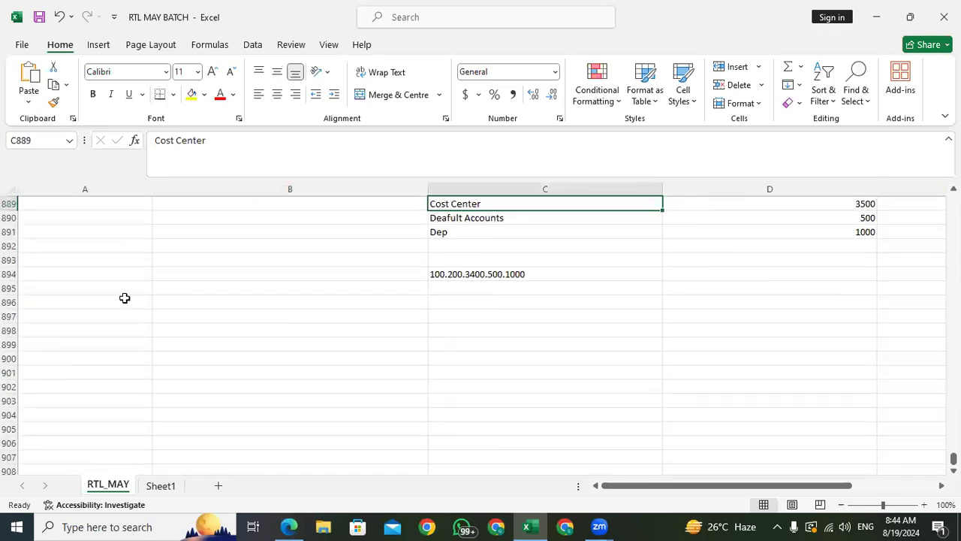
scroll(331, 374, "up", 5)
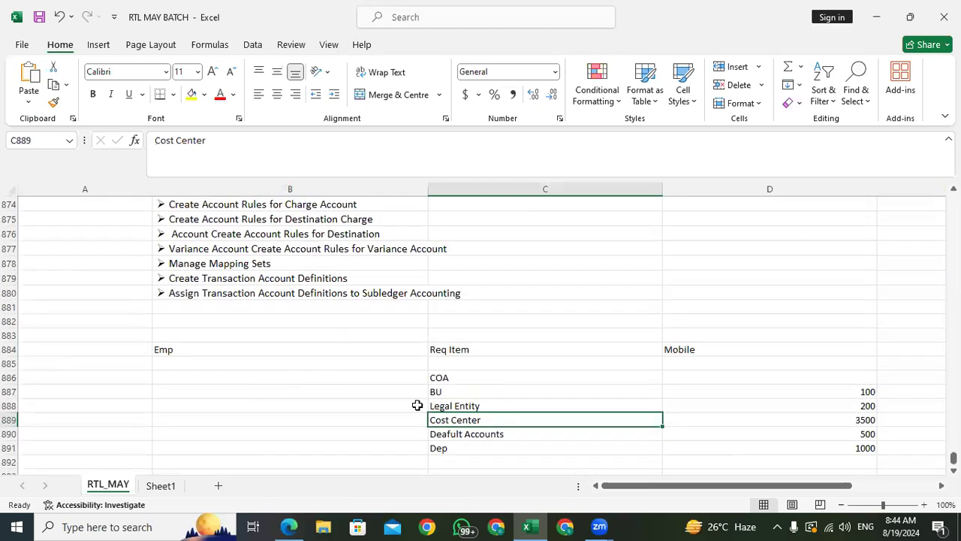
- Compare the BU segment entry with the account combination in row 894 and examine the empty cells beside it
left_click(443, 392)
scroll(453, 438, "down", 5)
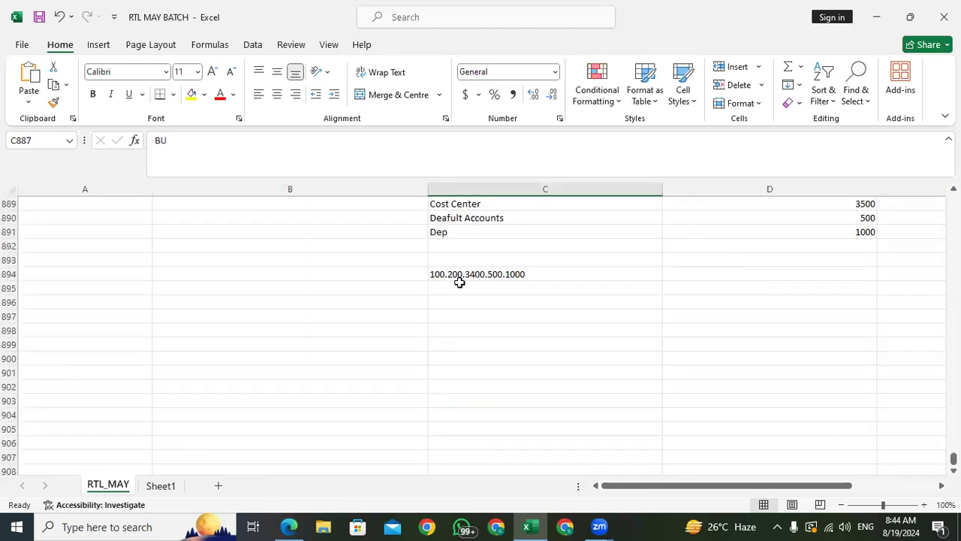
left_click(455, 277)
left_click(356, 287)
left_click(380, 270)
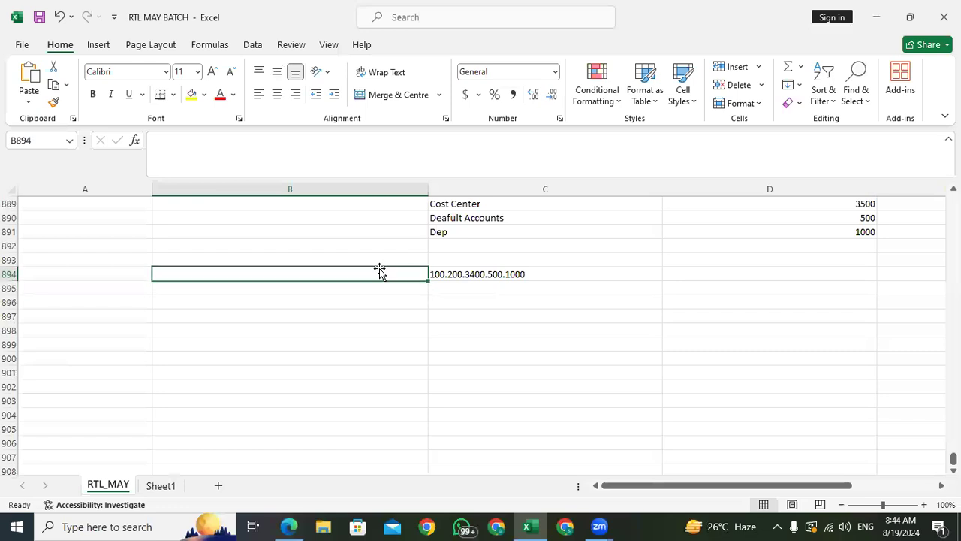
left_click(389, 292)
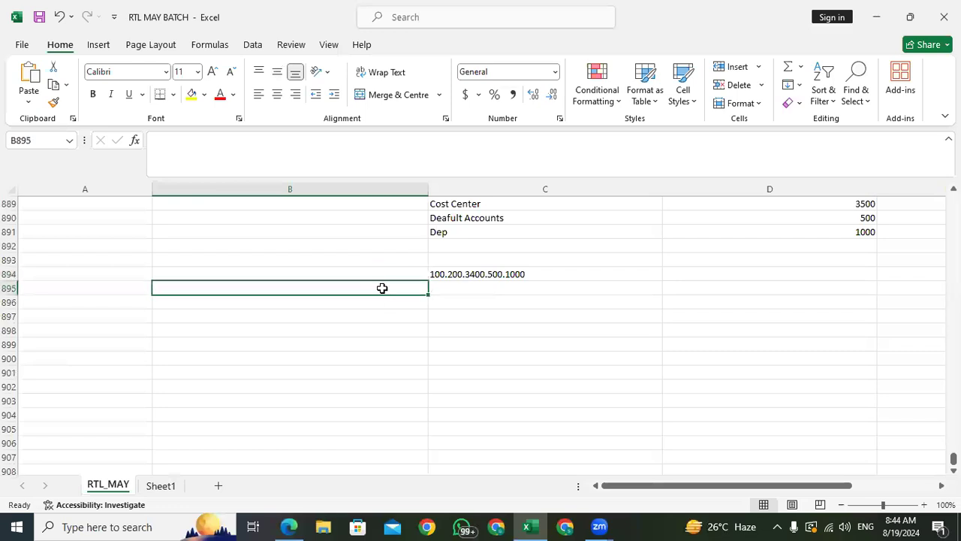
left_click(380, 274)
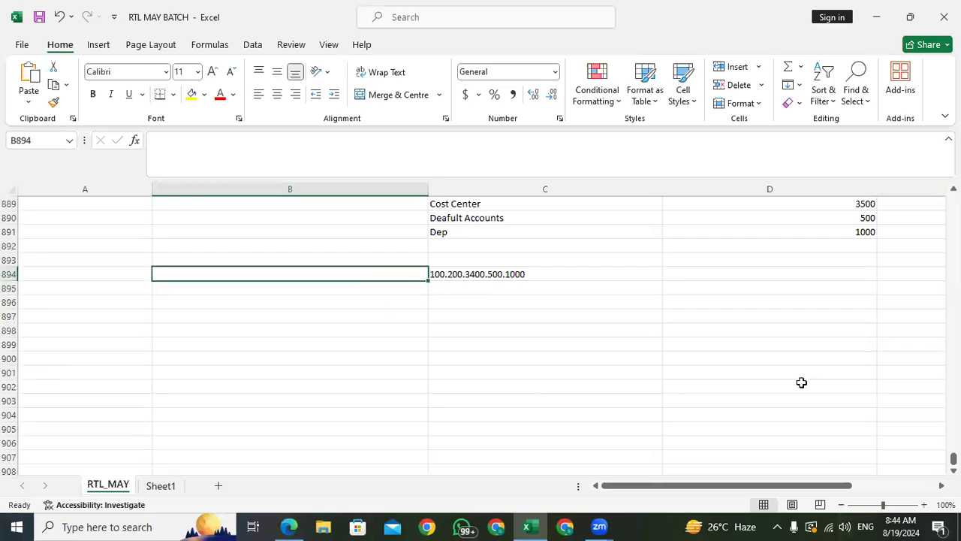
- Review the Procurement Transaction Accounting configuration list, from the accrual account rules to the variance account rules
scroll(375, 436, "up", 5)
scroll(327, 364, "up", 10)
scroll(326, 363, "down", 20)
scroll(312, 336, "up", 10)
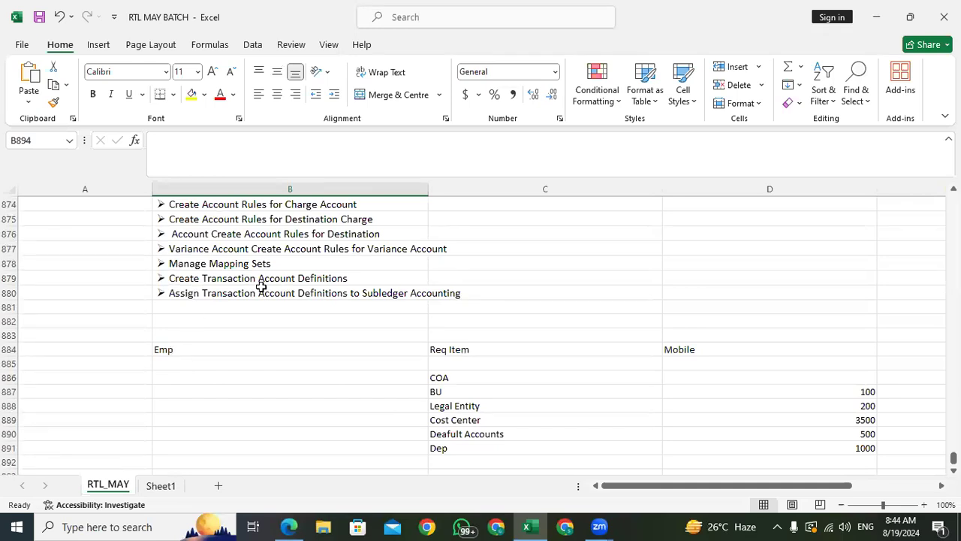
scroll(248, 259, "up", 5)
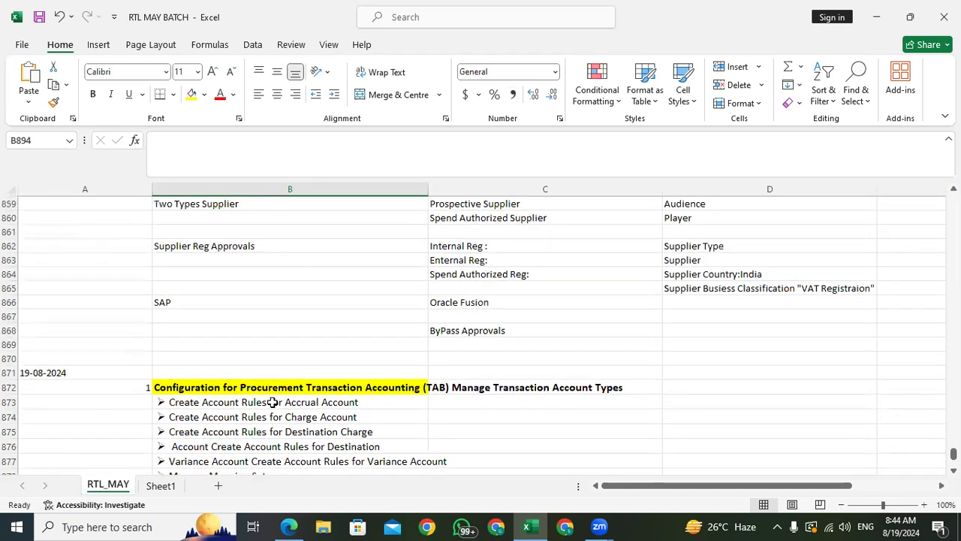
left_click(272, 402)
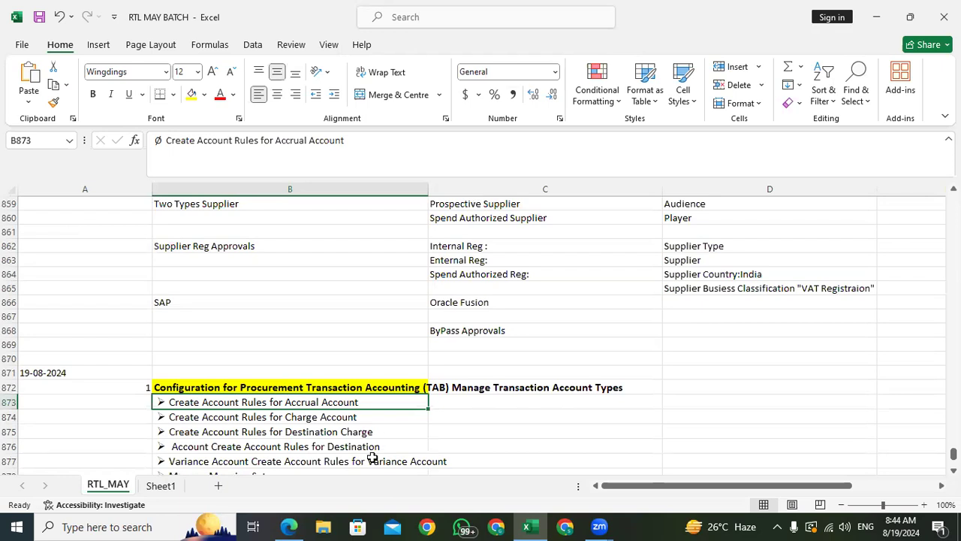
scroll(350, 413, "down", 5)
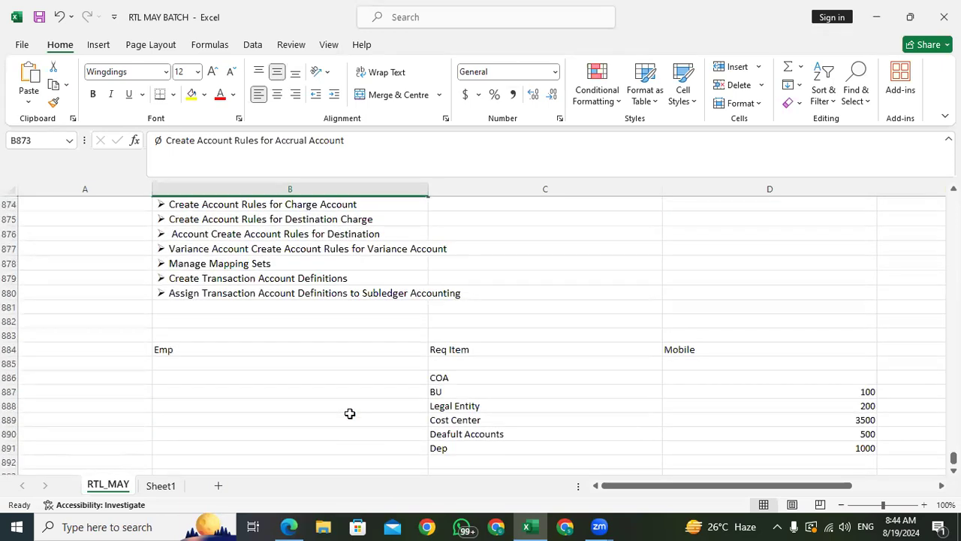
left_click(215, 254)
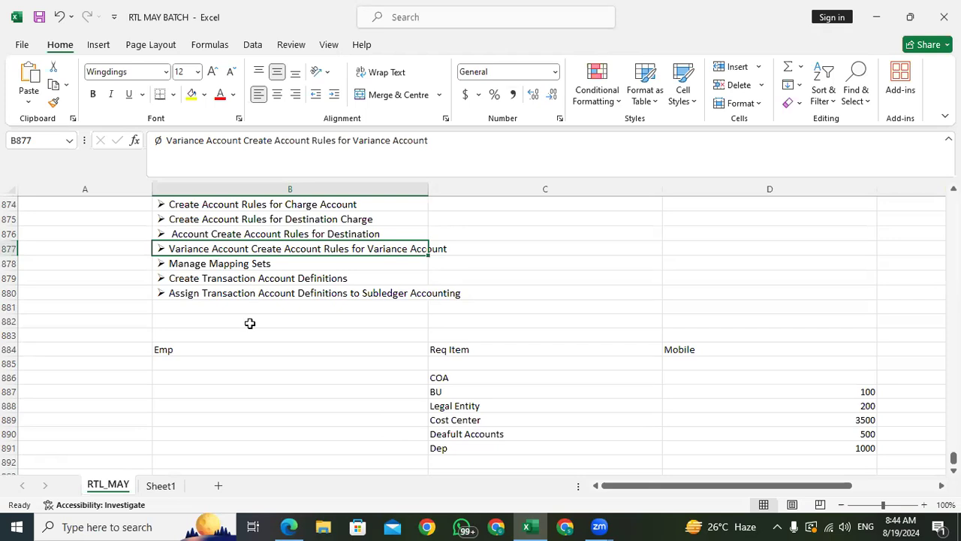
scroll(302, 417, "down", 5)
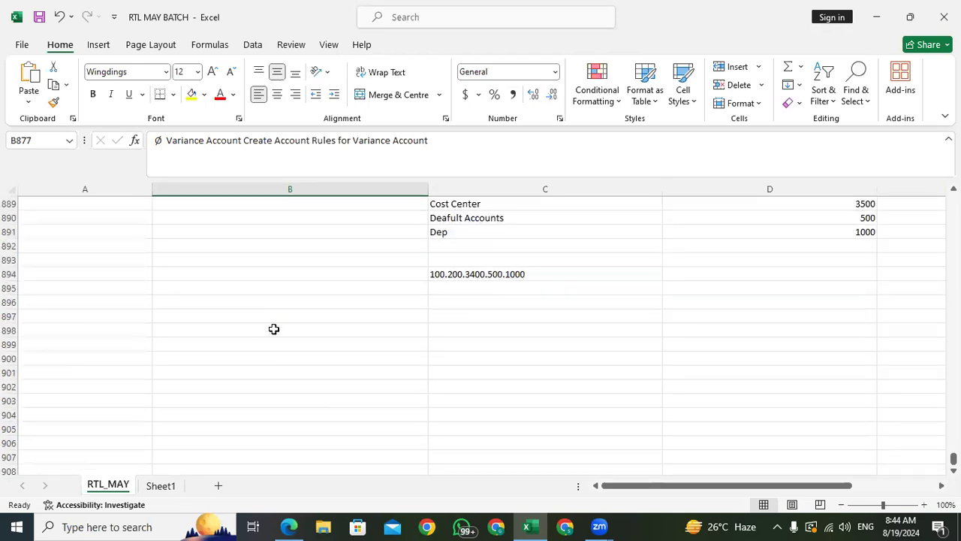
- Enter "Charge Account" in cell B893, below the COA segment notes
left_click(244, 284)
left_click(204, 261)
scroll(262, 311, "up", 5)
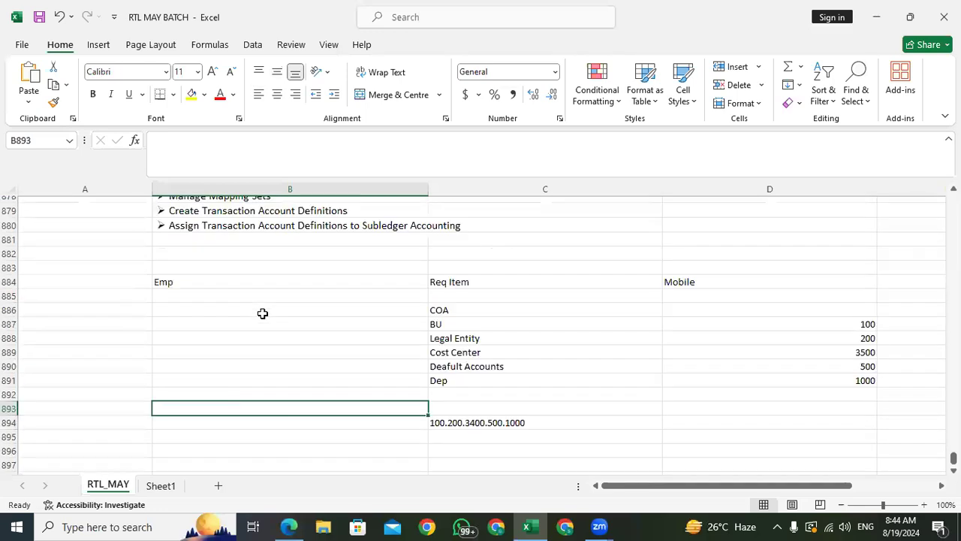
scroll(256, 435, "down", 5)
left_click(224, 275)
left_click(213, 247)
left_click(218, 262)
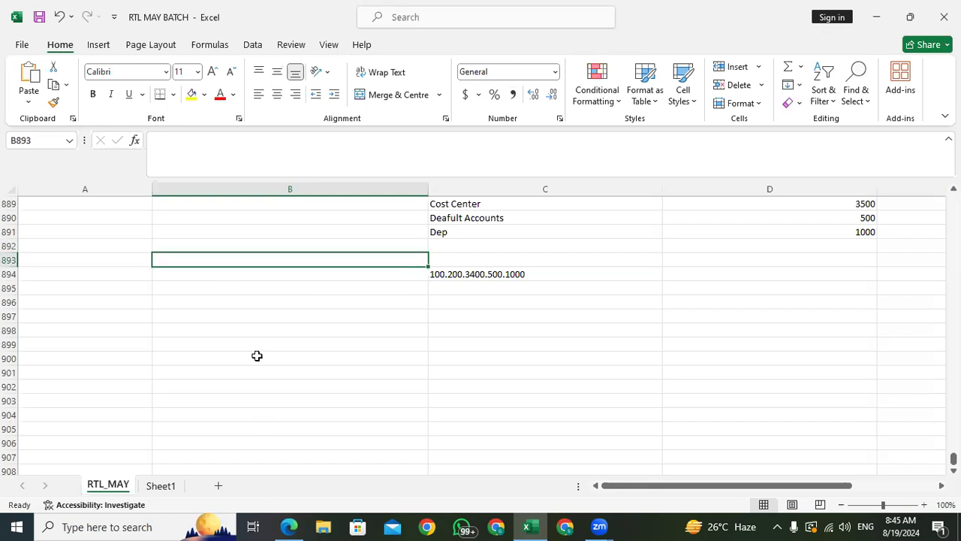
type("Charge")
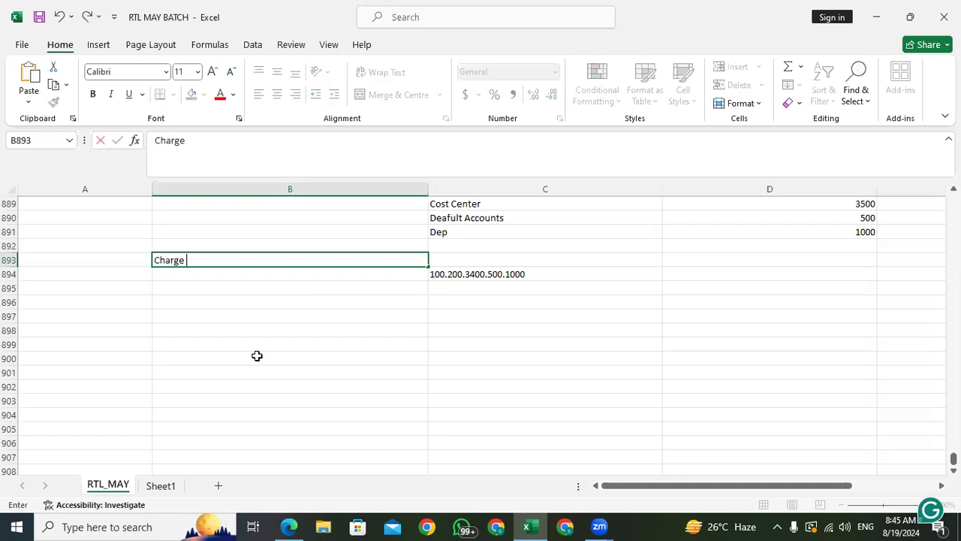
type(" Account")
key("Return")
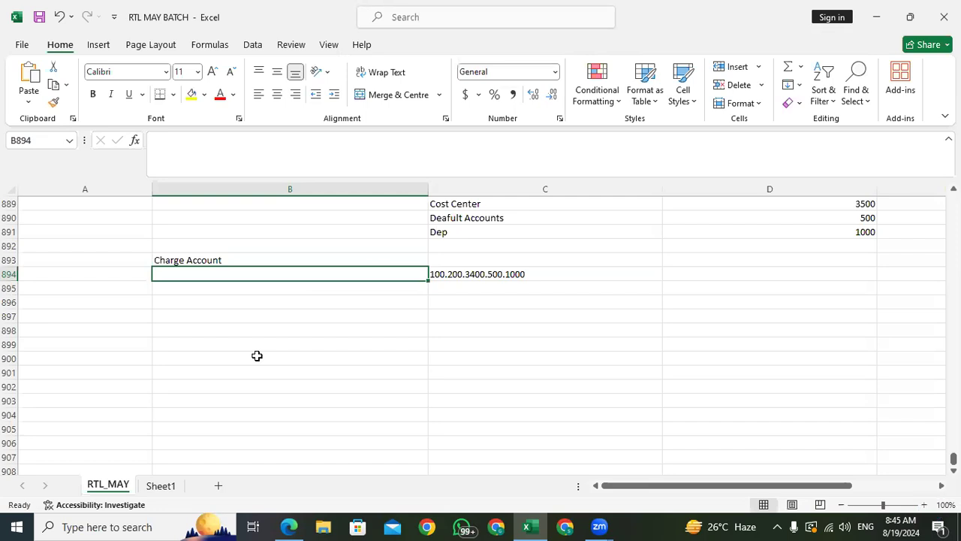
- Add "Accural Account" in B894 and "Variance Account" in B895 beneath the Charge Account entry
type("Acc")
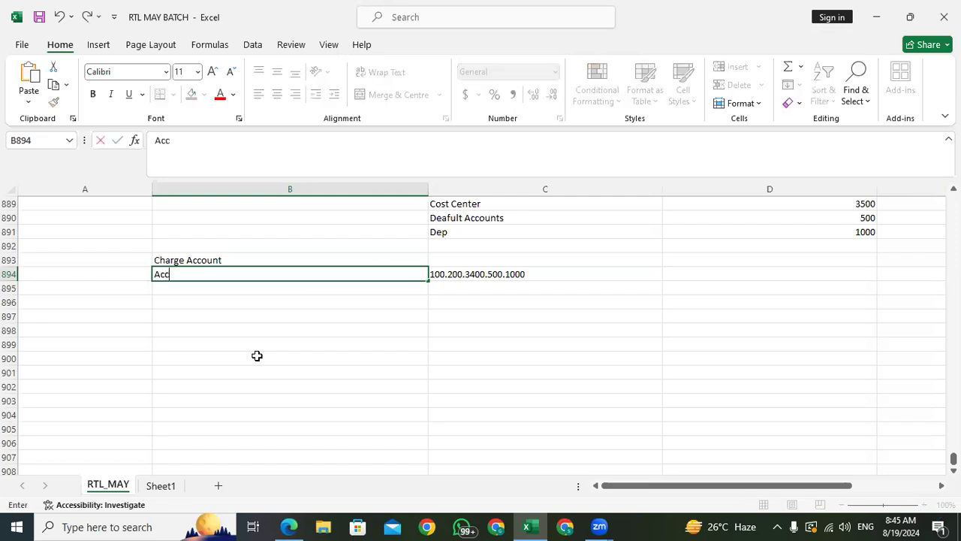
type("ural Account")
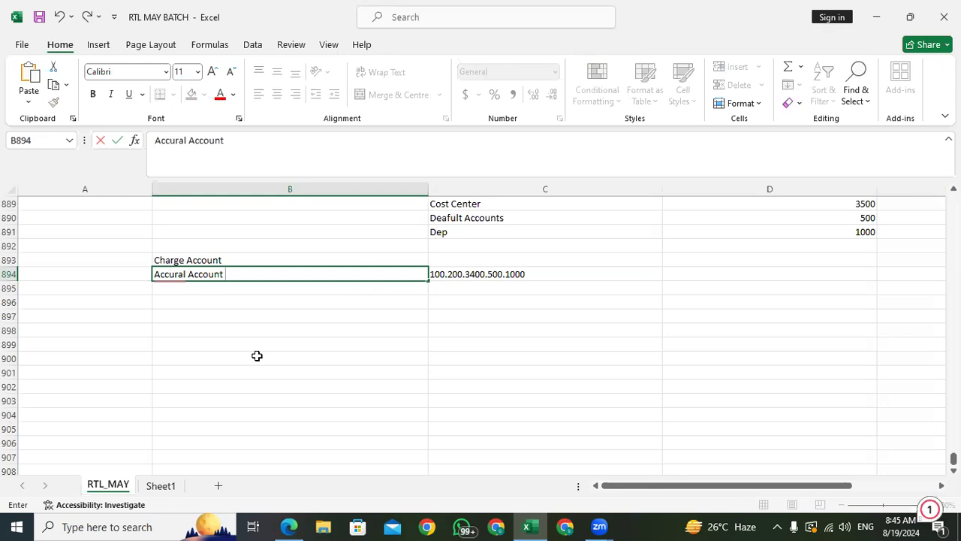
key("Return")
type("Vai")
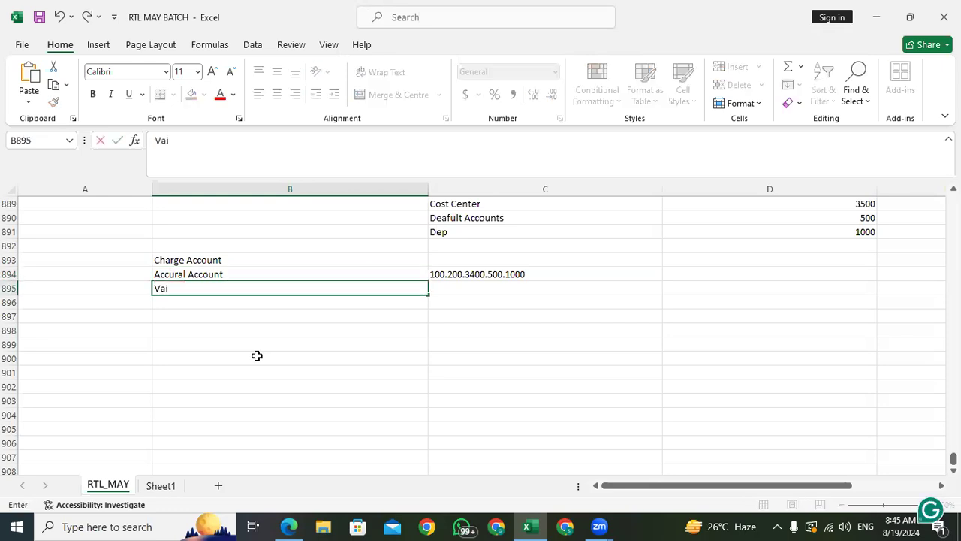
type("ria")
key("BackSpace")
key("BackSpace")
key("BackSpace")
key("BackSpace")
type("riance Account")
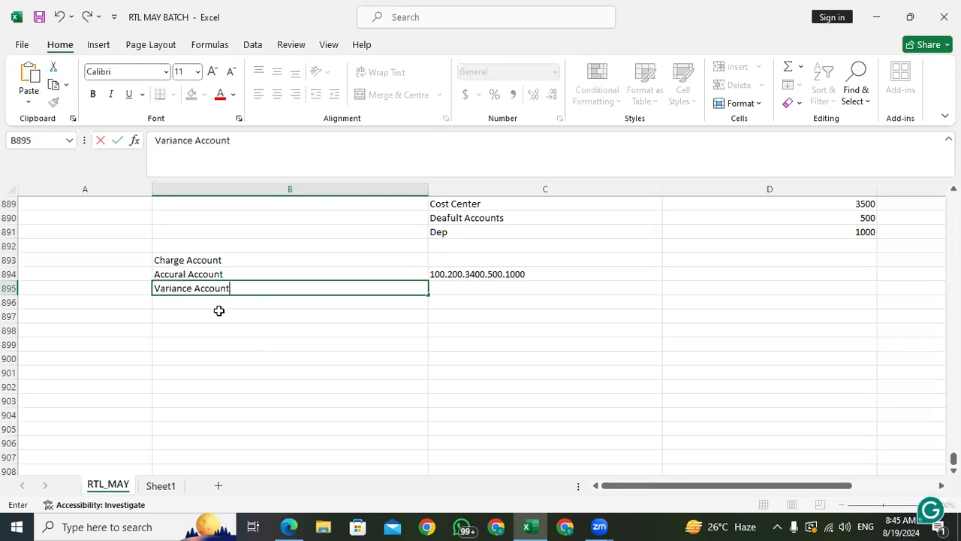
key("Return")
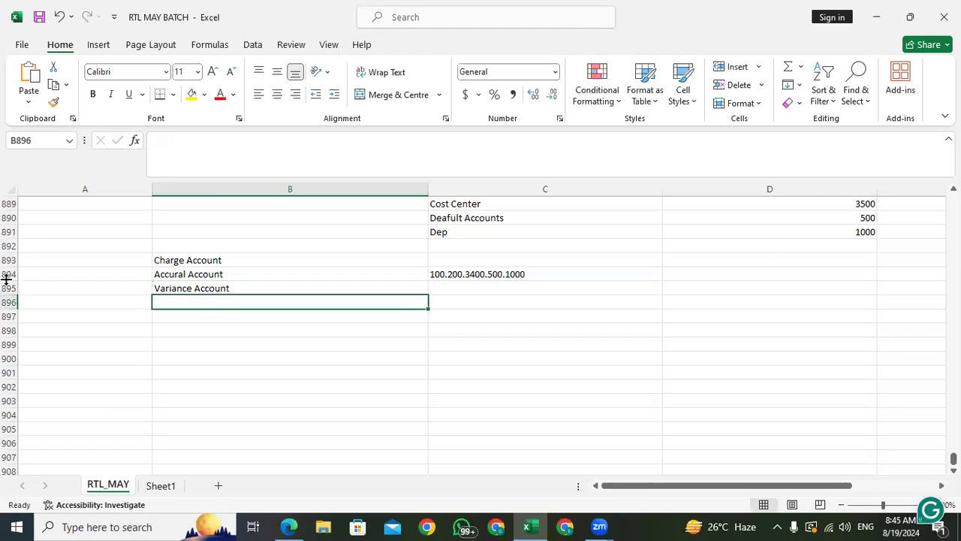
left_click(449, 272)
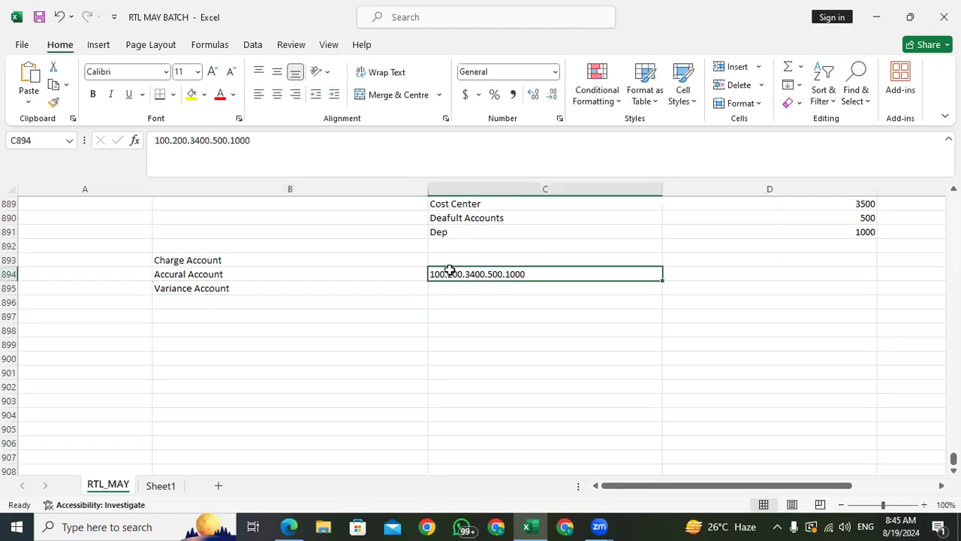
left_click(253, 257)
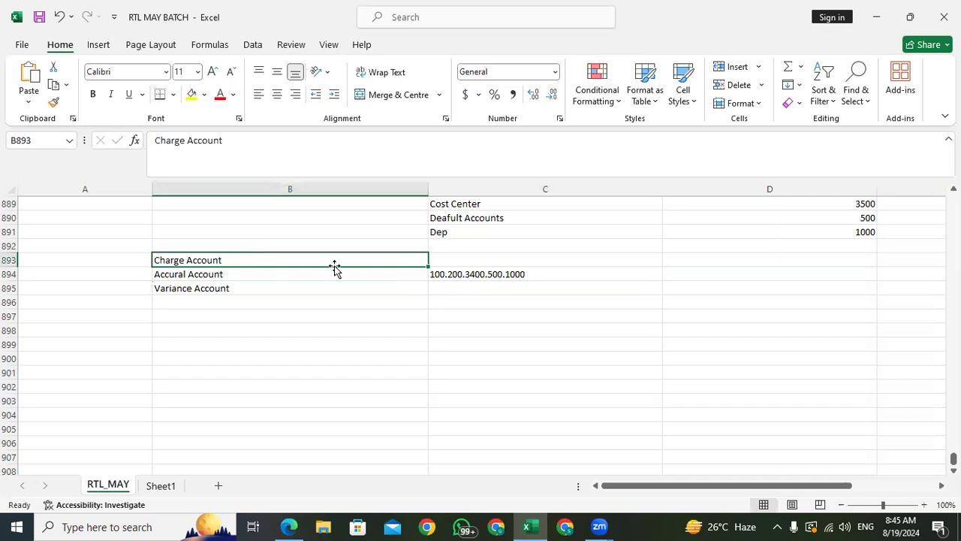
- Move the account combination 100.200.3400.500.1000 from C894 up to C893, beside the Charge Account label
left_click(465, 273)
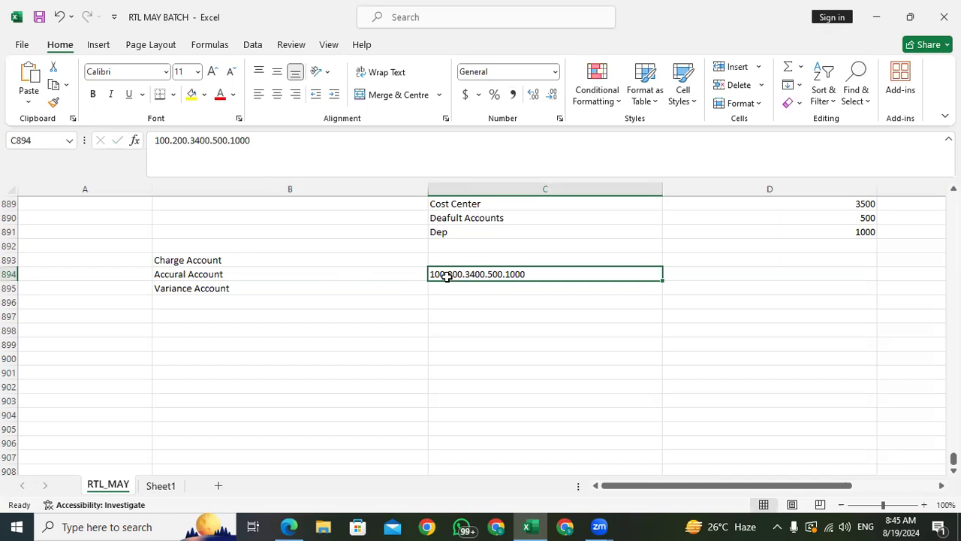
left_click(241, 260)
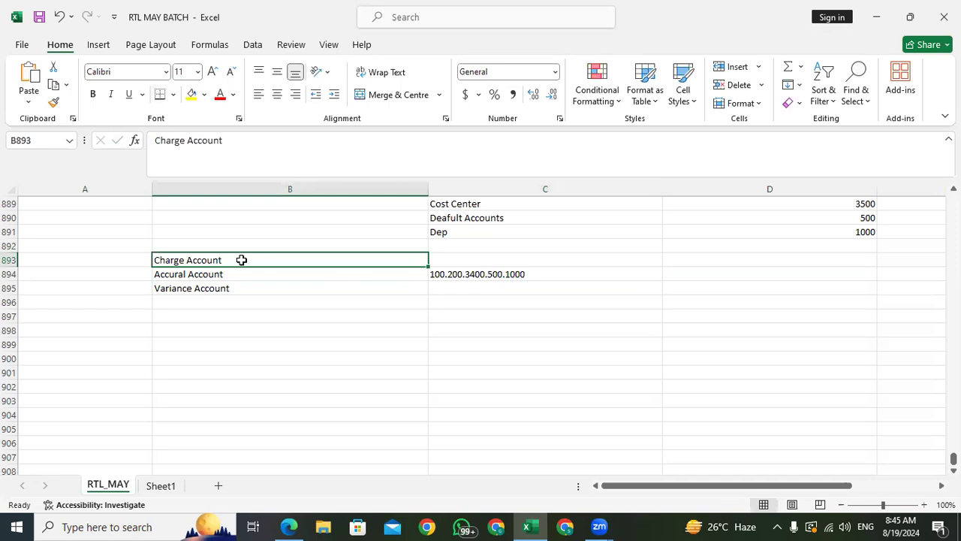
left_click(193, 277)
left_click(193, 291)
left_click(194, 258)
left_click(466, 277)
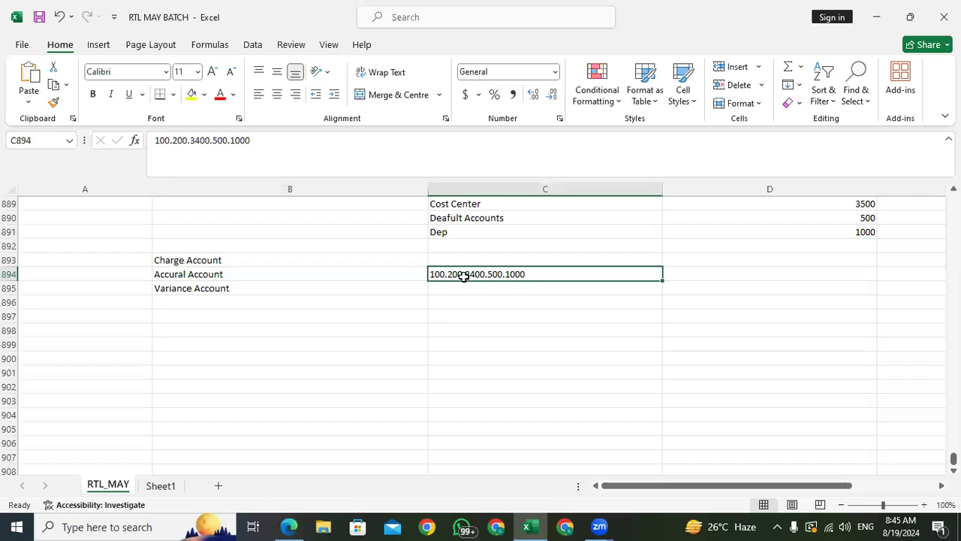
key("ctrl+c")
left_click(468, 258)
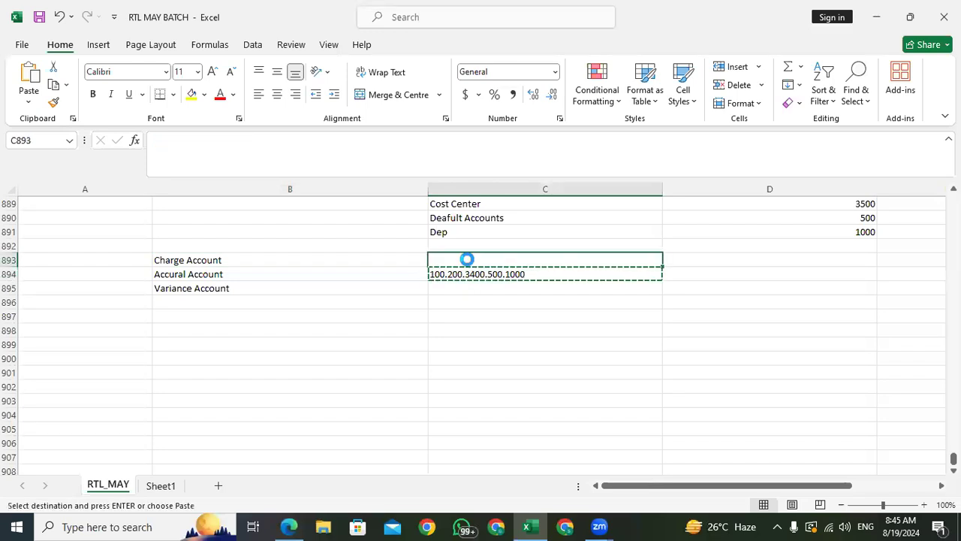
key("ctrl+v")
left_click(459, 274)
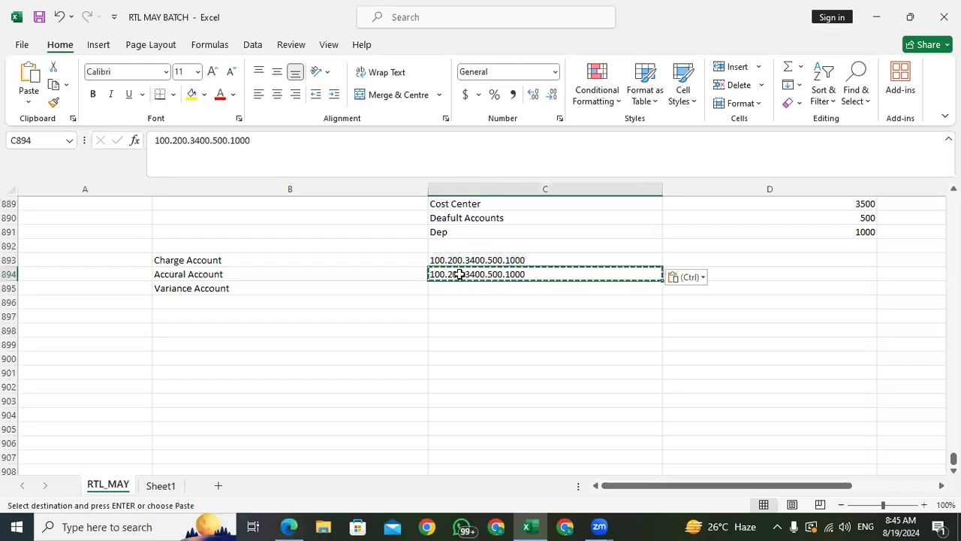
key("BackSpace")
- Review the Charge Account row and its account combination against the empty cells of the accrual and variance rows
left_click(353, 269)
left_click(387, 256)
left_click(480, 258)
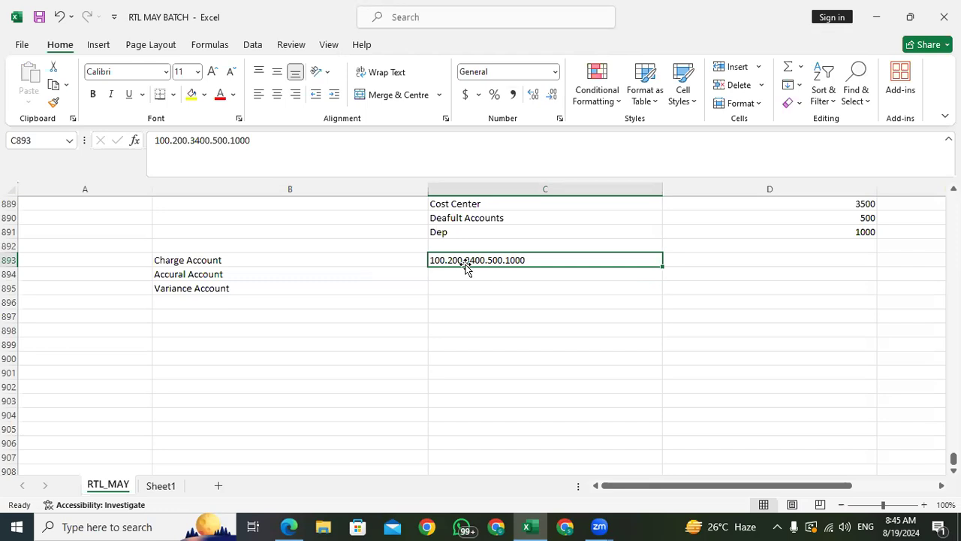
left_click(466, 286)
left_click(467, 267)
left_click(481, 276)
left_click(476, 258)
left_click(704, 259)
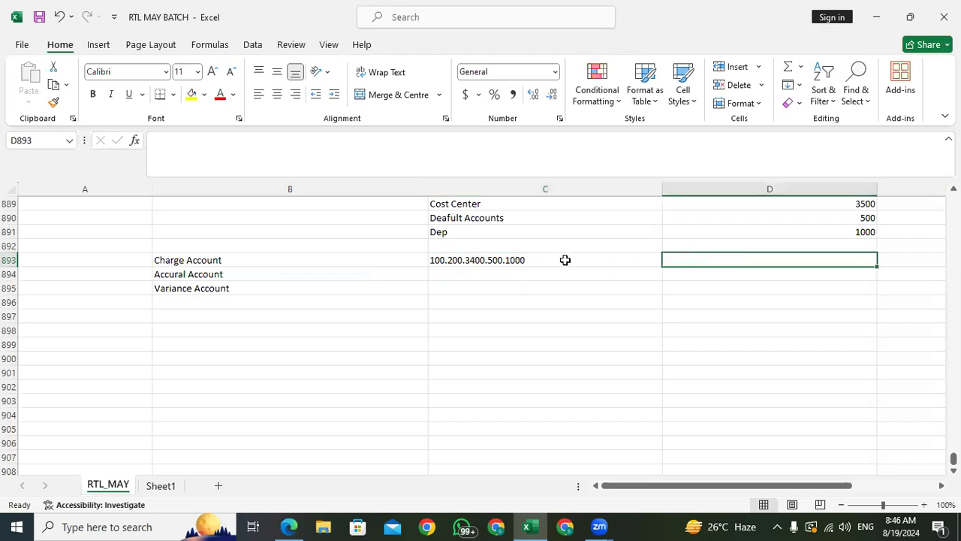
left_click(204, 258)
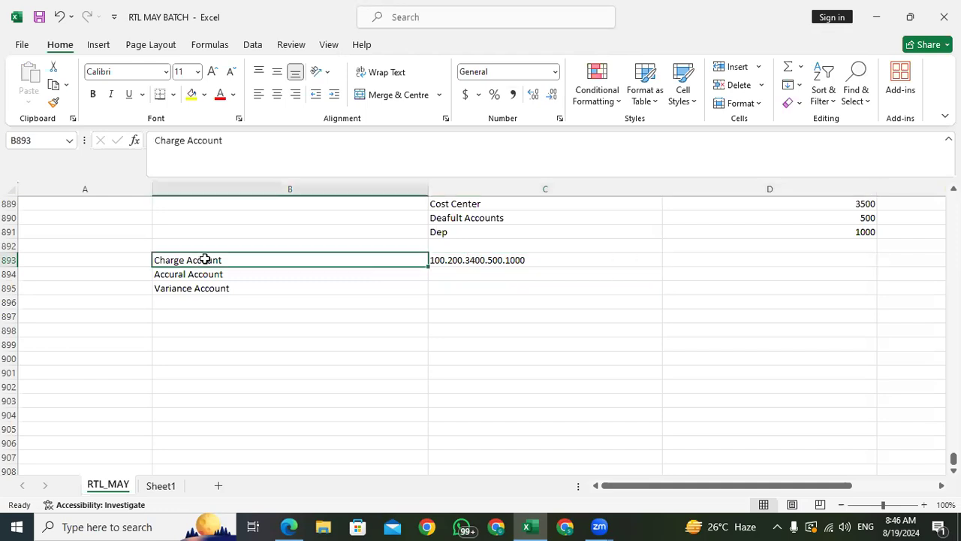
left_click(489, 269)
left_click(516, 259)
- Enter "Dep.Catagory" in D893 beside the charge account combination
left_click(689, 260)
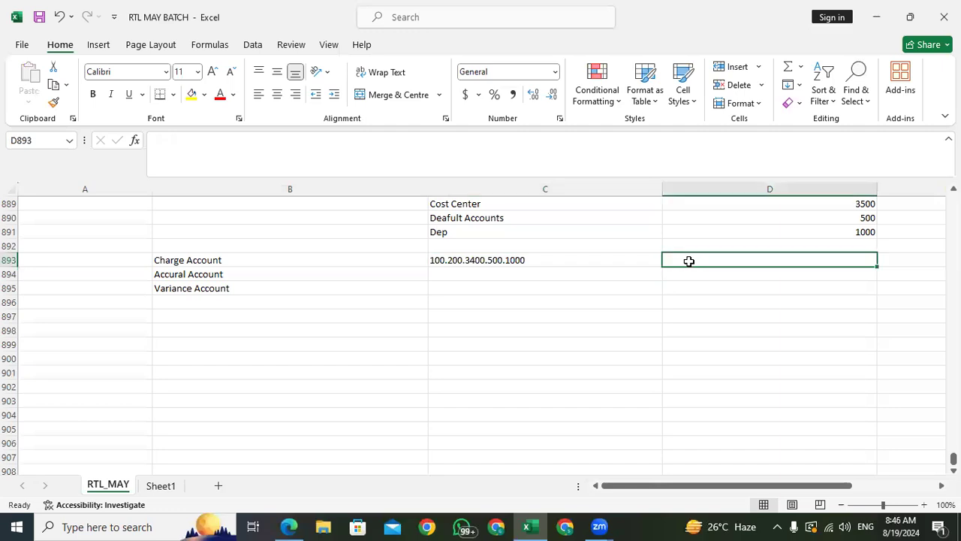
type("Dep")
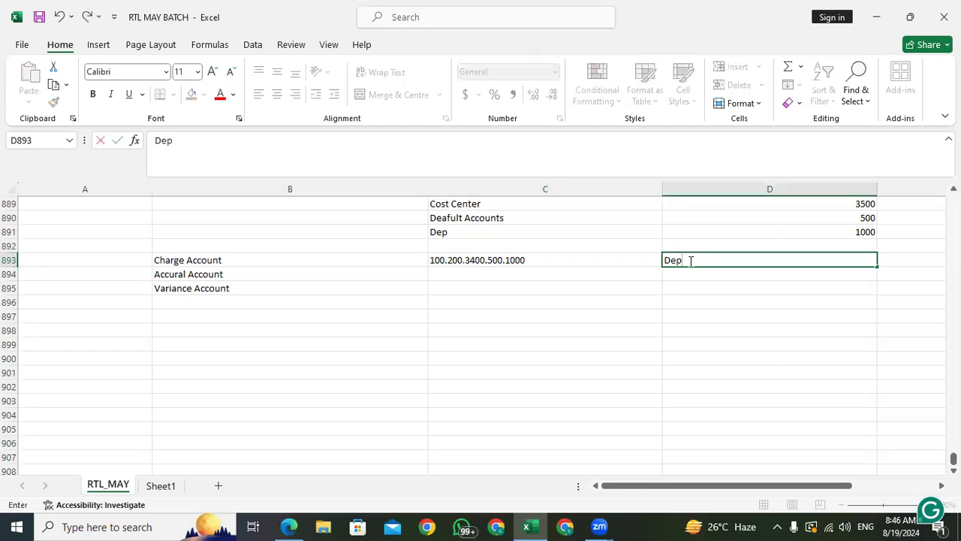
type(".Catagory")
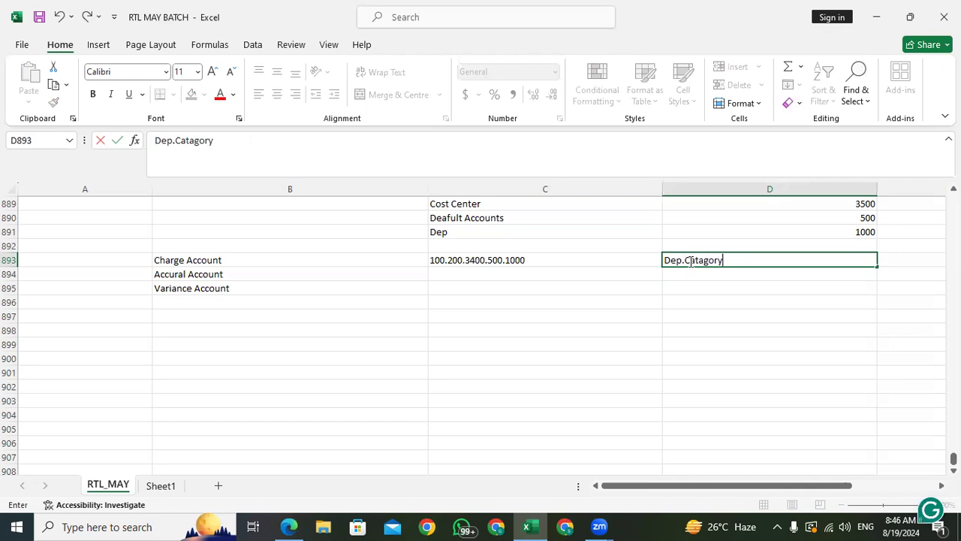
left_click(483, 273)
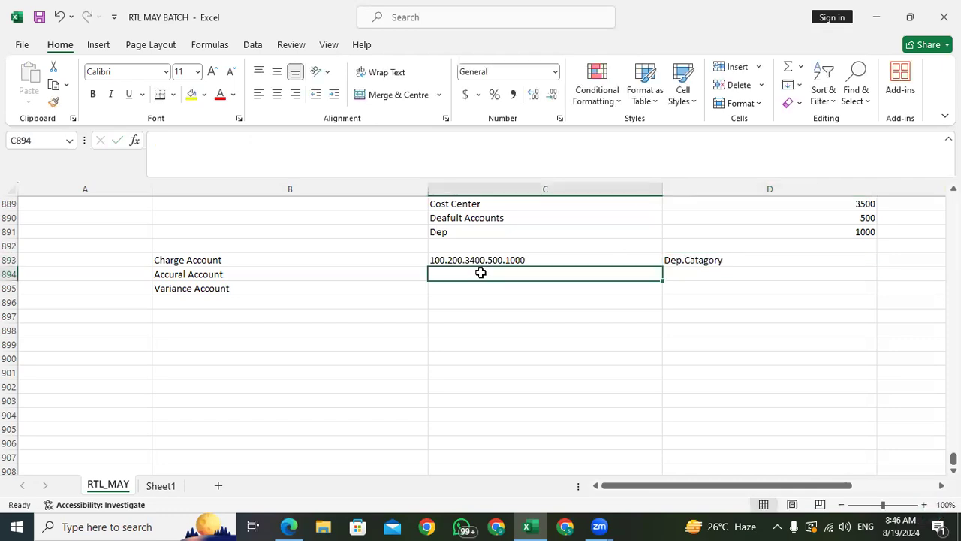
- Enter "Supplier Payement" in C894 as the description of the Accural Account
left_click(290, 275)
left_click(463, 277)
left_click(184, 258)
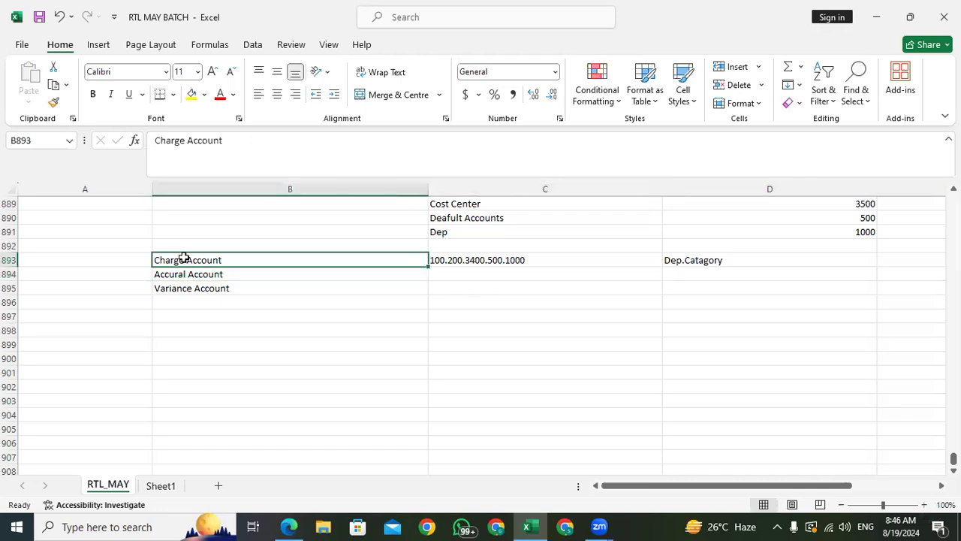
left_click(449, 274)
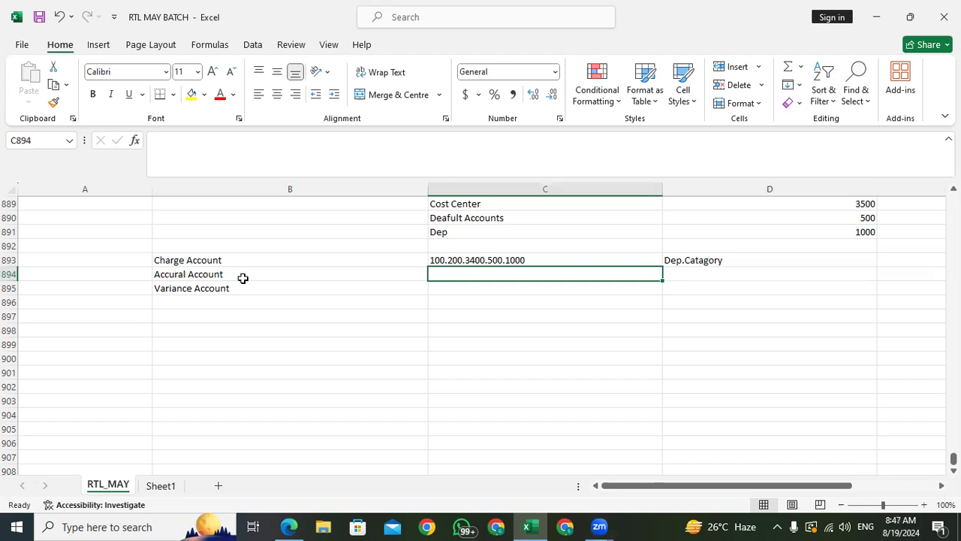
key("Left")
key("Right")
type("Su")
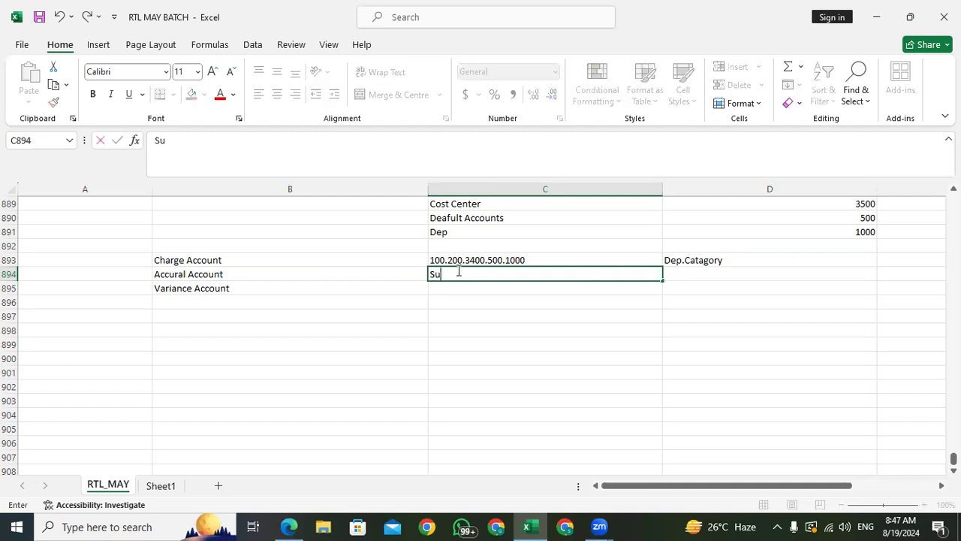
type("pplier Payement")
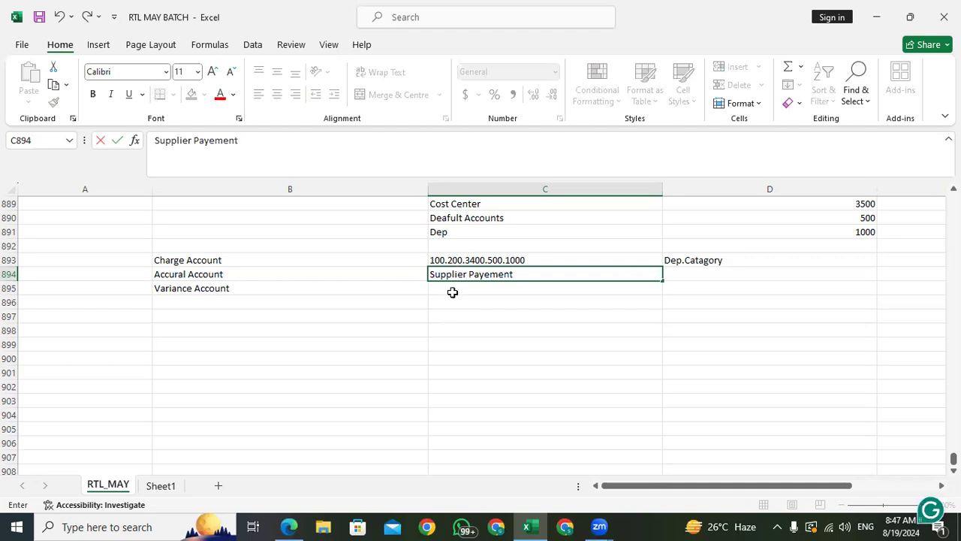
key("Return")
- Enter "Rece--Credited" in D894 beside the supplier payment description
left_click(474, 277)
left_click(697, 274)
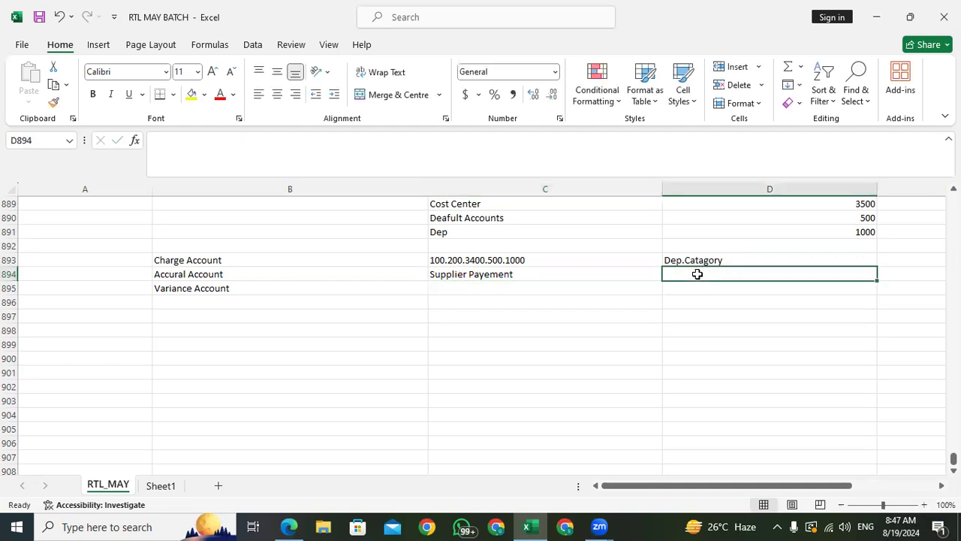
type("Re")
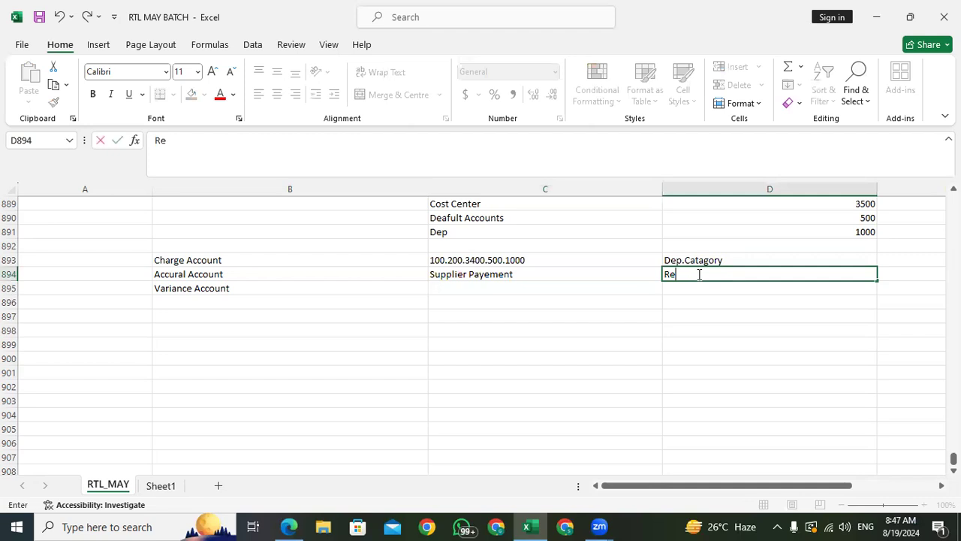
type("ce---A")
key("BackSpace")
key("BackSpace")
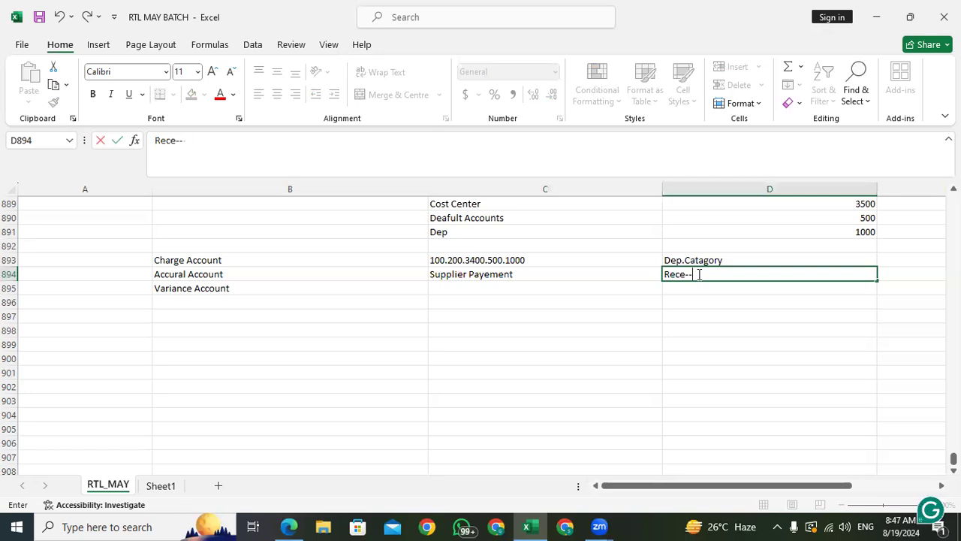
type("Credited")
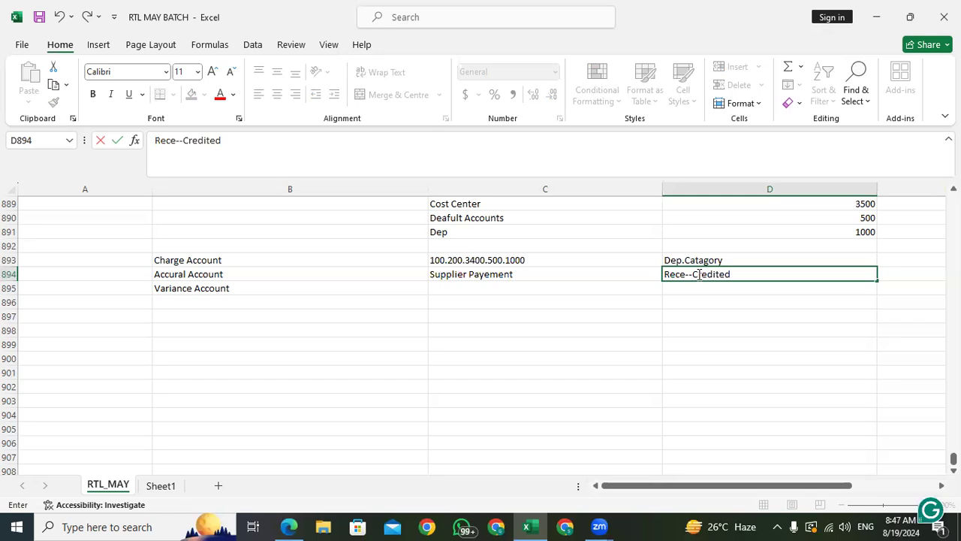
- Enter "Invoice ---Debited" in D895, below the receipt entry
left_click(689, 287)
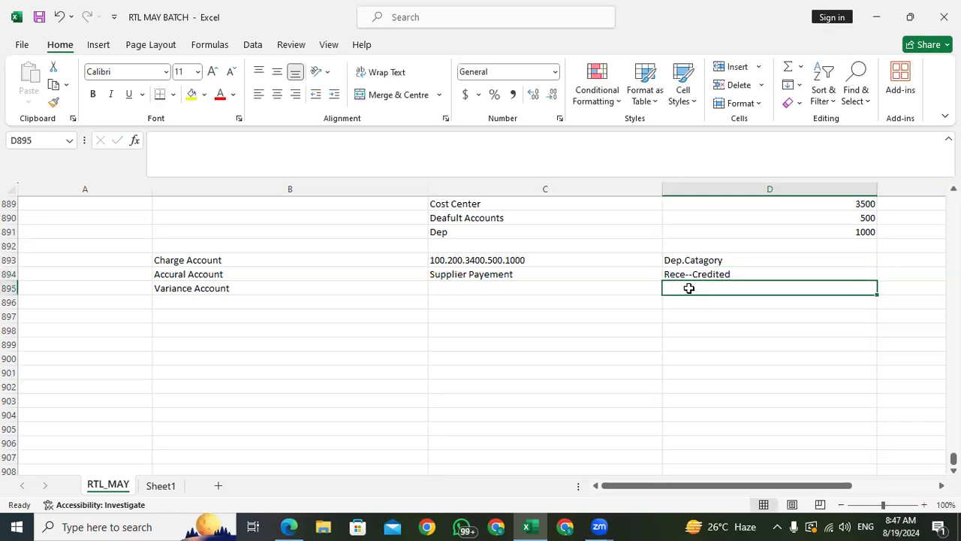
type("Invoice")
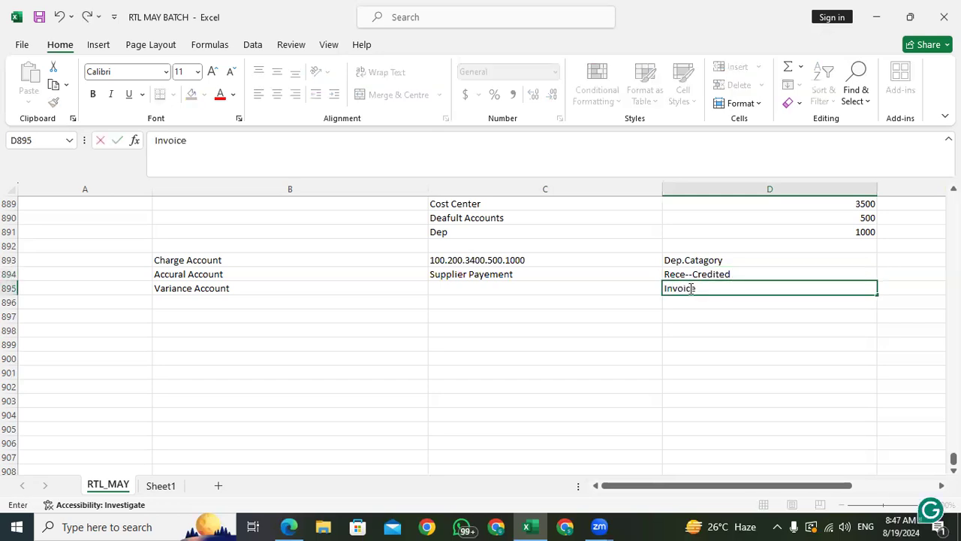
type(" ---Debeted")
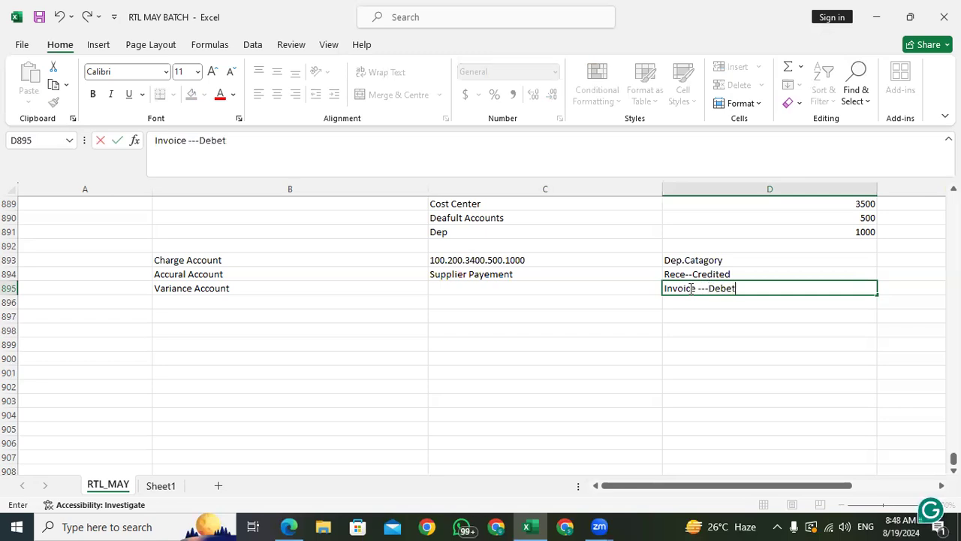
key("BackSpace")
key("BackSpace")
key("BackSpace")
key("BackSpace")
type("ited")
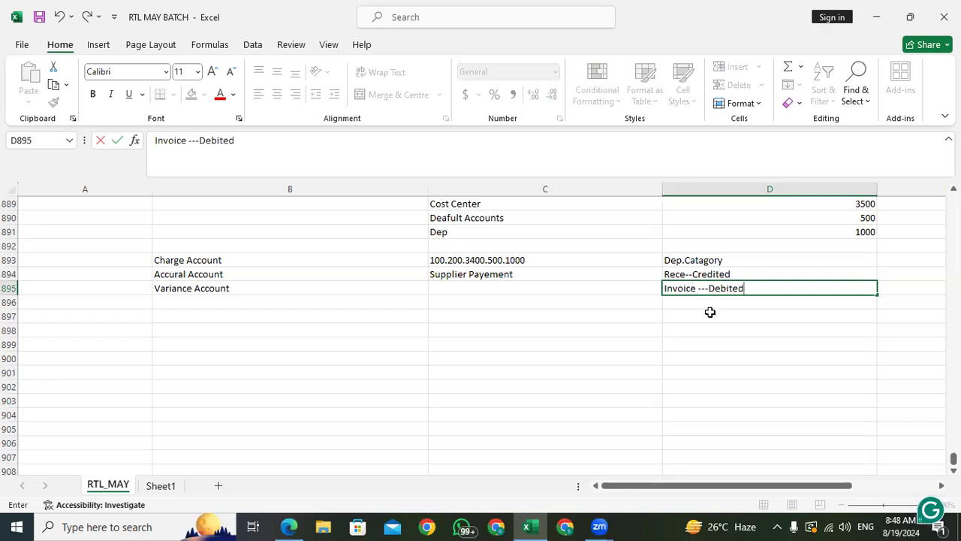
key("Return")
- Examine the supplier payment description together with the receipt and invoice entries in D894 and D895
left_click(496, 274)
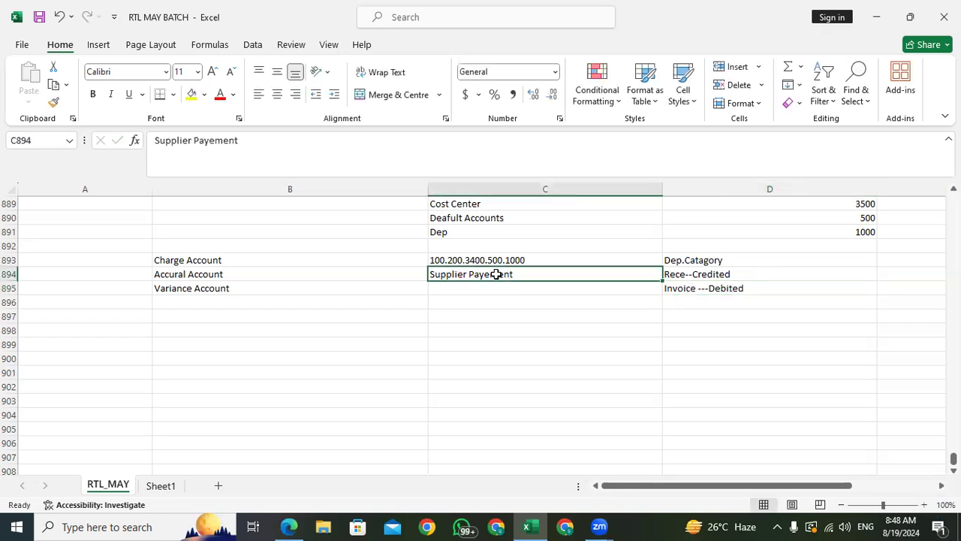
left_click(699, 276)
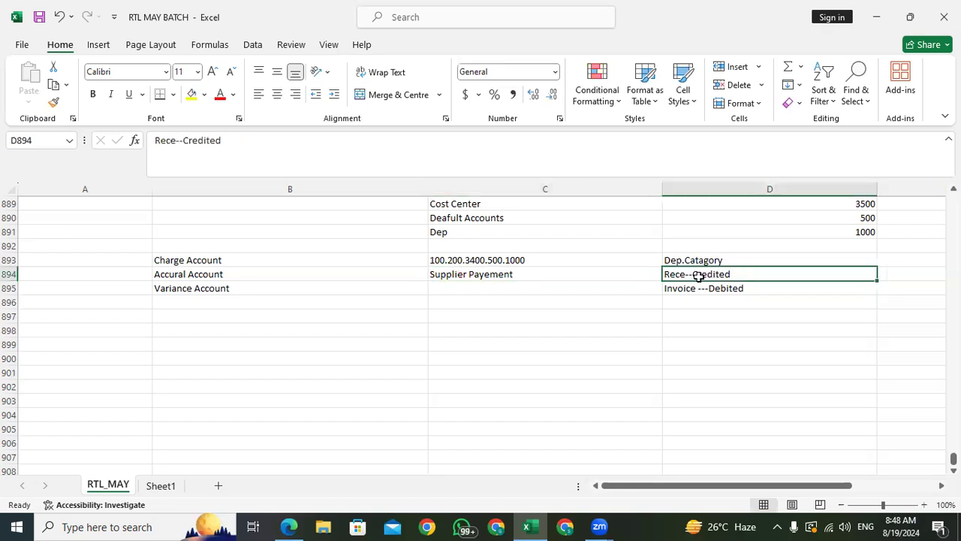
left_click(553, 288)
left_click(706, 298)
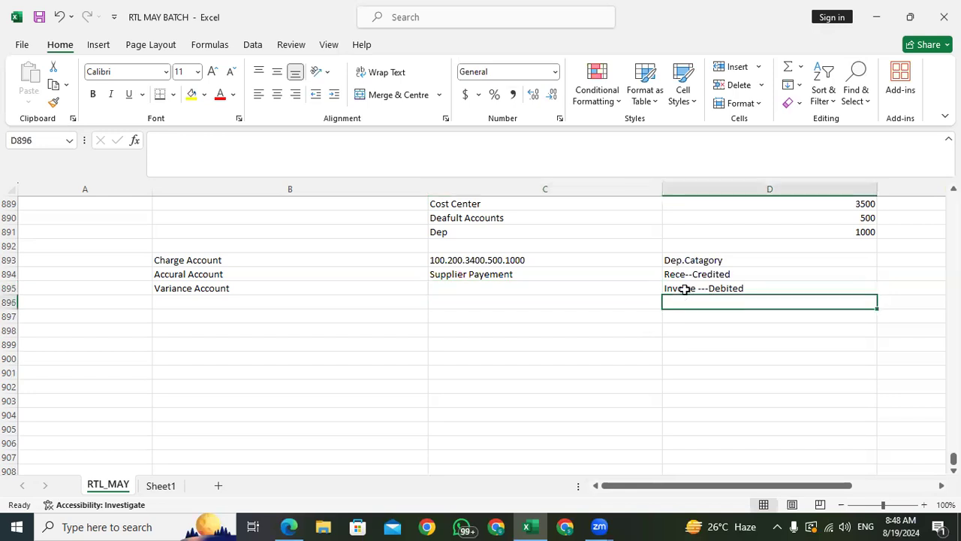
left_click(684, 289)
left_click(693, 299)
left_click(694, 288)
left_click(688, 275)
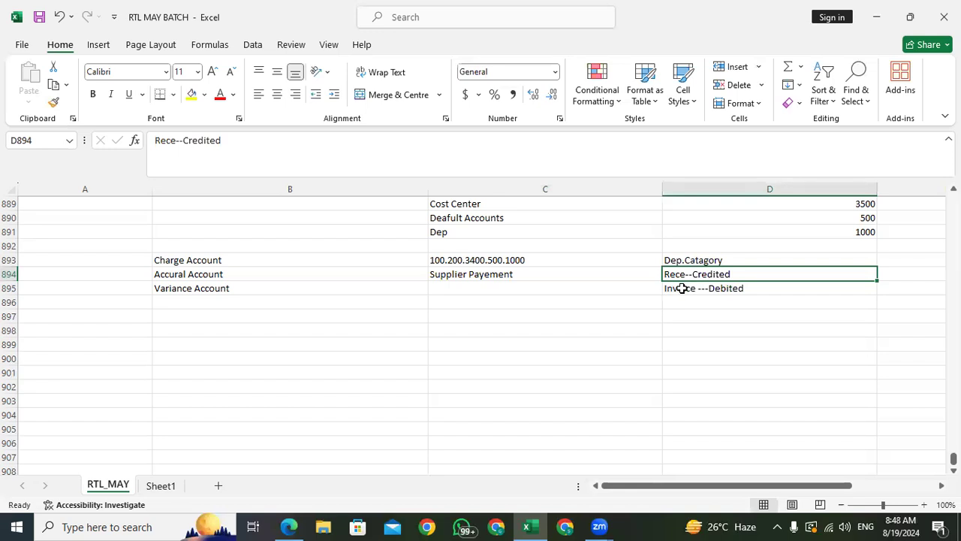
left_click(682, 289)
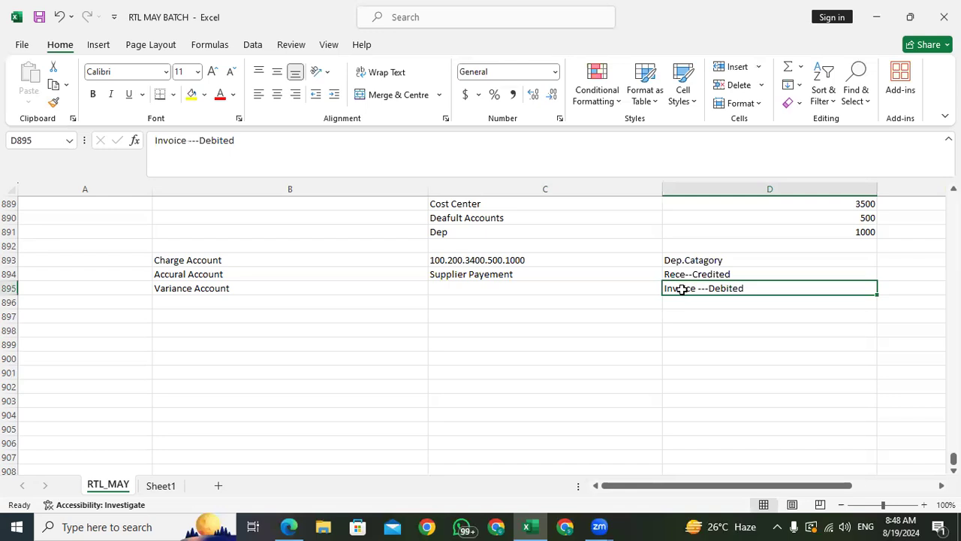
- Enter "Liblity accout ----Credited" in D896, below the invoice entry
left_click(684, 297)
type("Lal")
key("BackSpace")
key("BackSpace")
type("iblity accout")
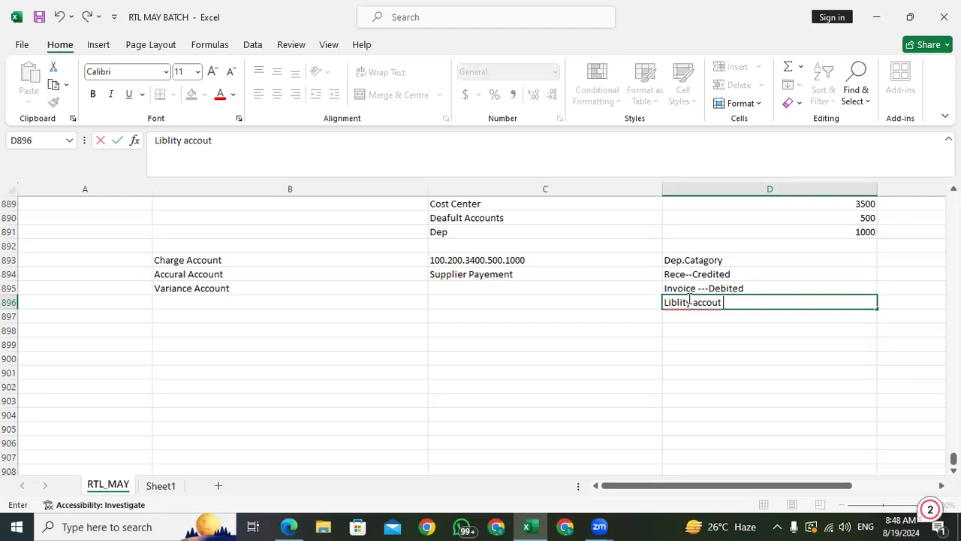
type(" ----Credired")
key("BackSpace")
key("BackSpace")
key("BackSpace")
type("ted")
key("Return")
left_click(688, 302)
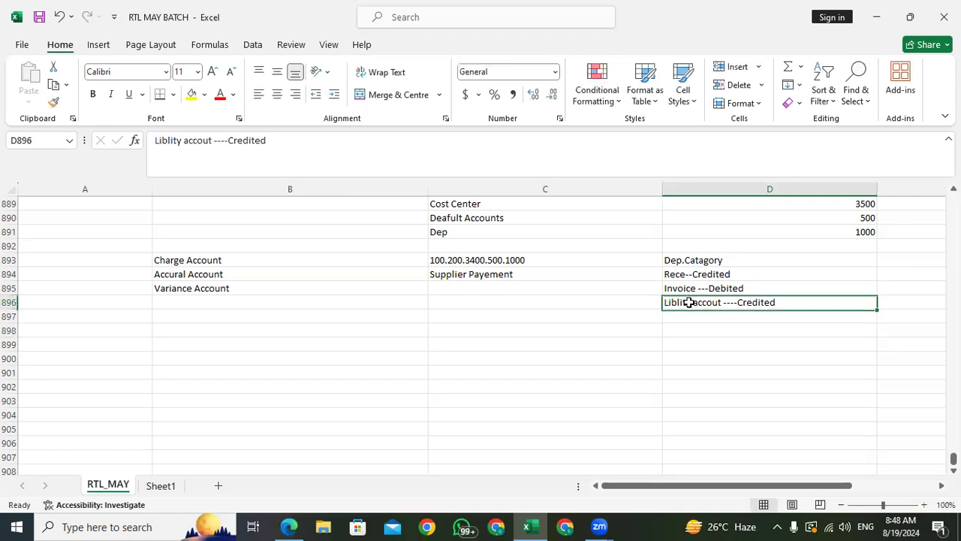
key("Return")
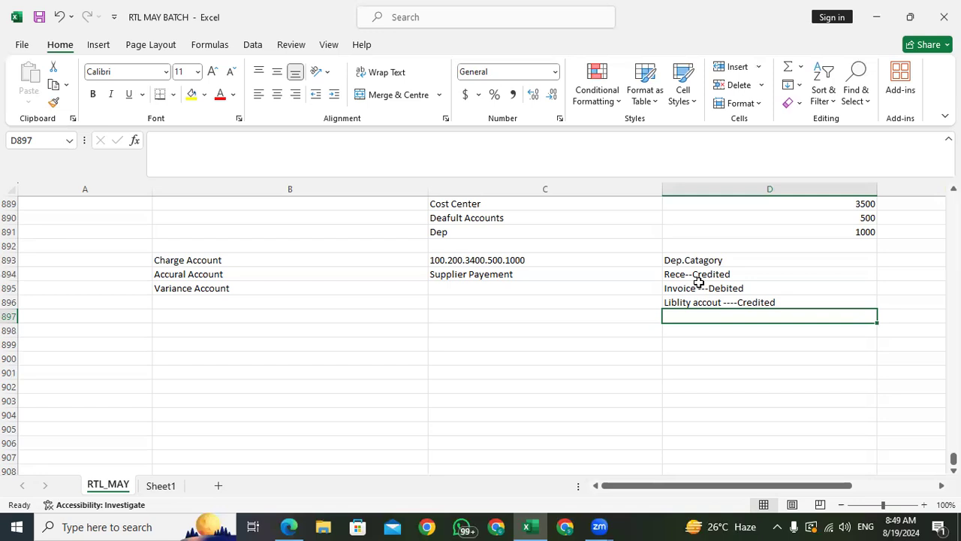
left_click(557, 259)
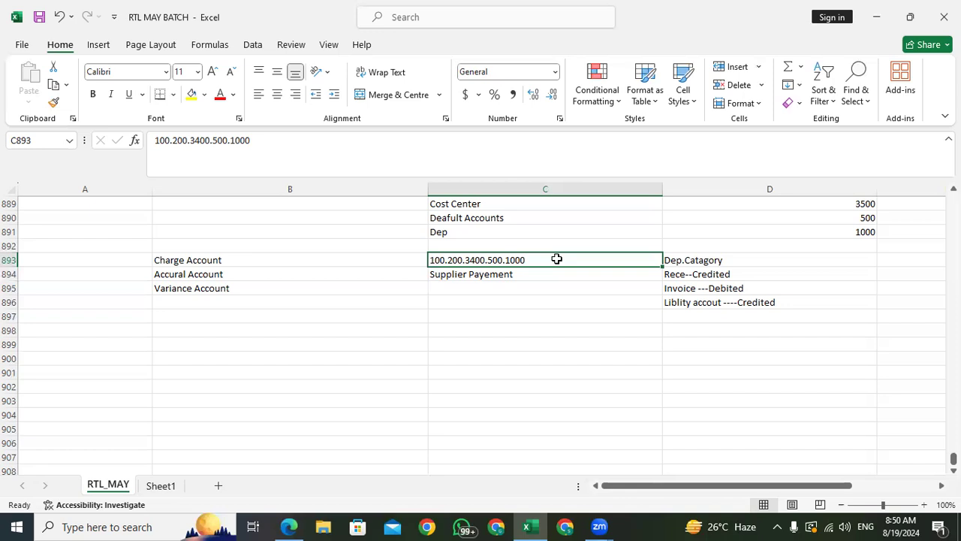
left_click(483, 316)
left_click(458, 302)
left_click(466, 286)
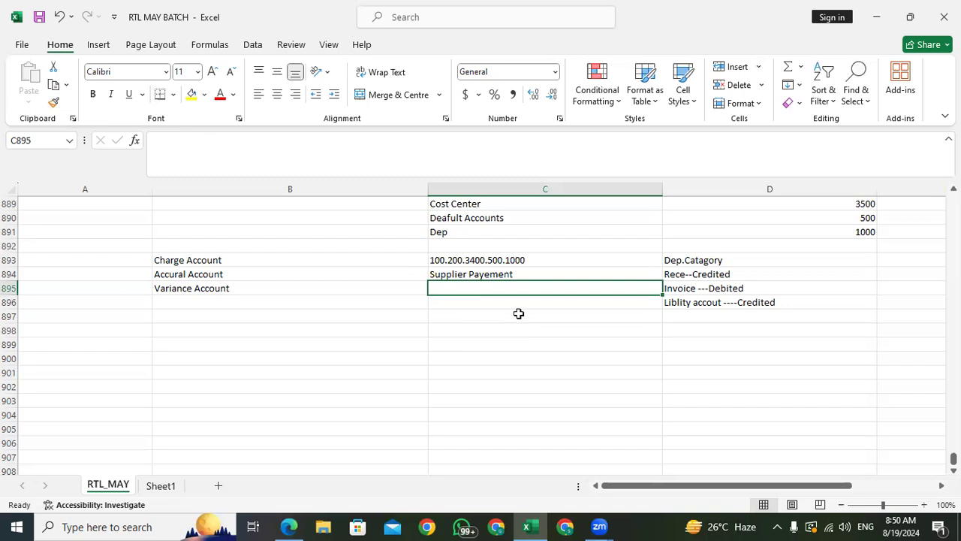
left_click(485, 330)
left_click(485, 300)
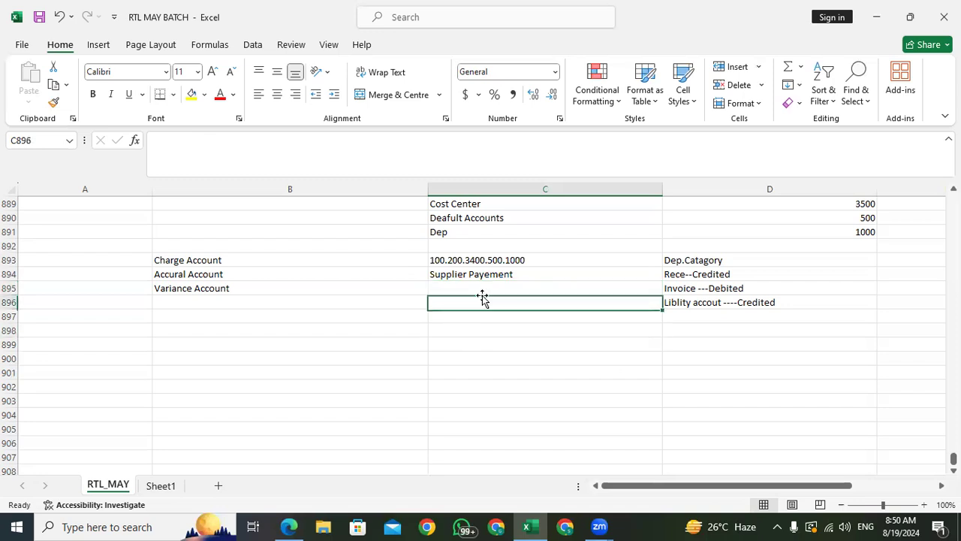
- Examine the charge account code in C893 and the accrual account's supplier payment description in row 894
left_click(462, 259)
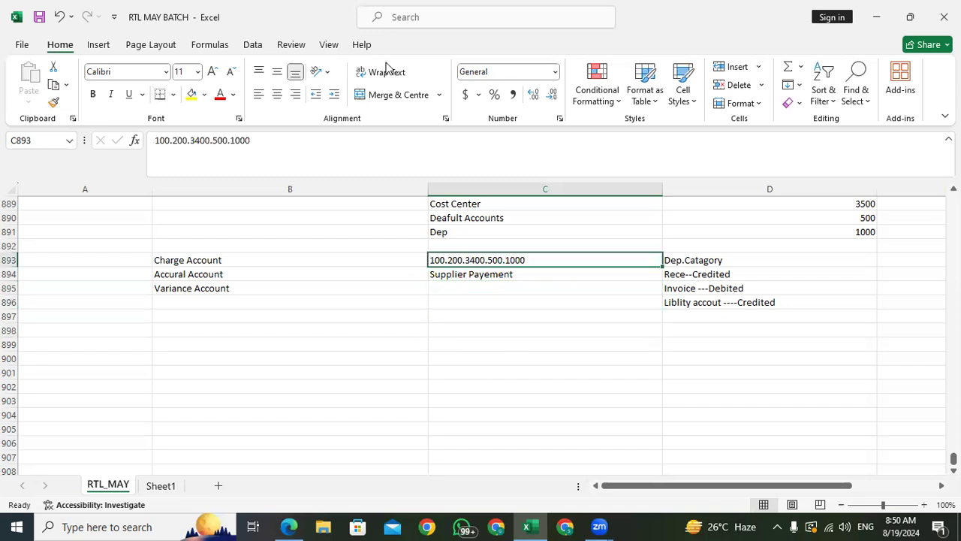
left_click(386, 63)
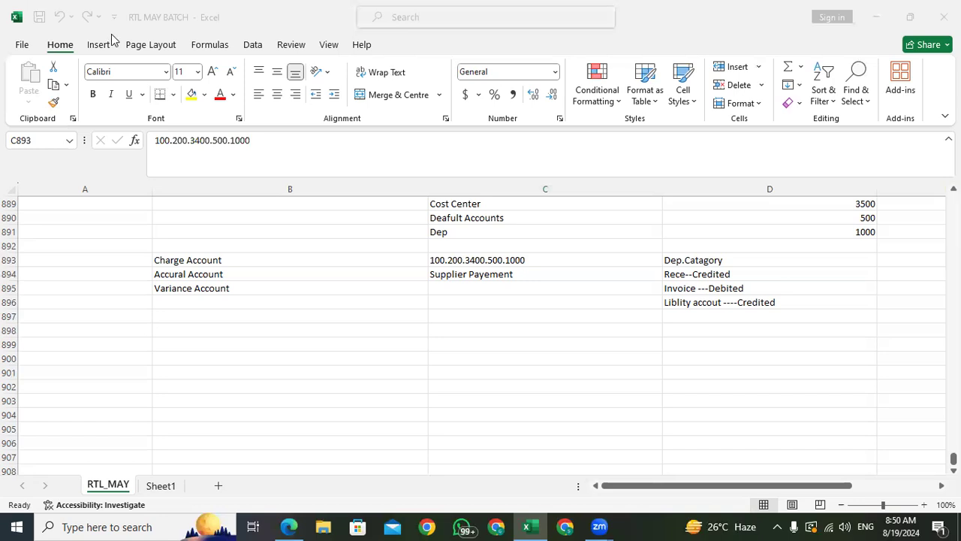
left_click(451, 305)
left_click(443, 301)
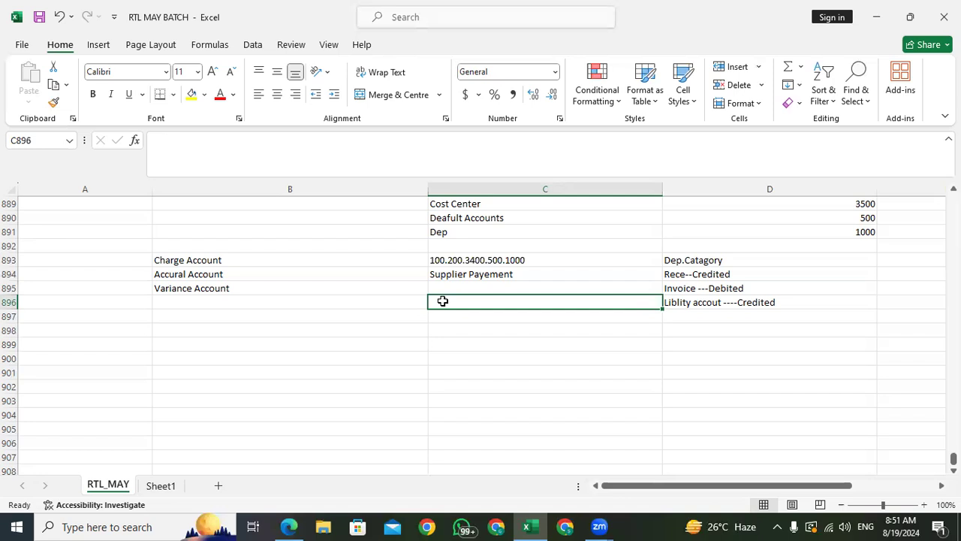
left_click(186, 275)
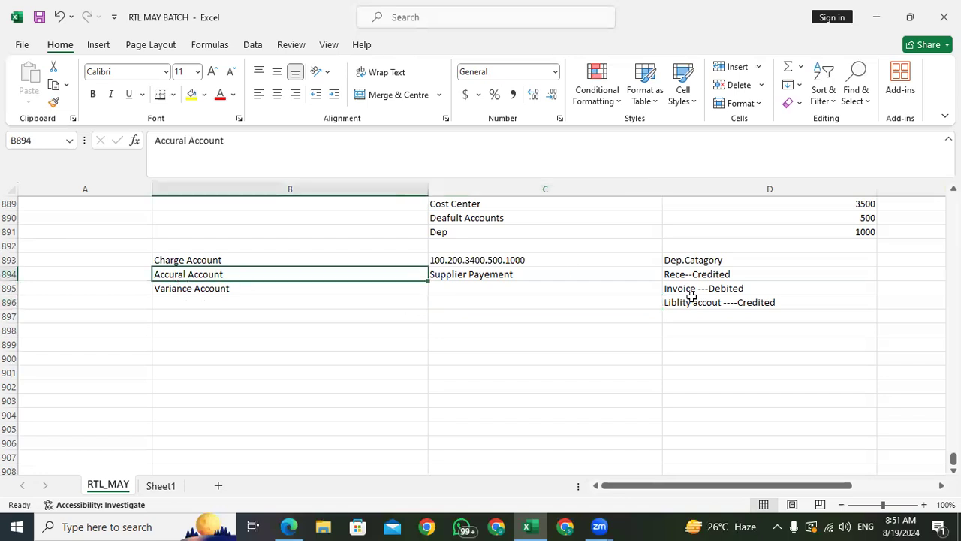
left_click(447, 276)
left_click(448, 287)
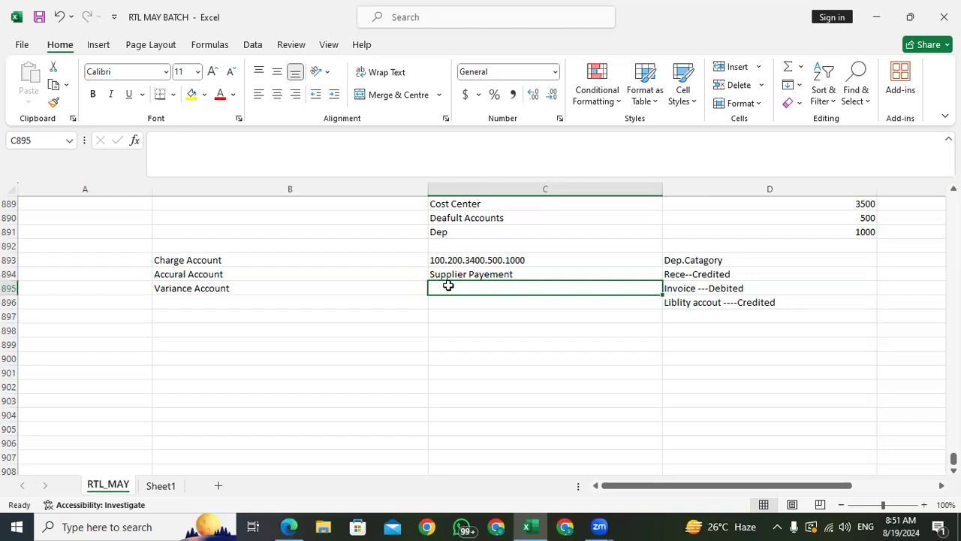
left_click(460, 273)
left_click(457, 285)
left_click(457, 275)
- Enter the example "Mobile : Iphone Supplier: 10 Aug" in C898, below the account descriptions
left_click(445, 331)
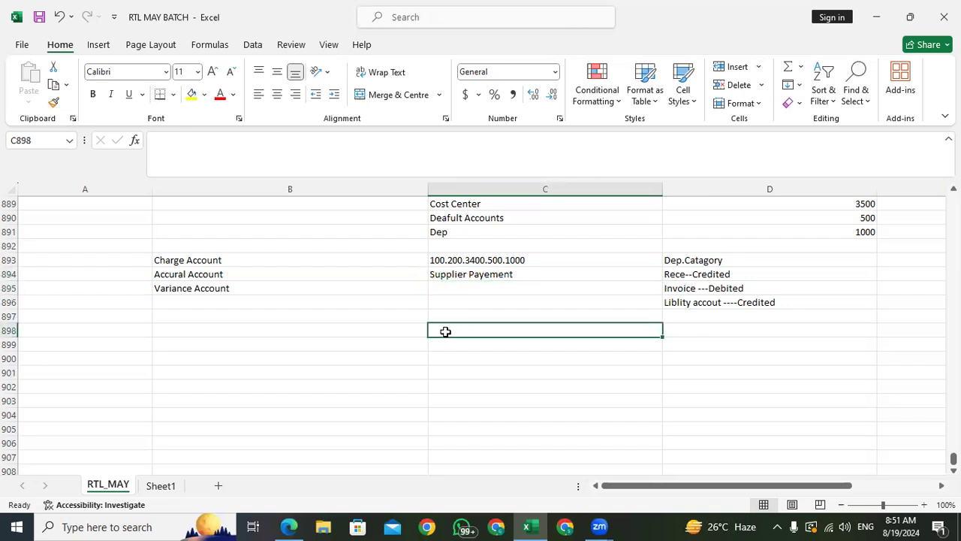
type("Mo")
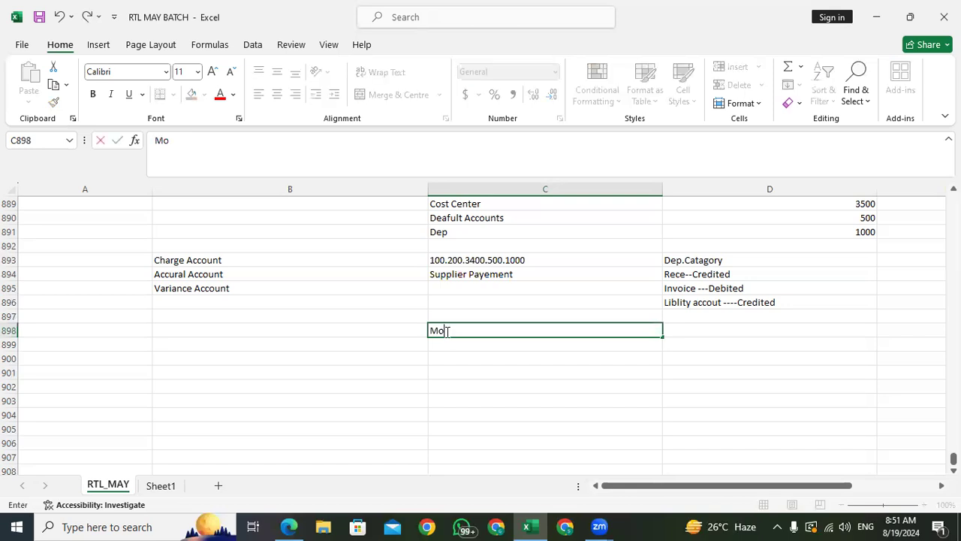
type("bile : ")
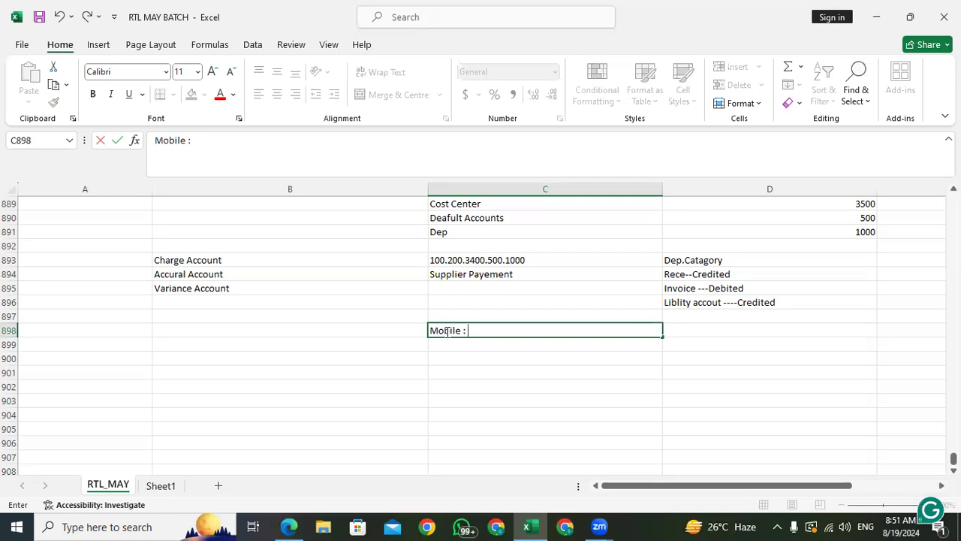
type("Iphone Supplier")
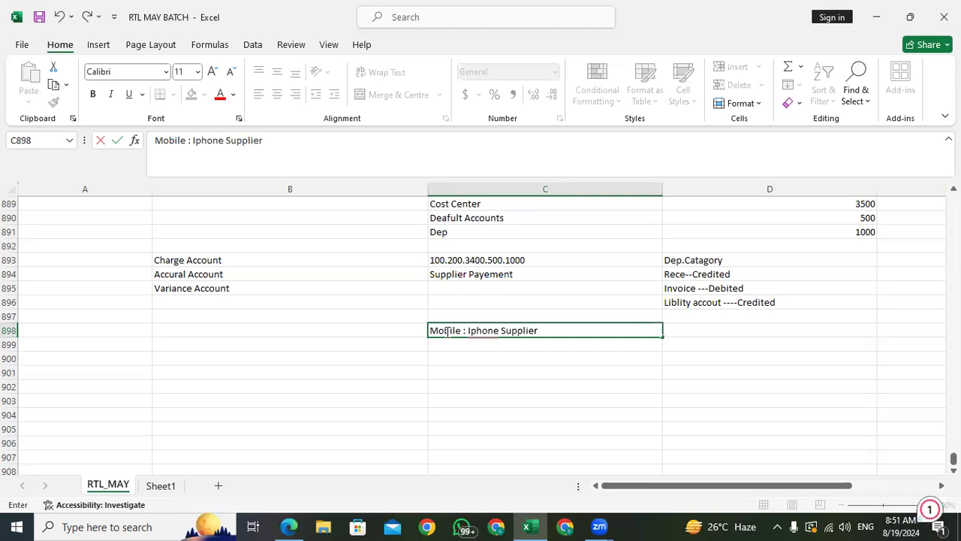
type(": 10 Aug")
mouse_move(489, 349)
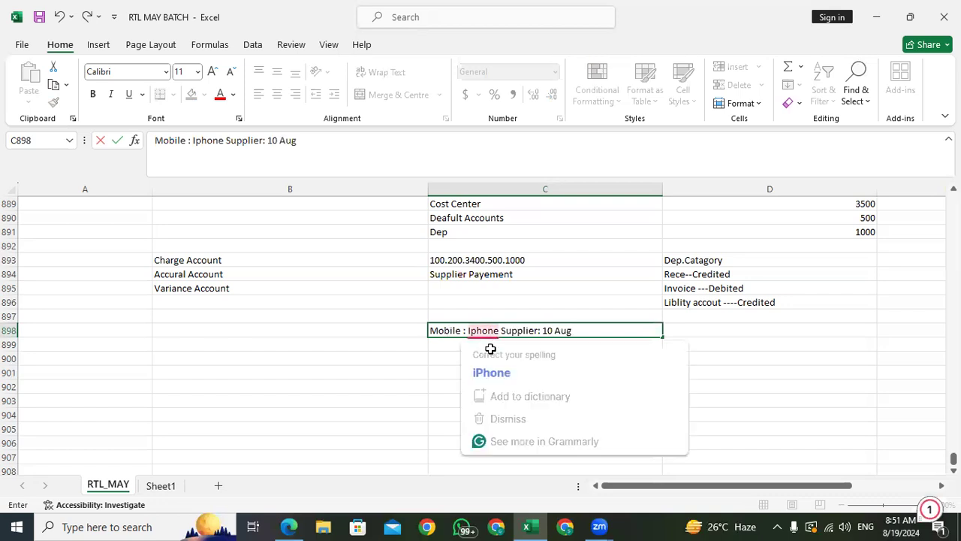
- Enter "Payment: 30th Aug . Payment will process" in C899, below the mobile supplier example
left_click(435, 344)
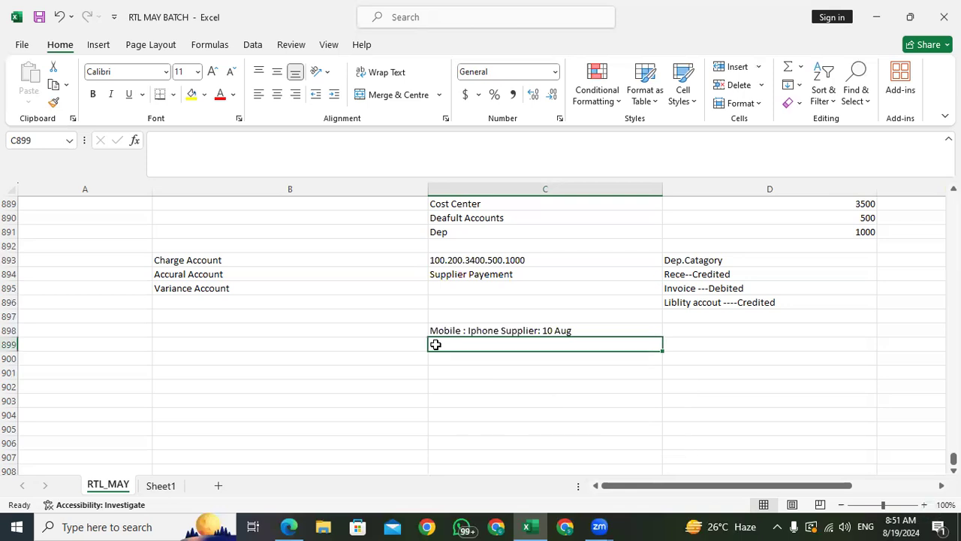
type("Payment: 30th Aug")
left_click(474, 365)
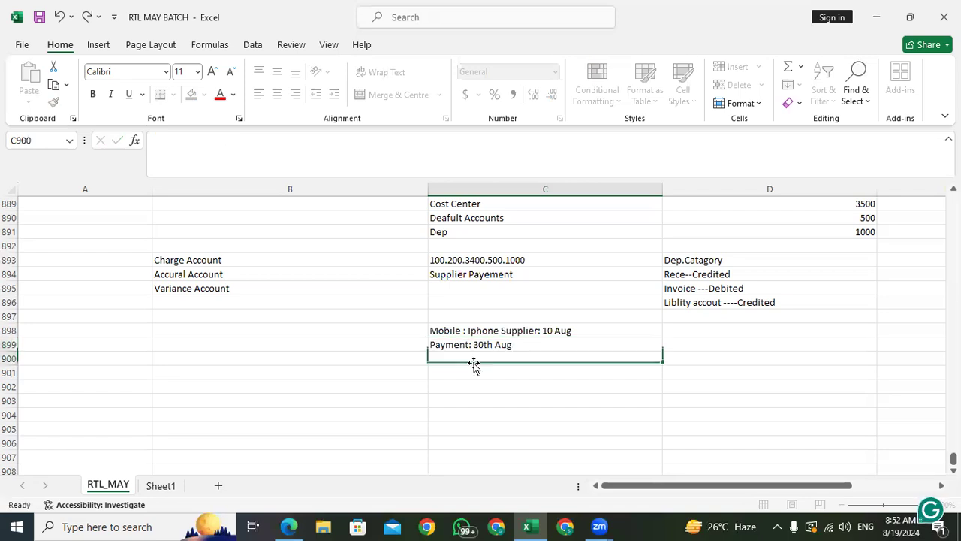
left_click(505, 347)
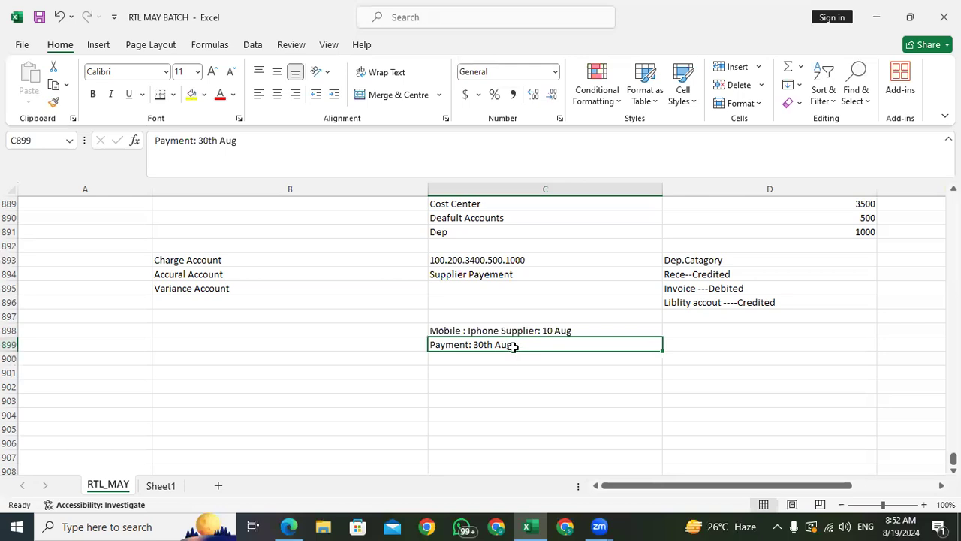
left_click(254, 140)
type(".")
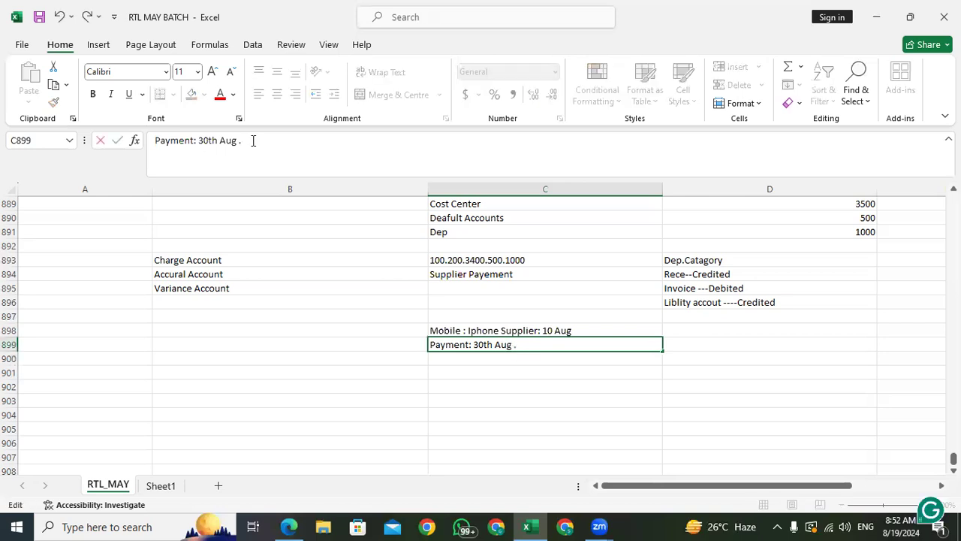
type(" Payment ")
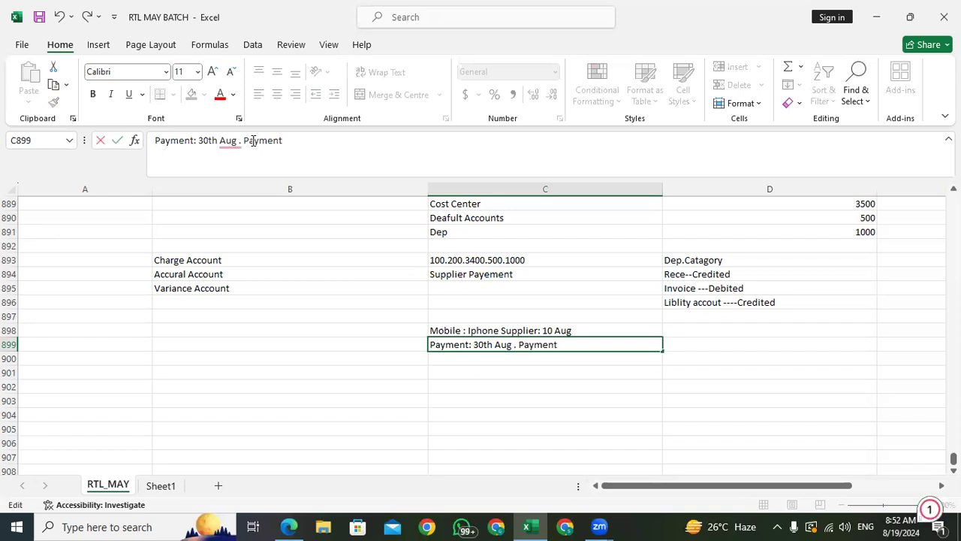
type("will process")
left_click(485, 387)
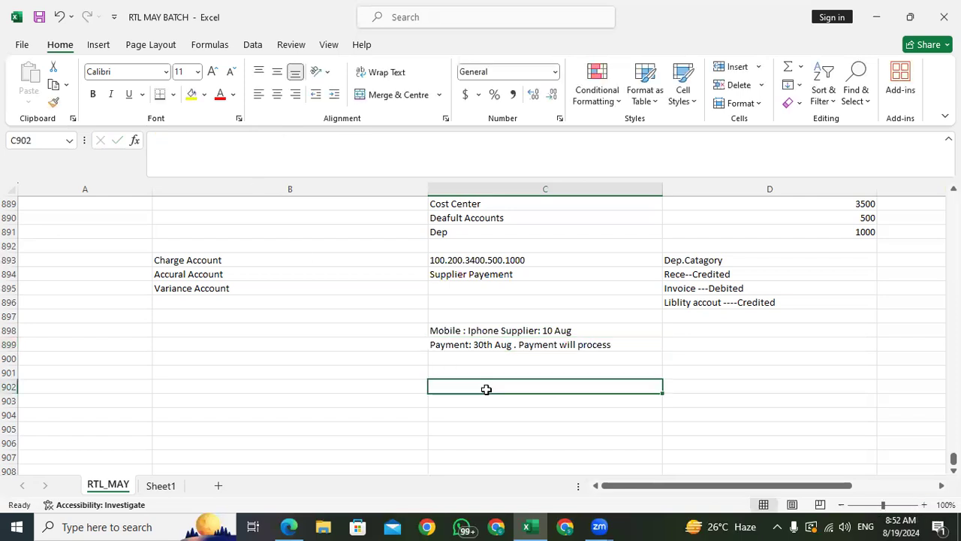
- Examine the mobile supplier and payment example against the invoice and liability entries in D895 and D896, and review the three account labels
left_click(451, 327)
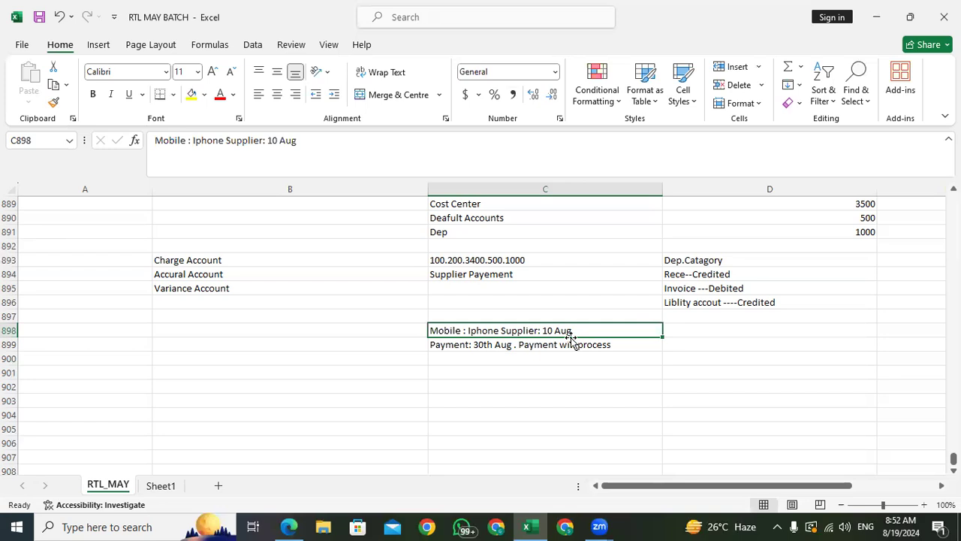
left_click(461, 345)
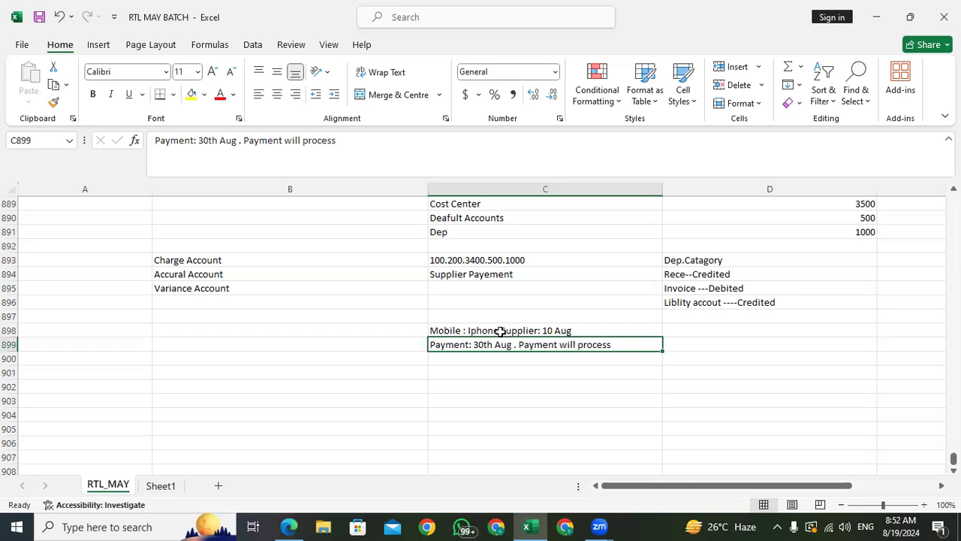
left_click(694, 292)
left_click(686, 302)
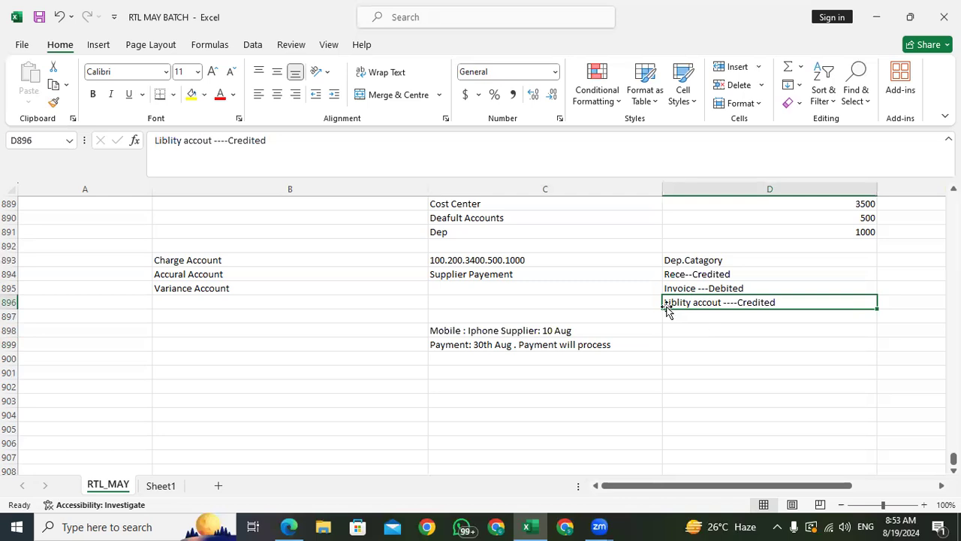
left_click(698, 313)
left_click(700, 301)
left_click(506, 356)
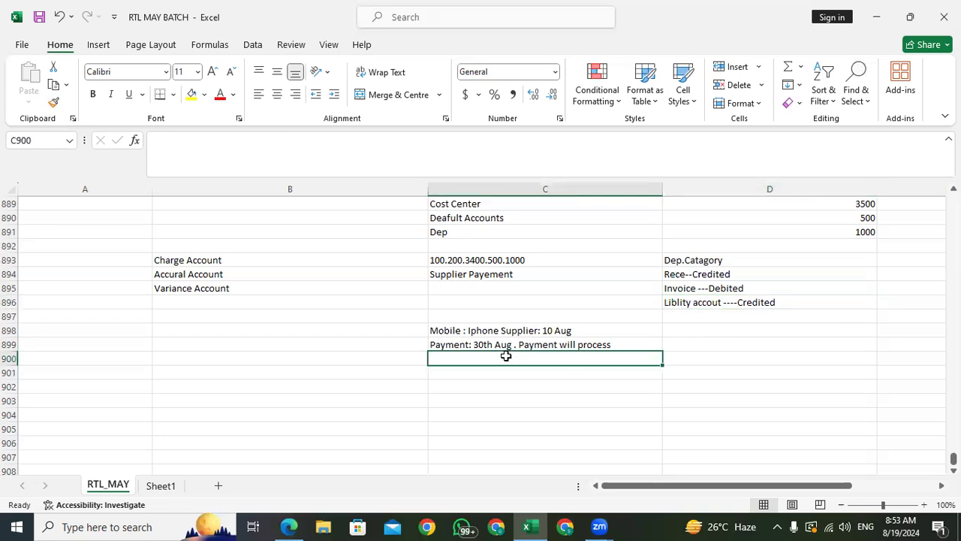
left_click(190, 288)
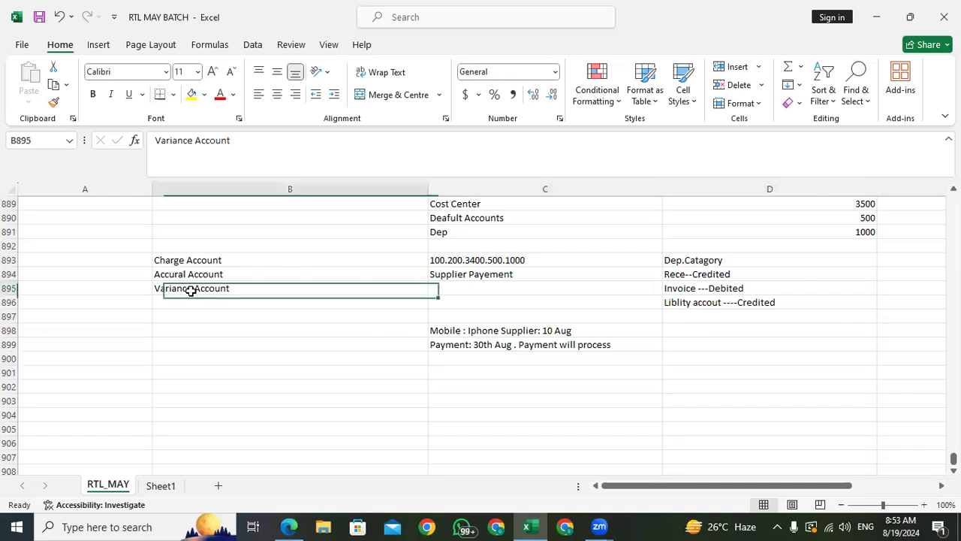
left_click(454, 290)
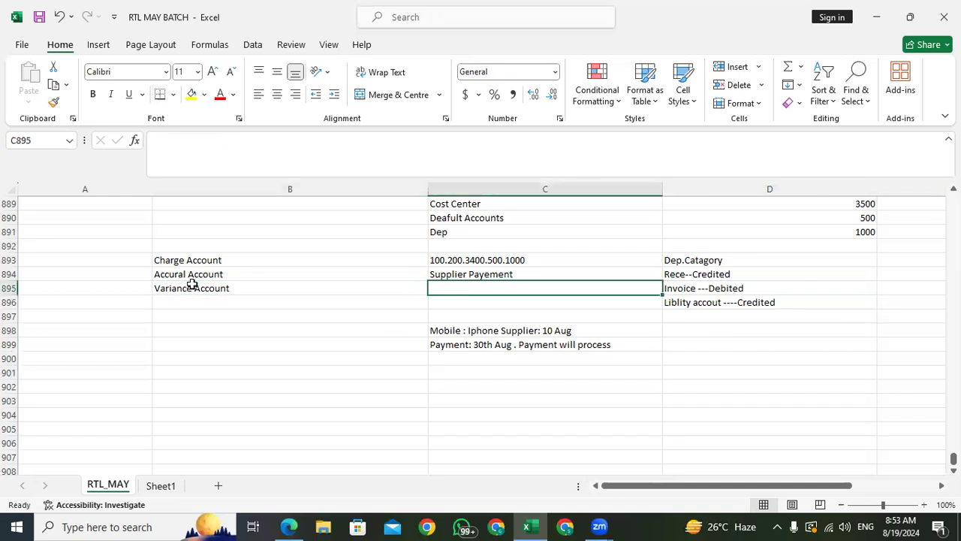
left_click(181, 260)
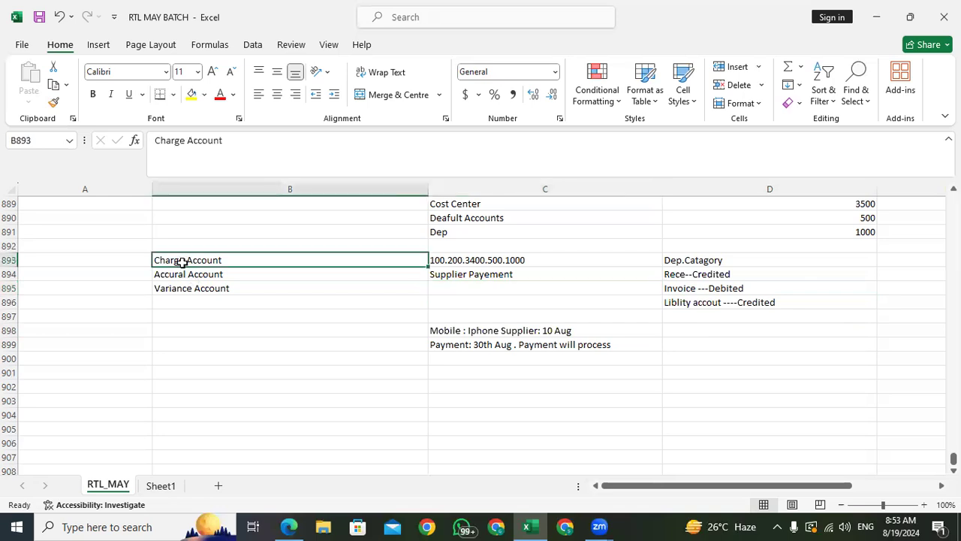
left_click(187, 275)
left_click(188, 285)
- Enter "Difference Between PO and Invoice" in C895 as the variance account's description
left_click(443, 286)
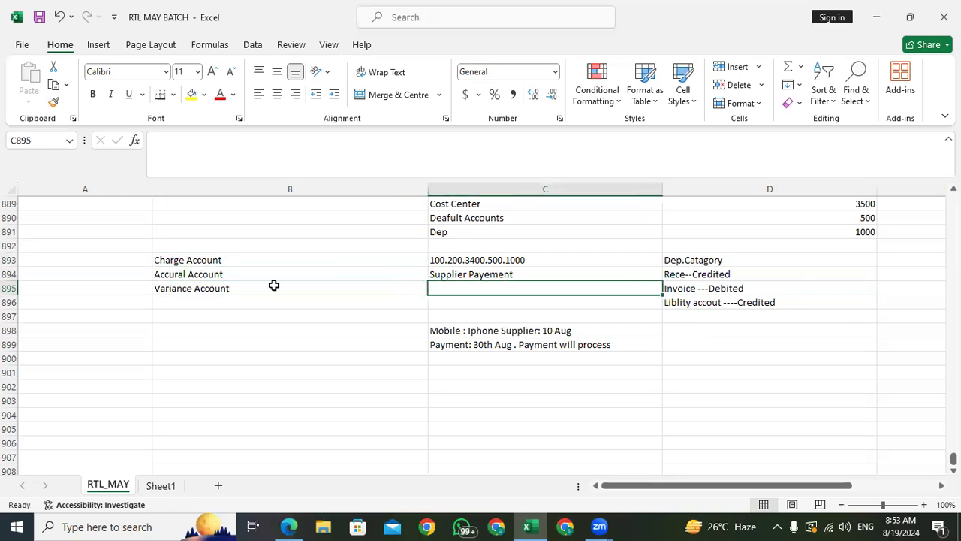
type("Diffrem")
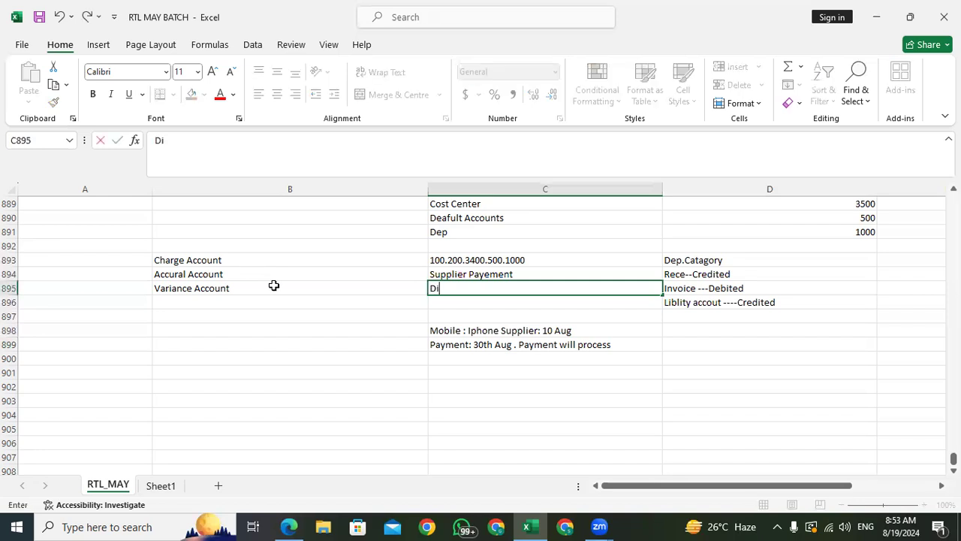
key("BackSpace")
key("BackSpace")
key("BackSpace")
type("erem")
key("BackSpace")
type("nce")
key("BackSpace")
key("BackSpace")
key("BackSpace")
type("nce")
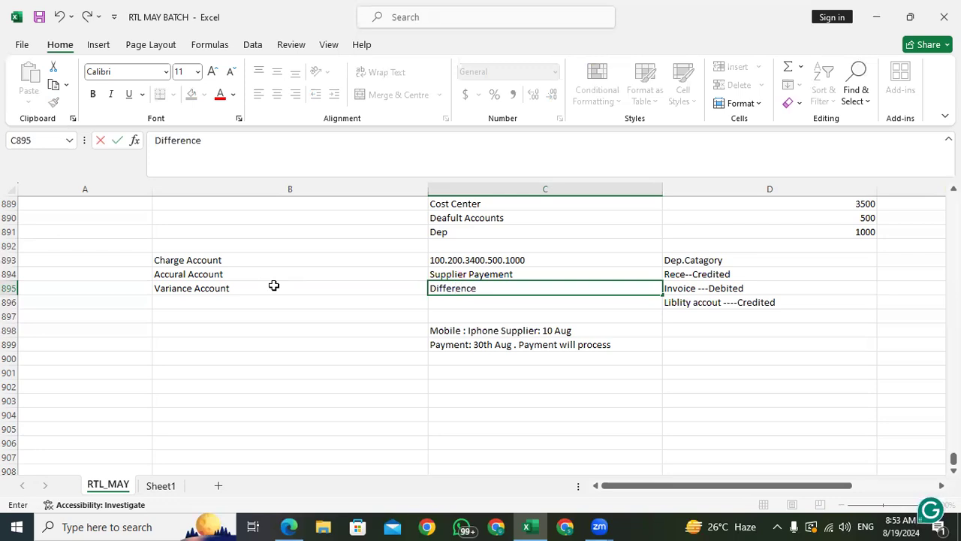
type(" Betwee")
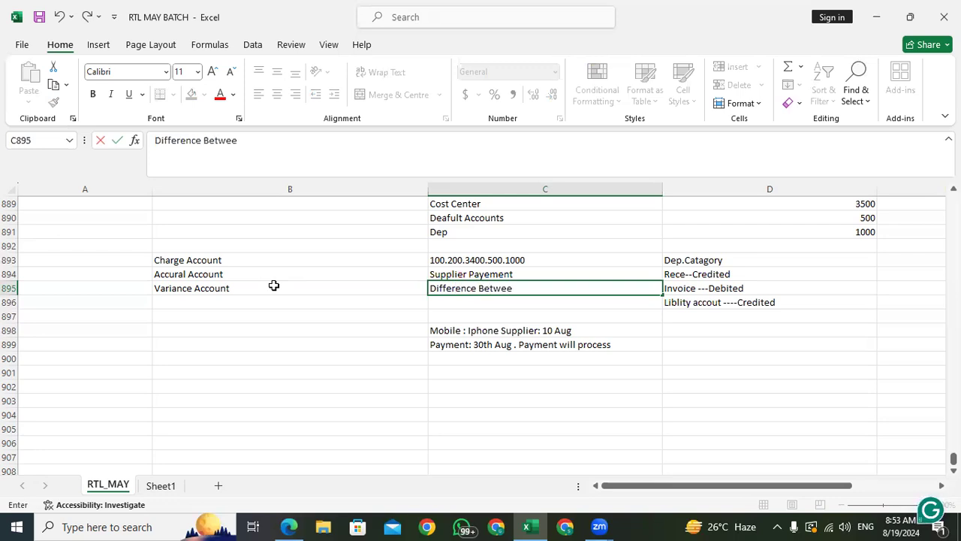
type("n PO and")
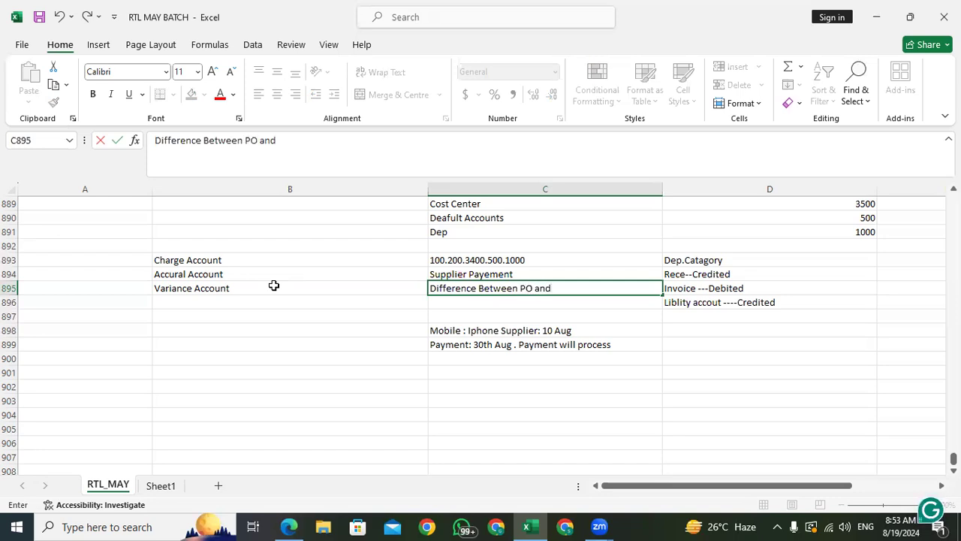
type(" Invoice")
left_click(276, 314)
left_click(295, 369)
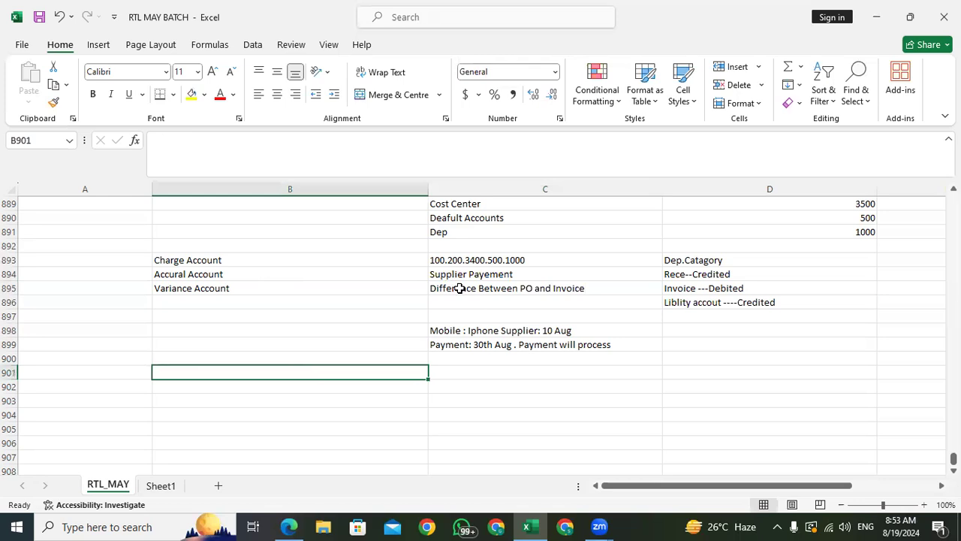
left_click(369, 290)
left_click(518, 300)
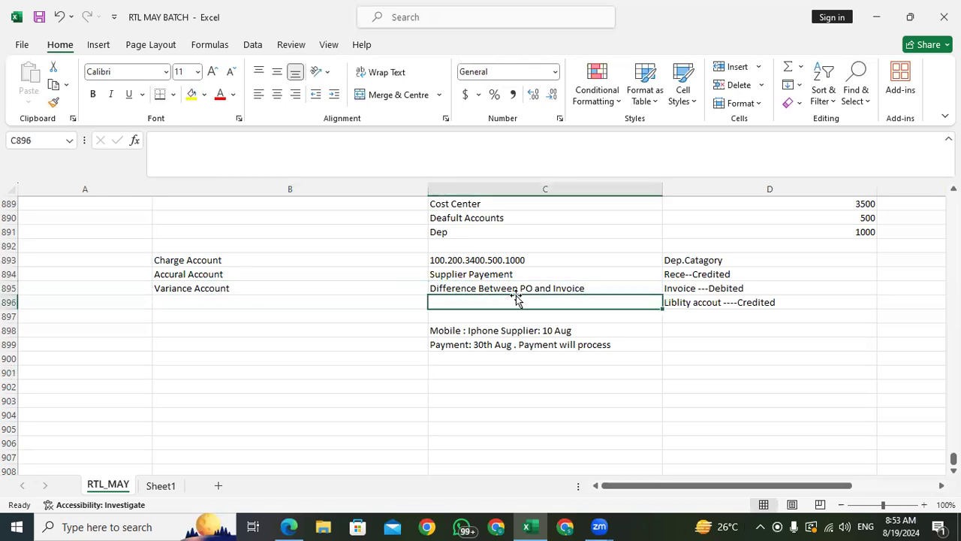
- Enter the example amounts 1000 in C902 and 1100 in C903
left_click(456, 384)
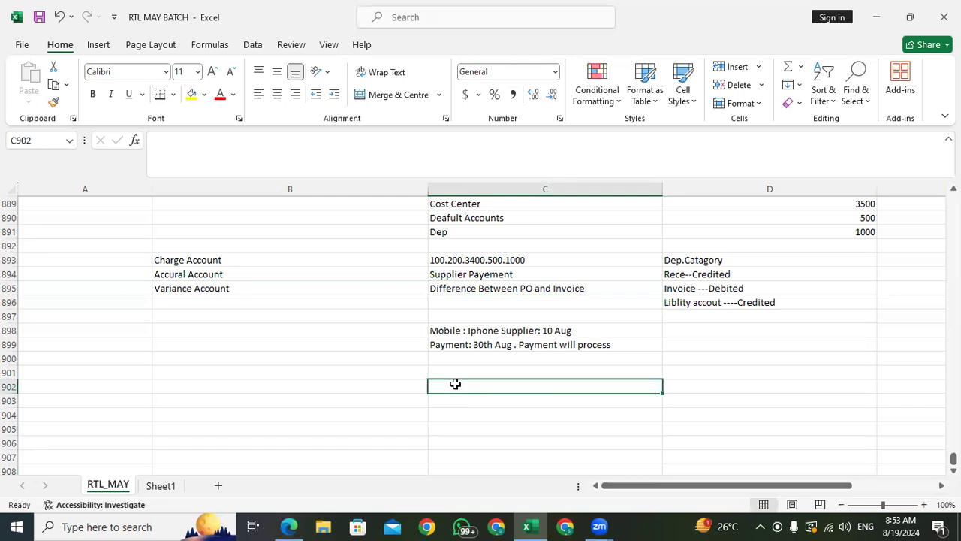
type("1000")
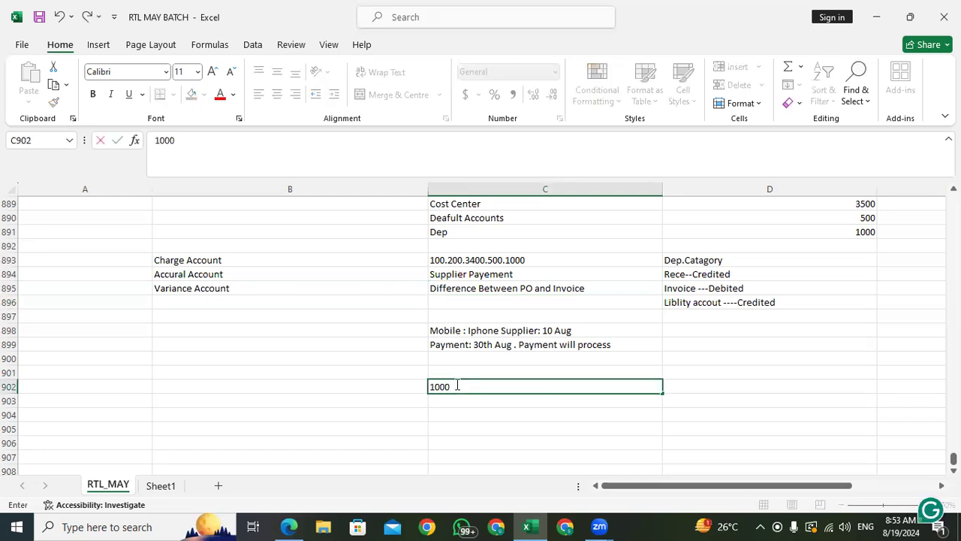
key("Return")
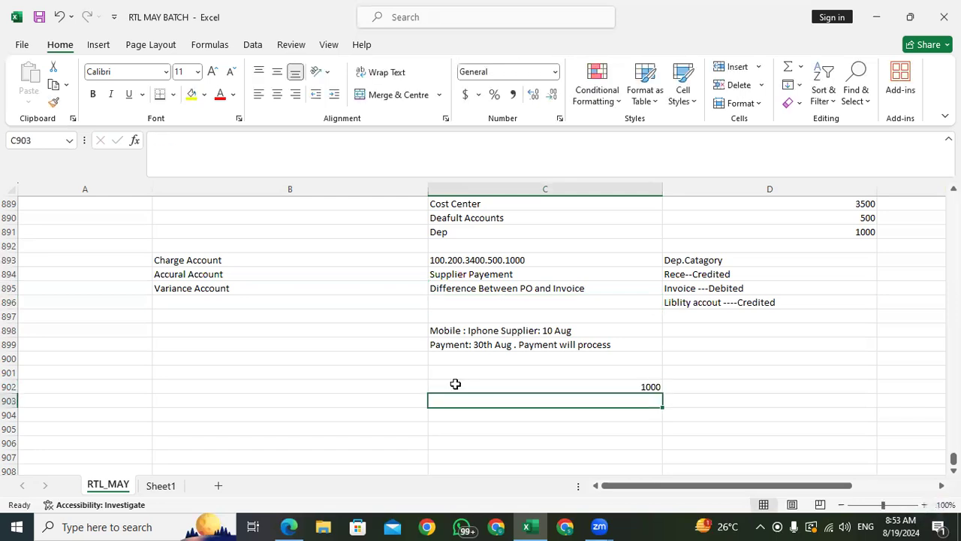
type("1100")
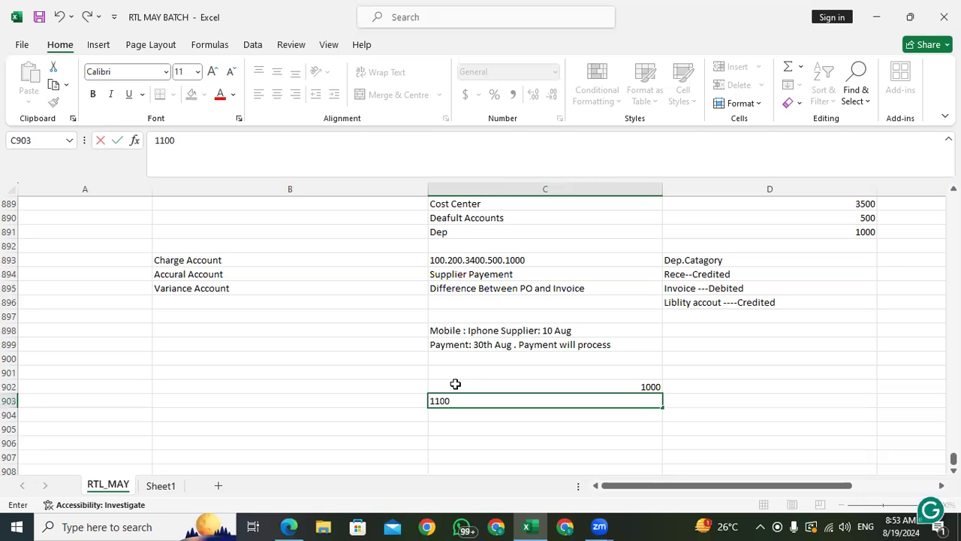
left_click(600, 408)
left_click(618, 386)
left_click(635, 400)
left_click(672, 400)
left_click(634, 413)
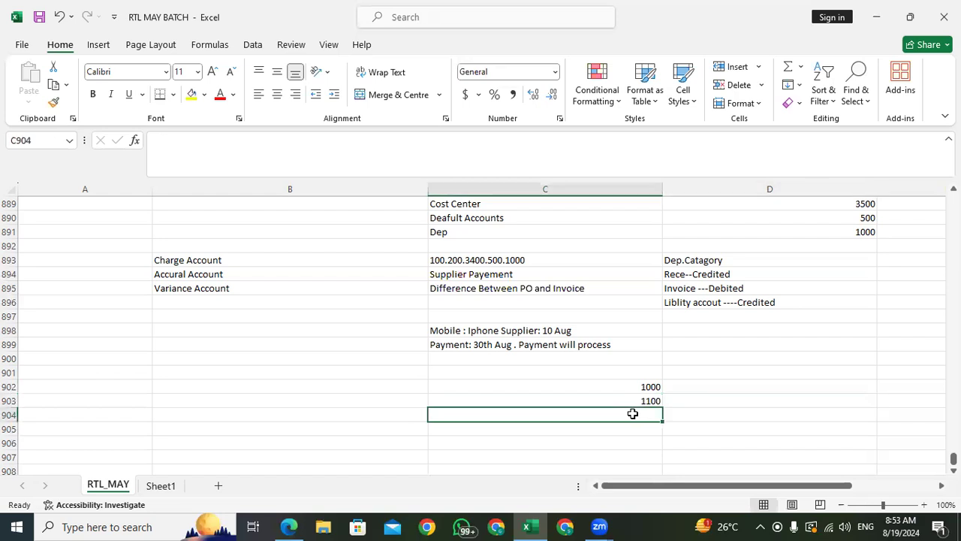
- Label B904 "Vairnace" and enter the example difference 100 in C904, below the two example amounts
left_click(410, 413)
type("Va")
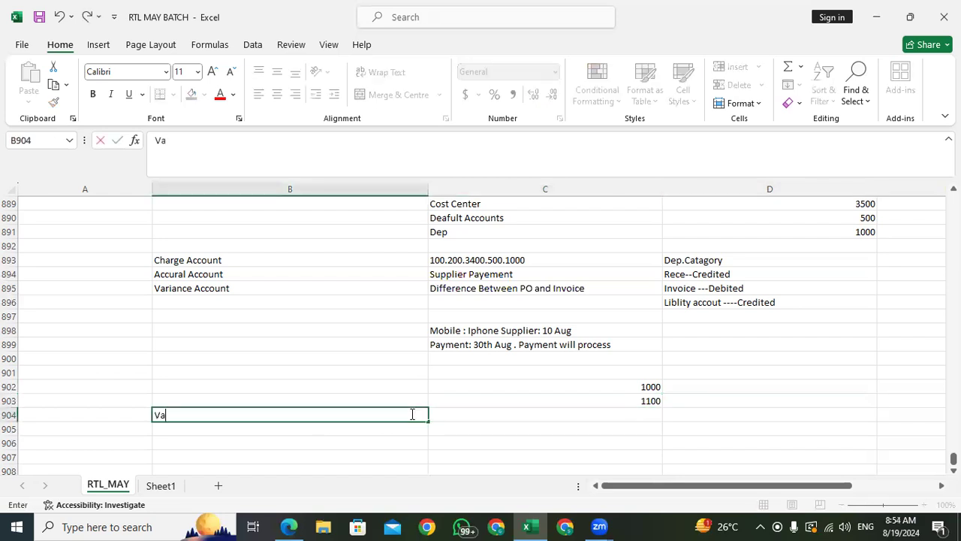
type("irnace")
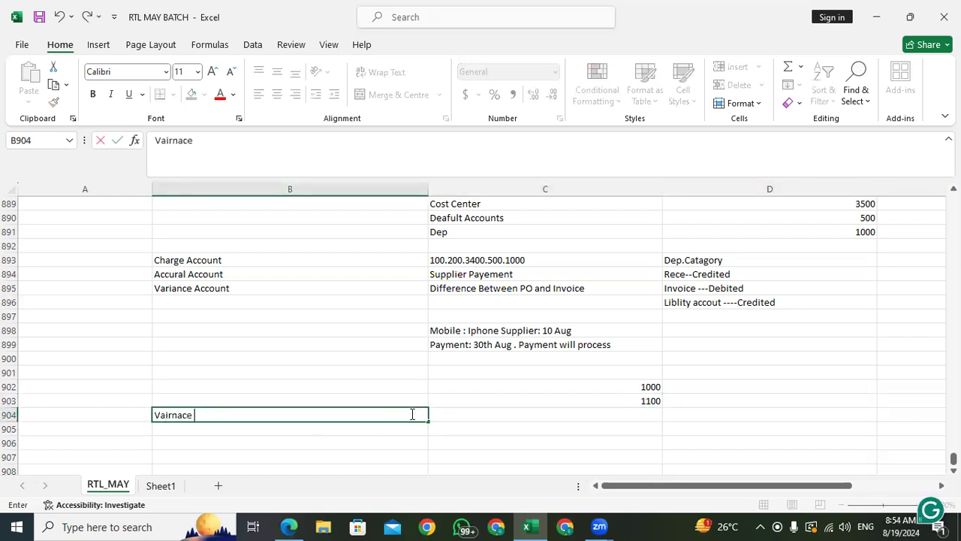
left_click(474, 413)
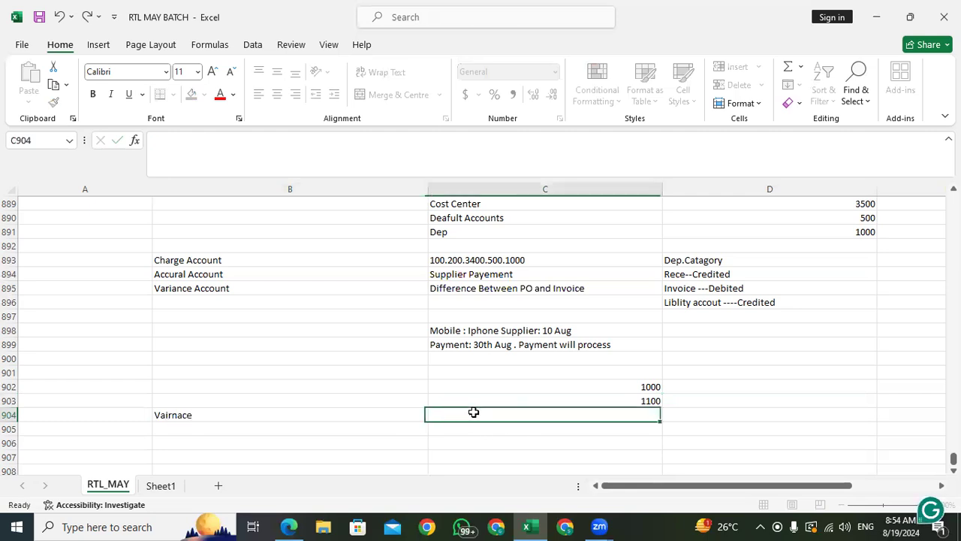
type("100")
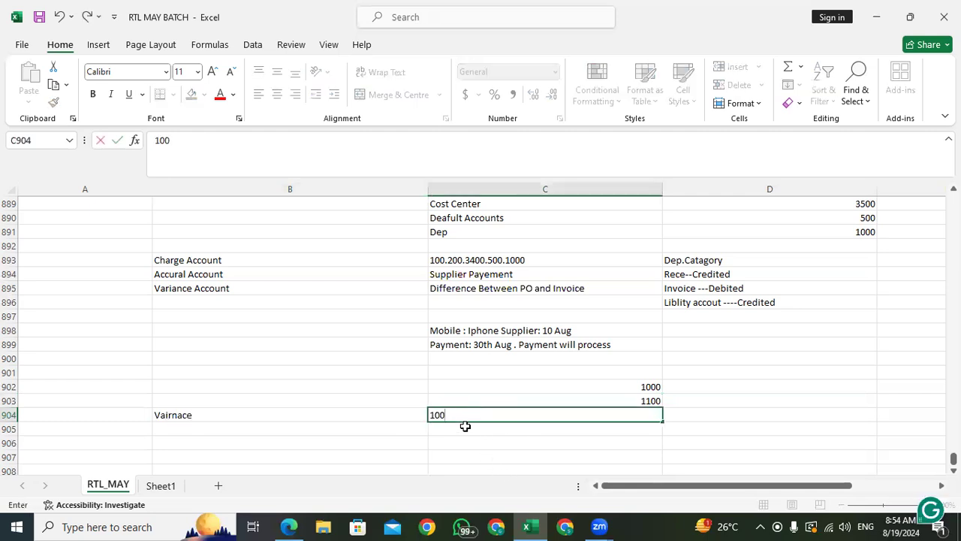
key("Return")
left_click(485, 415)
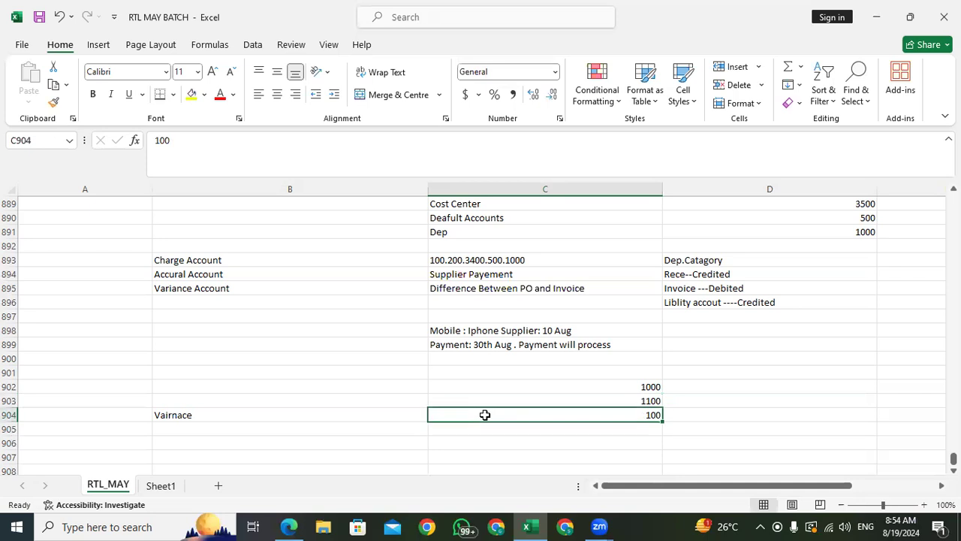
- Review the variance example against the three account labels in B893 to B895 and the account rule list in rows 874 to 880
left_click(183, 290)
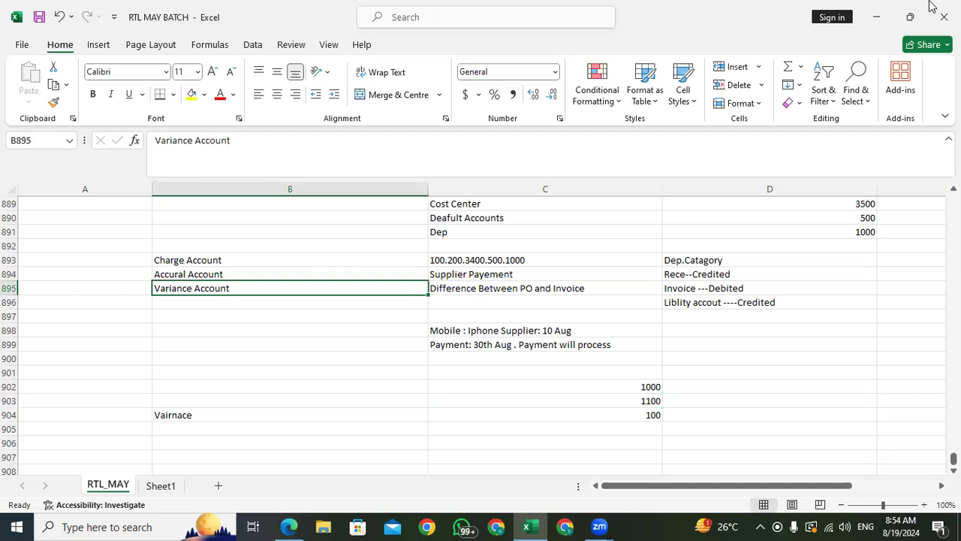
key("alt+Tab")
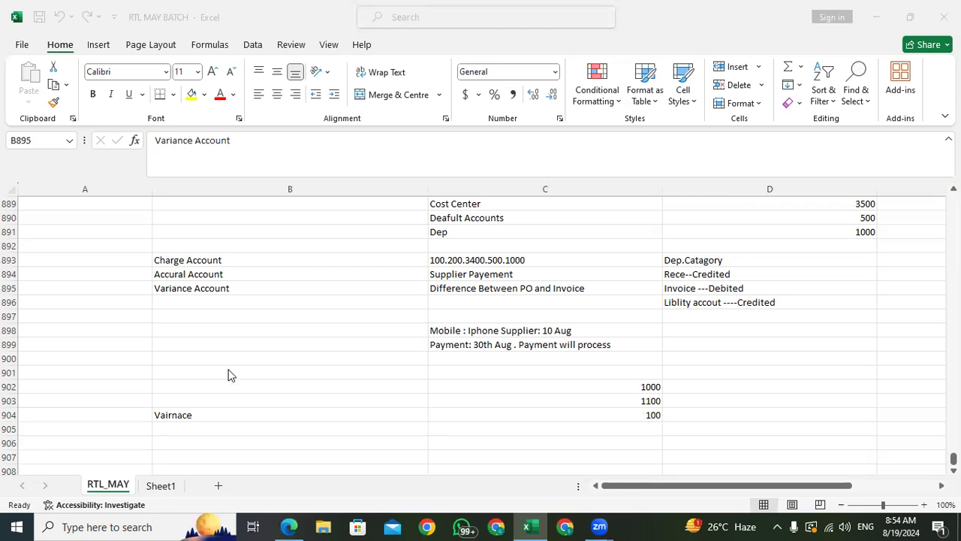
left_click(193, 413)
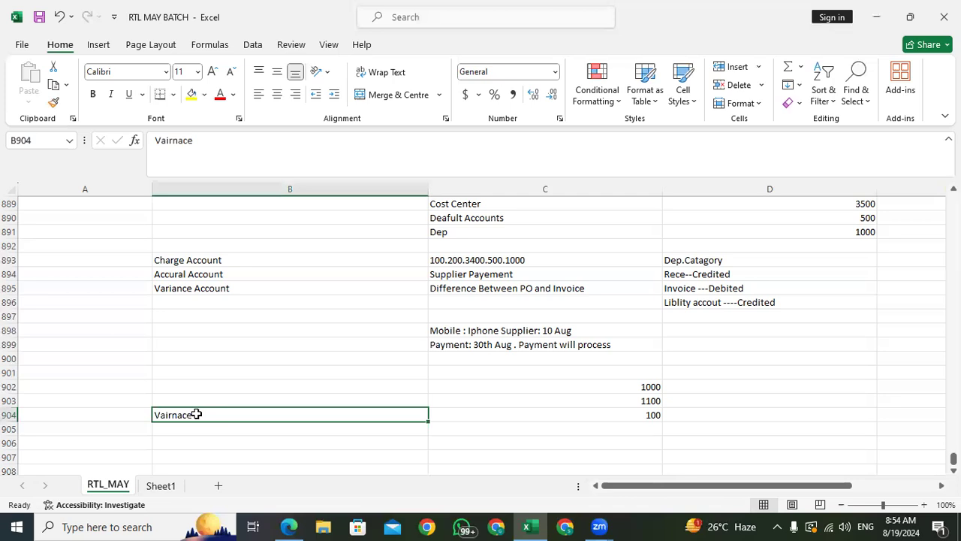
left_click(611, 415)
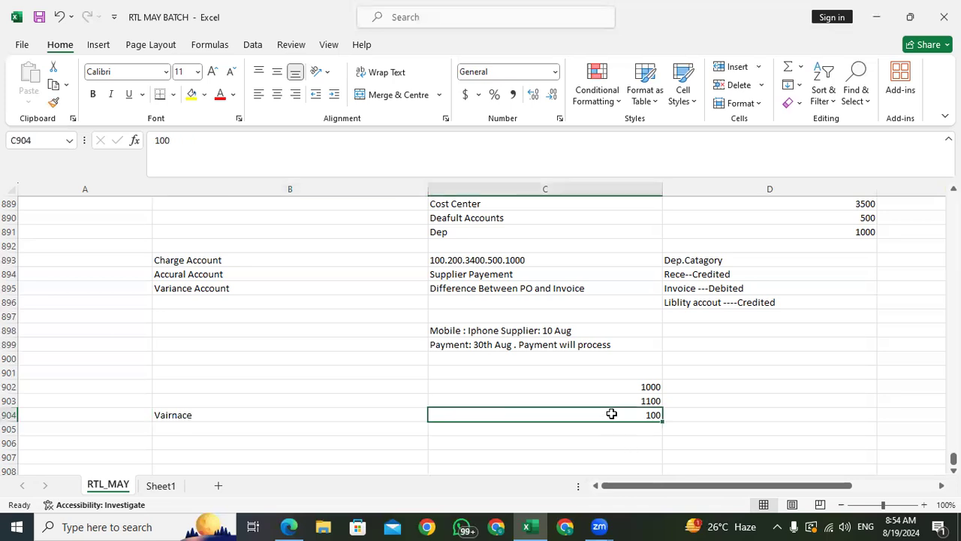
left_click(174, 260)
left_click(163, 276)
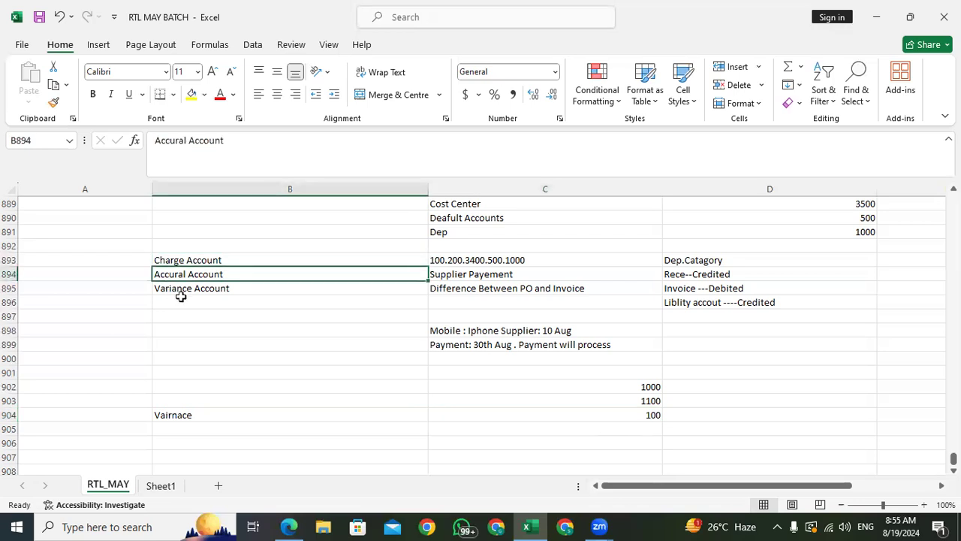
left_click(171, 288)
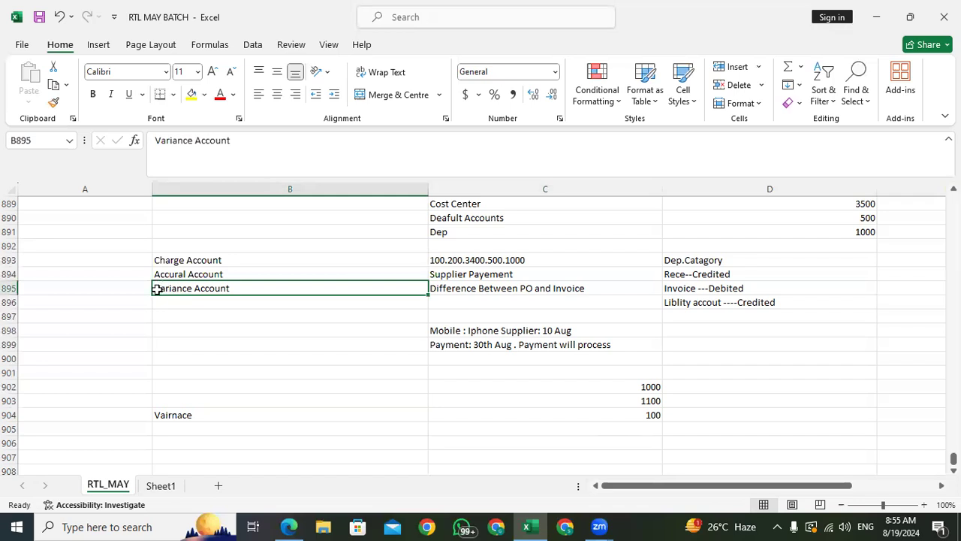
scroll(247, 258, "up", 4)
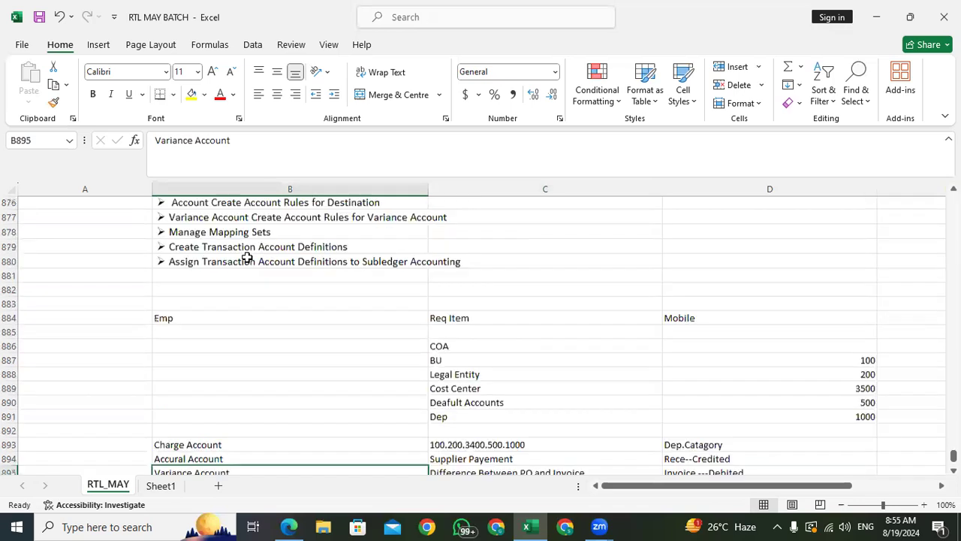
scroll(247, 257, "up", 1)
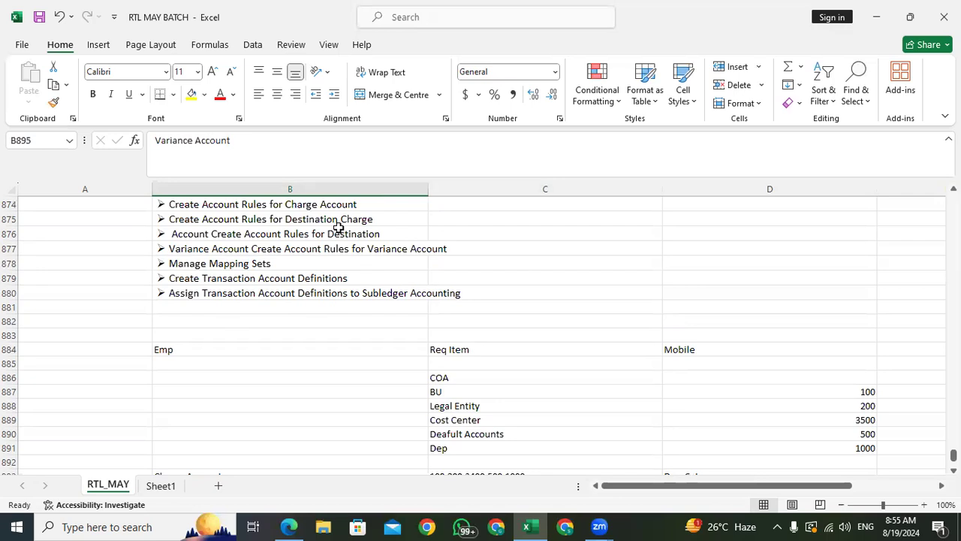
left_click(250, 219)
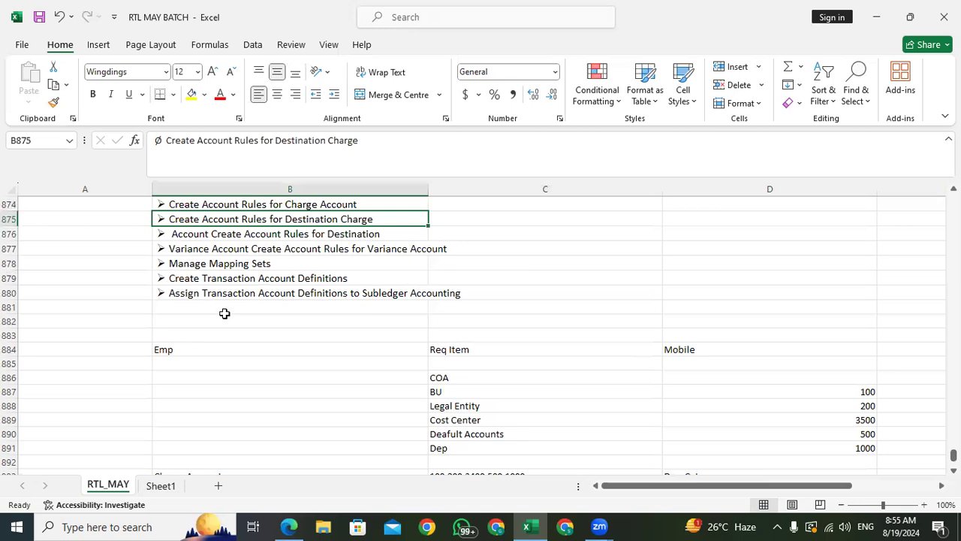
- Enter "Destination Charge Account" in B907 and "Destination Vairiance Account" in B908, below the variance example
scroll(224, 313, "down", 10)
scroll(224, 313, "up", 10)
scroll(223, 365, "down", 5)
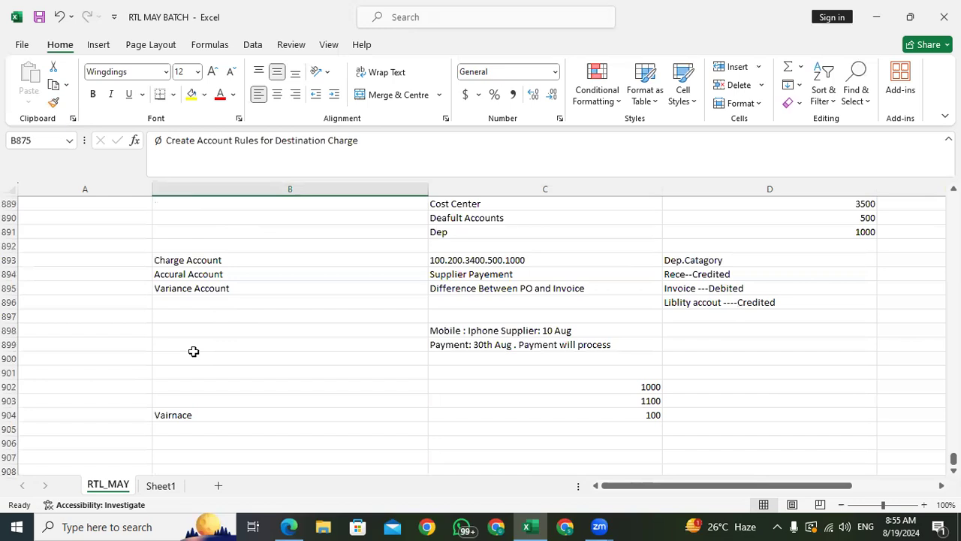
scroll(219, 357, "down", 3)
scroll(218, 358, "down", 2)
left_click(189, 245)
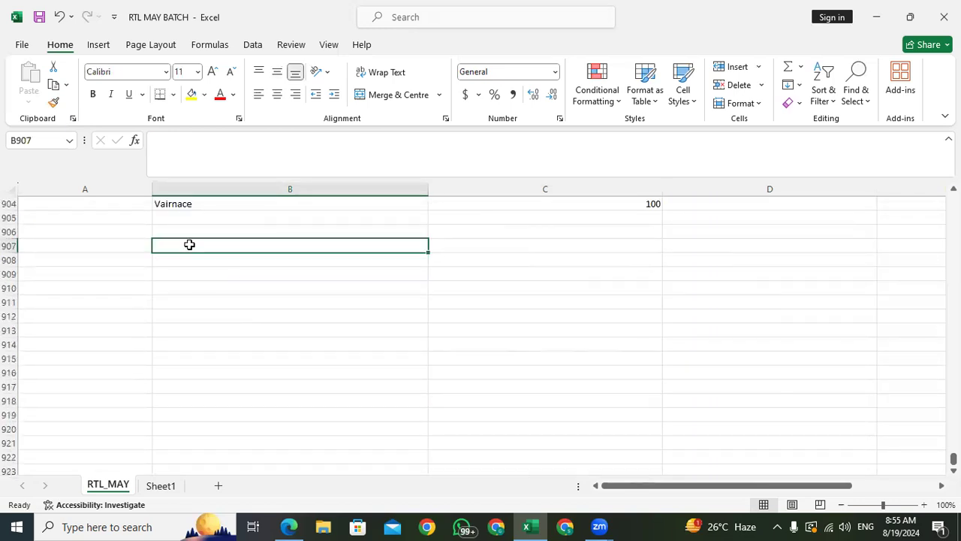
type("Destination Charge Account")
key("Return")
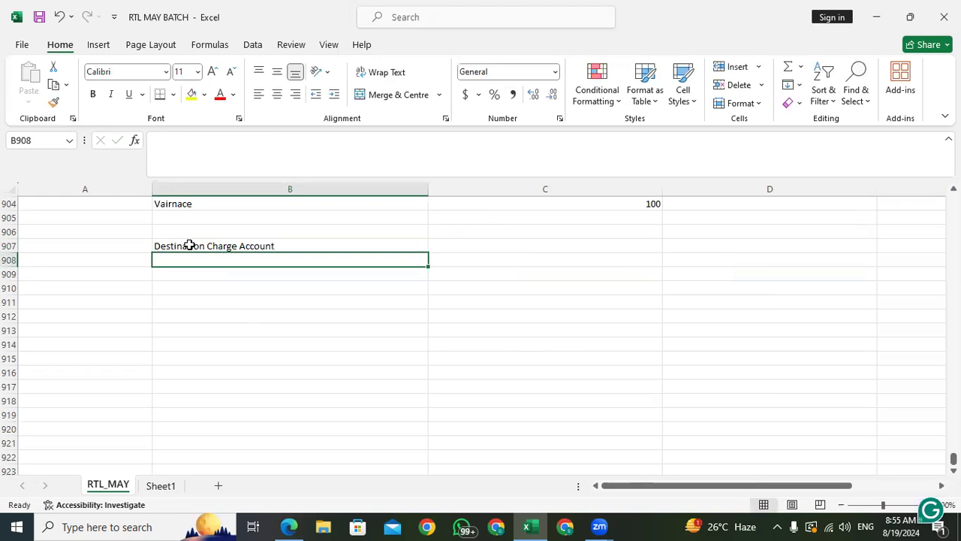
type("Destination Vairiance Account")
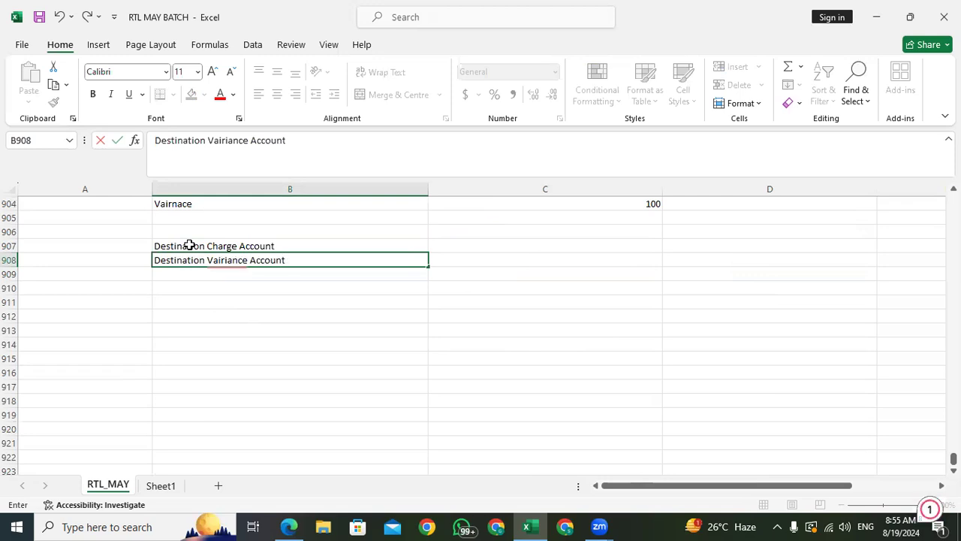
left_click(190, 245)
- Review the destination charge and destination variance account labels in B907 and B908
left_click(196, 260)
left_click(222, 300)
left_click(221, 274)
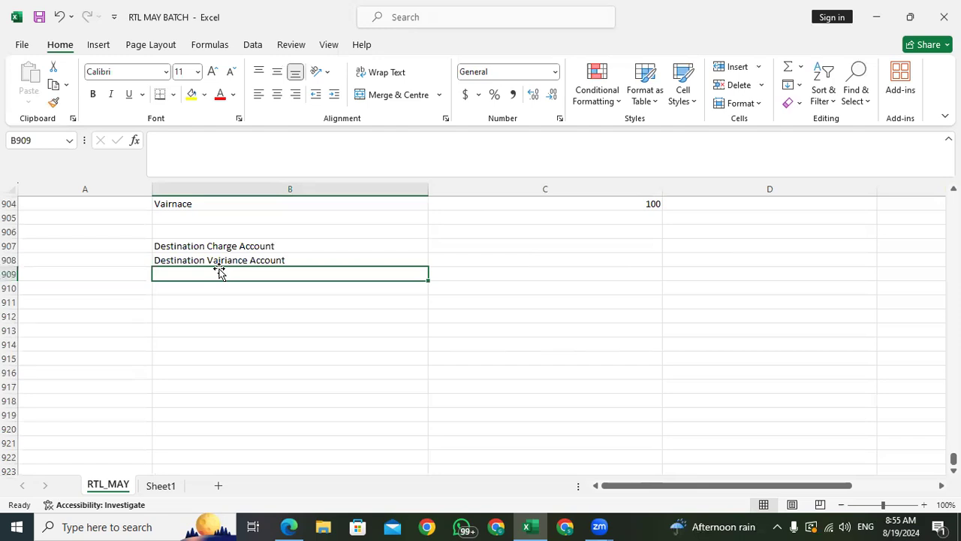
left_click(278, 242)
left_click(268, 275)
left_click(341, 331)
left_click(254, 278)
left_click(232, 248)
left_click(228, 263)
left_click(240, 317)
left_click(230, 250)
key("Down")
left_click(246, 237)
left_click(248, 246)
left_click(248, 260)
- Enter the range ".0001 to 2000" in C907 for the destination charge account
left_click(484, 248)
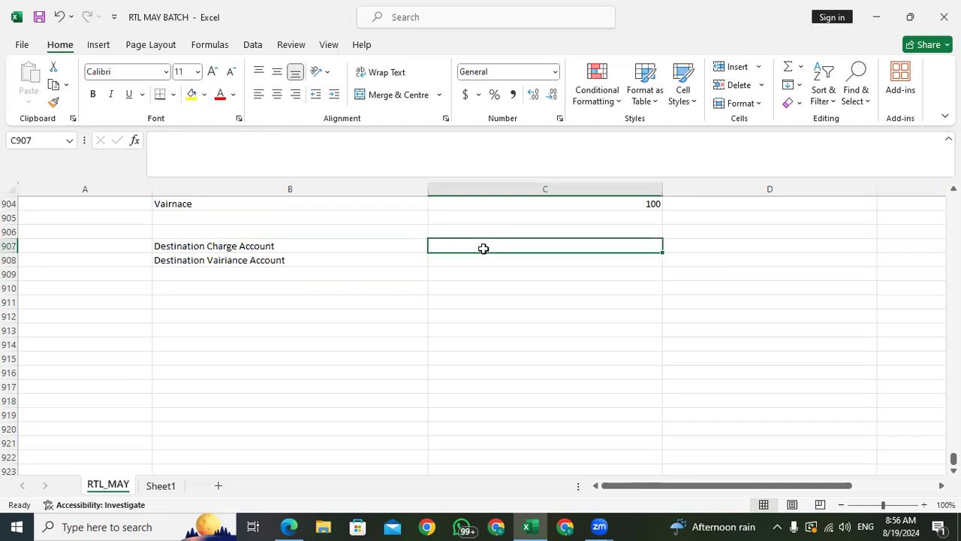
type(".0001")
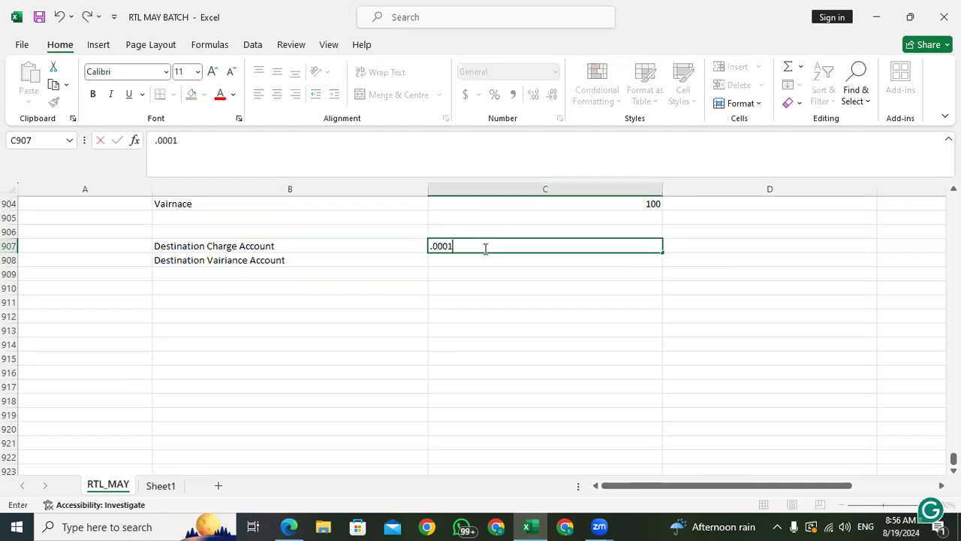
type(" to 2000")
key("Return")
left_click(451, 249)
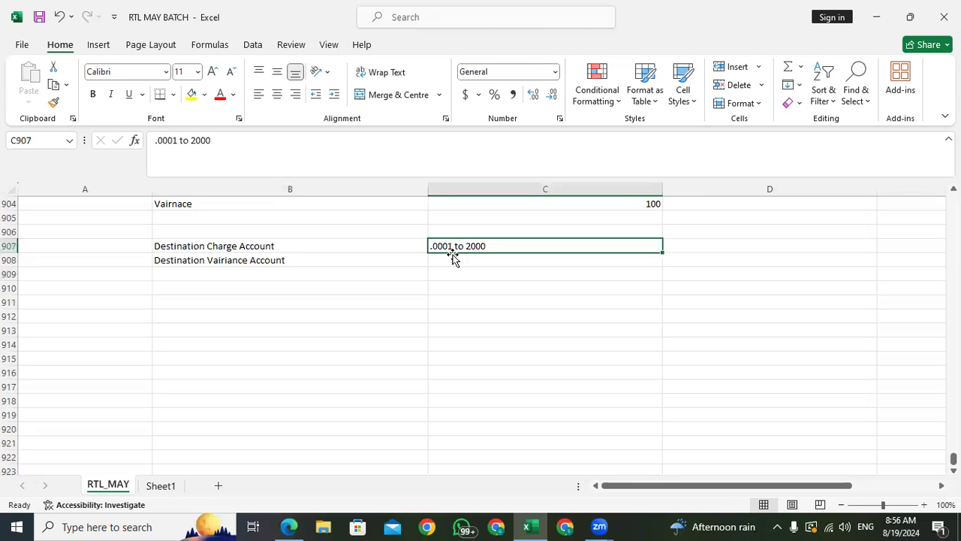
- Examine the destination charge account's range in C907 against its label and the row for the destination variance account
left_click(457, 258)
left_click(455, 247)
left_click(451, 261)
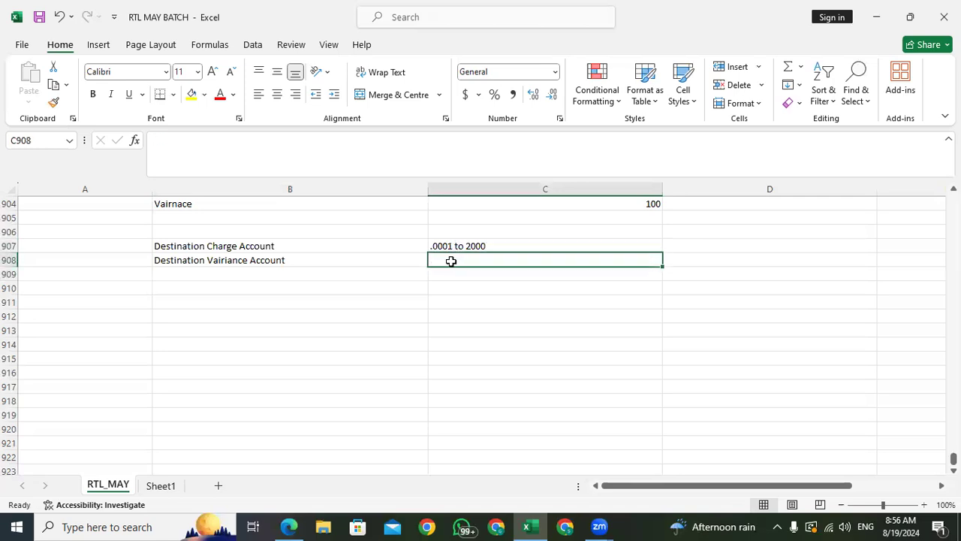
left_click(459, 245)
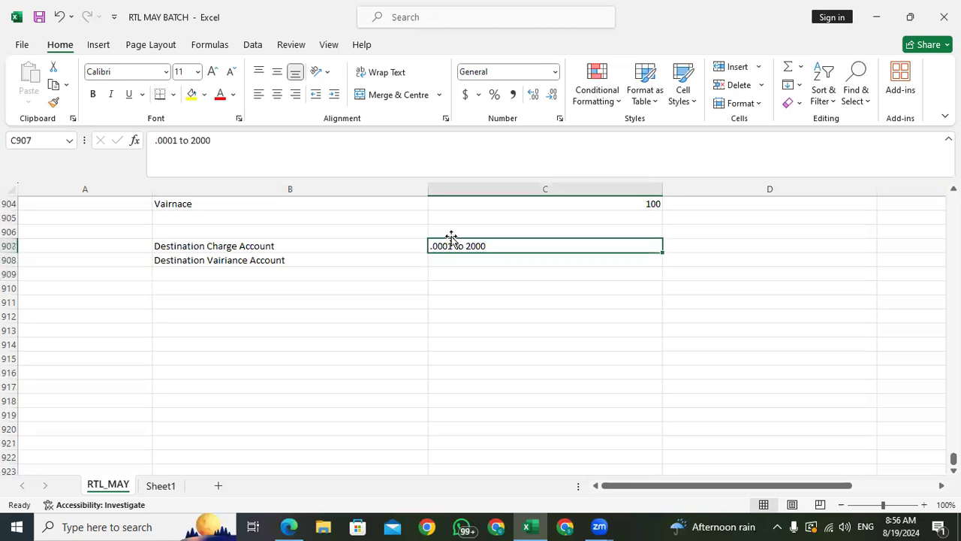
left_click(449, 266)
left_click(384, 248)
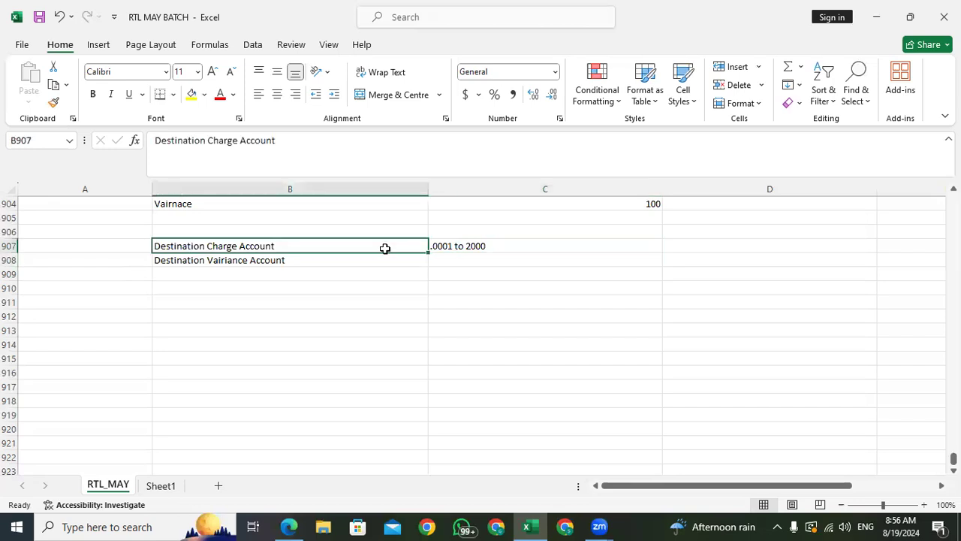
left_click(453, 250)
left_click(446, 260)
left_click(365, 242)
left_click(450, 245)
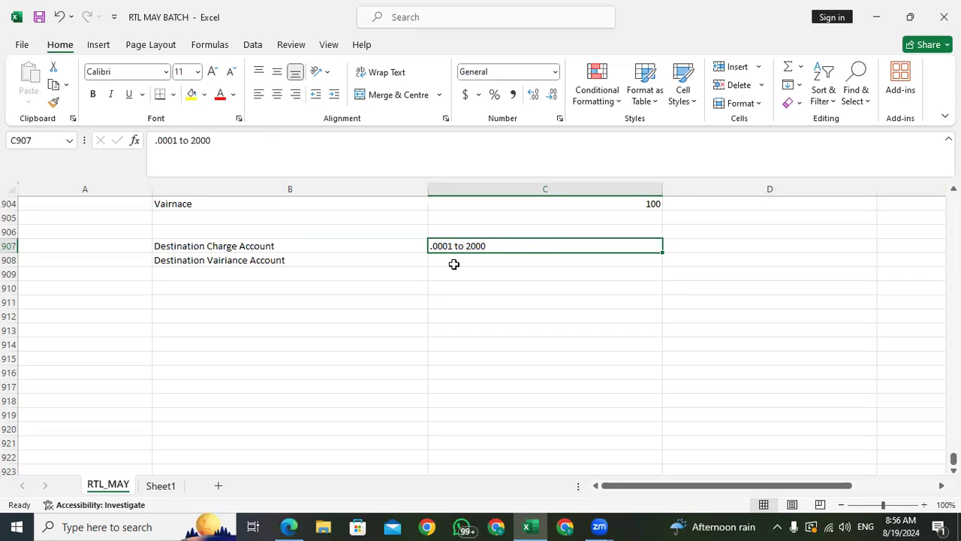
left_click(450, 261)
left_click(449, 241)
left_click(263, 246)
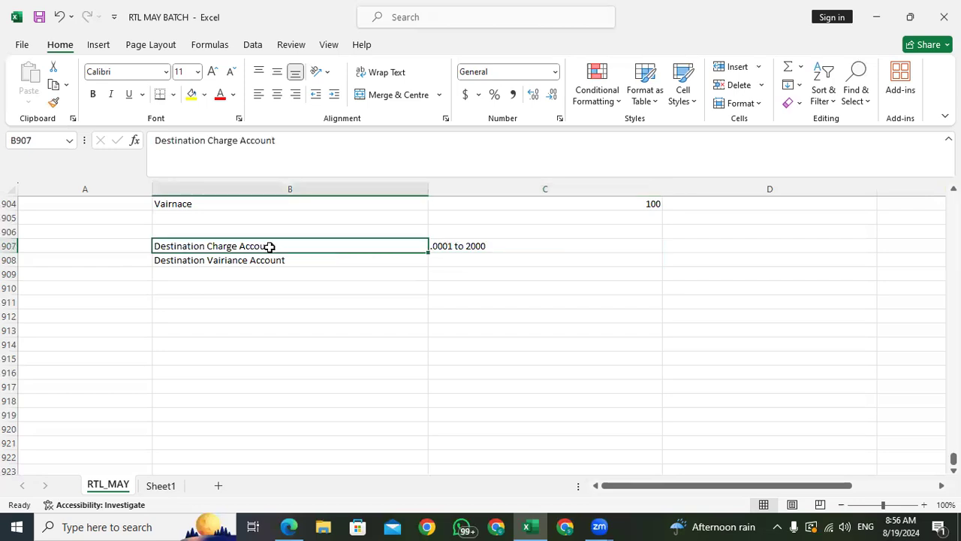
left_click(475, 244)
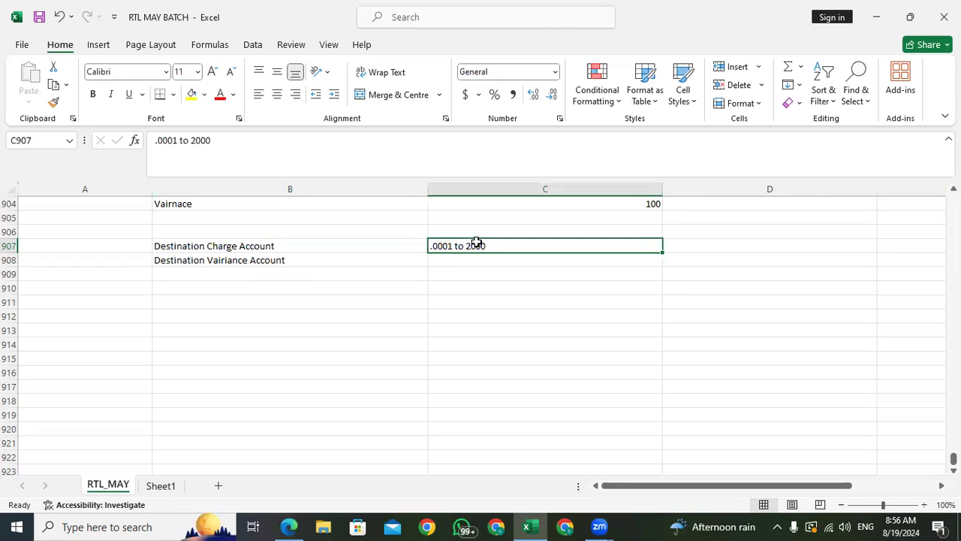
- Enter "Dep" in D907, beside the destination charge account's range
left_click(682, 244)
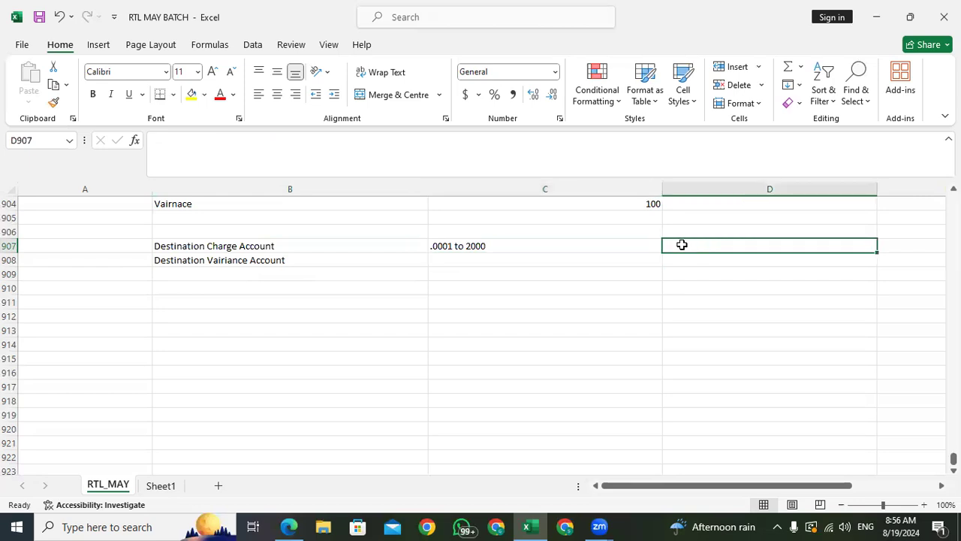
type("Dep")
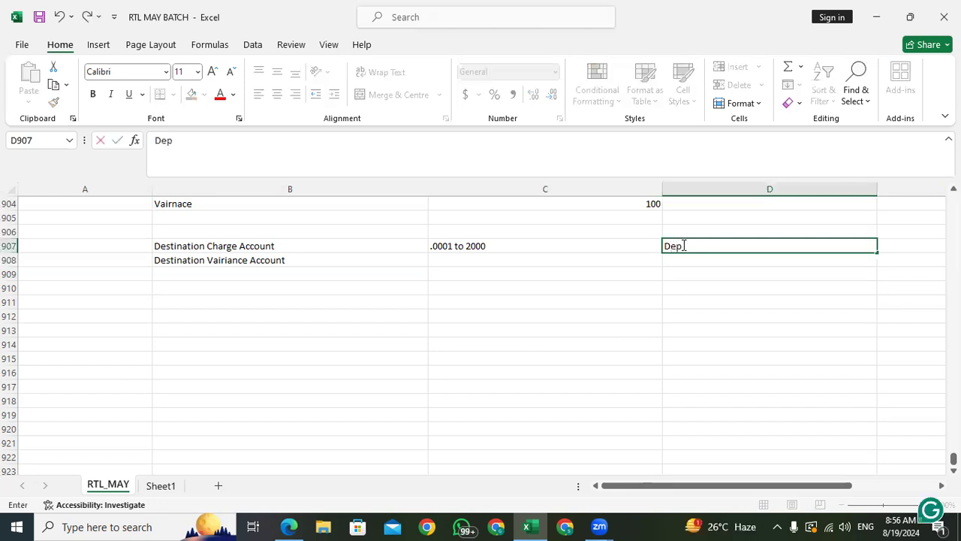
- Complete cell D907 as "Dep Purpose" for the Destination Charge Account row
type(" Purpose")
left_click(474, 257)
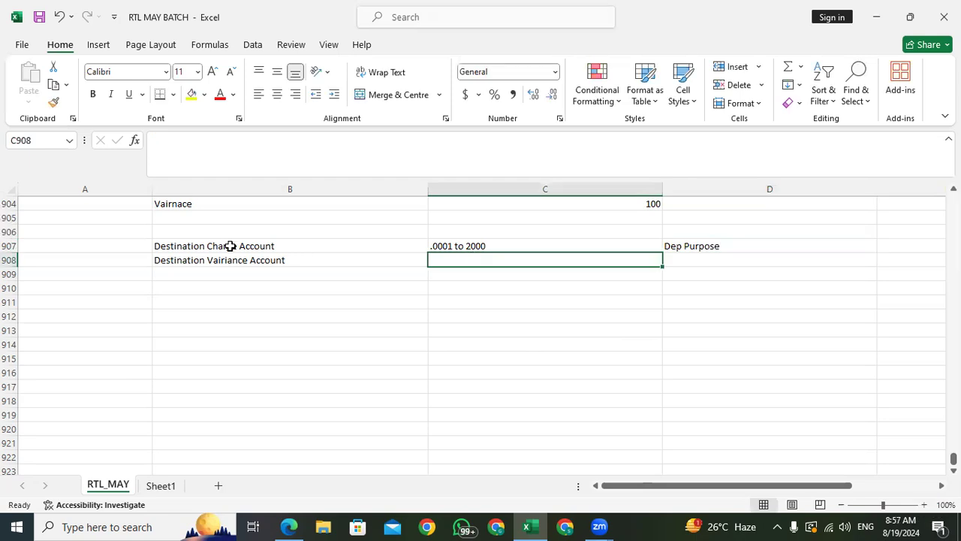
- Review the Destination Charge Account and Destination Vairiance Account rows across columns B to D
left_click(331, 247)
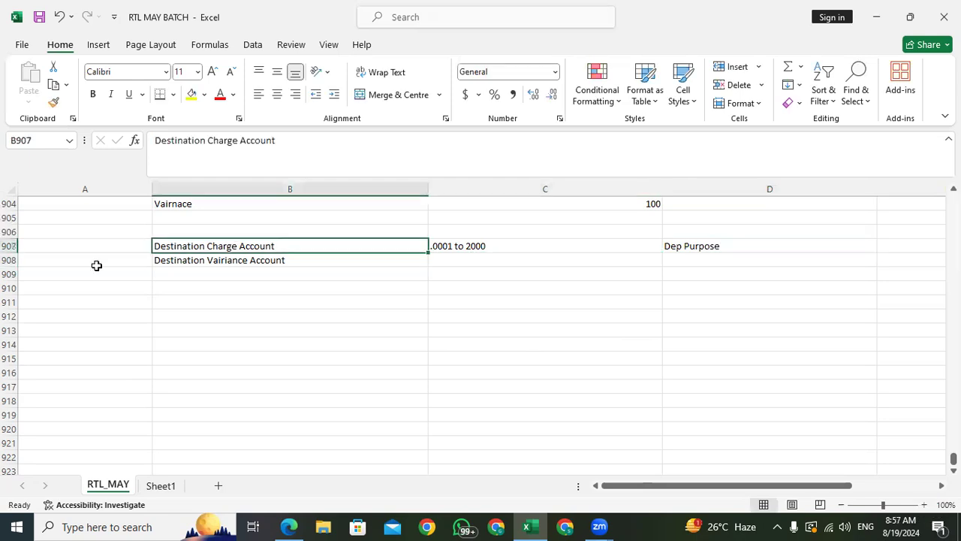
left_click(193, 263)
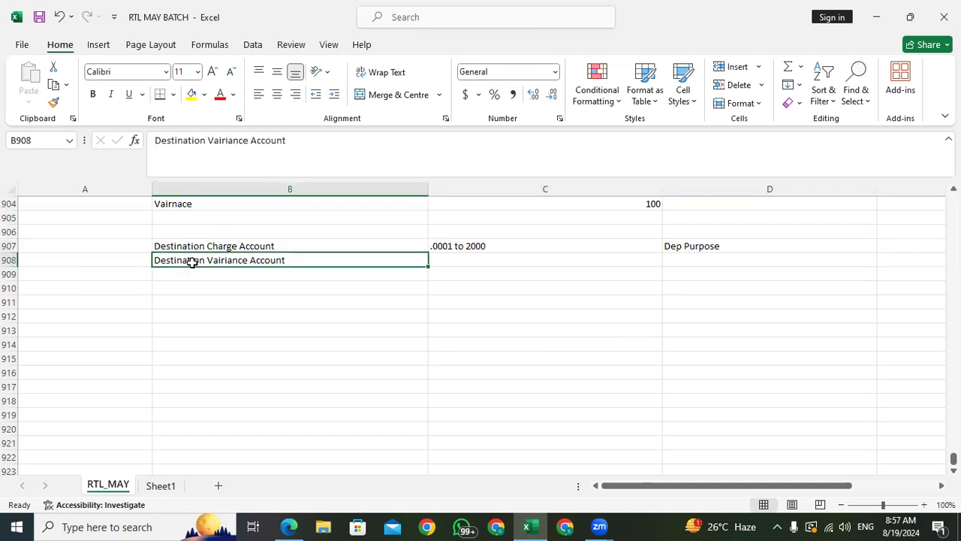
left_click(453, 259)
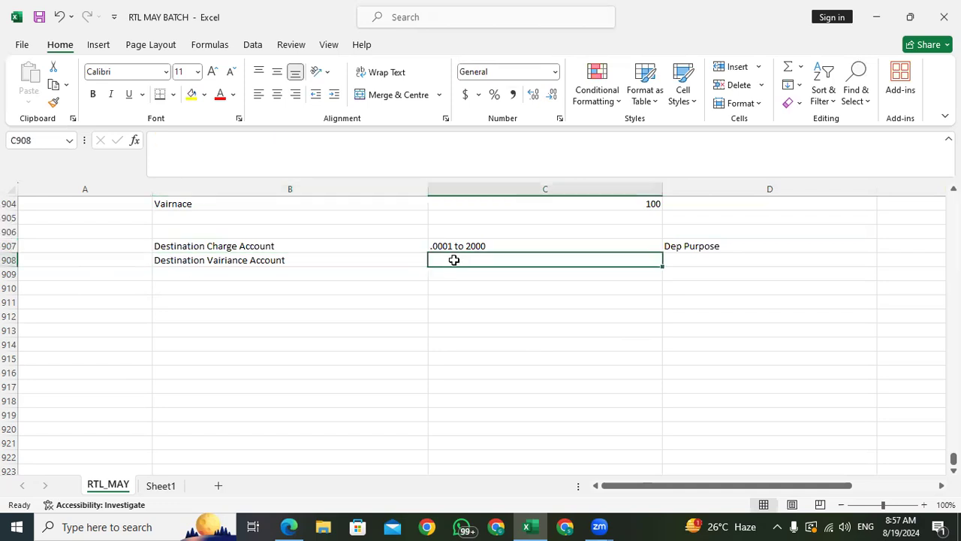
left_click(251, 260)
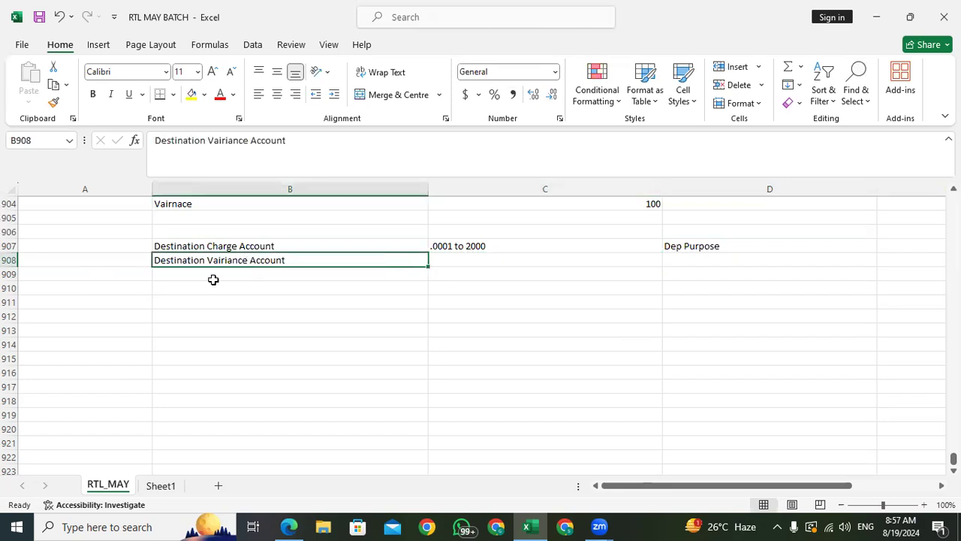
left_click(473, 259)
left_click(731, 259)
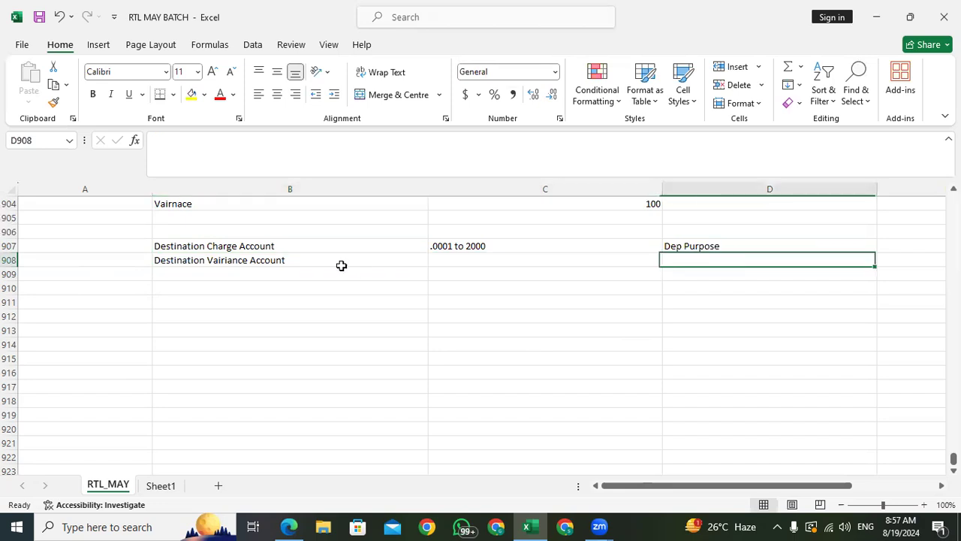
left_click(456, 258)
left_click(305, 260)
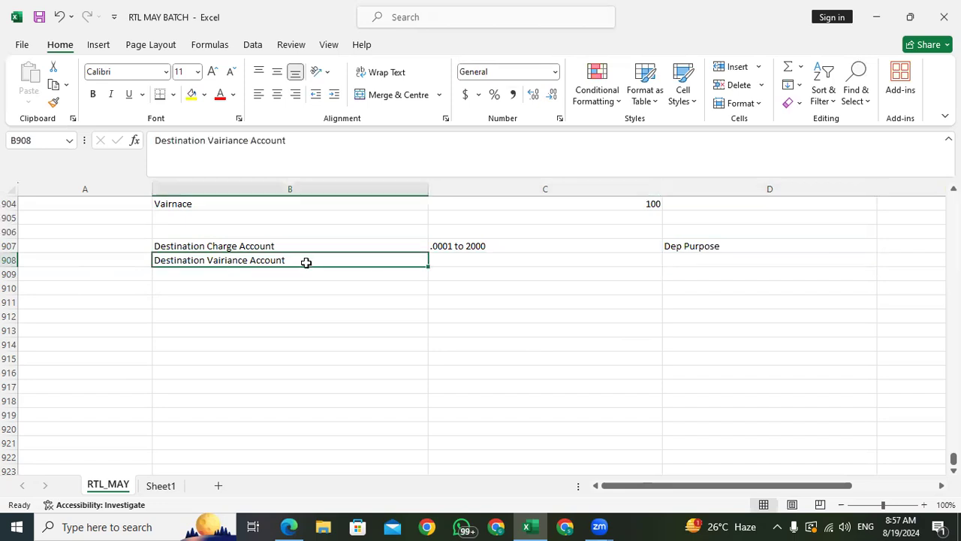
- Enter 00001 in cell C908 for the Destination Vairiance Account
left_click(474, 261)
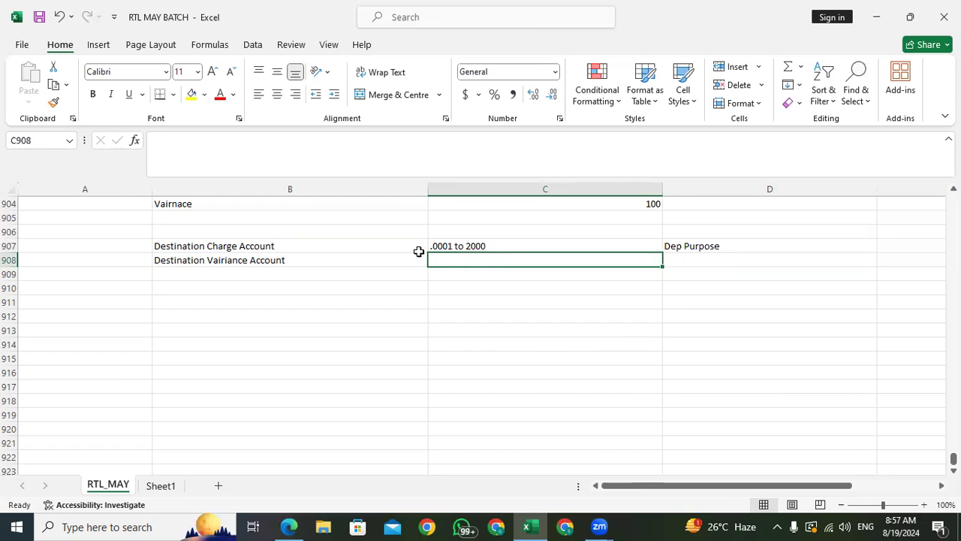
type("000")
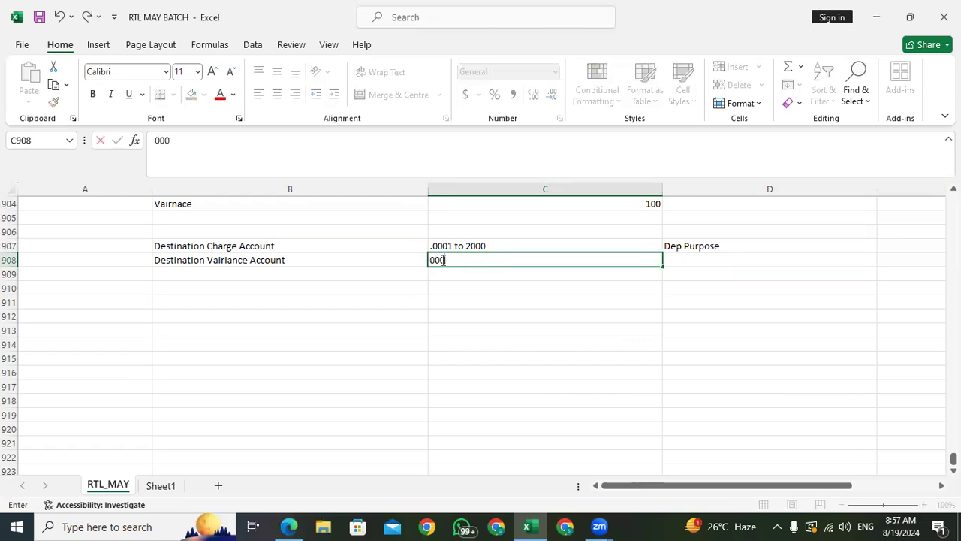
type("01 to")
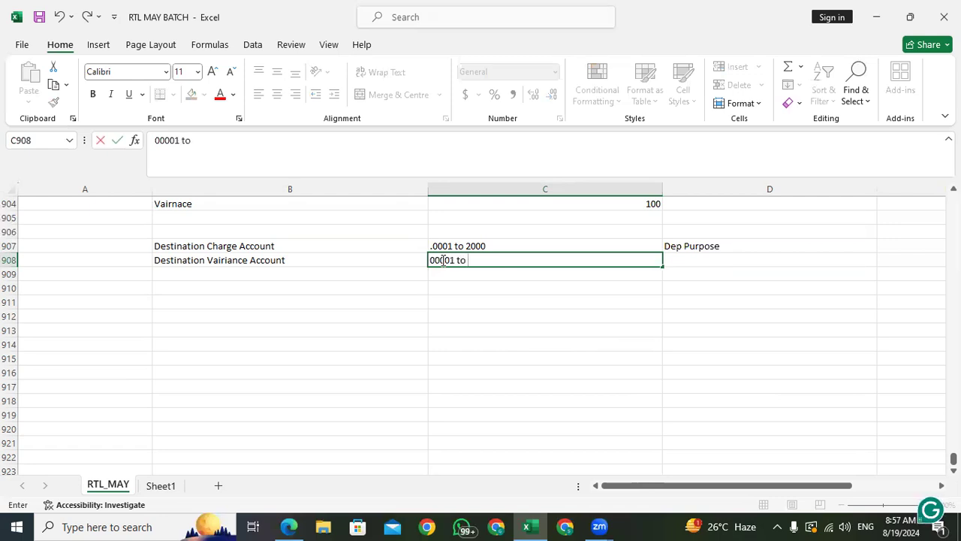
key("BackSpace")
key("BackSpace")
key("BackSpace")
scroll(479, 297, "up", 8)
left_click(627, 393)
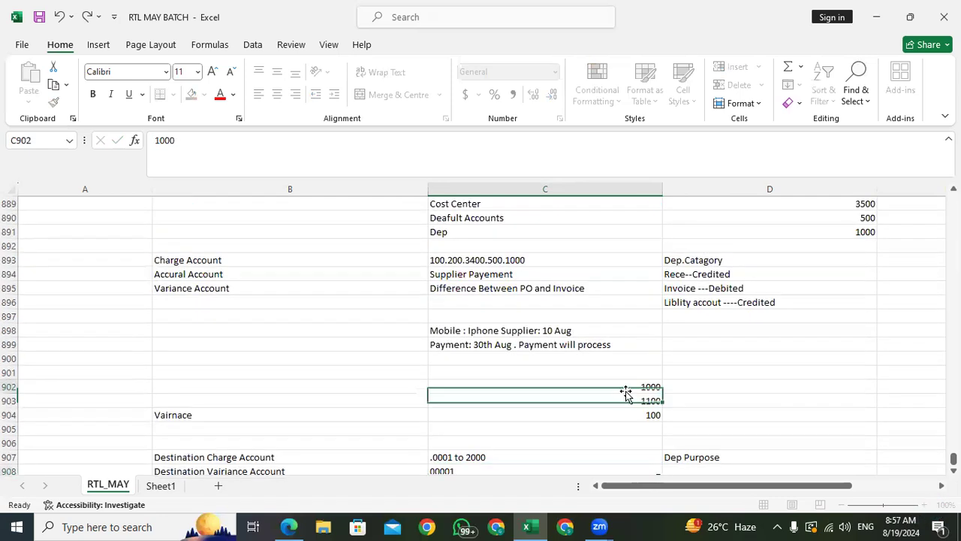
- Compare the price figures in C902 to C904 with the Destination Vairiance Account entry in row 908
scroll(621, 327, "down", 7)
left_click(505, 272)
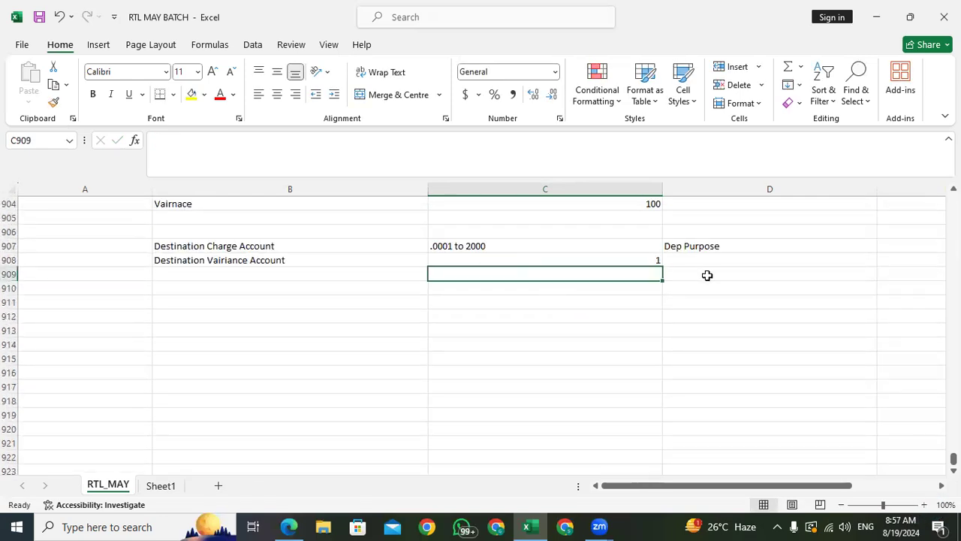
scroll(647, 398, "up", 5)
left_click(620, 401)
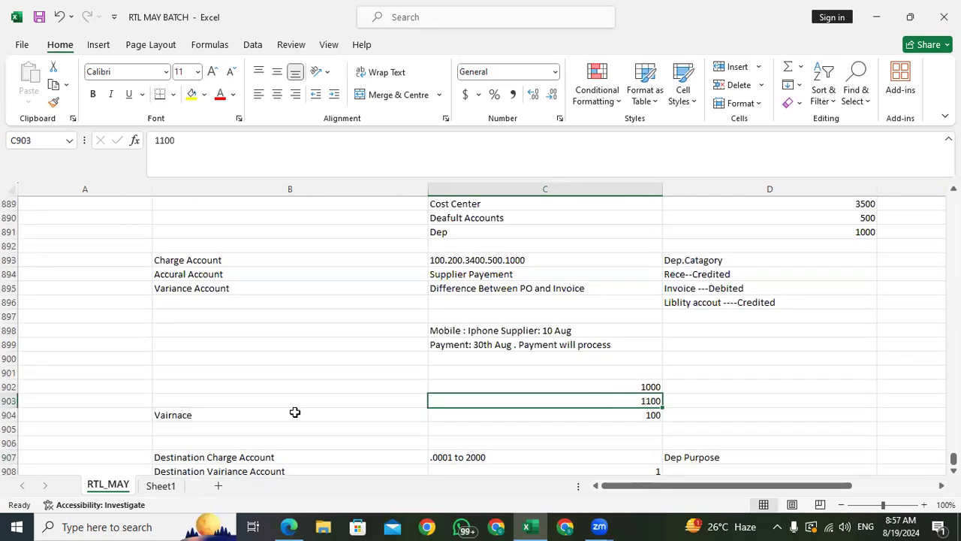
scroll(165, 253, "down", 5)
left_click(196, 256)
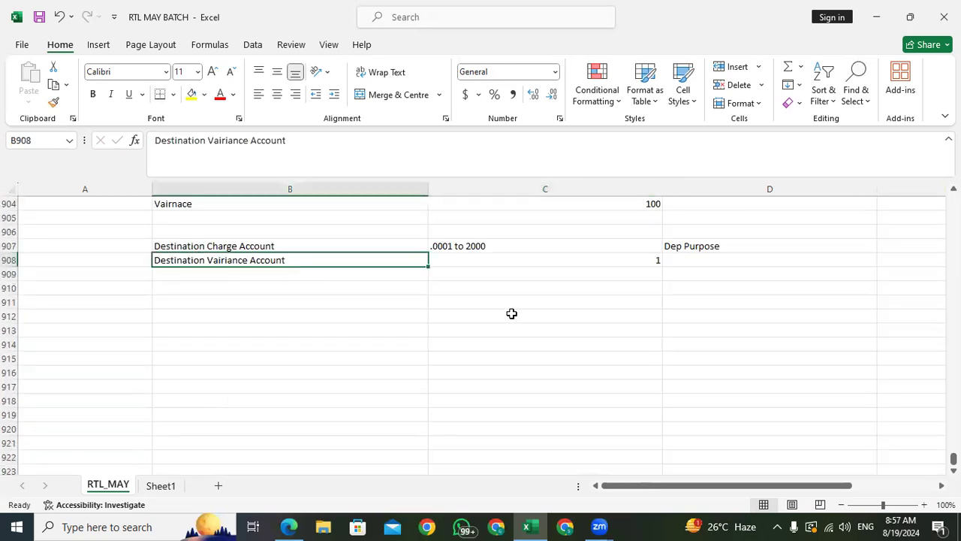
scroll(512, 312, "up", 5)
left_click(628, 402)
scroll(631, 337, "down", 5)
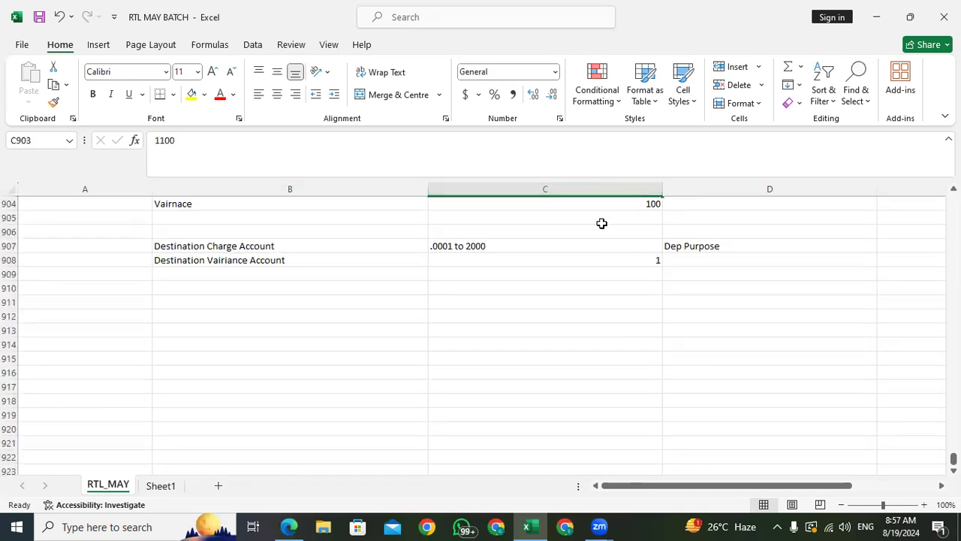
left_click(591, 278)
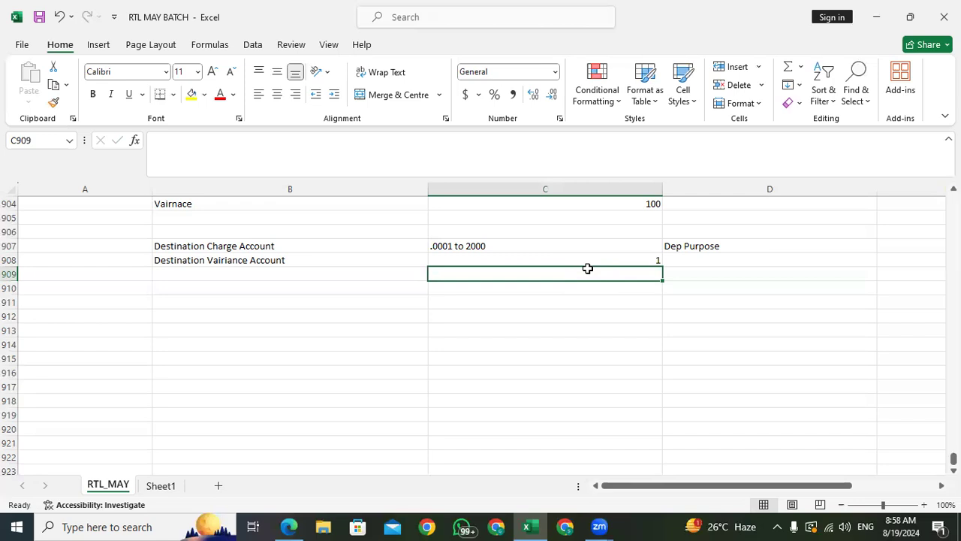
left_click(257, 261)
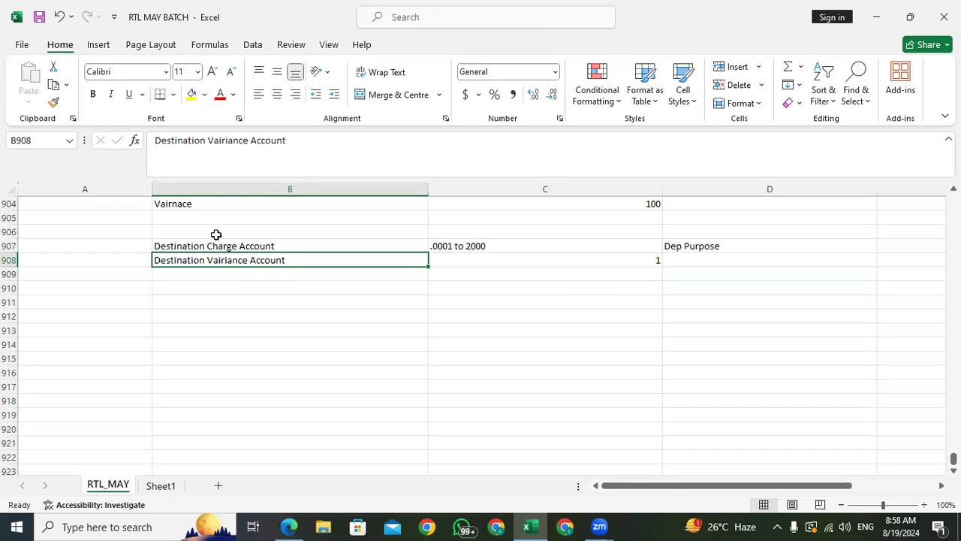
left_click(498, 260)
- Enter the location labels HYD in C910 and BAN in C911
left_click(498, 284)
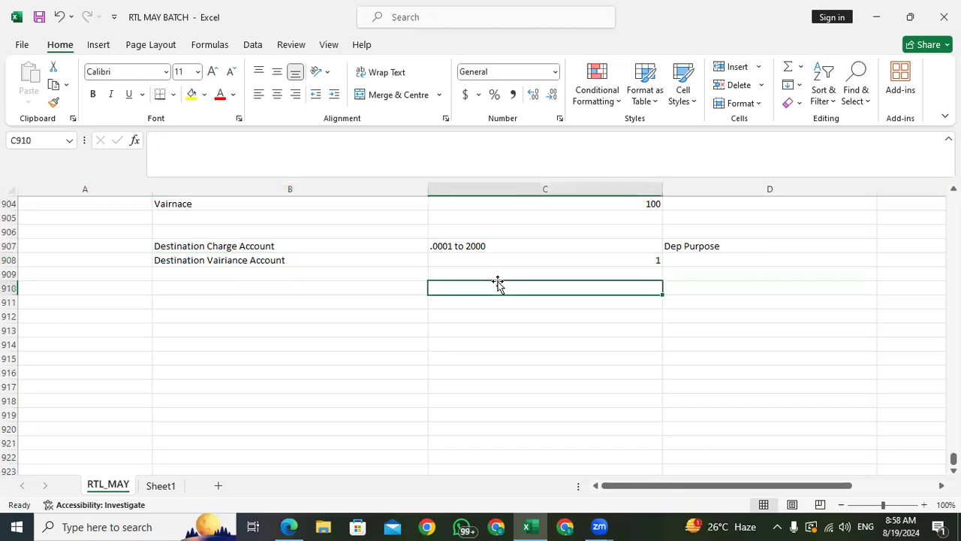
type("HYD")
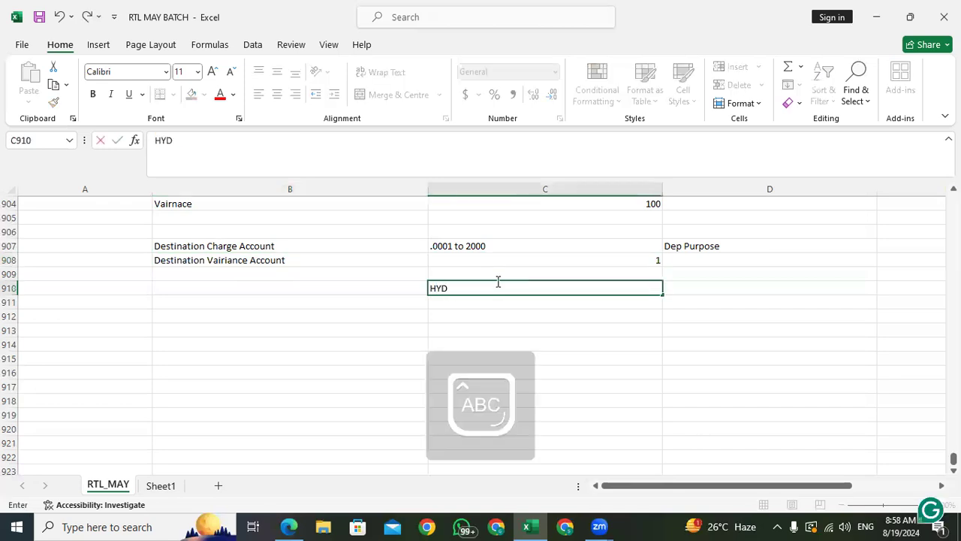
key("Return")
type("BAN")
key("Tab")
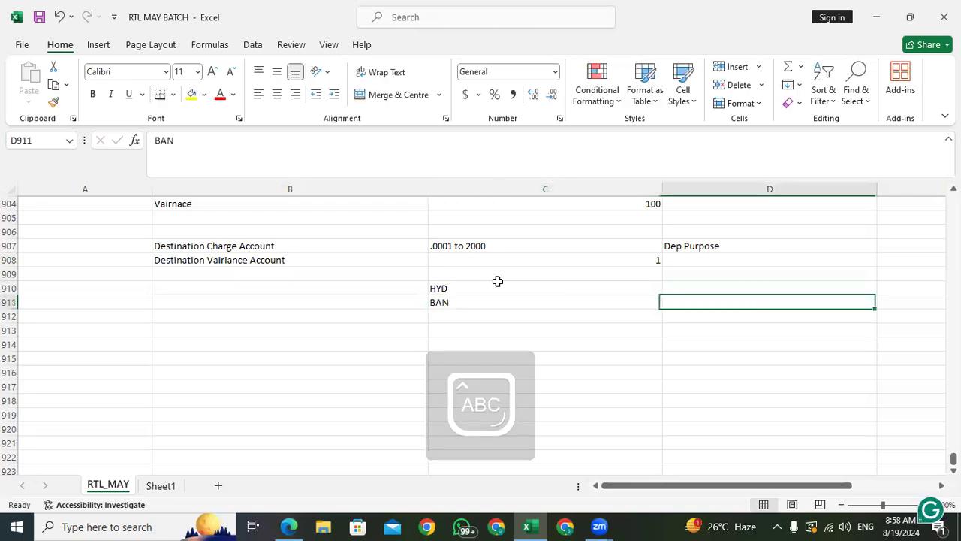
- Enter the location amounts in column D: 1000 for HYD and 1200 for BAN
key("Up")
type("1000")
key("ctrl+Return")
key("Return")
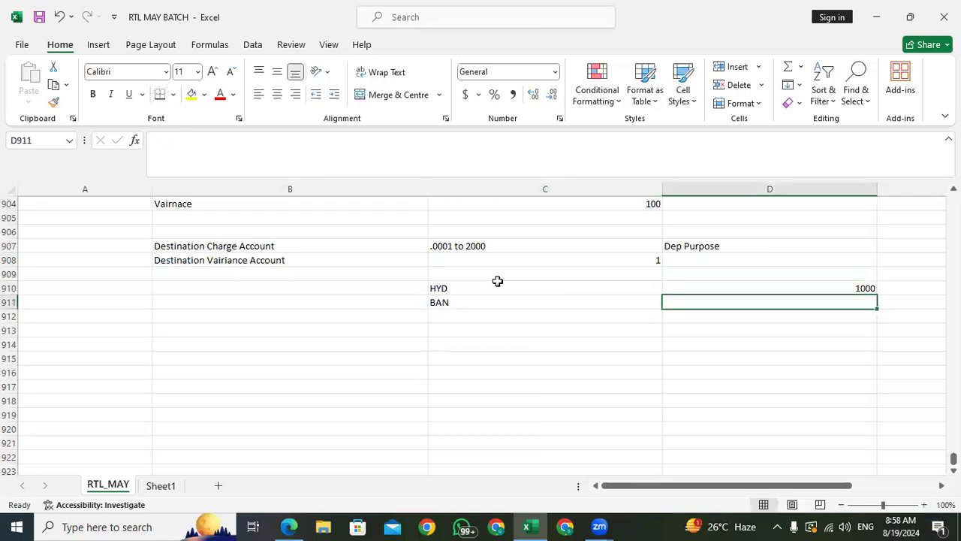
type("12000")
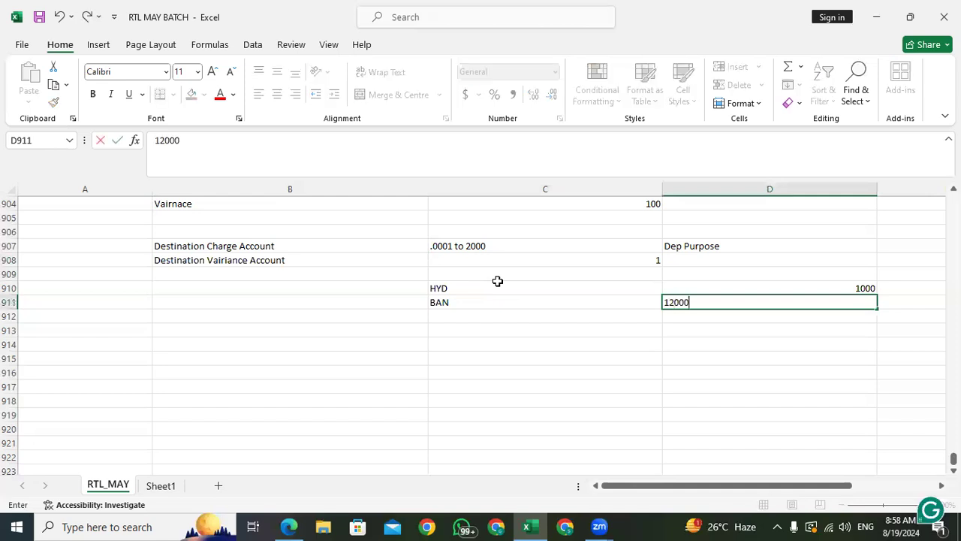
key("BackSpace")
left_click(497, 357)
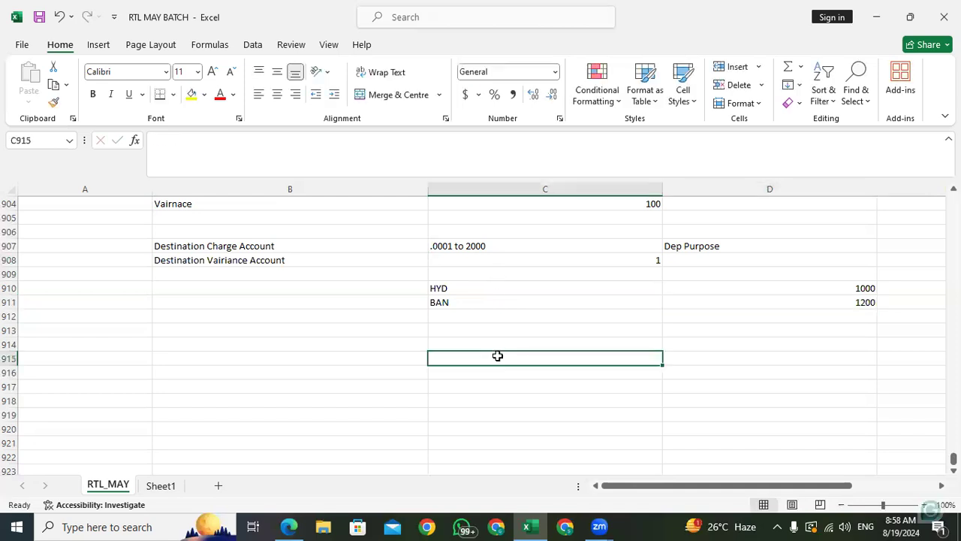
- Examine the HYD and BAN amounts in rows 910 and 911 in relation to the Destination Vairiance Account
left_click(476, 329)
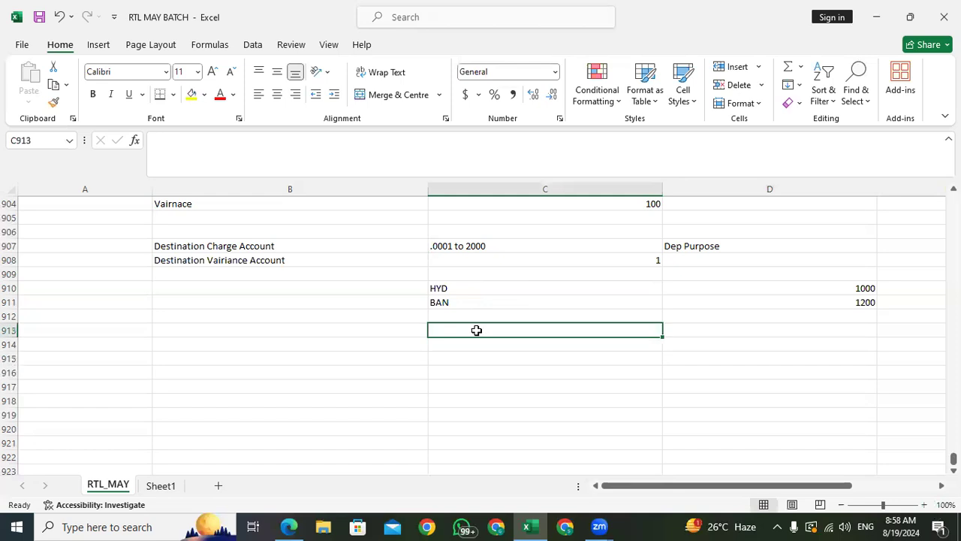
left_click(826, 289)
left_click(831, 328)
left_click(455, 285)
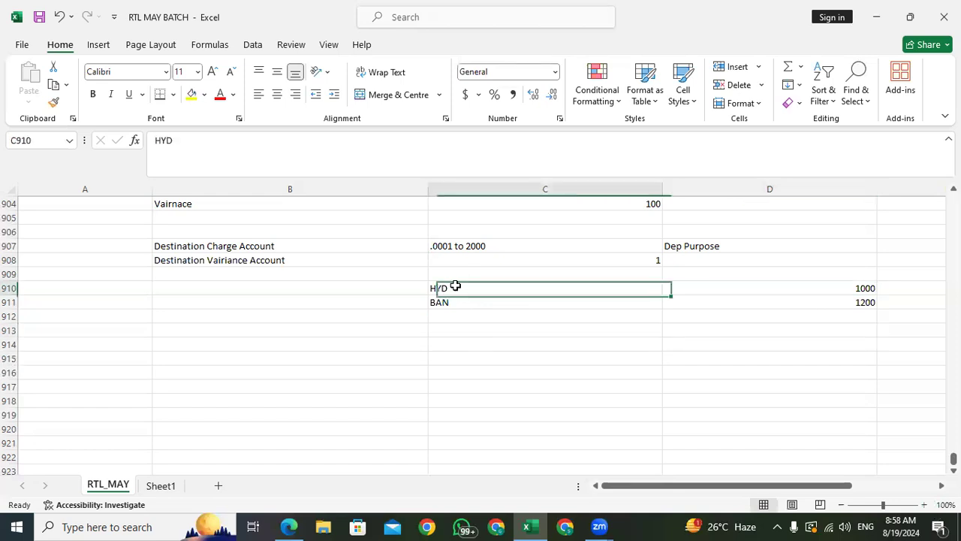
left_click(846, 283)
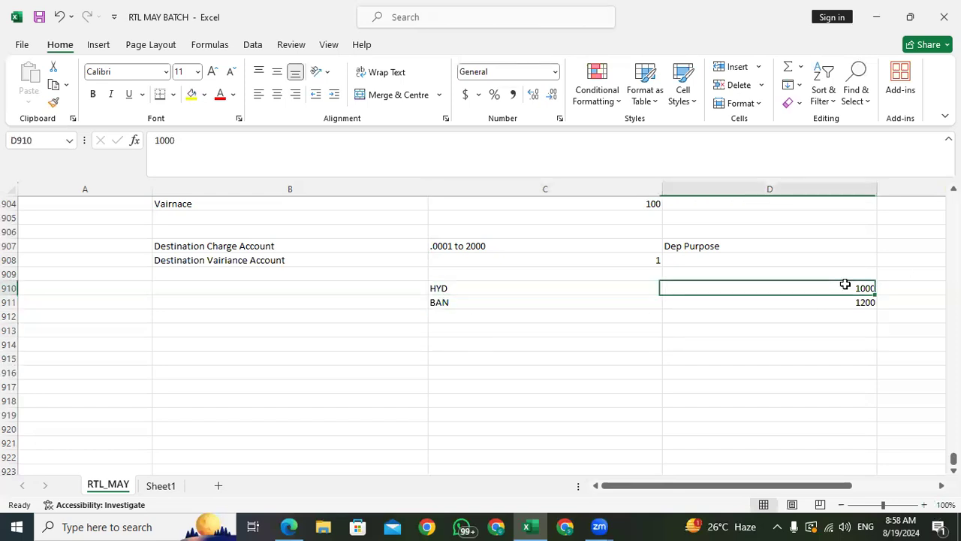
left_click(837, 301)
left_click(814, 288)
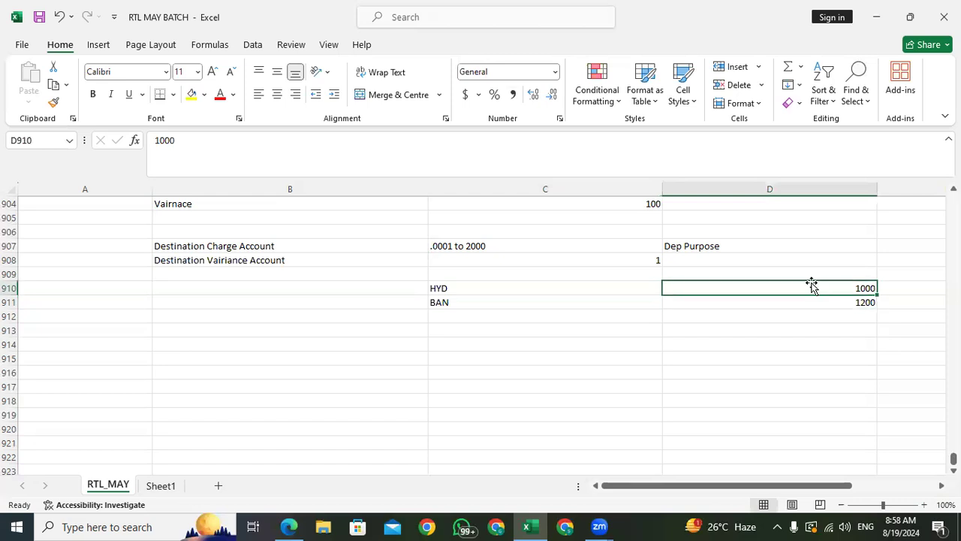
left_click(816, 330)
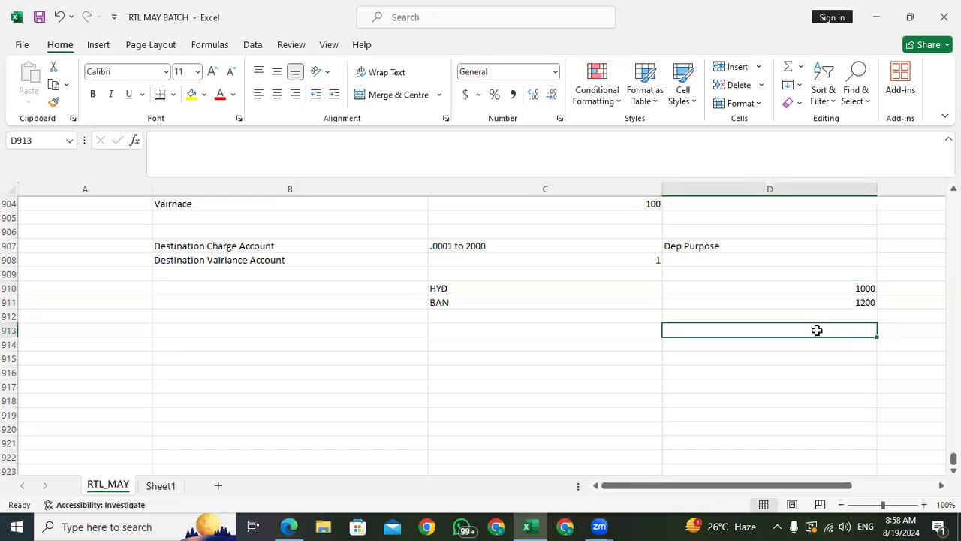
left_click(242, 260)
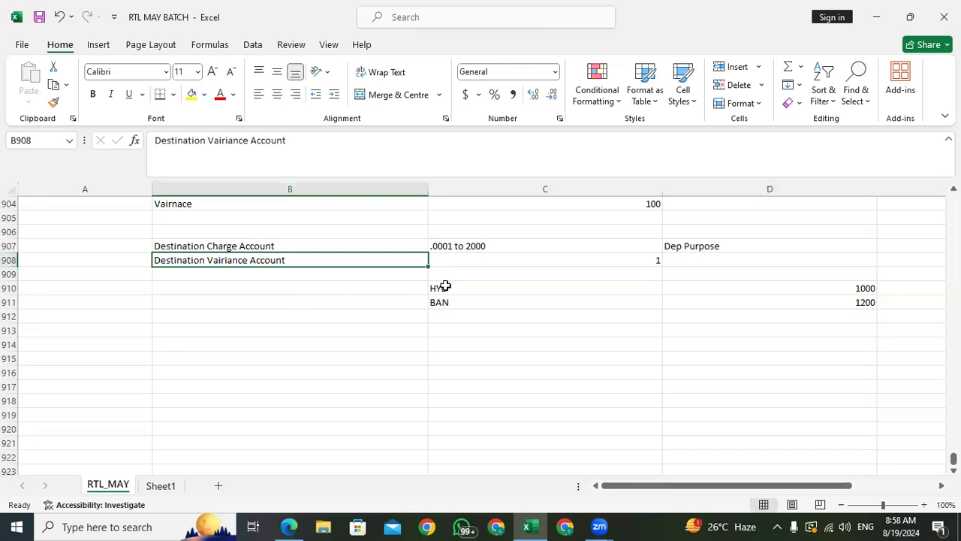
left_click(225, 289)
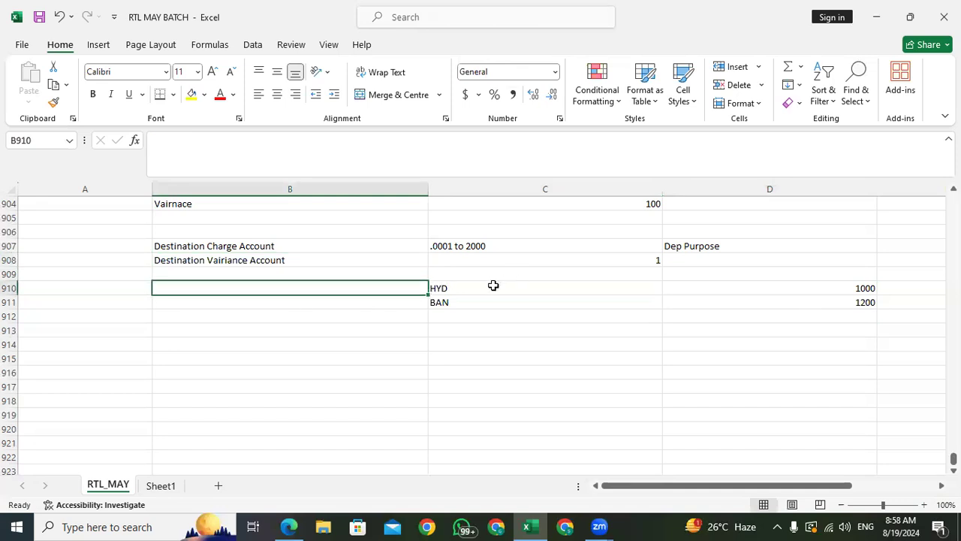
left_click(455, 287)
left_click(453, 300)
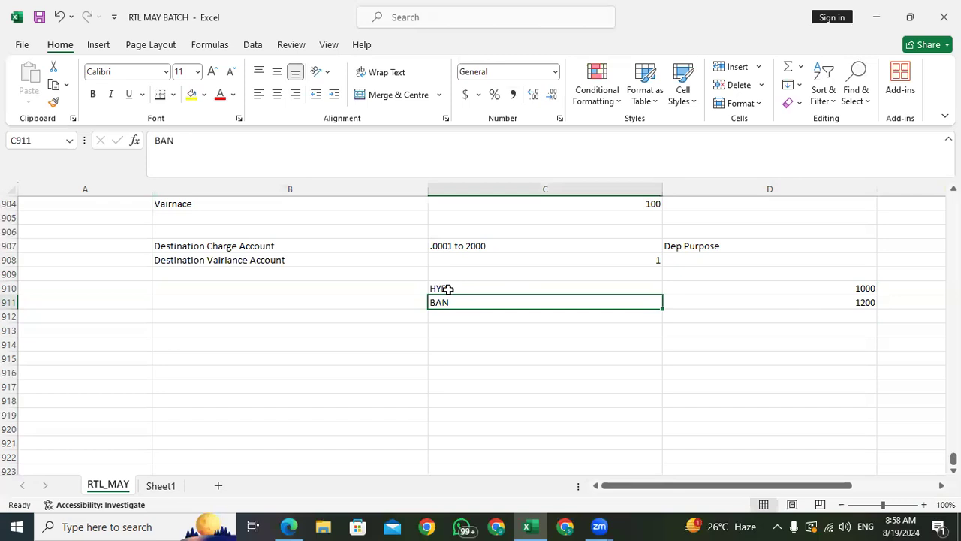
left_click(453, 287)
left_click(854, 288)
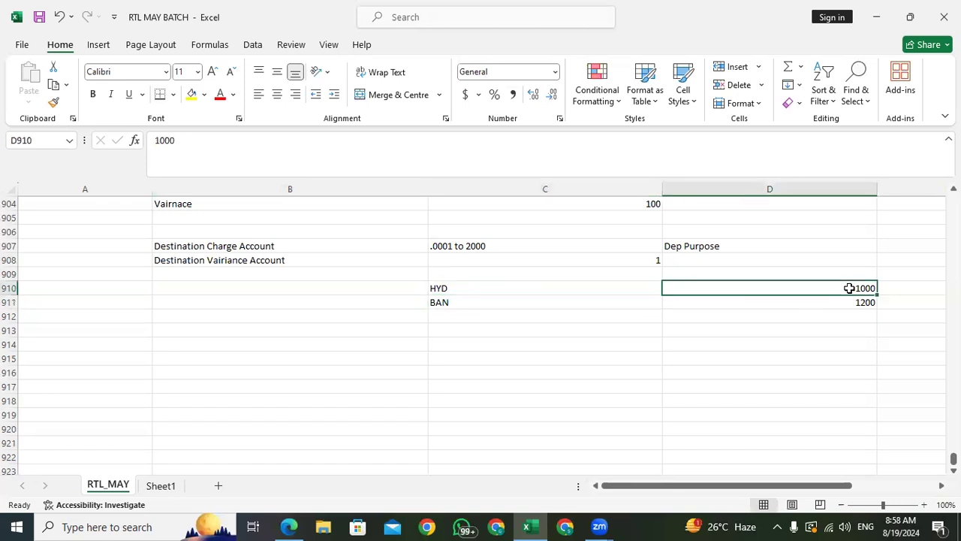
left_click(853, 305)
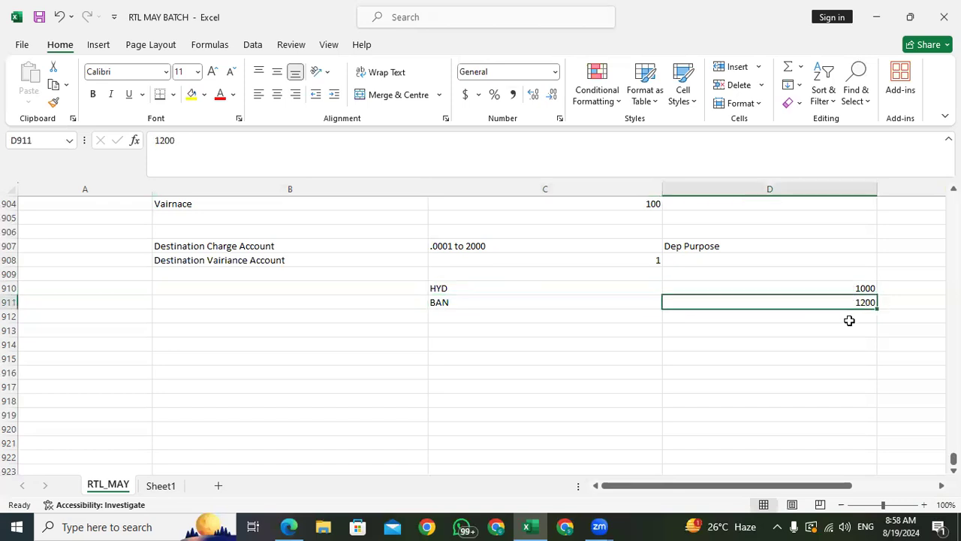
left_click(850, 321)
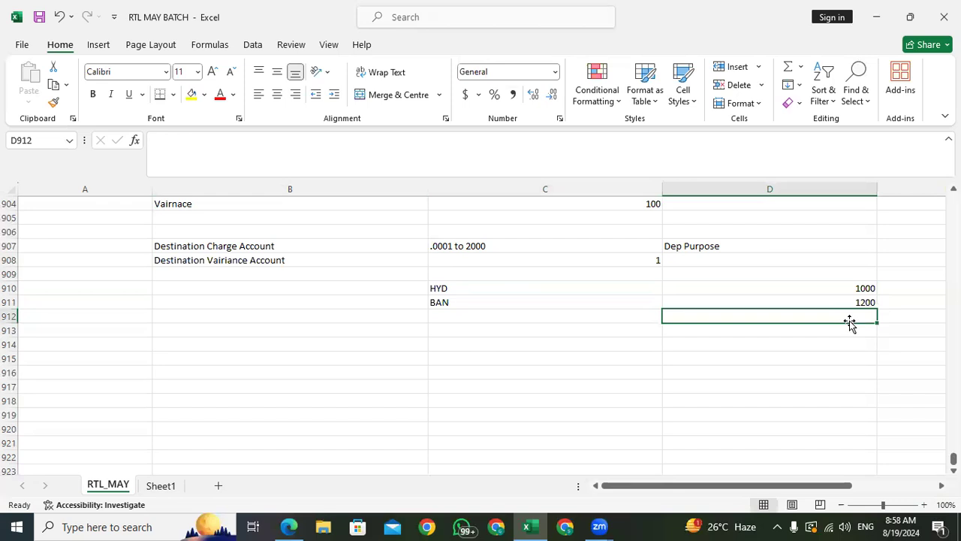
left_click(262, 260)
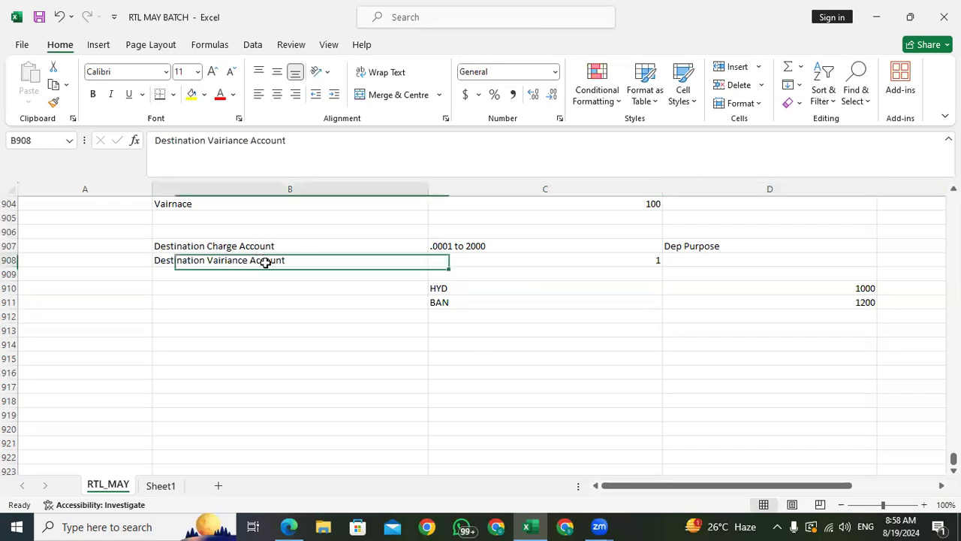
- Review the list of account rule setup tasks under Configuration for Procurement Transaction Accounting alongside the destination account notes
left_click(857, 286)
left_click(834, 320)
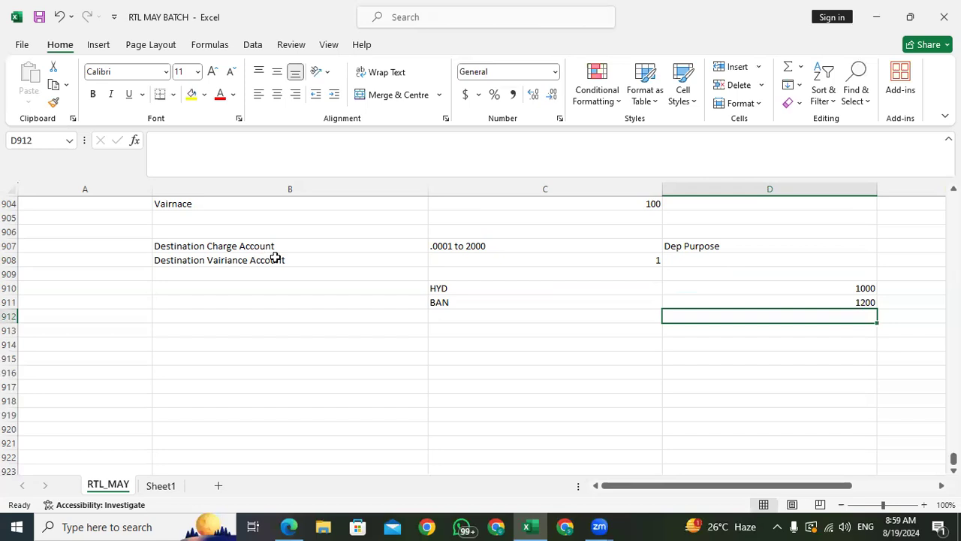
scroll(304, 342, "up", 5)
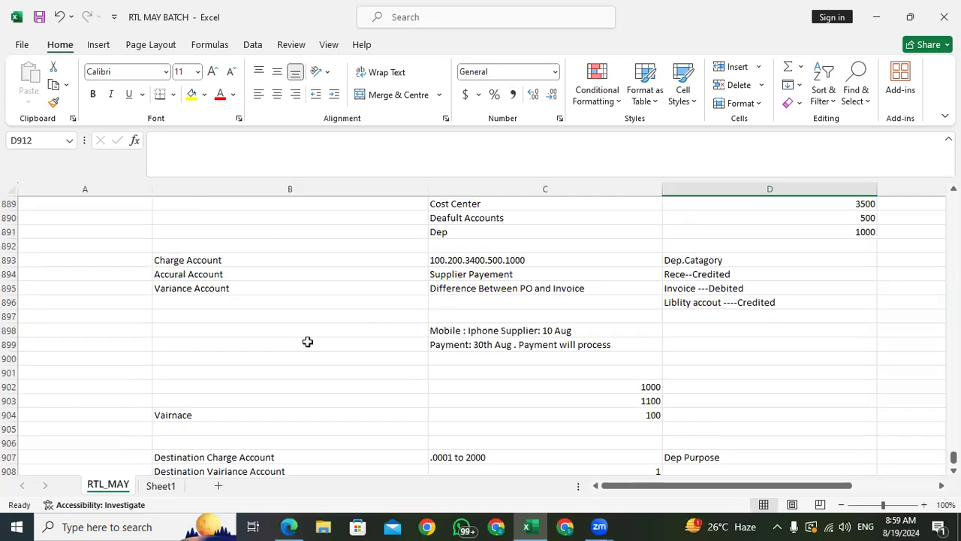
scroll(307, 342, "up", 5)
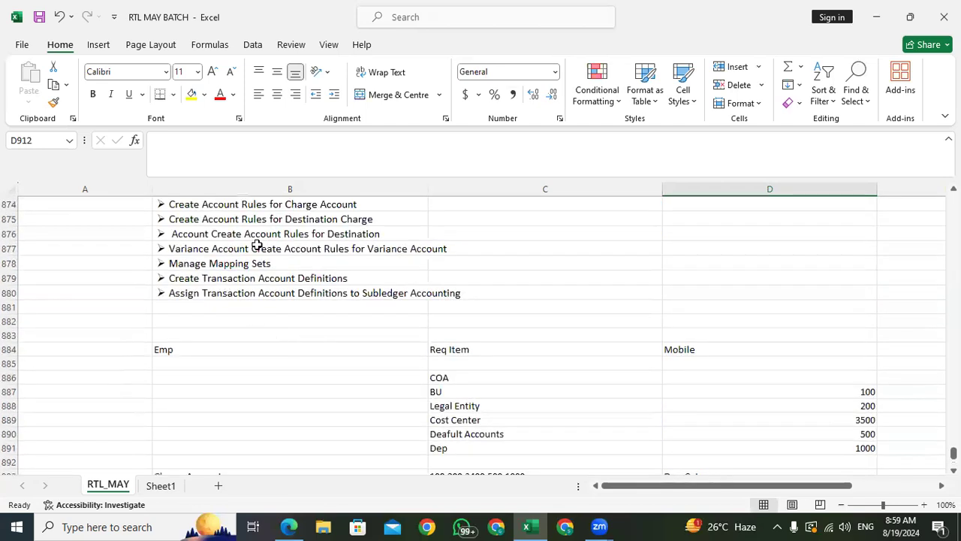
scroll(275, 300, "up", 5)
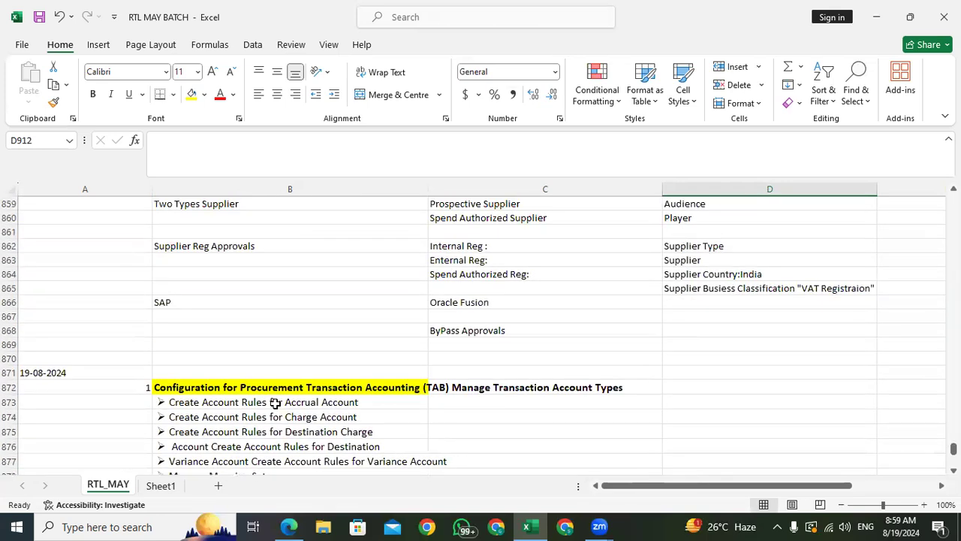
left_click(275, 398)
scroll(275, 398, "down", 5)
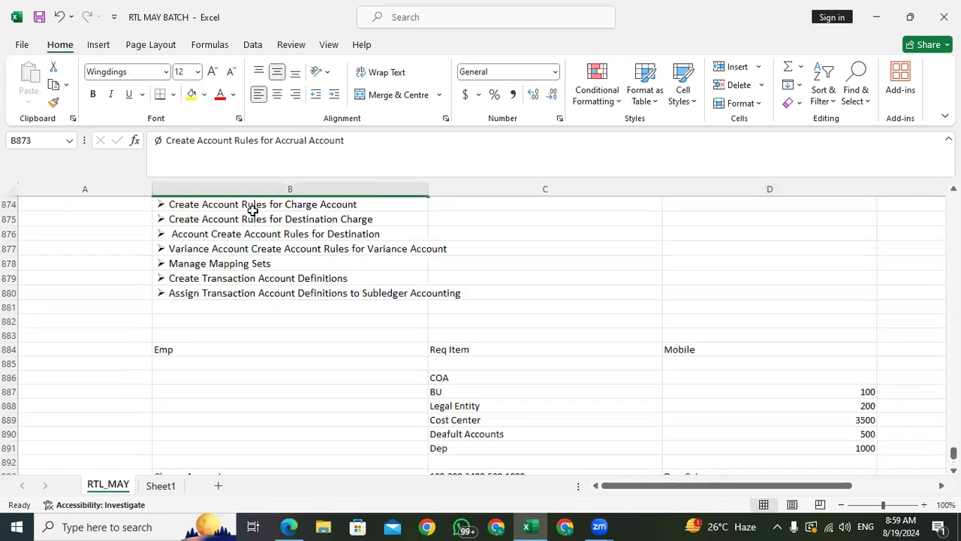
scroll(549, 406, "down", 10)
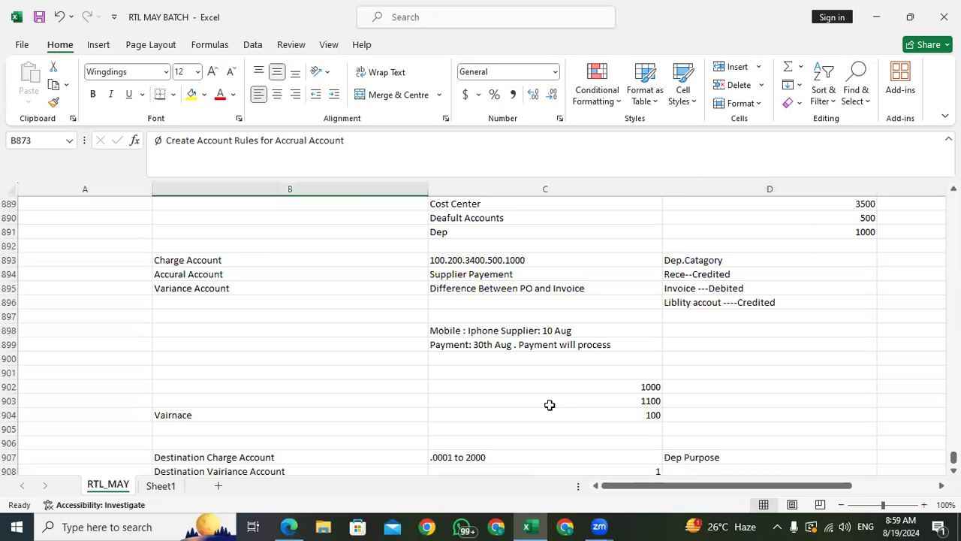
- Compare the Charge Account notes in row 893 with the Destination Charge and Destination Vairiance Account entries in rows 907 and 908
left_click(286, 356)
left_click(193, 314)
left_click(133, 329)
left_click(199, 328)
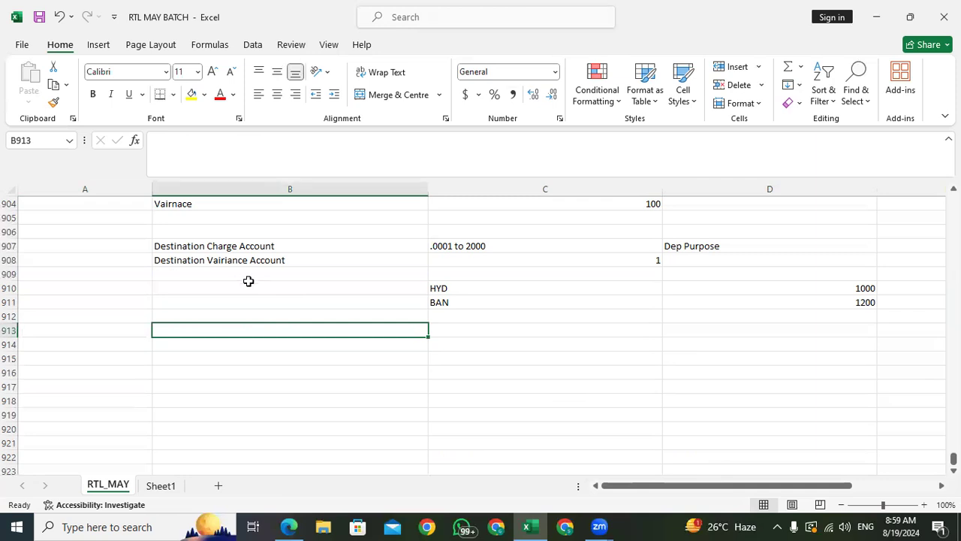
scroll(195, 260, "up", 5)
left_click(196, 261)
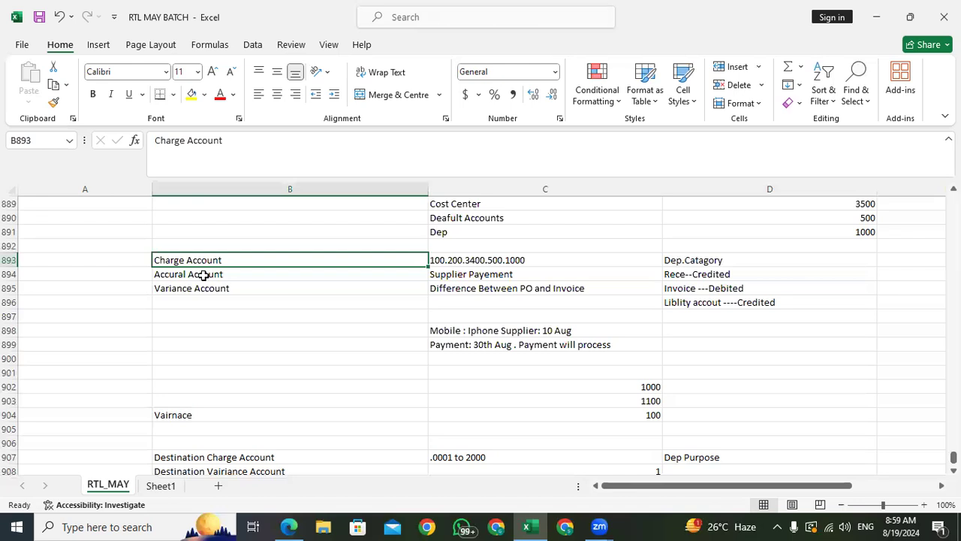
scroll(202, 275, "down", 5)
left_click(204, 249)
left_click(218, 263)
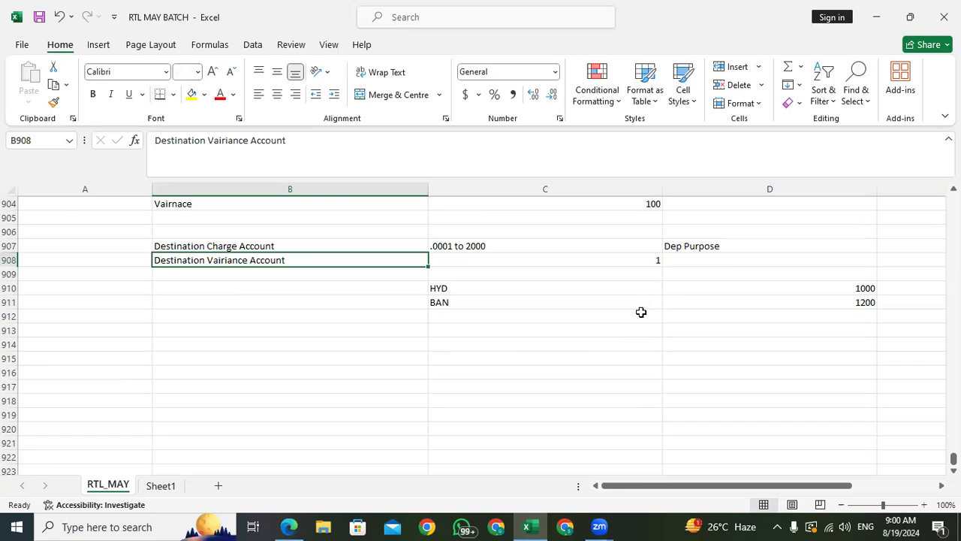
- Switch to the Oracle Purchase Orders page in the Edge browser and open Manage Orders
left_click(289, 526)
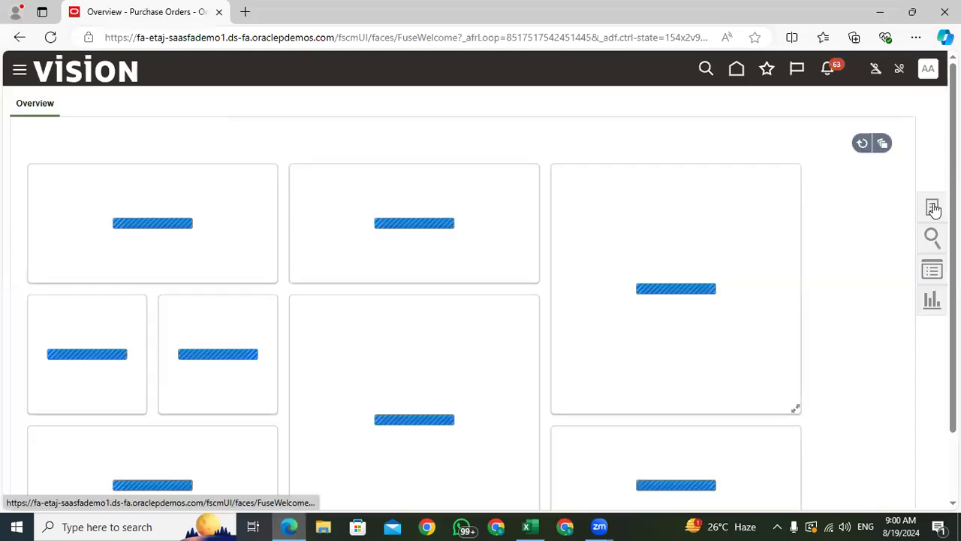
scroll(355, 363, "down", 1)
scroll(668, 355, "up", 2)
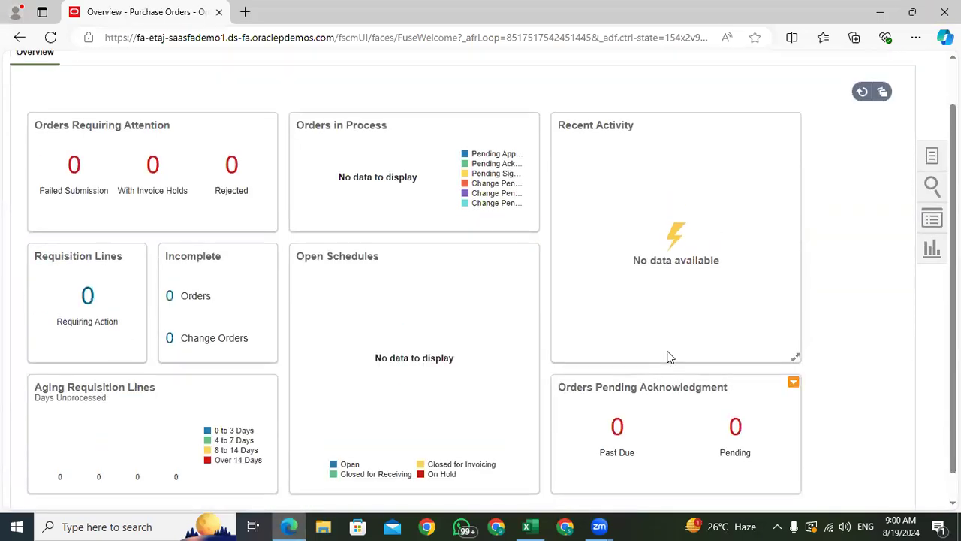
left_click(932, 208)
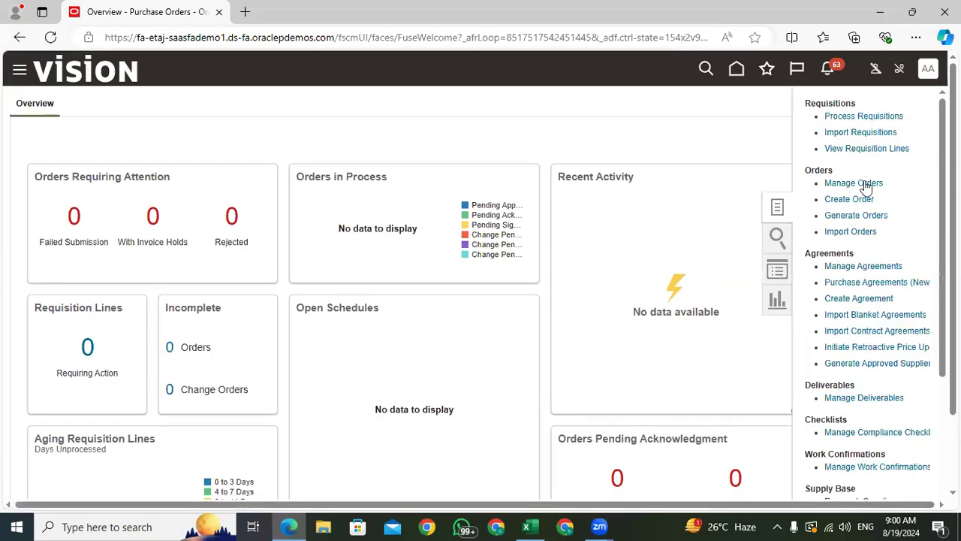
left_click(882, 283)
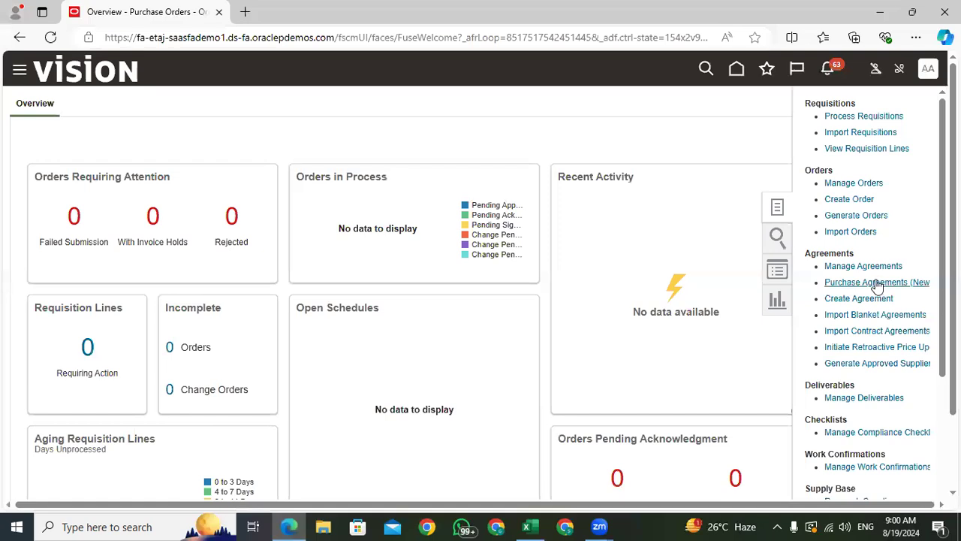
- Clear the Buyer criterion and change the order search to advanced mode
left_click(240, 351)
left_click_drag(240, 351, 192, 364)
key("BackSpace")
left_click(593, 231)
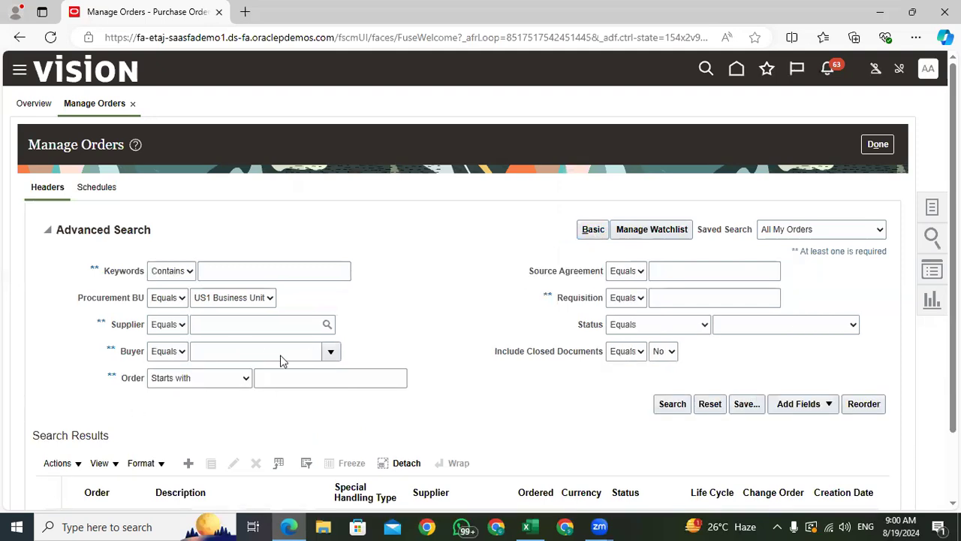
- Search for orders with the Order criterion set to Does not contain 1213
left_click(197, 380)
left_click(182, 337)
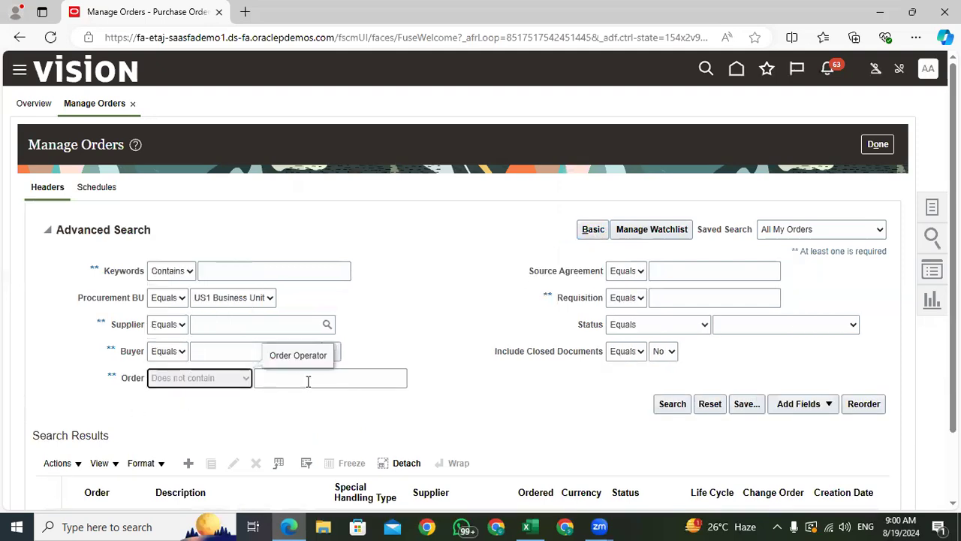
left_click(306, 380)
type("1213")
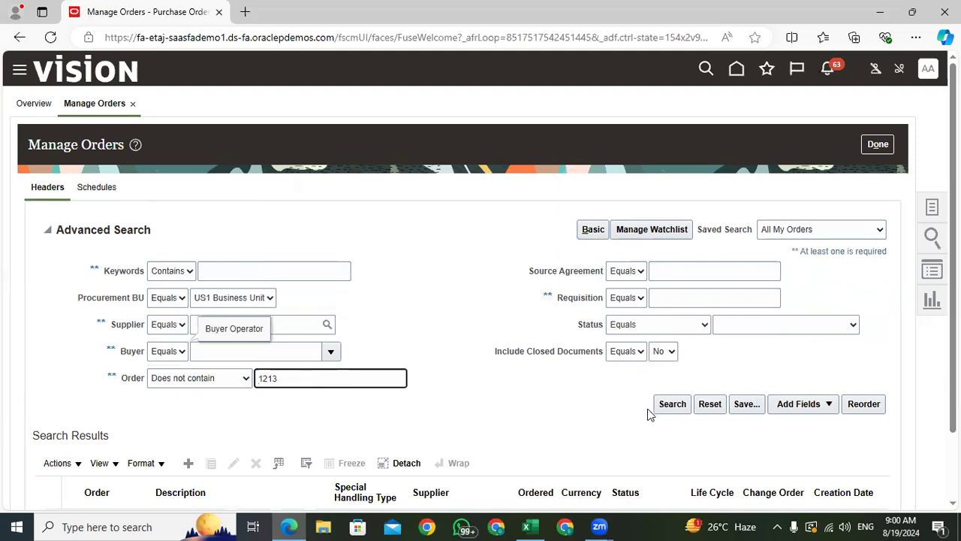
double_click(672, 403)
key("Caps_Lock")
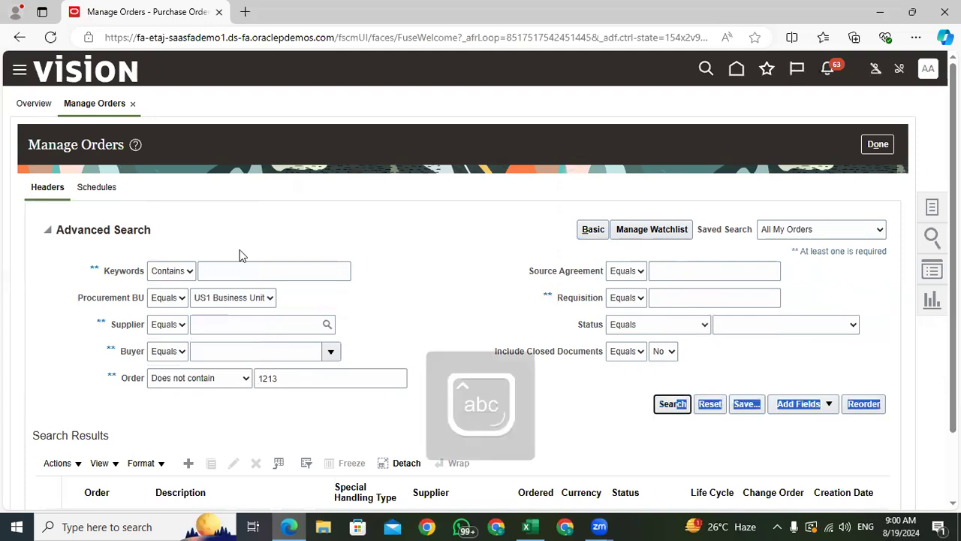
scroll(415, 213, "down", 2)
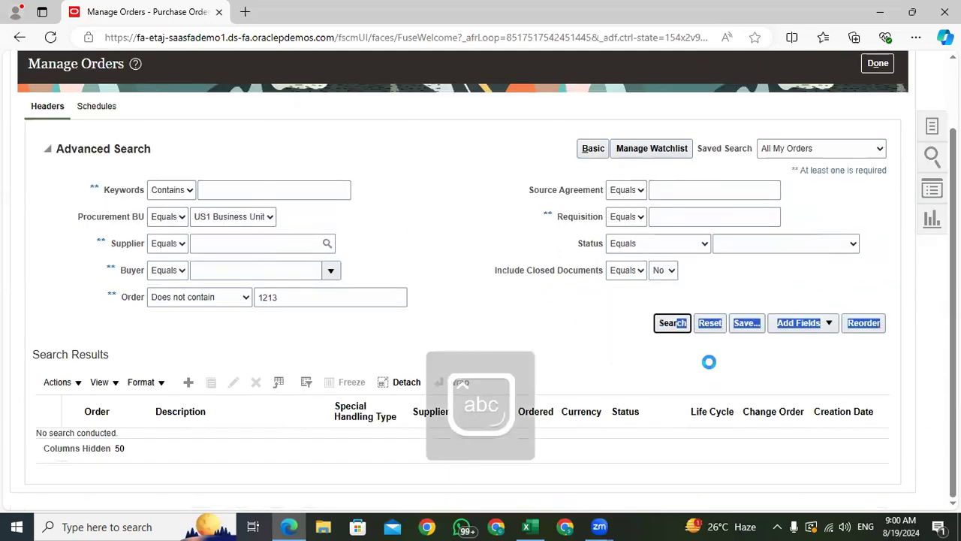
left_click_drag(532, 169, 558, 146)
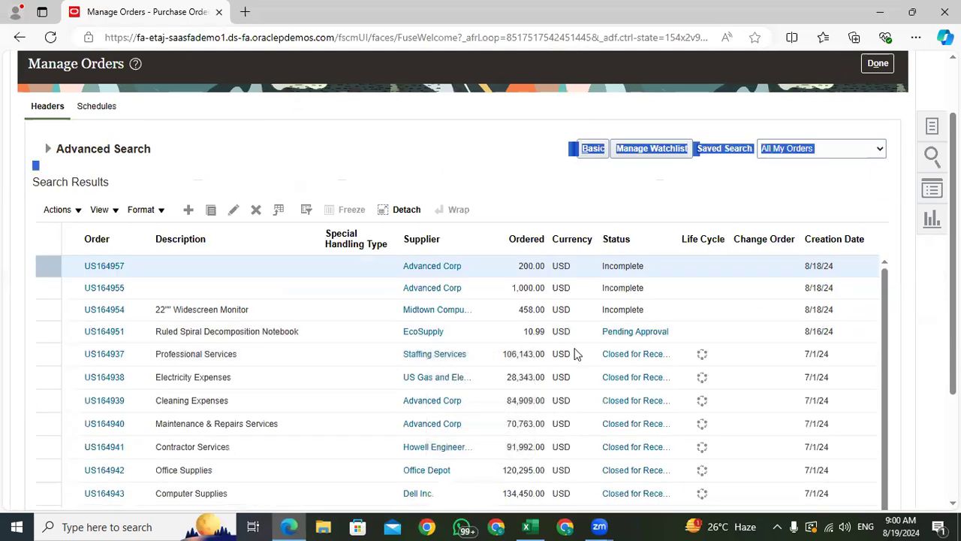
- Open the Professional Services purchase order from Staffing Services and show all columns in its Distributions table
left_click(114, 354)
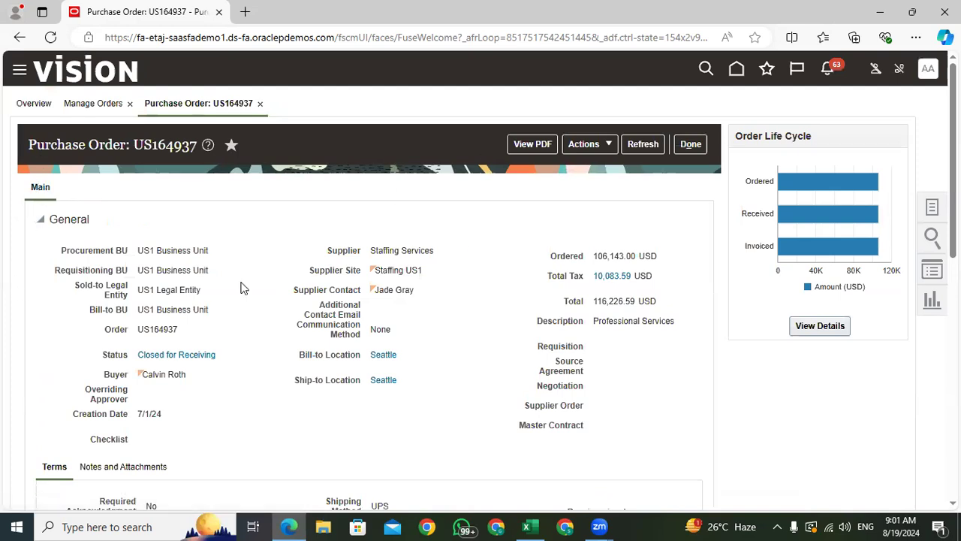
scroll(368, 328, "down", 10)
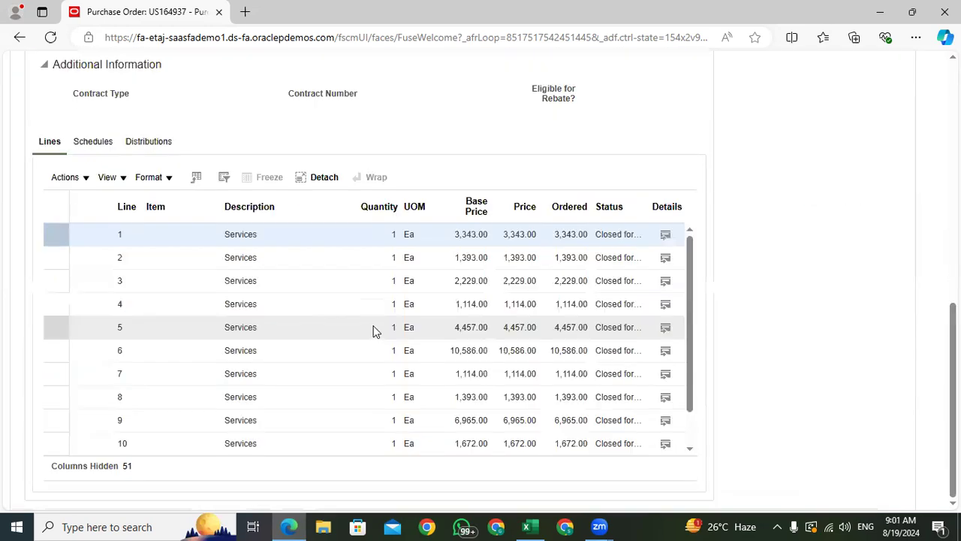
left_click(146, 142)
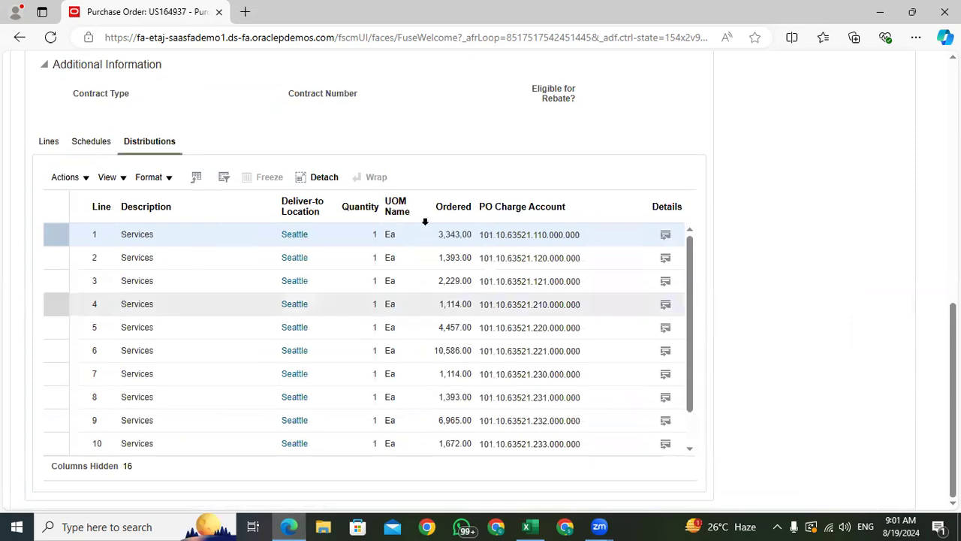
left_click(117, 178)
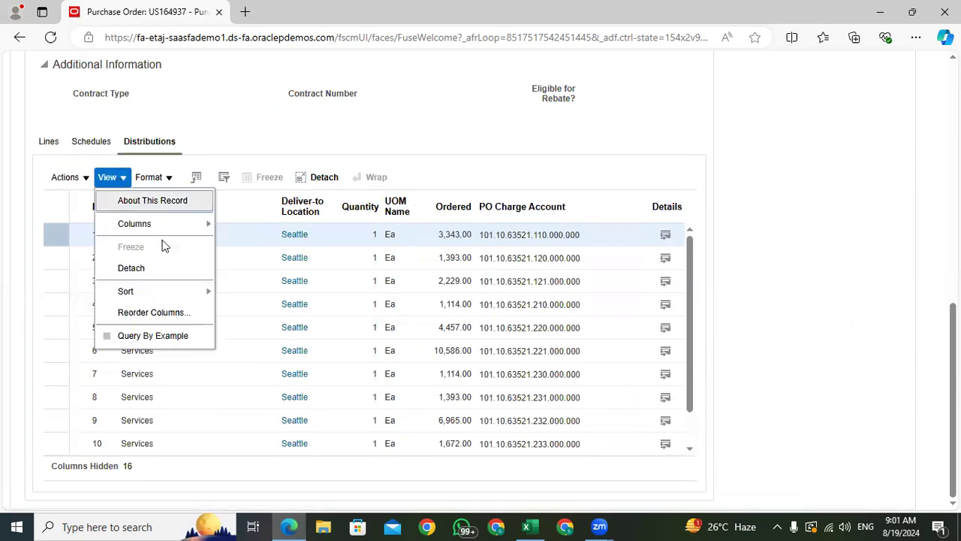
mouse_move(165, 225)
left_click(250, 237)
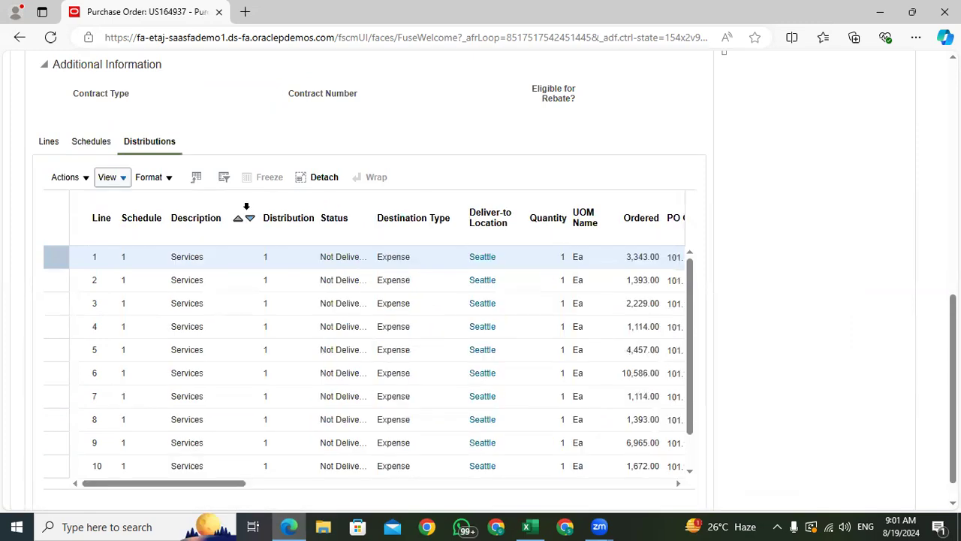
- Examine the segment details of the PO Charge, PO Variance and PO Accrual accounts in the distribution lines
scroll(277, 160, "down", 1)
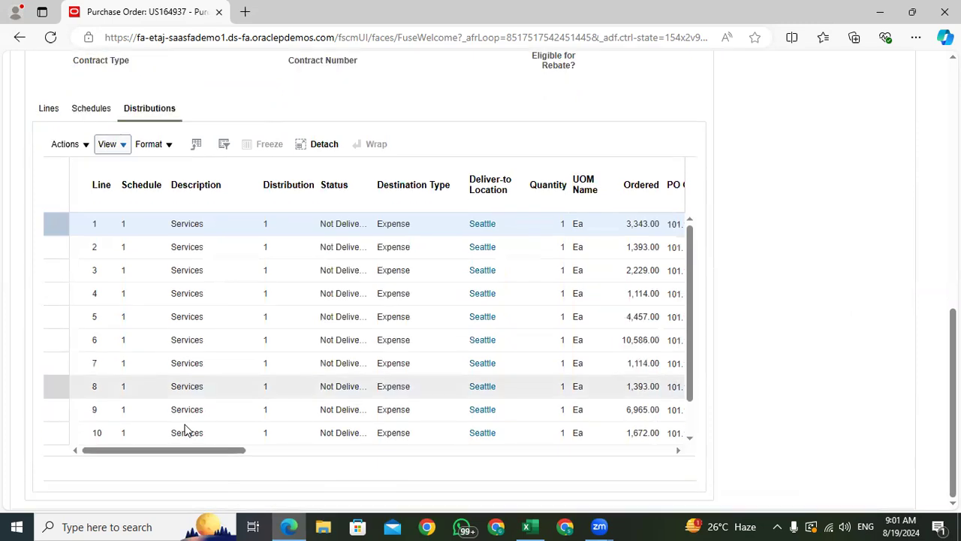
left_click_drag(180, 449, 293, 463)
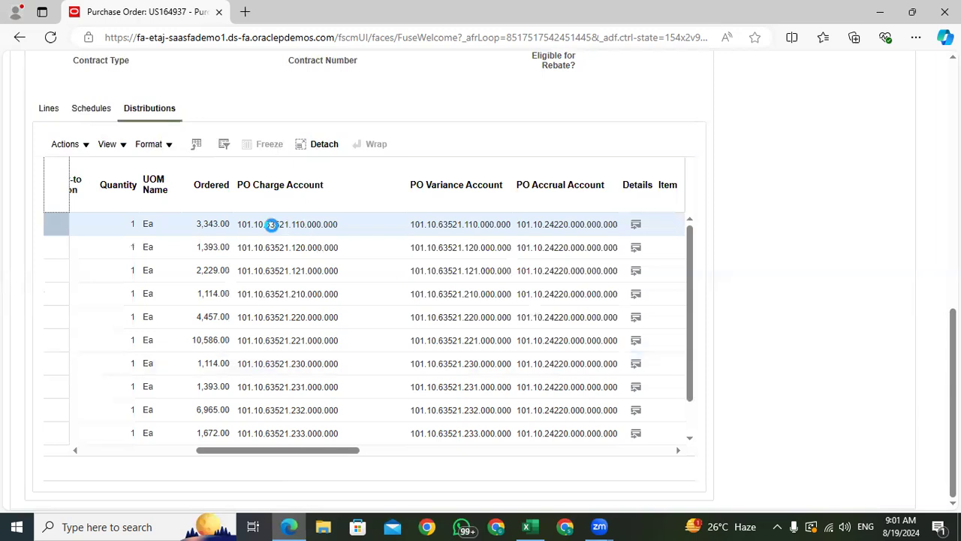
left_click(271, 225)
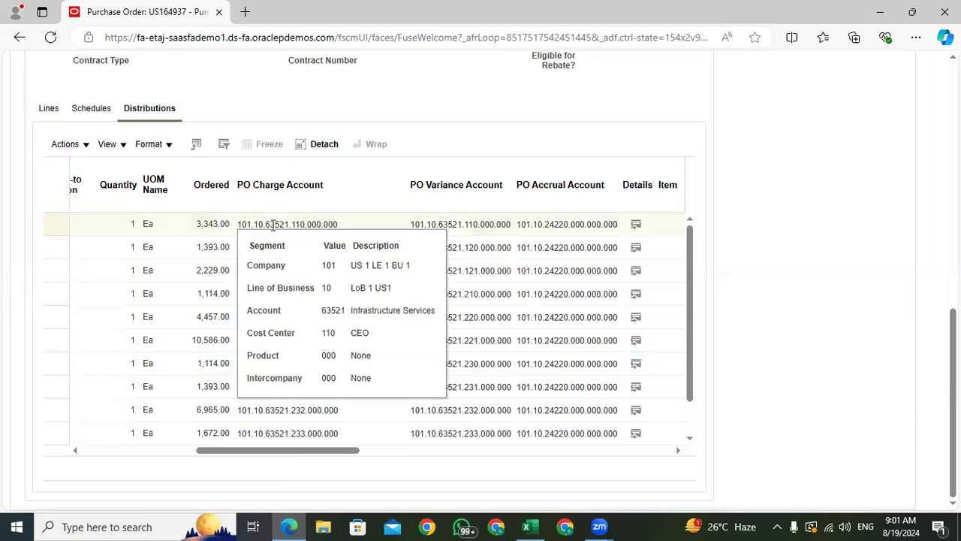
left_click(271, 188)
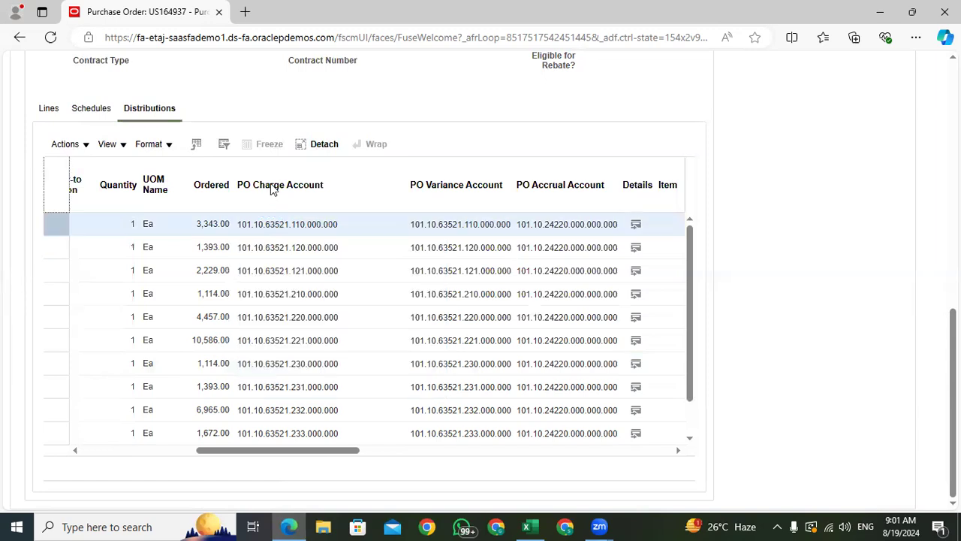
left_click(471, 222)
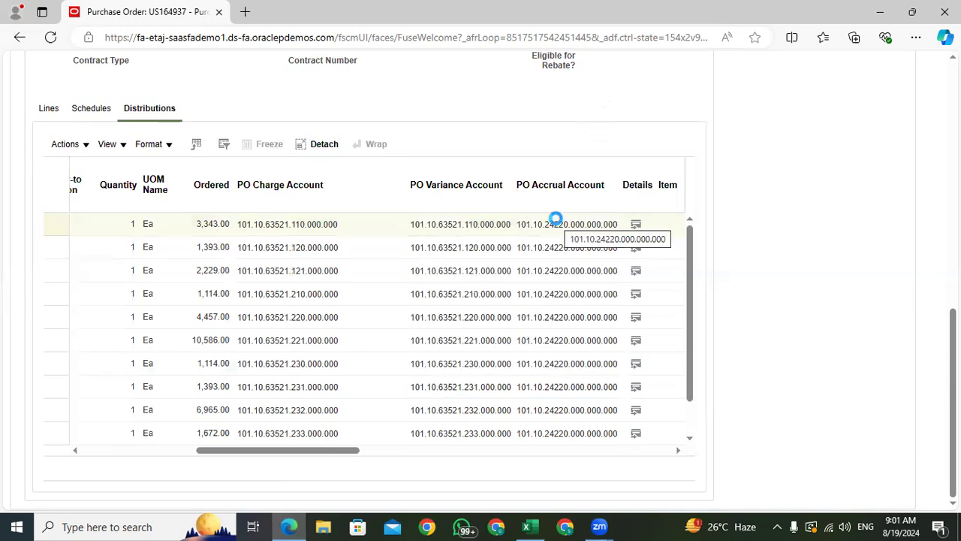
mouse_move(555, 219)
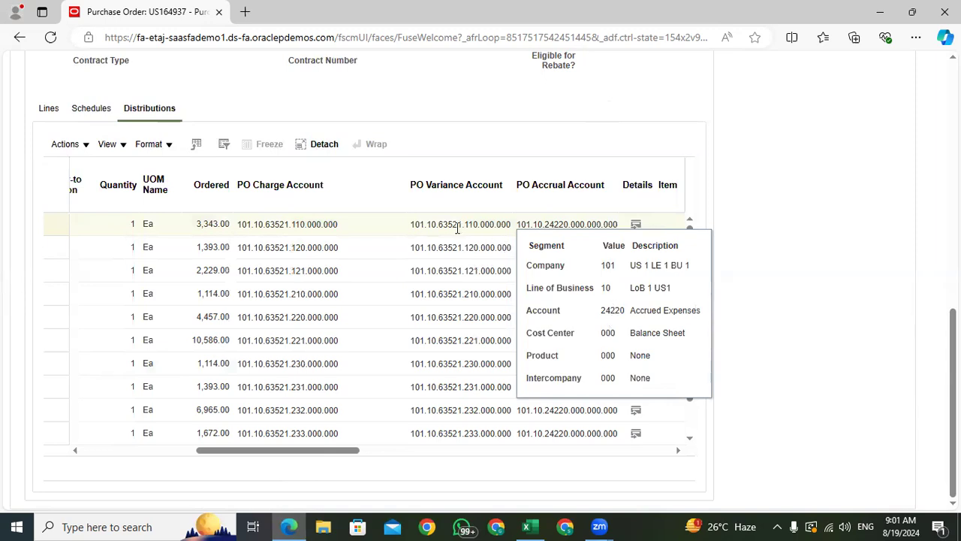
mouse_move(442, 244)
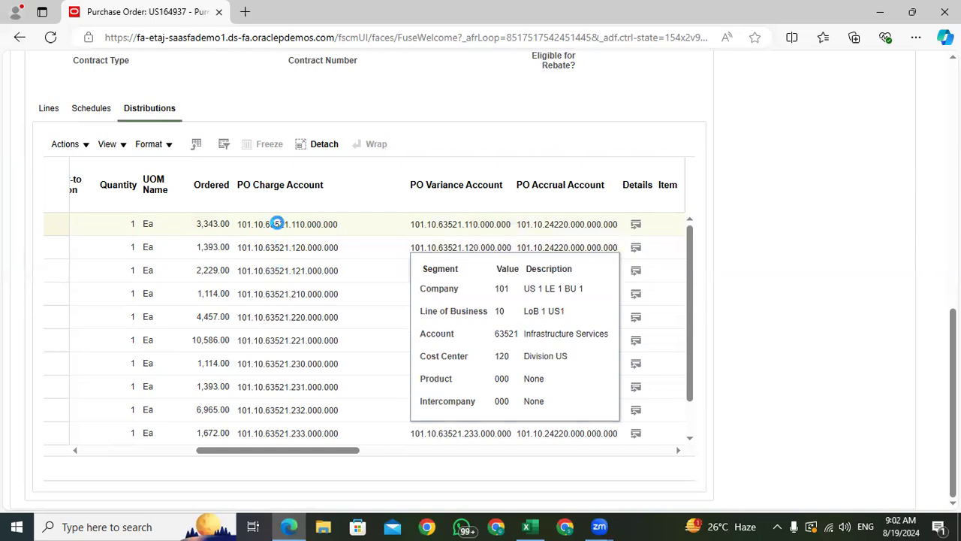
- Examine the Account segment in the first distribution line's PO Charge Account details, highlighting its value
mouse_move(278, 224)
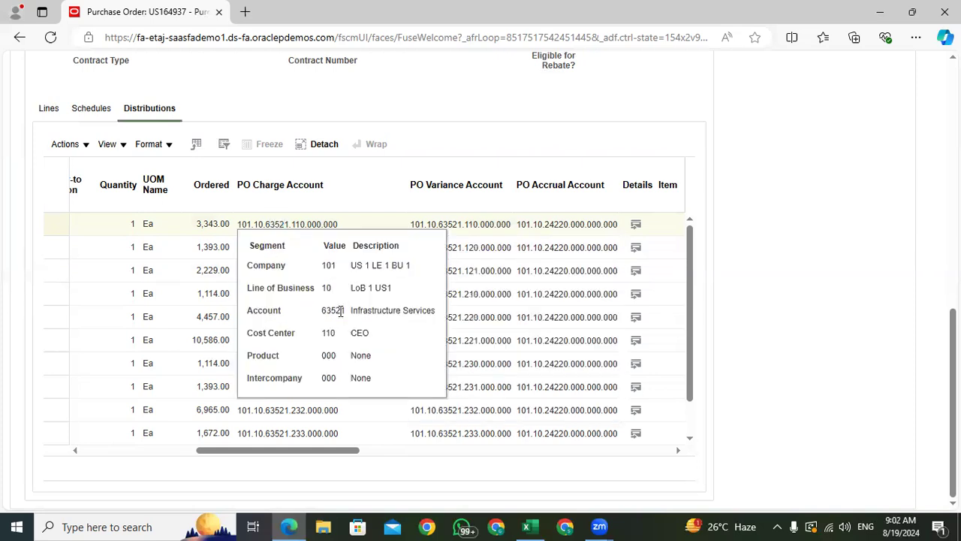
left_click_drag(341, 310, 321, 311)
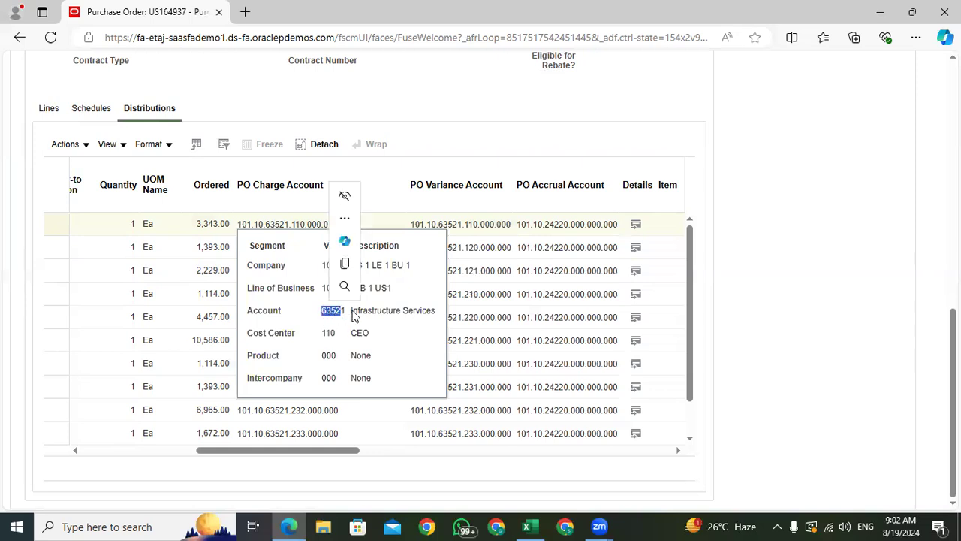
left_click(348, 312)
double_click(330, 310)
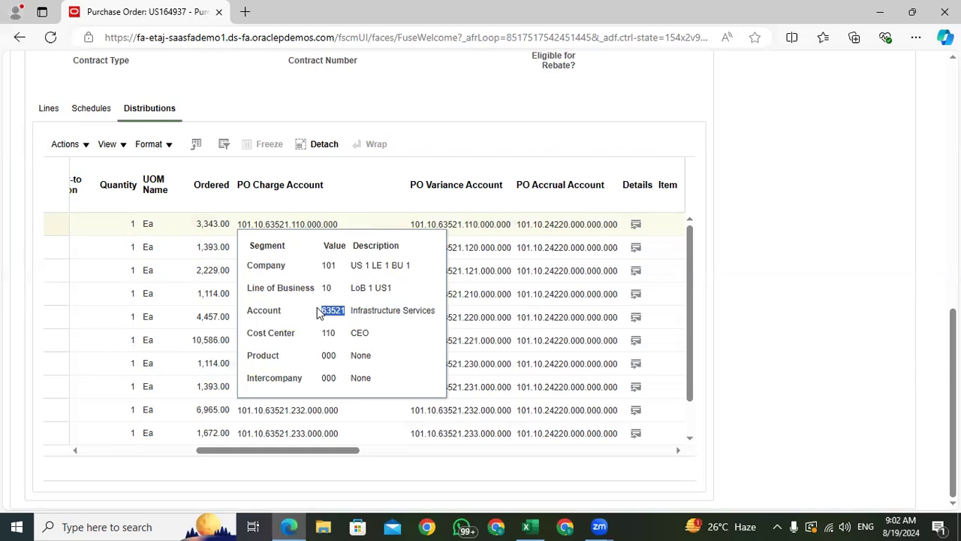
left_click_drag(317, 310, 316, 299)
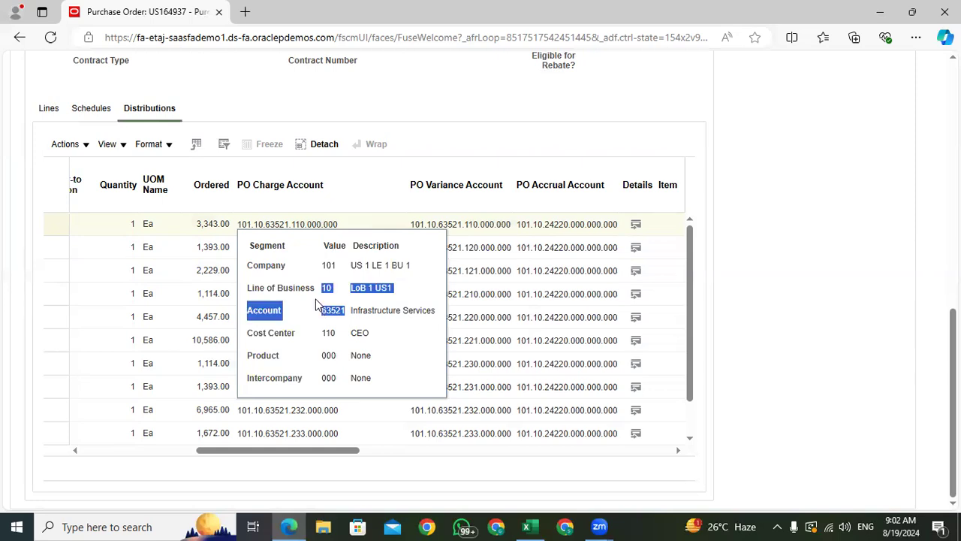
- Examine the Cost Center segment of the first distribution line's PO Charge Account, highlighting its value
left_click(497, 121)
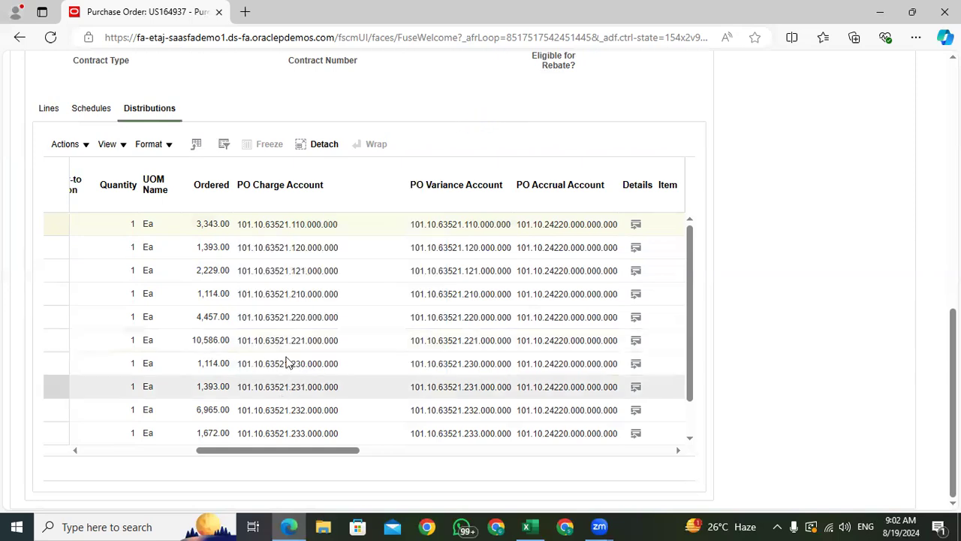
left_click(297, 225)
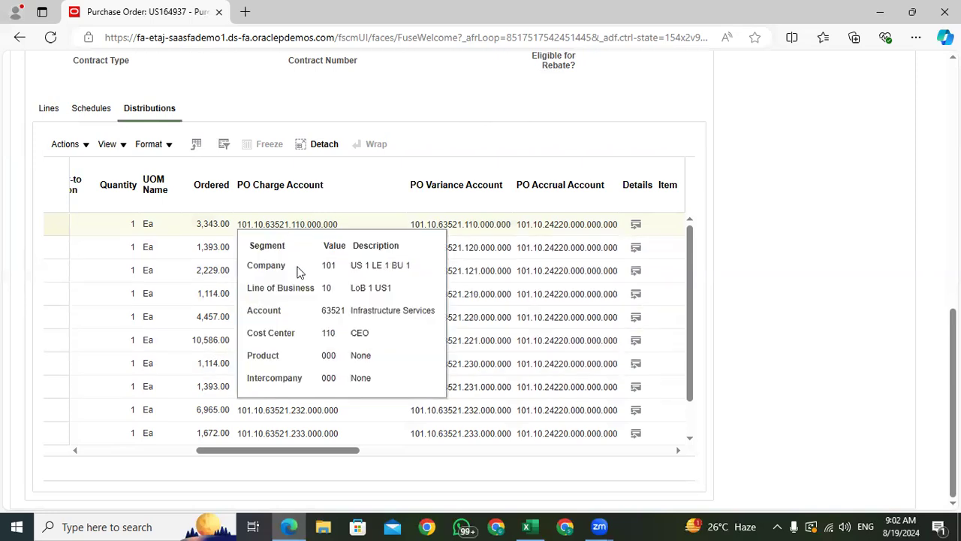
double_click(328, 335)
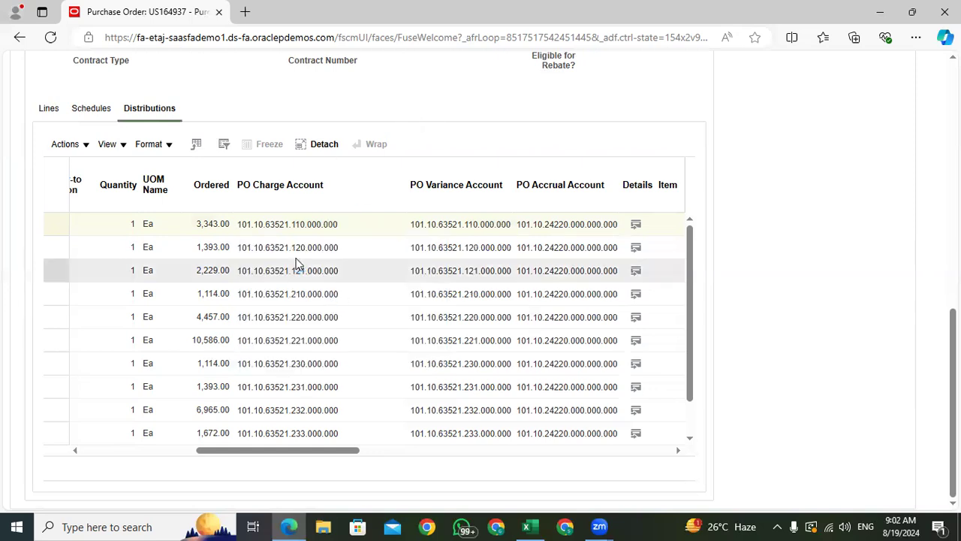
- Examine the third distribution line's PO Charge Account, highlighting the Company, Line of Business, Account and Cost Center values
left_click(295, 247)
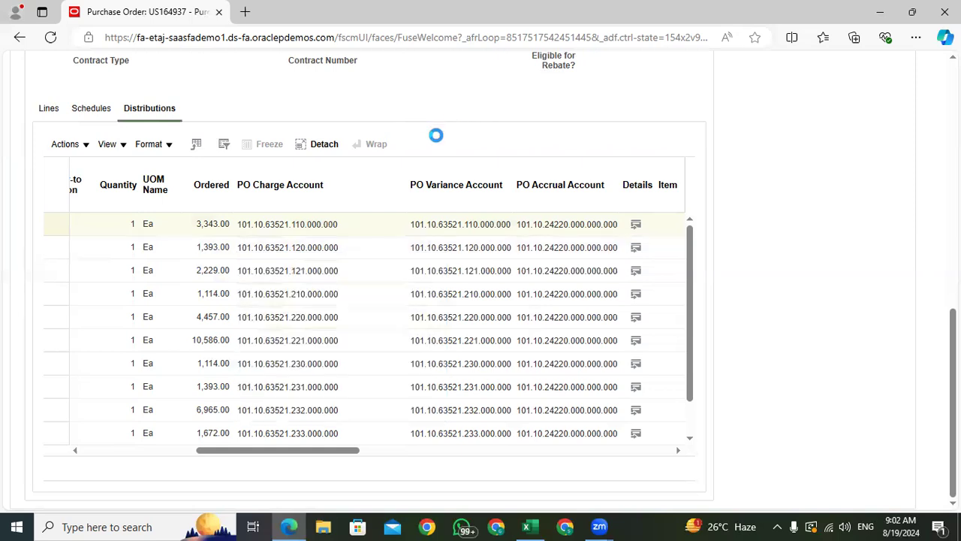
left_click(301, 269)
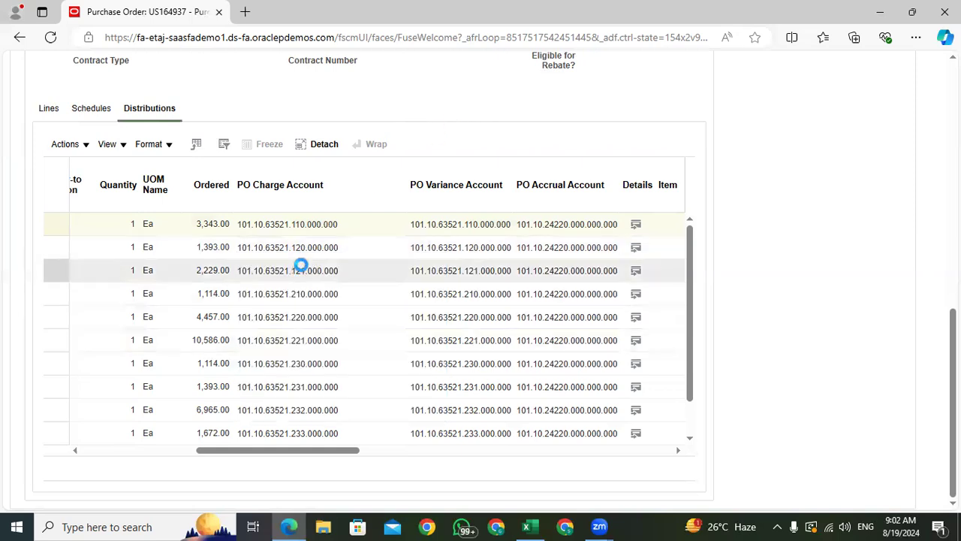
left_click_drag(407, 380, 341, 378)
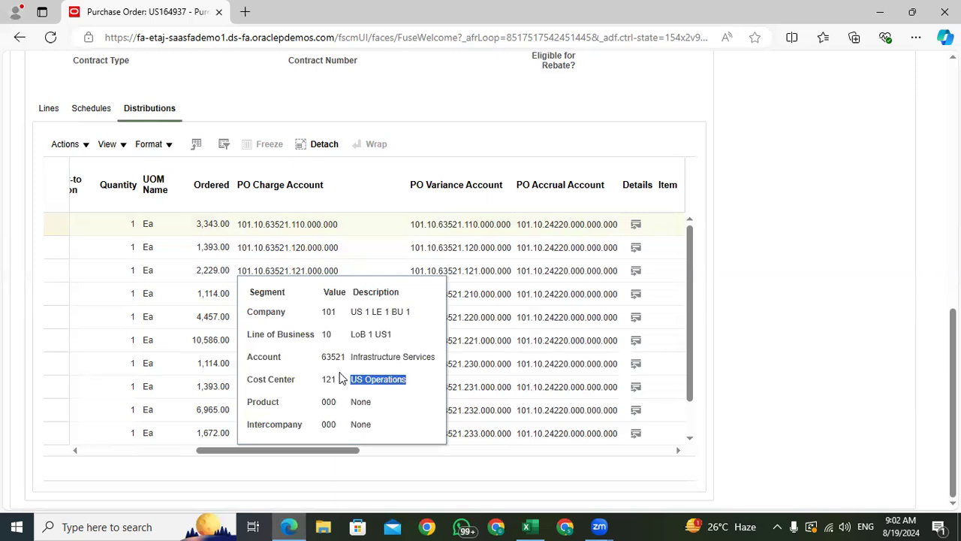
double_click(327, 311)
double_click(327, 335)
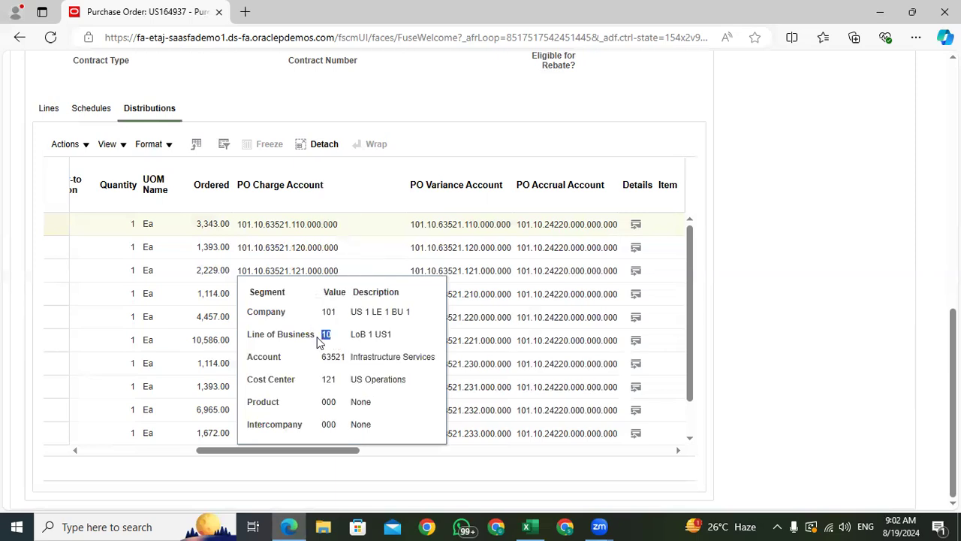
double_click(332, 357)
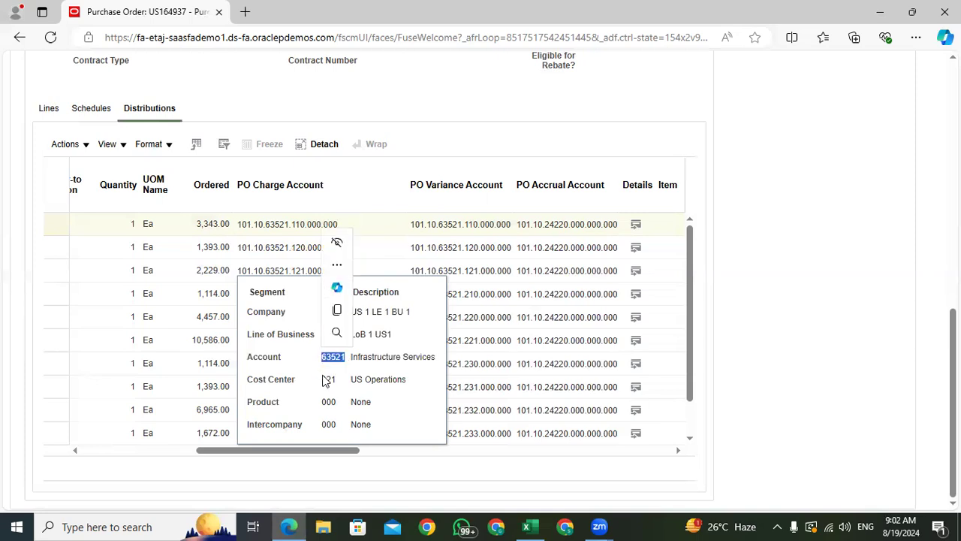
double_click(328, 380)
- Examine the segments of the second distribution line's PO Charge and PO Variance accounts, highlighting the variance account's Cost Center description
left_click(356, 249)
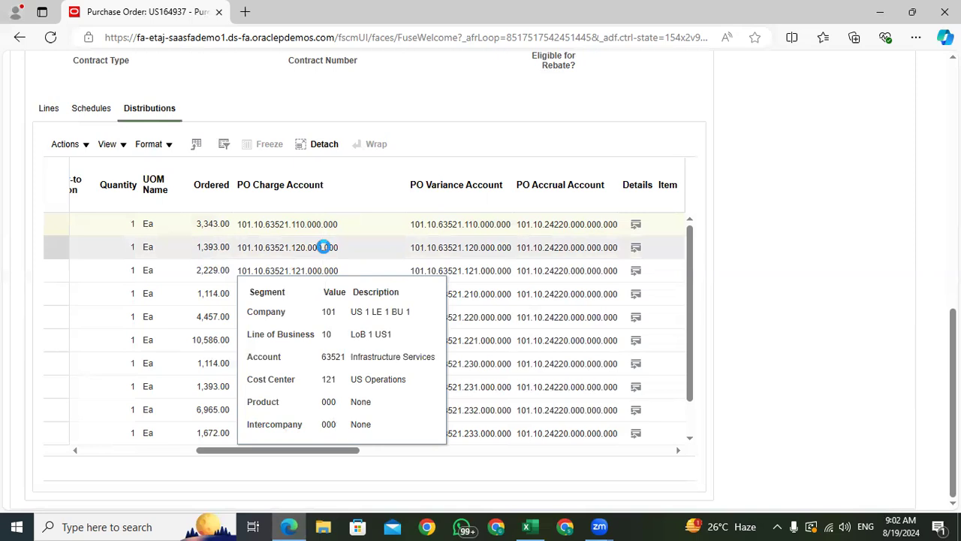
mouse_move(326, 247)
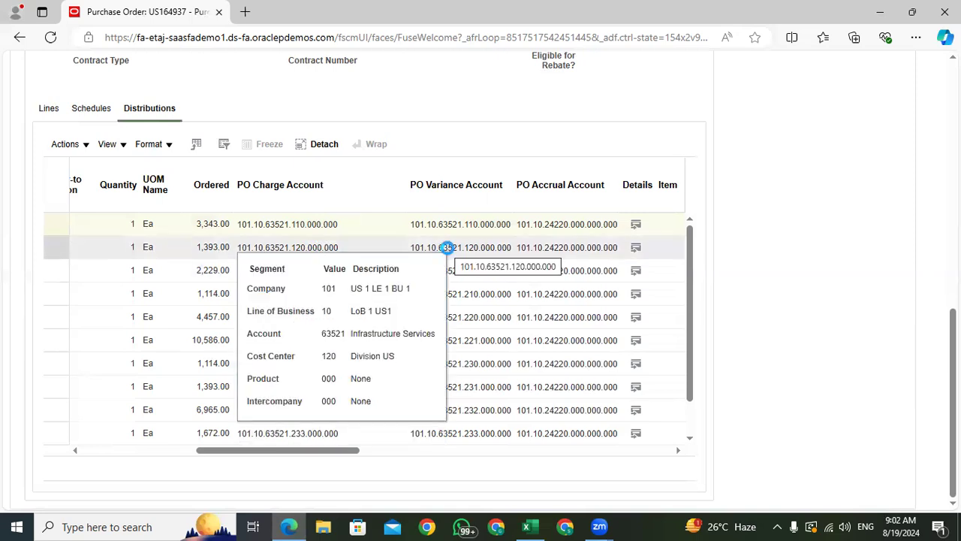
left_click_drag(575, 356, 525, 360)
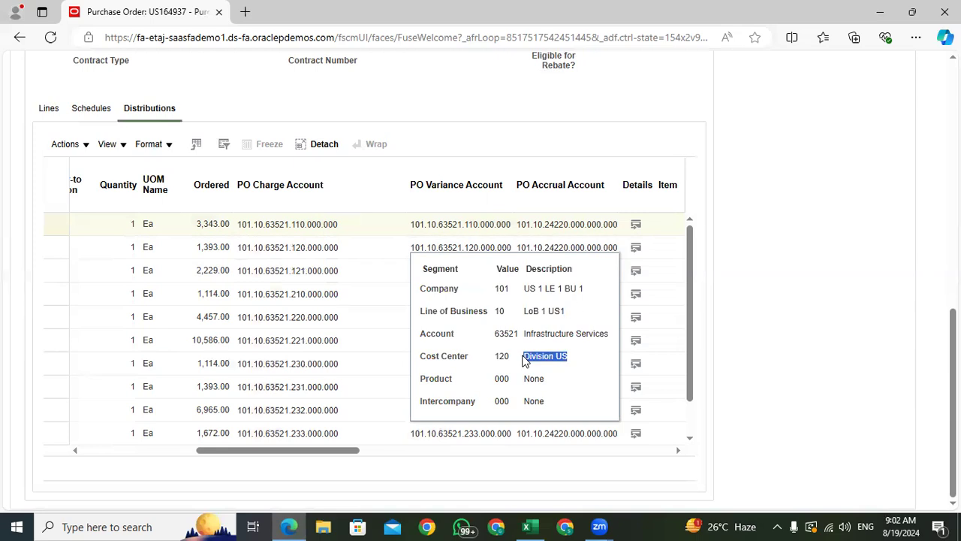
left_click(495, 106)
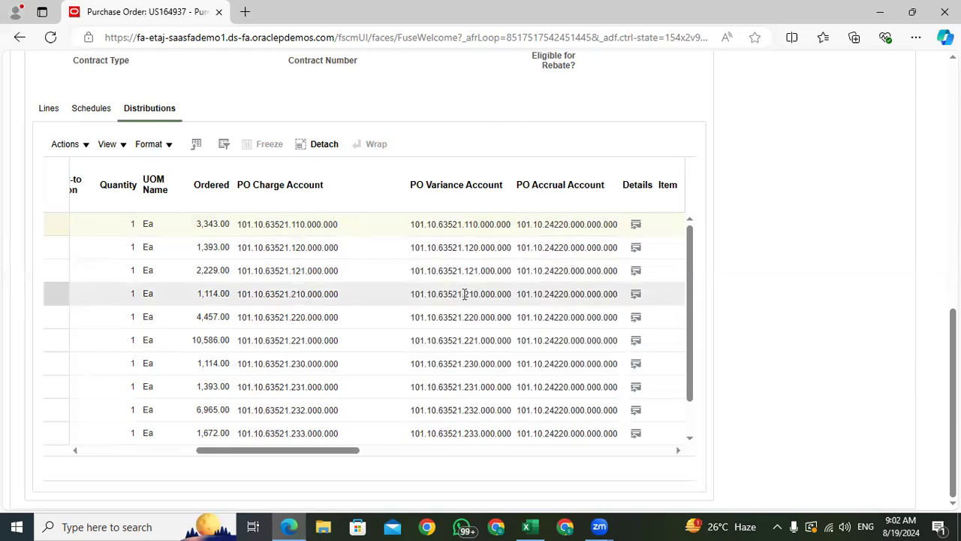
- Examine the fourth distribution line's PO Charge Account segments and highlight the Cost Center description
mouse_move(465, 293)
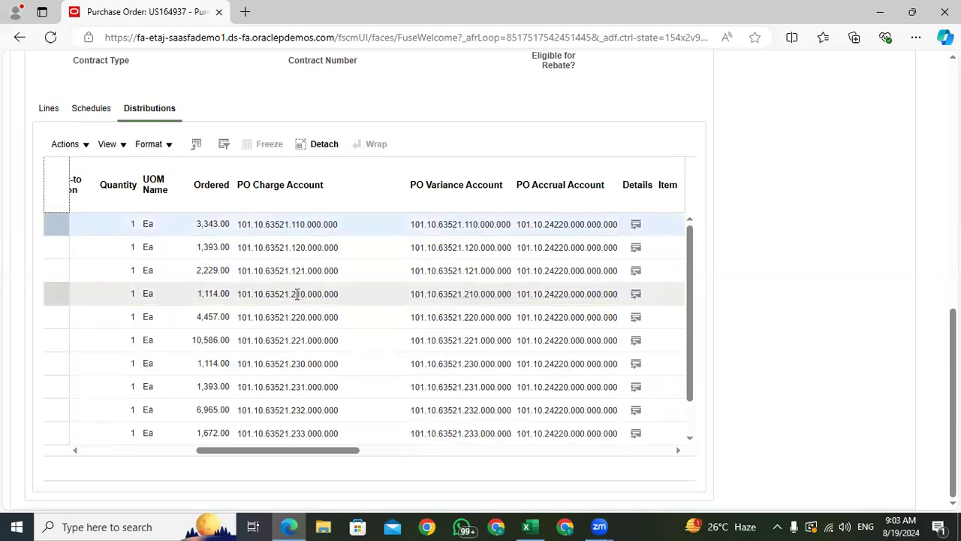
mouse_move(295, 293)
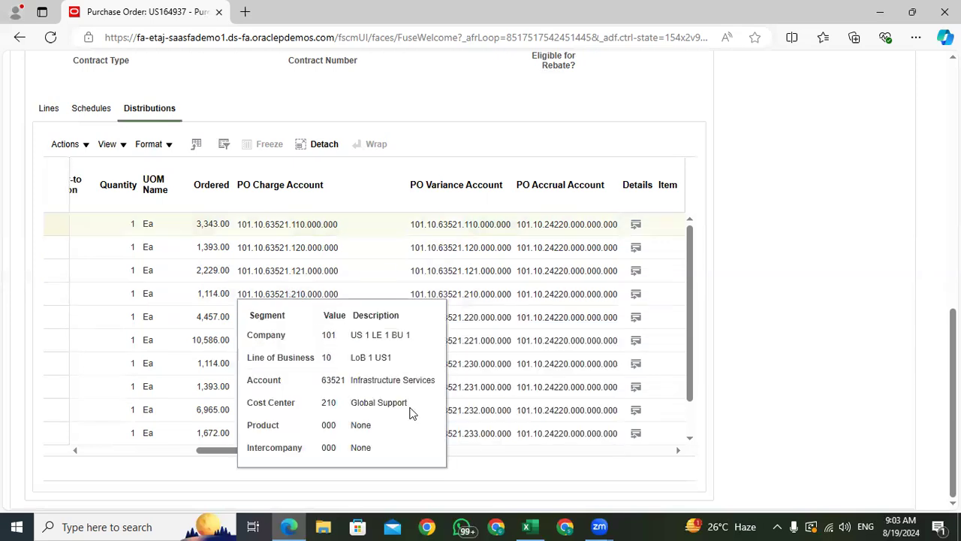
left_click_drag(410, 413, 350, 406)
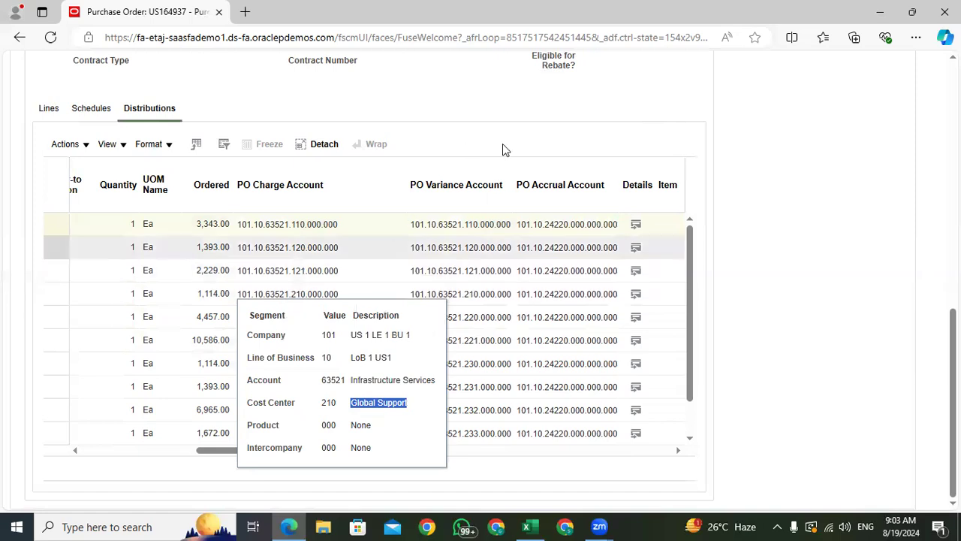
- Open Setup and Maintenance and switch the setup offering to Procurement
scroll(478, 166, "up", 10)
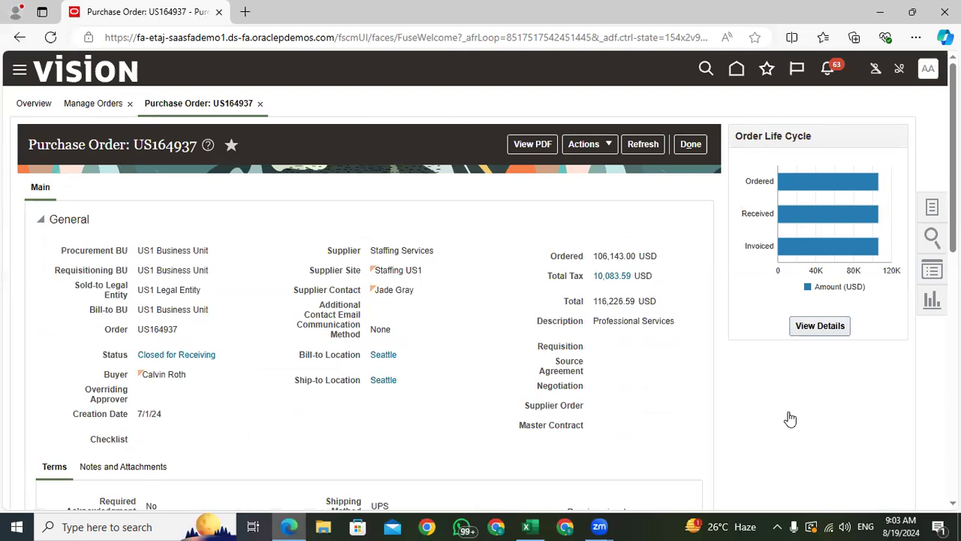
left_click(666, 282)
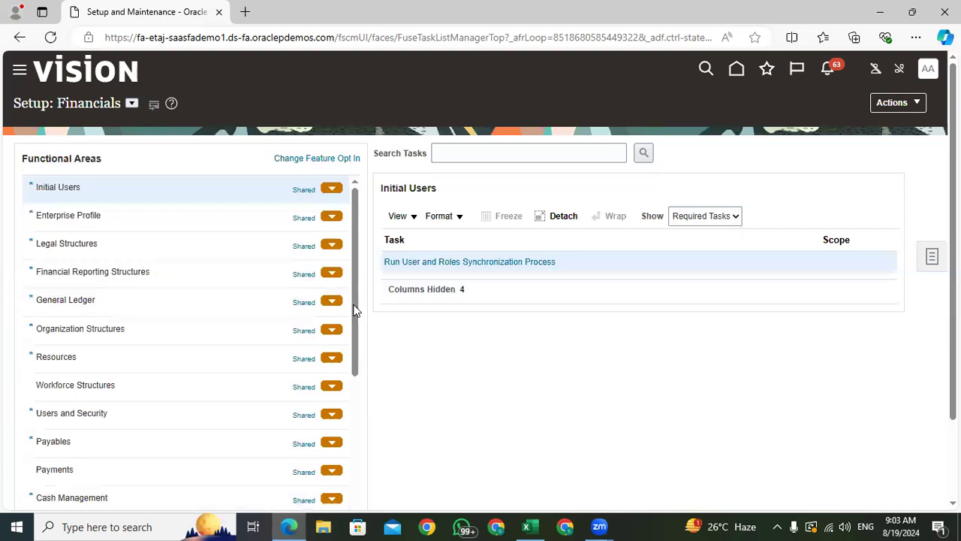
left_click(131, 104)
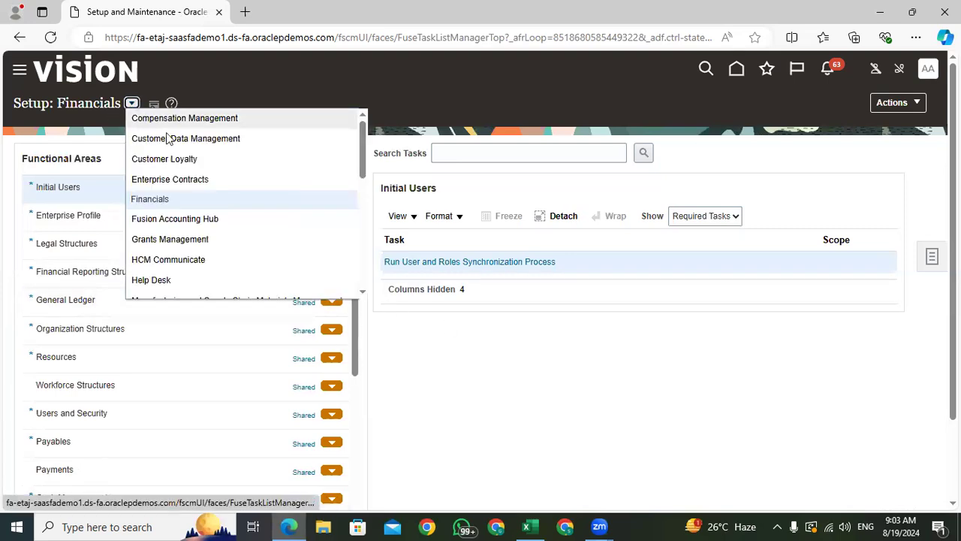
scroll(353, 146, "down", 2)
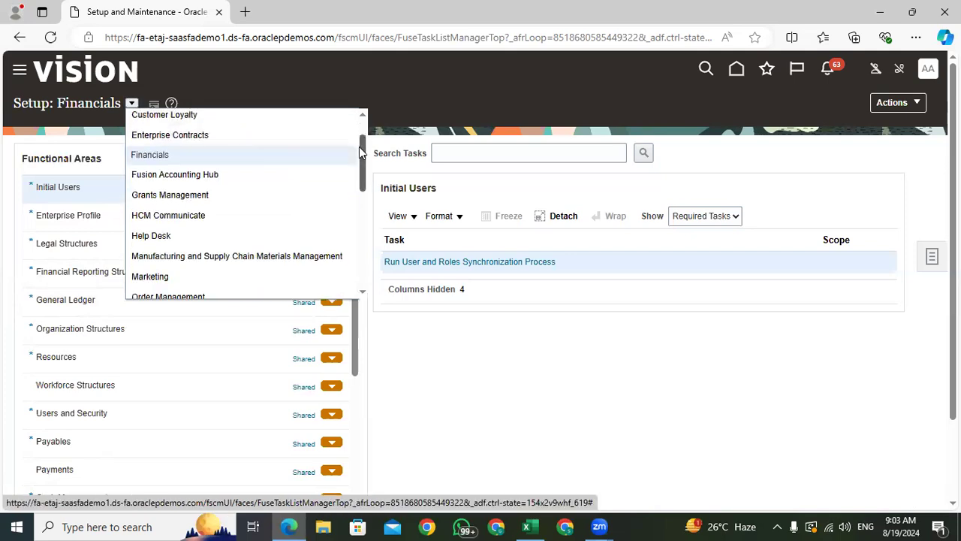
left_click(160, 290)
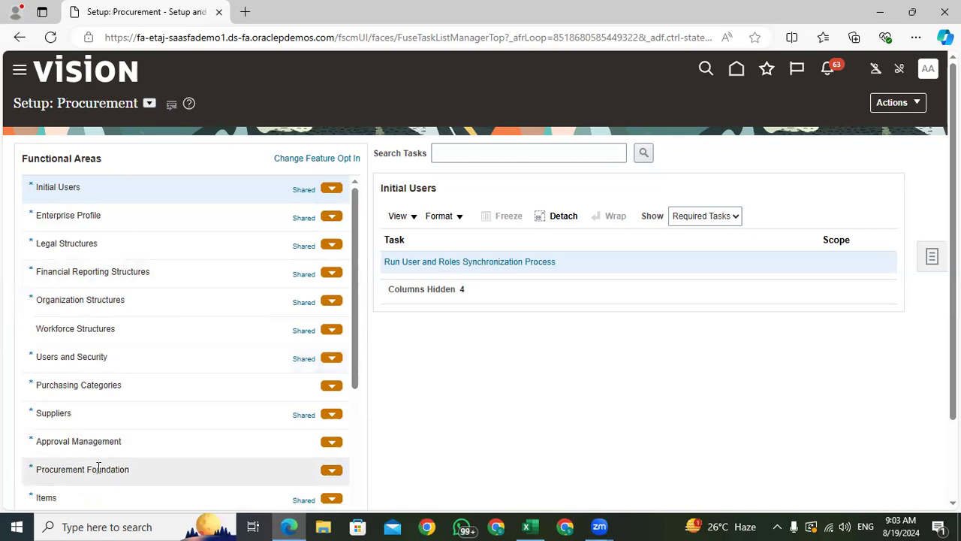
- Open the Manage Subledger Application task of the Procurement Transaction Account Rules functional area
scroll(267, 470, "down", 2)
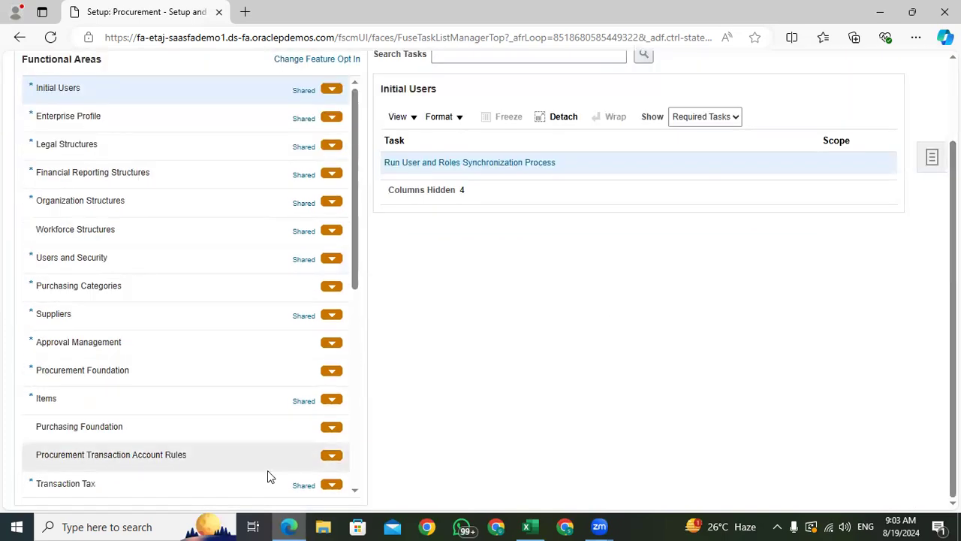
left_click(101, 459)
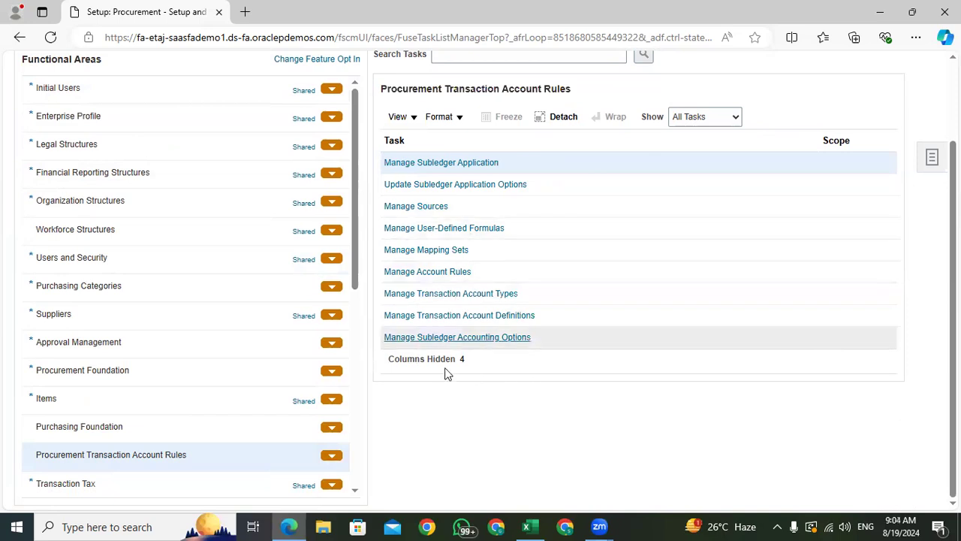
left_click(396, 165)
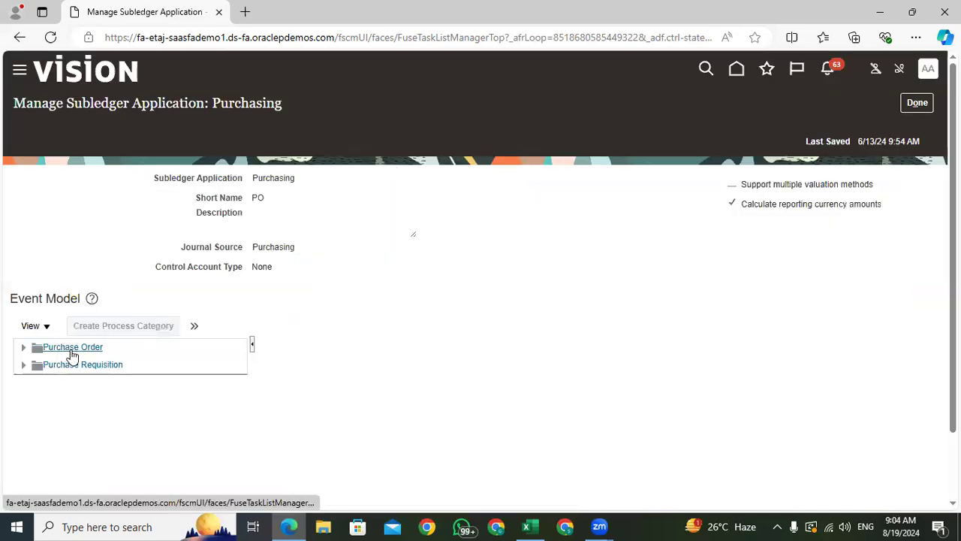
- Examine the Subledger Application and Journal Source values, highlighting each one
double_click(243, 183)
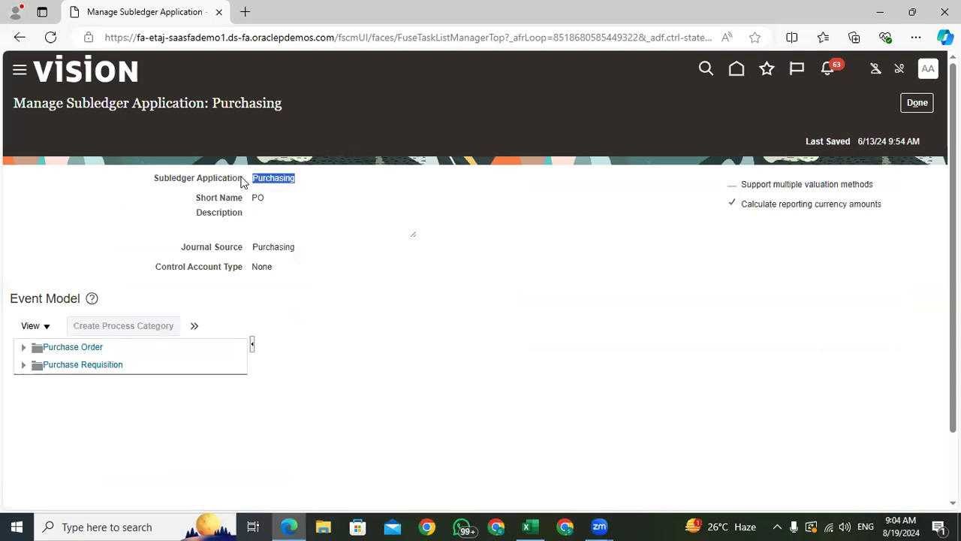
triple_click(410, 268)
left_click_drag(293, 180, 263, 181)
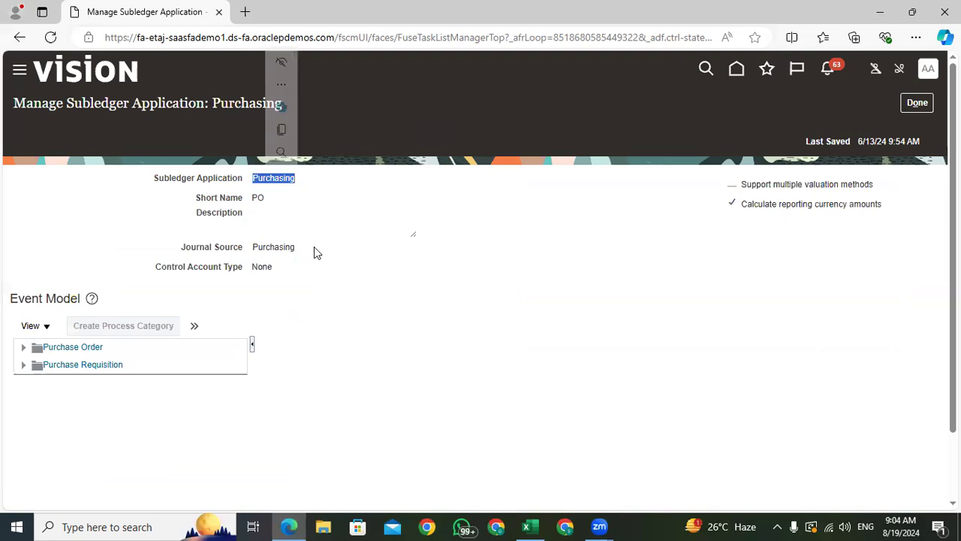
left_click_drag(298, 248, 238, 252)
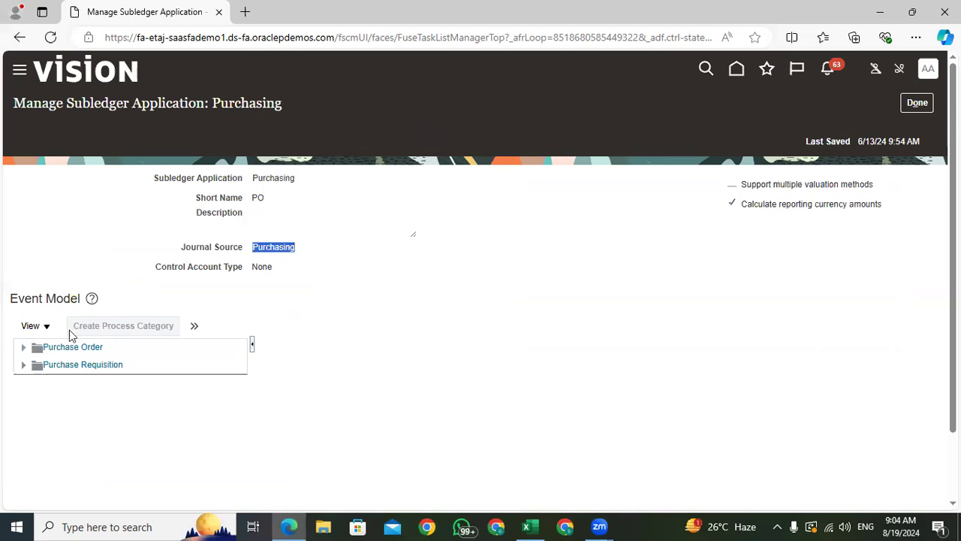
left_click_drag(298, 180, 253, 184)
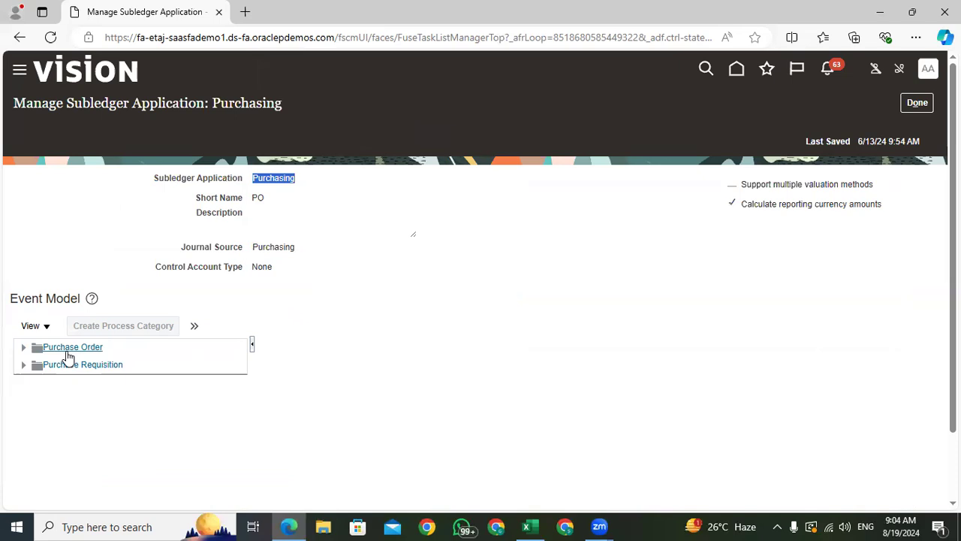
left_click(194, 326)
left_click(199, 470)
left_click(193, 326)
- Expand Purchase Order in the Event Model and examine the event types under Purchase Orders and Change Orders for Enterprise Tax
left_click(21, 349)
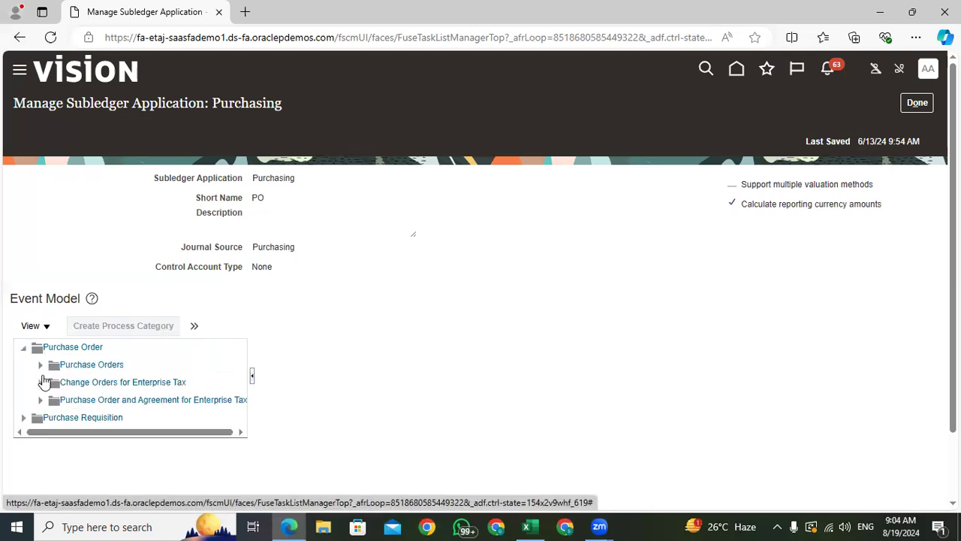
left_click(39, 367)
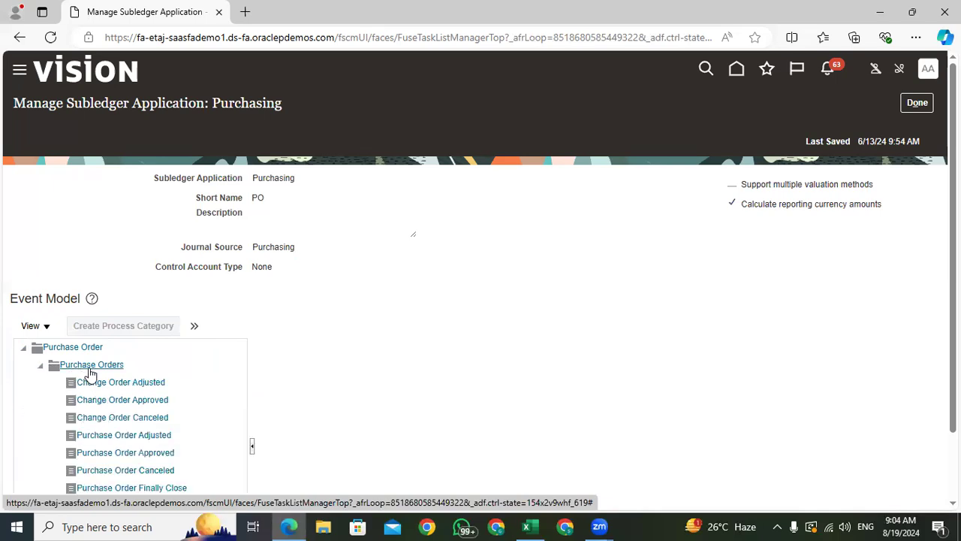
scroll(255, 296, "down", 2)
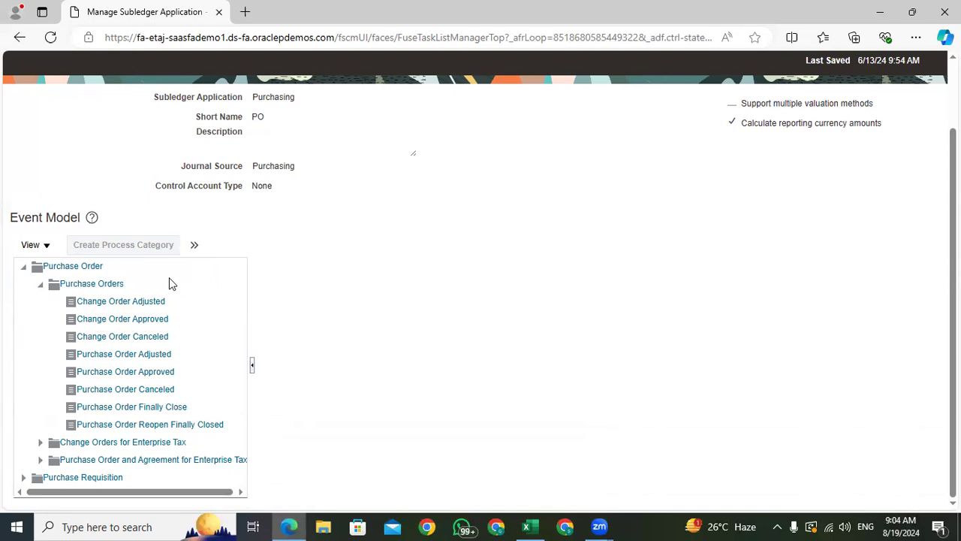
left_click(40, 442)
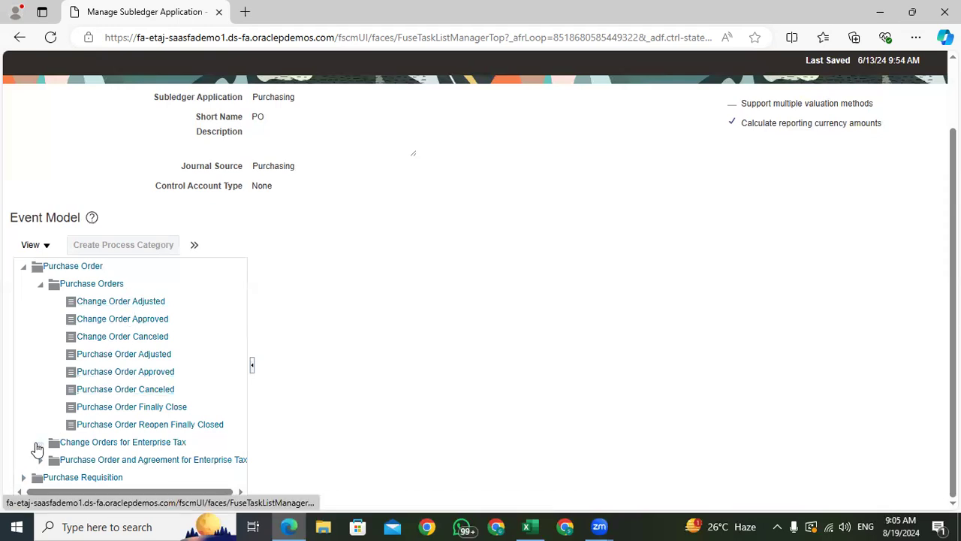
scroll(166, 401, "down", 2)
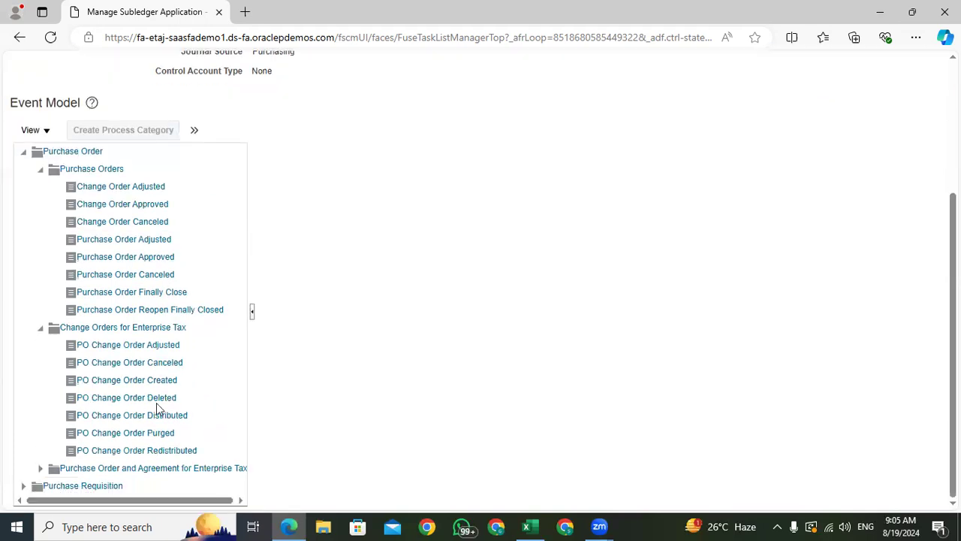
- Expand Purchase Requisition in the Event Model and examine the event types under Requisitions
left_click(24, 488)
scroll(161, 419, "down", 1)
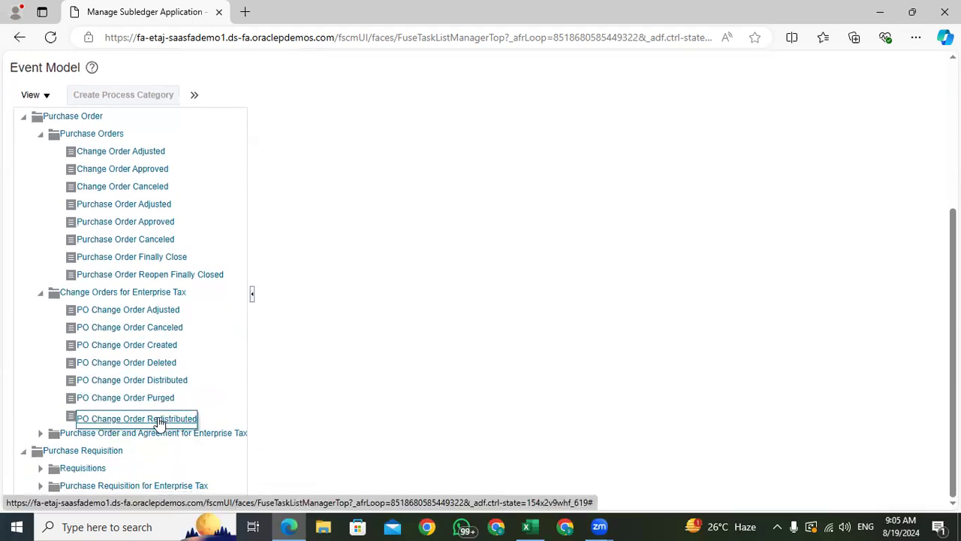
left_click(41, 468)
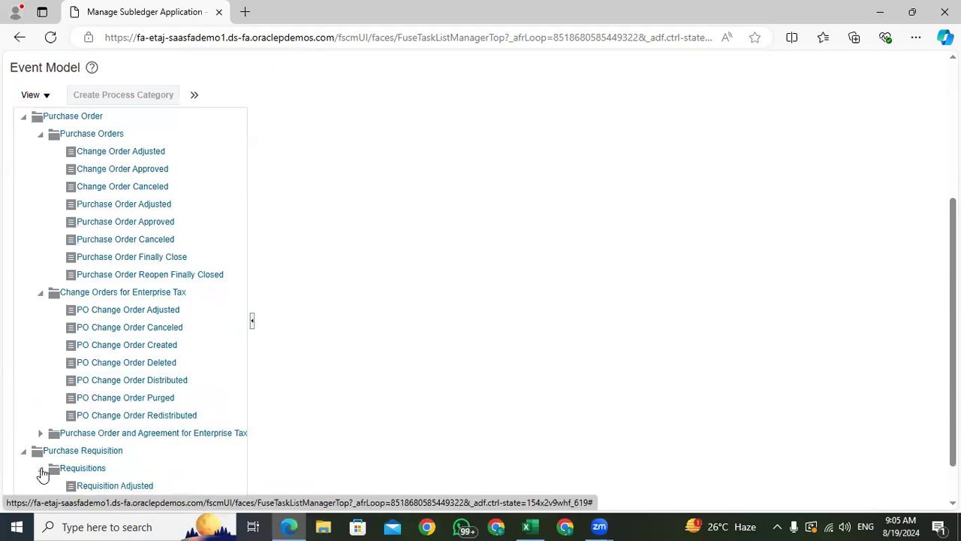
scroll(168, 428, "down", 1)
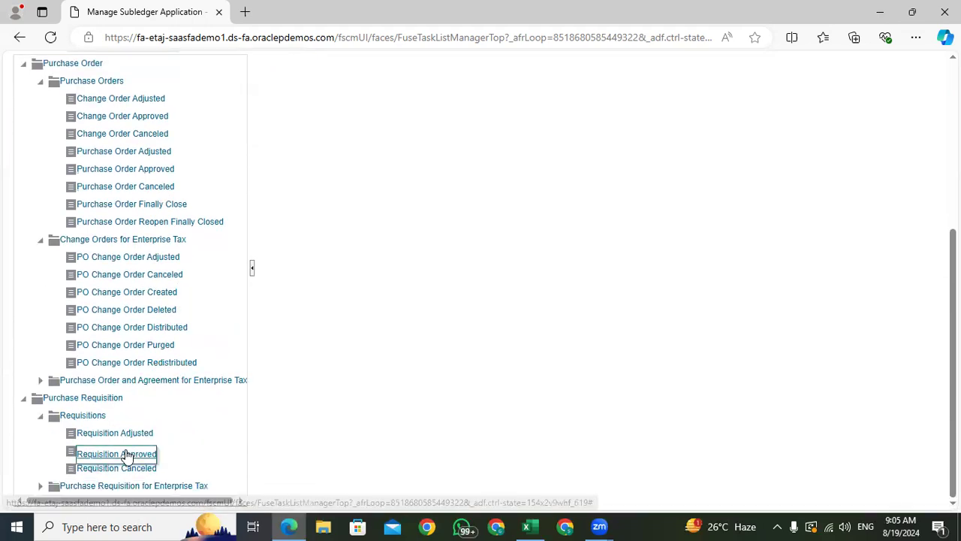
- Review the Purchasing value of the subledger application together with the expanded purchase order and requisition events in the Event Model
scroll(113, 300, "up", 5)
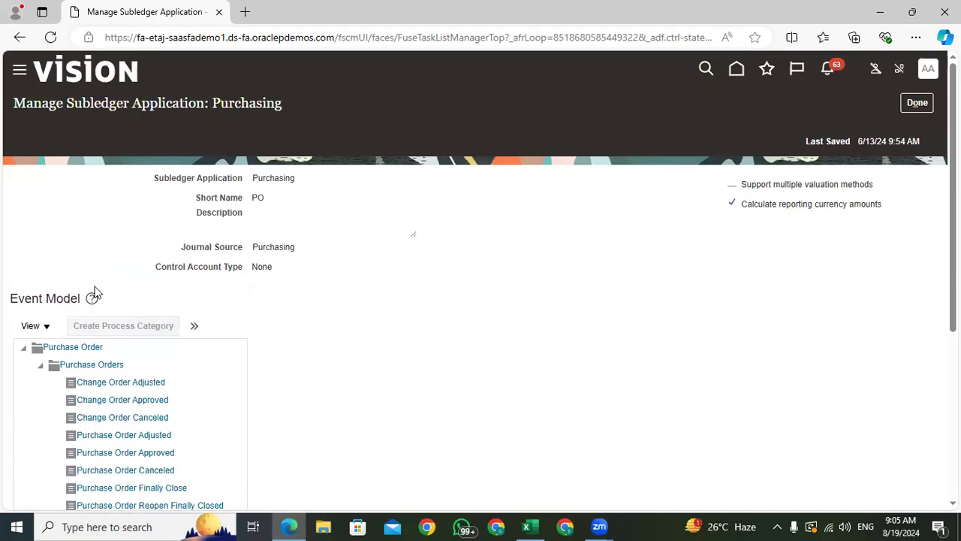
left_click_drag(295, 177, 243, 187)
scroll(70, 390, "down", 4)
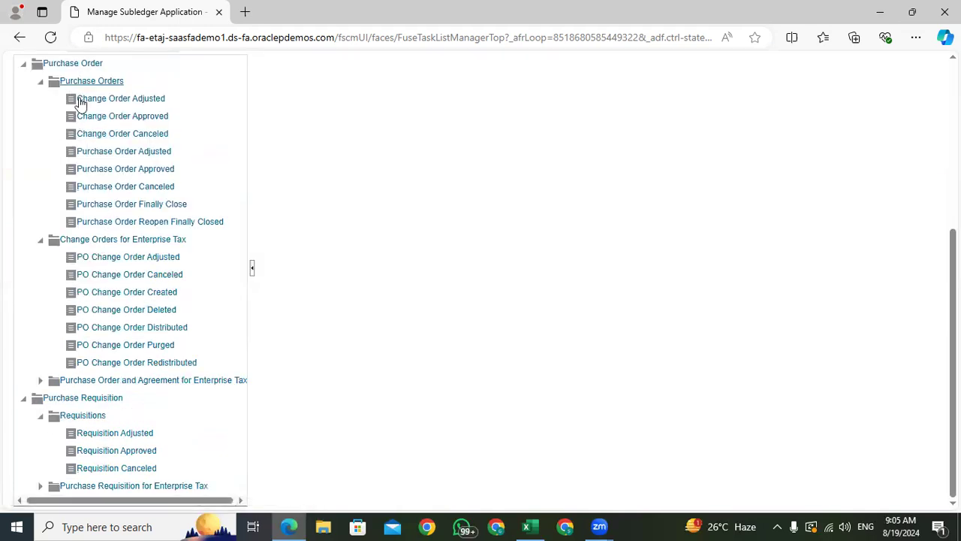
left_click(105, 327)
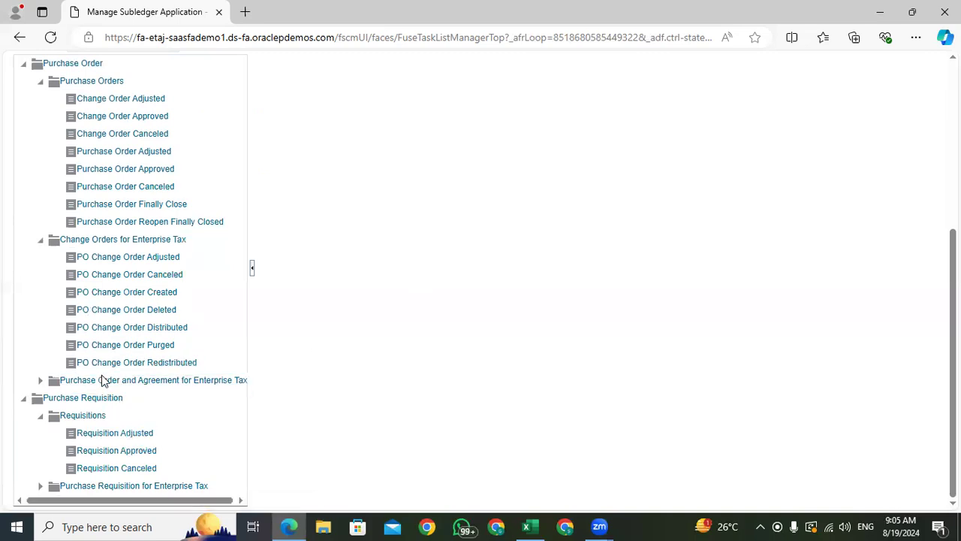
scroll(440, 431, "up", 4)
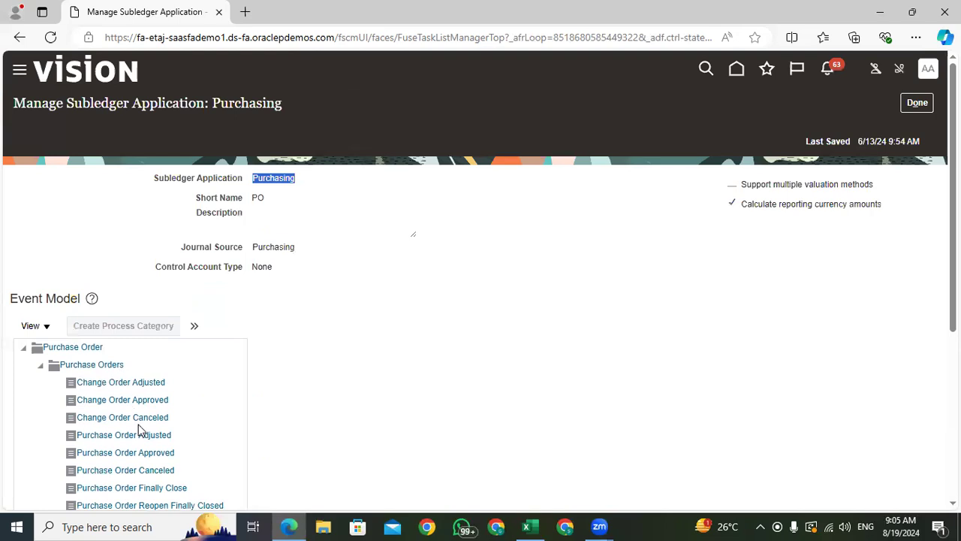
left_click(193, 325)
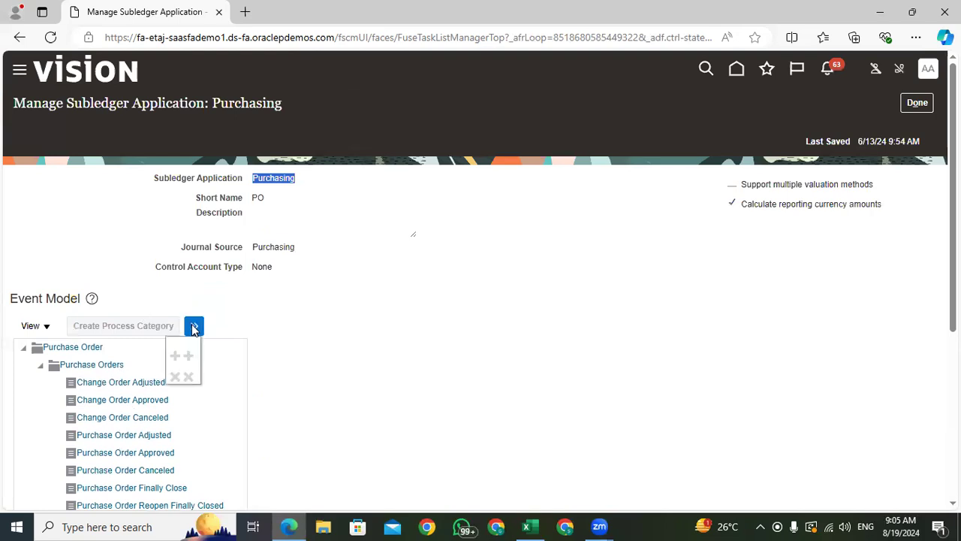
- Open the Change Order Approved event type under Purchase Orders and examine its name and its Accounting and Active settings
left_click(122, 402)
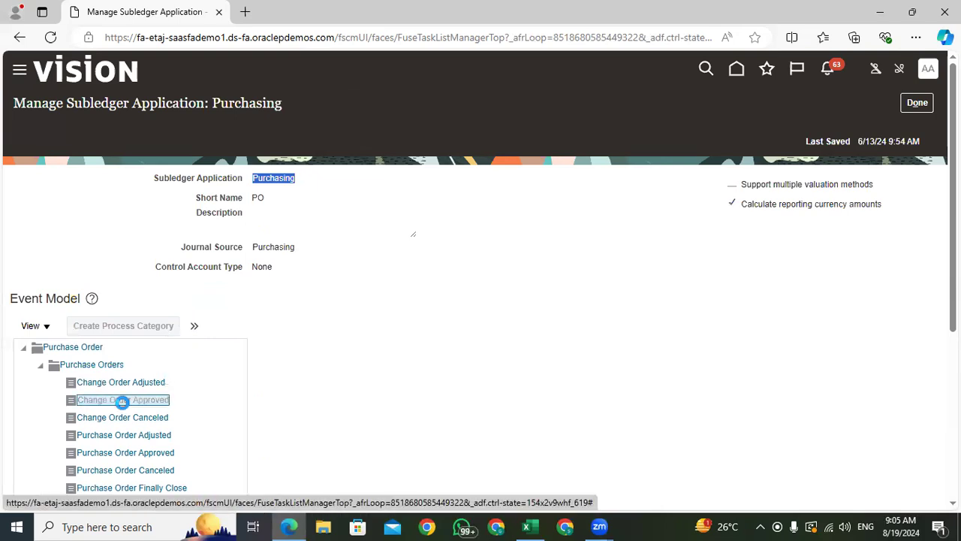
scroll(579, 387, "down", 4)
scroll(475, 317, "up", 4)
left_click_drag(463, 326, 331, 321)
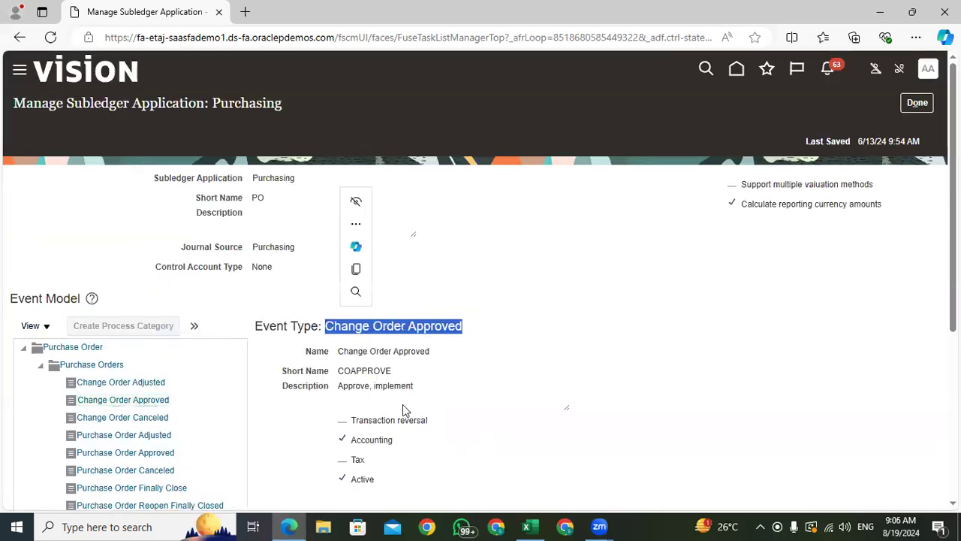
scroll(394, 363, "down", 4)
left_click_drag(400, 164, 318, 158)
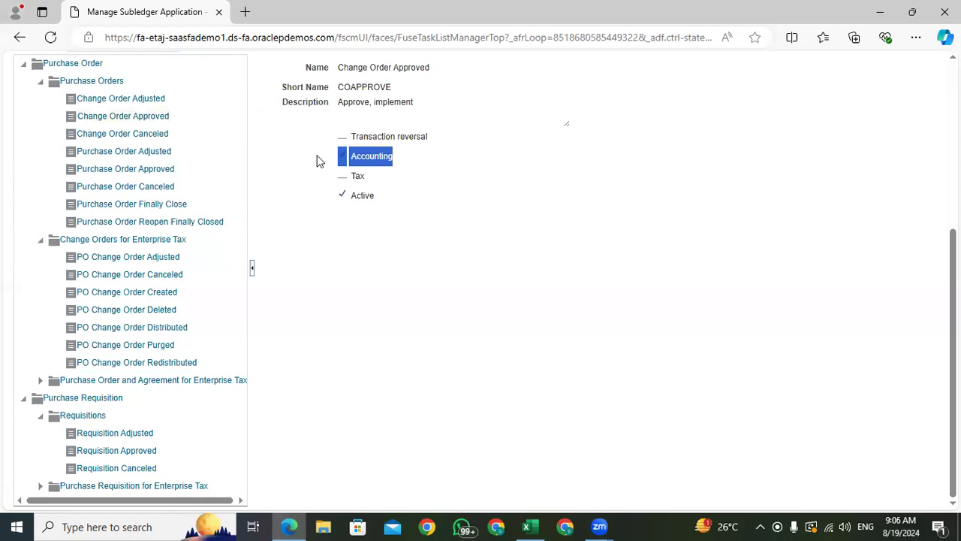
left_click(368, 167)
left_click_drag(398, 164, 323, 161)
left_click_drag(383, 194, 301, 192)
left_click(301, 191)
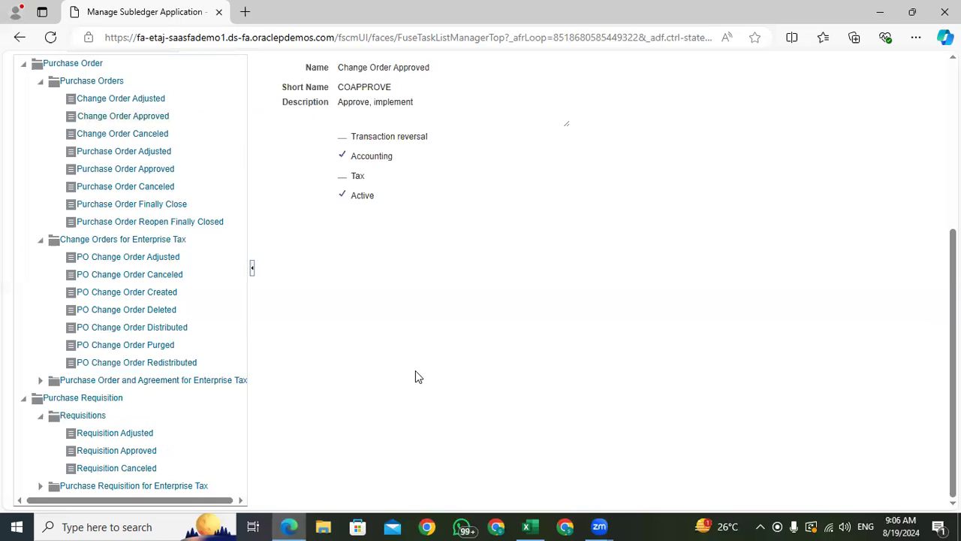
scroll(412, 370, "up", 4)
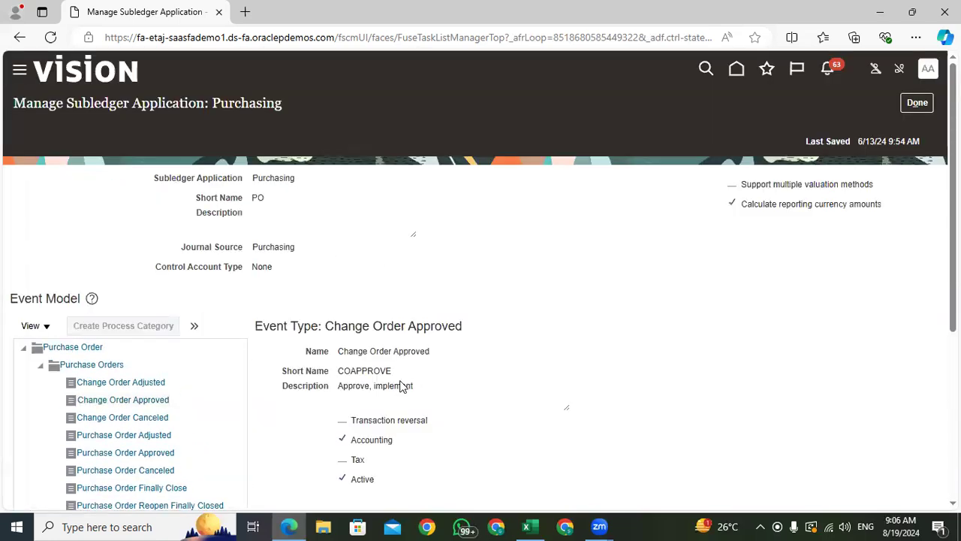
- Open the PO Change Order Adjusted event type under Change Orders for Enterprise Tax and examine its Tax setting
scroll(402, 385, "down", 4)
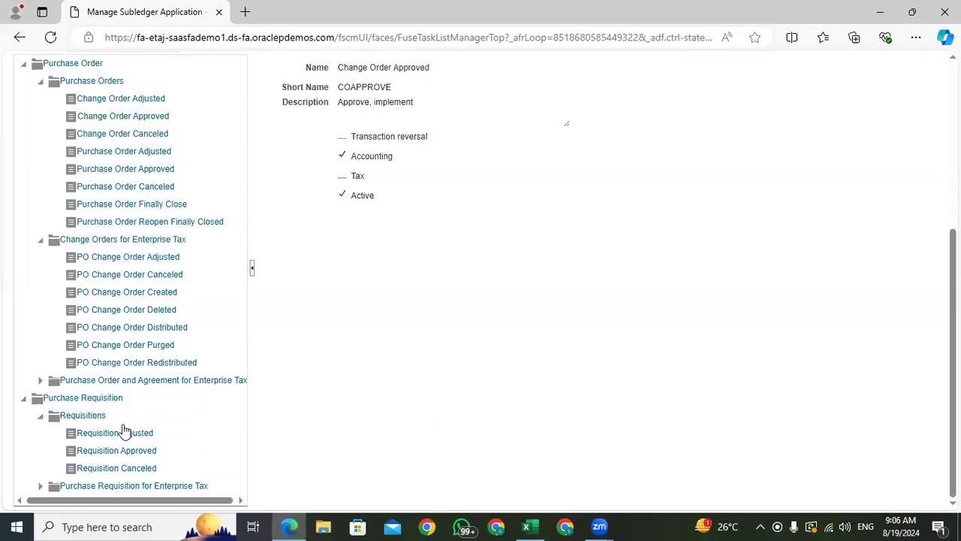
left_click(106, 259)
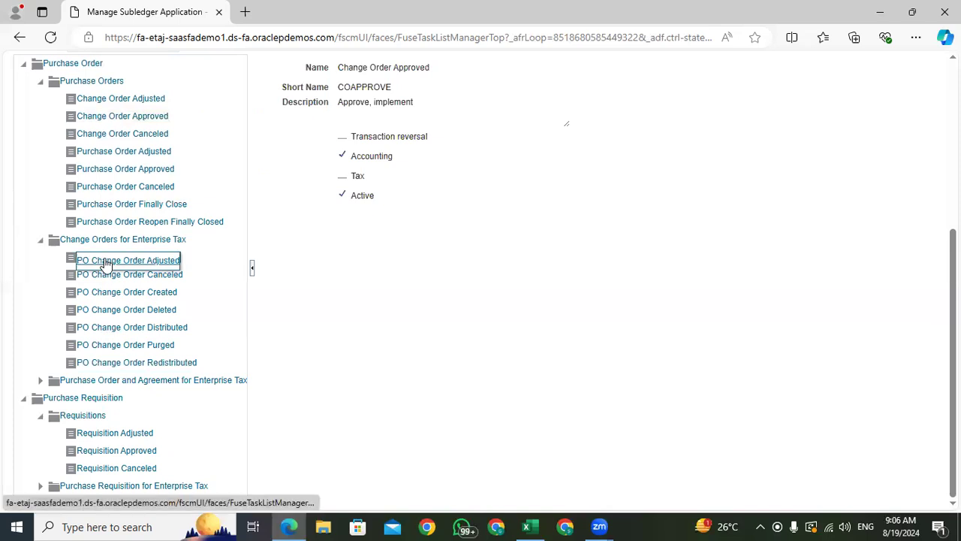
left_click_drag(369, 179, 333, 175)
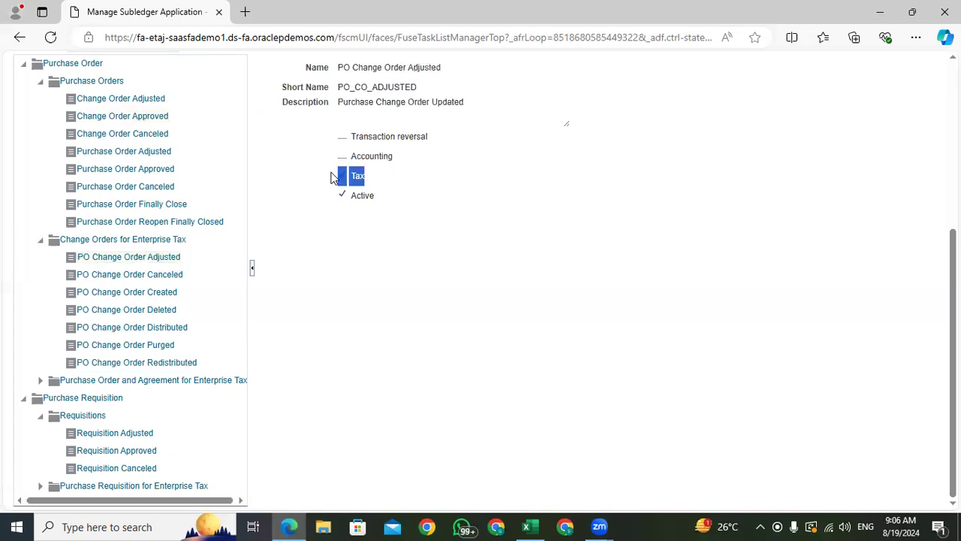
left_click(392, 240)
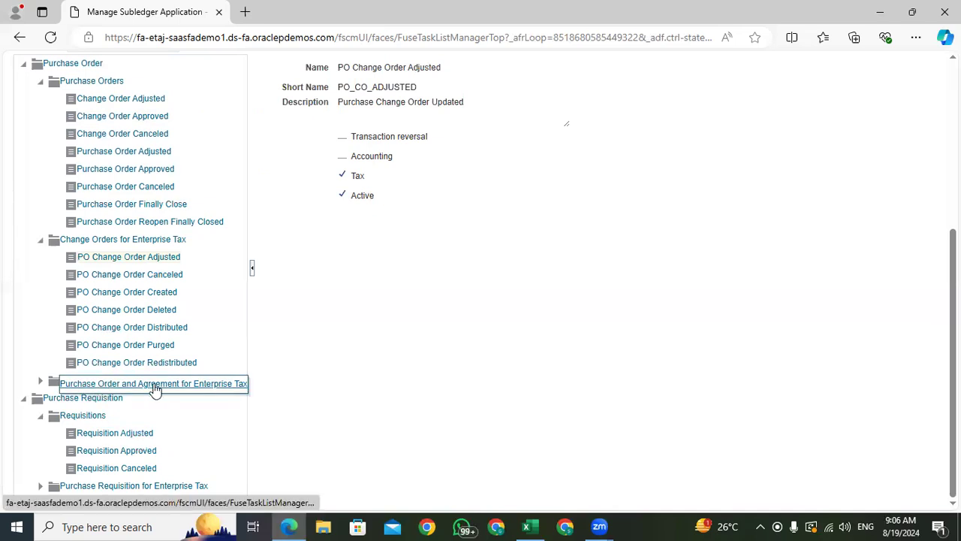
- Expand Purchase Order and Agreement for Enterprise Tax and examine the Tax setting of the PO PA Canceled event type
left_click(40, 380)
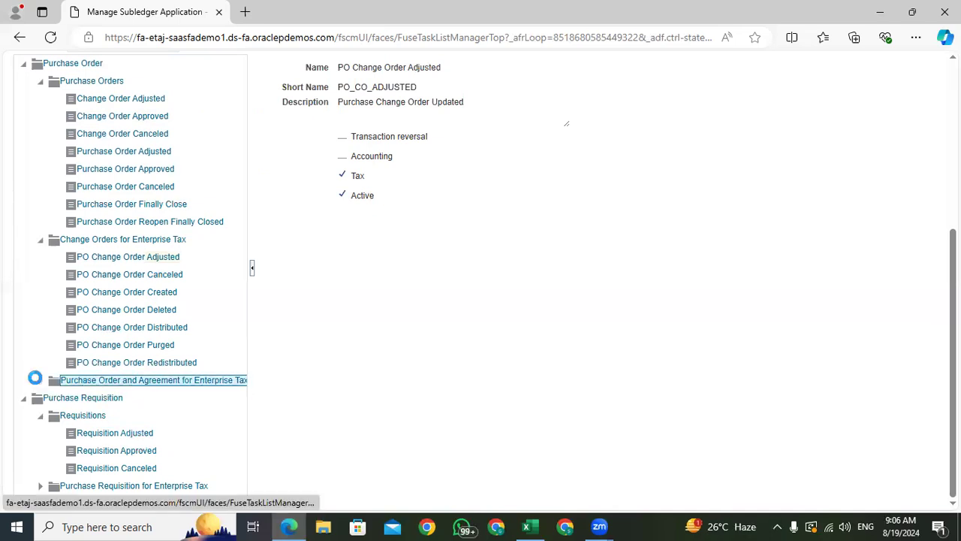
left_click(108, 420)
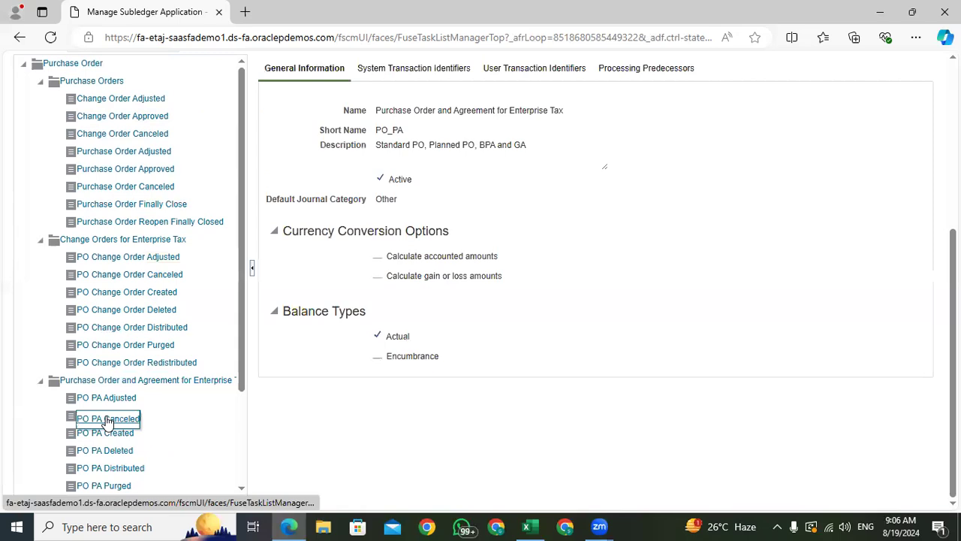
left_click_drag(375, 181, 339, 177)
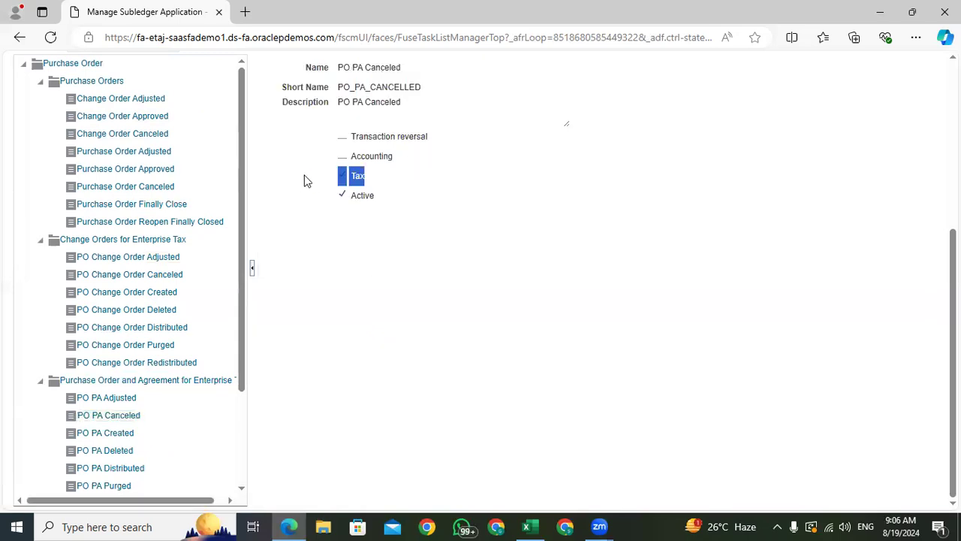
- Leave the subledger application page and, in the Update Subledger Application Options task, set Subledger Application to Purchasing
scroll(406, 278, "up", 5)
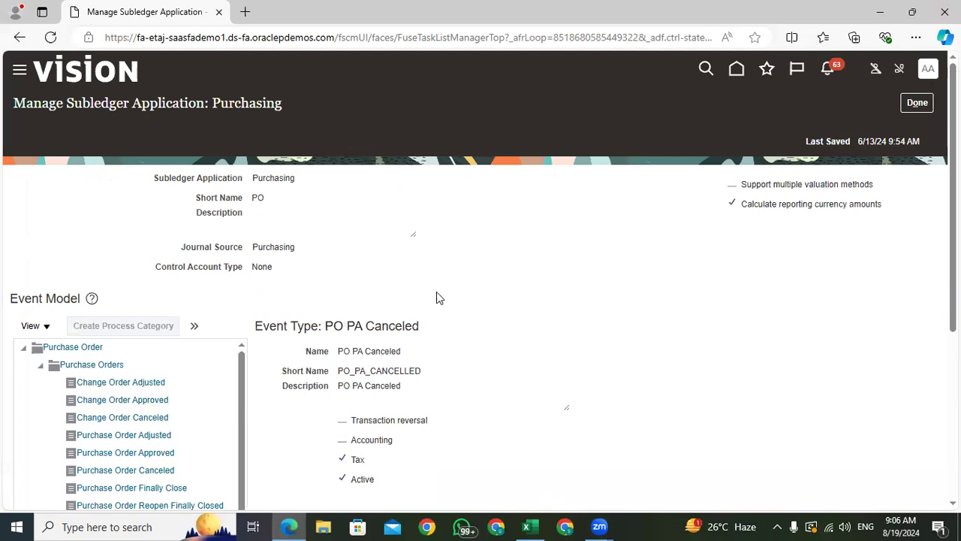
scroll(438, 294, "down", 1)
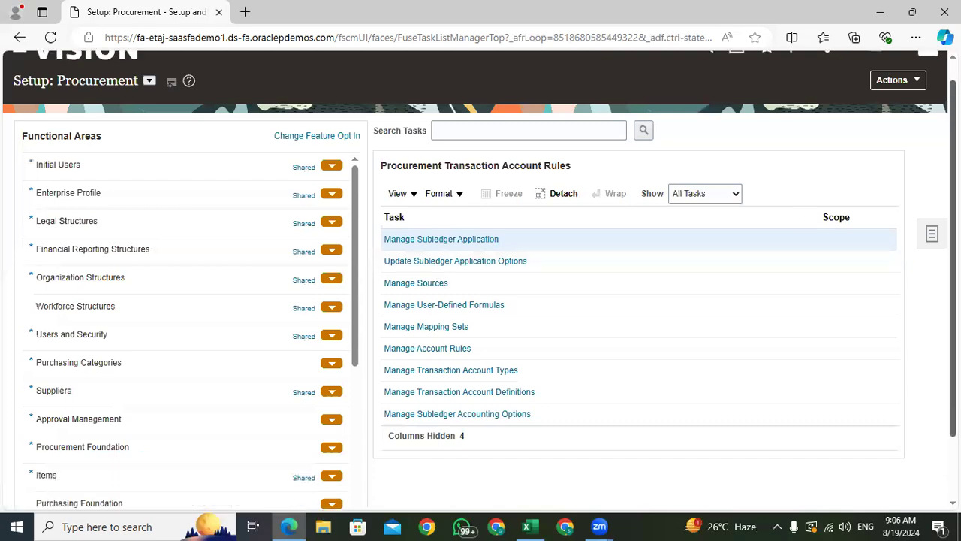
left_click(439, 249)
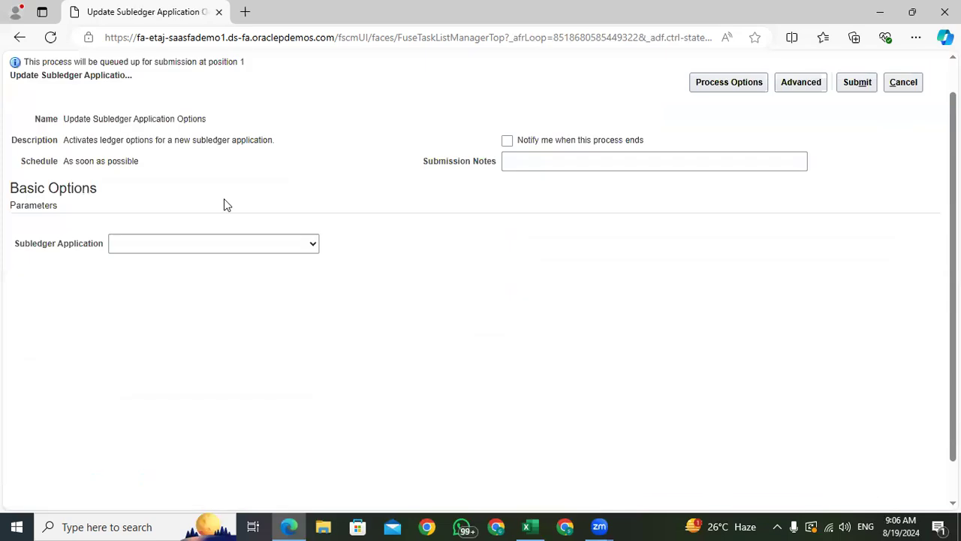
left_click(210, 243)
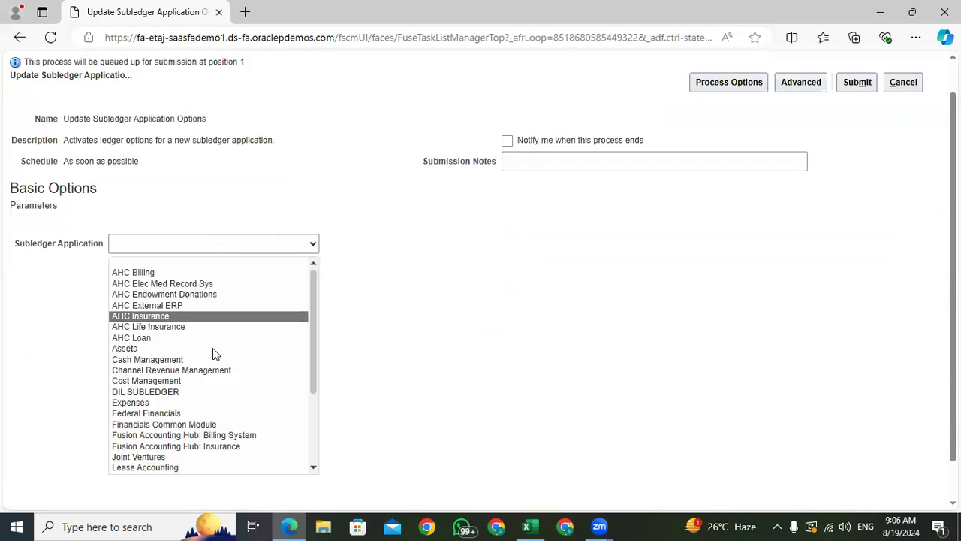
scroll(180, 393, "down", 4)
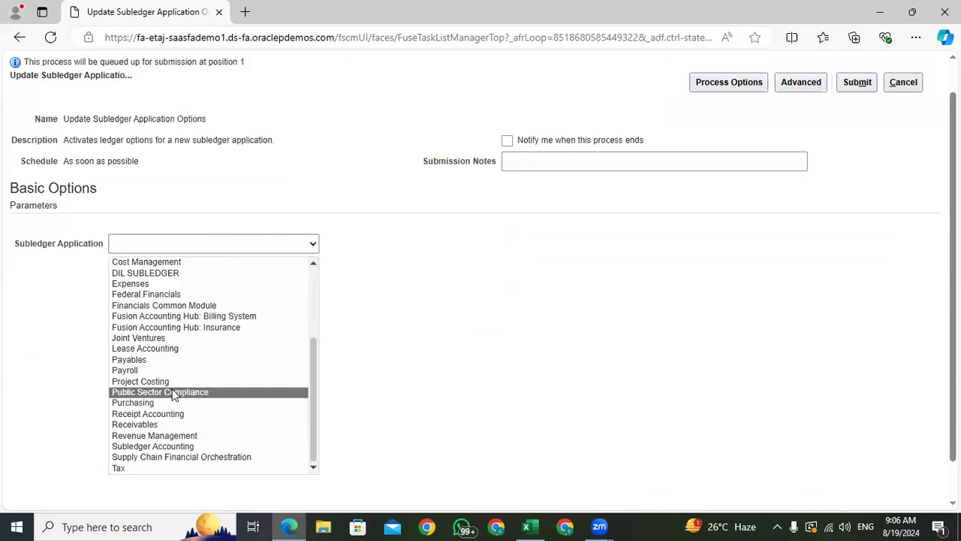
left_click(129, 403)
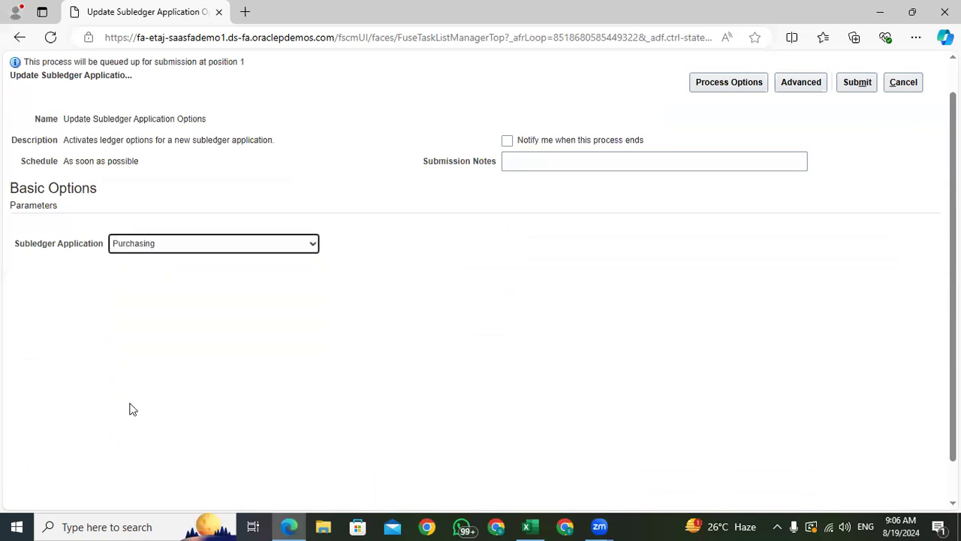
left_click(413, 319)
- Review the description and schedule of the Update Subledger Application Options process, then submit it
scroll(413, 319, "up", 1)
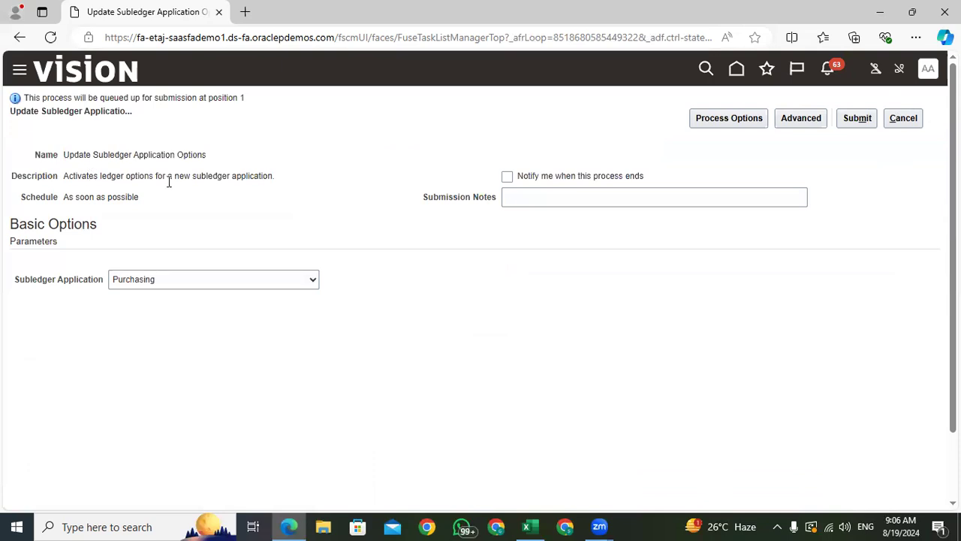
left_click_drag(278, 186, 66, 186)
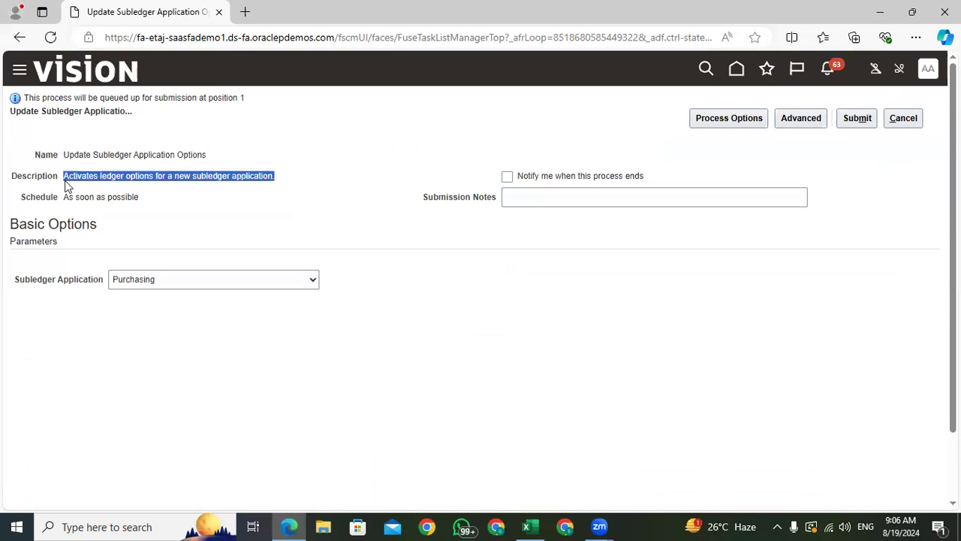
left_click(155, 222)
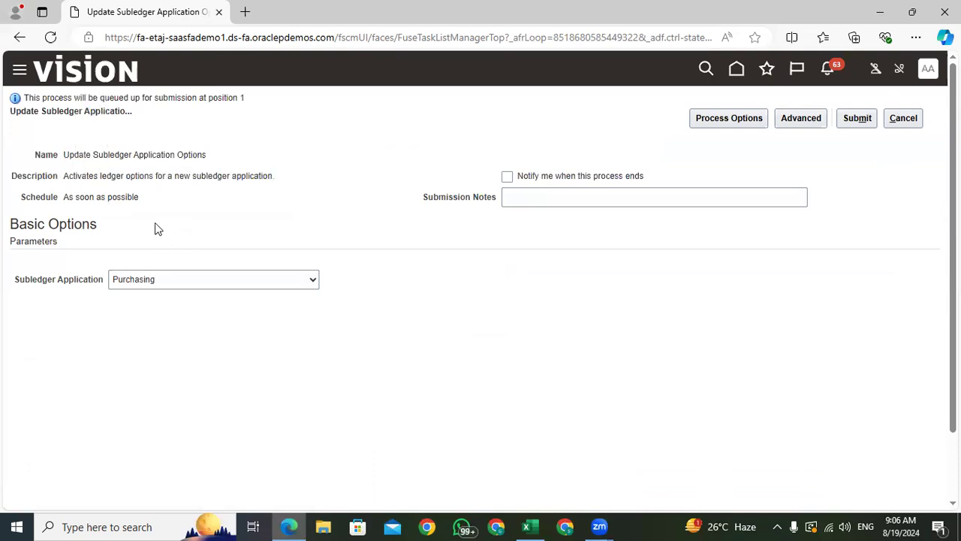
left_click_drag(101, 204, 79, 205)
left_click(103, 242)
left_click(860, 121)
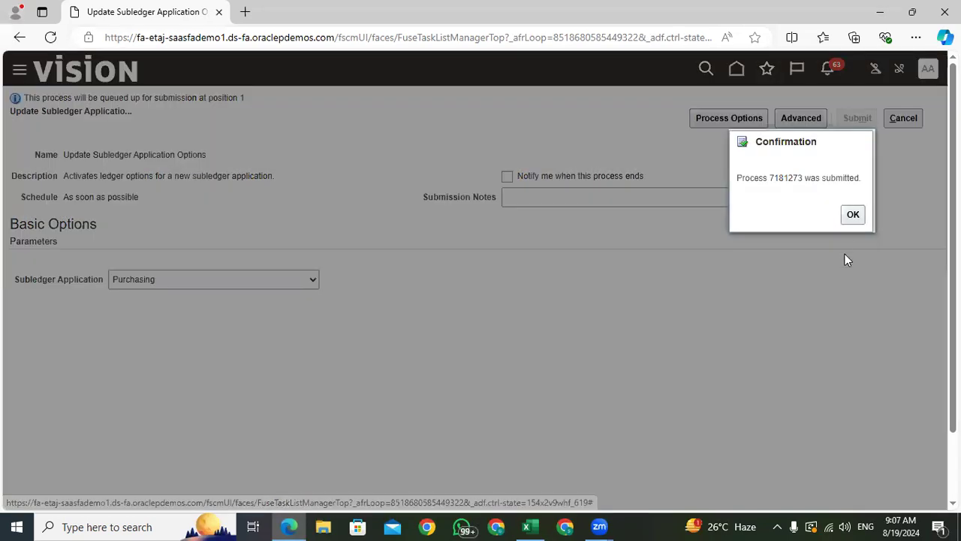
left_click(853, 214)
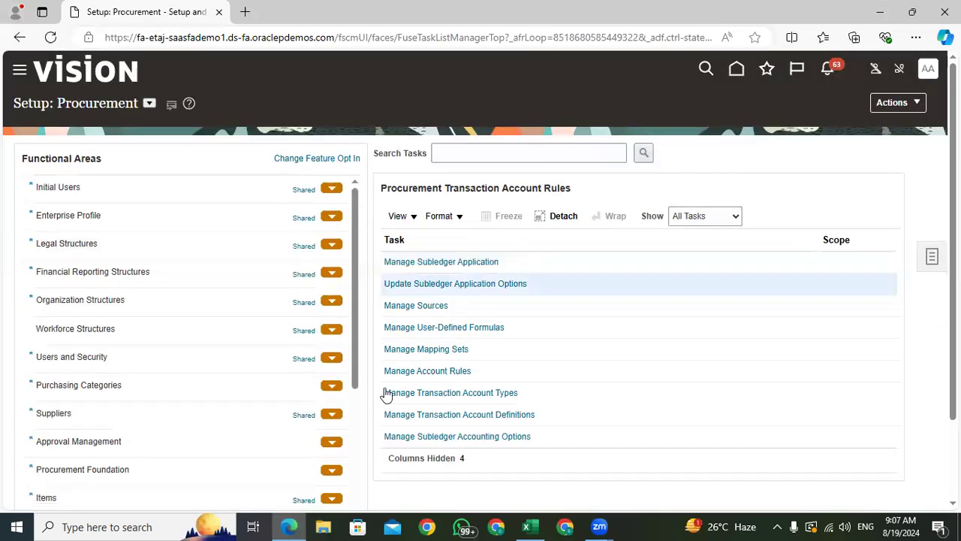
- Open the Manage Sources task for Purchasing and examine the listed sources and their data types
left_click(404, 305)
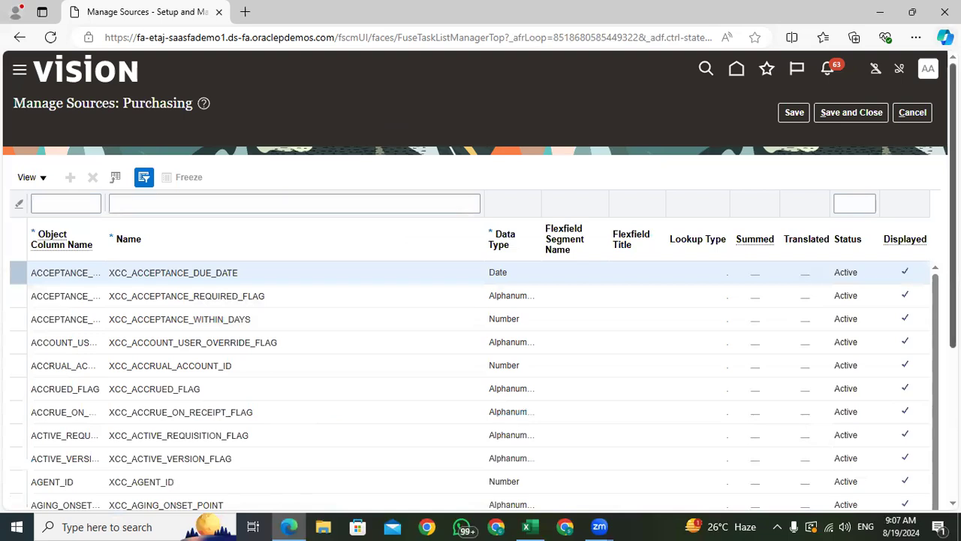
scroll(481, 337, "down", 3)
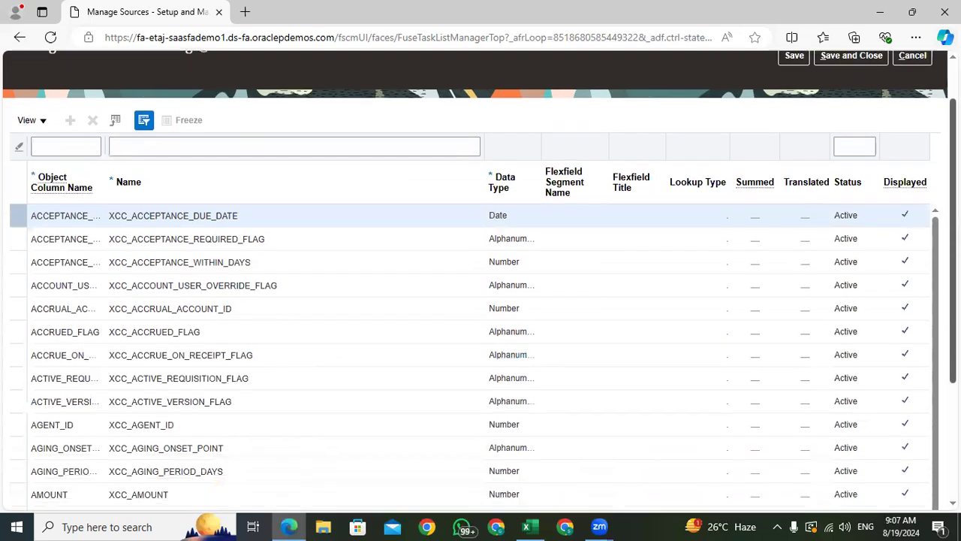
scroll(481, 278, "down", 1)
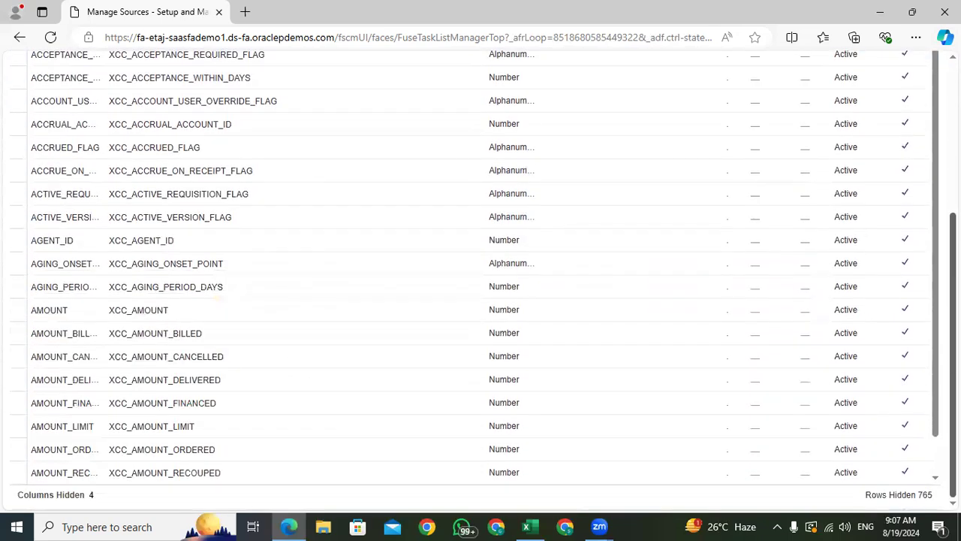
scroll(489, 215, "up", 5)
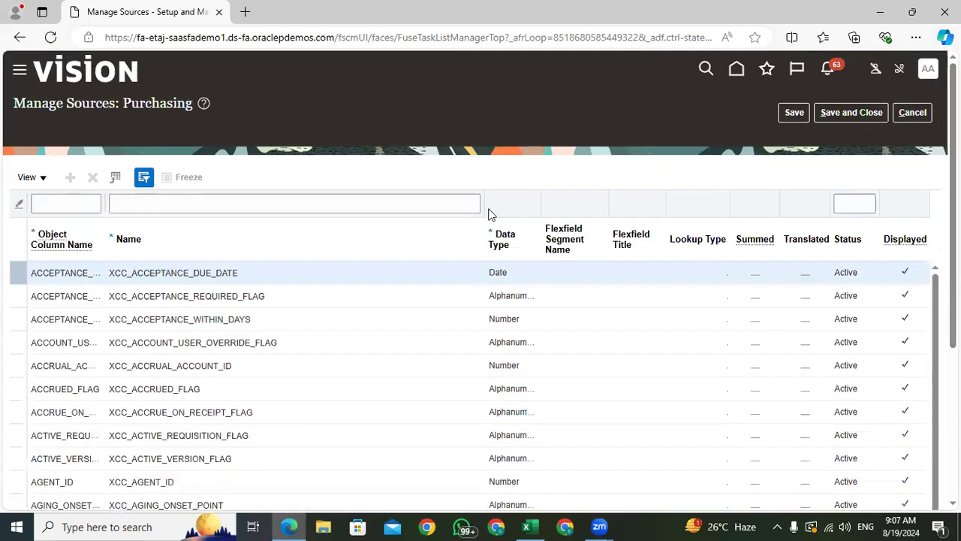
- Filter the sources by the name "Purchas" and select the Purchasing Trade Organization Item Expense Account source
left_click(147, 209)
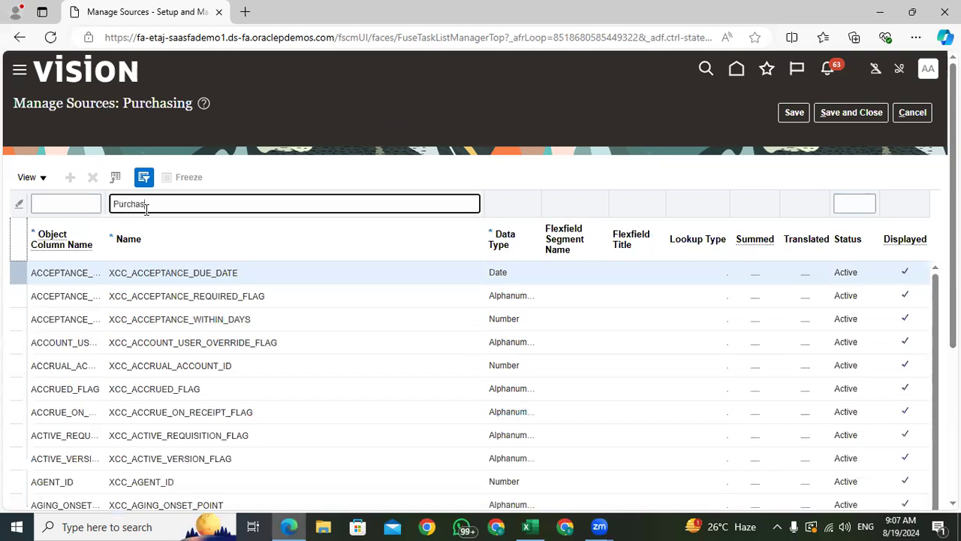
type("Purchas")
key("Return")
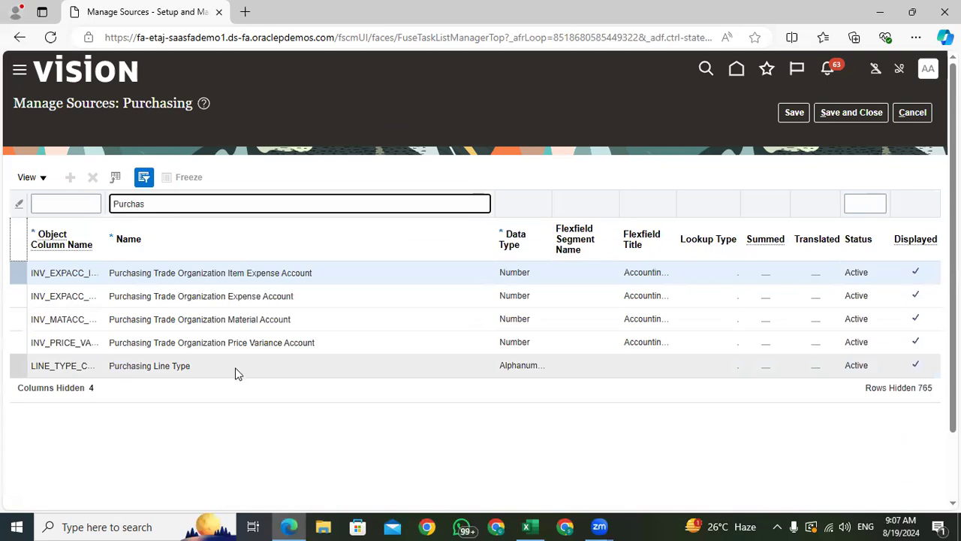
left_click(784, 273)
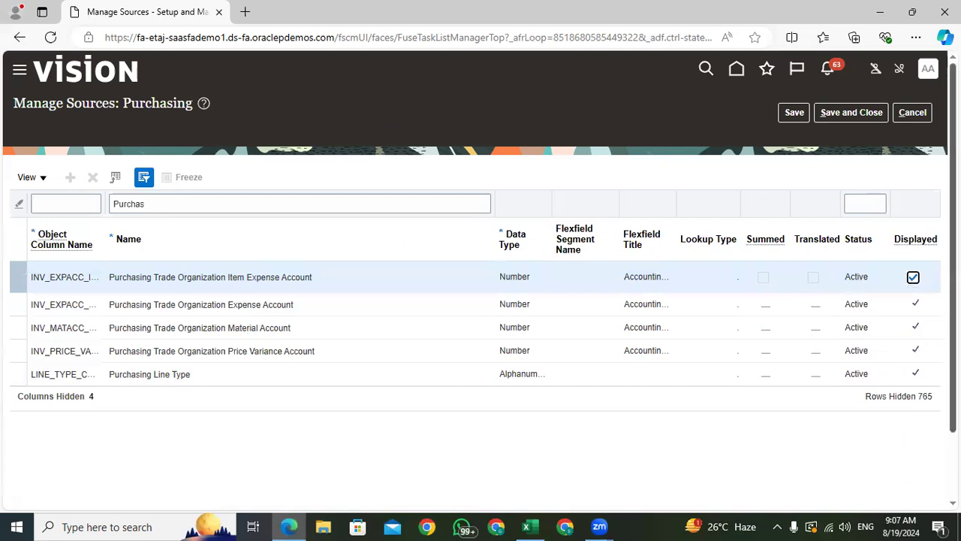
- Select the Purchasing Trade Organization Material Account source and widen the Object Column Name column to show the full codes
scroll(257, 217, "down", 2)
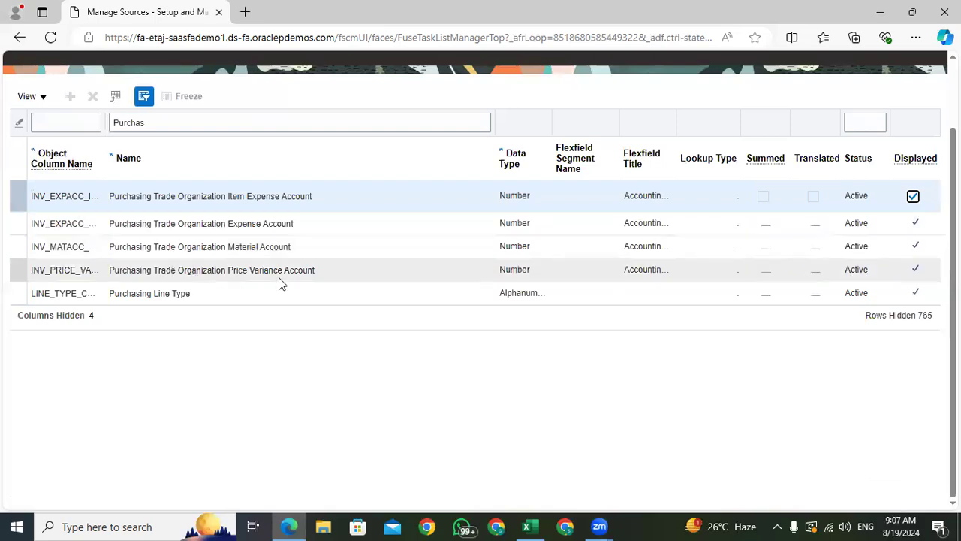
left_click(350, 250)
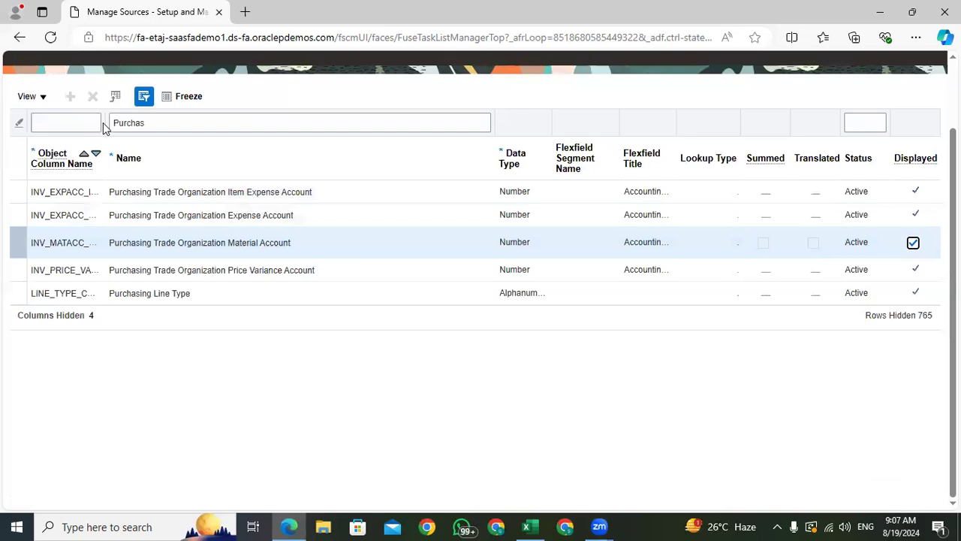
left_click_drag(119, 124, 136, 124)
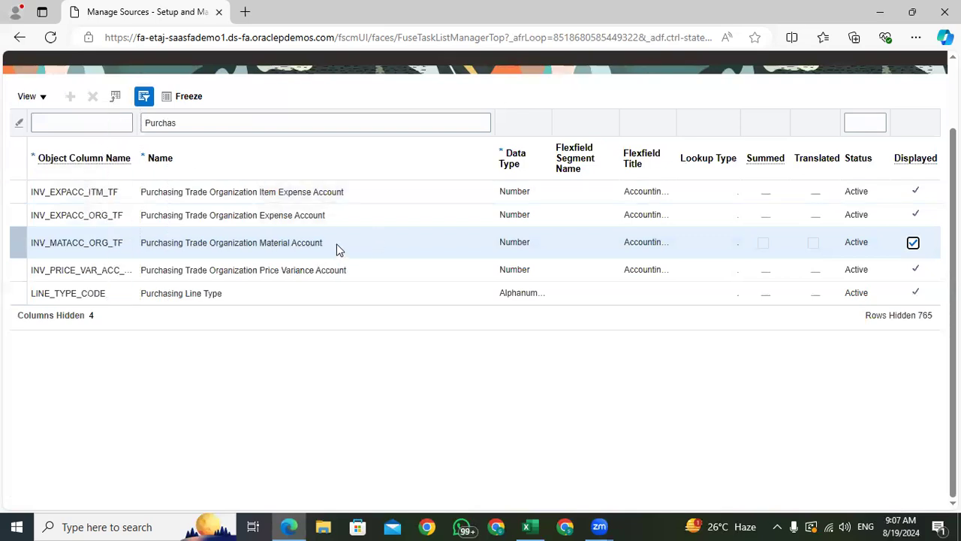
scroll(421, 354, "up", 2)
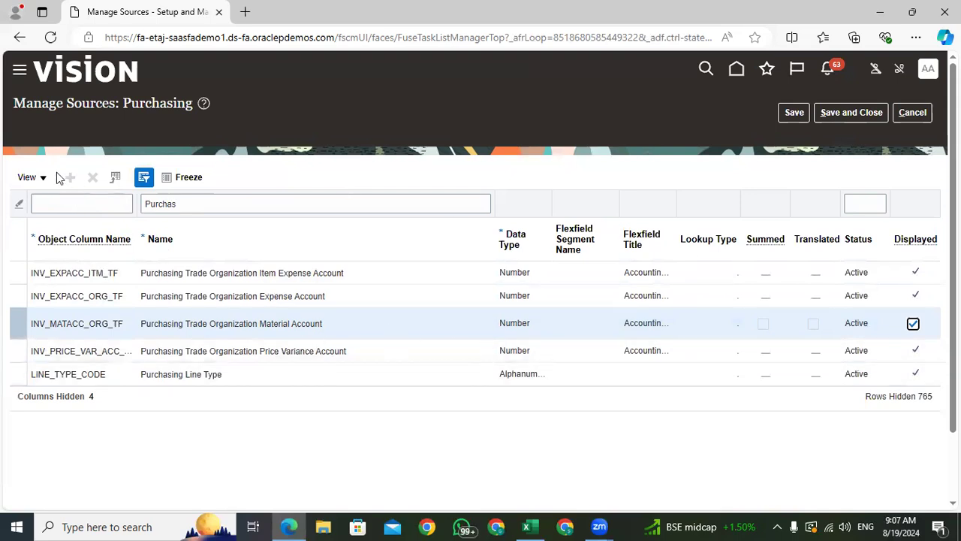
- View the creation and update record of the Purchasing Trade Organization Material Account source, then leave Manage Sources without saving
left_click(38, 177)
left_click(63, 200)
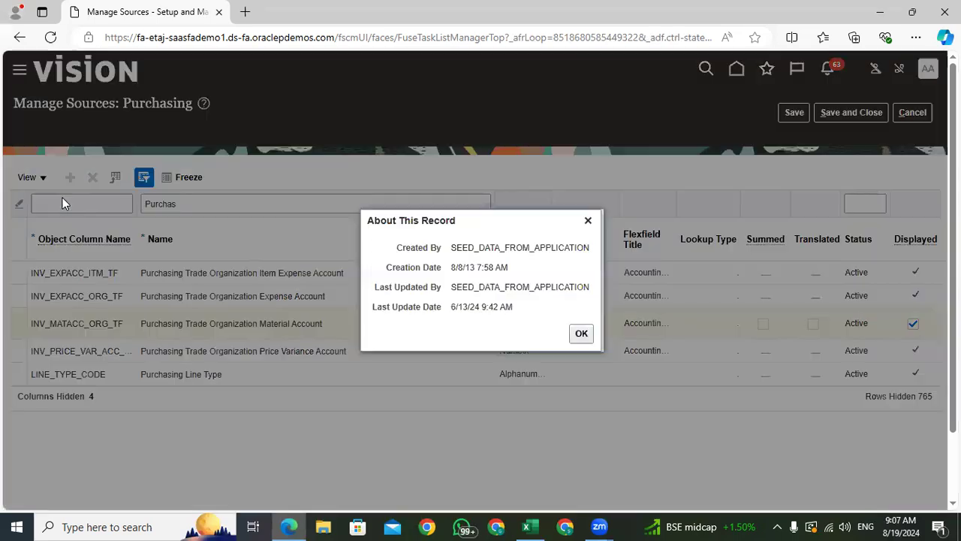
left_click_drag(590, 247, 449, 248)
left_click(588, 222)
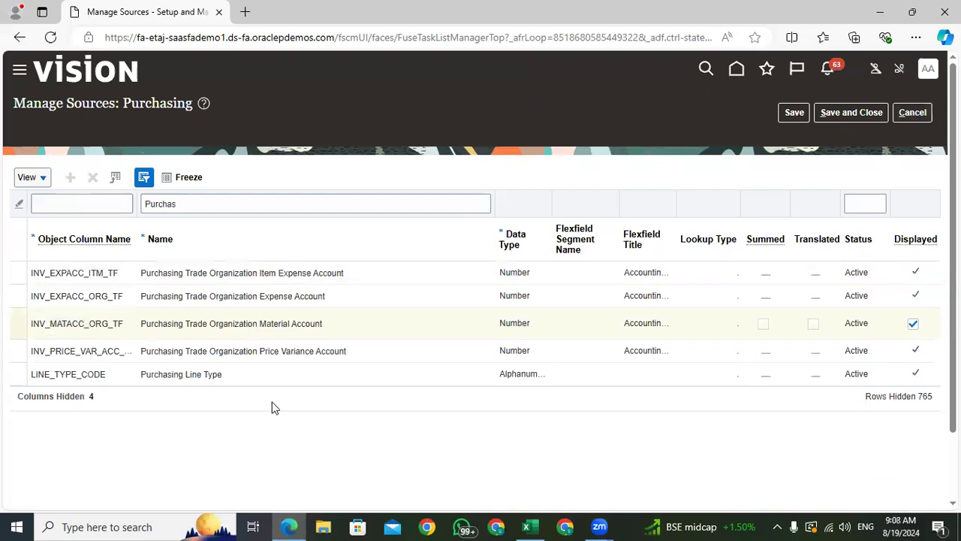
left_click(229, 375)
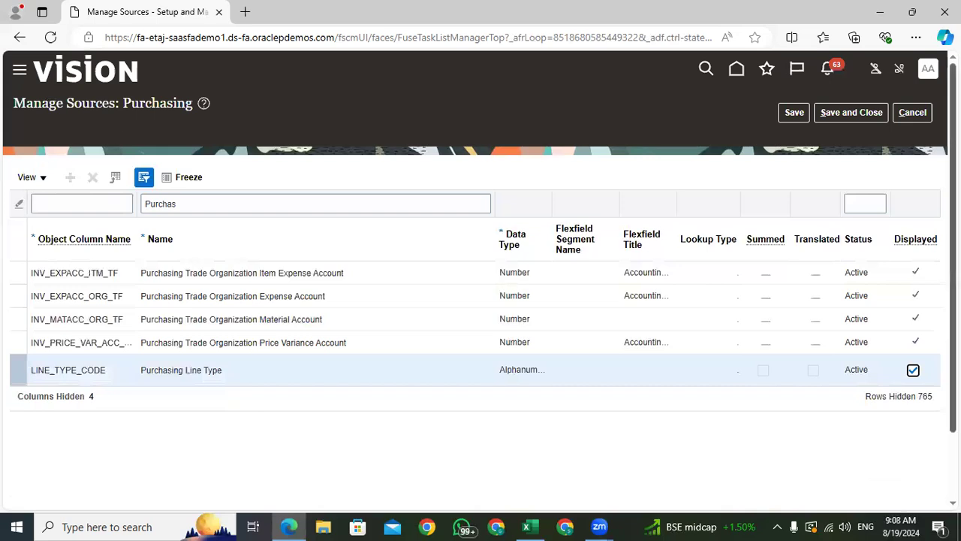
left_click(925, 113)
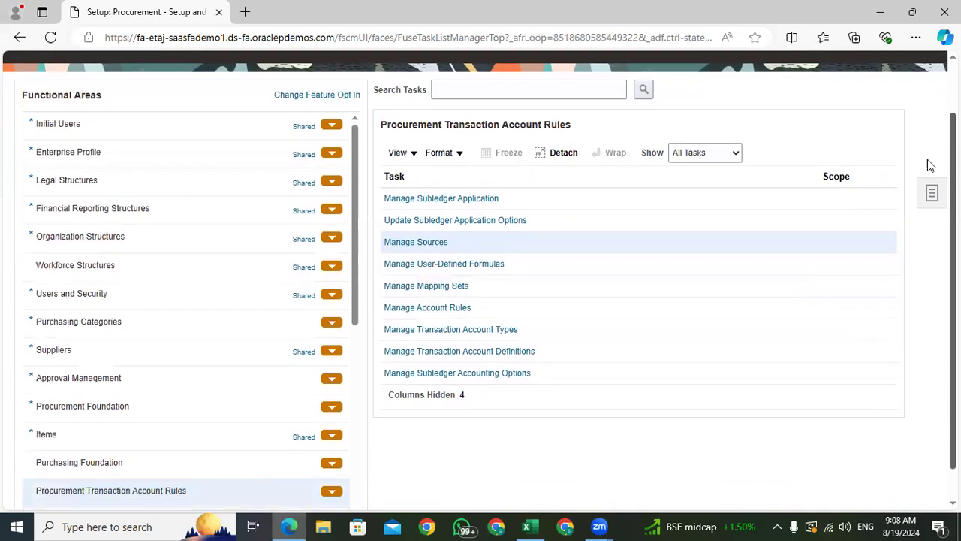
- Open the Manage User-Defined Formulas task, add a blank formula row and examine its data type options
left_click(442, 264)
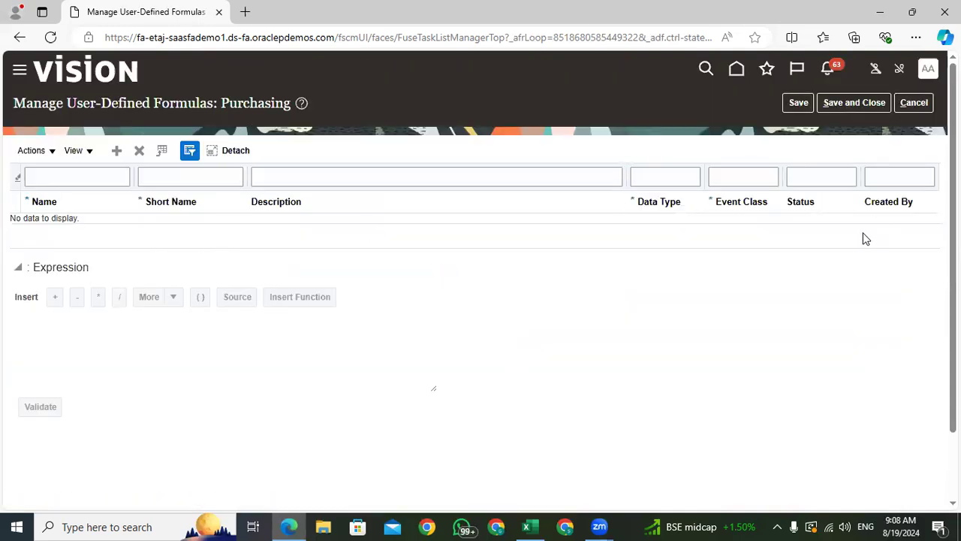
left_click(119, 153)
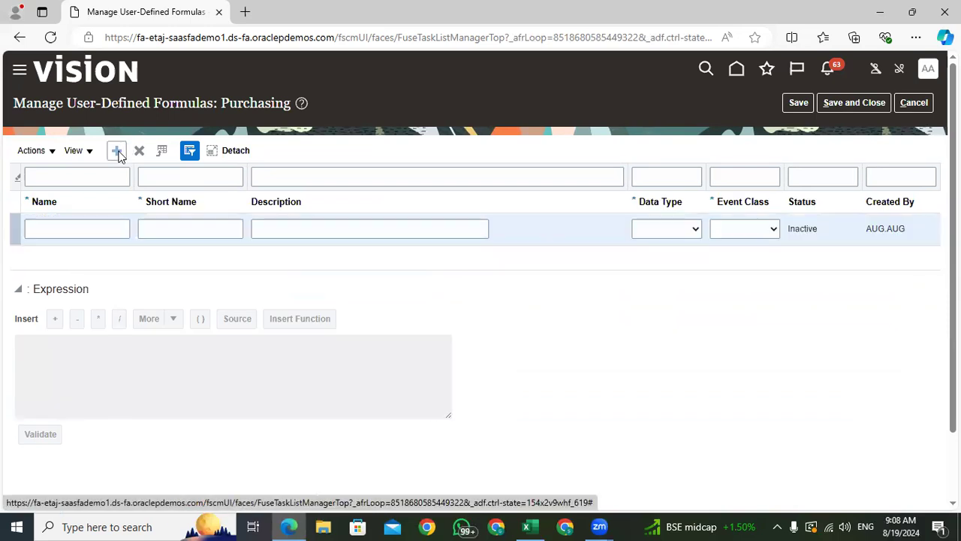
left_click(60, 229)
left_click(163, 229)
left_click(323, 227)
left_click(668, 228)
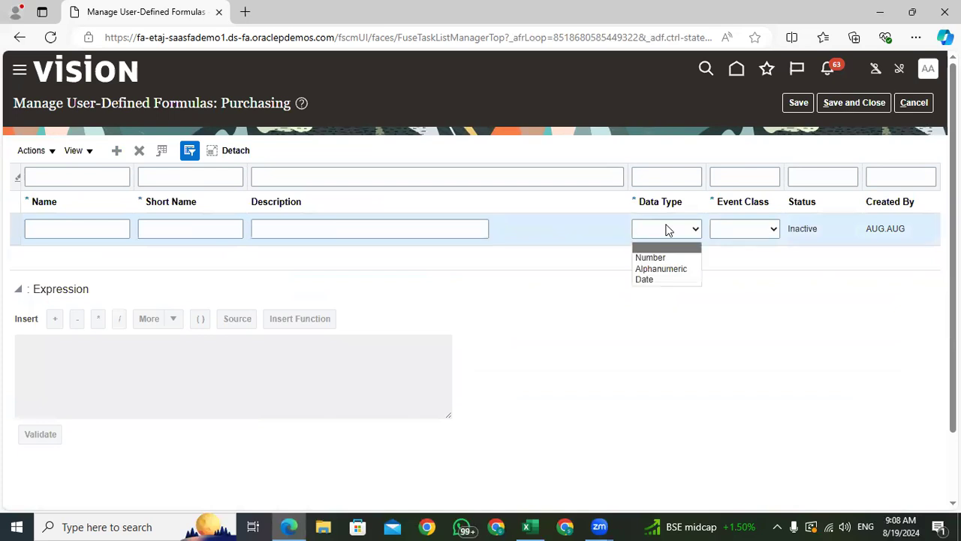
- Examine the event class options available for the blank formula and review the expression area
left_click(751, 227)
left_click(591, 440)
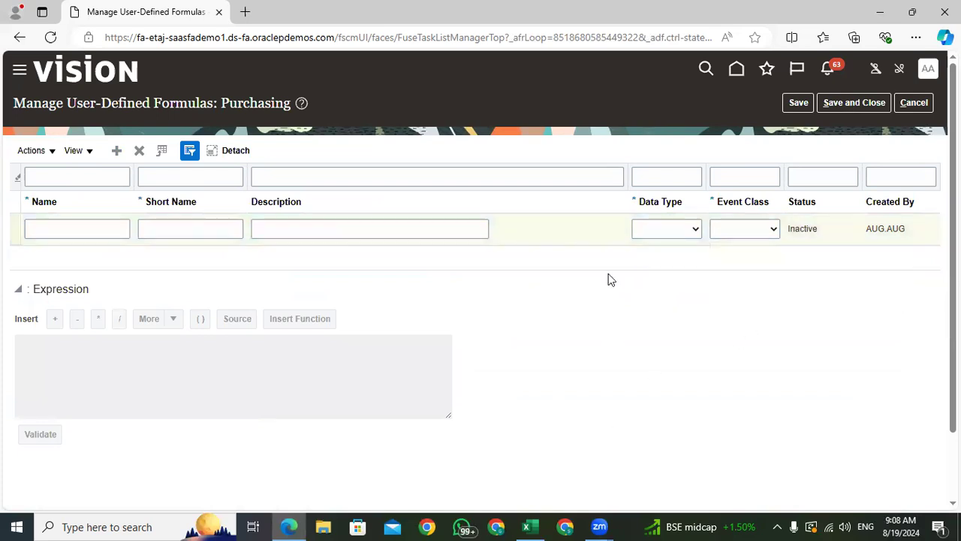
left_click(745, 244)
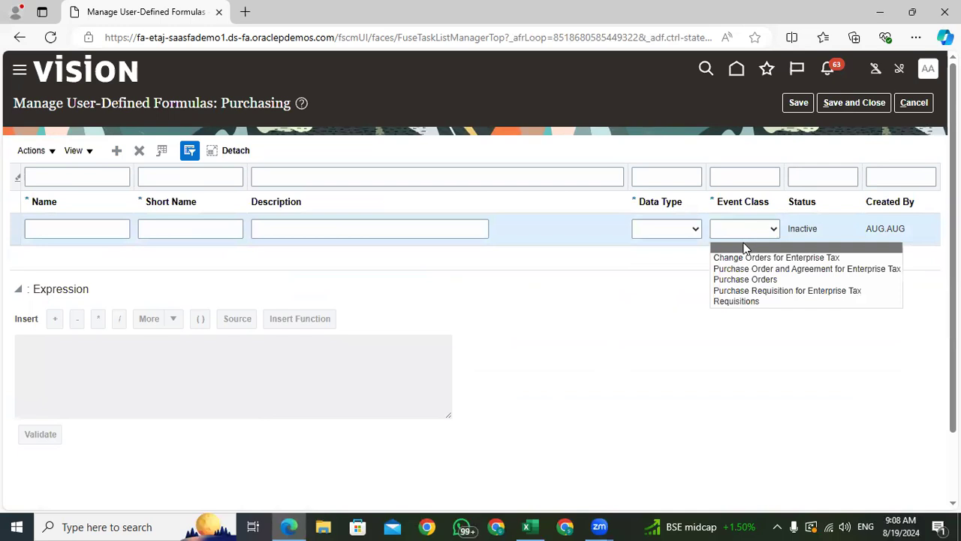
left_click(570, 354)
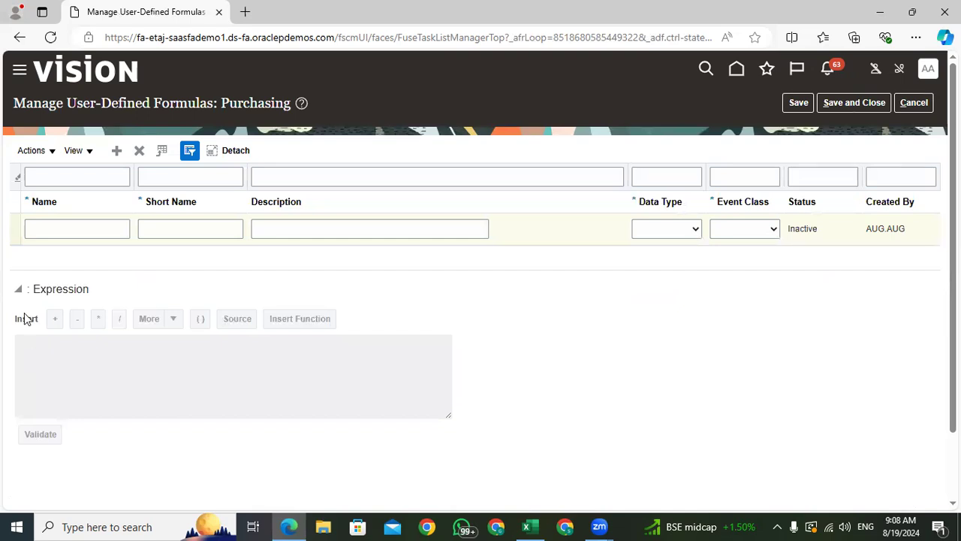
left_click(770, 232)
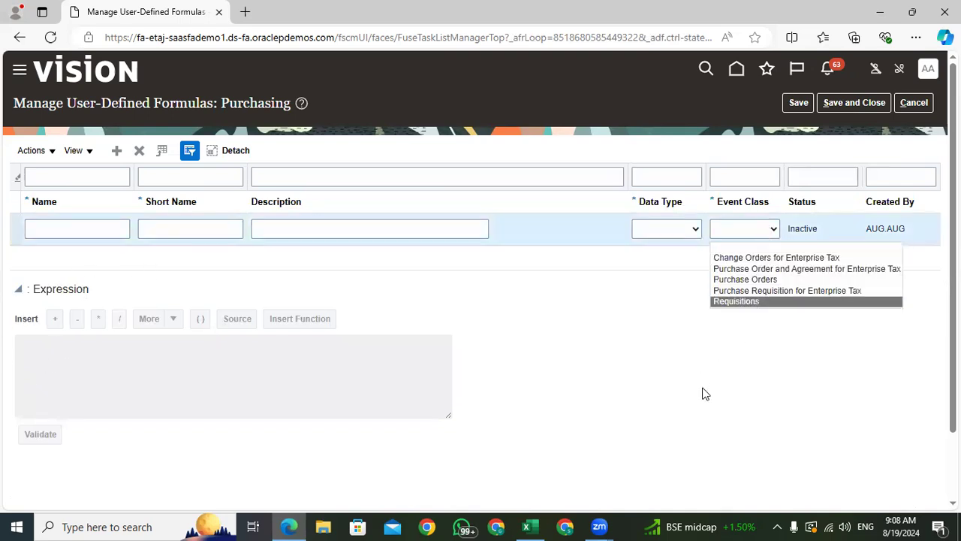
left_click(668, 374)
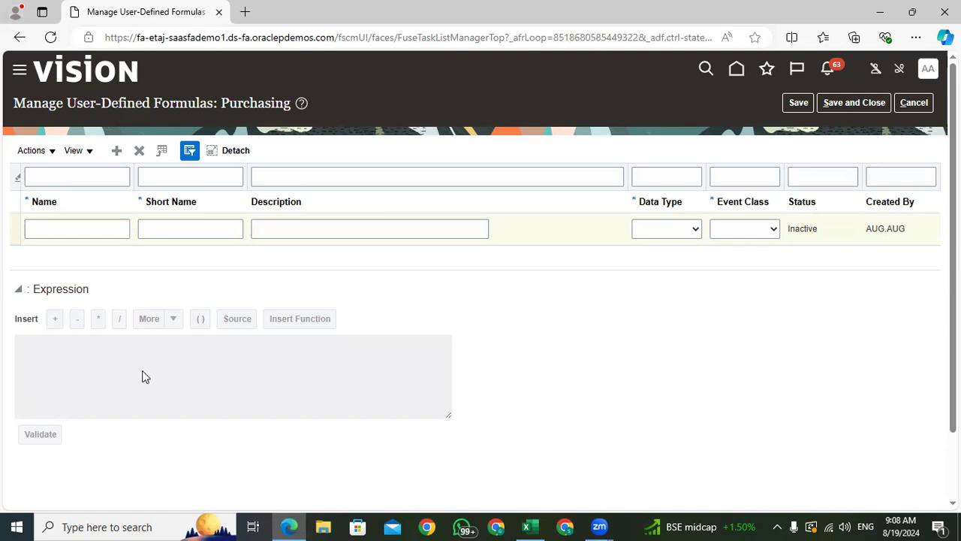
- Delete the blank formula row and leave the user-defined formulas page without saving
left_click(138, 152)
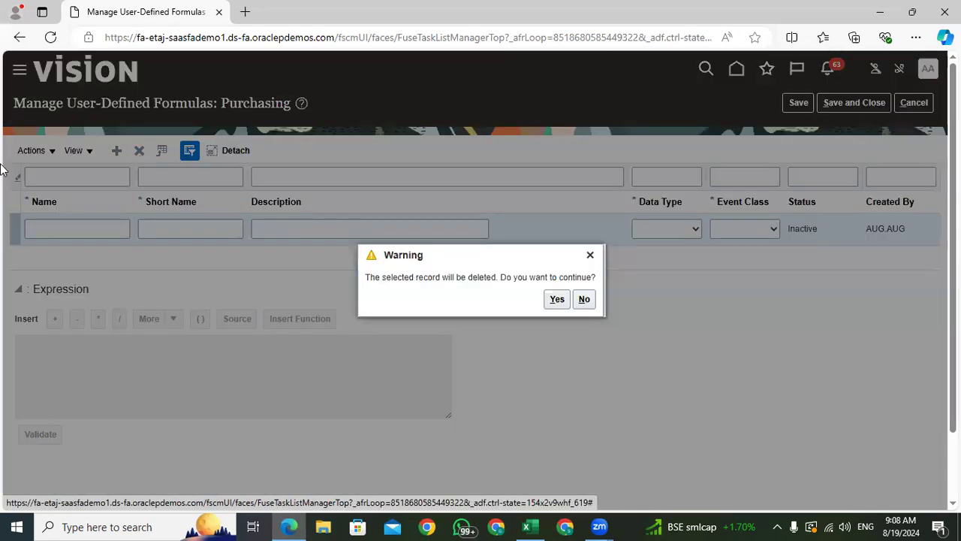
left_click(556, 299)
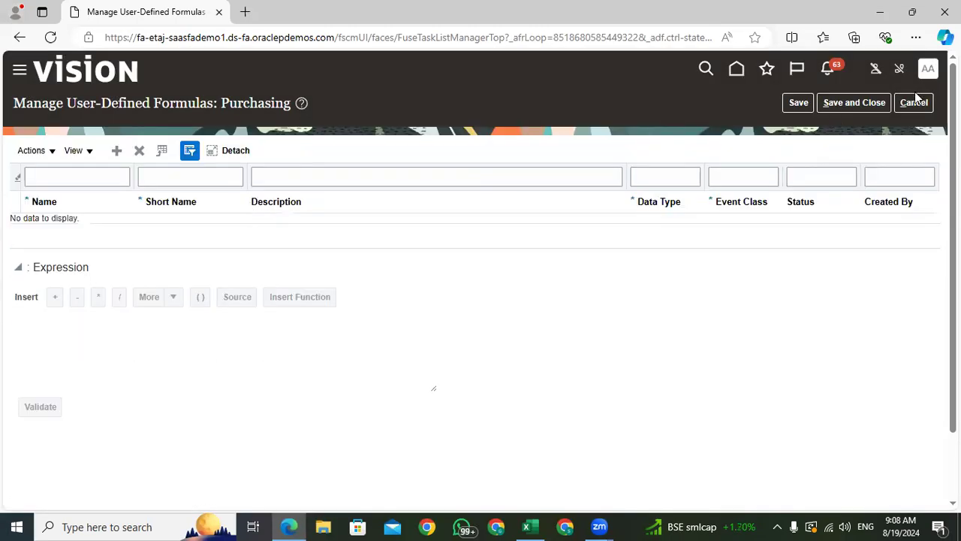
left_click(917, 107)
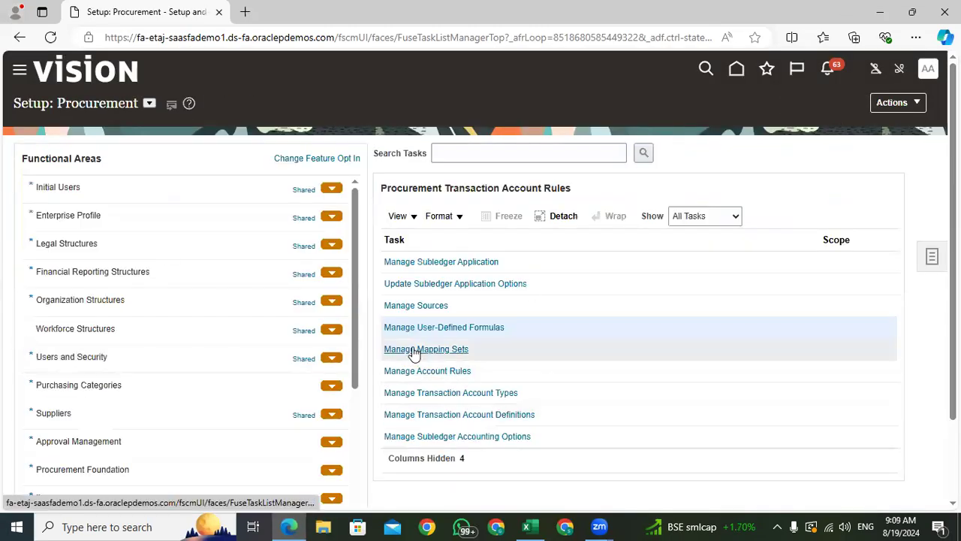
- Open the Manage Mapping Sets task for Purchasing and widen the Name column to show the full mapping set names
left_click_drag(953, 113, 954, 146)
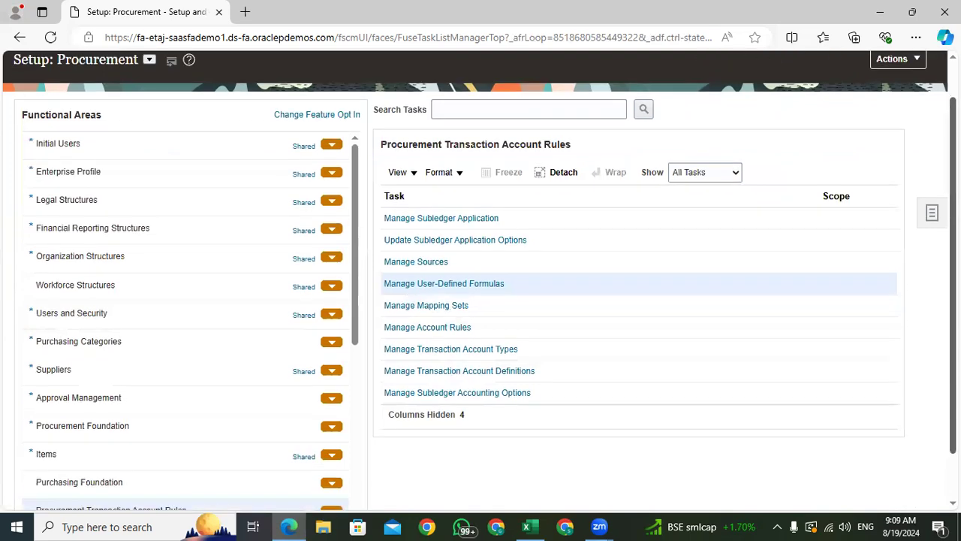
left_click(410, 306)
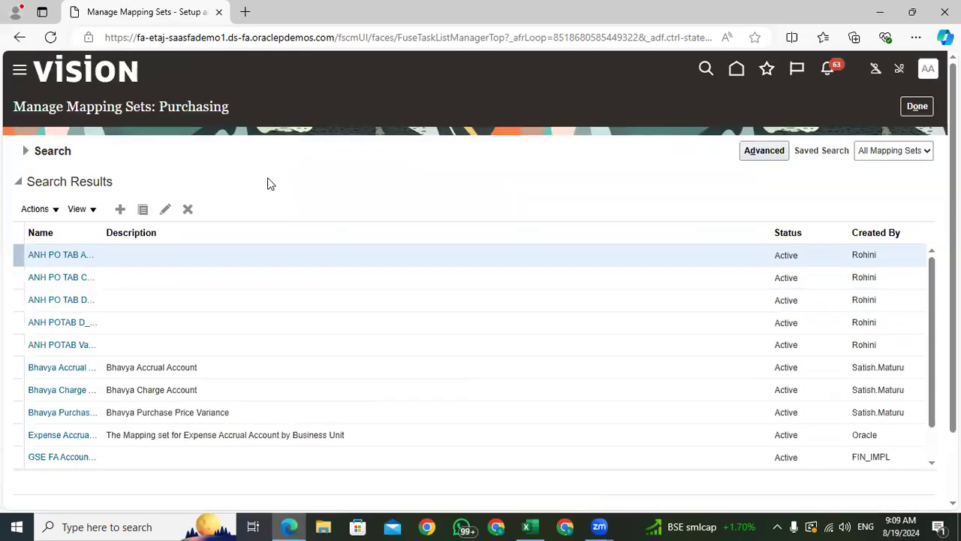
left_click_drag(103, 233, 197, 233)
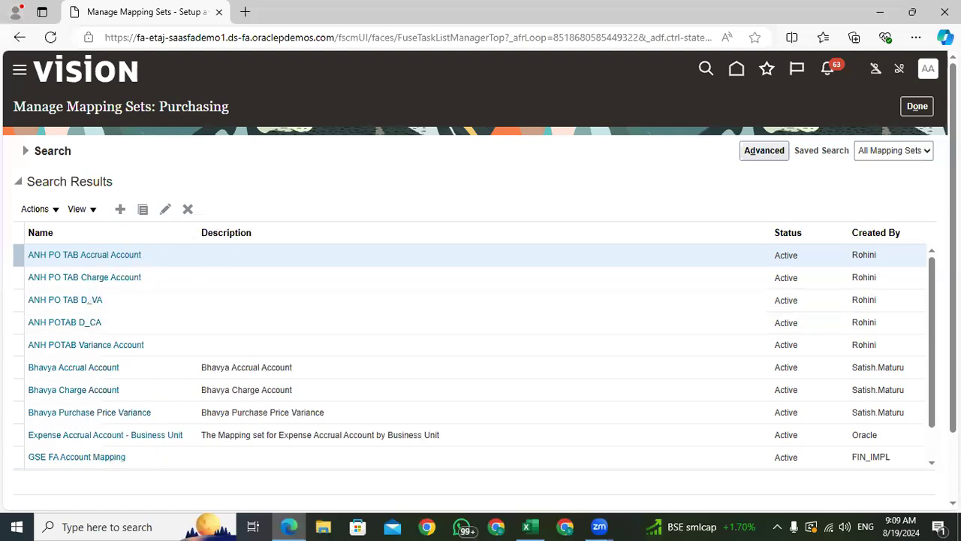
- Examine the list of Purchasing mapping sets, comparing their names, descriptions, statuses and creators
scroll(25, 331, "down", 1)
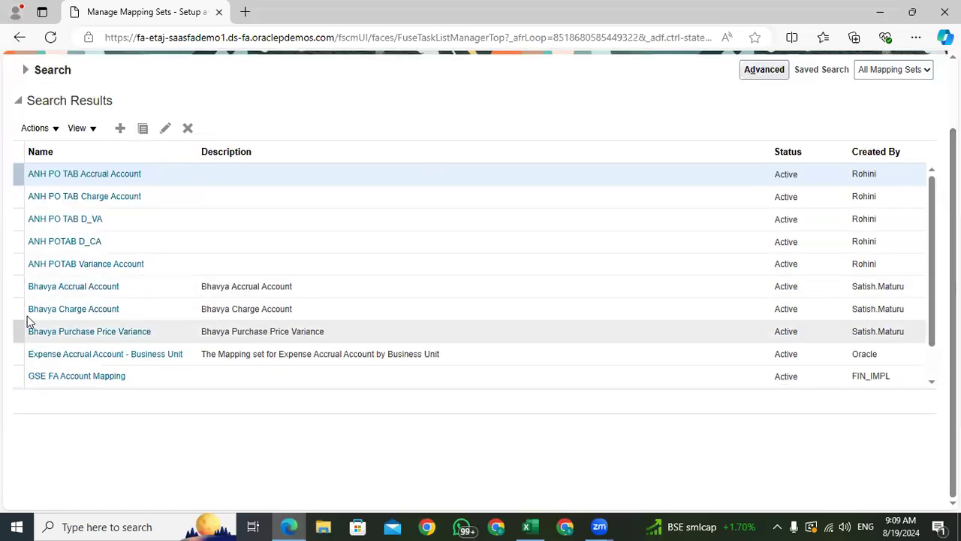
left_click_drag(932, 180, 933, 283)
left_click_drag(932, 227, 933, 340)
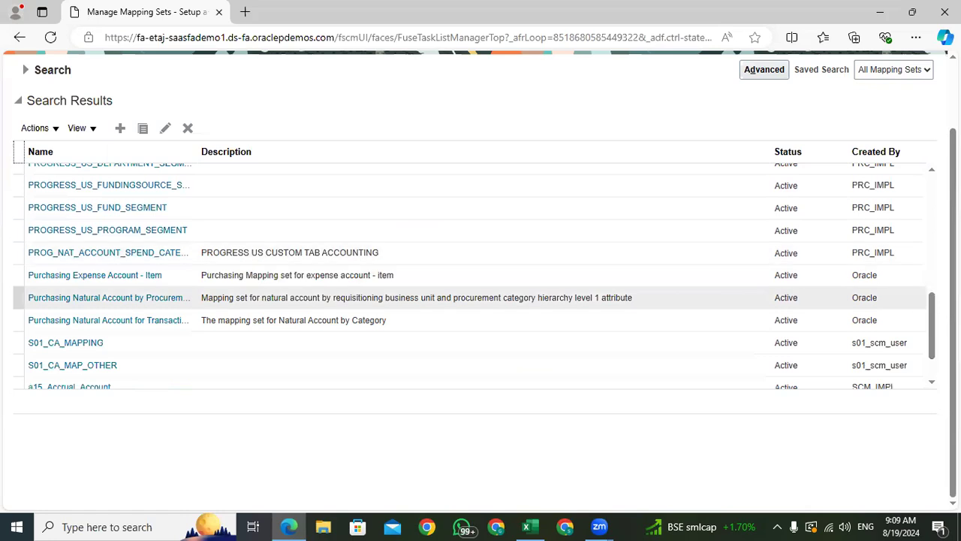
left_click_drag(933, 306, 934, 280)
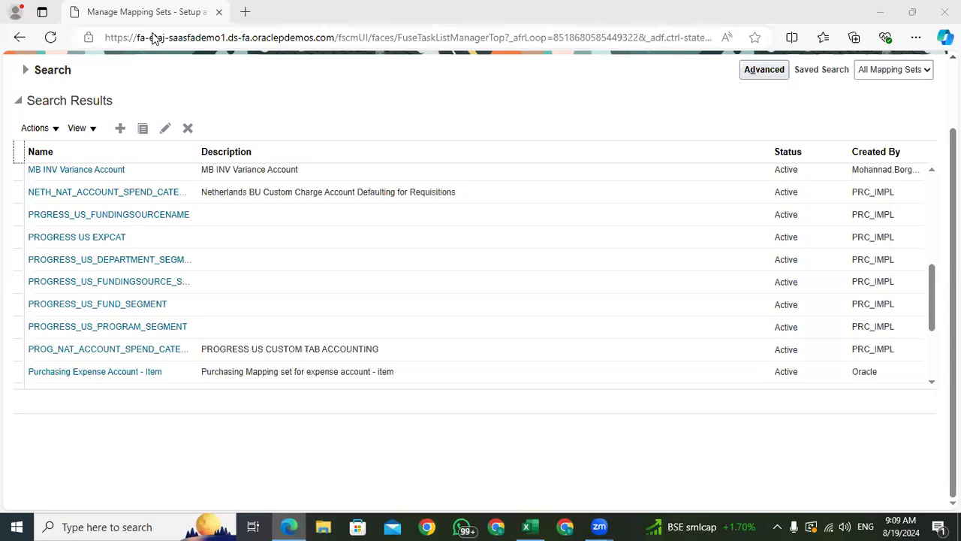
left_click_drag(934, 289, 936, 215)
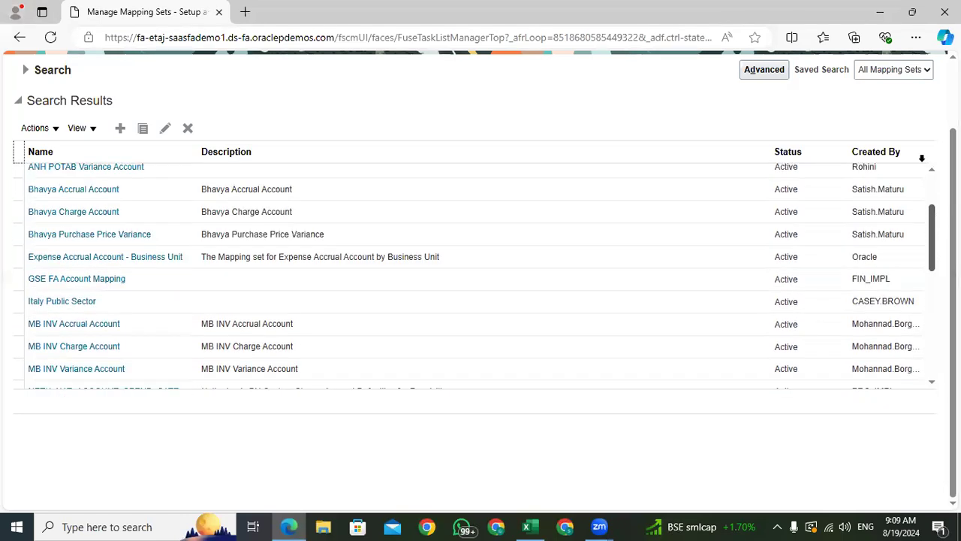
left_click_drag(922, 158, 923, 157)
scroll(115, 437, "up", 3)
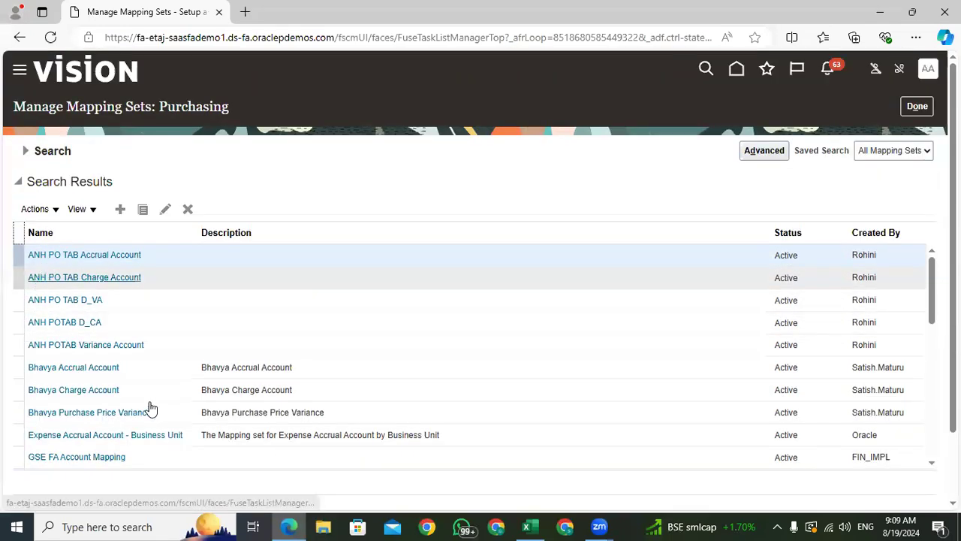
scroll(127, 415, "down", 6)
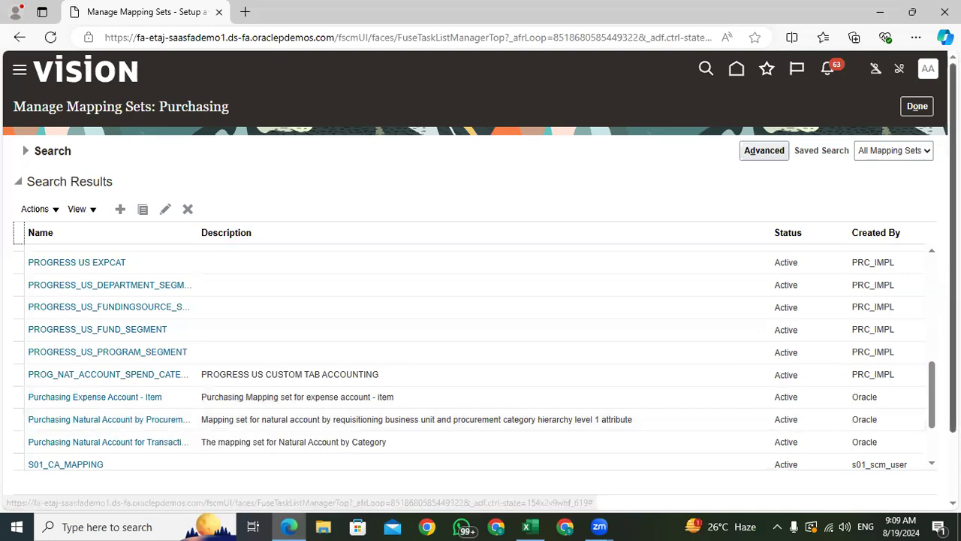
scroll(883, 268, "down", 1)
mouse_move(931, 307)
left_mouse_down()
mouse_move(933, 338)
mouse_move(932, 322)
left_mouse_up()
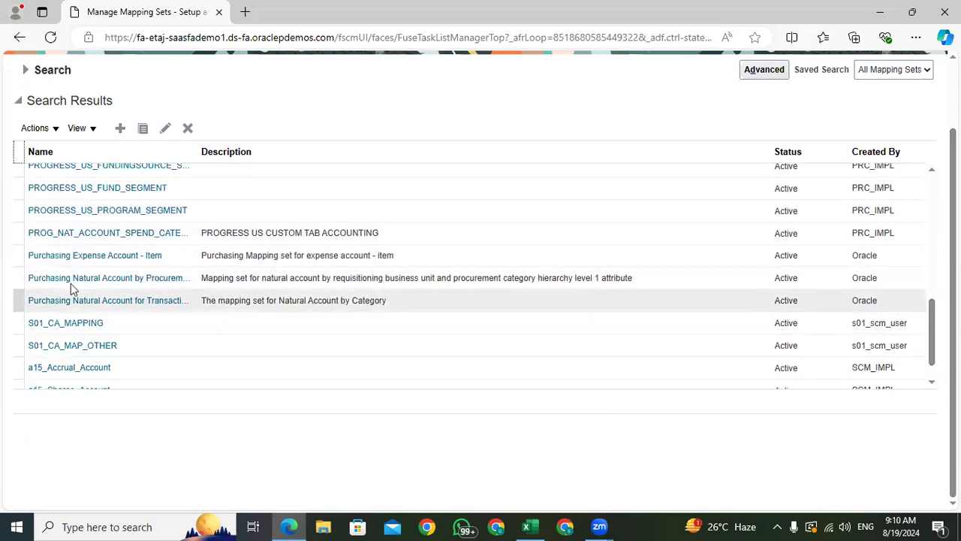
- Open the Purchasing Expense Account - Item mapping set and review its name, input sources, charts of accounts and mappings
left_click(43, 256)
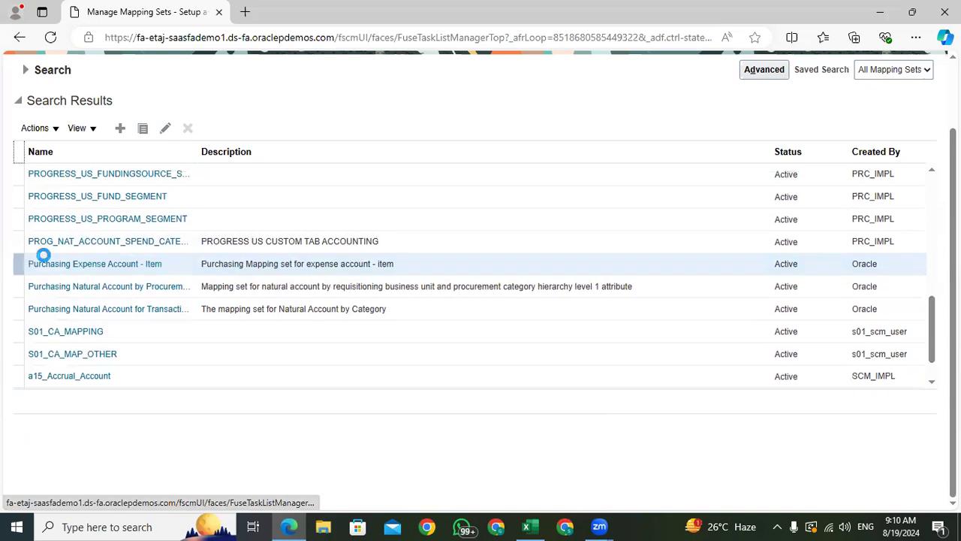
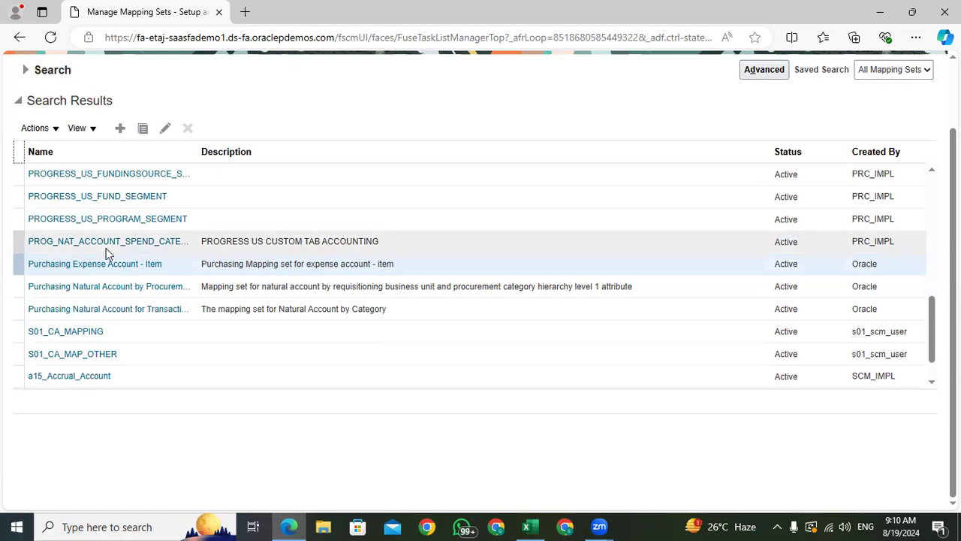
left_click(87, 264)
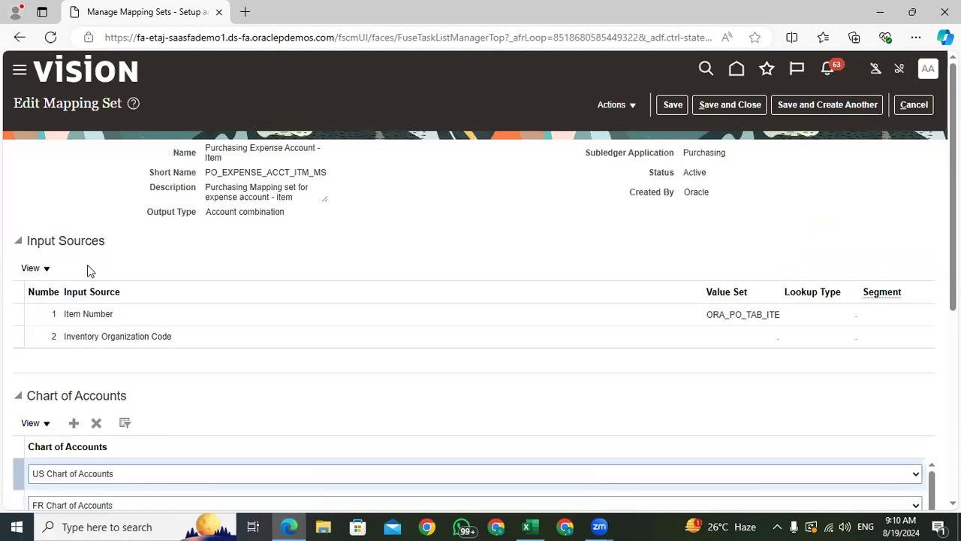
scroll(426, 213, "down", 5)
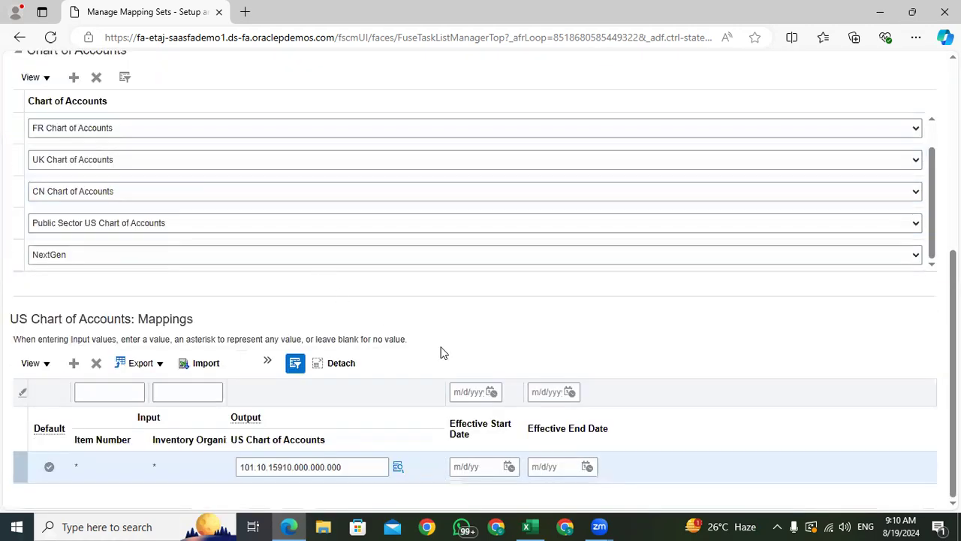
scroll(439, 362, "up", 5)
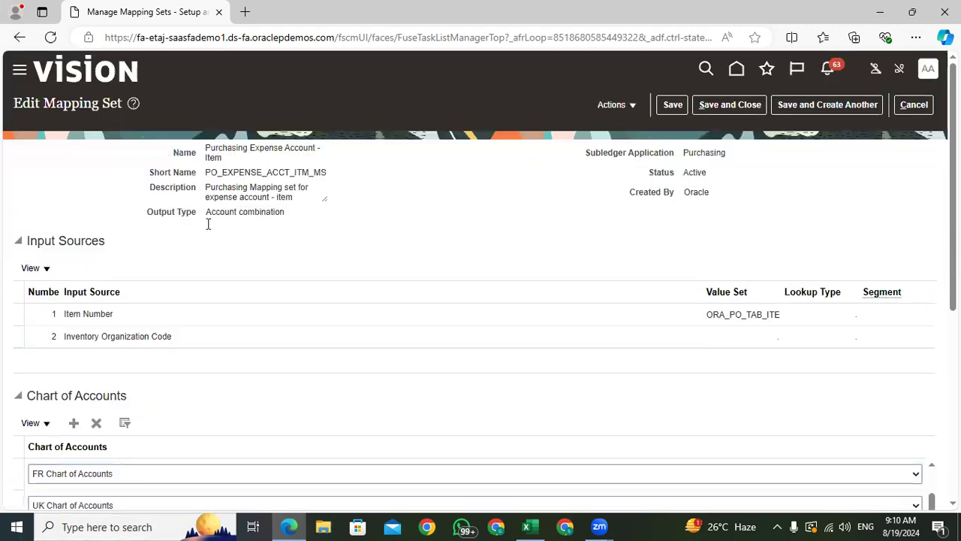
left_click_drag(204, 146, 413, 176)
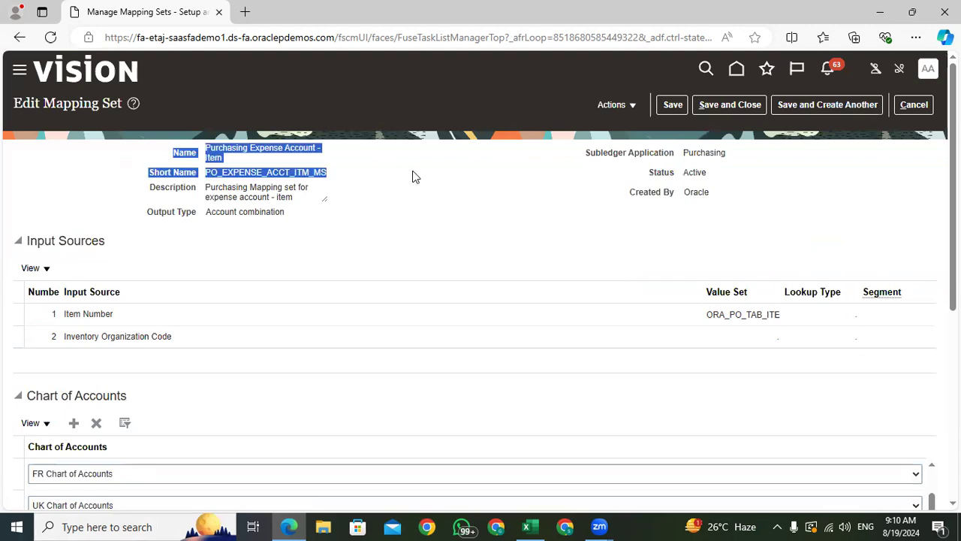
- Examine the Input Sources section of the Purchasing Expense Account - Item mapping set
left_click(349, 250)
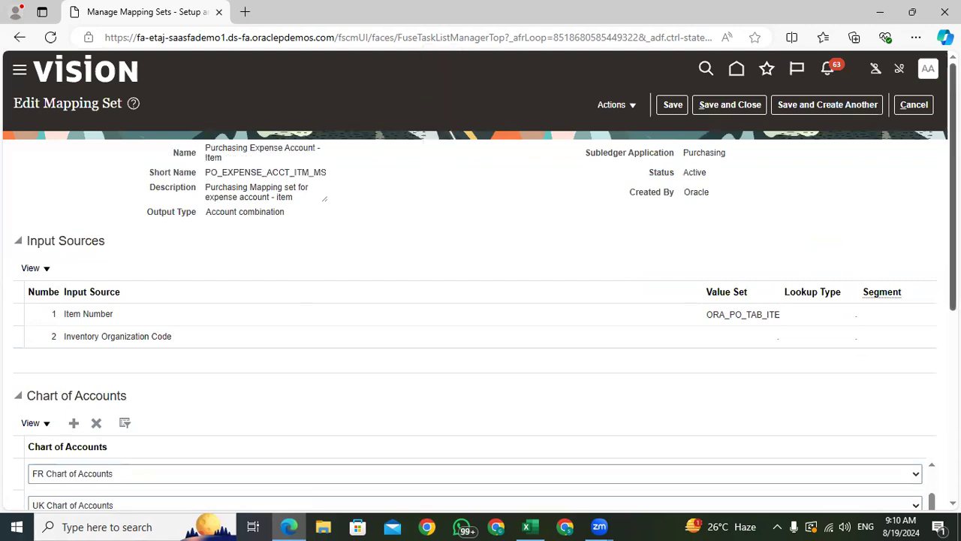
left_click_drag(953, 188, 953, 196)
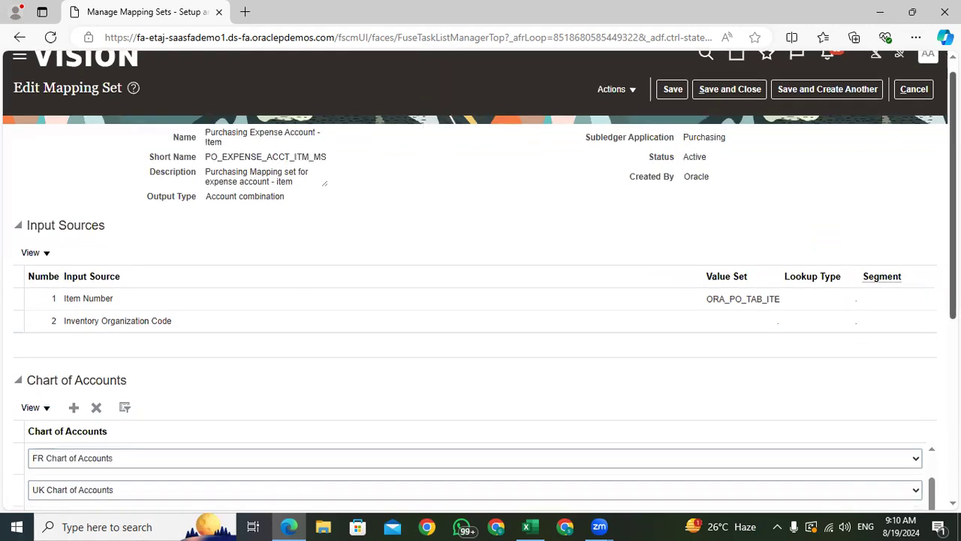
triple_click(58, 228)
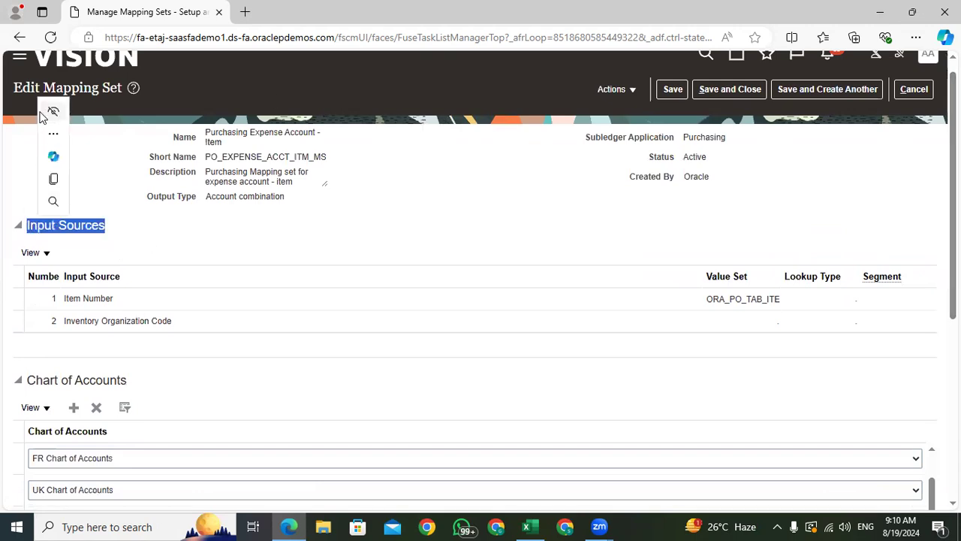
left_click(166, 242)
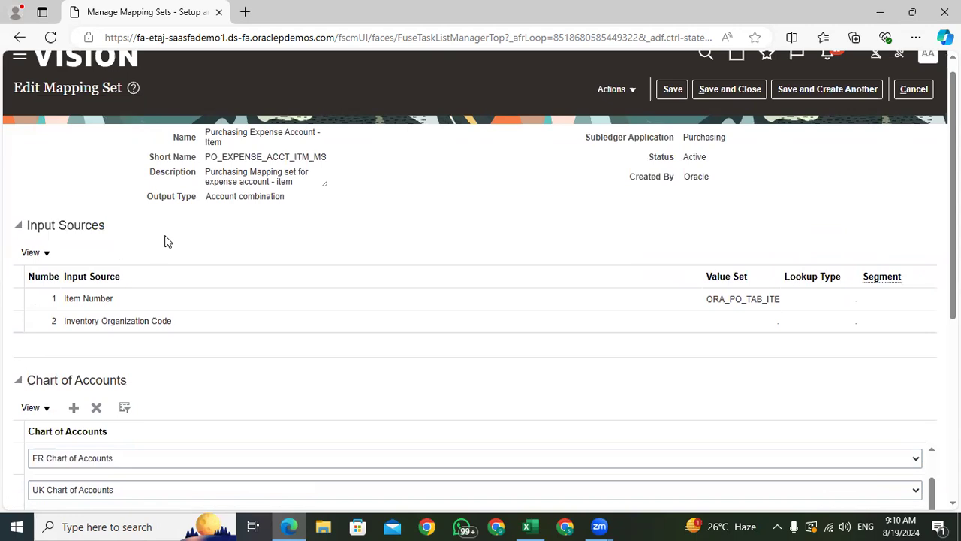
scroll(165, 241, "up", 1)
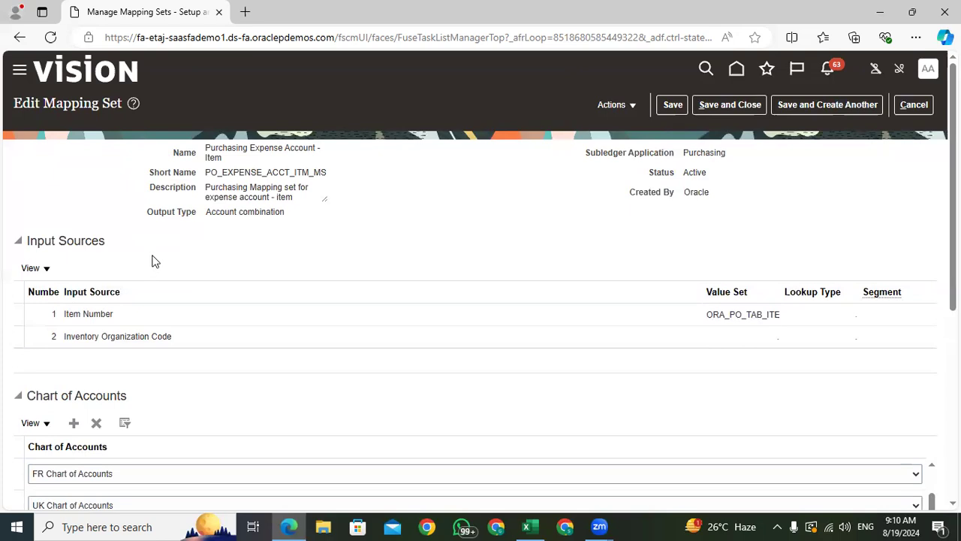
scroll(152, 259, "down", 5)
scroll(138, 229, "up", 6)
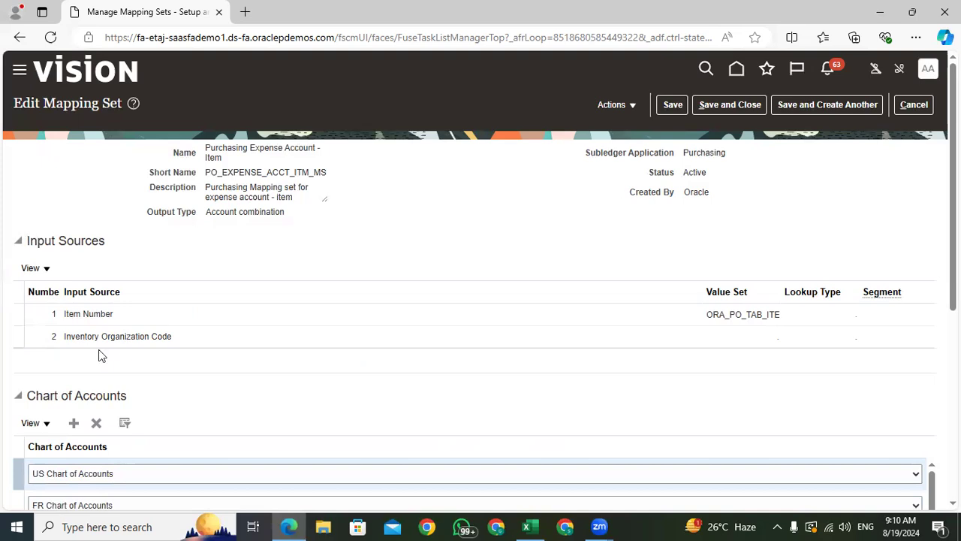
- Review the mapping set's charts of accounts and the segment breakdown of the US Chart of Accounts output combination
scroll(136, 196, "down", 3)
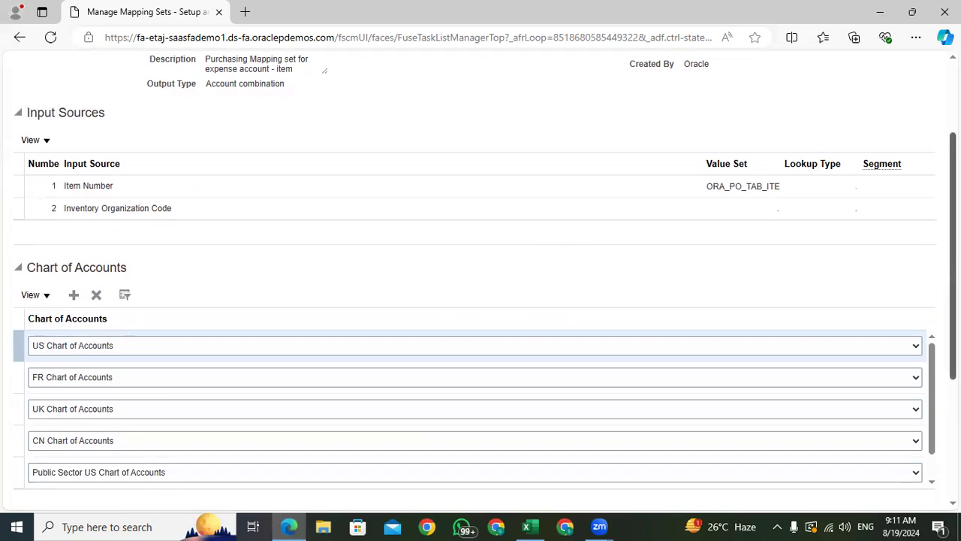
scroll(200, 202, "down", 2)
left_click_drag(126, 174, 27, 173)
left_click(298, 183)
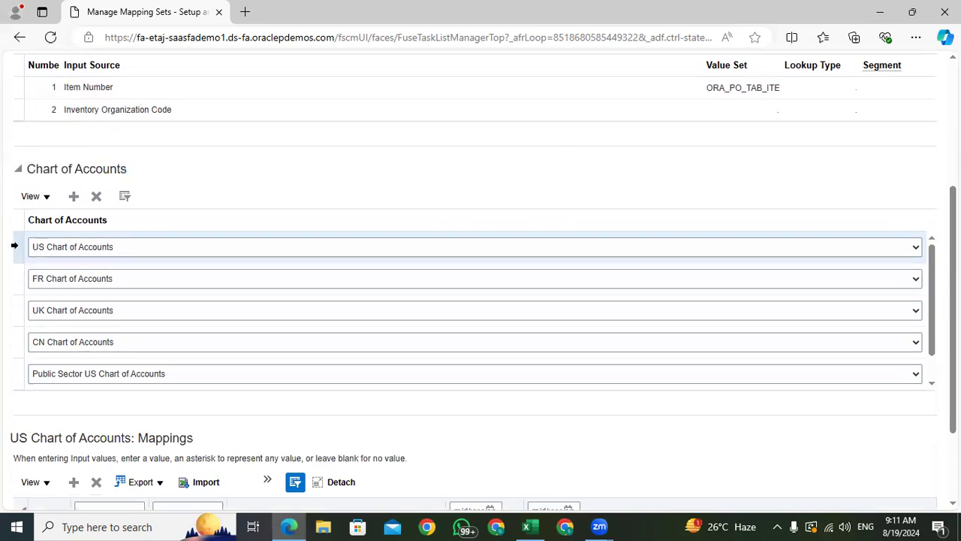
scroll(481, 301, "down", 2)
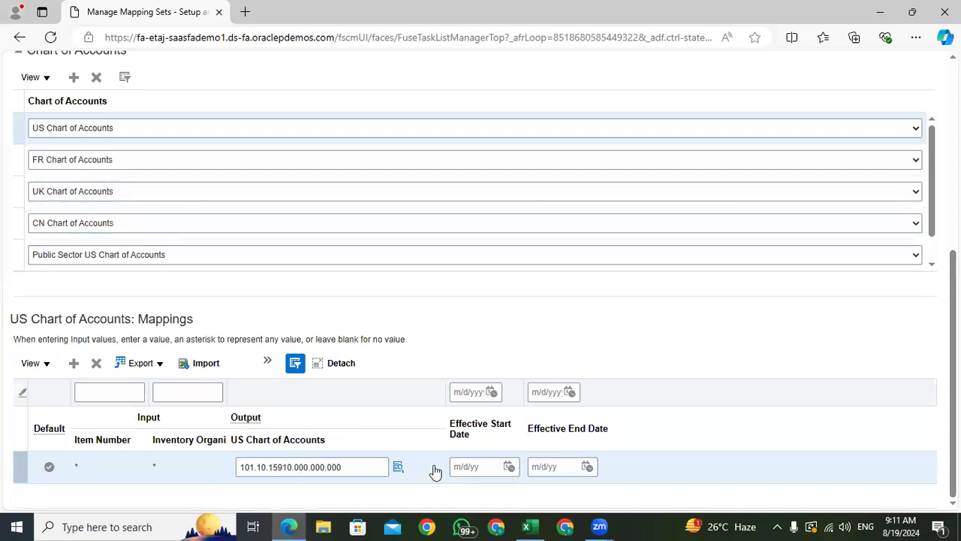
mouse_move(403, 470)
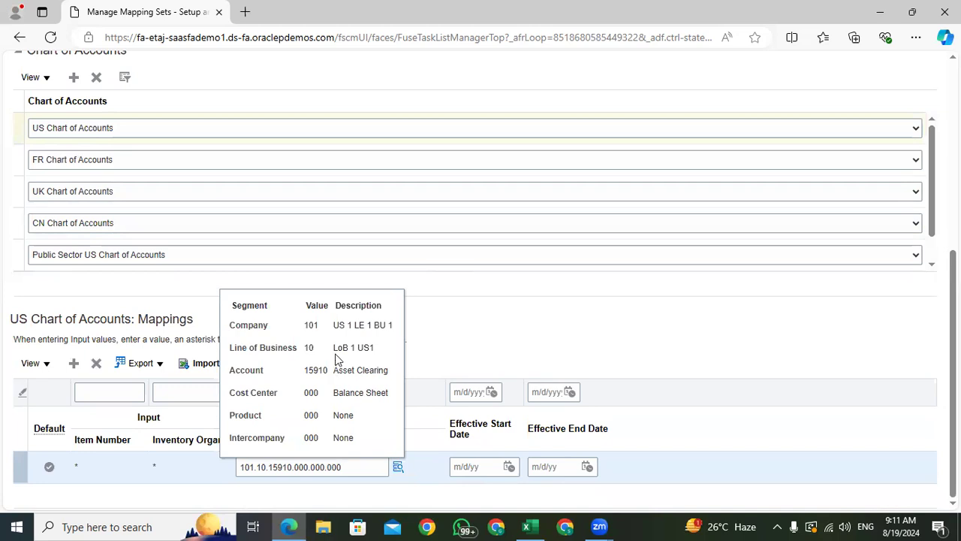
left_click(474, 335)
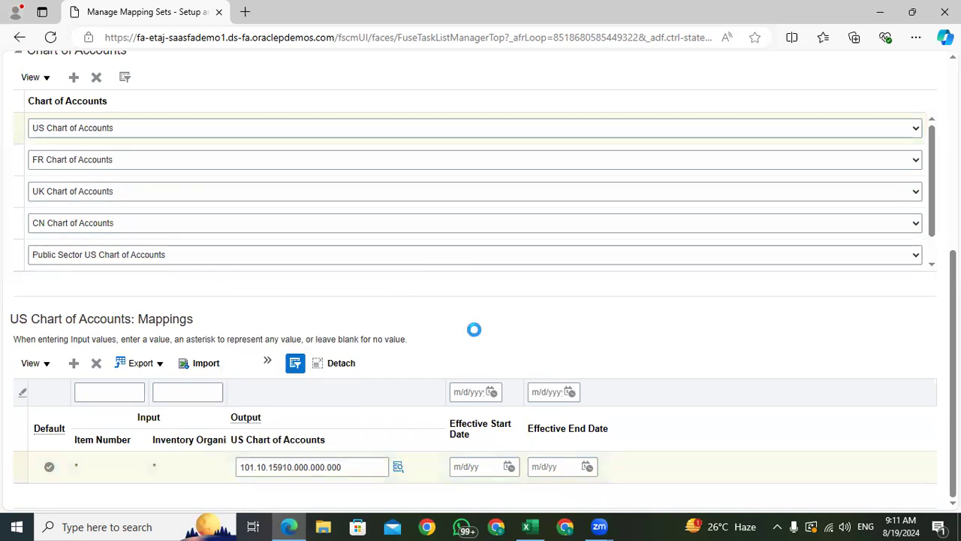
- Inspect the Item Number and Inventory Organization Code input sources of the mapping set
scroll(594, 271, "up", 5)
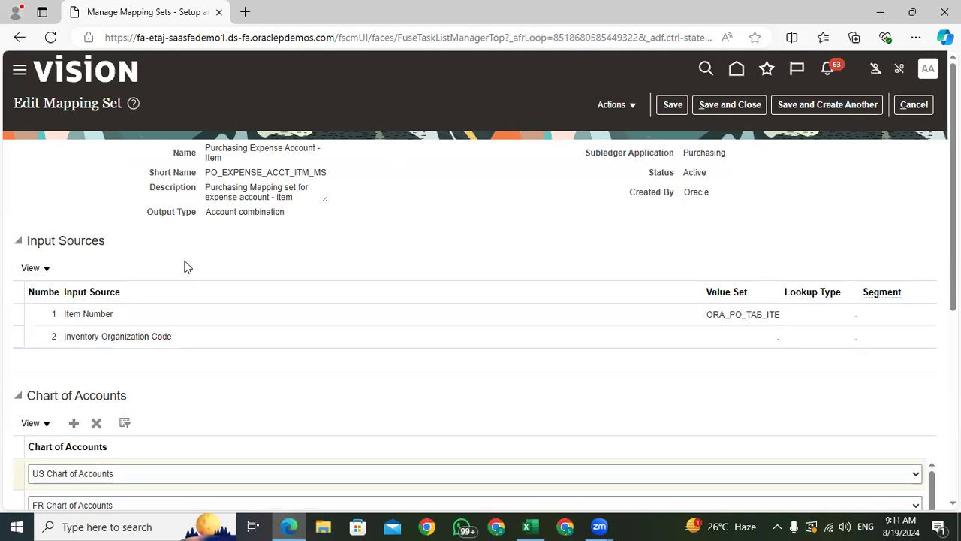
left_click_drag(109, 242, 26, 239)
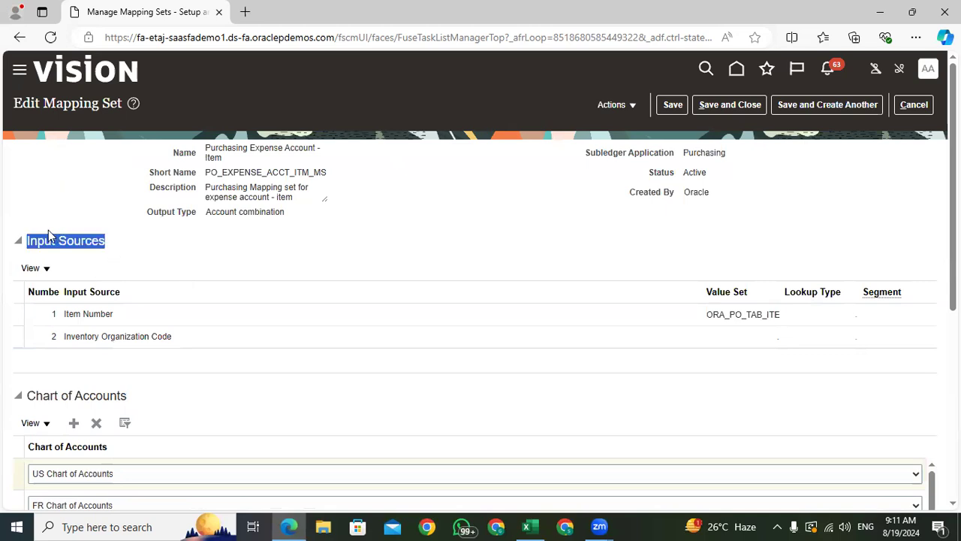
left_click(117, 321)
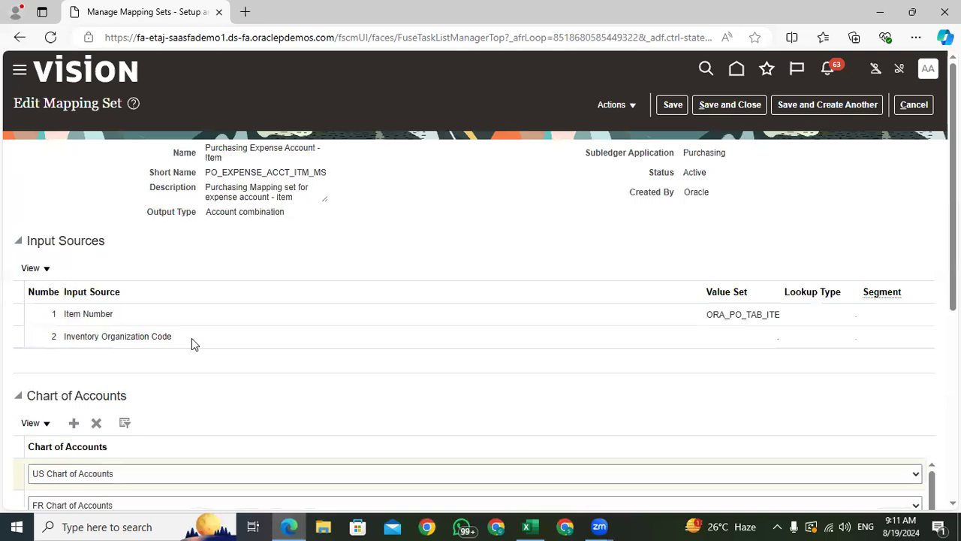
left_click_drag(114, 315, 63, 317)
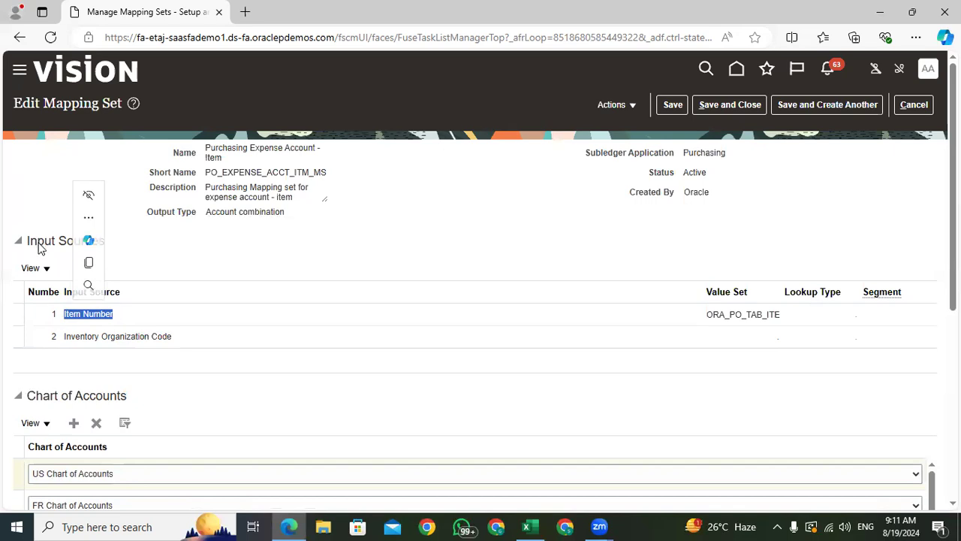
left_click(154, 359)
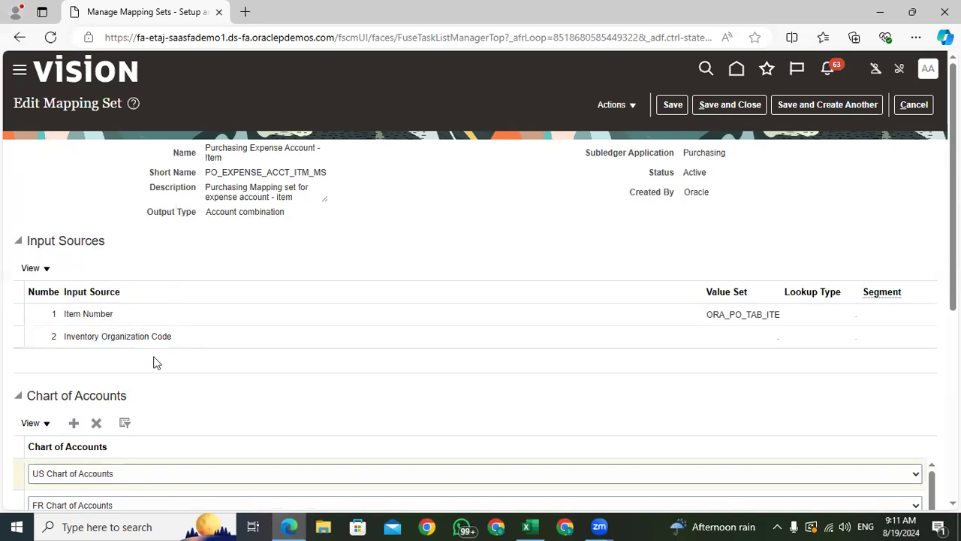
triple_click(92, 315)
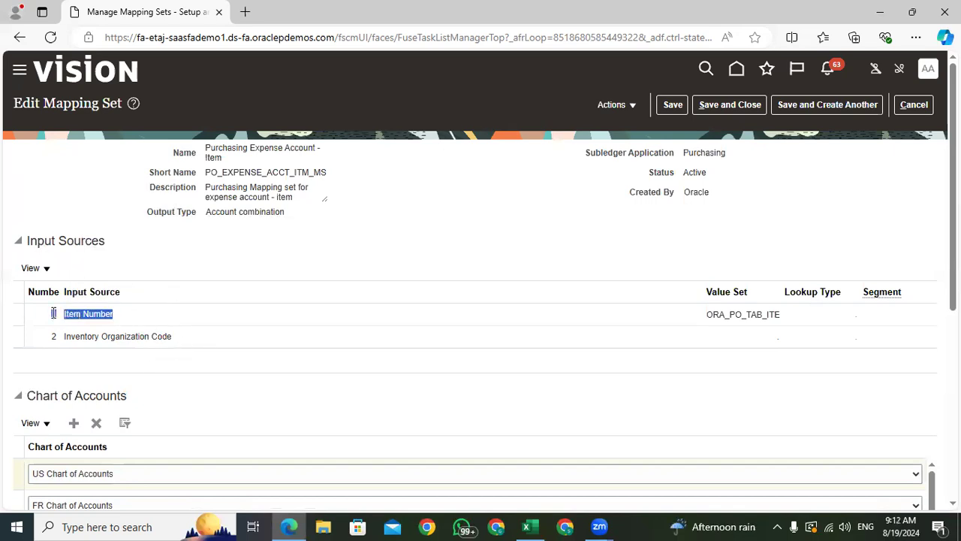
left_click(200, 359)
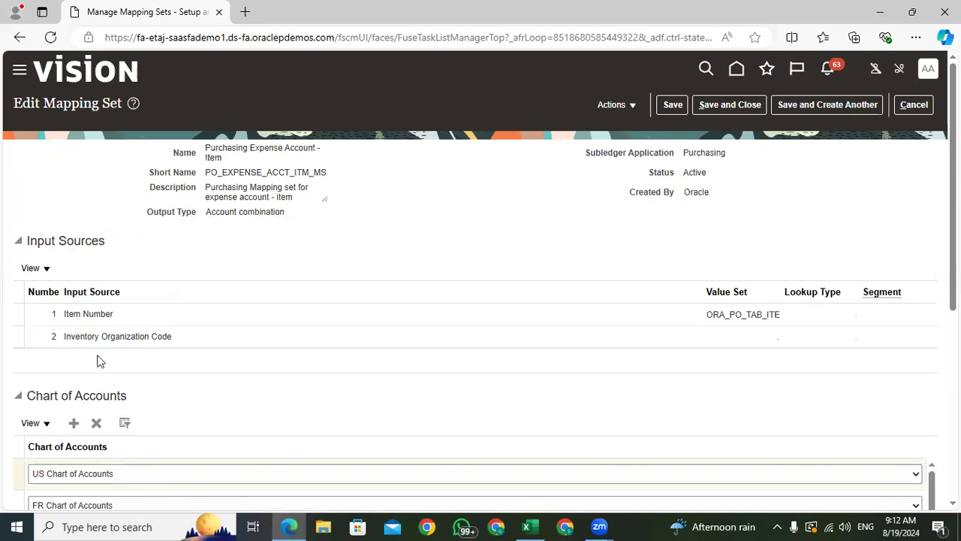
- Compare the input sources with the input columns and output account of the default US Chart of Accounts mapping row
scroll(99, 362, "down", 5)
scroll(116, 217, "up", 5)
scroll(187, 351, "down", 5)
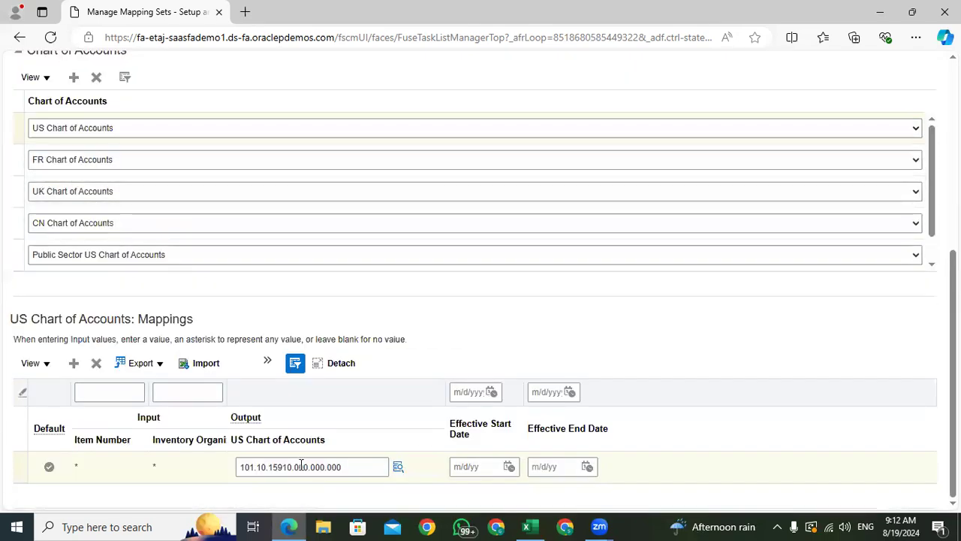
scroll(139, 309, "up", 5)
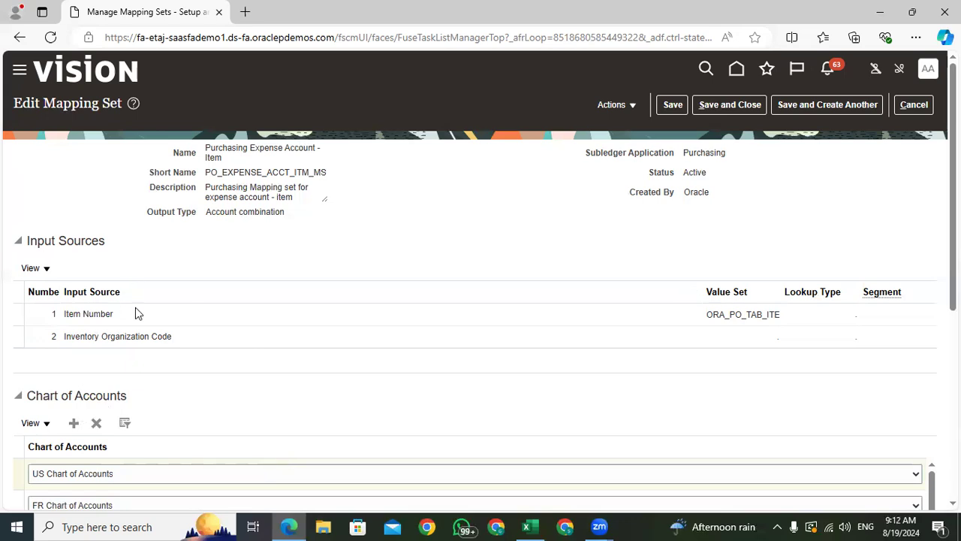
scroll(213, 348, "down", 5)
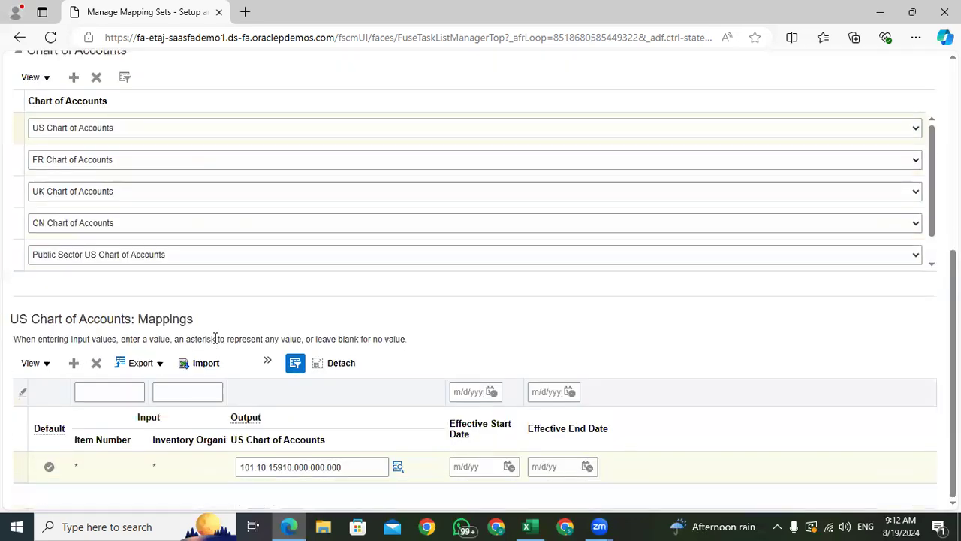
left_click(97, 462)
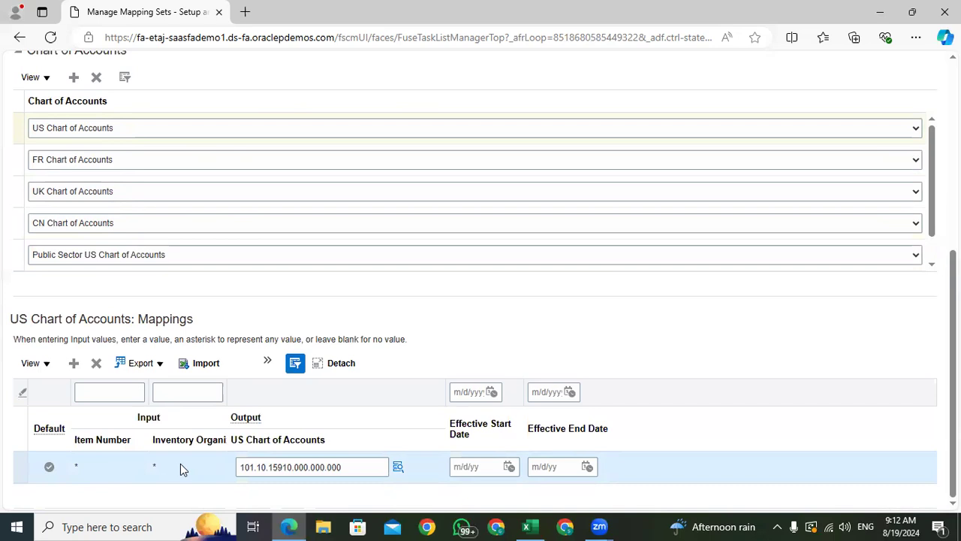
left_click(363, 467)
key("ctrl+a")
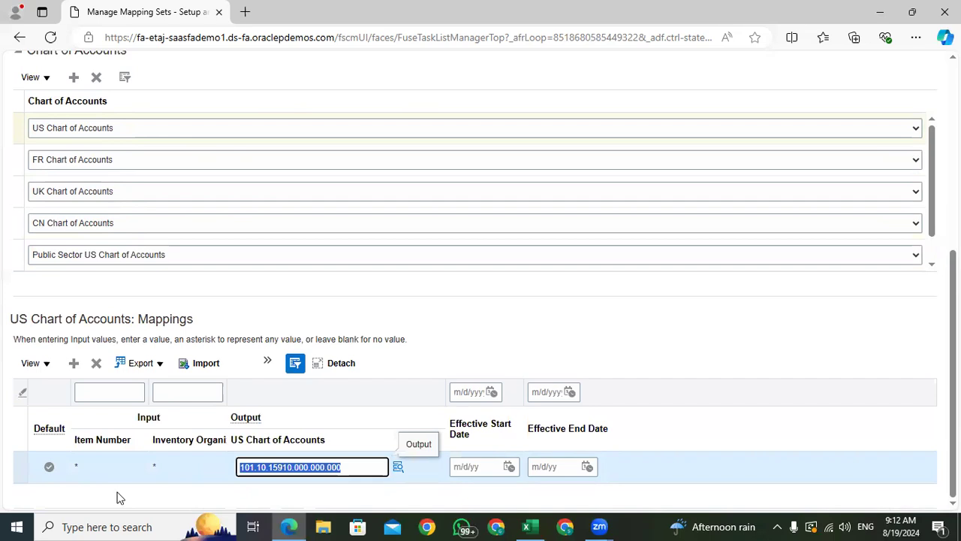
- Leave the mapping set without saving and return to the list of Purchasing mapping sets
scroll(466, 290, "up", 5)
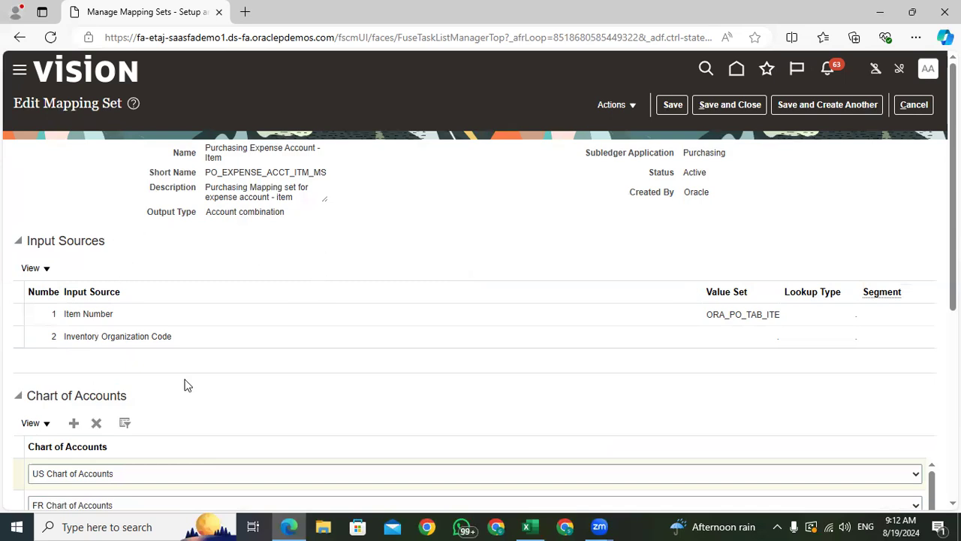
left_click(923, 109)
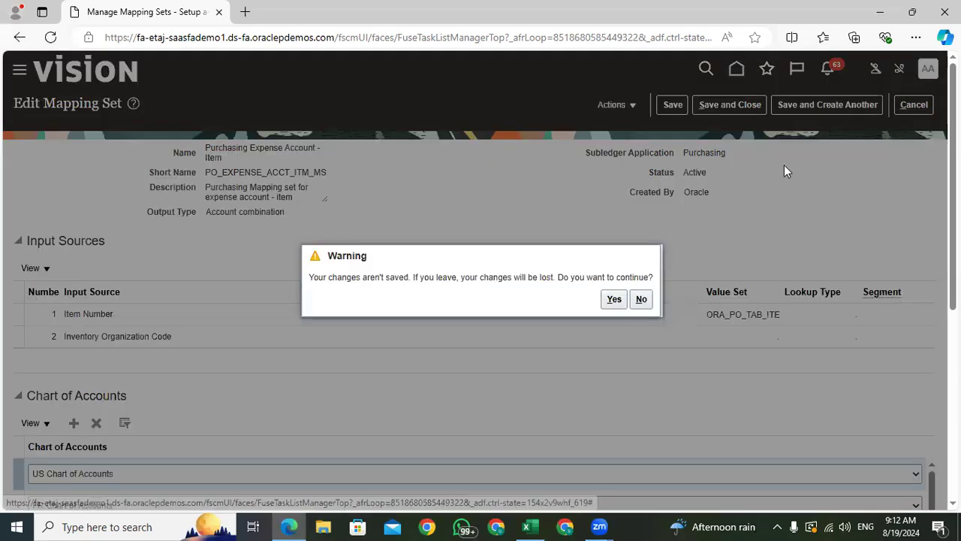
left_click(611, 303)
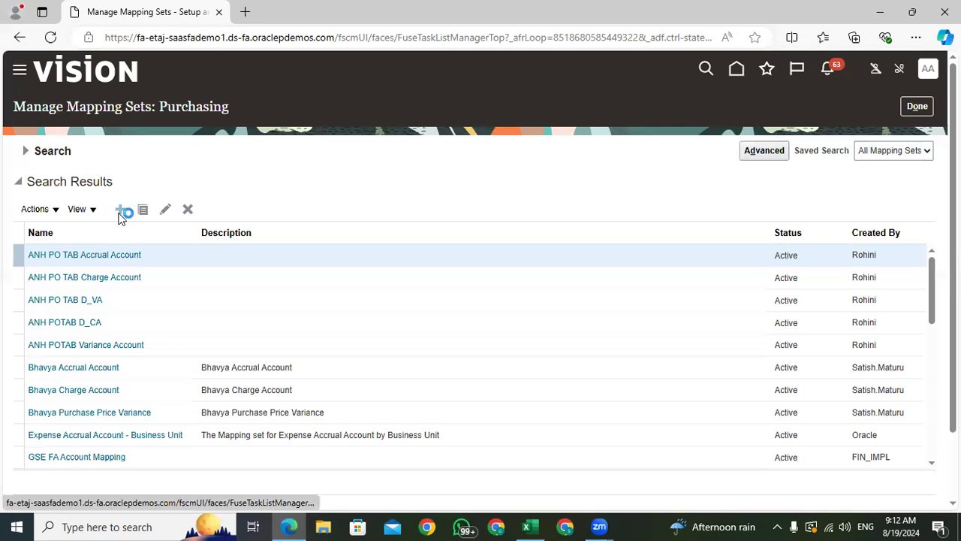
left_click(231, 153)
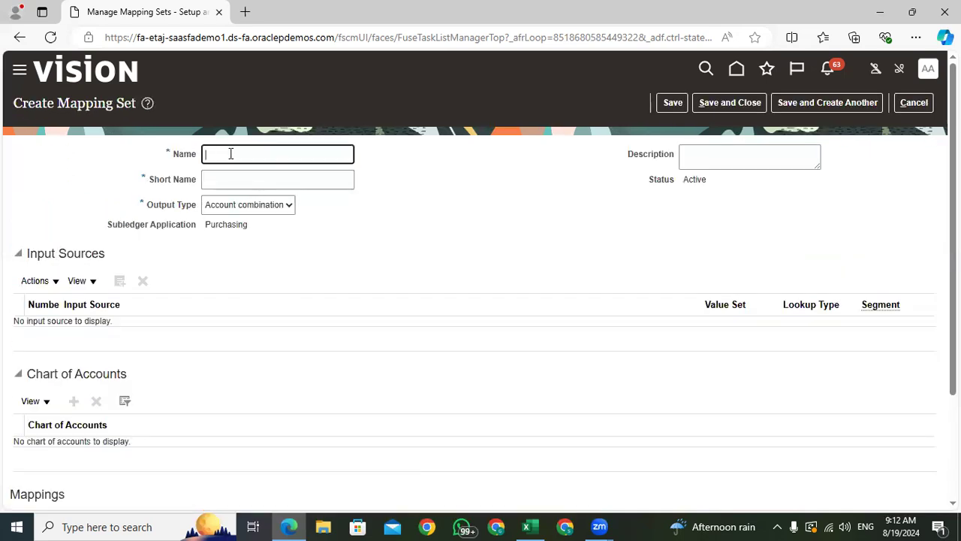
key("Caps_Lock")
type("TAB_")
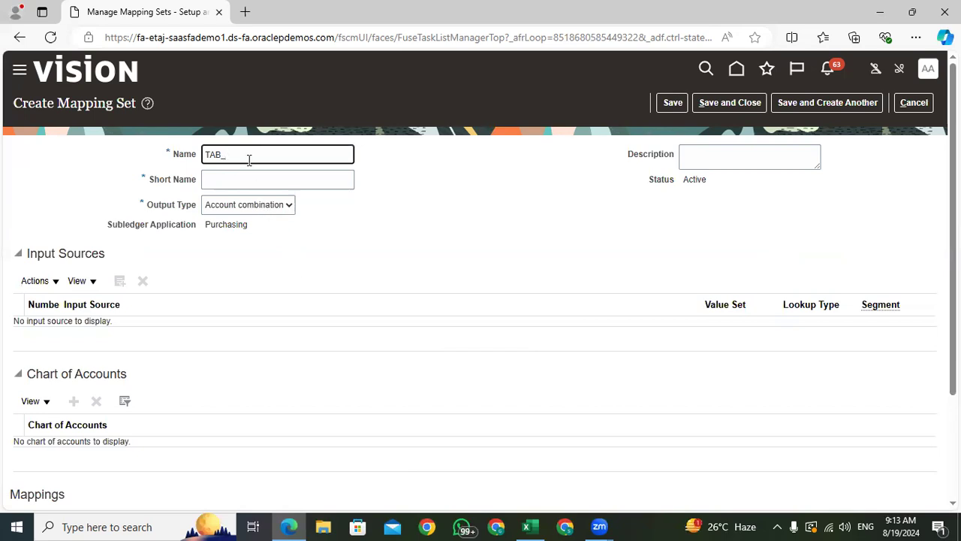
key("Caps_Lock")
left_click(915, 103)
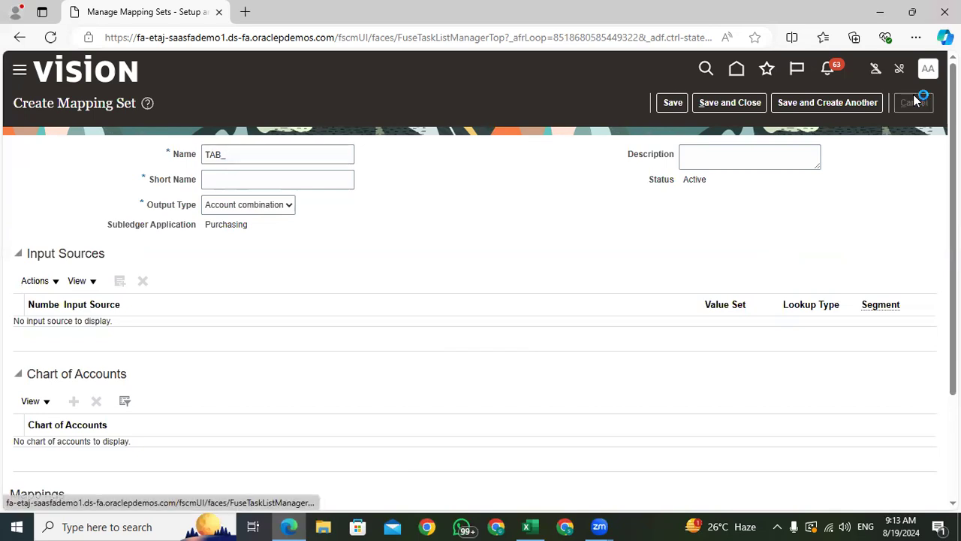
key("Return")
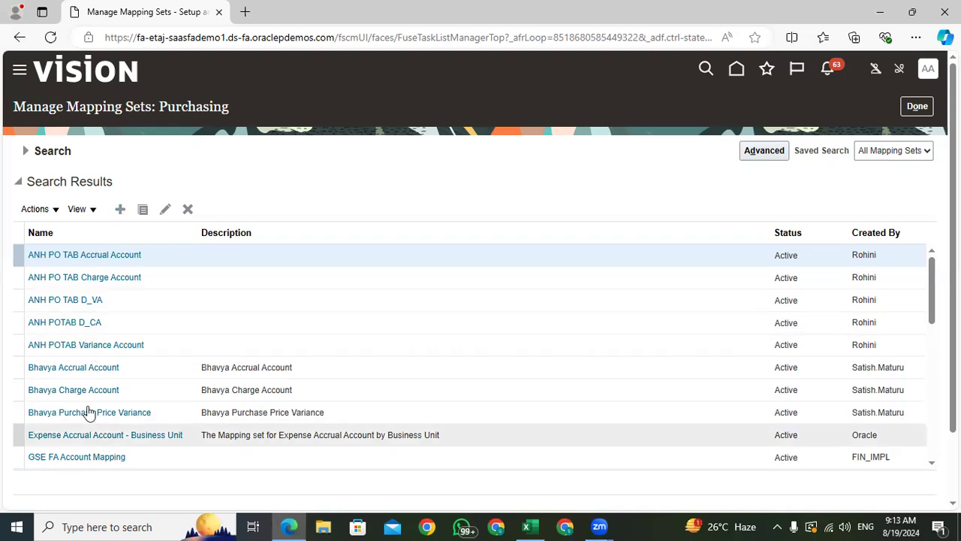
- Start a new Purchasing mapping set and name it TAB_CHARGE ACCOUNT
left_click(121, 212)
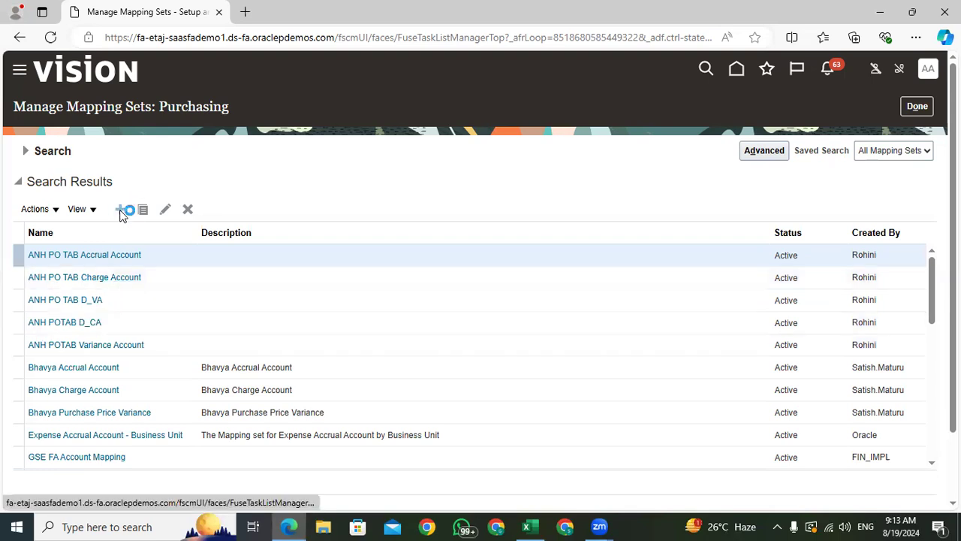
left_click(248, 148)
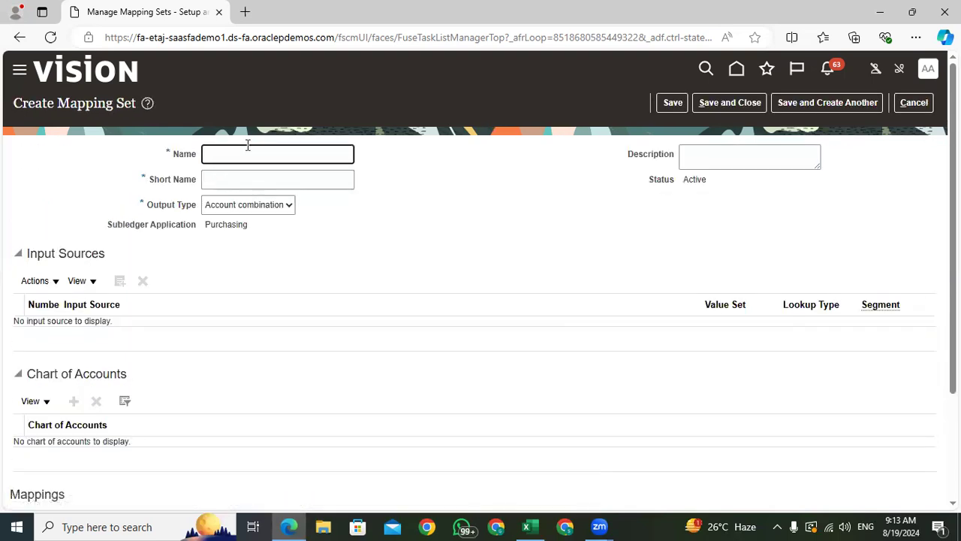
key("Caps_Lock")
type("TAB_CHARGE ACCOUNT")
- Try to reuse the mapping set name TAB_CHARGE ACCOUNT as its short name
left_click_drag(332, 153, 8, 185)
key("ctrl+c")
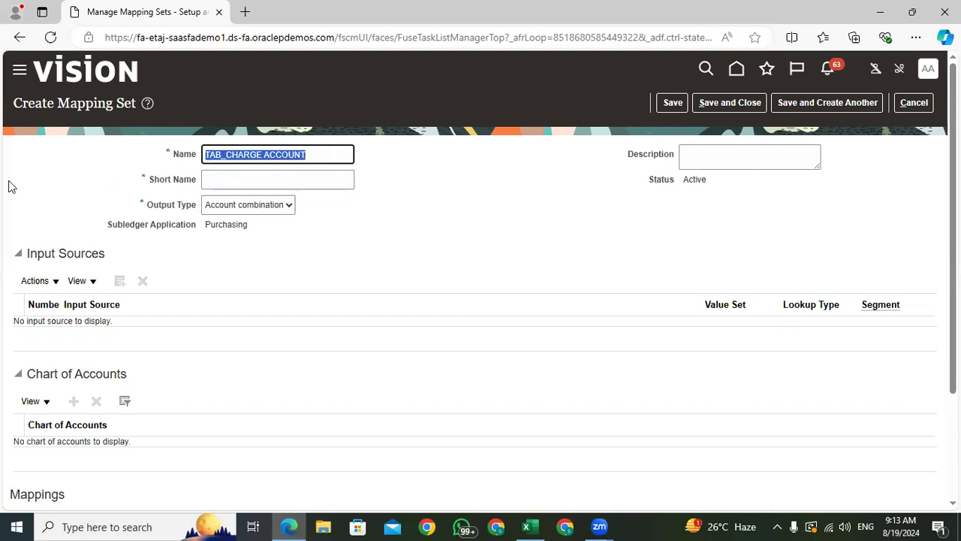
left_click(234, 184)
key("ctrl+v")
left_click(259, 202)
left_click(316, 180)
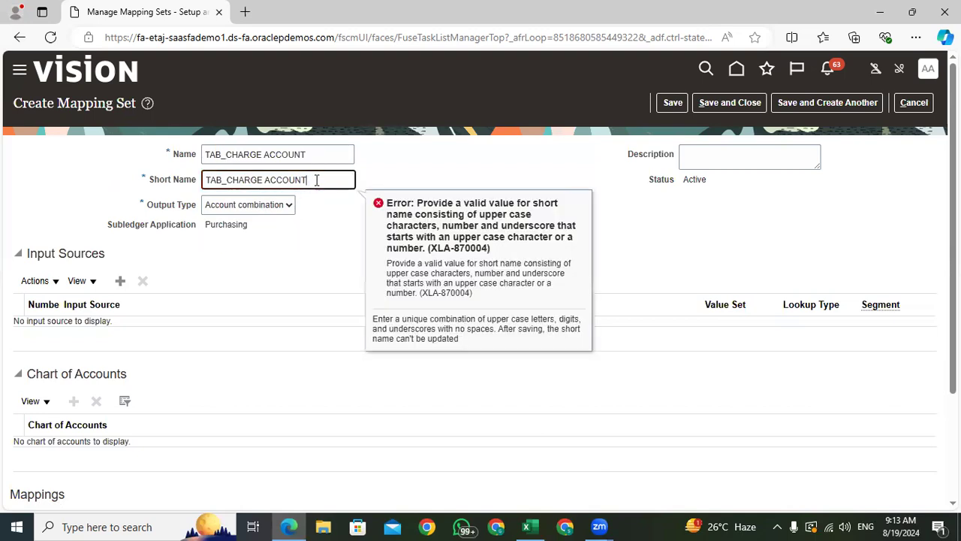
- Replace the mapping set's short name with TABCHARGE
left_click_drag(316, 179, 157, 189)
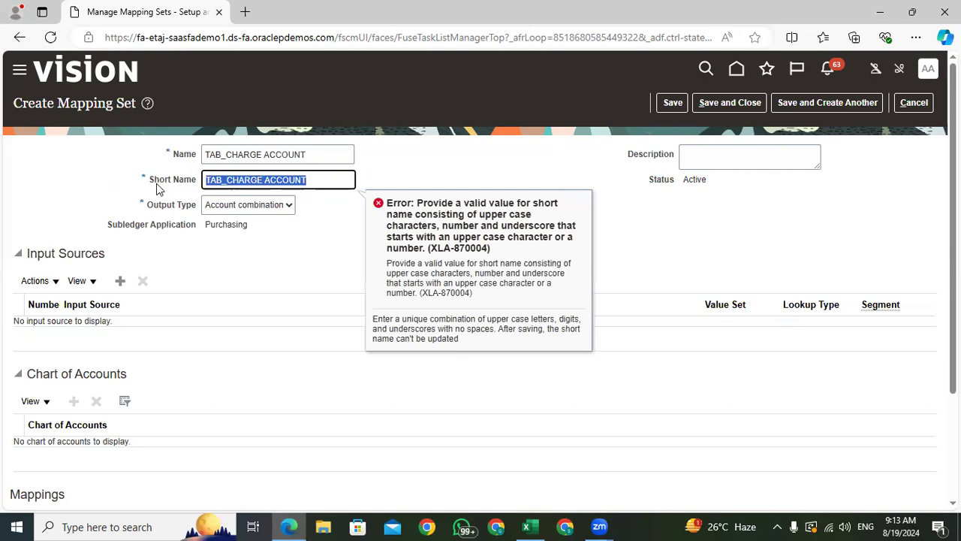
key("BackSpace")
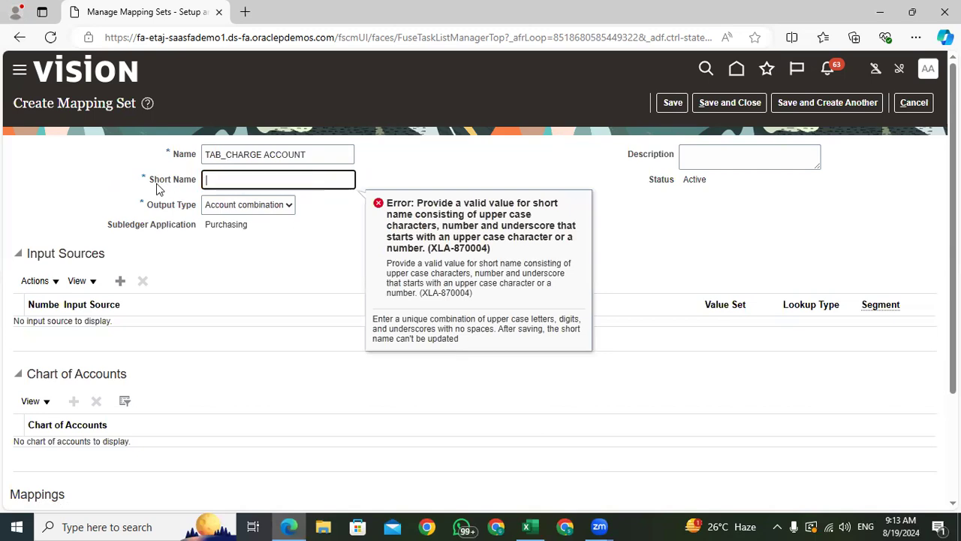
key("Caps_Lock")
type("tab_charge")
key("ctrl+a")
key("BackSpace")
key("Caps_Lock")
type("TAB CHARGE")
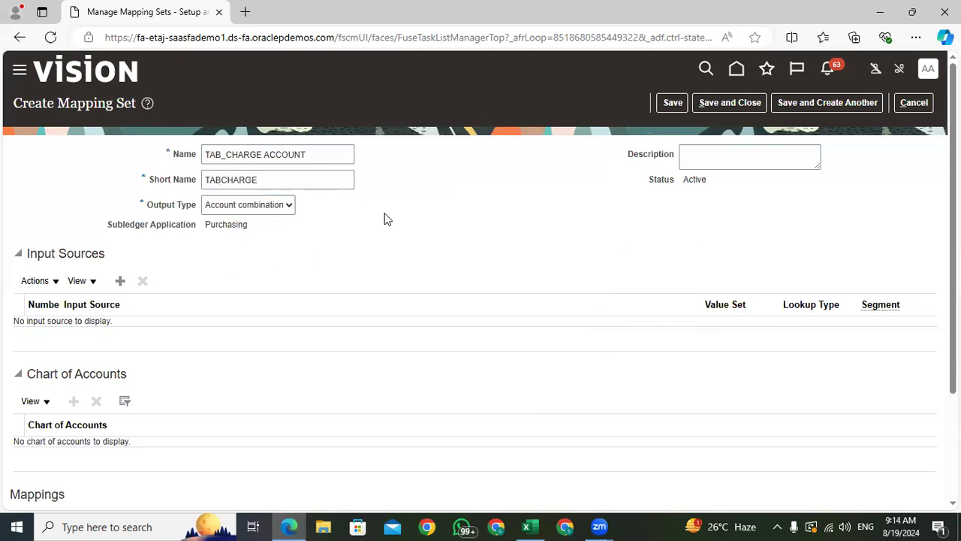
- Copy the mapping set name TAB_CHARGE ACCOUNT into its description
left_click_drag(309, 148, 2, 201)
key("ctrl+c")
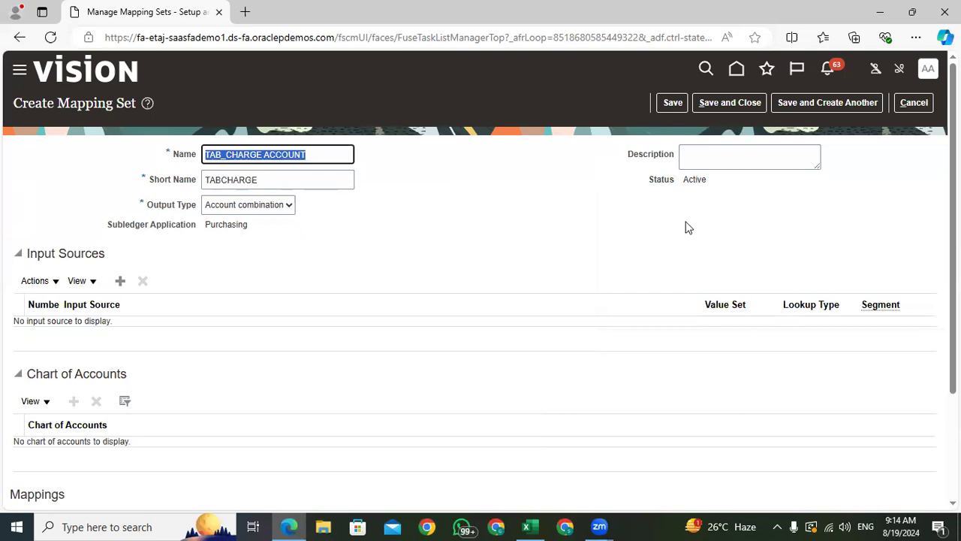
left_click(706, 158)
key("ctrl+v")
left_click(541, 240)
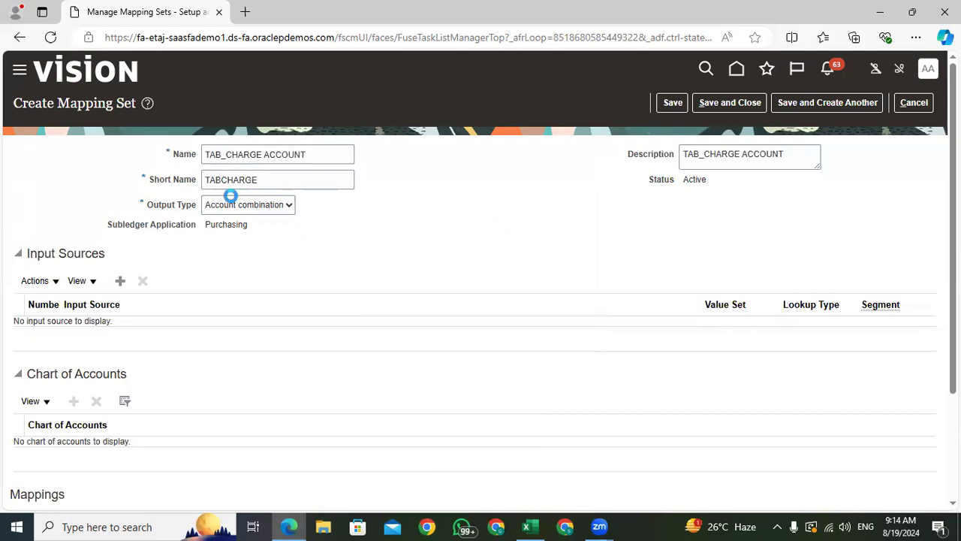
left_click_drag(310, 158, 123, 165)
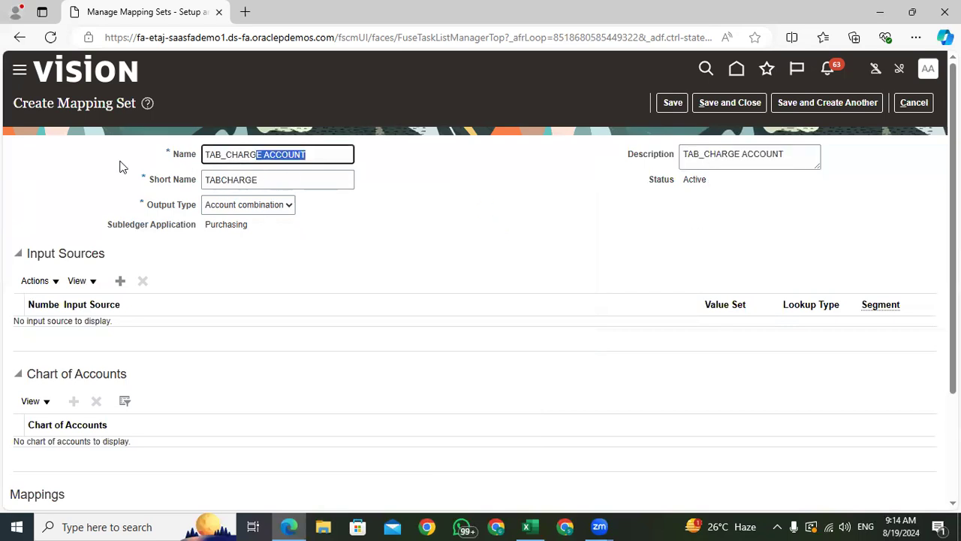
left_click(468, 241)
- Start adding an input source and search the Purchasing sources for the Requisitions event class
scroll(481, 300, "down", 3)
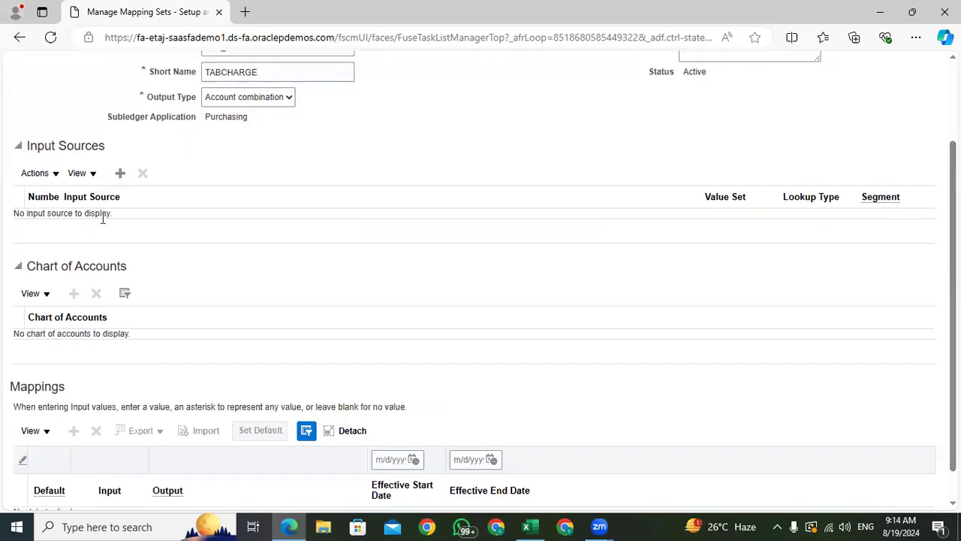
left_click(117, 173)
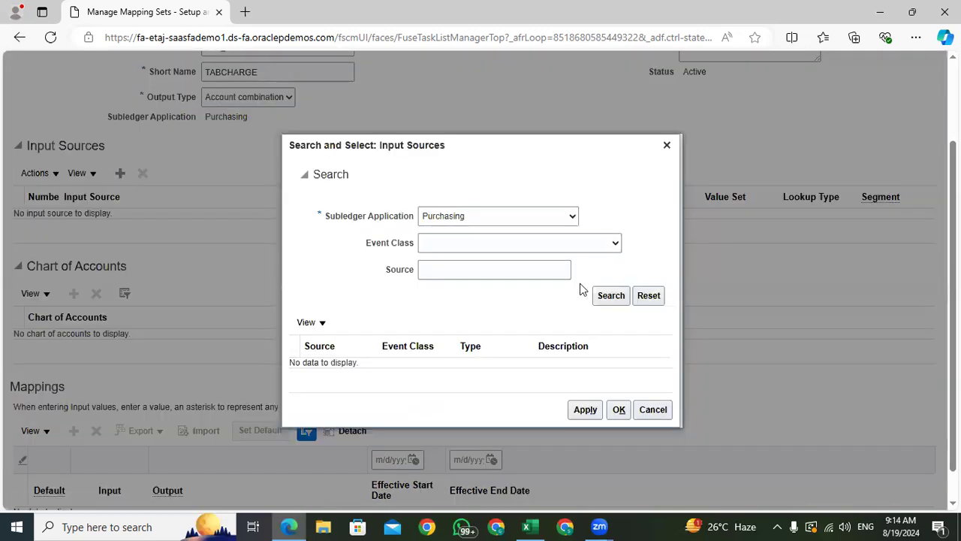
left_click(459, 246)
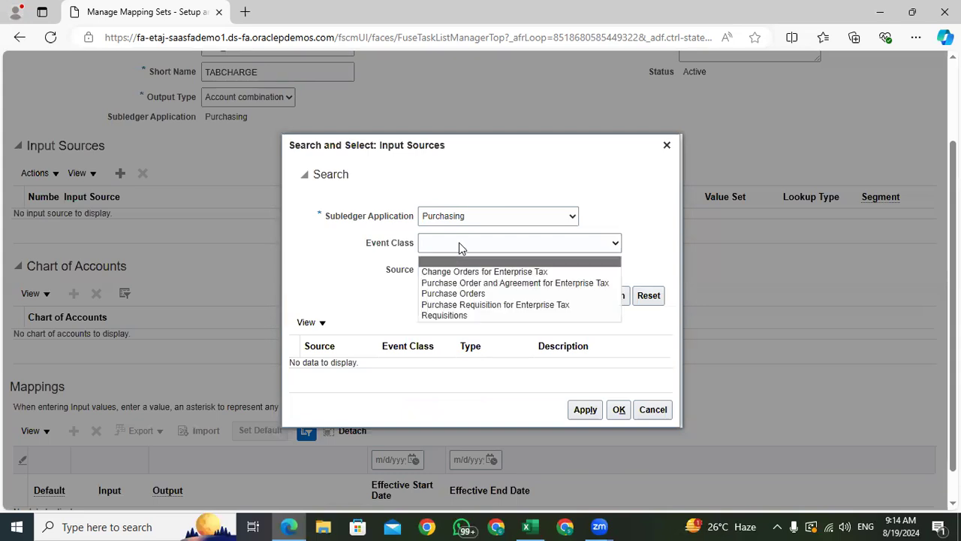
left_click(455, 315)
left_click(611, 297)
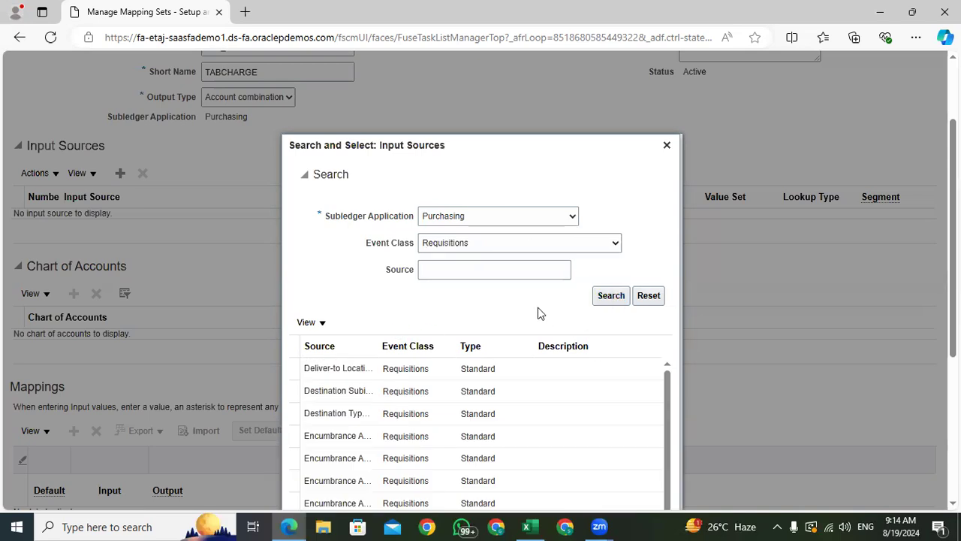
- Add the Deliver-to Location source of the Requisitions event class as the mapping set's input source
scroll(536, 314, "down", 4)
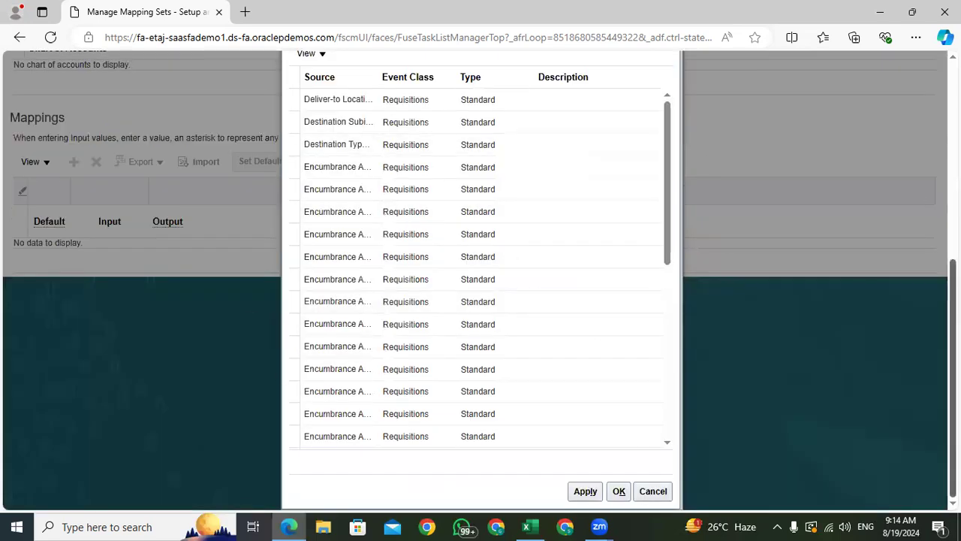
scroll(365, 204, "up", 1)
left_click(364, 194)
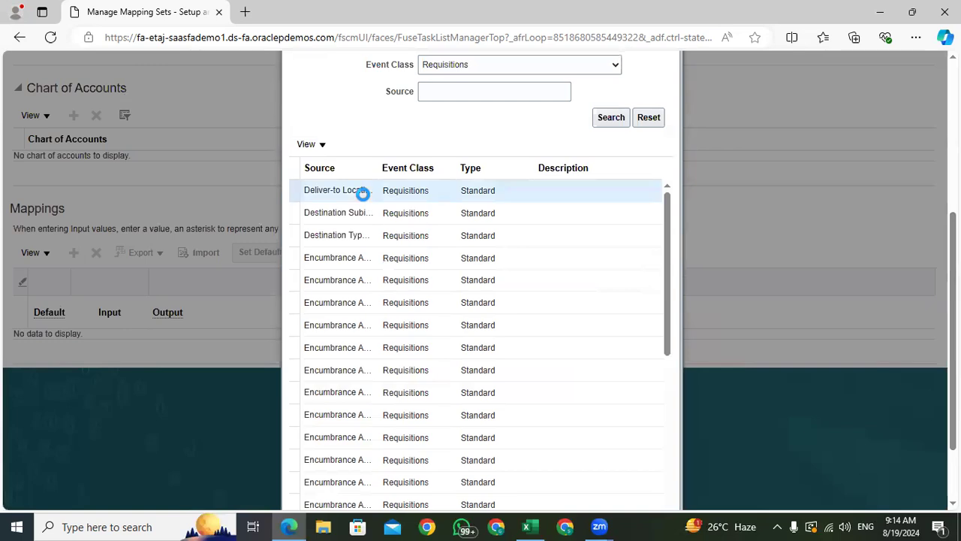
scroll(578, 481, "down", 1)
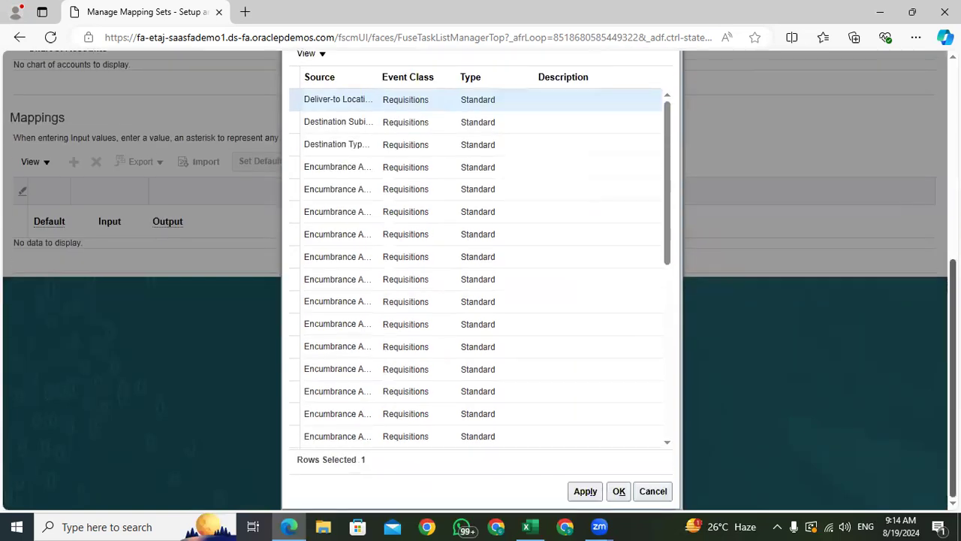
left_click(585, 491)
left_click(616, 493)
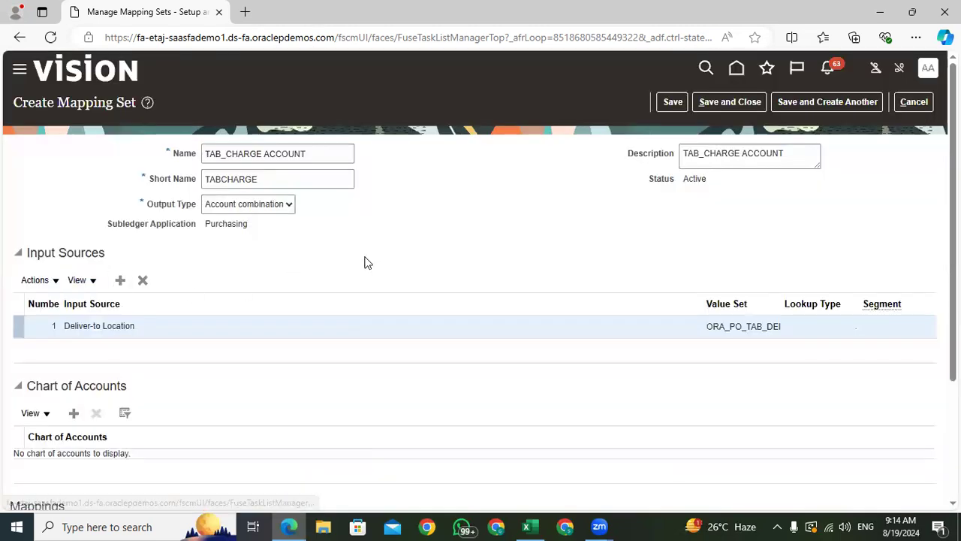
- Add US Chart of Accounts as the mapping set's chart of accounts
scroll(123, 146, "down", 1)
scroll(123, 146, "down", 3)
left_click_drag(134, 156, 64, 176)
left_click(57, 266)
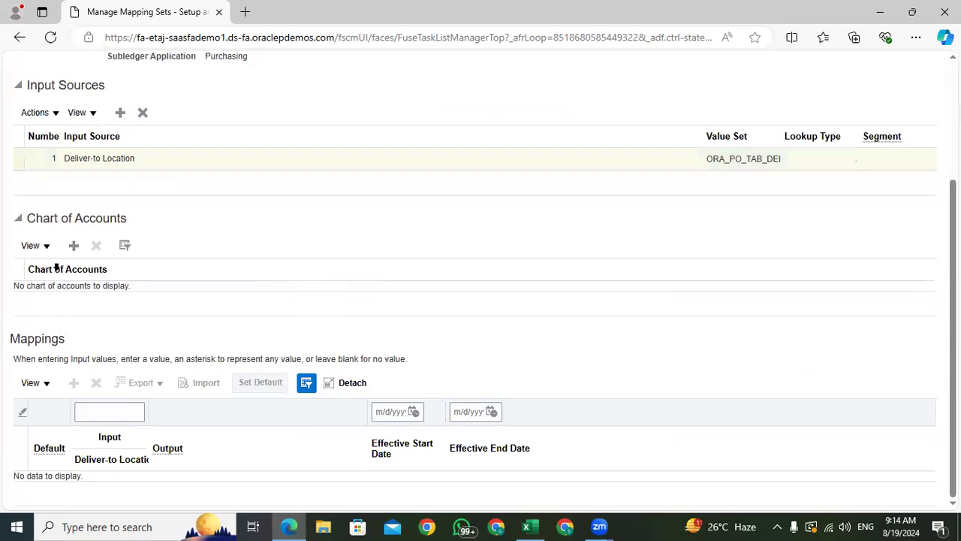
left_click(72, 247)
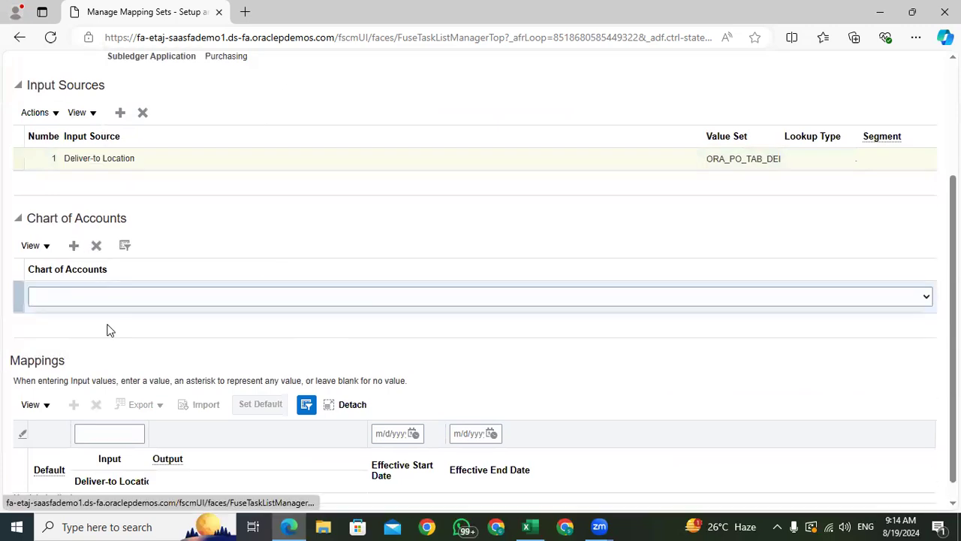
left_click(90, 297)
type("US Chart of Accounts")
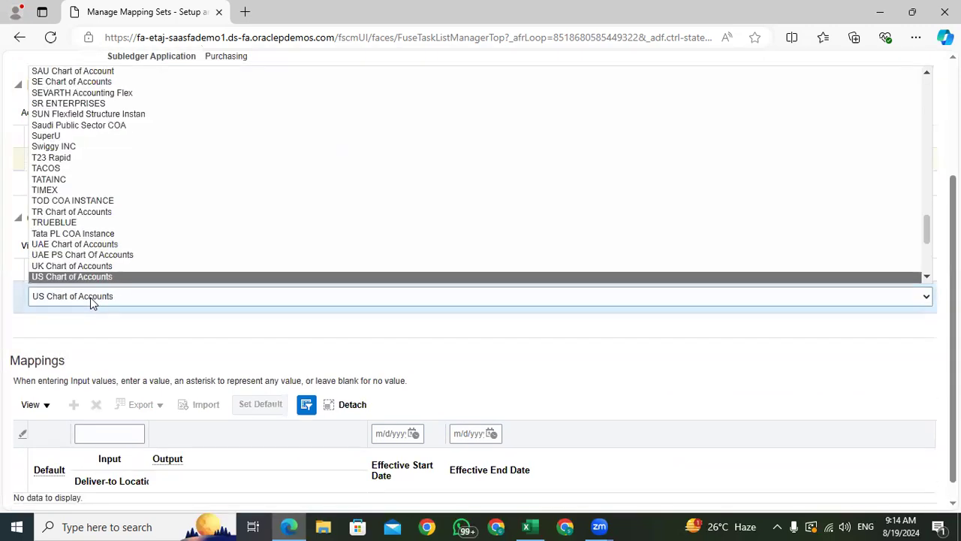
key("Return")
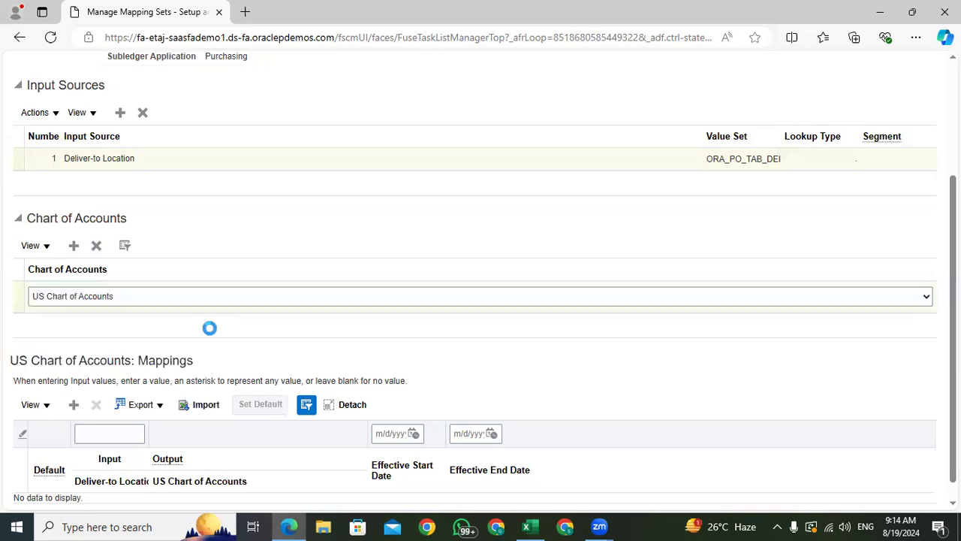
- Add a mapping row under US Chart of Accounts and set its Deliver-to Location input to Seattle
scroll(73, 428, "down", 1)
left_click(74, 385)
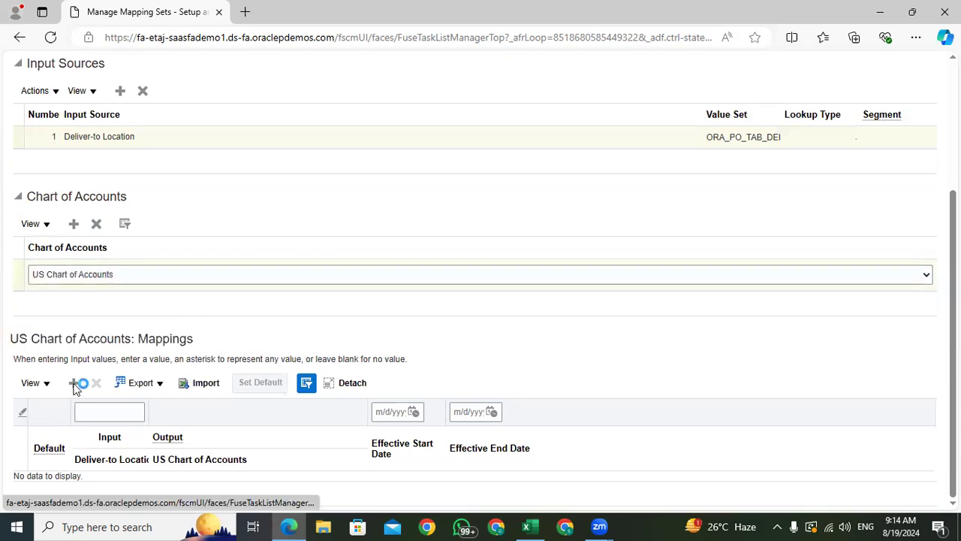
scroll(105, 443, "down", 1)
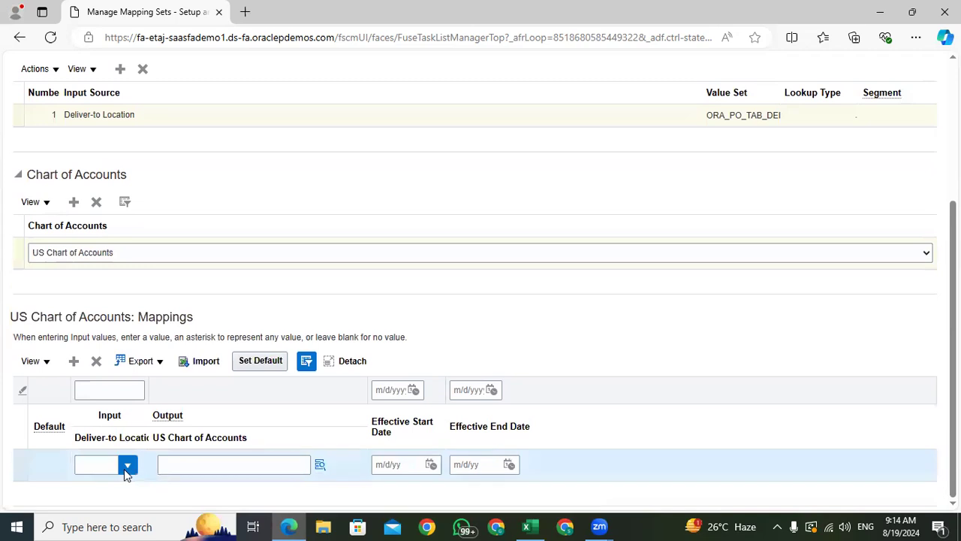
left_click(127, 467)
left_click(110, 443)
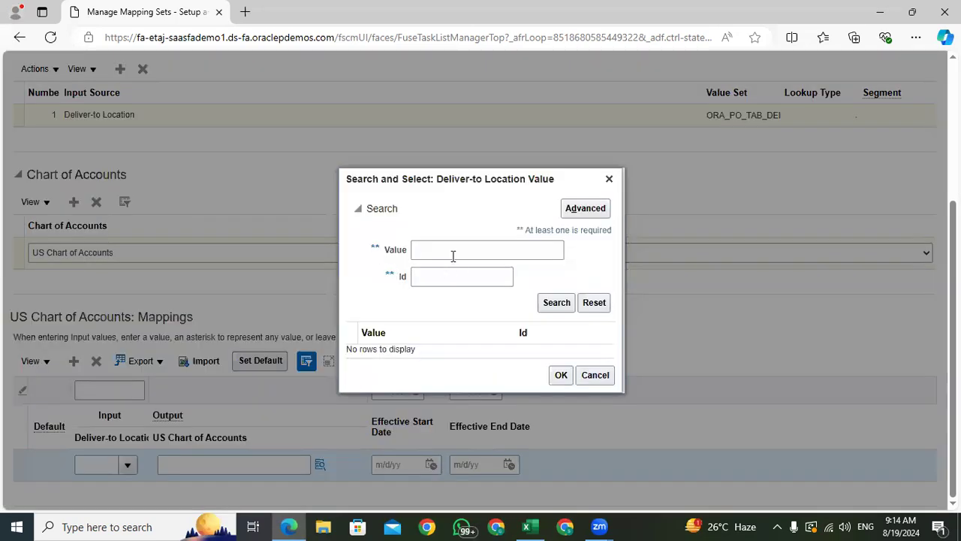
left_click(453, 256)
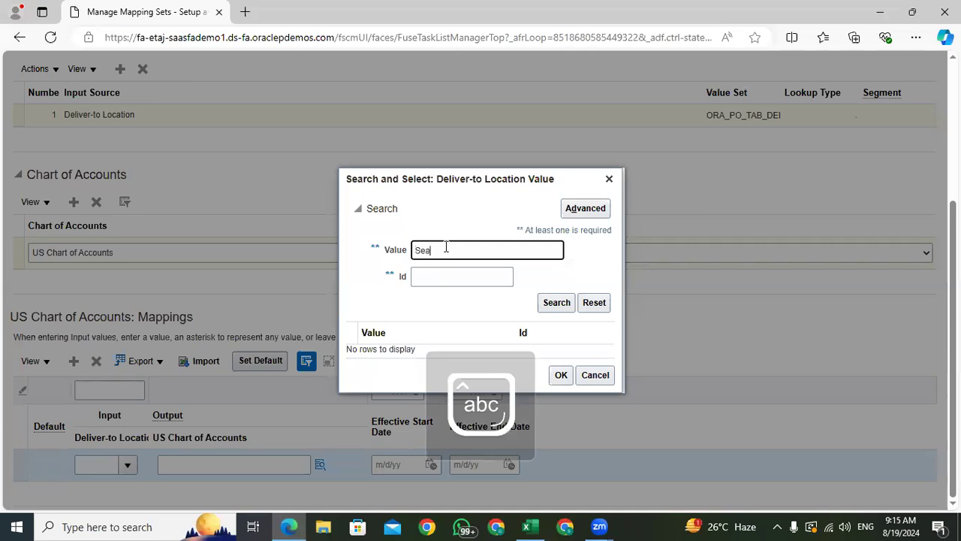
key("Return")
left_click(422, 342)
left_click(563, 394)
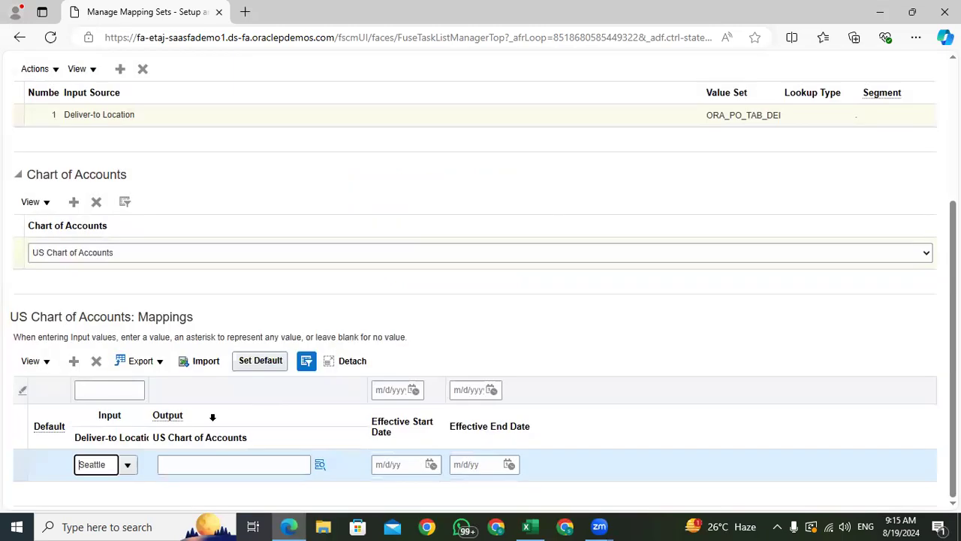
- Open the Seattle row's output account segments, browse Account values with descriptions matching %Accou%, and leave the search without choosing one
left_click(320, 466)
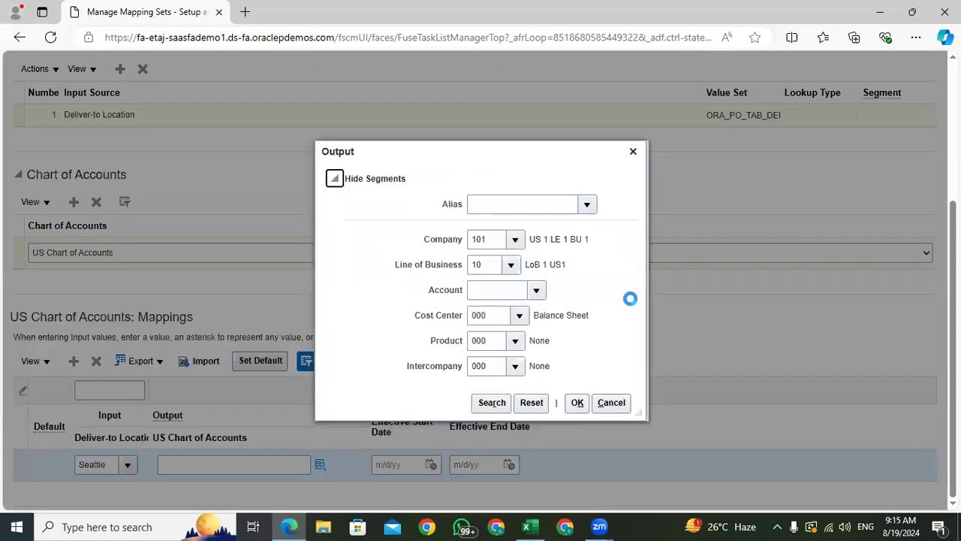
left_click(536, 291)
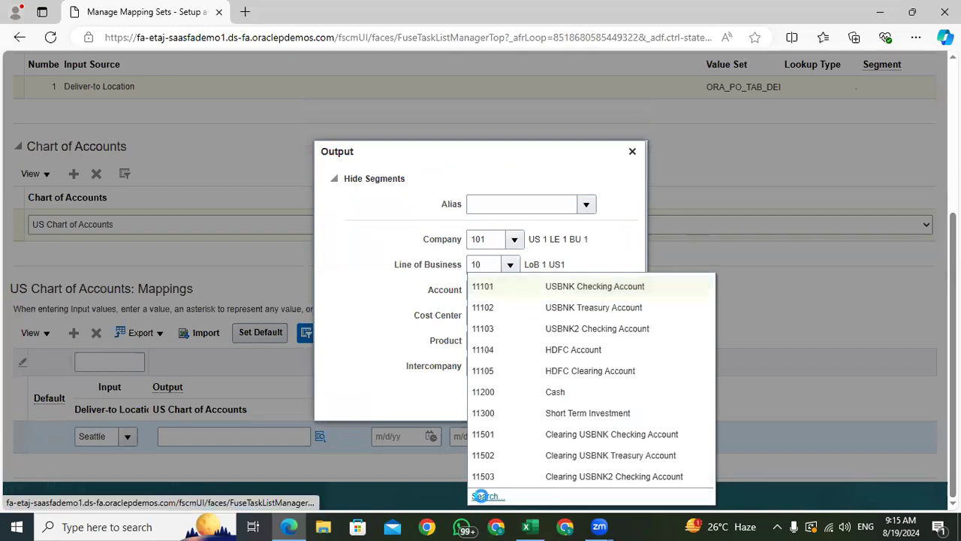
left_click(485, 496)
left_click(450, 256)
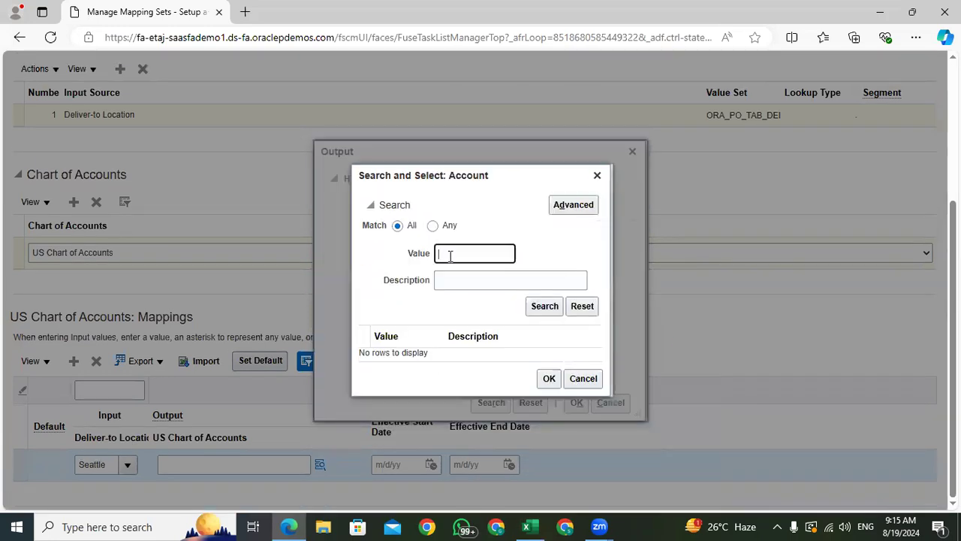
left_click(468, 282)
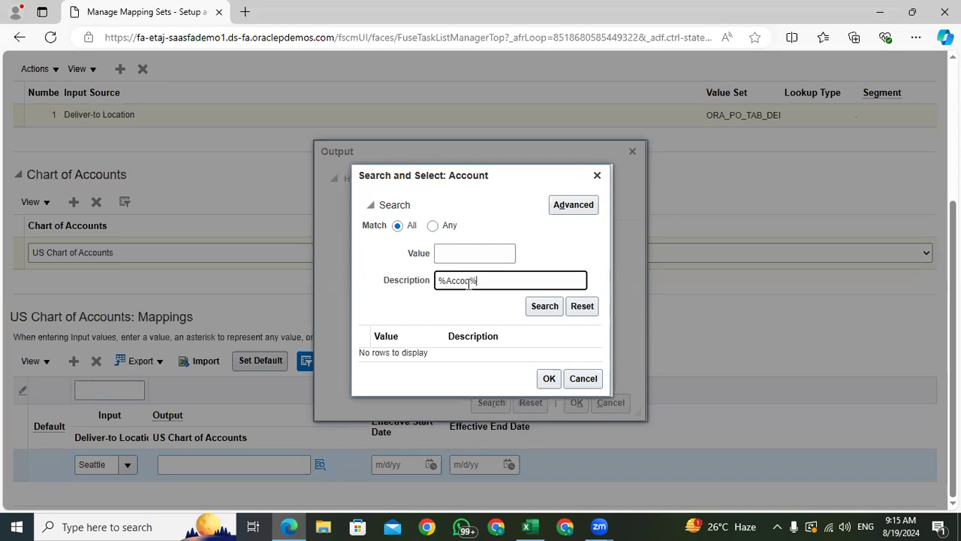
key("Return")
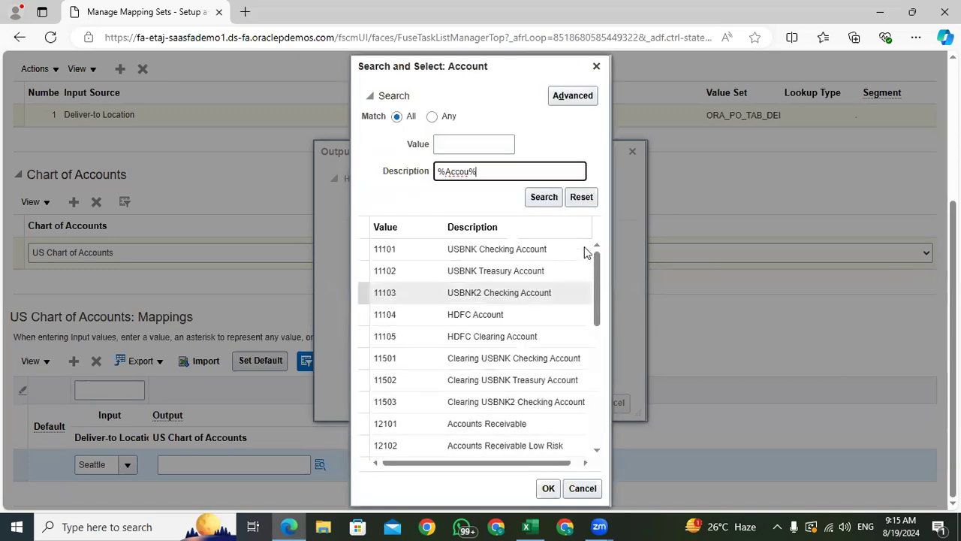
left_click_drag(595, 262, 592, 306)
scroll(588, 322, "down", 3)
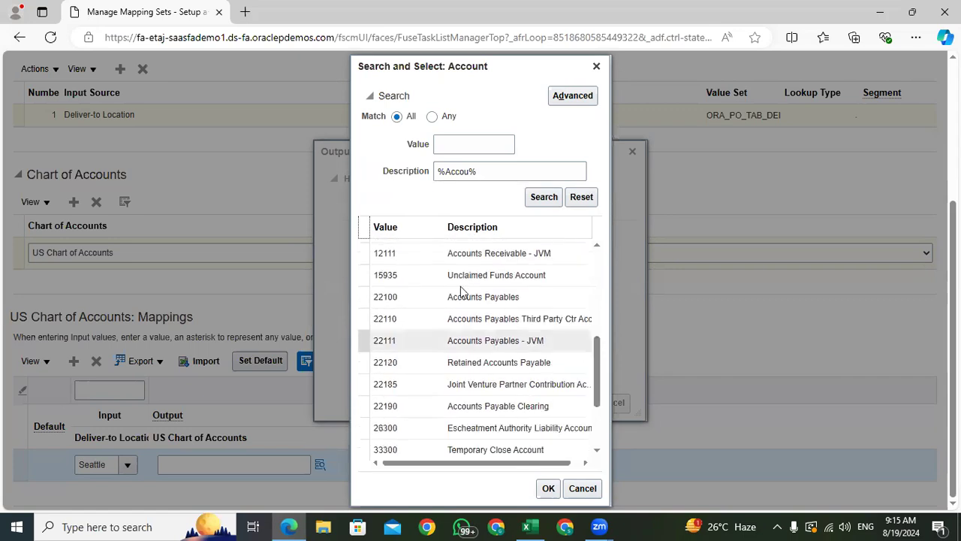
left_click_drag(597, 358, 603, 389)
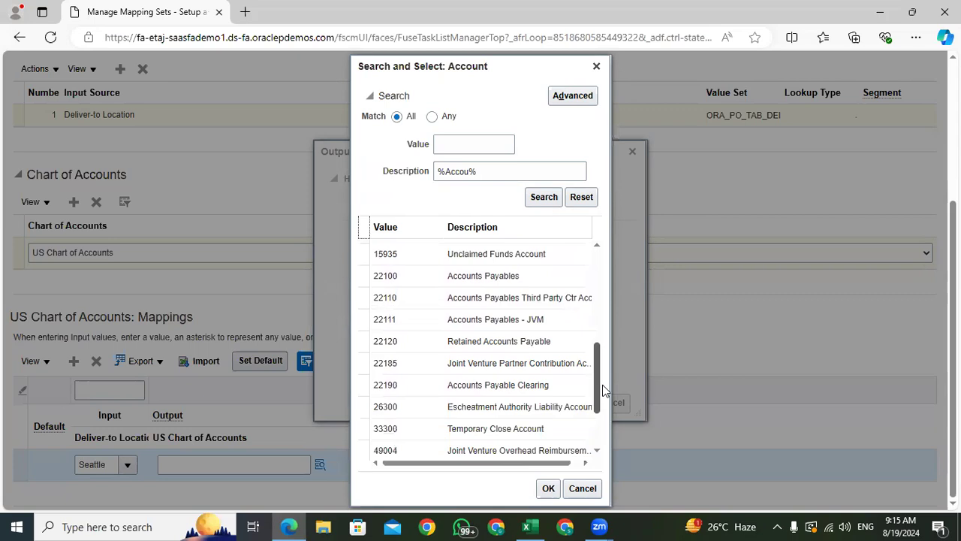
left_click(598, 66)
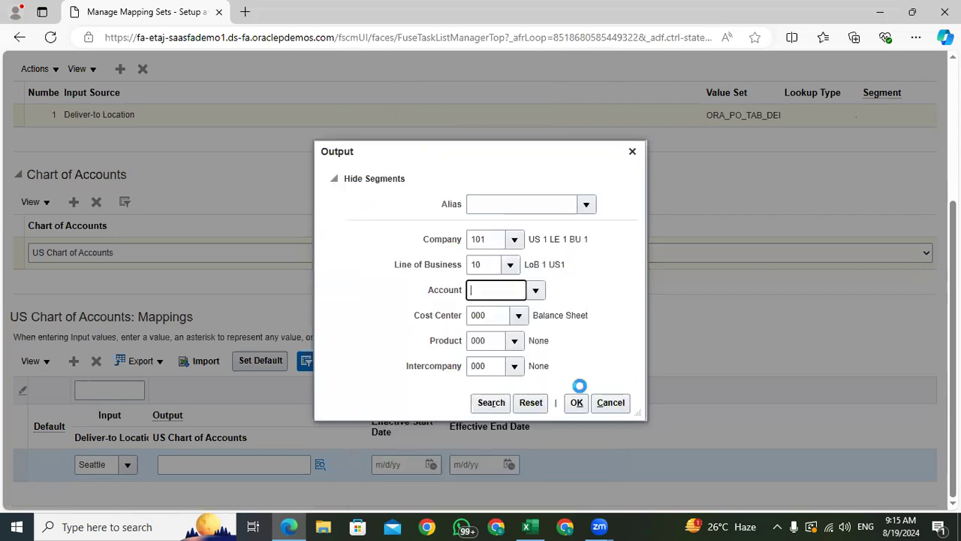
- Find Inventory Material Value in the full list of accounts and set the Seattle output's Account segment to 14100
left_click(534, 290)
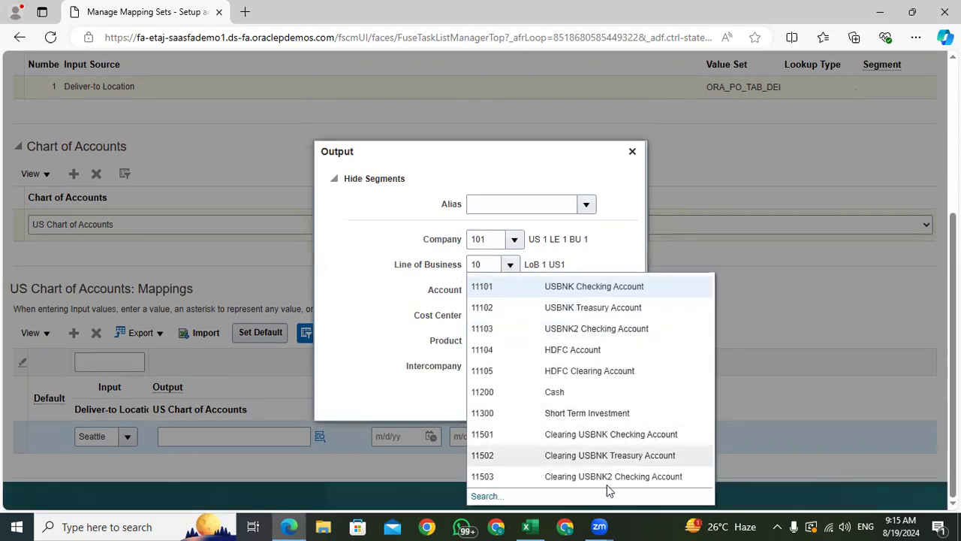
left_click(486, 497)
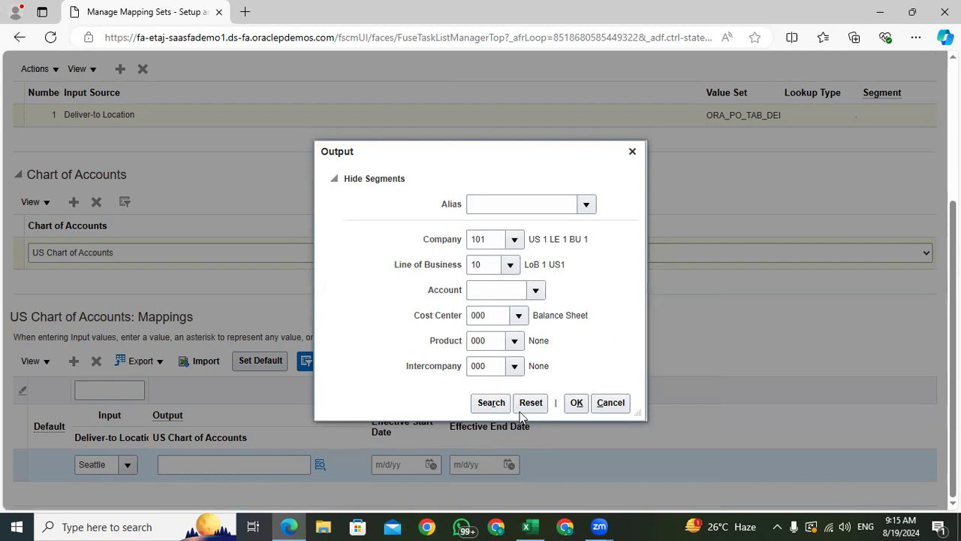
left_click(543, 307)
left_click(483, 378)
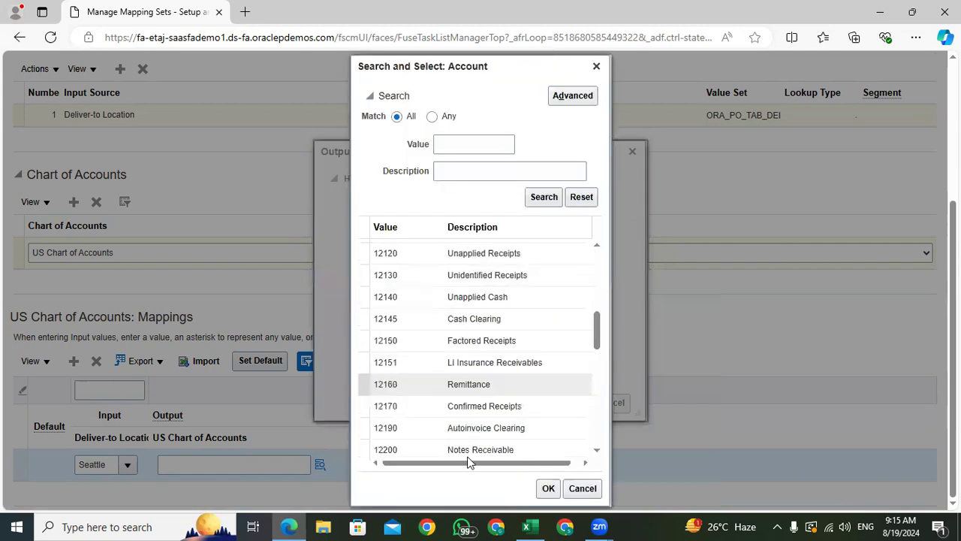
left_click_drag(599, 326, 598, 407)
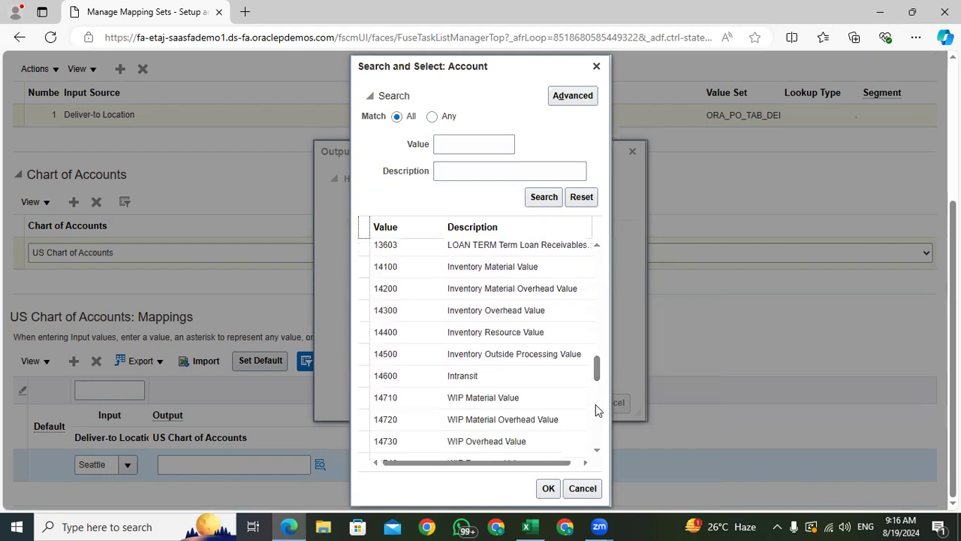
mouse_move(597, 364)
left_mouse_down()
mouse_move(599, 377)
mouse_move(599, 363)
left_mouse_up()
left_click(525, 322)
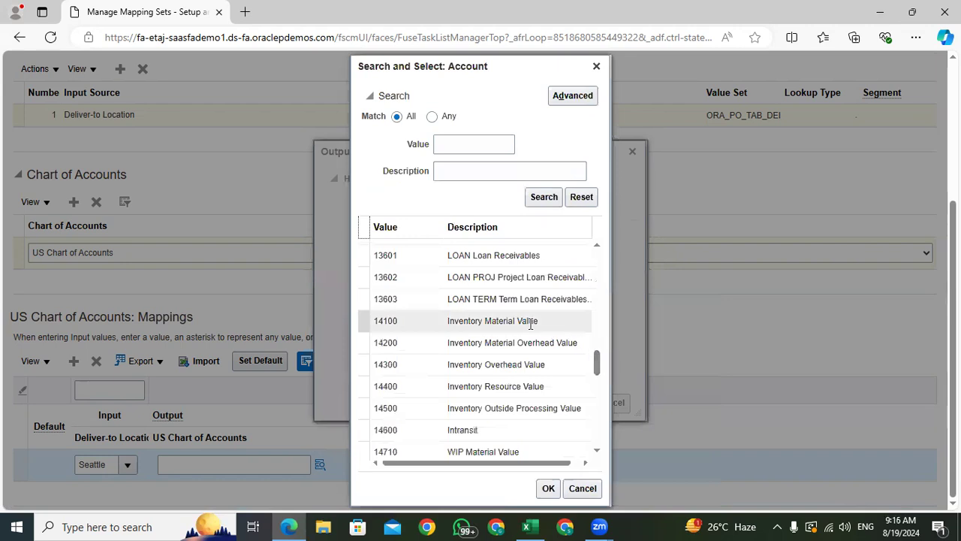
left_click(548, 489)
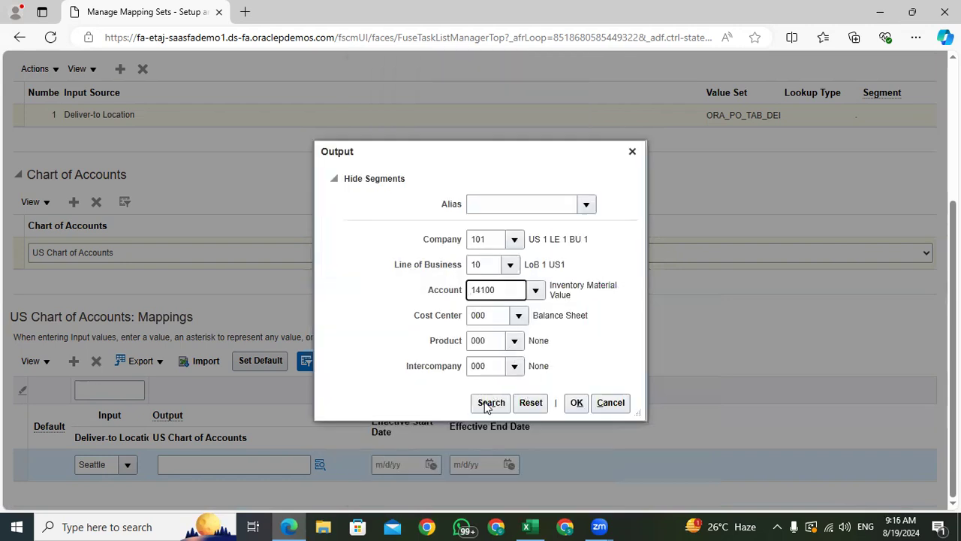
- Search for the matching account combination and apply 101.10.14100.000.000.000 as the Seattle mapping's output
left_click(487, 406)
left_click(515, 305)
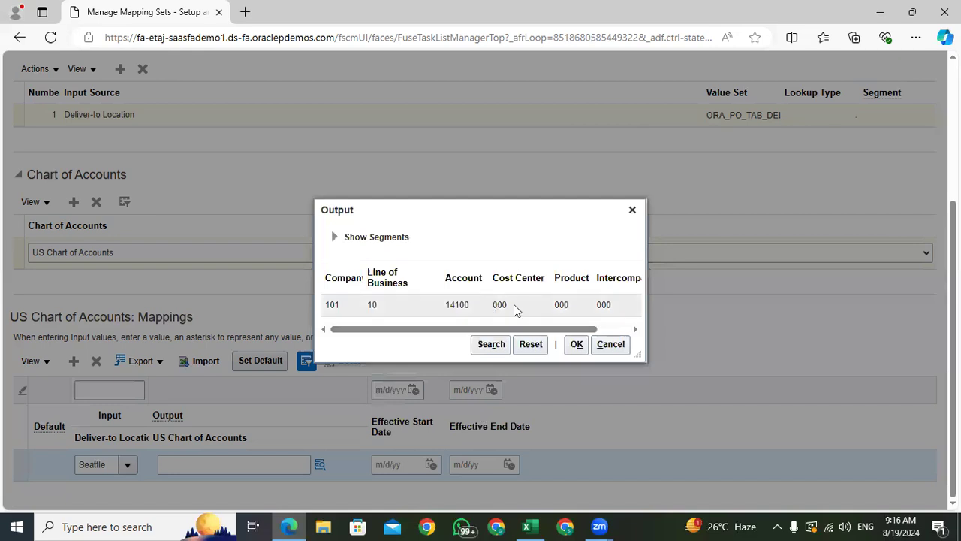
left_click(576, 344)
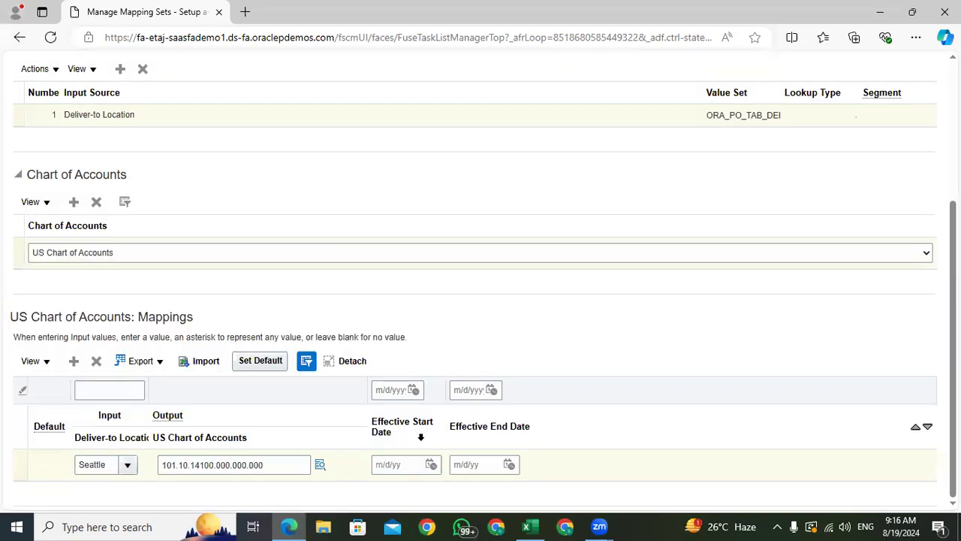
- Set the Seattle mapping's effective start date to 8/12/24 and make that mapping the default
left_click(432, 464)
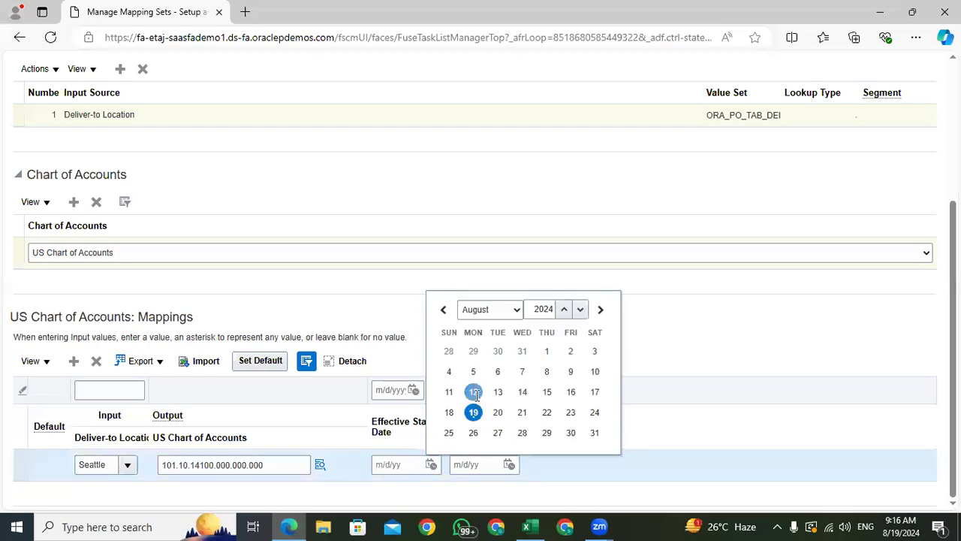
left_click(473, 392)
left_click(558, 325)
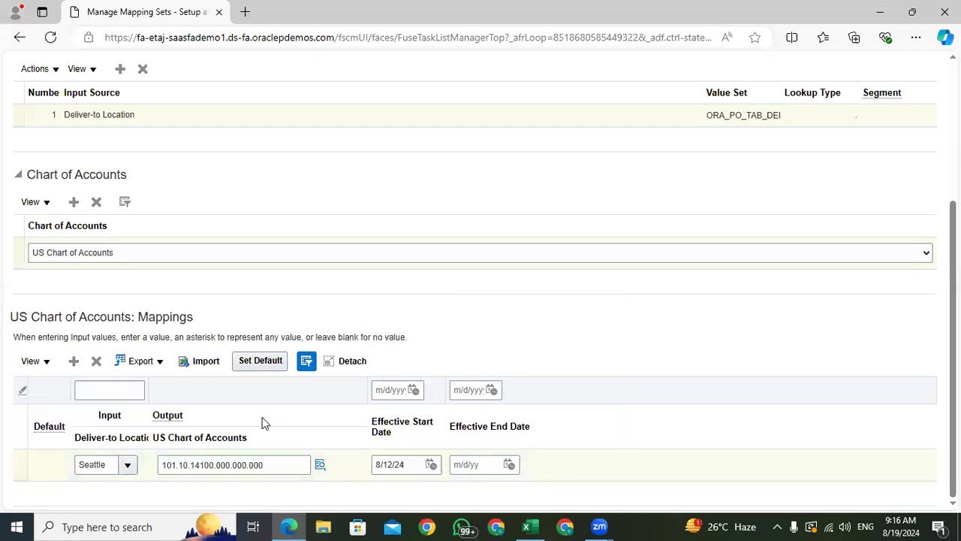
left_click(259, 362)
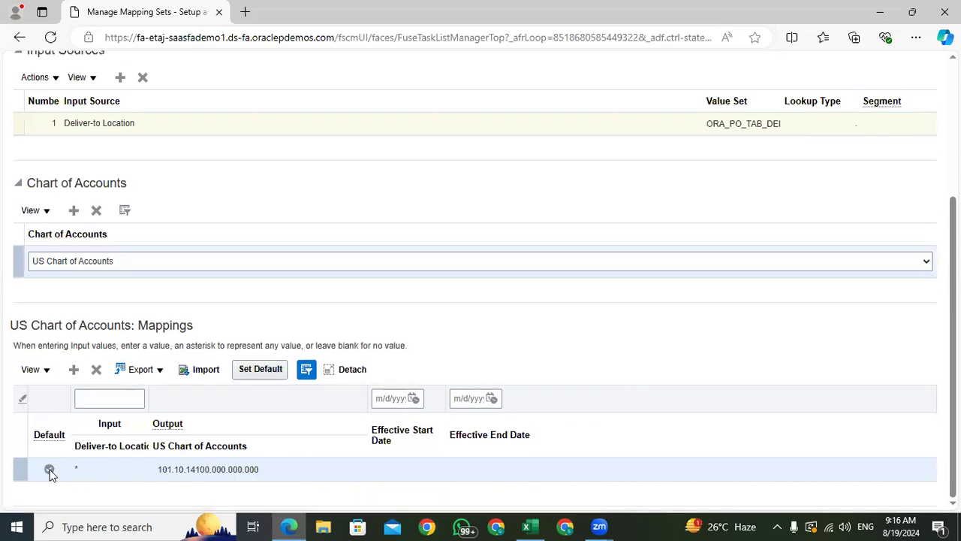
- Check the status change options of the TAB_CHARGE ACCOUNT mapping set, then save and close it
scroll(670, 120, "up", 3)
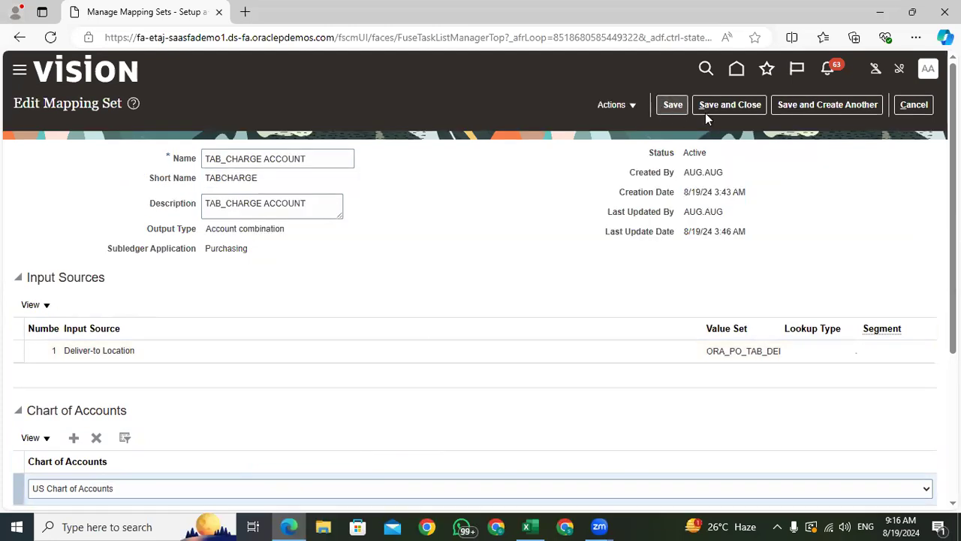
left_click(627, 107)
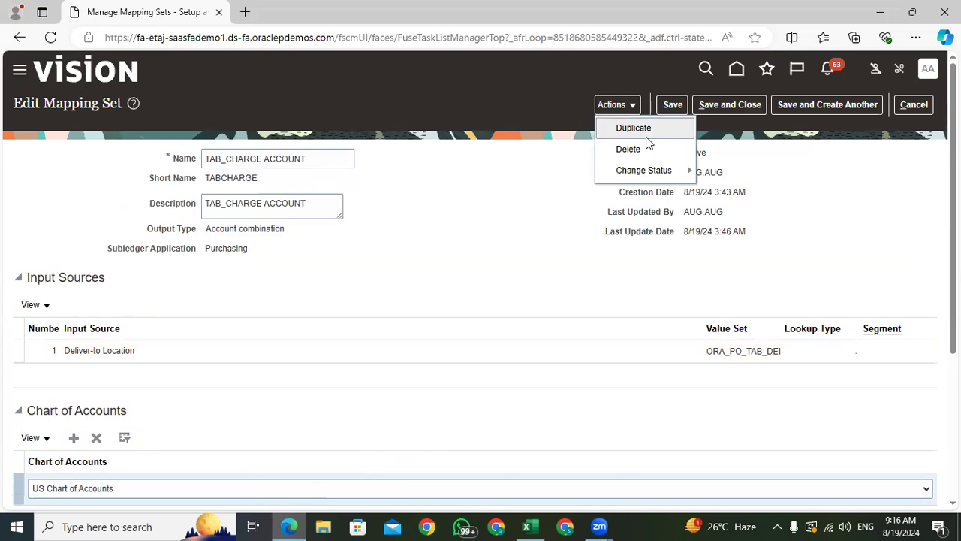
mouse_move(666, 174)
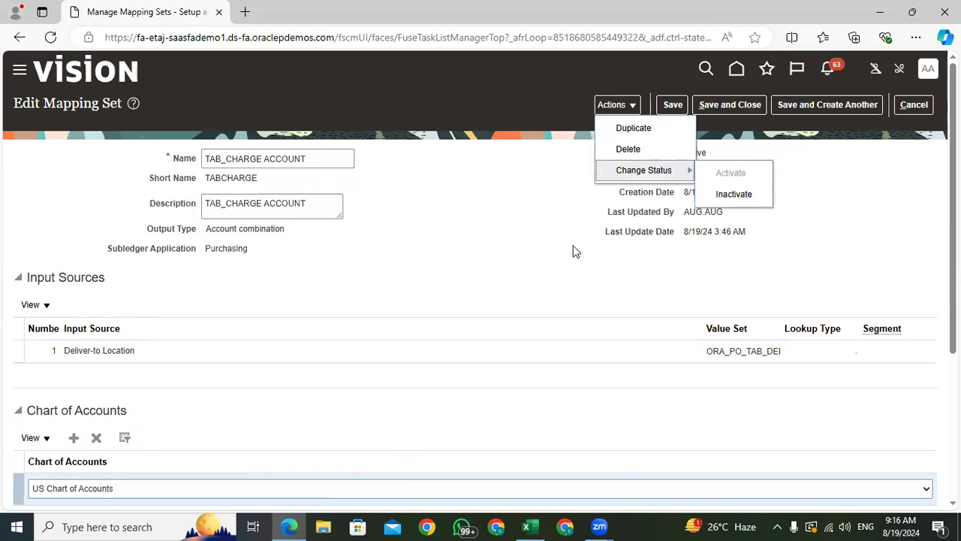
left_click(541, 257)
left_click(741, 105)
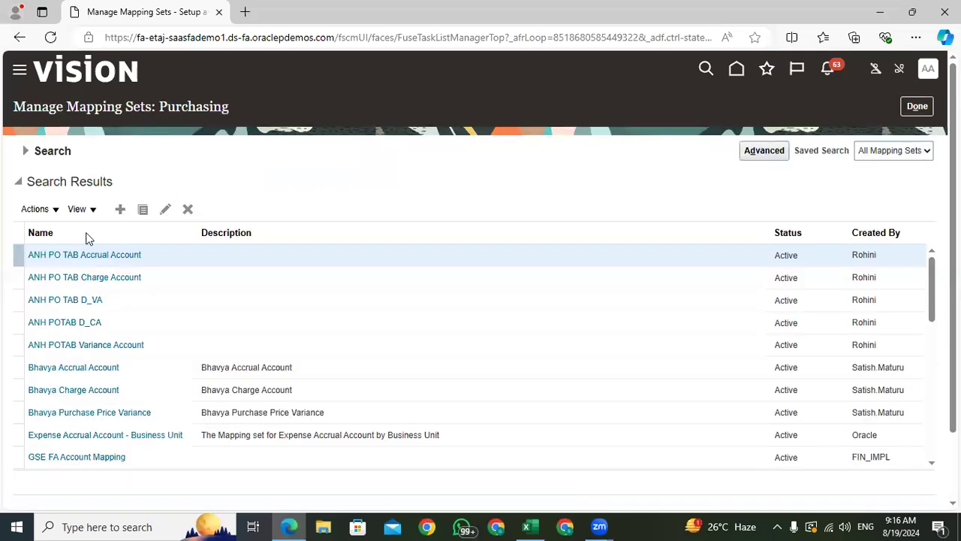
- Start a new Purchasing mapping set named TAB_ACCURAL with the short name TABACCURAL
left_click(118, 212)
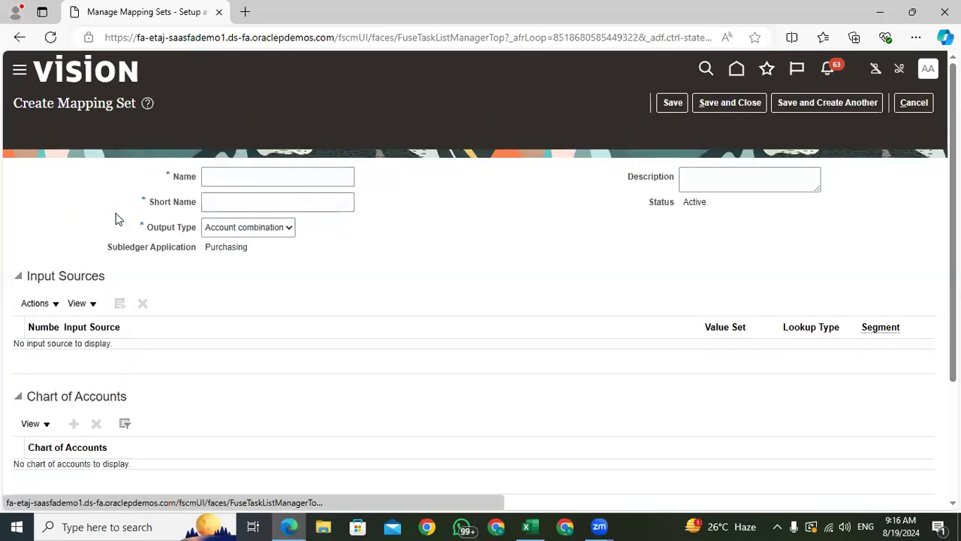
left_click(233, 153)
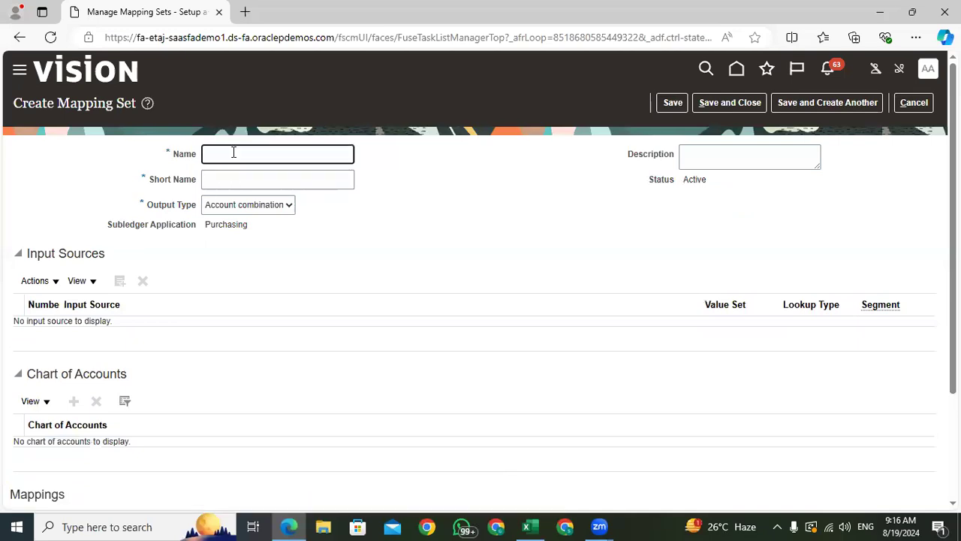
key("Caps_Lock")
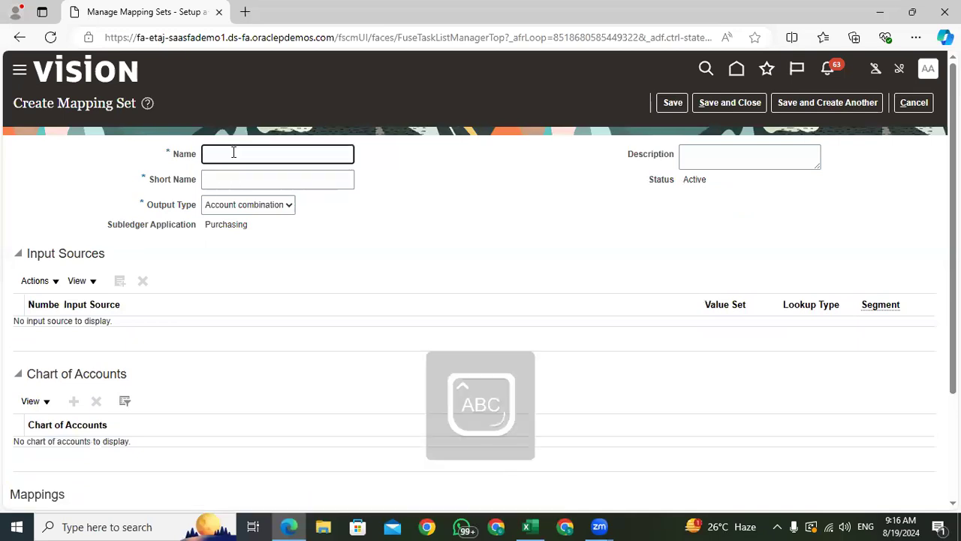
type("TAB_ACCURAL")
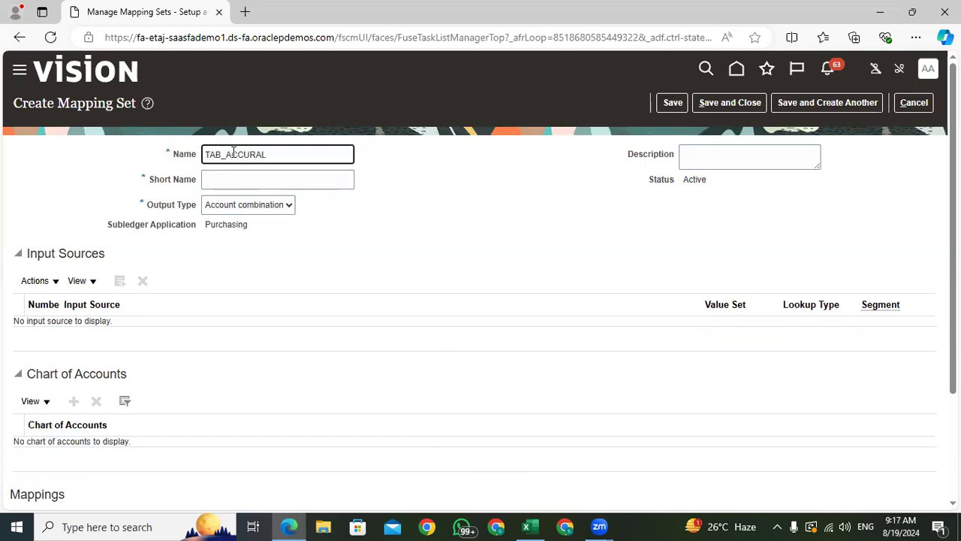
left_click(233, 180)
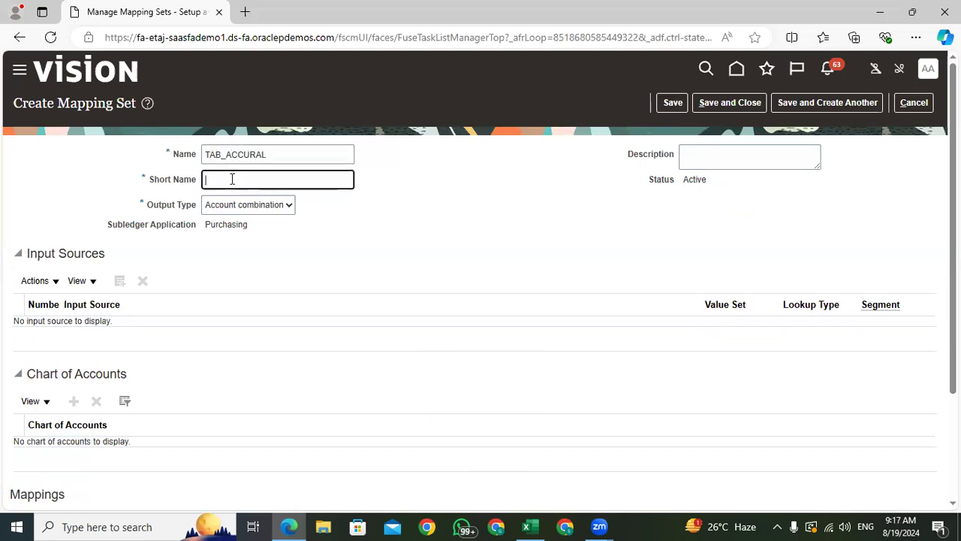
double_click(292, 151)
key("ctrl+c")
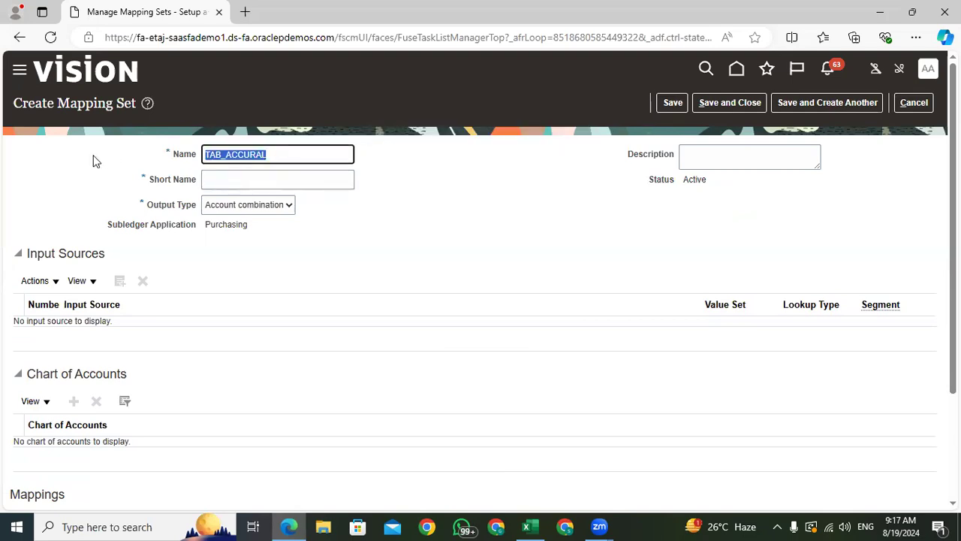
left_click(226, 179)
key("ctrl+v")
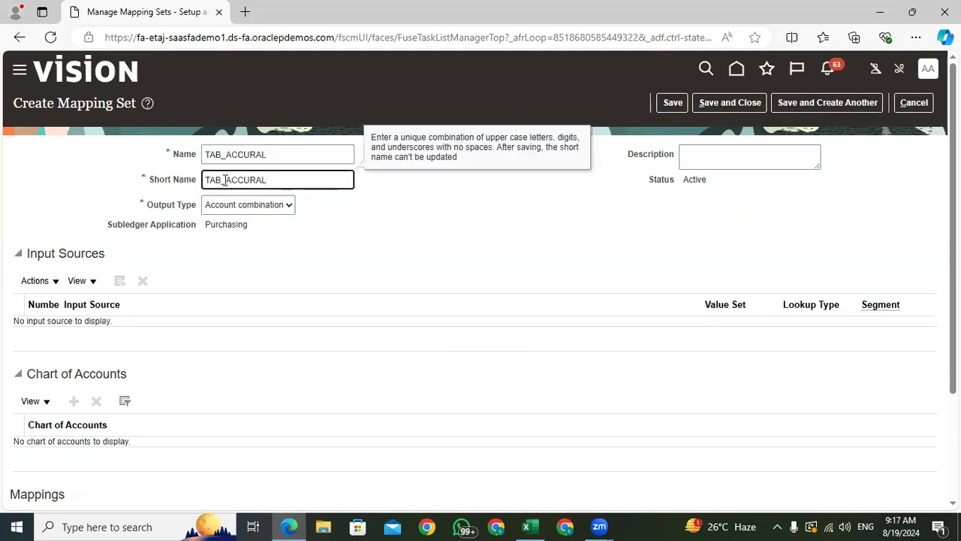
key("BackSpace")
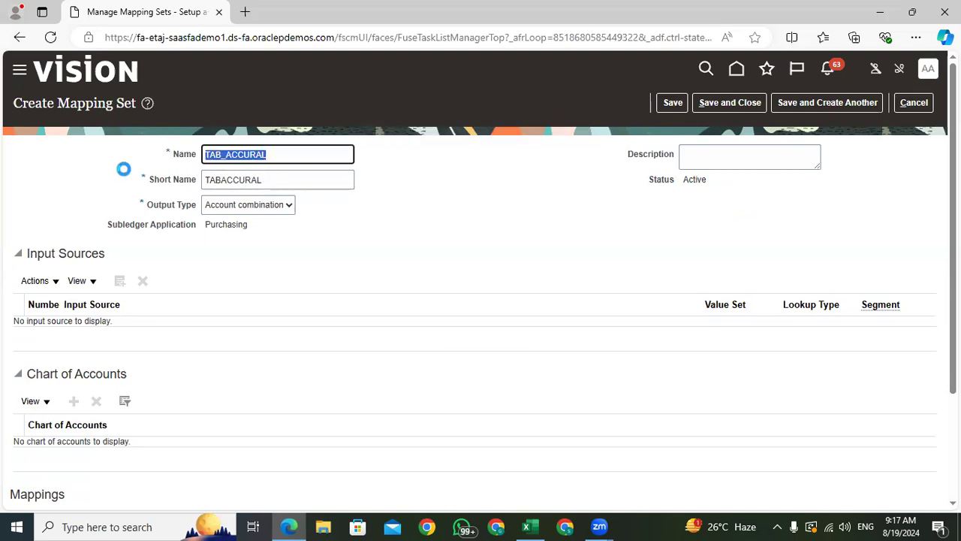
- Set the new mapping set's description to TAB_ACCURAL and keep Account combination as its output type
left_click(754, 160)
key("ctrl+v")
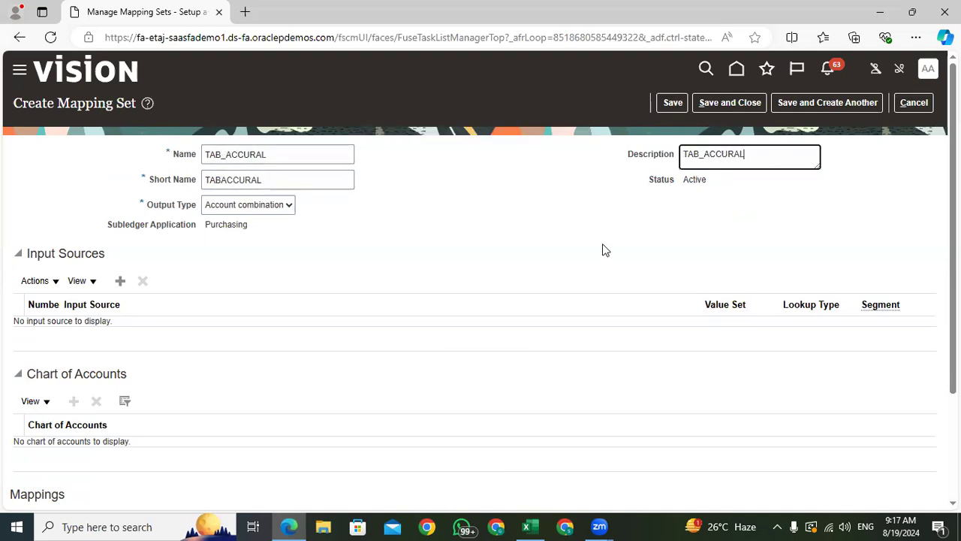
left_click(253, 210)
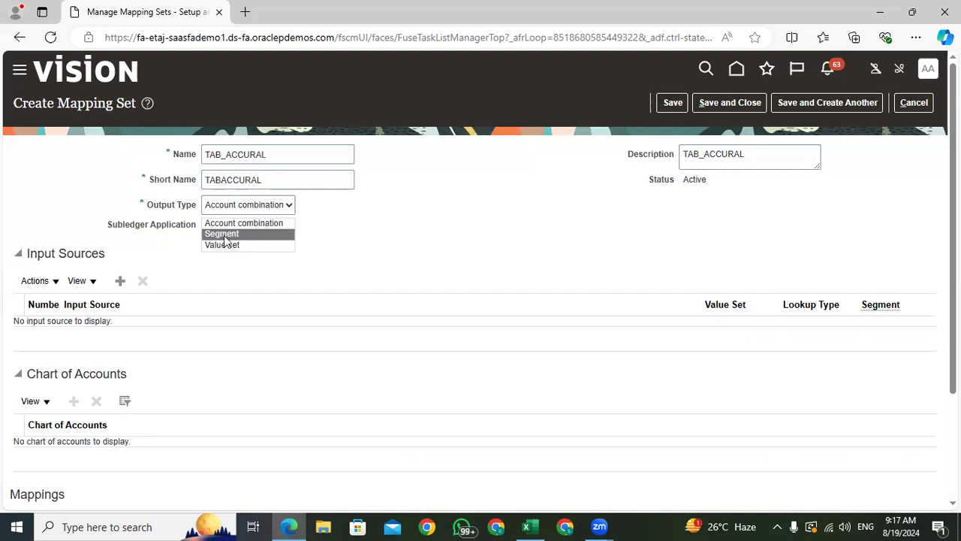
scroll(125, 348, "down", 2)
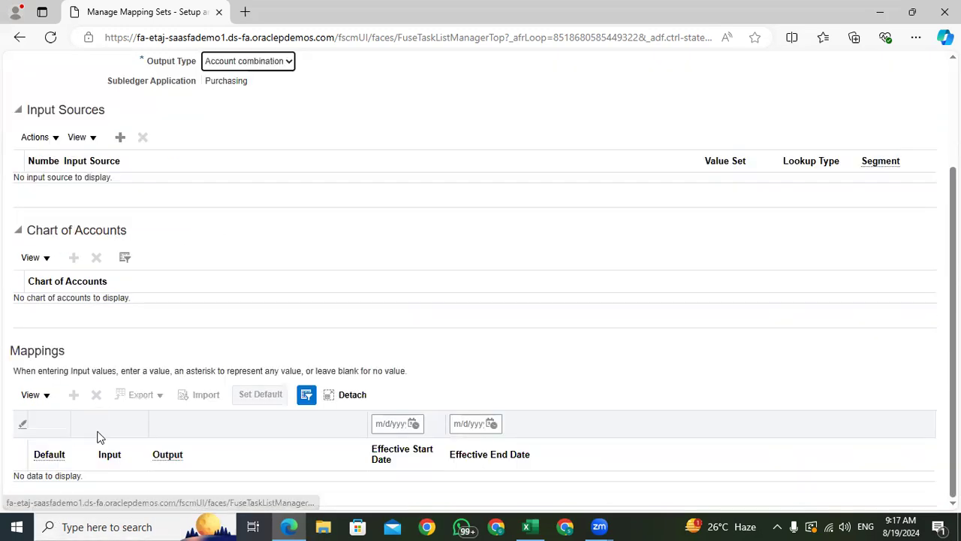
scroll(354, 333, "up", 2)
left_click(265, 208)
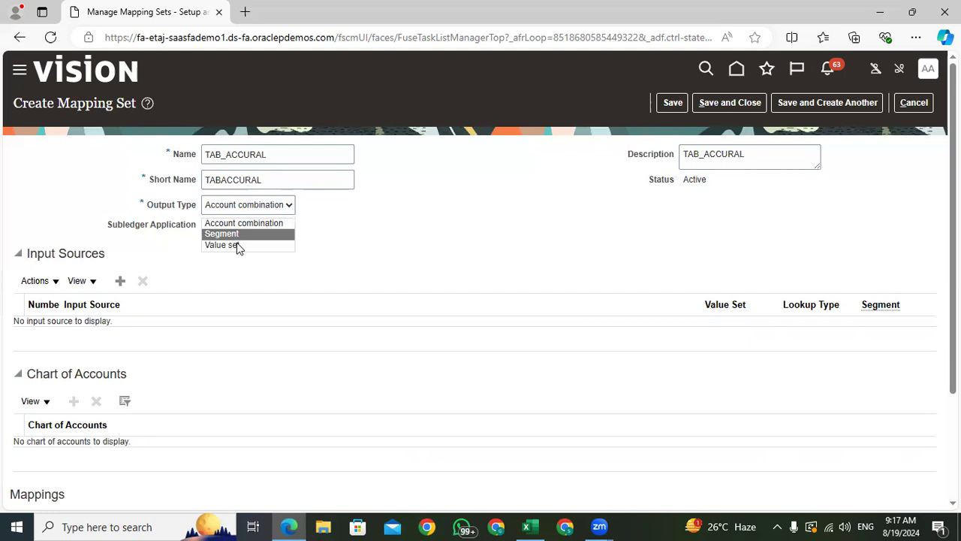
left_click(399, 263)
left_click(238, 211)
left_click(279, 219)
- Search the Purchasing input sources for the Purchase Orders event class
left_click(121, 281)
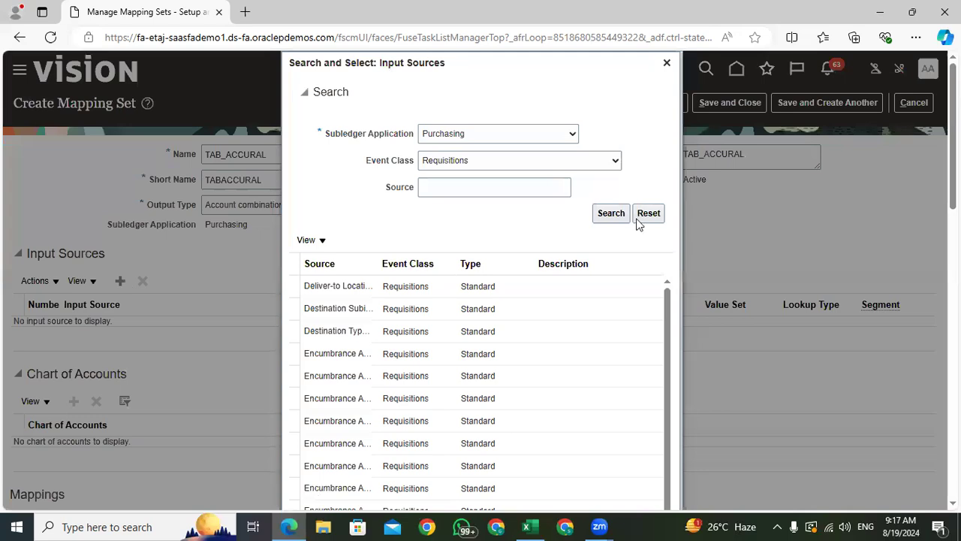
left_click(501, 164)
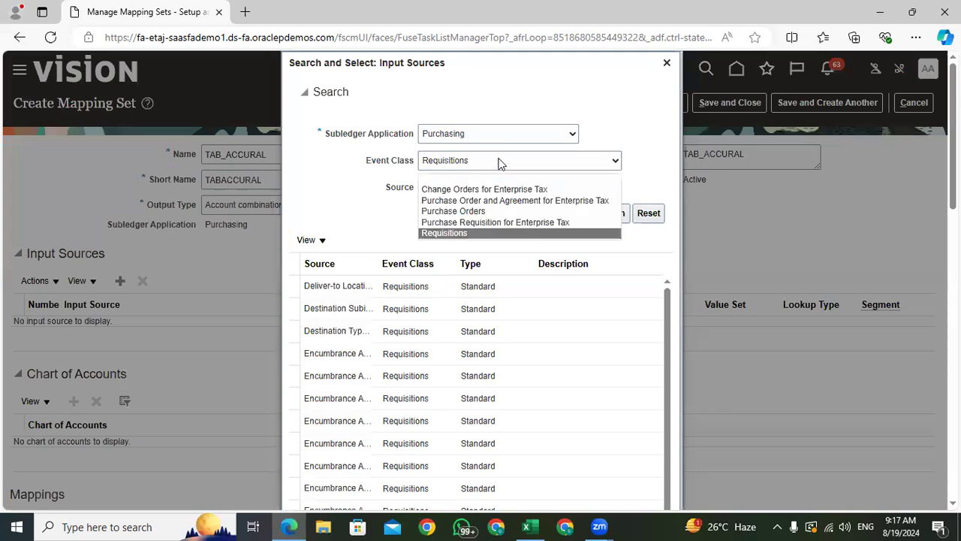
left_click(461, 212)
left_click(610, 214)
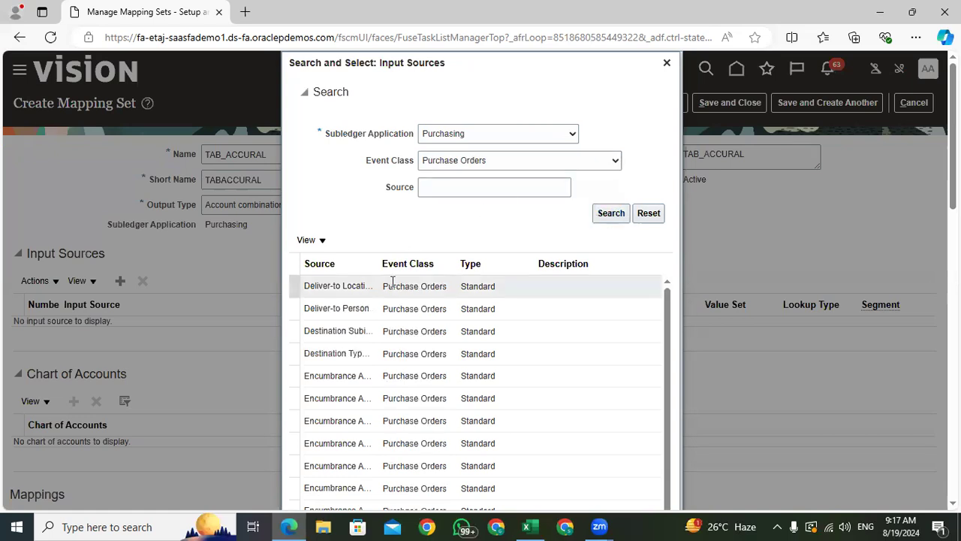
- Add the Deliver-to Location source of the Purchase Orders event class to the mapping set's input sources
left_click(371, 283)
scroll(481, 278, "down", 5)
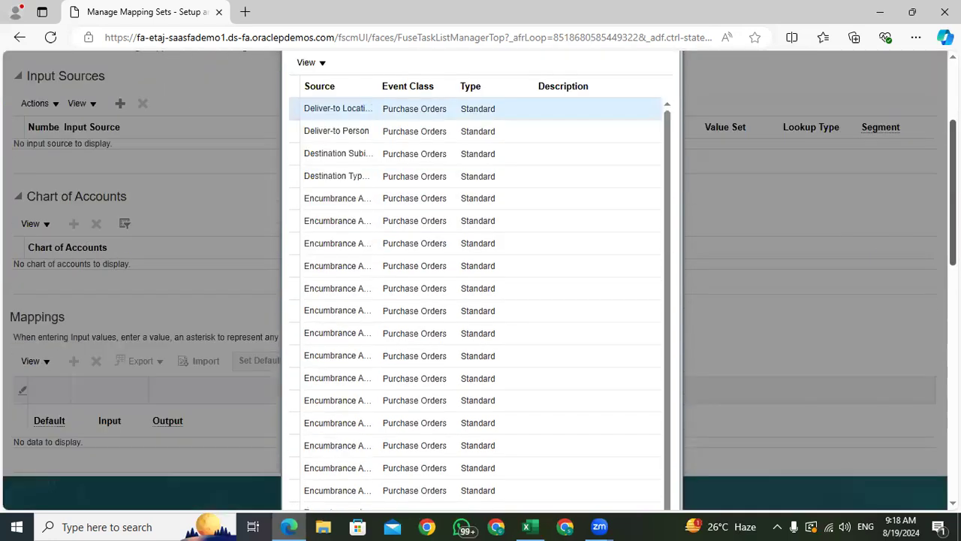
scroll(480, 278, "down", 8)
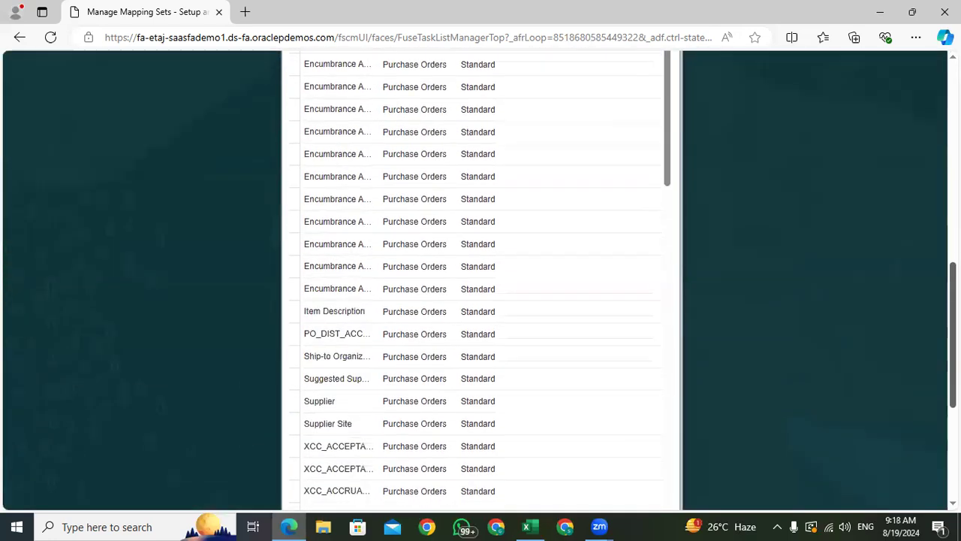
left_click(579, 491)
left_click(618, 492)
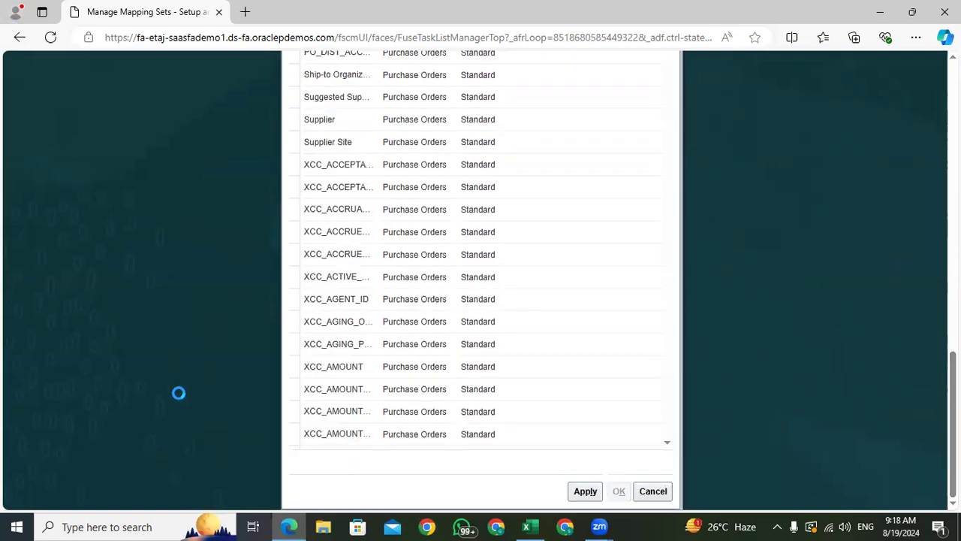
left_click(619, 491)
- Add US Chart of Accounts as the mapping set's chart of accounts
scroll(172, 364, "down", 2)
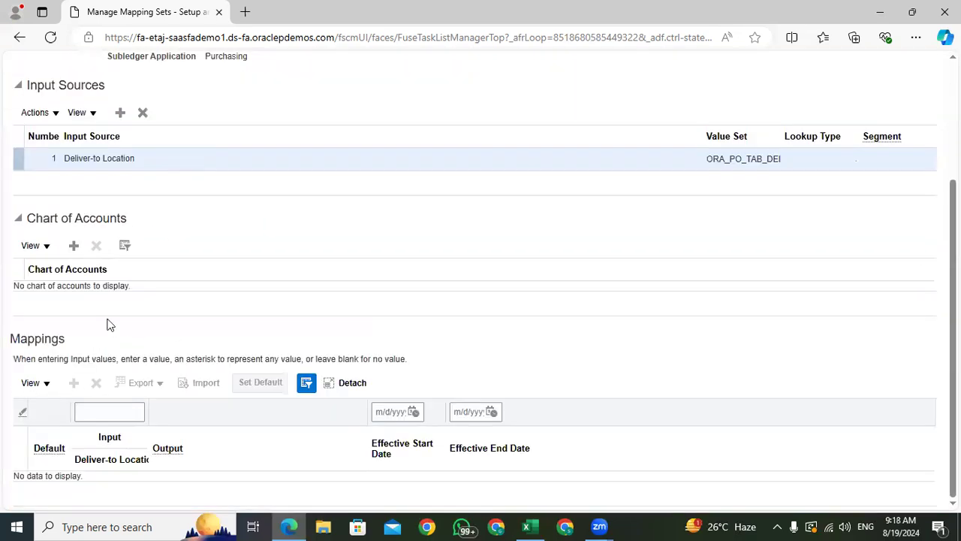
left_click(72, 248)
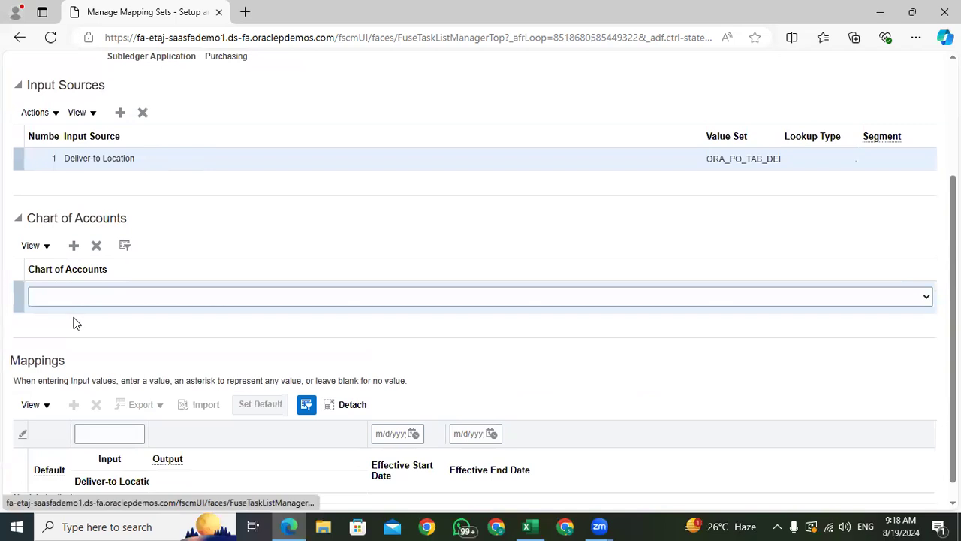
left_click(75, 295)
type("us")
key("Return")
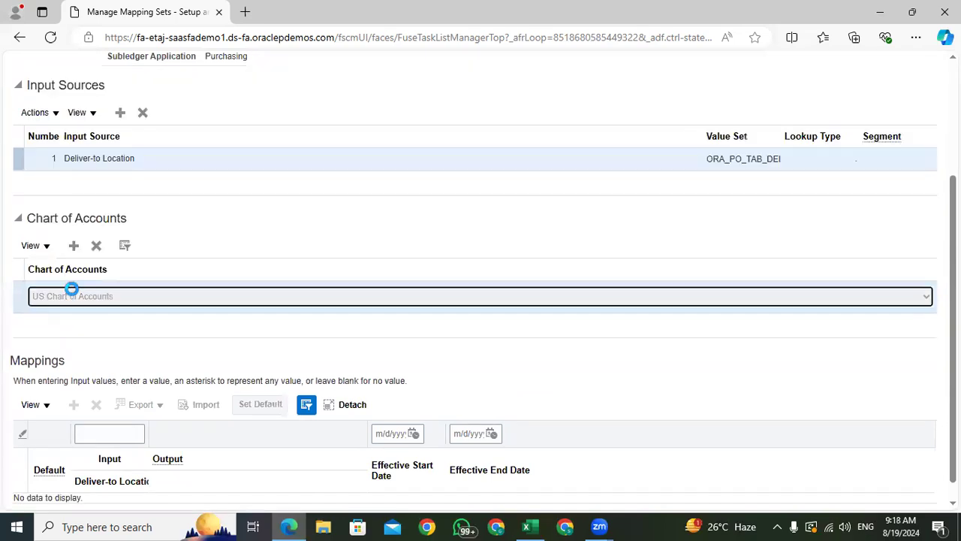
- Add a mapping row for US Chart of Accounts and set its Deliver-to Location input to Seattle, searching for "Sea"
scroll(74, 405, "down", 1)
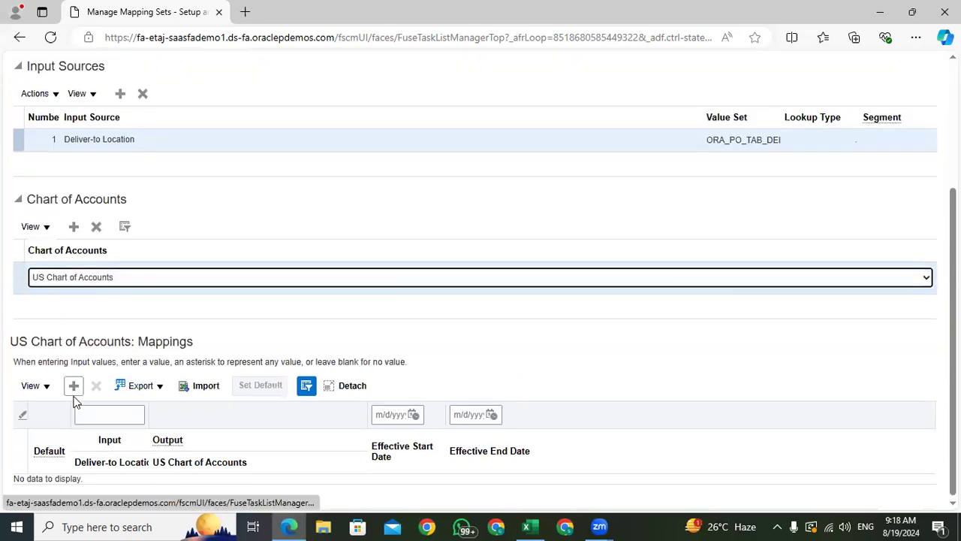
left_click(73, 389)
scroll(102, 428, "down", 1)
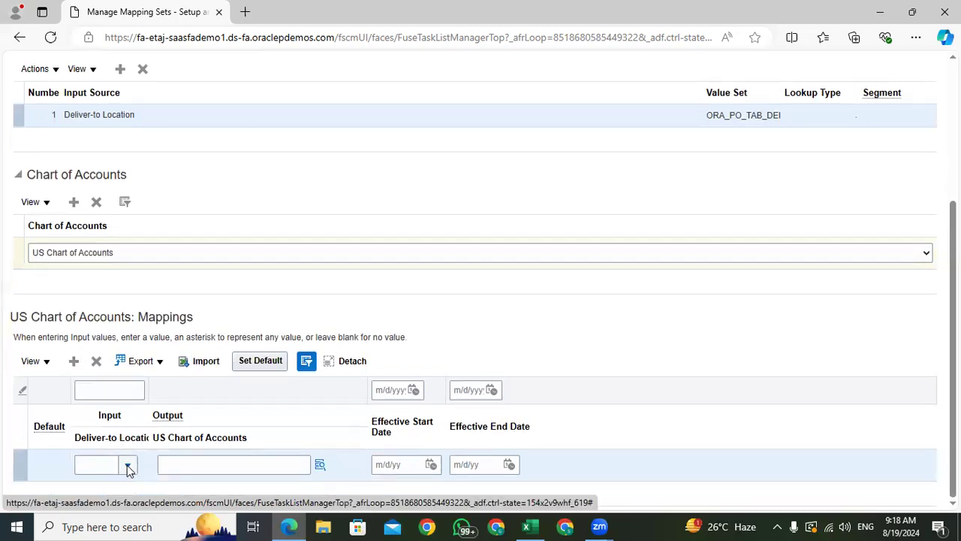
left_click(127, 465)
left_click(90, 440)
left_click(436, 248)
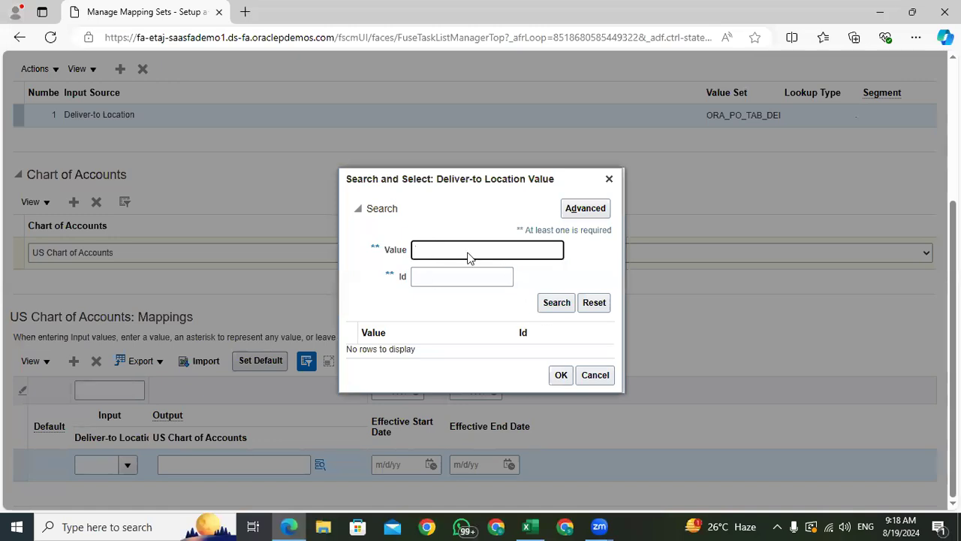
key("Caps_Lock")
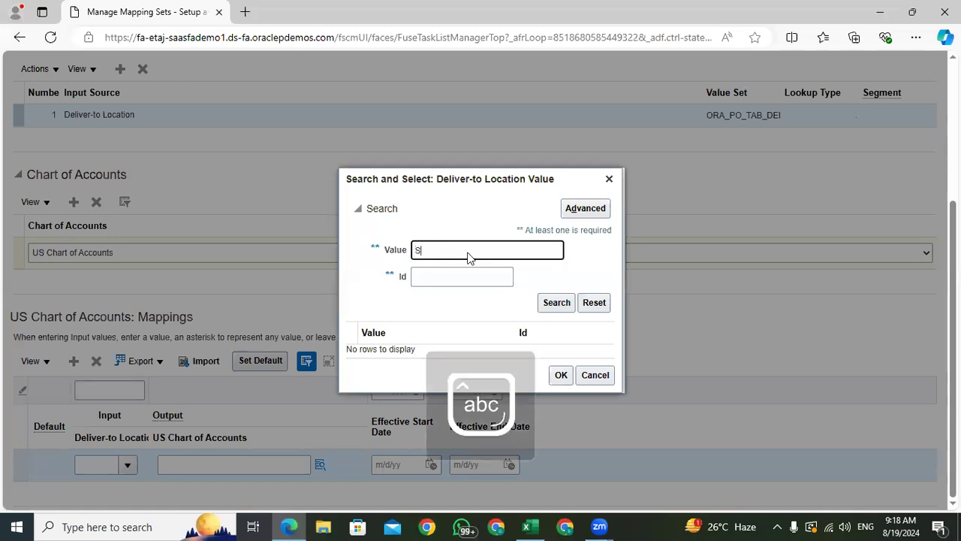
type("Sea")
key("Return")
left_click(474, 337)
left_click(560, 393)
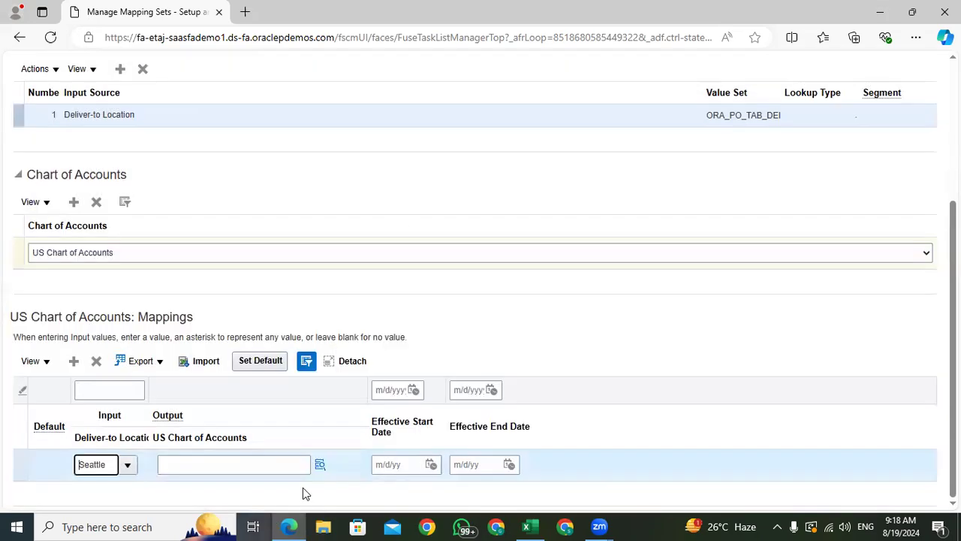
- Search the Account segment values for the Seattle mapping's output by the description %Accu% and look through the list
left_click(324, 464)
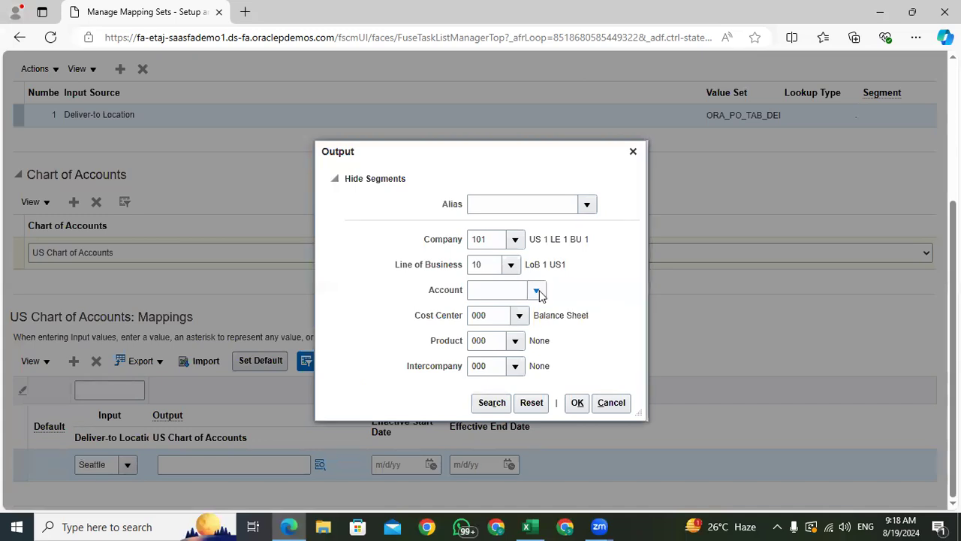
left_click(537, 291)
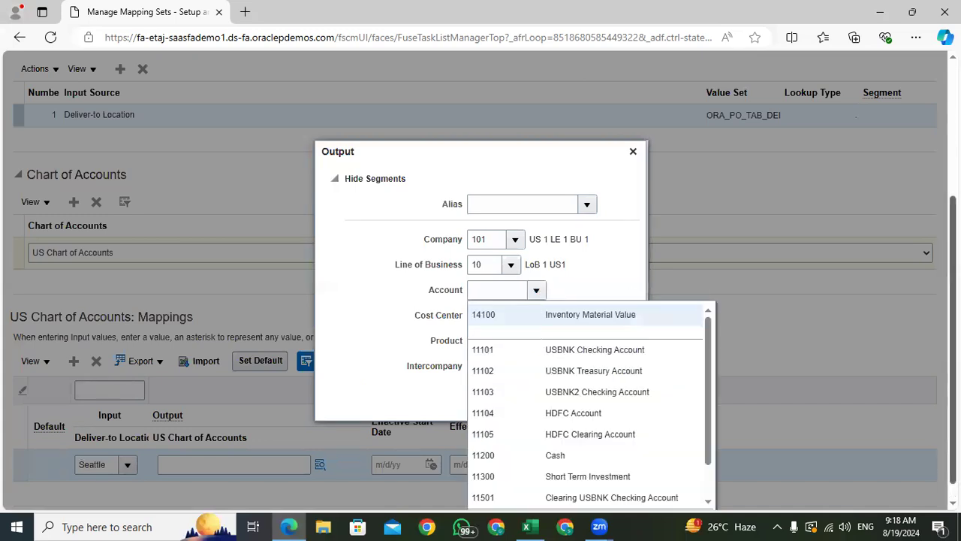
left_click_drag(953, 252, 953, 266)
left_click(485, 496)
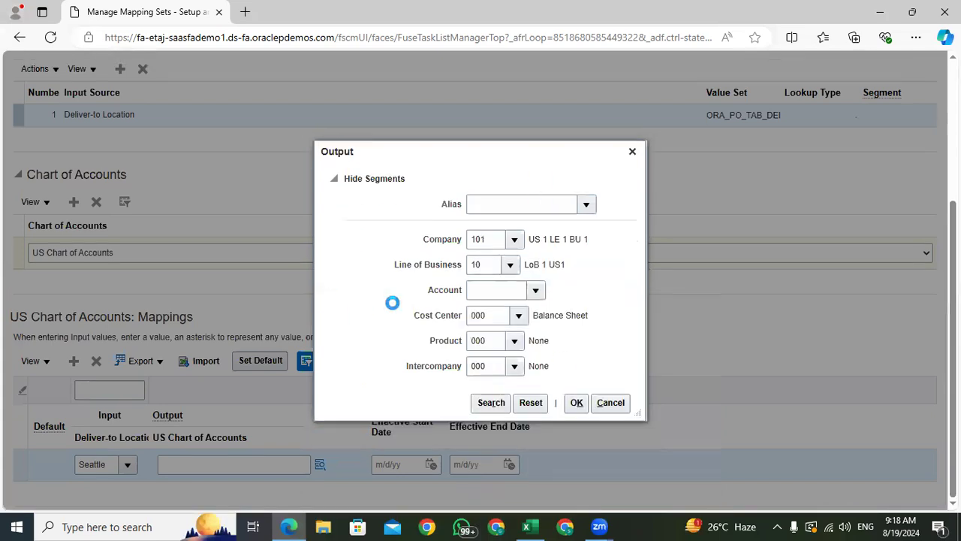
left_click(454, 279)
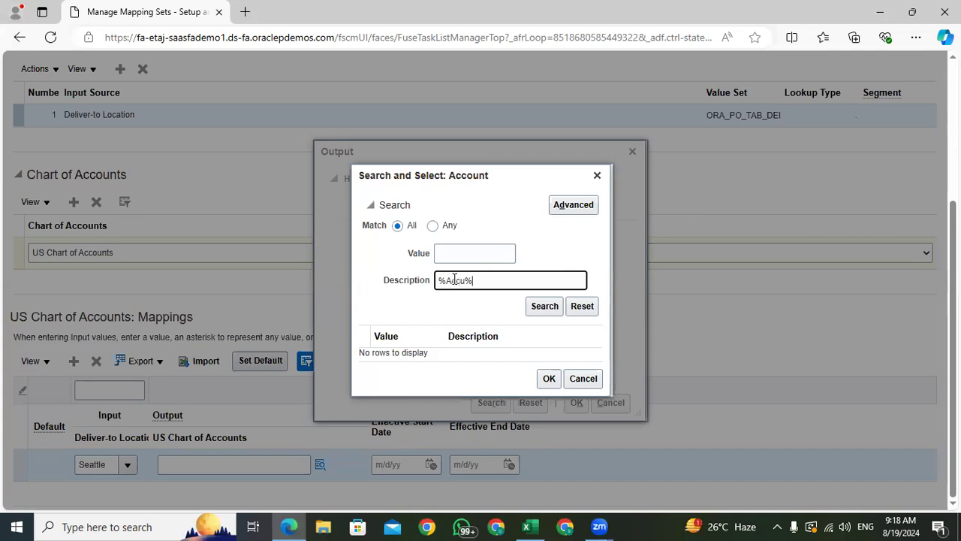
key("Return")
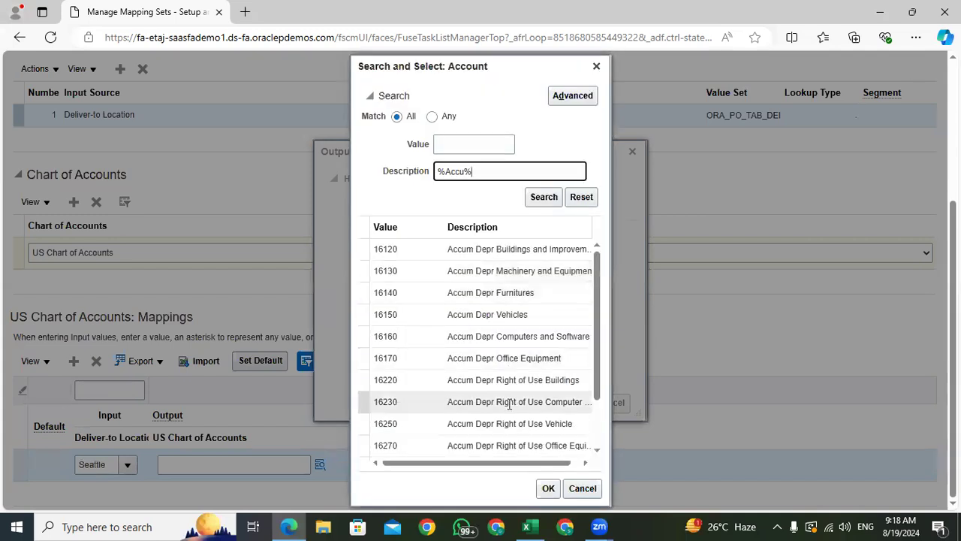
left_click_drag(599, 296, 601, 361)
left_click_drag(594, 324, 594, 272)
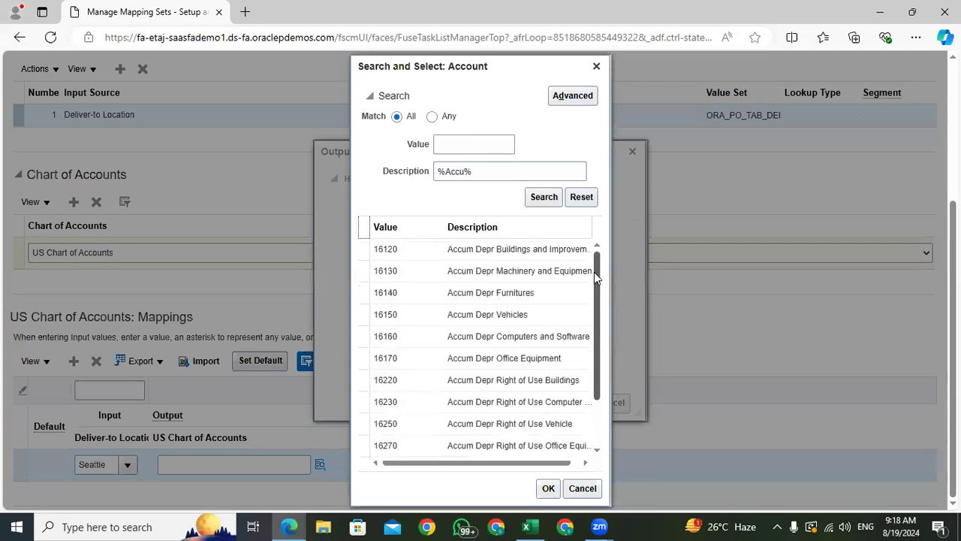
- Search the account descriptions for %Acc% and choose 12101 Accounts Receivable as the Account segment
left_click(464, 172)
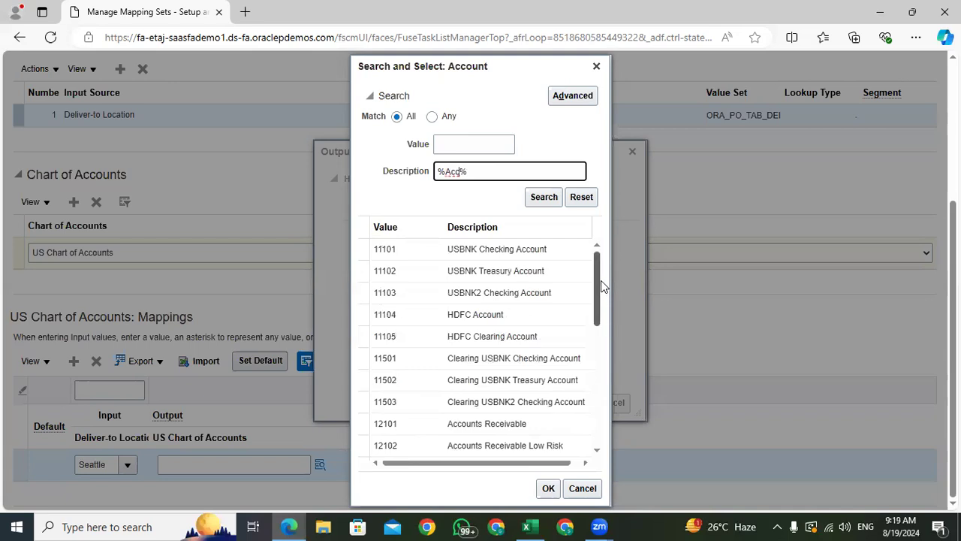
left_click_drag(599, 276, 597, 295)
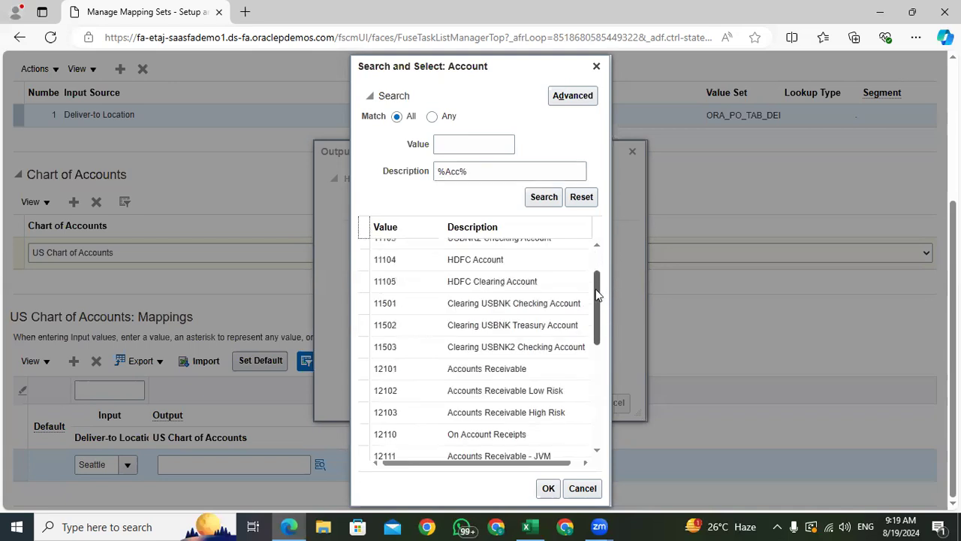
left_click(464, 371)
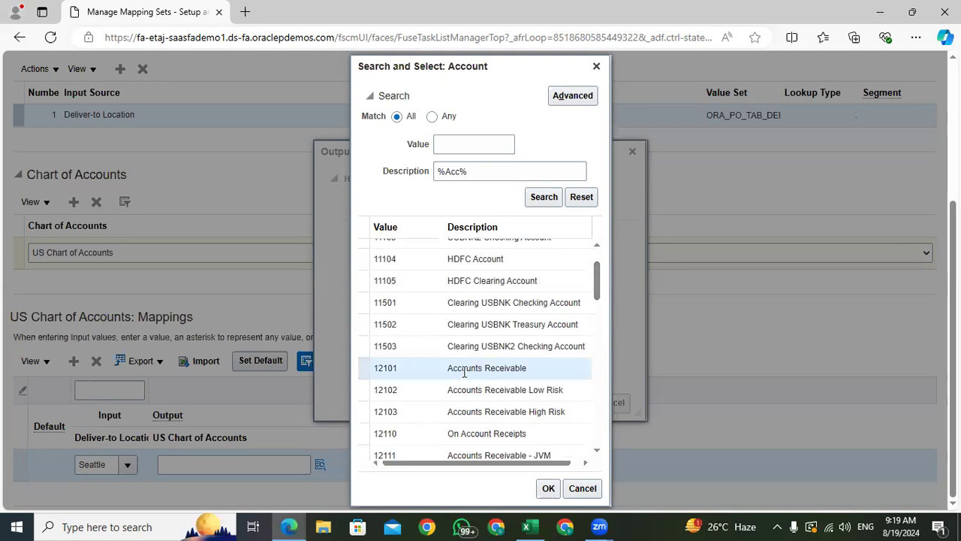
left_click(548, 489)
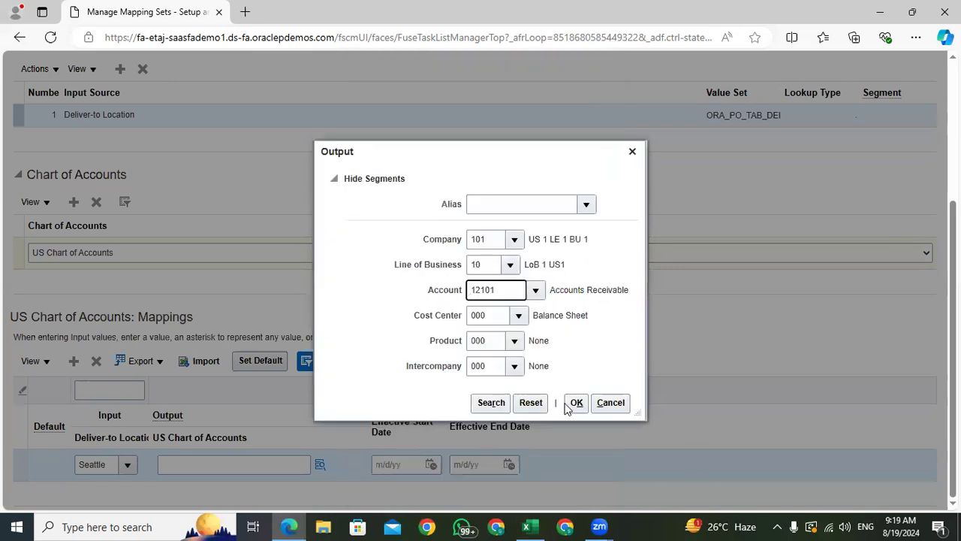
- Look up the account combination 101.10.12101.000.000.000 and apply it as the Seattle mapping's output
left_click(486, 405)
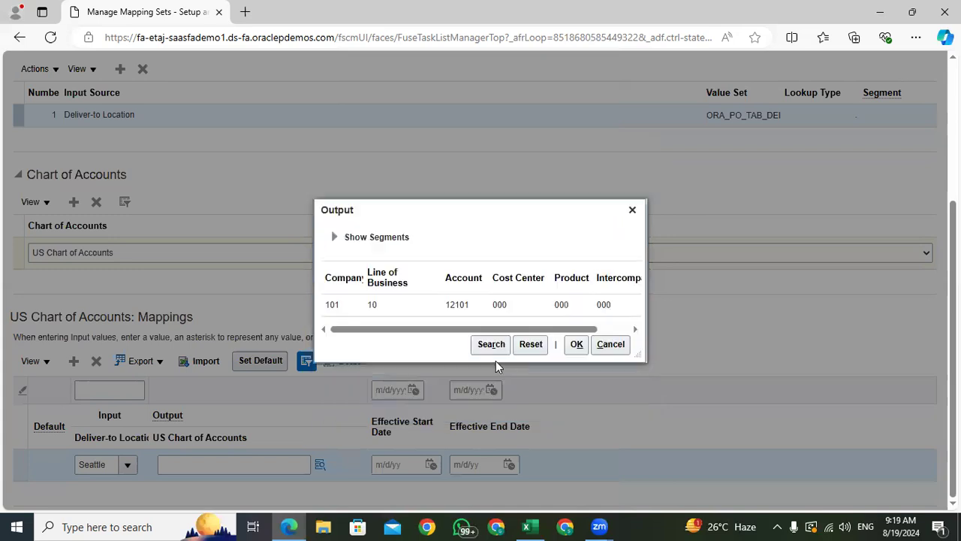
left_click(538, 305)
left_click(576, 345)
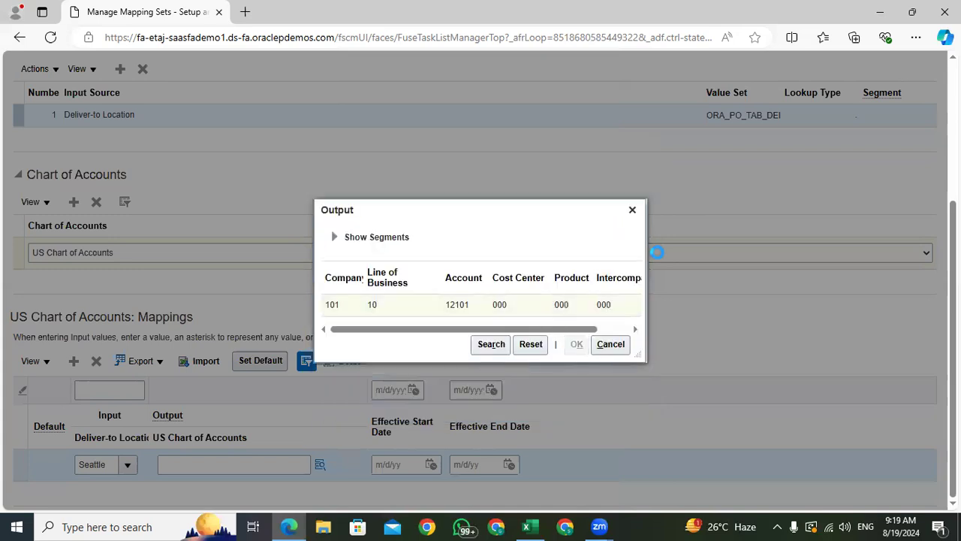
- Set the Seattle mapping's effective start date to 8/11/24 and make it the default mapping
left_click(430, 466)
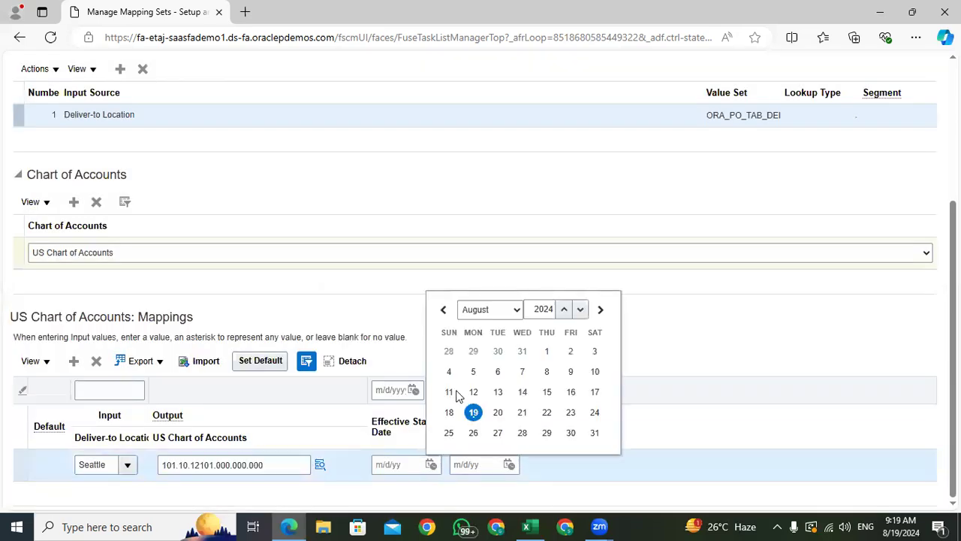
left_click(452, 391)
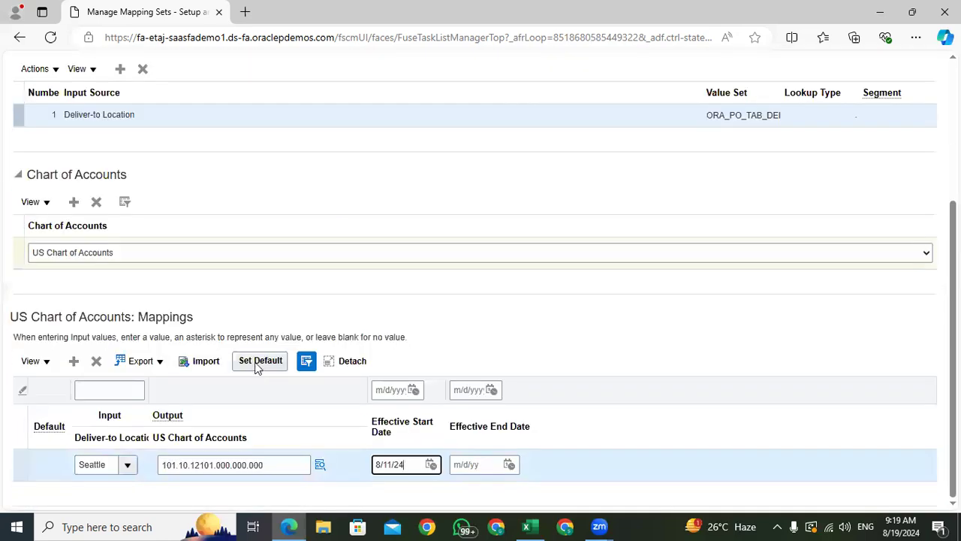
left_click(257, 363)
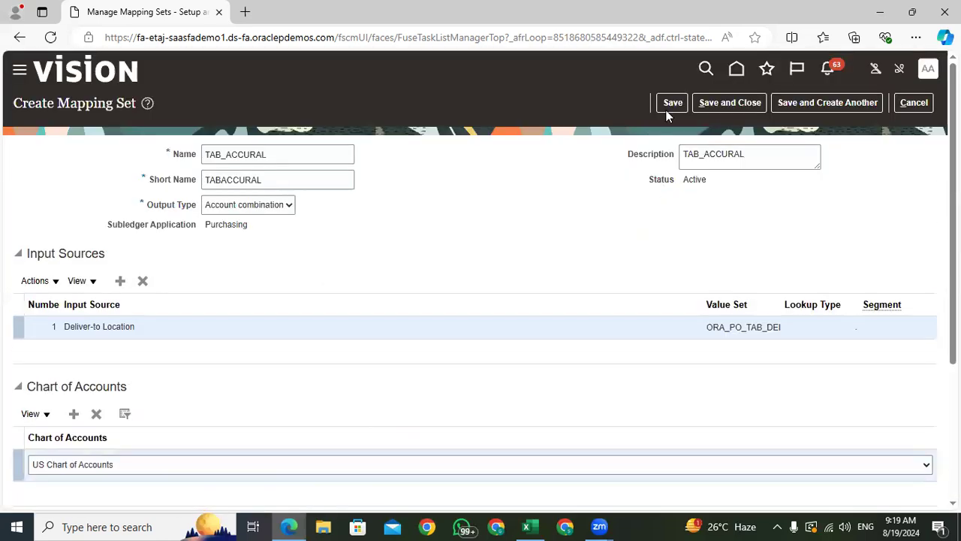
- Save the TAB_ACCURAL mapping set and close it
left_click(671, 103)
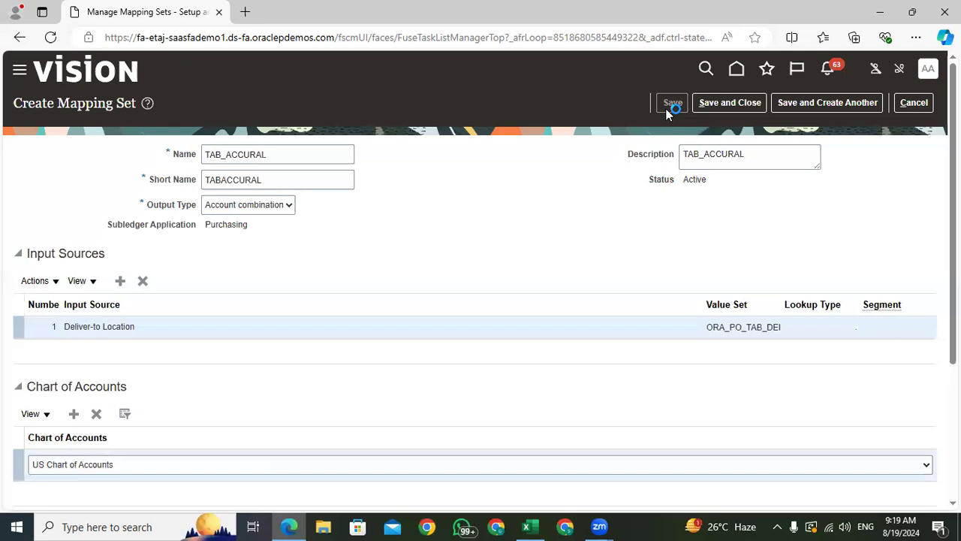
left_click(726, 105)
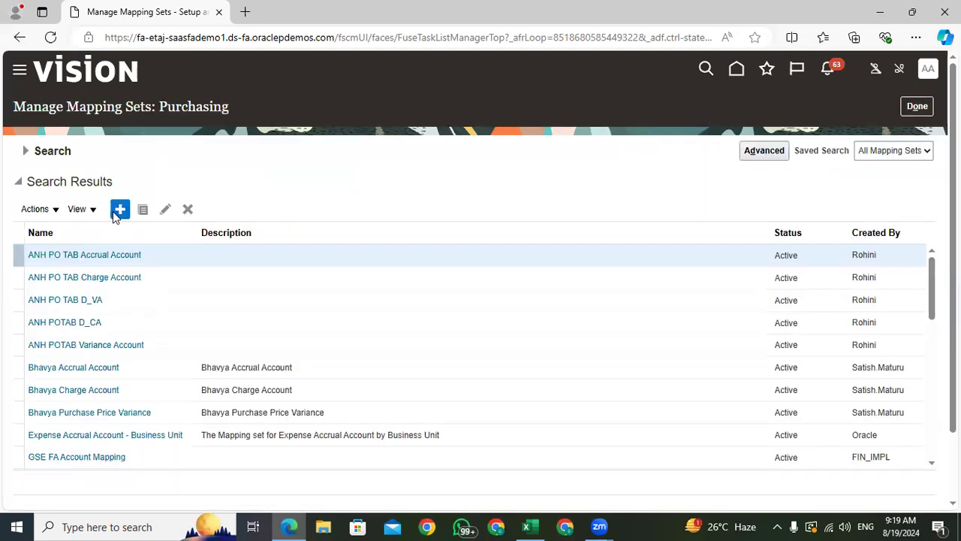
- Start a new Purchasing mapping set and name it TAB_VARIANCE
left_click(119, 209)
left_click(253, 153)
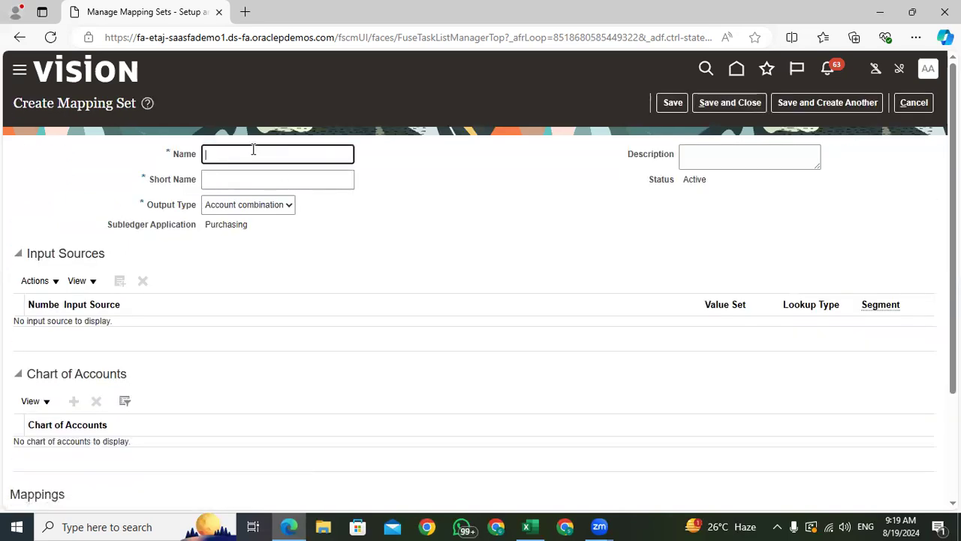
key("Caps_Lock")
type("TAB")
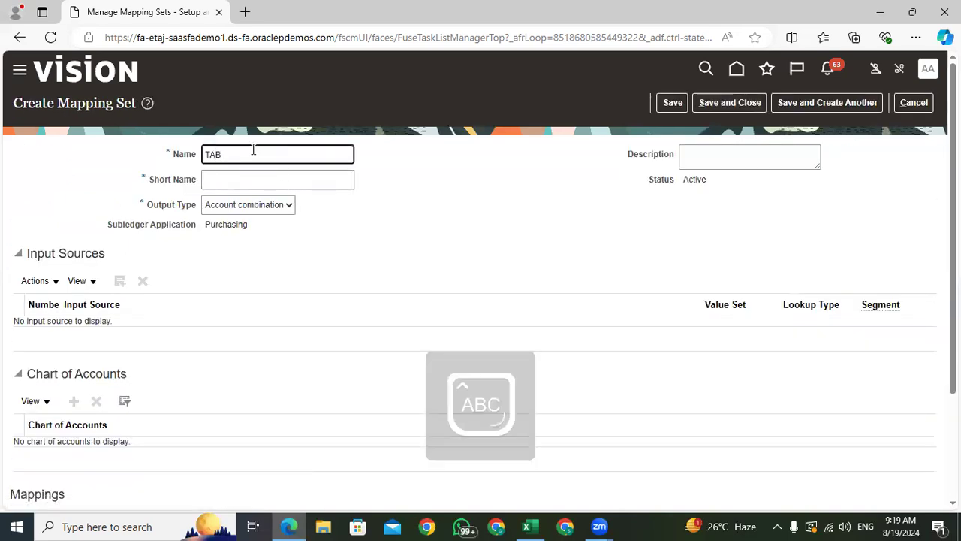
type("_VAIRIANCE")
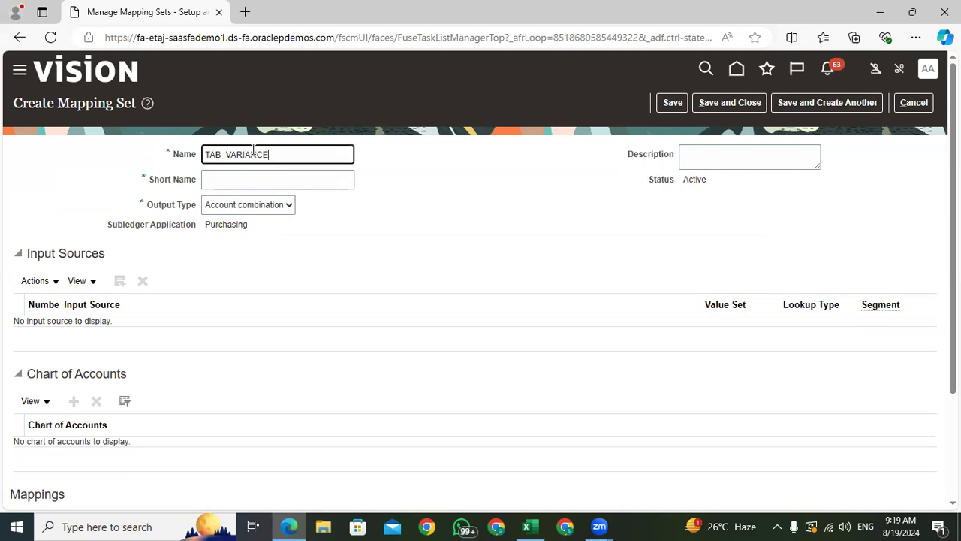
- Set the mapping set's short name to TABVARIANCE and its description to TAB_VARIANCE
left_click_drag(273, 158, 47, 180)
key("ctrl+c")
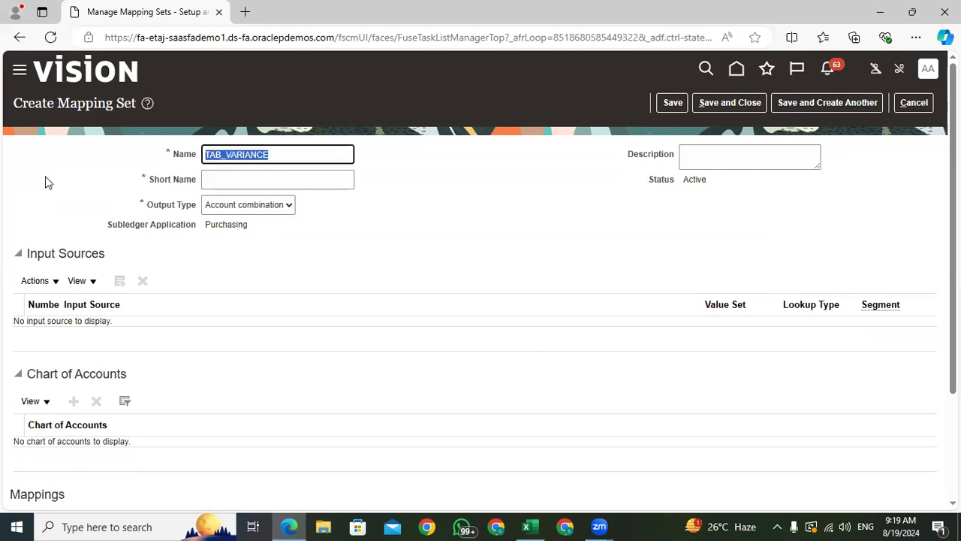
left_click(242, 183)
key("ctrl+v")
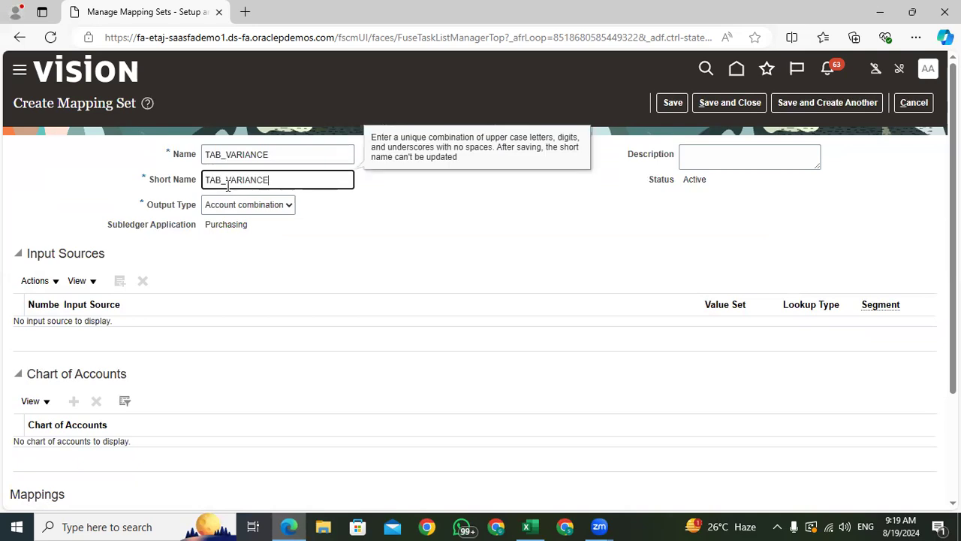
left_click(227, 180)
key("BackSpace")
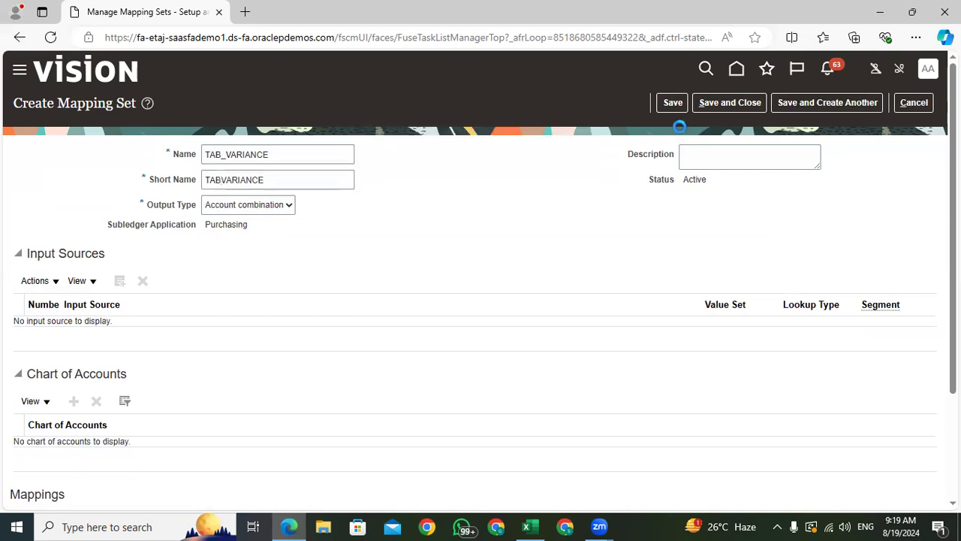
left_click(727, 159)
key("ctrl+v")
- Add Deliver-to Location from the Purchase Orders event class as the mapping set's input source
left_click(118, 282)
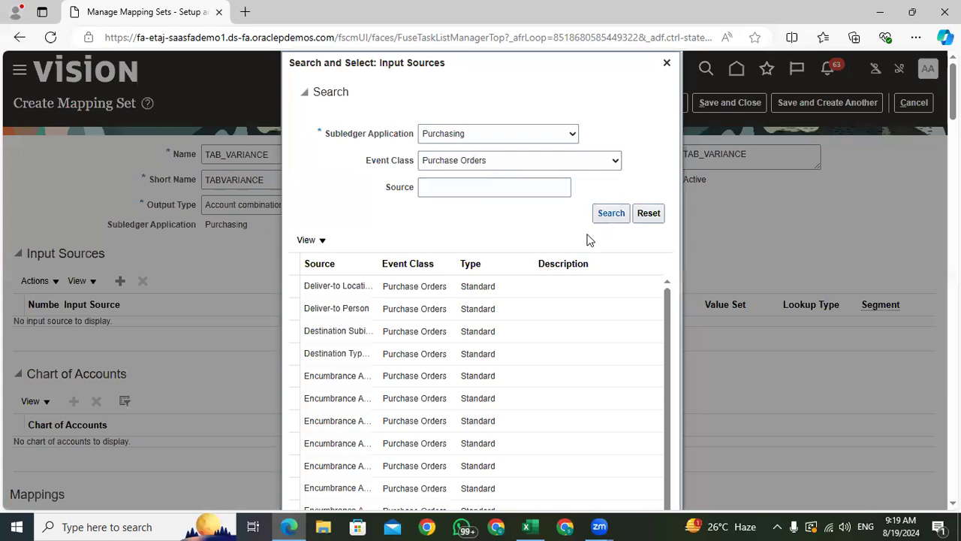
left_click(381, 293)
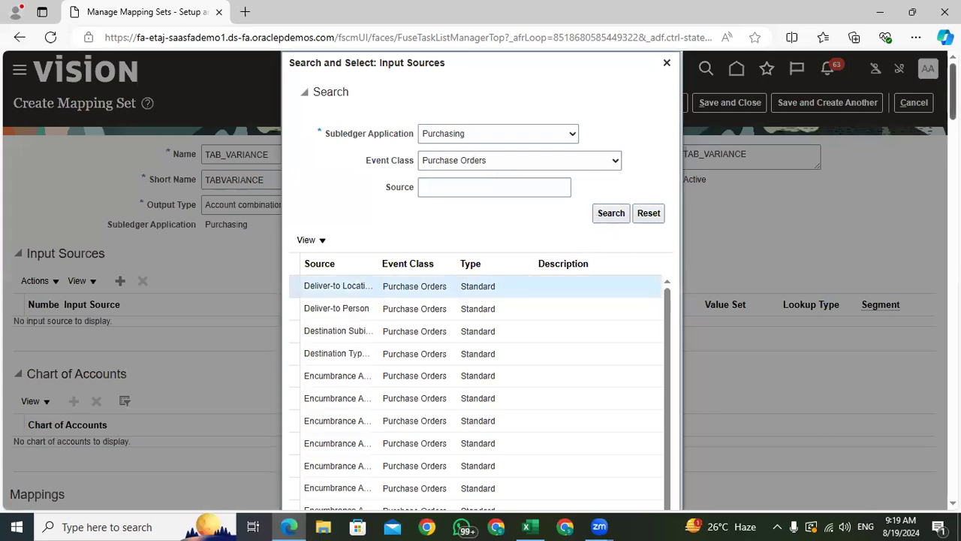
scroll(480, 286, "down", 20)
scroll(481, 285, "down", 10)
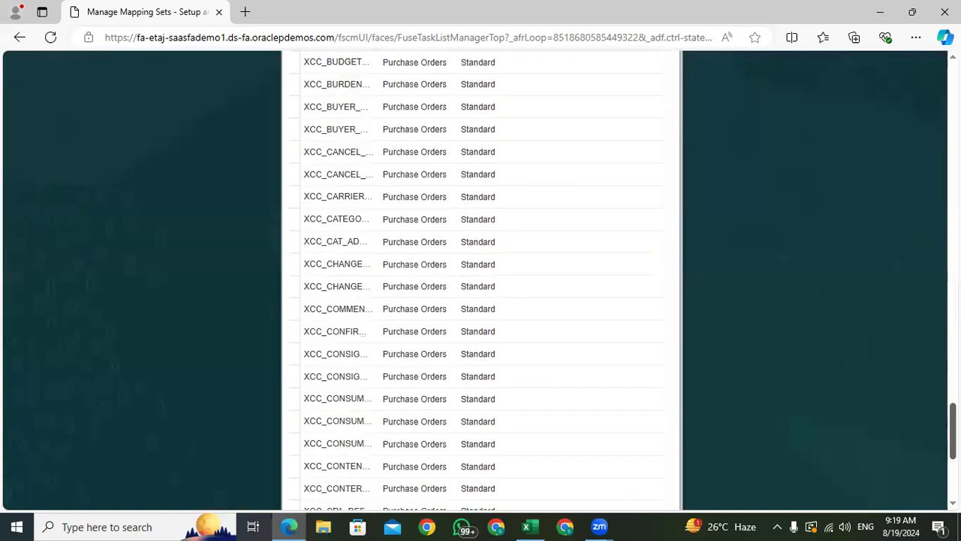
left_click(619, 492)
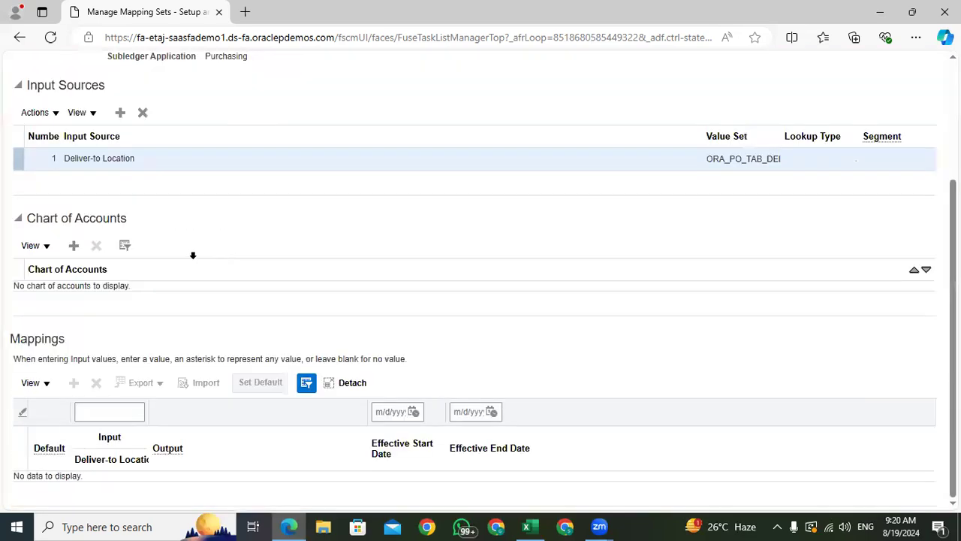
- Add US Chart of Accounts to the mapping set's chart of accounts
left_click(75, 245)
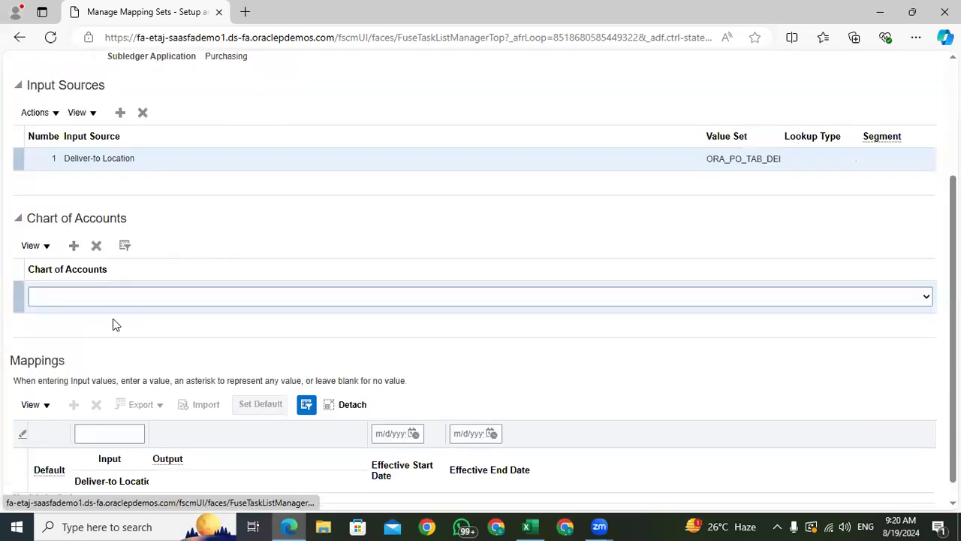
left_click(107, 298)
type("us")
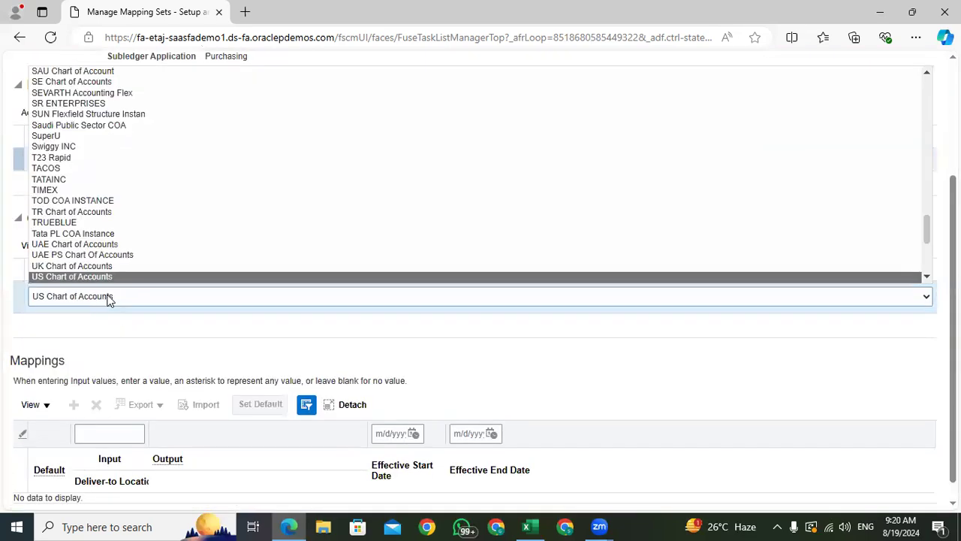
key("Return")
scroll(178, 429, "down", 1)
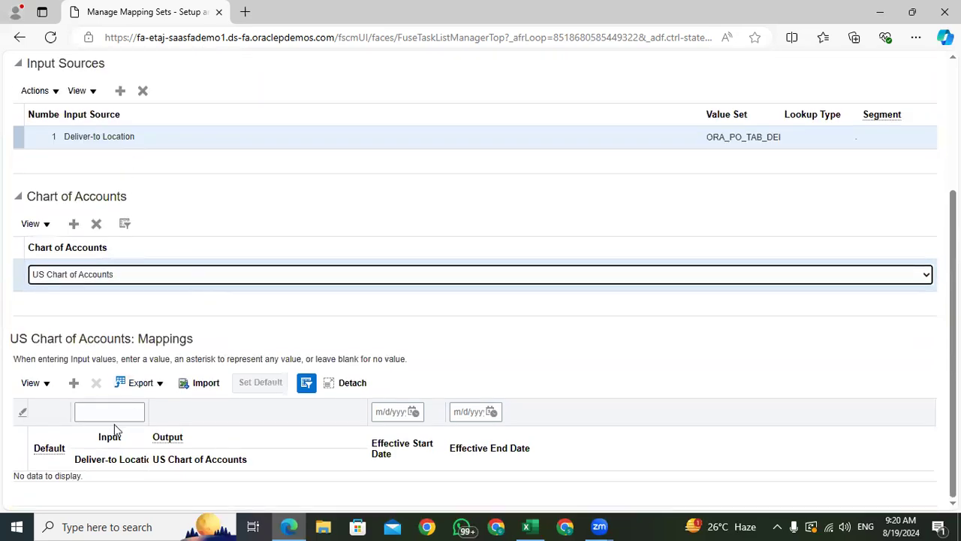
- Add a mapping row for the US chart of accounts and choose Seattle as its deliver-to location value
scroll(115, 429, "up", 3)
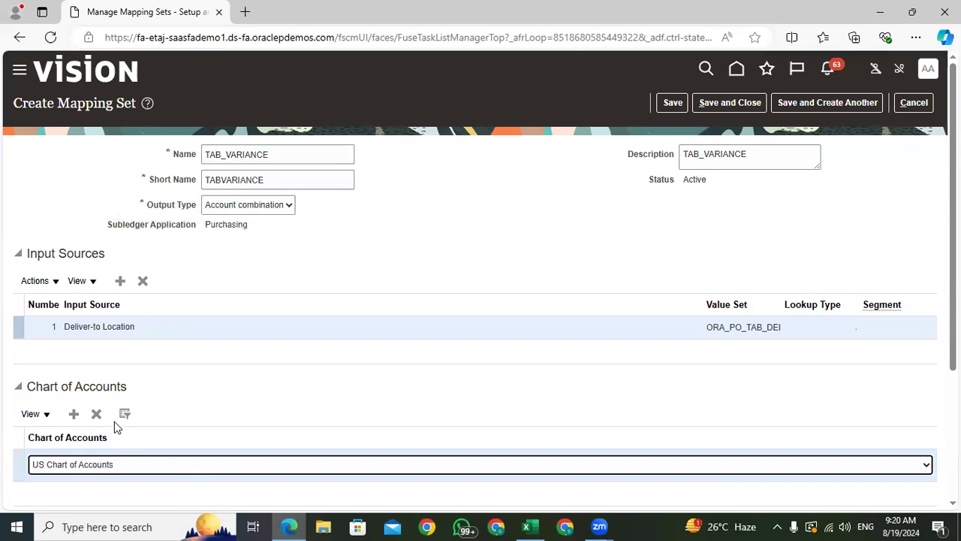
scroll(115, 422, "down", 3)
left_click(75, 383)
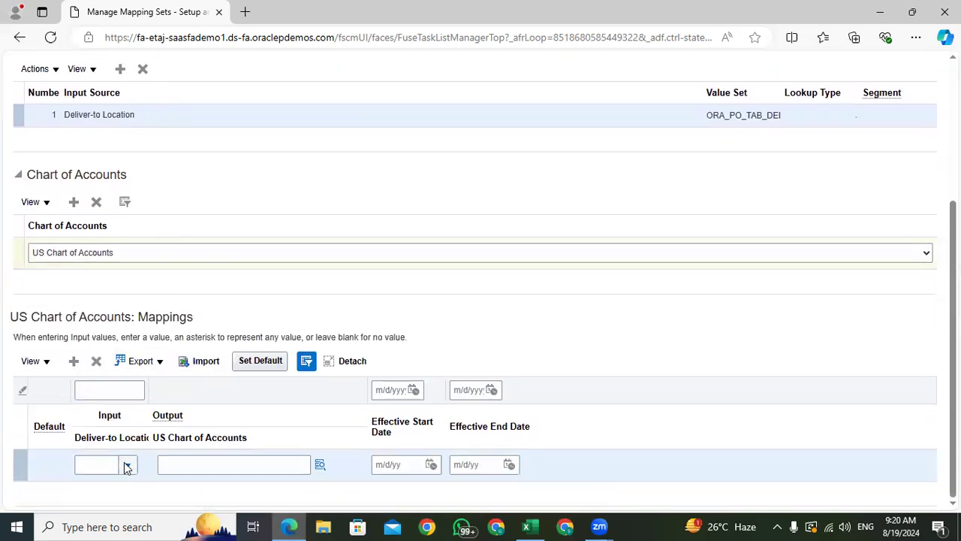
left_click(127, 464)
left_click(93, 441)
left_click(425, 249)
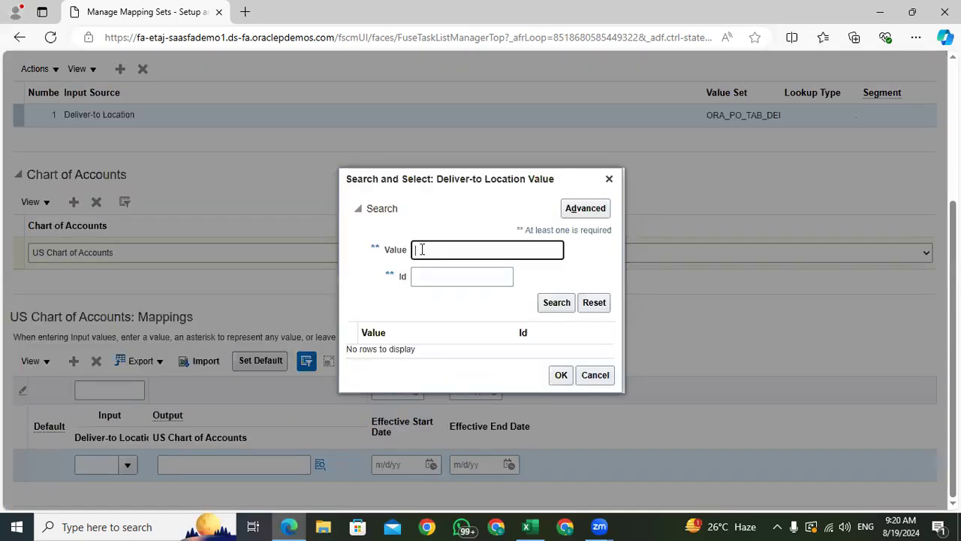
key("Return")
left_click(560, 391)
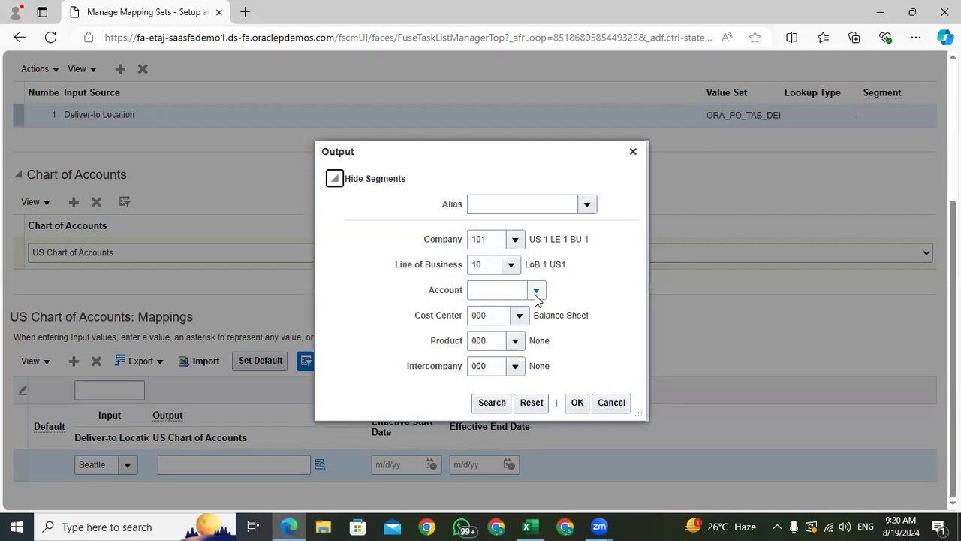
- Find accounts described %Var%, choose 52110 Purchase Price Variance for the Seattle output, and try to look up its account combination
left_click(536, 293)
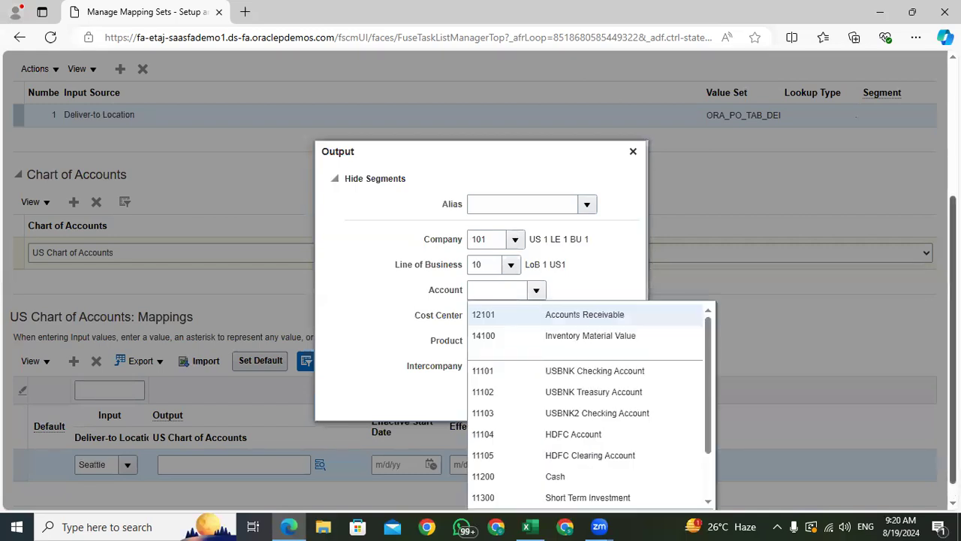
left_click_drag(953, 338, 953, 362)
left_click(484, 497)
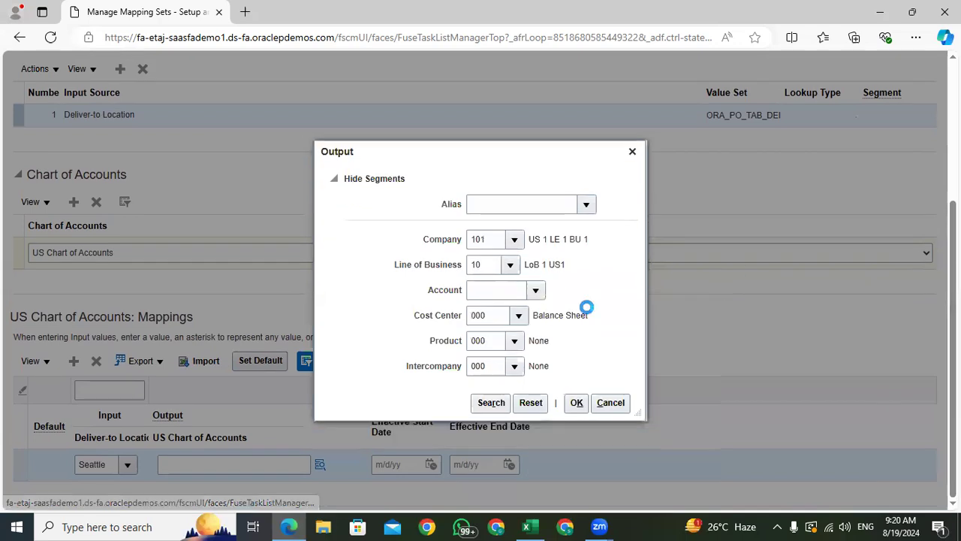
left_click(472, 284)
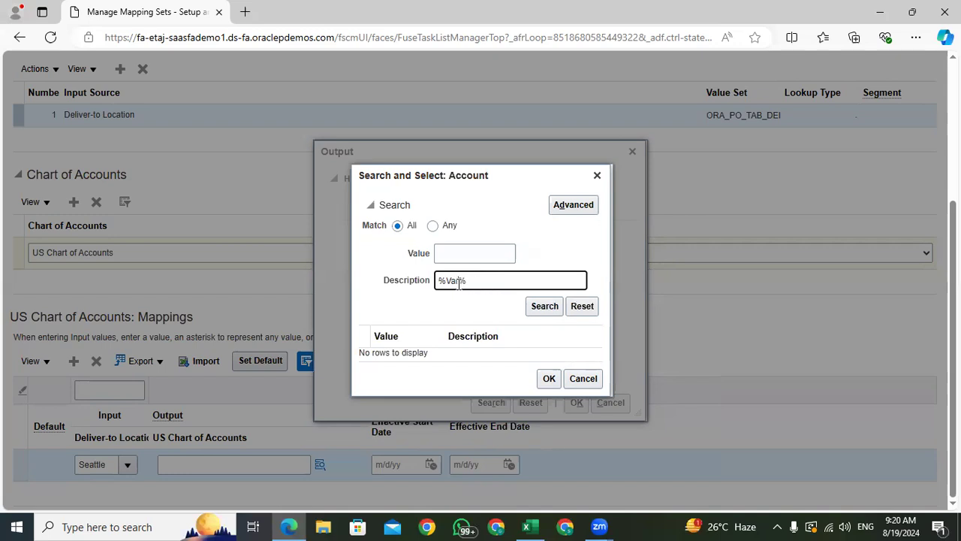
key("Return")
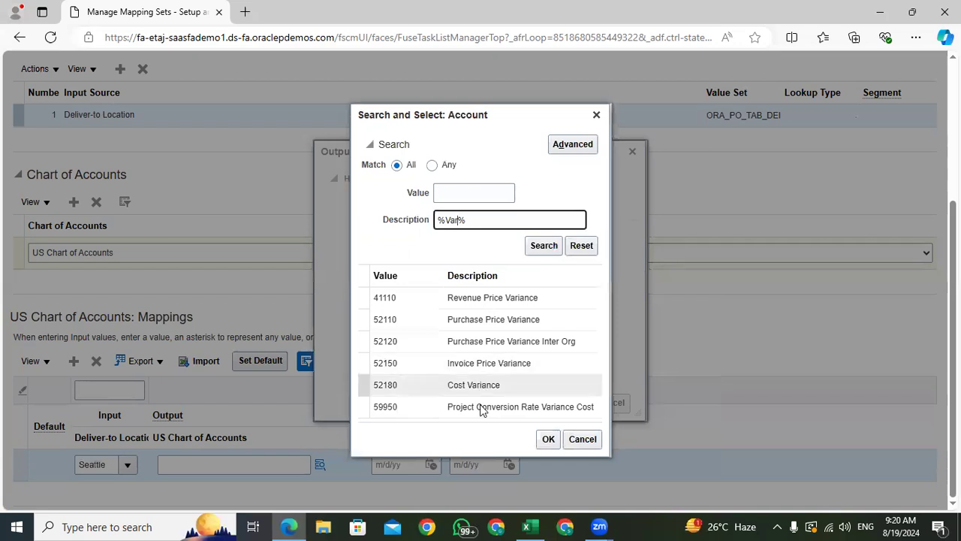
left_click(484, 319)
left_click(549, 440)
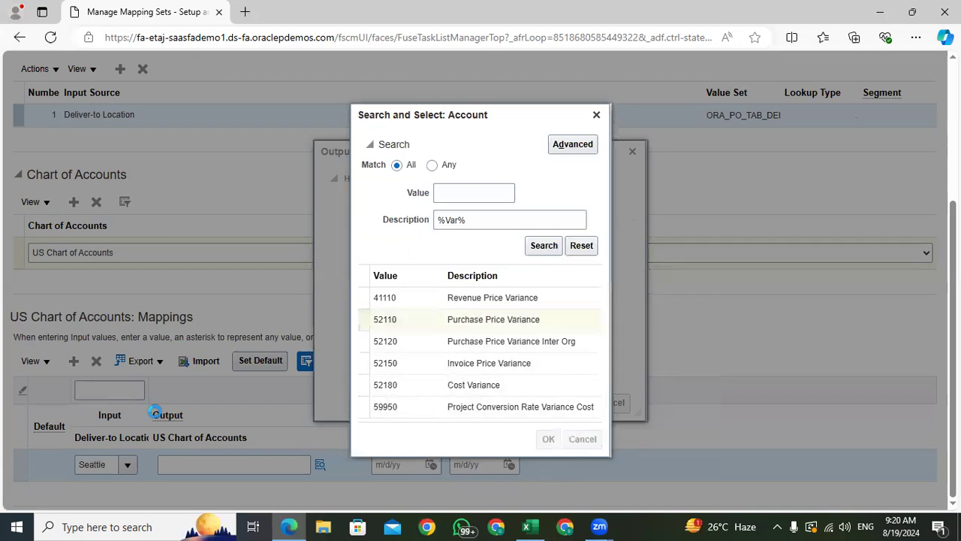
left_click(492, 404)
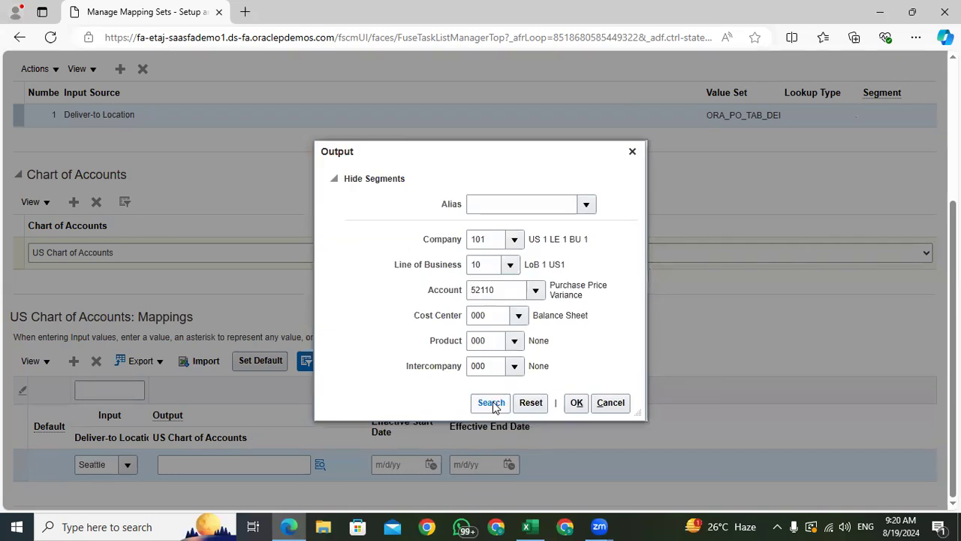
- Search account descriptions for %Var% again and change the output's account segment to 52150 Invoice Price Variance
left_click(335, 243)
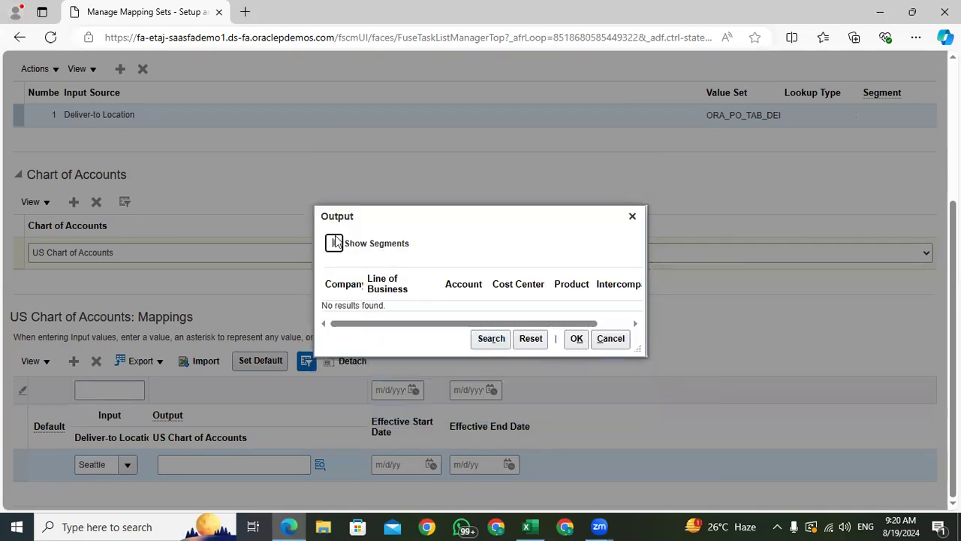
left_click(536, 263)
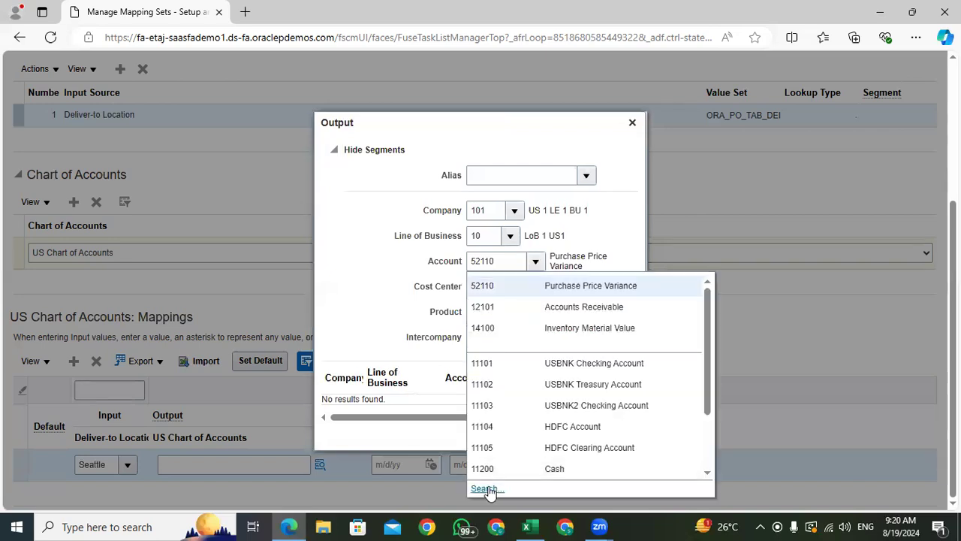
left_click(480, 488)
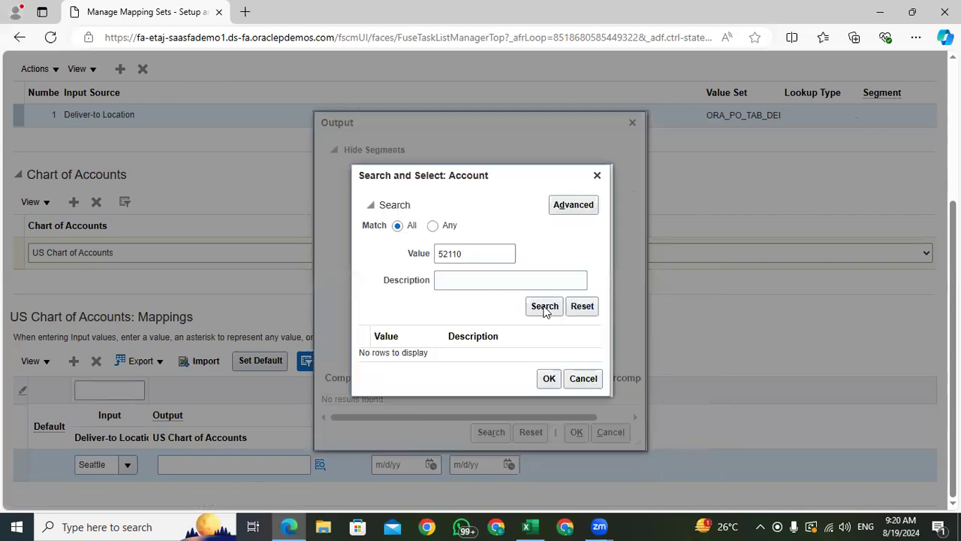
left_click(474, 253)
key("BackSpace")
key("BackSpace")
key("BackSpace")
key("BackSpace")
left_click(469, 278)
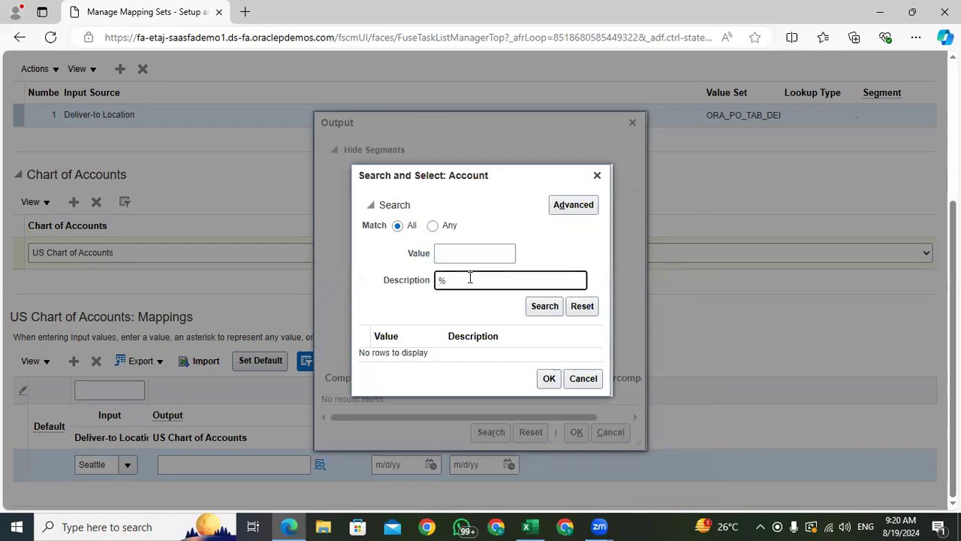
type("%Var%")
key("Return")
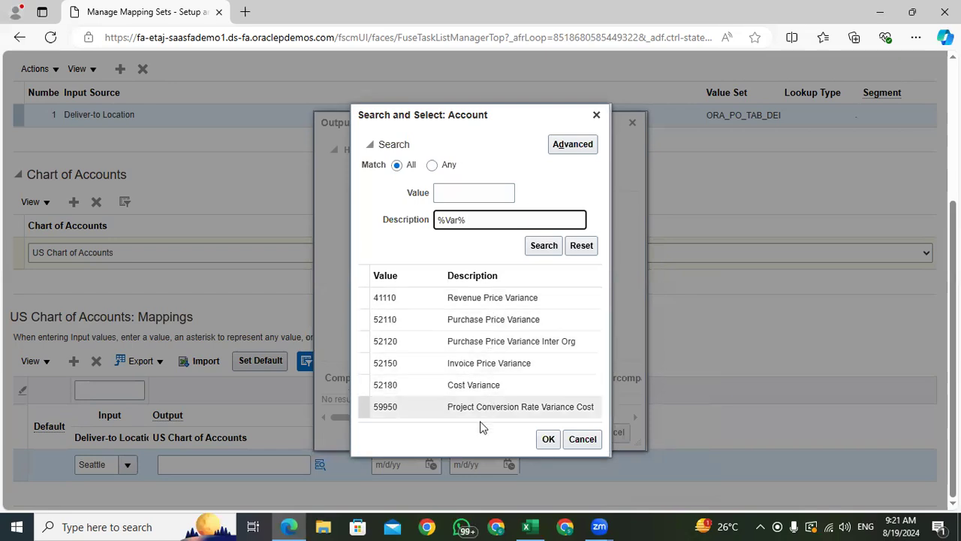
left_click(489, 363)
left_click(548, 440)
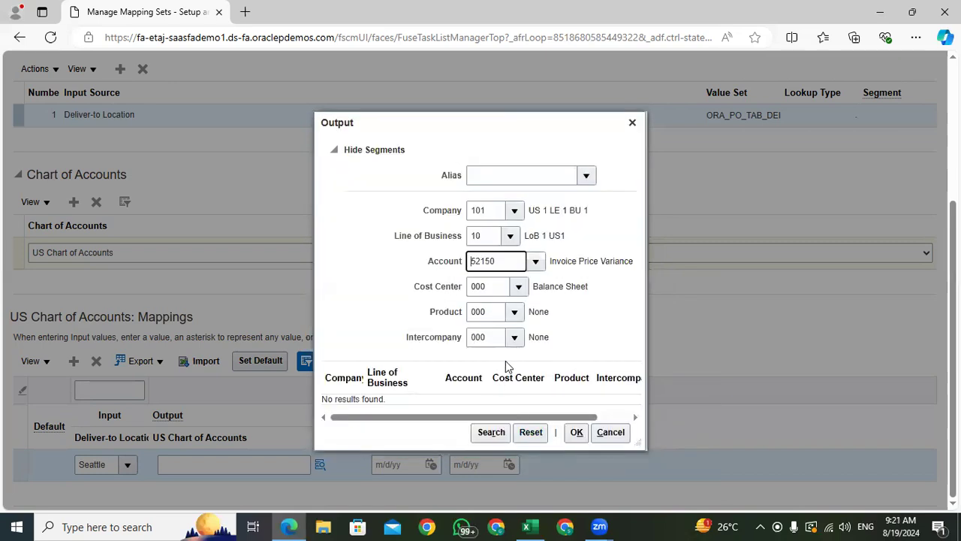
- Look up combination 101.10.52150.000.000.000, apply it as the Seattle mapping's output, and make that mapping the default
left_click(490, 433)
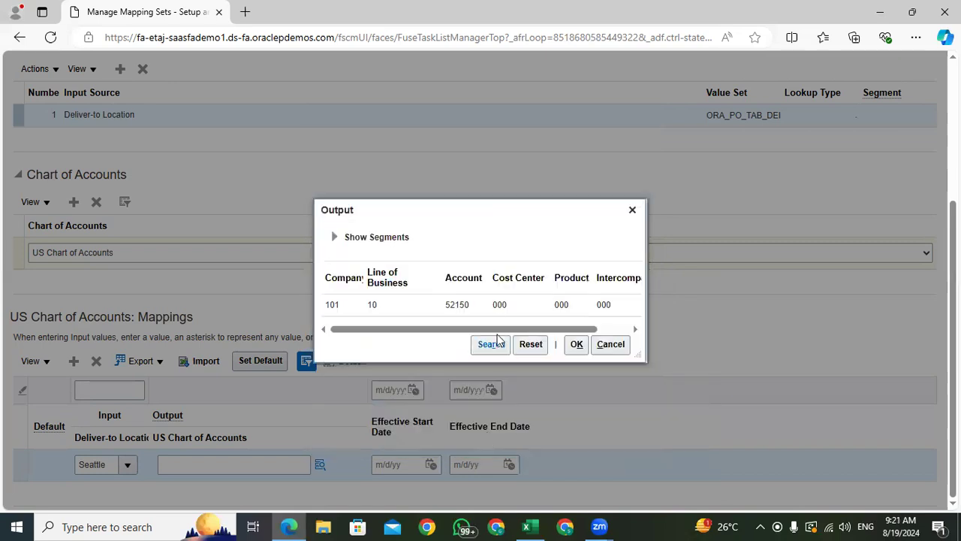
left_click(577, 344)
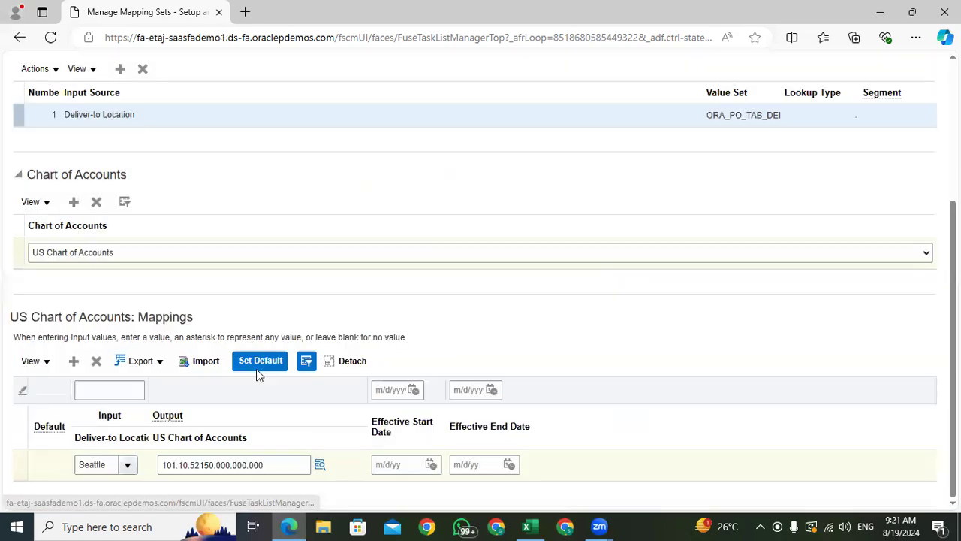
left_click(259, 363)
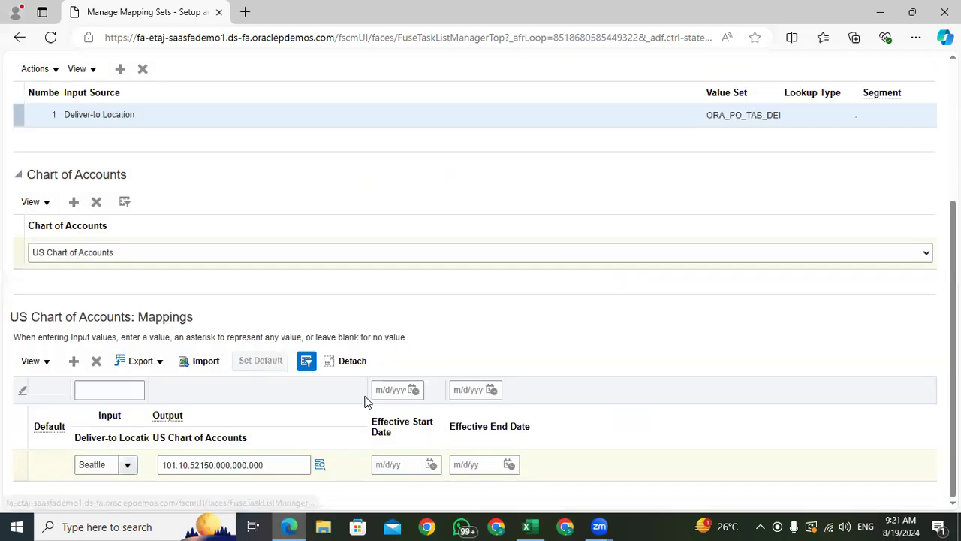
- Save the TAB_VARIANCE mapping set and close it
scroll(468, 318, "up", 3)
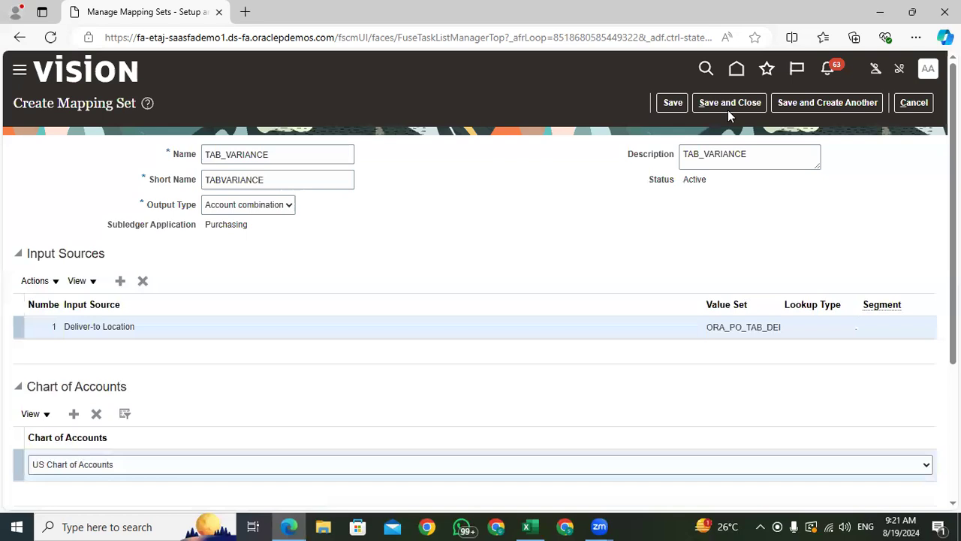
left_click(668, 102)
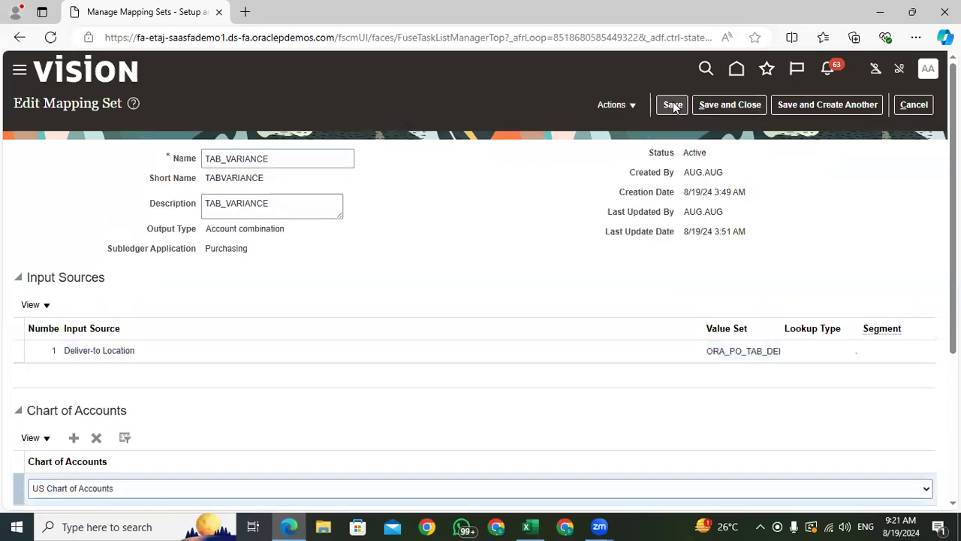
left_click(718, 109)
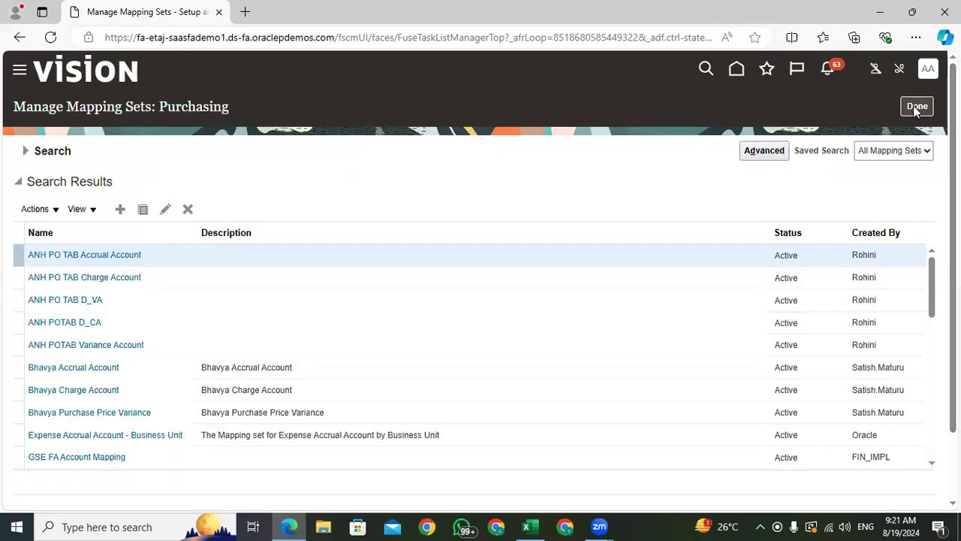
- Finish managing mapping sets and open the Manage Account Rules task for Purchasing
left_click(25, 151)
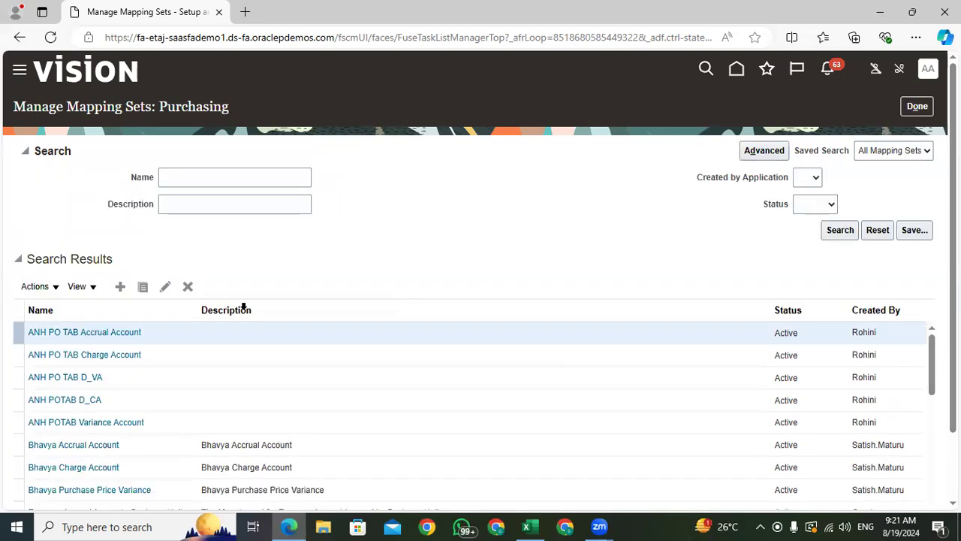
left_click(924, 107)
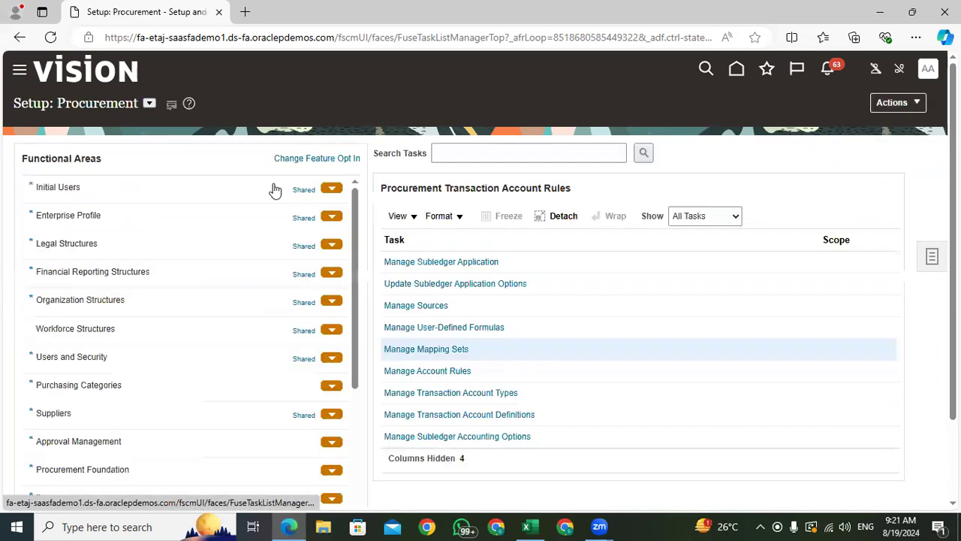
left_click(431, 372)
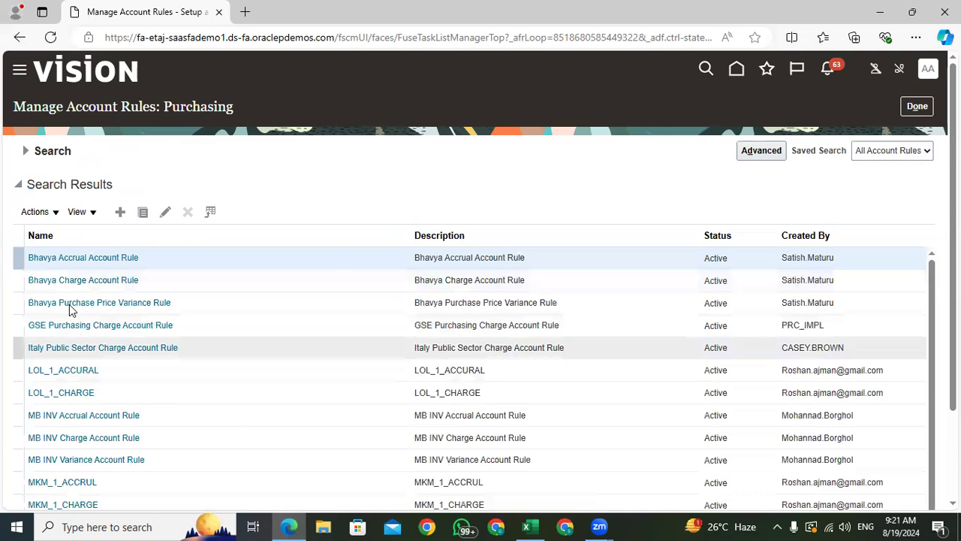
- Open the first accrual account rule in the list, examine its mapping-set rule and conditions, and return to the list without changes
scroll(178, 218, "down", 10)
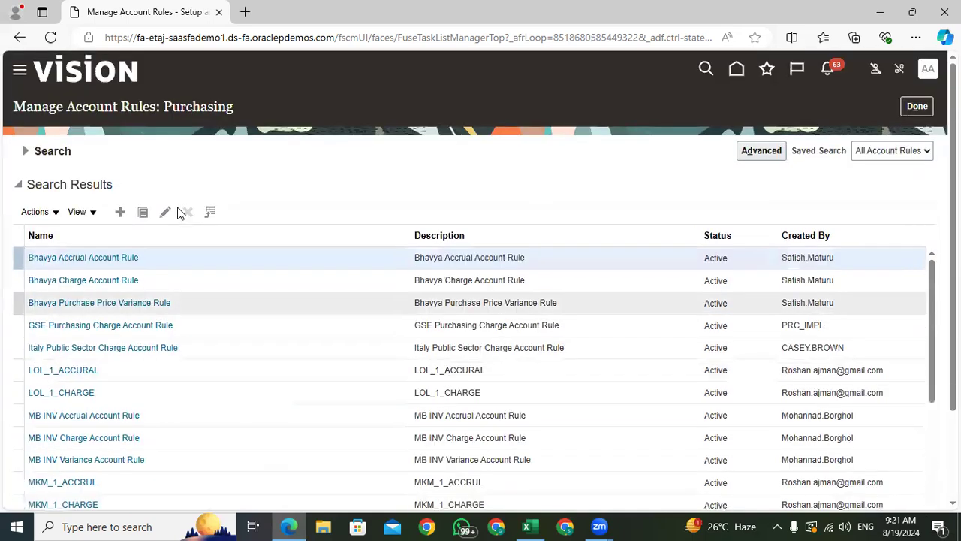
scroll(182, 236, "down", 3)
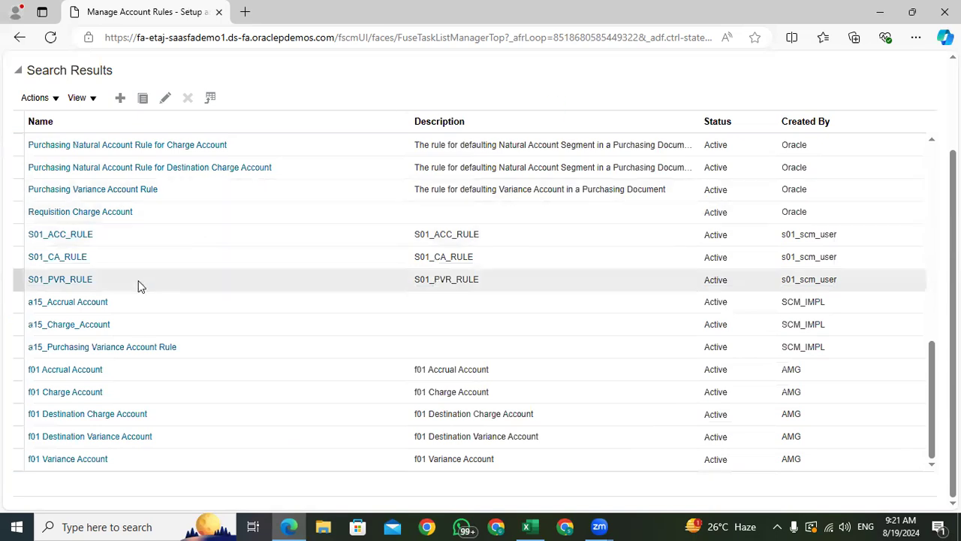
scroll(143, 286, "up", 10)
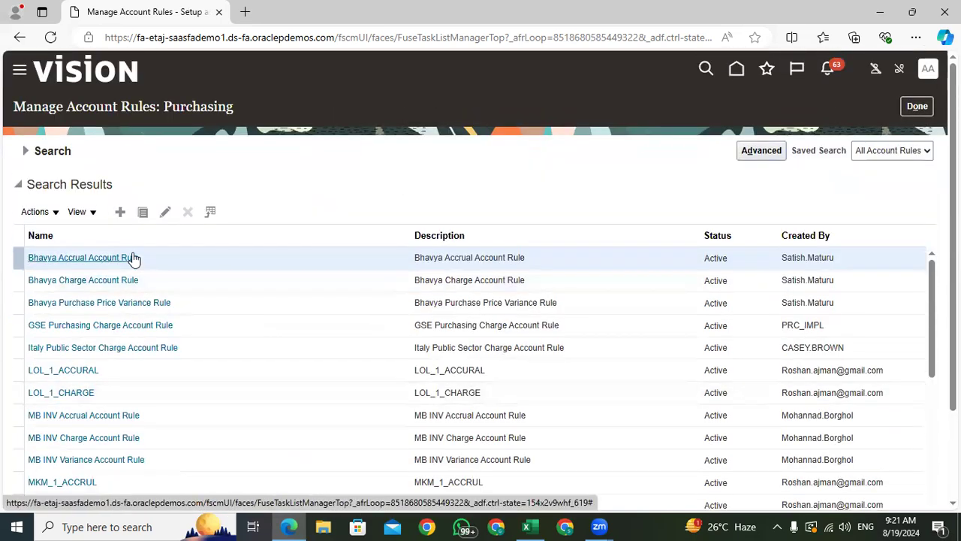
left_click(77, 259)
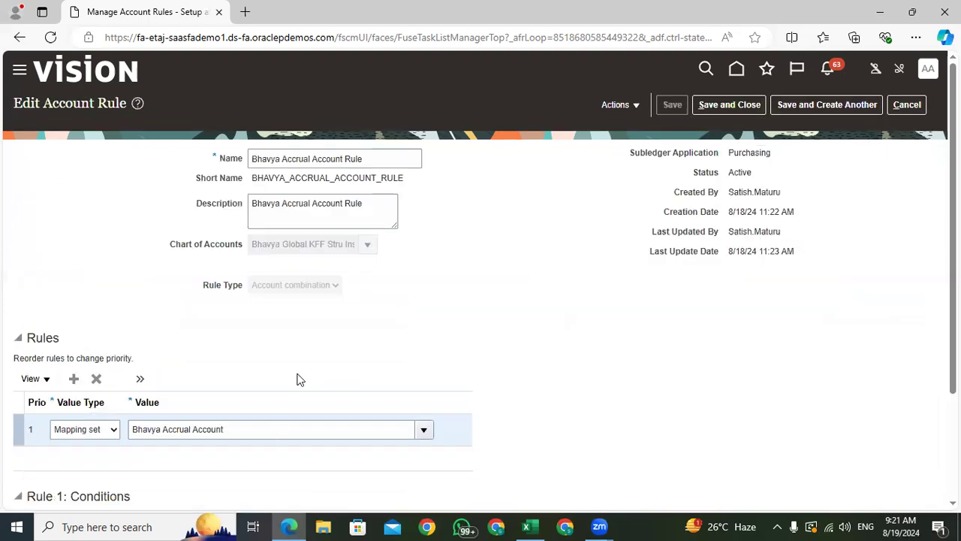
scroll(109, 281, "down", 2)
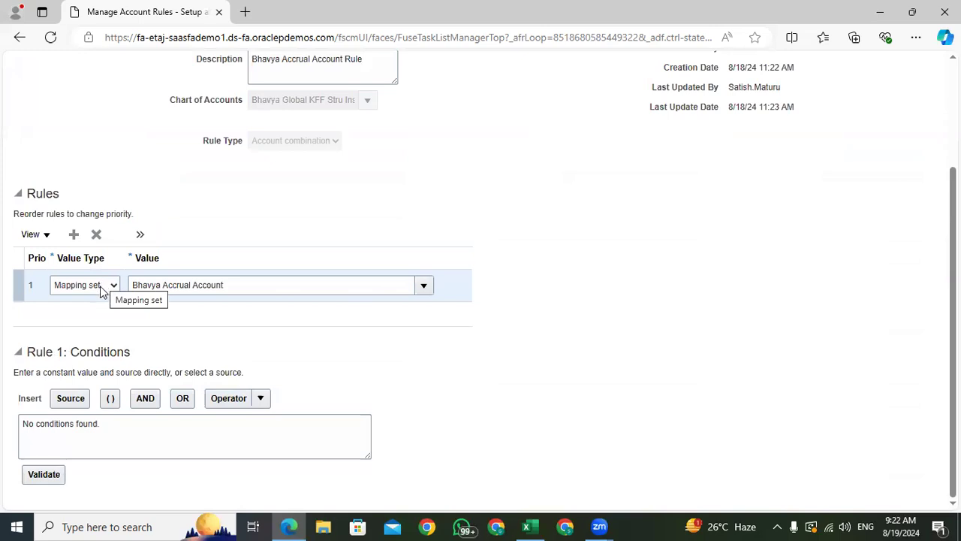
scroll(288, 193, "up", 2)
left_click(906, 106)
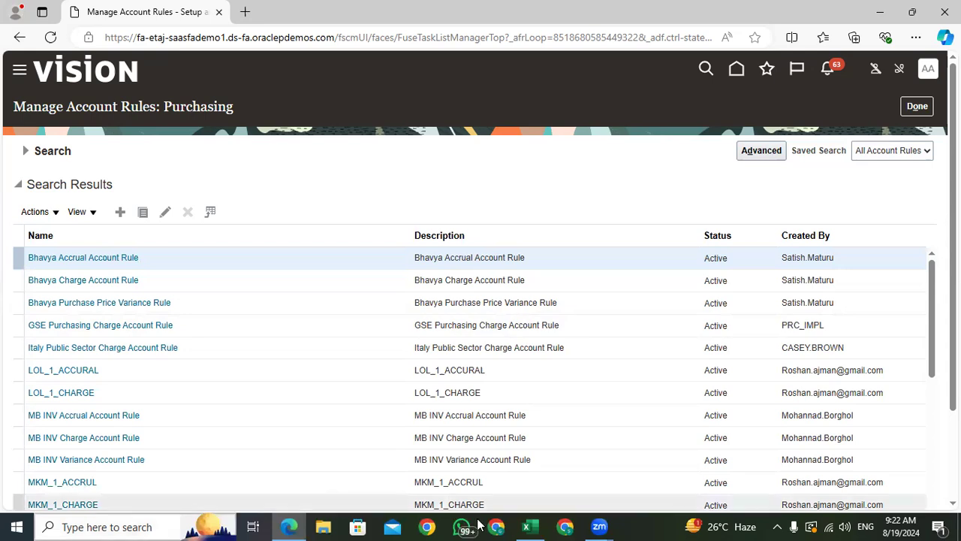
- Create a new Purchasing account rule and name it TAB_Charge
left_click(121, 212)
left_click(273, 160)
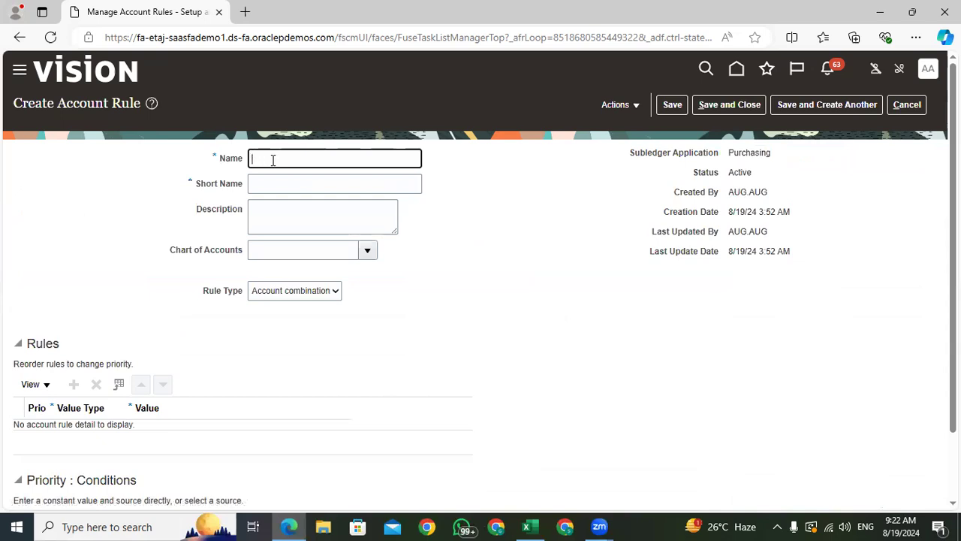
key("Caps_Lock")
type("TAB_")
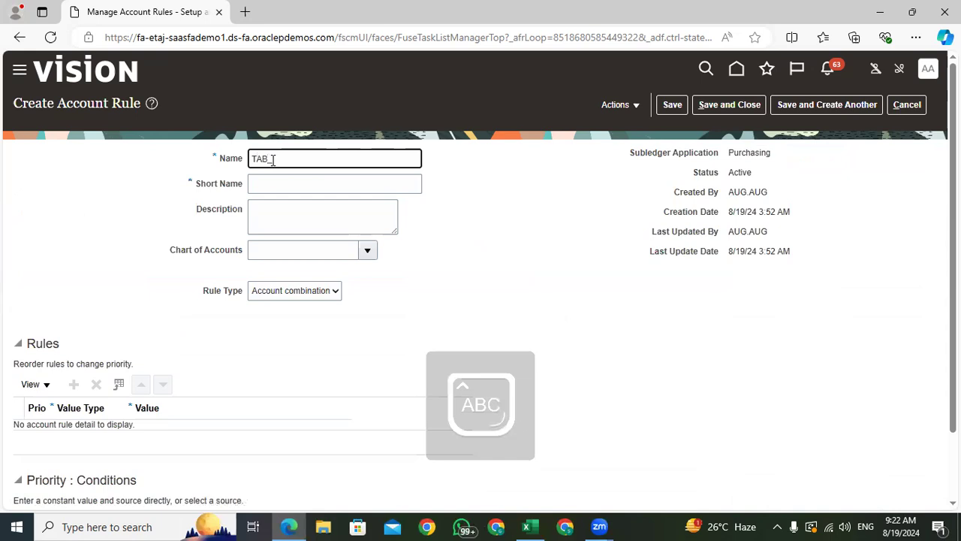
key("Caps_Lock")
type("_Charge")
- Copy the rule's name into the short name and remove the underscore, making it TABCharge
left_click_drag(344, 168, 114, 187)
key("ctrl+c")
left_click(280, 184)
key("ctrl+v")
left_click(276, 185)
key("BackSpace")
left_click(521, 229)
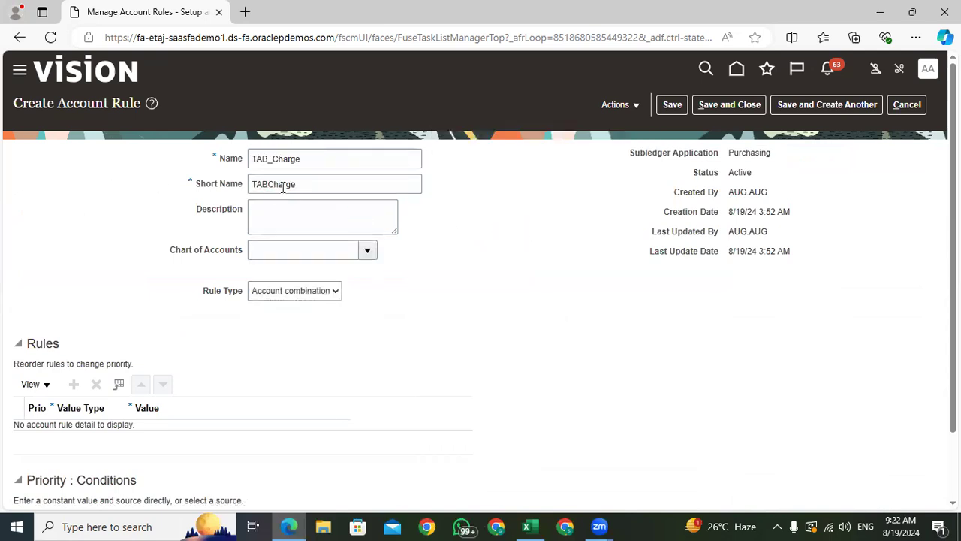
left_click_drag(309, 186, 217, 204)
left_click(382, 376)
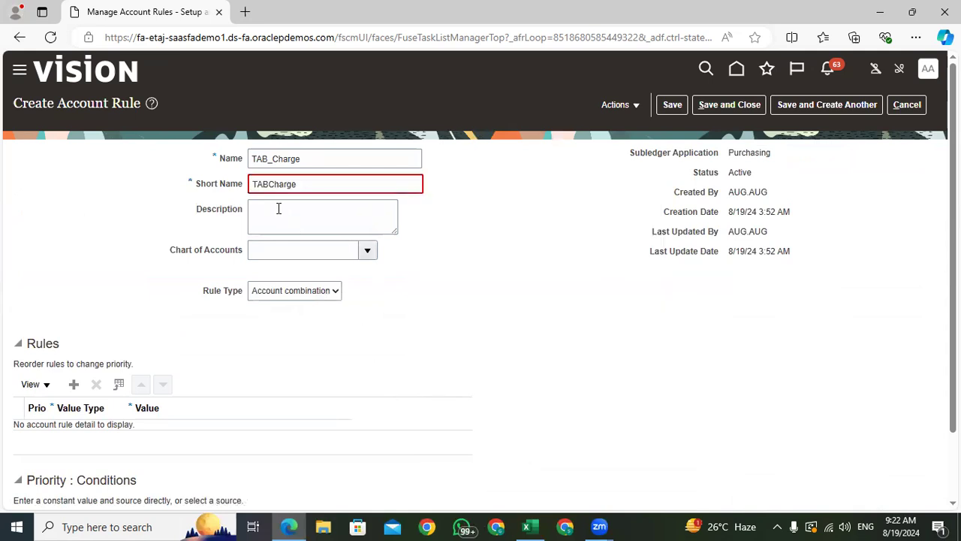
- Rewrite the account rule's short name in upper case as TABCHARGE
left_click(268, 184)
key("BackSpace")
key("BackSpace")
key("BackSpace")
key("Caps_Lock")
type("TAB")
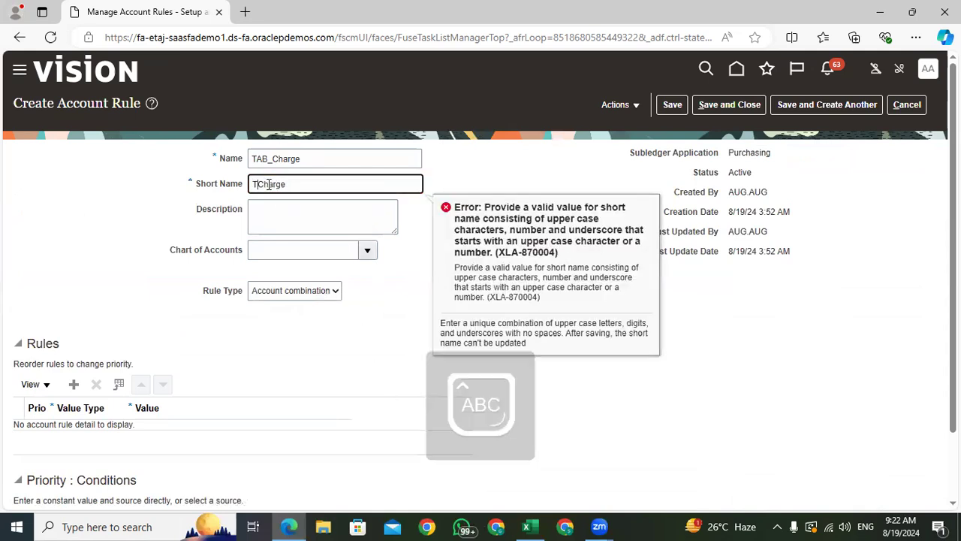
right_click(298, 184)
key("Escape")
key("BackSpace")
key("BackSpace")
key("BackSpace")
key("BackSpace")
key("BackSpace")
key("BackSpace")
type("CHARGE")
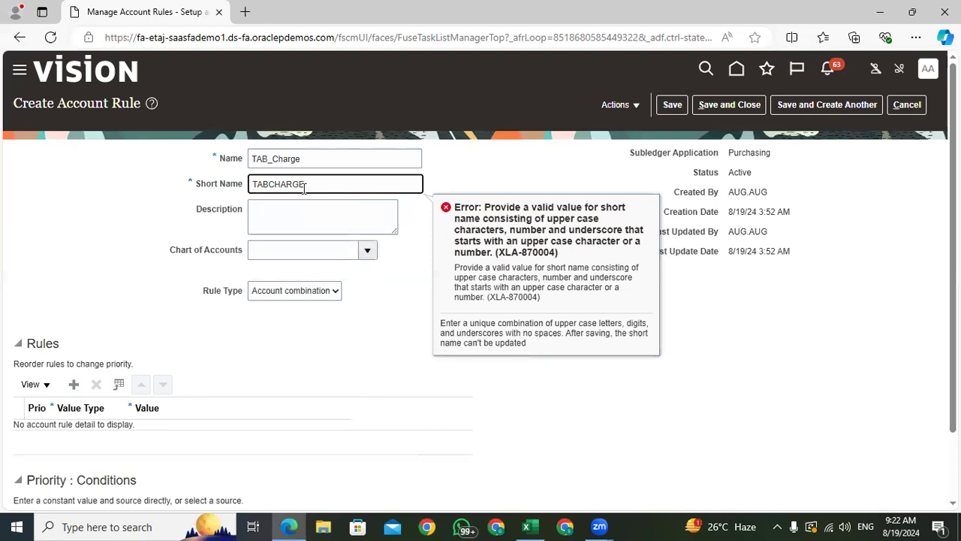
- Copy the short name TABCHARGE into the account rule's description
left_click_drag(330, 180, 115, 180)
key("ctrl+c")
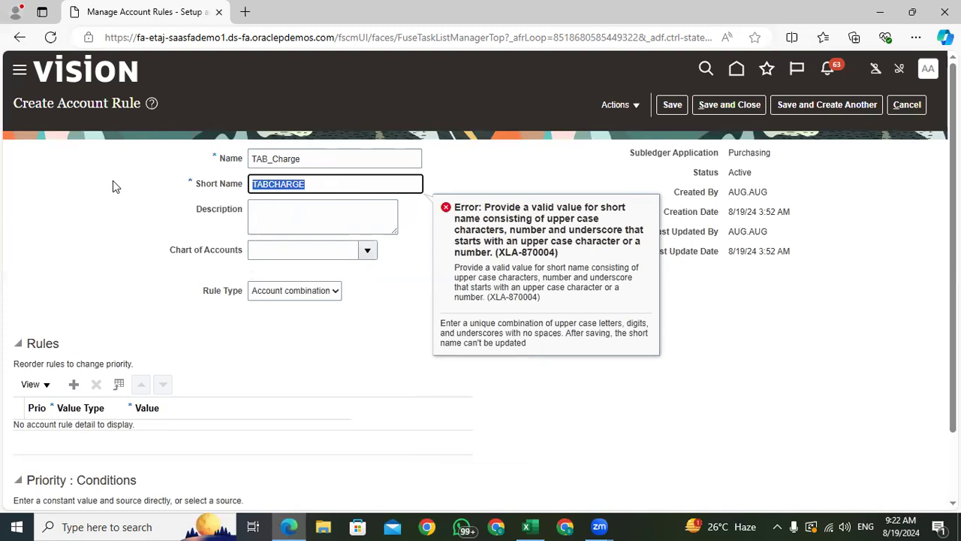
left_click(260, 216)
key("ctrl+v")
left_click(395, 292)
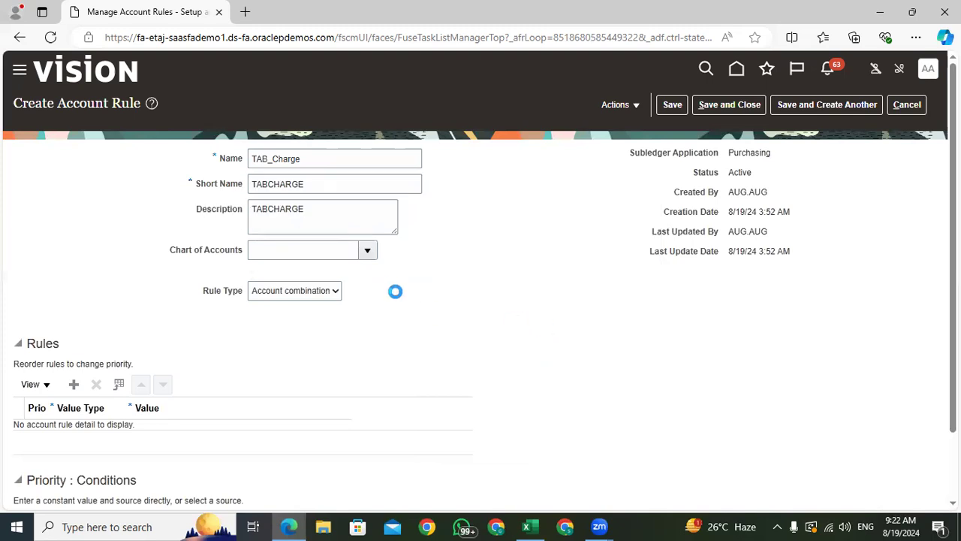
- Search the available charts of accounts and assign US Chart of Accounts to the account rule
left_click(371, 256)
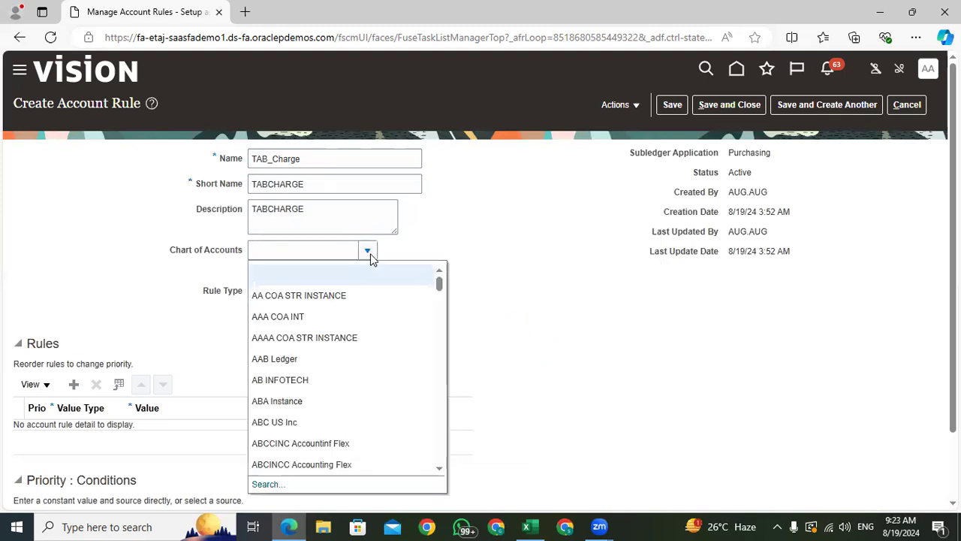
left_click(268, 483)
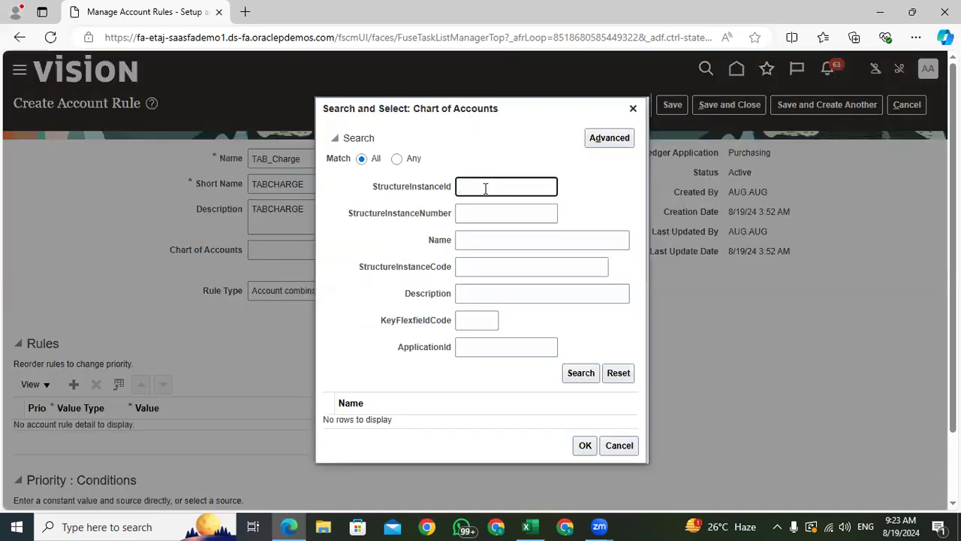
type("US")
double_click(485, 191)
key("BackSpace")
left_click(588, 377)
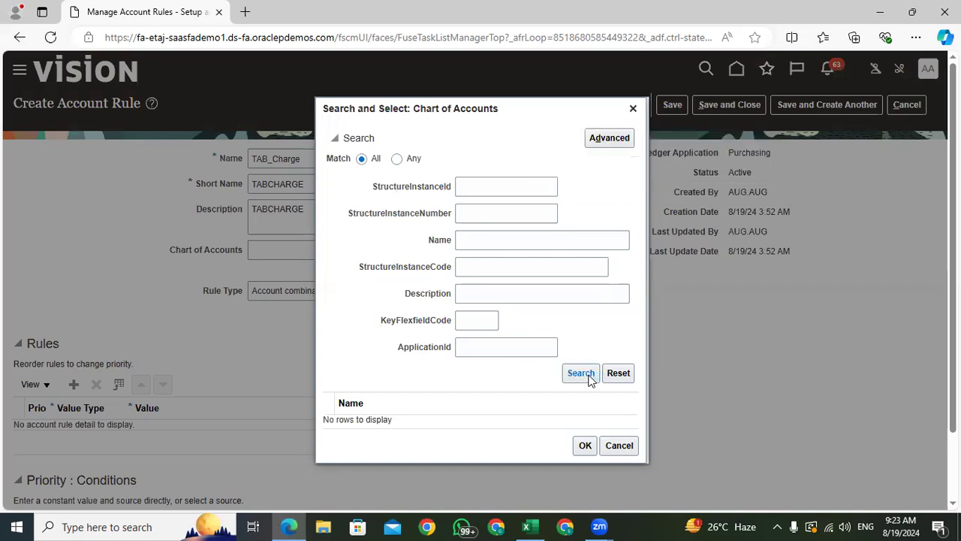
scroll(466, 419, "down", 5)
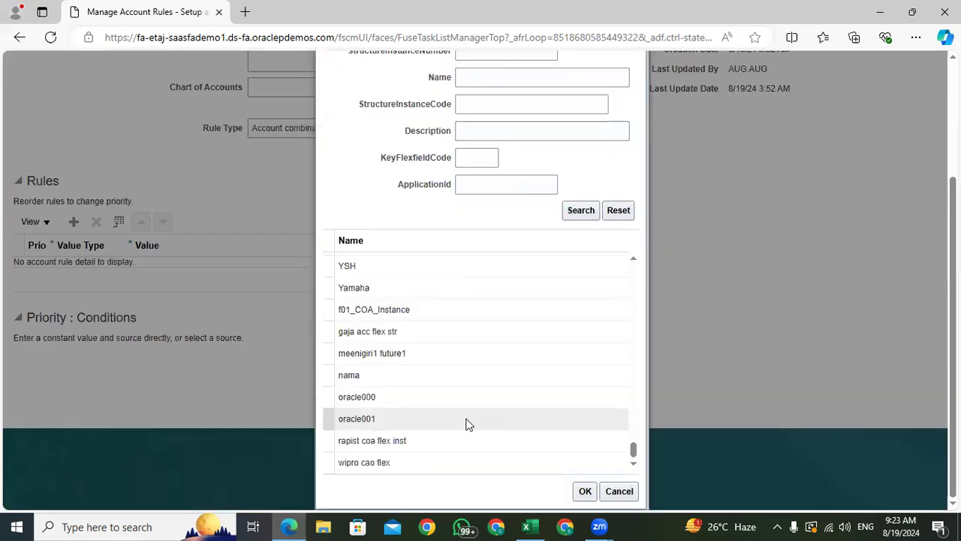
scroll(466, 425, "up", 3)
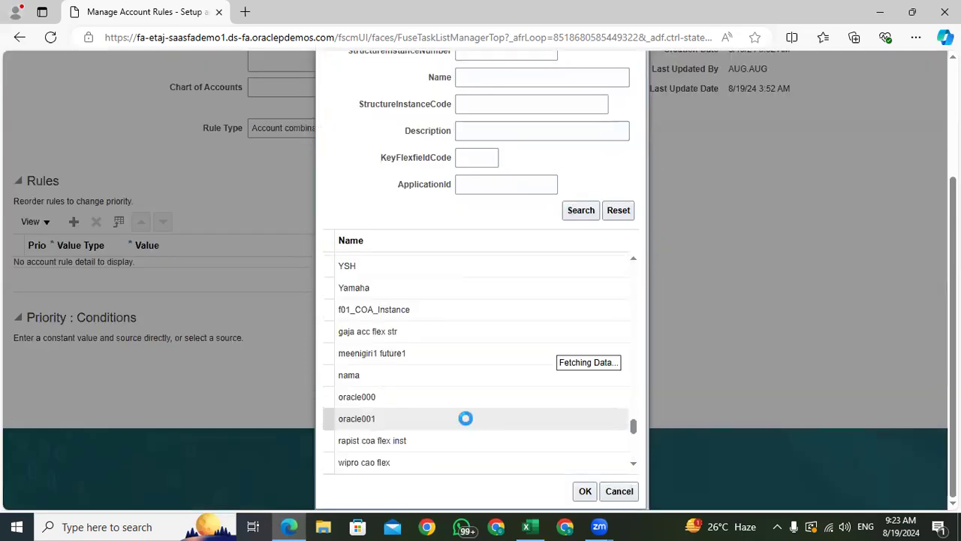
left_click(406, 422)
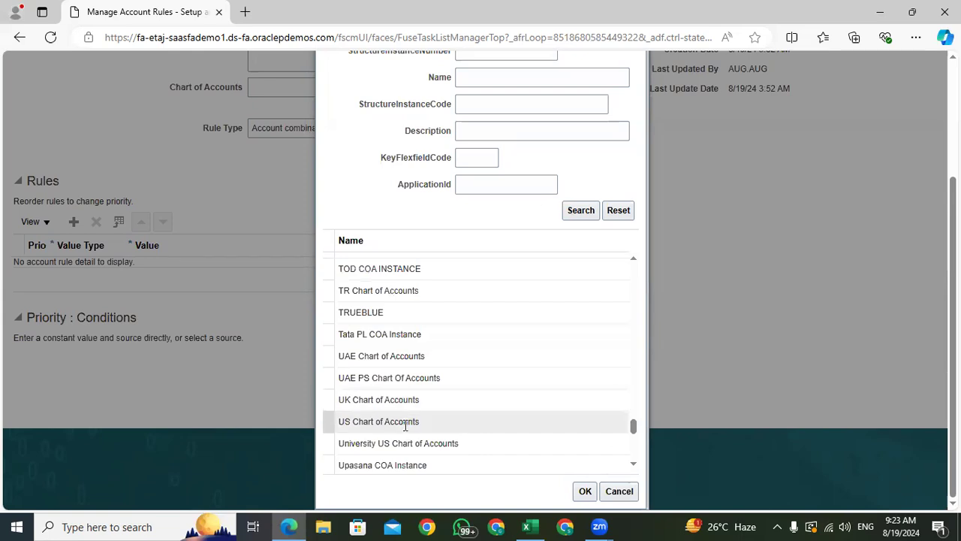
left_click(573, 494)
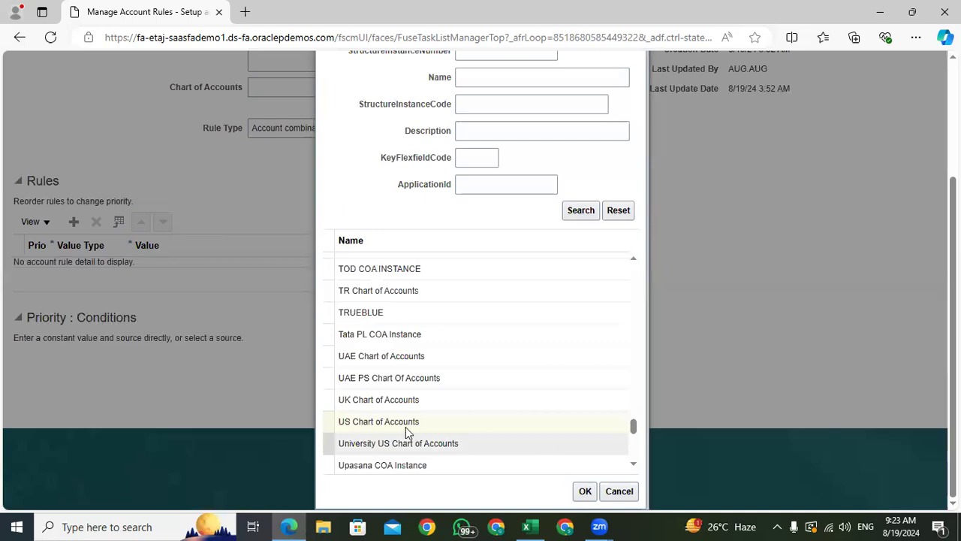
left_click(585, 491)
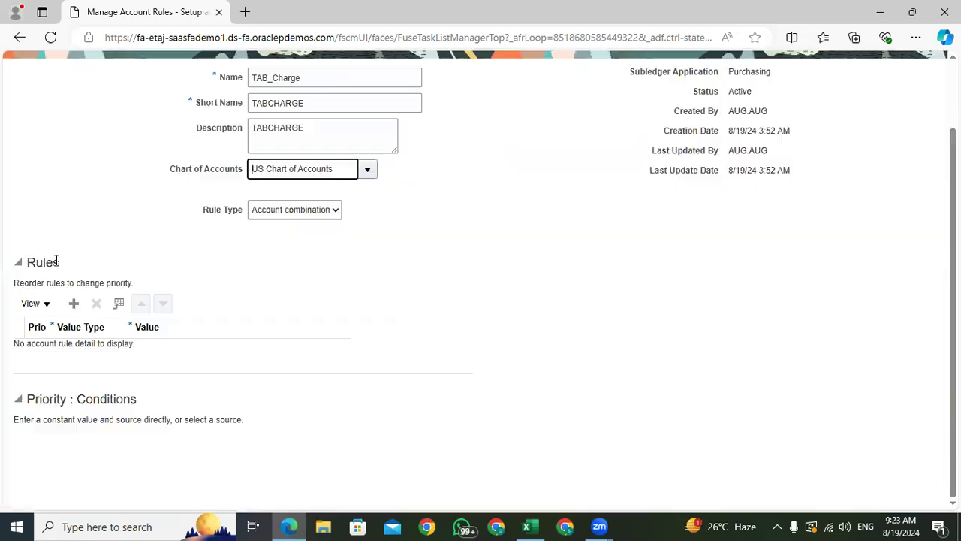
- Keep the rule type Account combination and add a priority 1 rule of value type Mapping set with the value TAB_CHARGE ACCOUNT
left_click(284, 213)
left_click(283, 210)
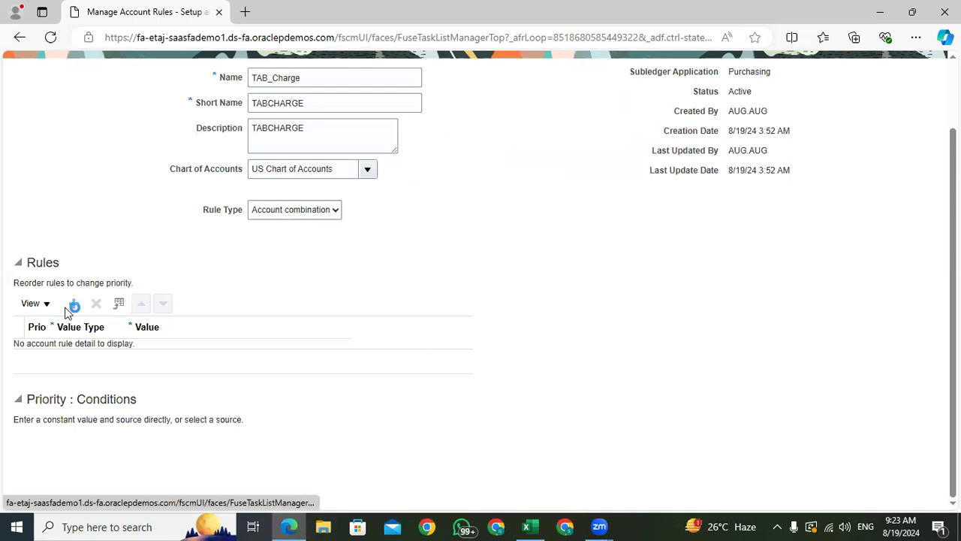
left_click(94, 354)
left_click(86, 392)
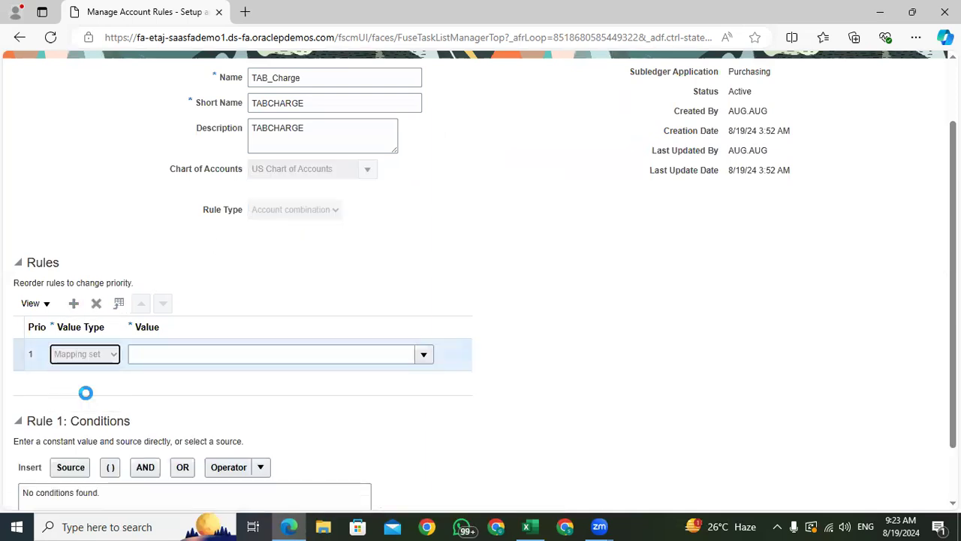
left_click(423, 357)
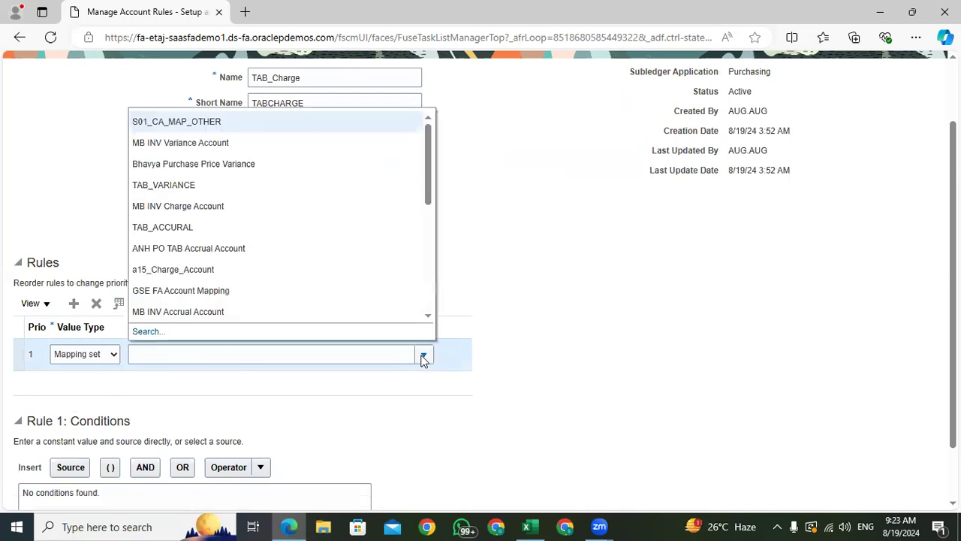
left_click_drag(429, 163, 446, 242)
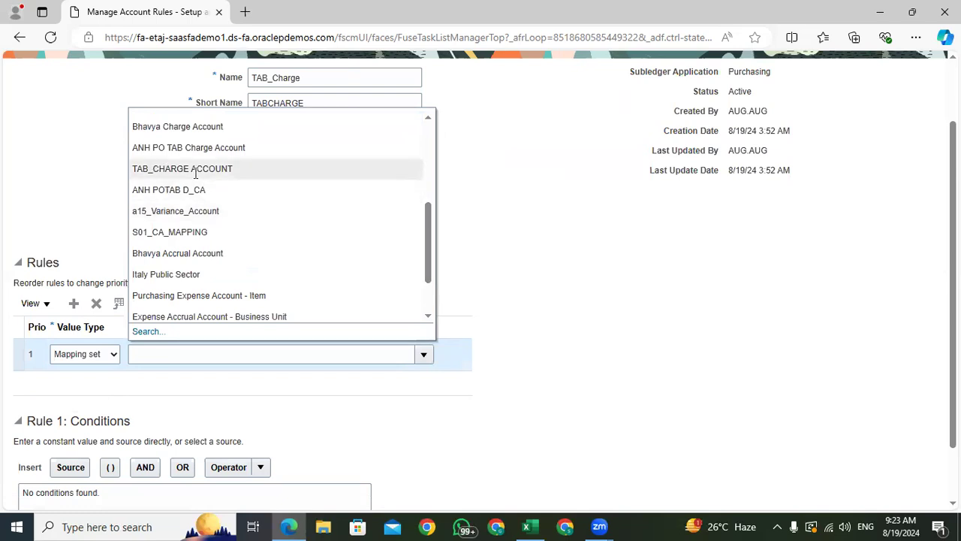
left_click(195, 172)
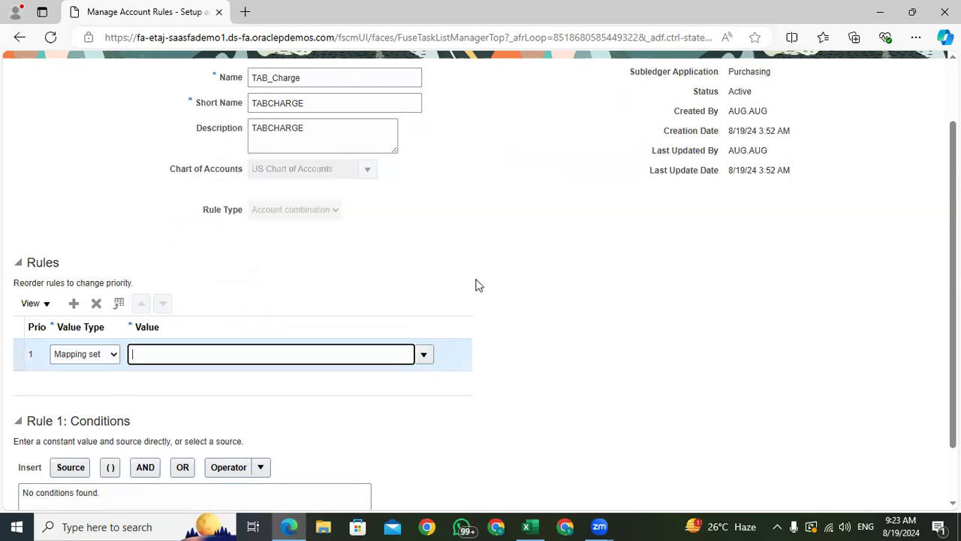
- Try to replace rule 1's condition text with BU=US1 and validate it
scroll(300, 315, "down", 1)
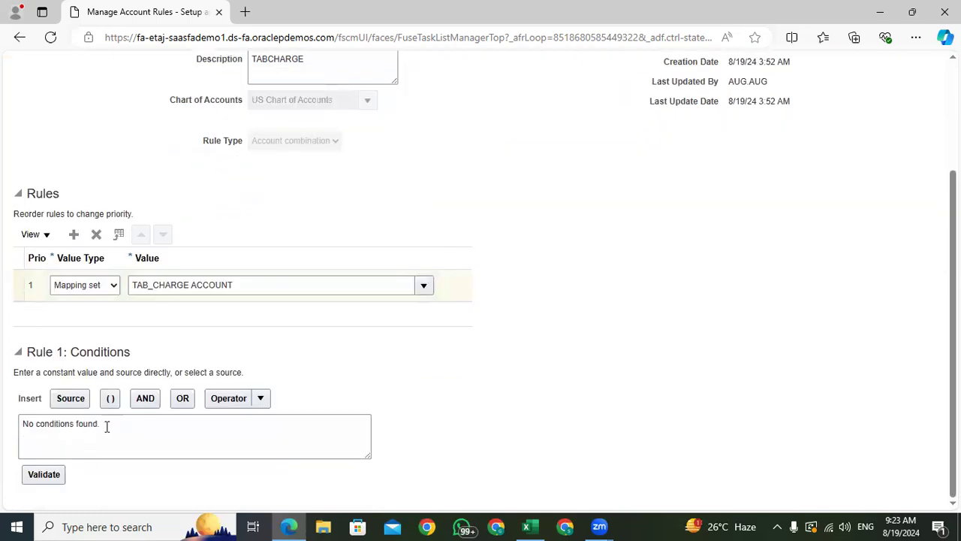
left_click_drag(108, 427, 1, 430)
key("Delete")
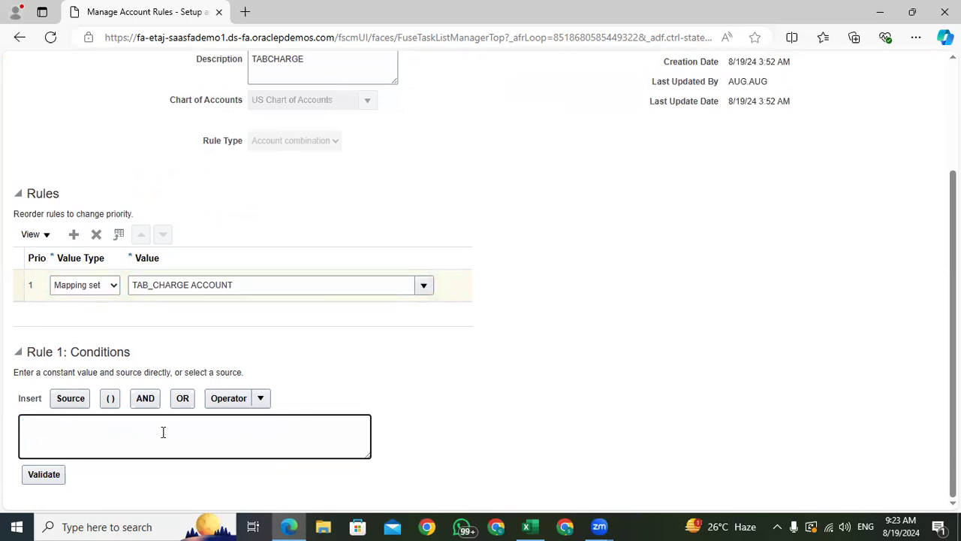
left_click(460, 339)
left_click(65, 433)
type("=US1")
left_click(43, 476)
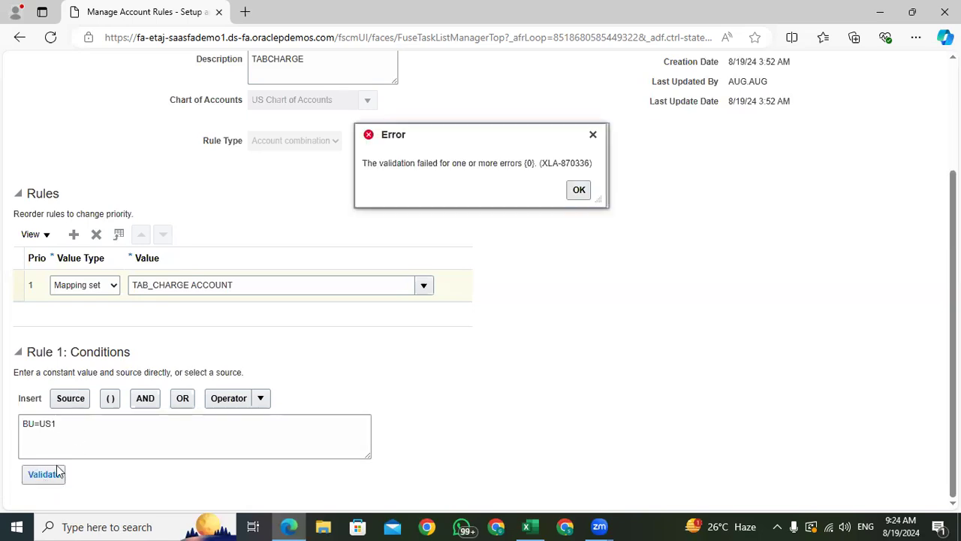
left_click(579, 190)
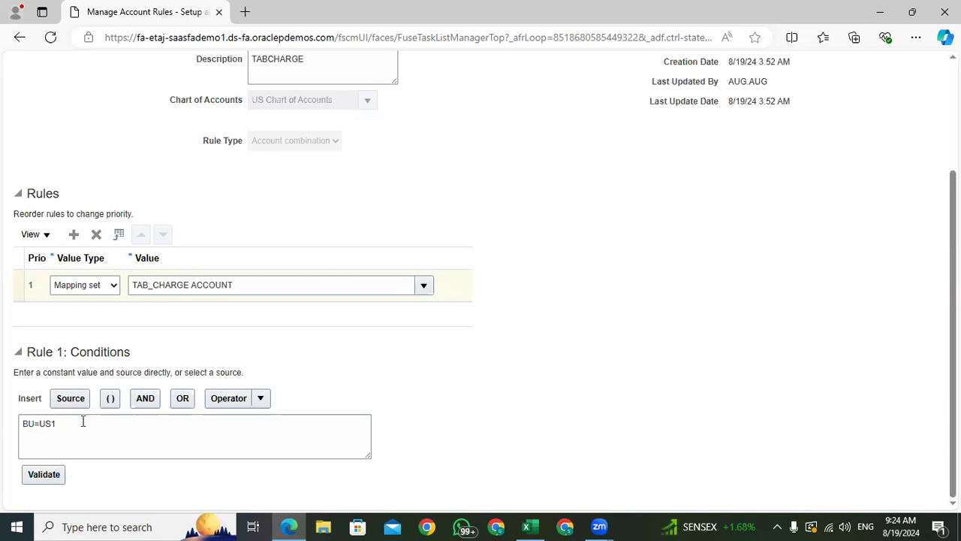
- Clear rule 1's condition text and save the TAB_Charge account rule
left_click_drag(82, 422, 2, 426)
key("BackSpace")
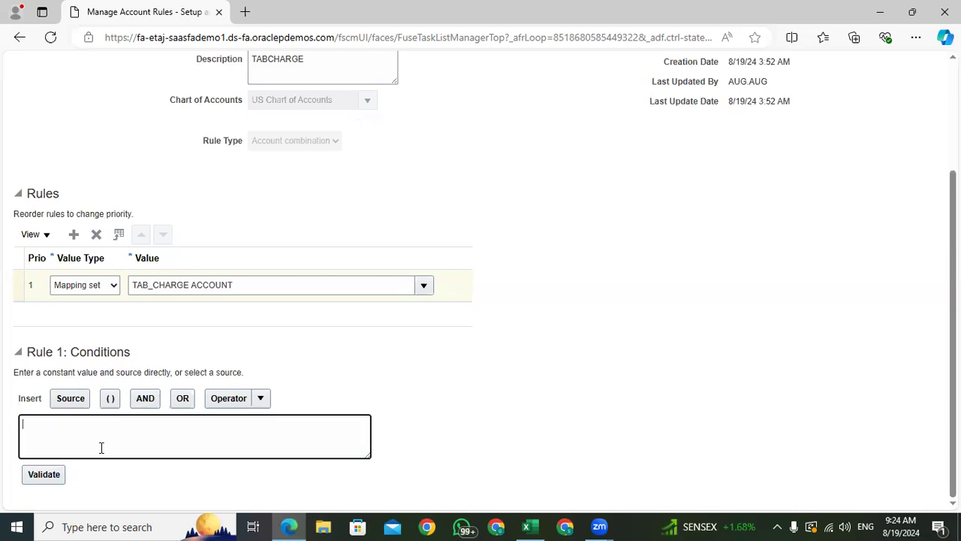
left_click_drag(475, 398, 43, 429)
left_click(423, 407)
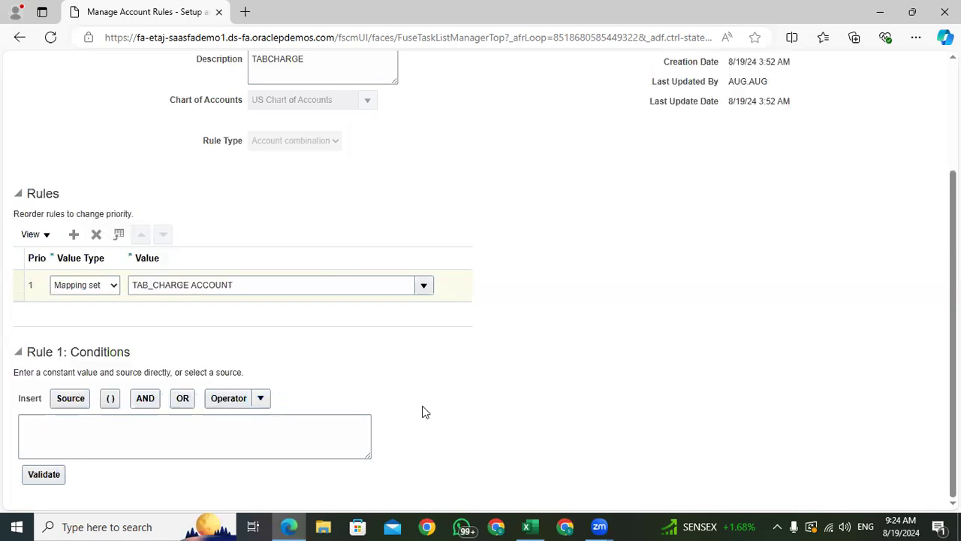
scroll(371, 252, "up", 3)
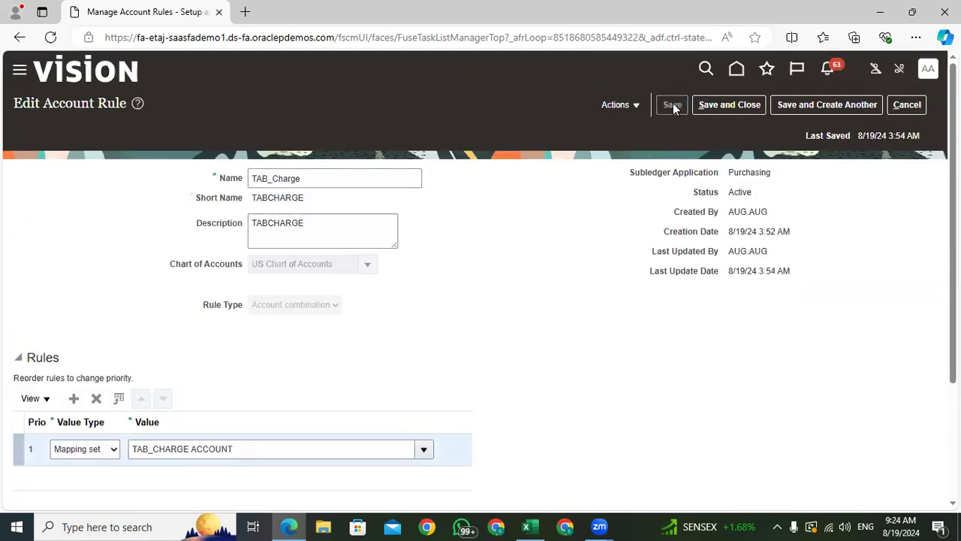
- Save and close the TAB_Charge account rule and start creating another Purchasing account rule
left_click(635, 106)
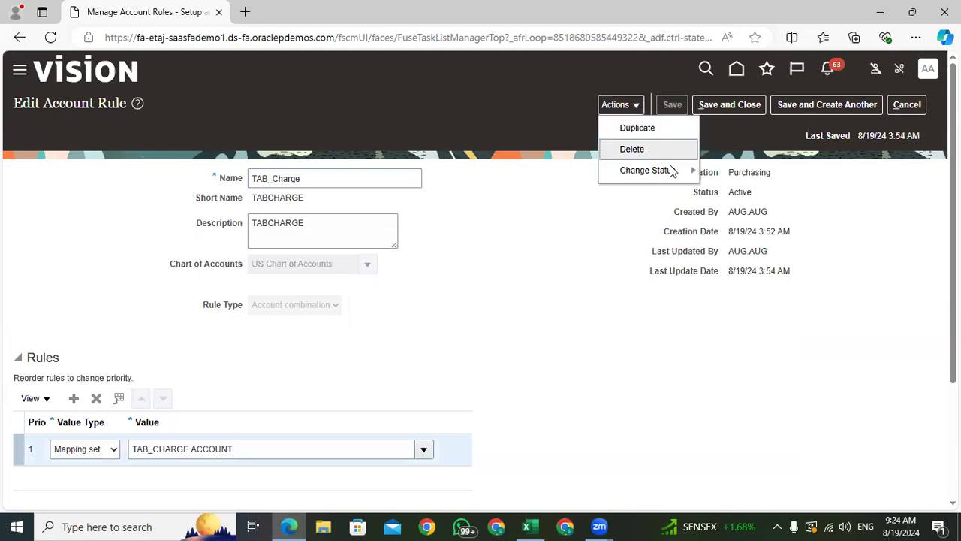
left_click(720, 109)
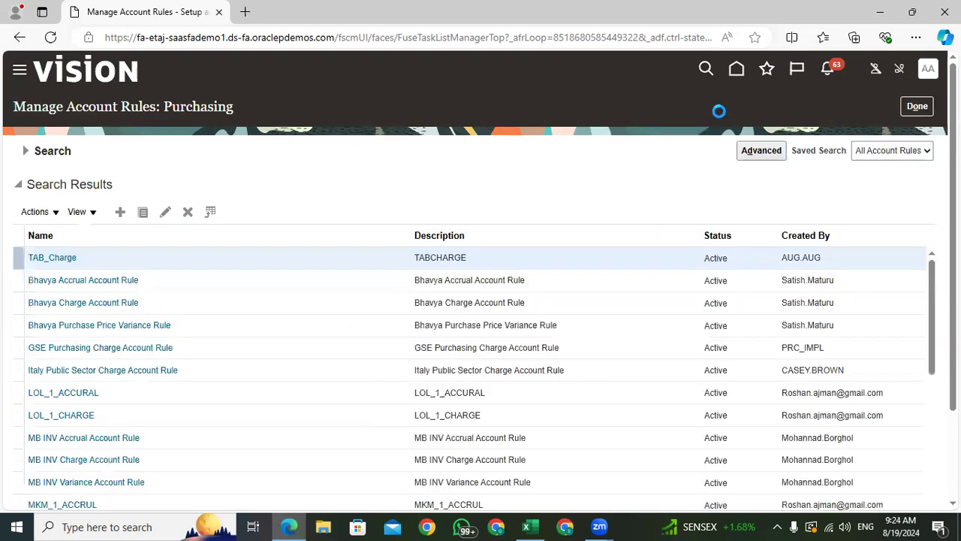
left_click(123, 215)
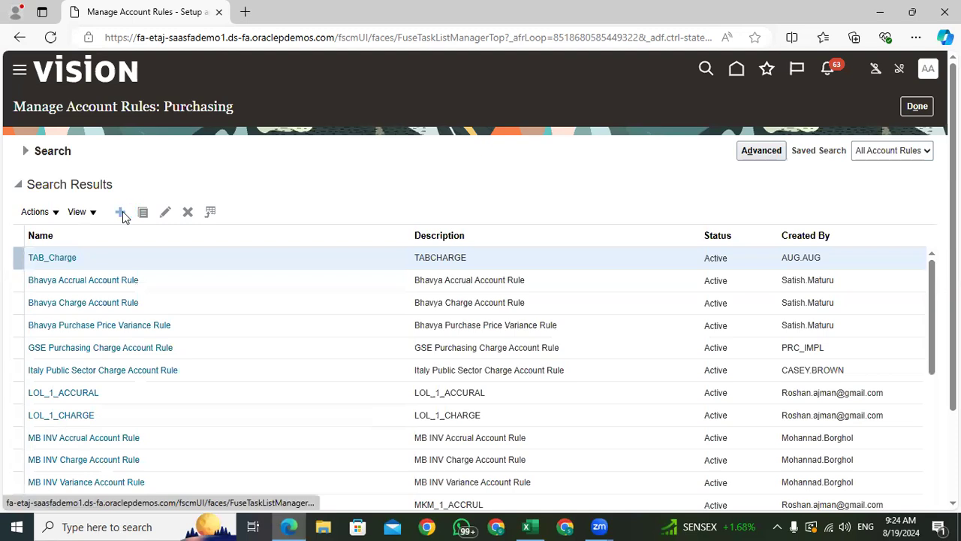
- Name the new account rule TAB_ACCURAL, with the short name TABACCURAL and the description TAB_ACCURAL
left_click(269, 157)
type("TS")
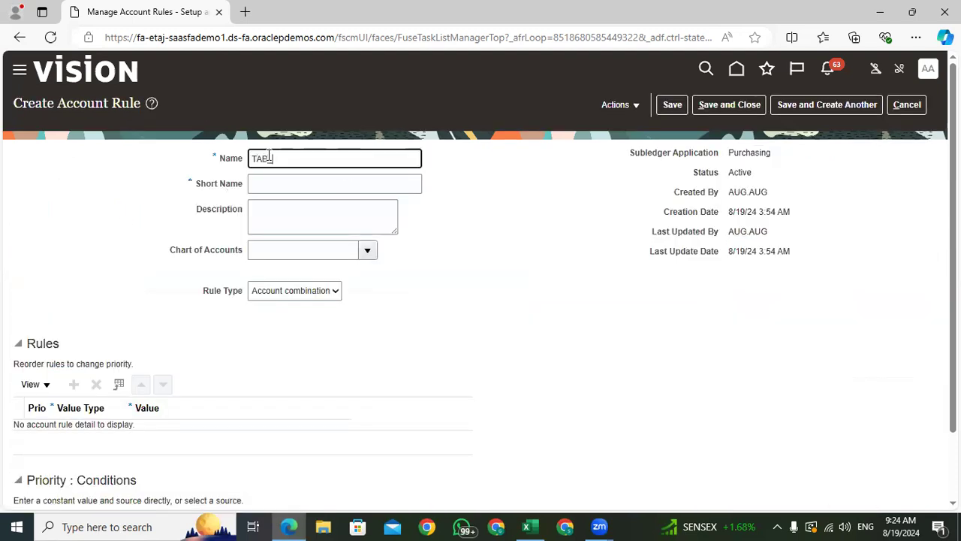
type("_ACCURAL")
key("ctrl+a")
key("ctrl+c")
left_click(269, 184)
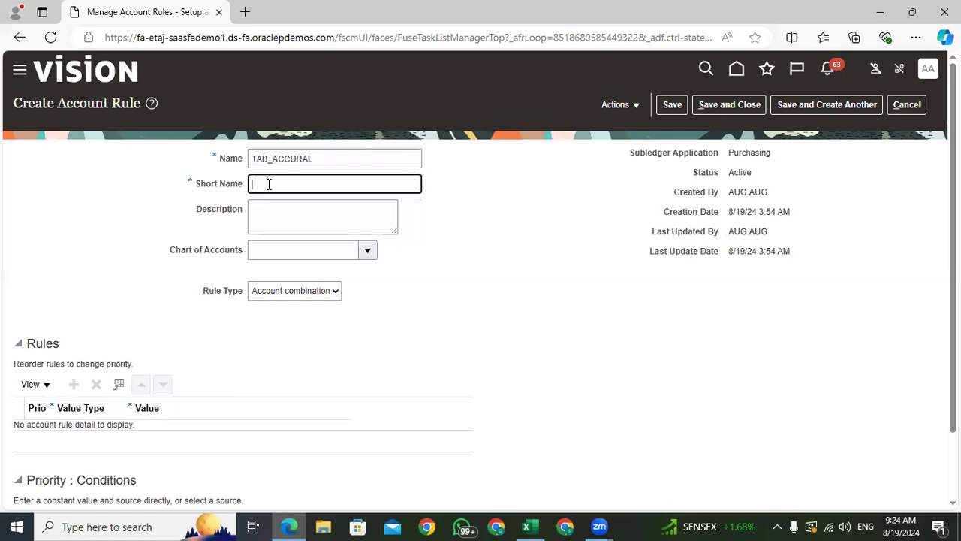
key("ctrl+v")
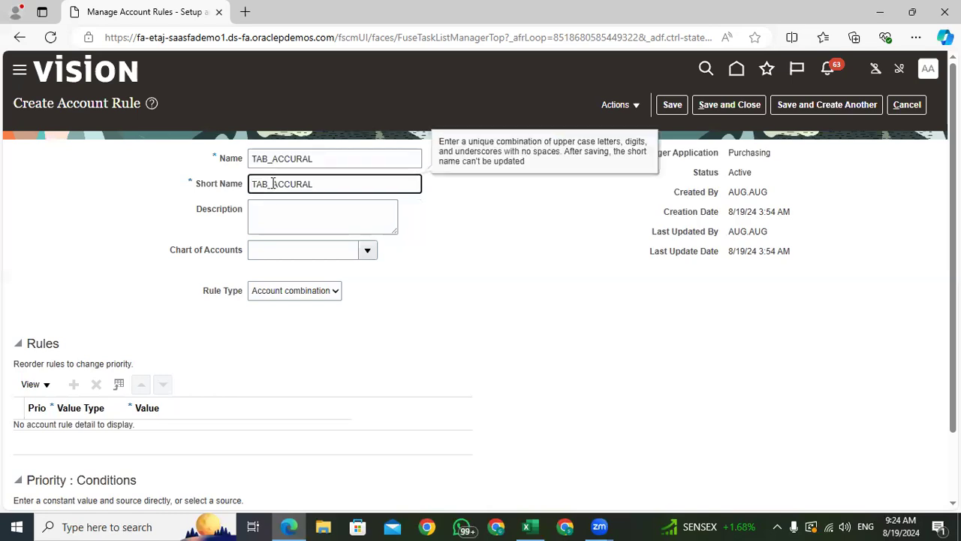
left_click(287, 211)
key("ctrl+v")
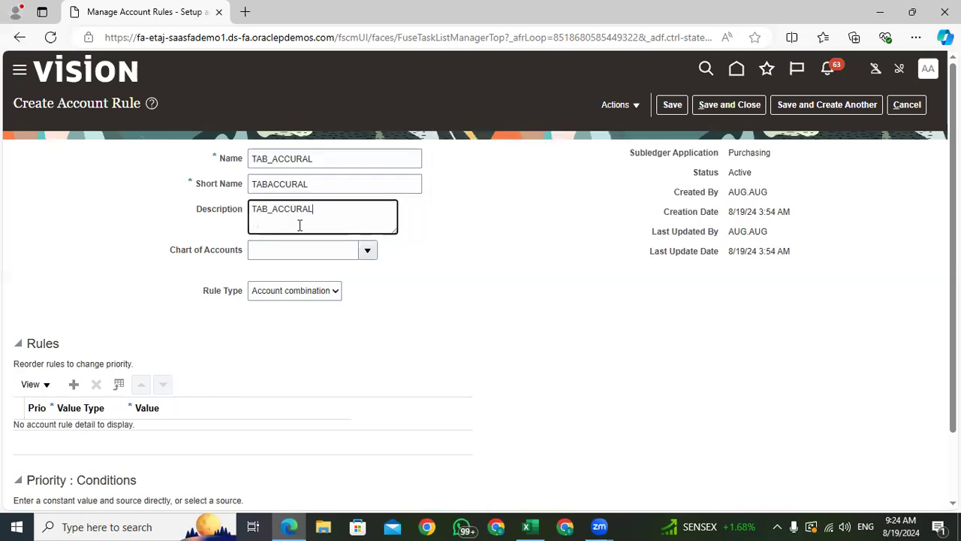
- Open the chart of accounts search for the TAB_ACCURAL rule
left_click(366, 251)
left_click(272, 486)
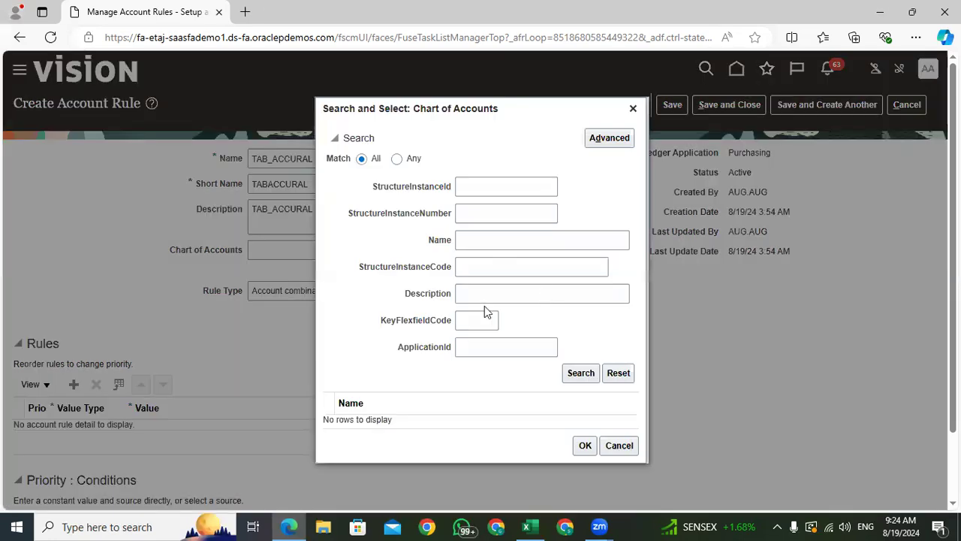
left_click(476, 214)
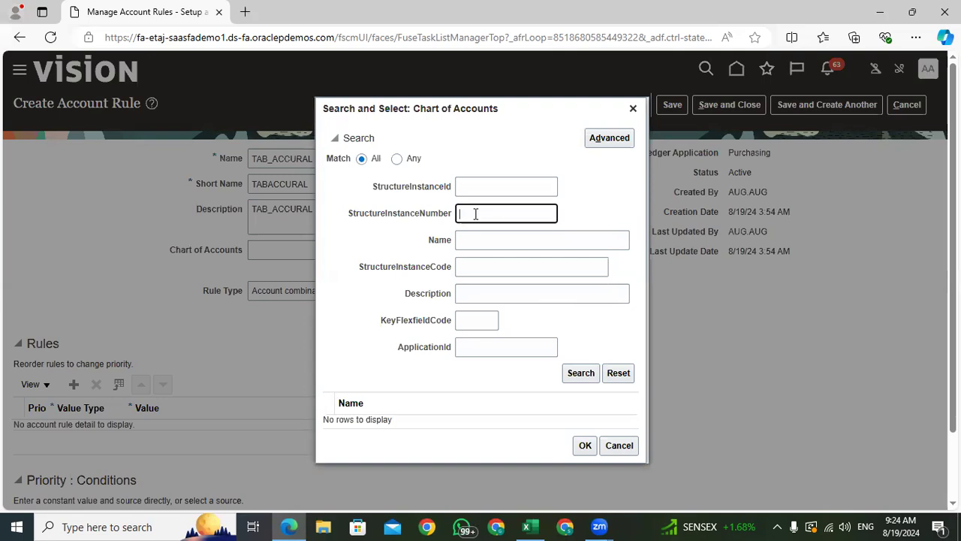
type("US")
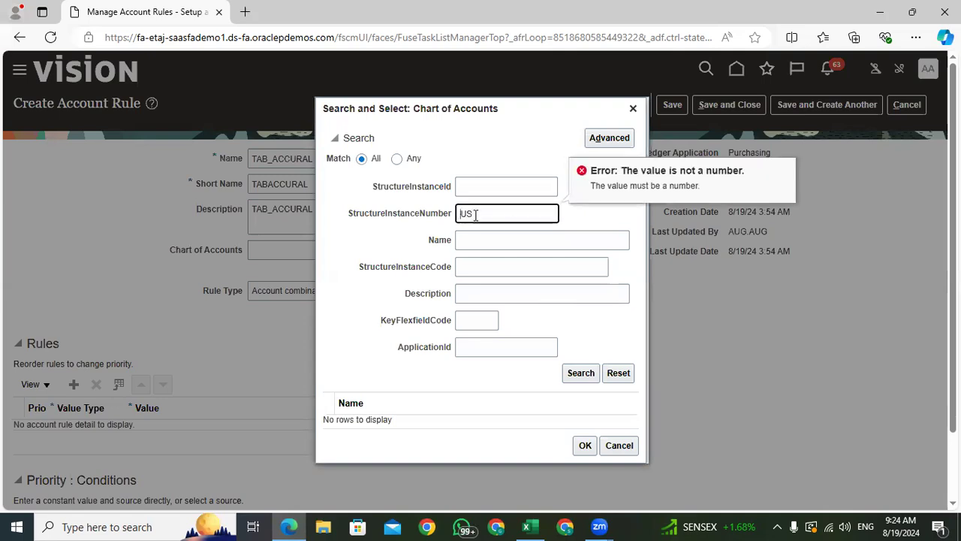
left_click_drag(502, 225, 287, 228)
key("BackSpace")
left_click(556, 345)
double_click(506, 216)
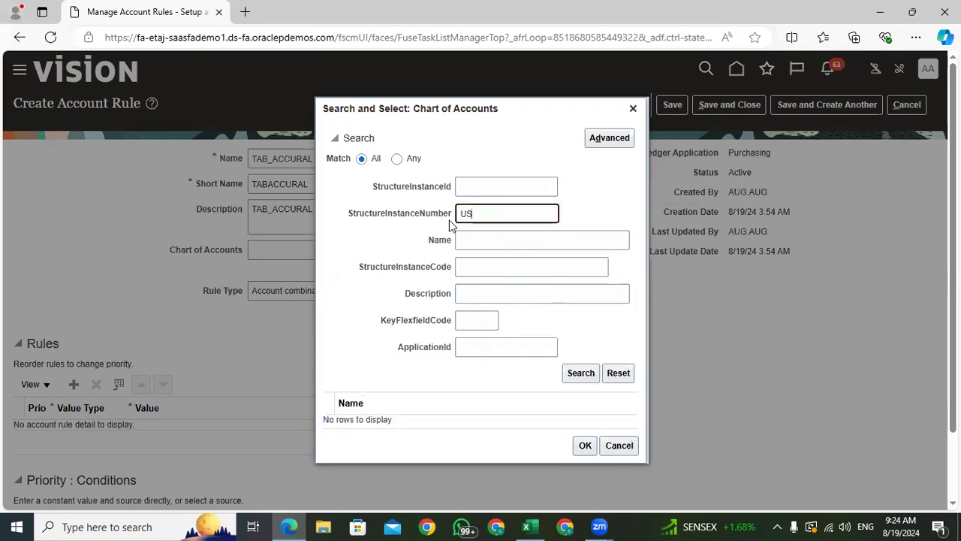
key("BackSpace")
left_click(492, 295)
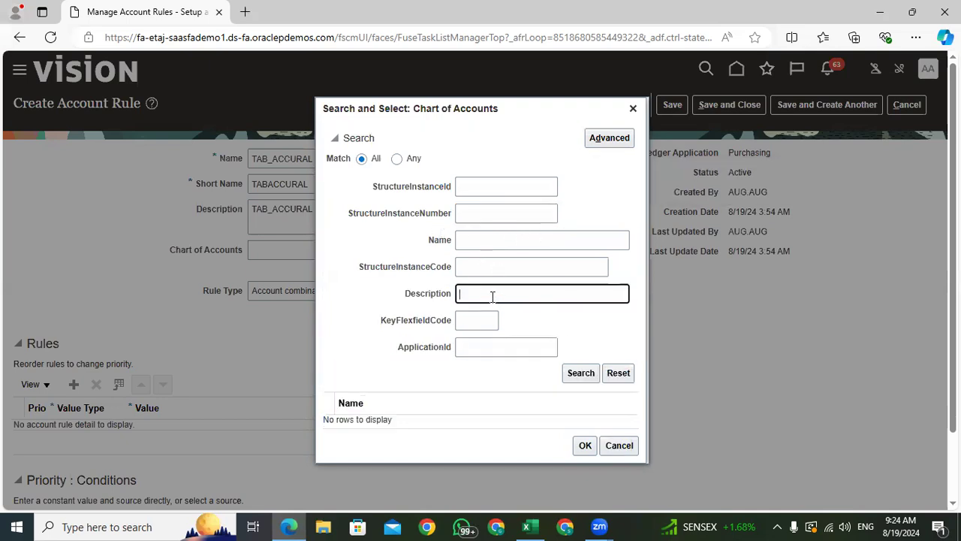
type("US")
double_click(521, 295)
key("BackSpace")
- Search the charts of accounts by the name US and assign US Chart of Accounts to the TAB_ACCURAL rule
left_click(479, 248)
type("US")
key("Return")
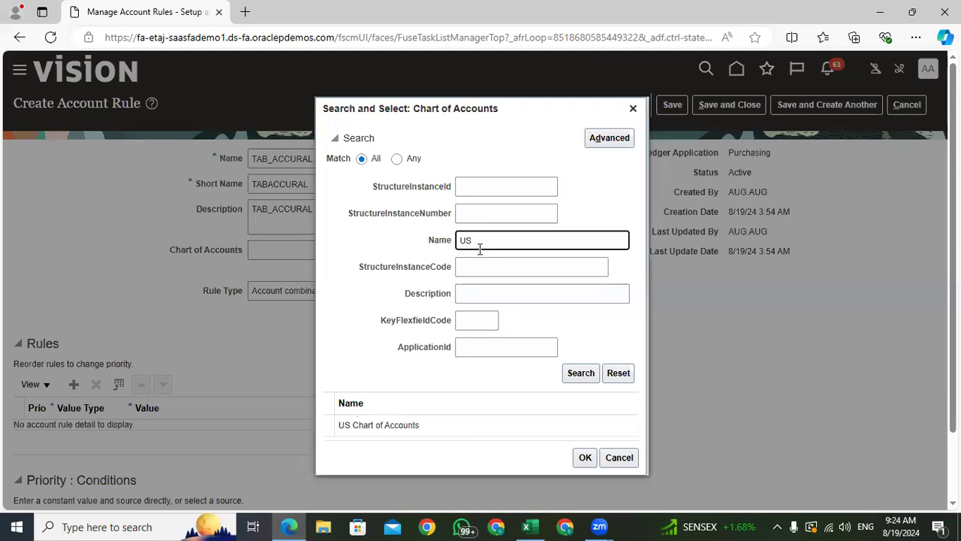
left_click(463, 425)
left_click(584, 451)
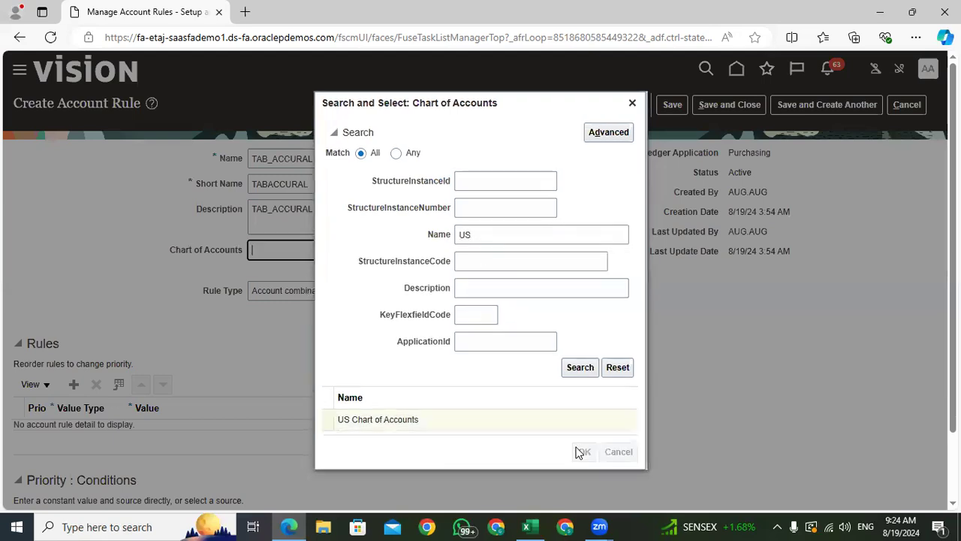
- Add a priority 1 rule to TAB_ACCURAL with the value type Mapping set
scroll(272, 218, "down", 2)
left_click(74, 304)
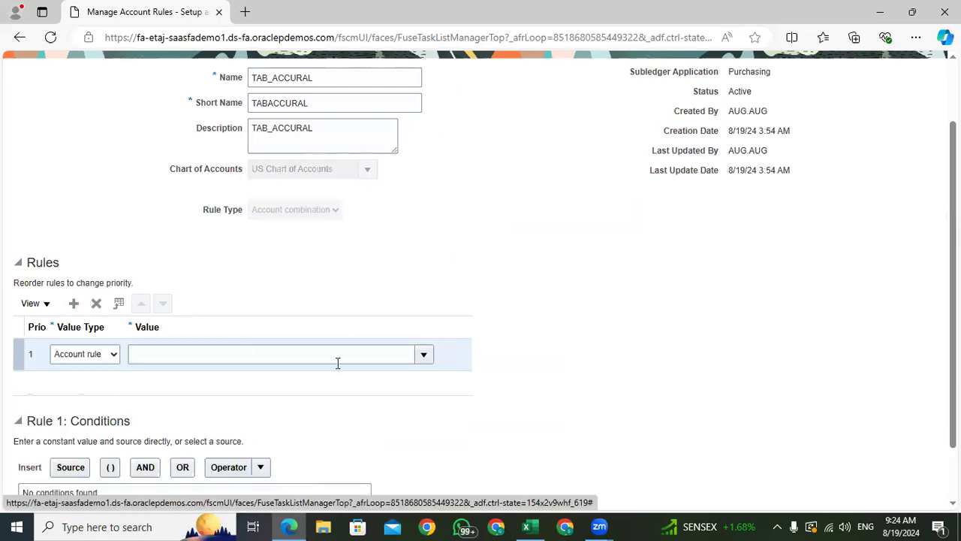
left_click(50, 356)
left_click(76, 393)
- Try the Account rule and Source value types for rule 1 and return it to Mapping set
left_click(425, 355)
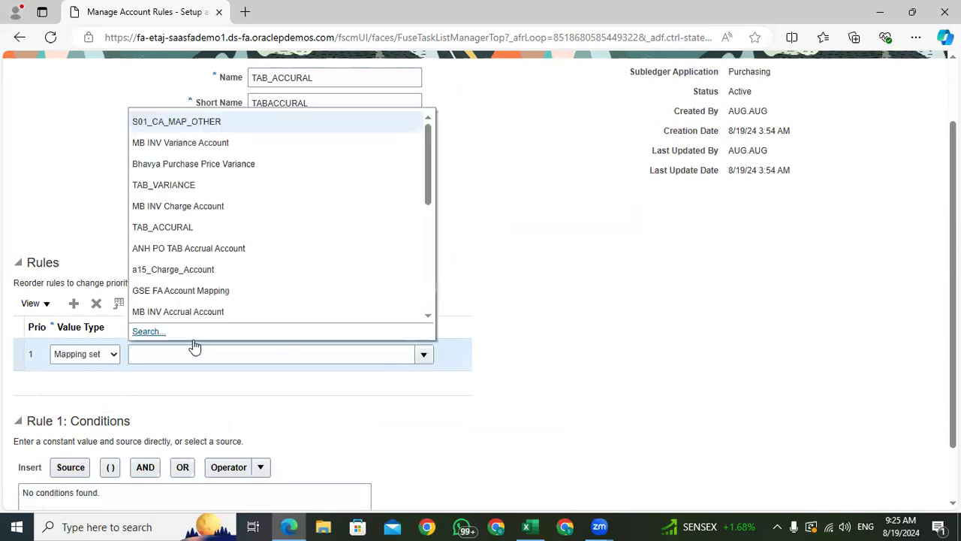
left_click(64, 357)
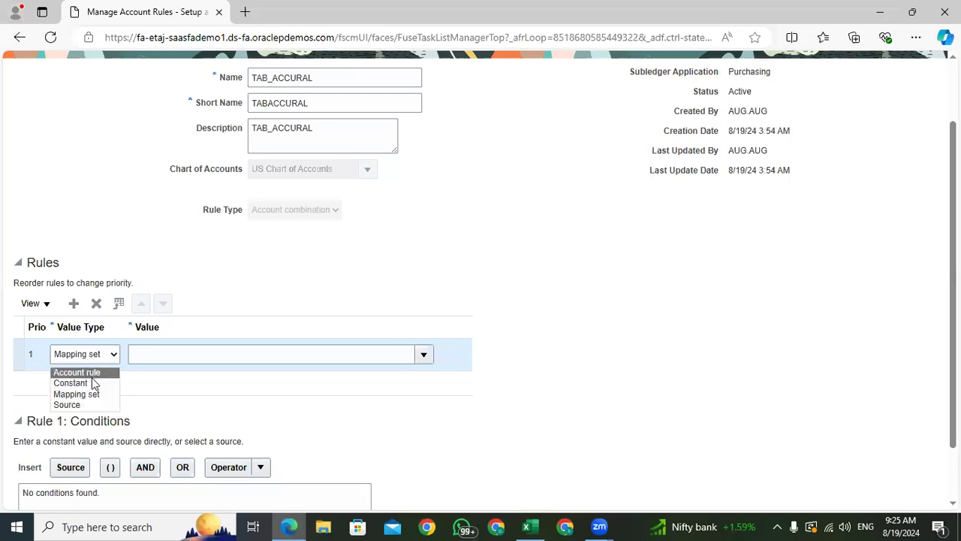
left_click(75, 372)
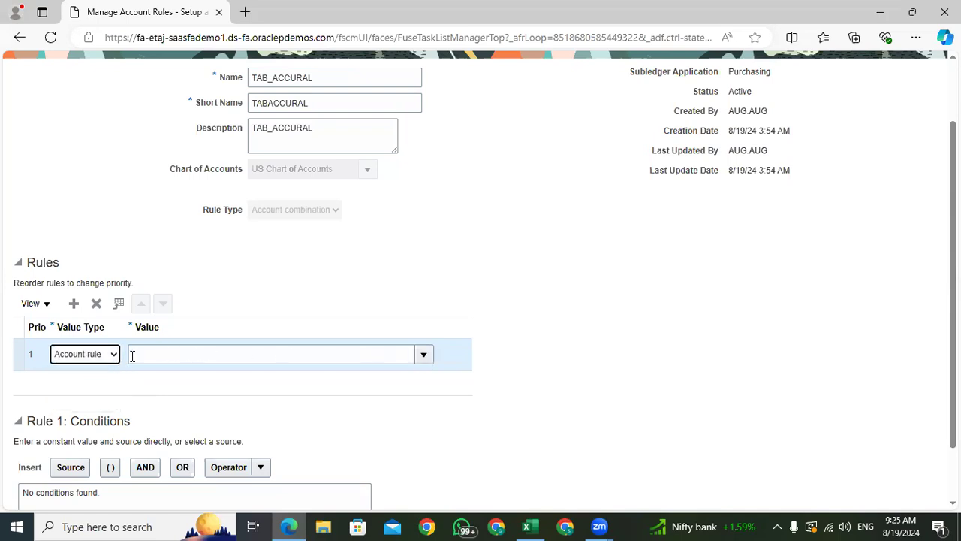
left_click(81, 354)
left_click(81, 394)
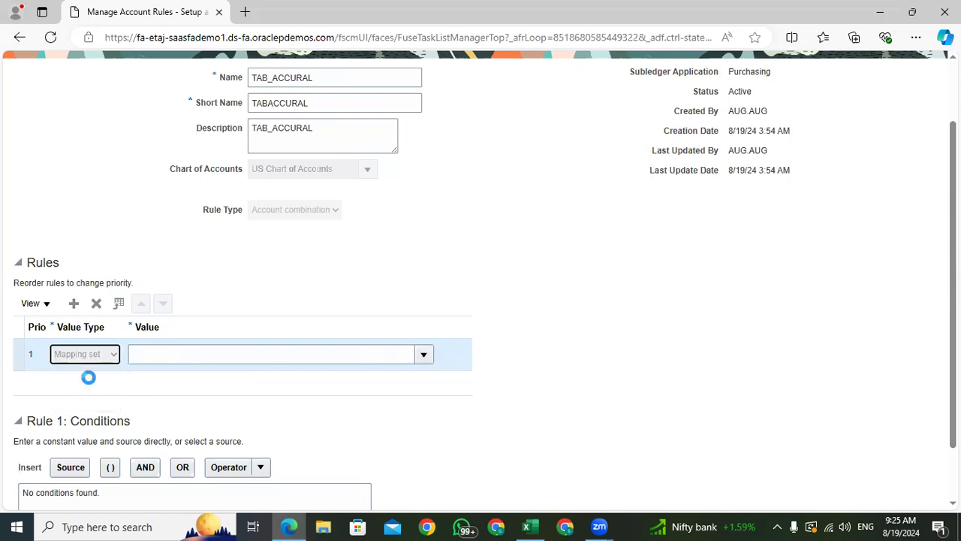
left_click(96, 356)
left_click(80, 404)
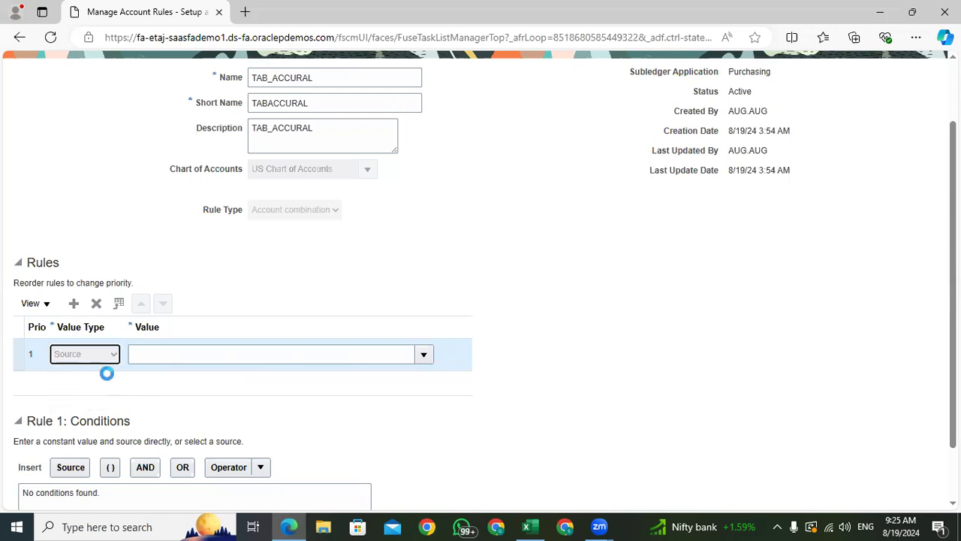
left_click(85, 354)
left_click(75, 395)
- Search the mapping sets for TAB and assign TAB_ACCURAL as rule 1's value
left_click(425, 358)
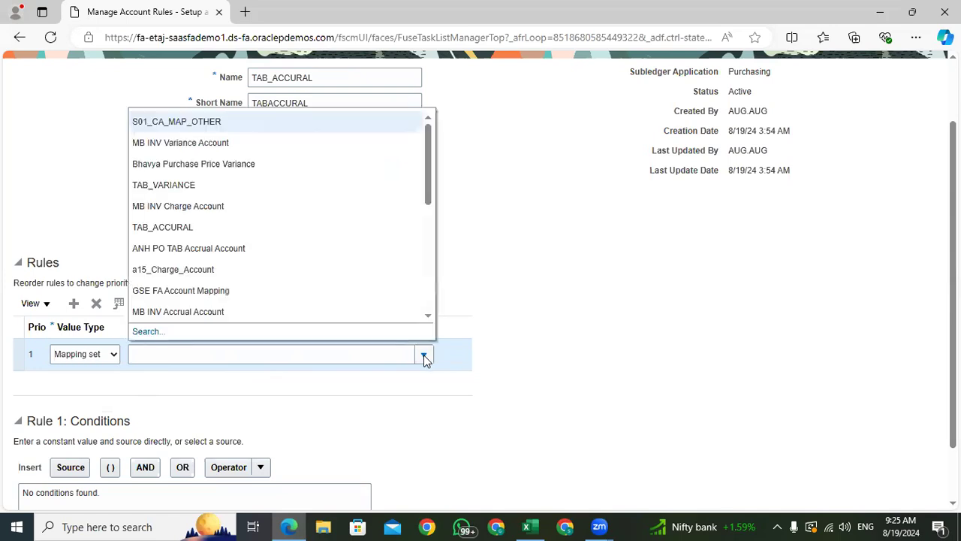
left_click(147, 331)
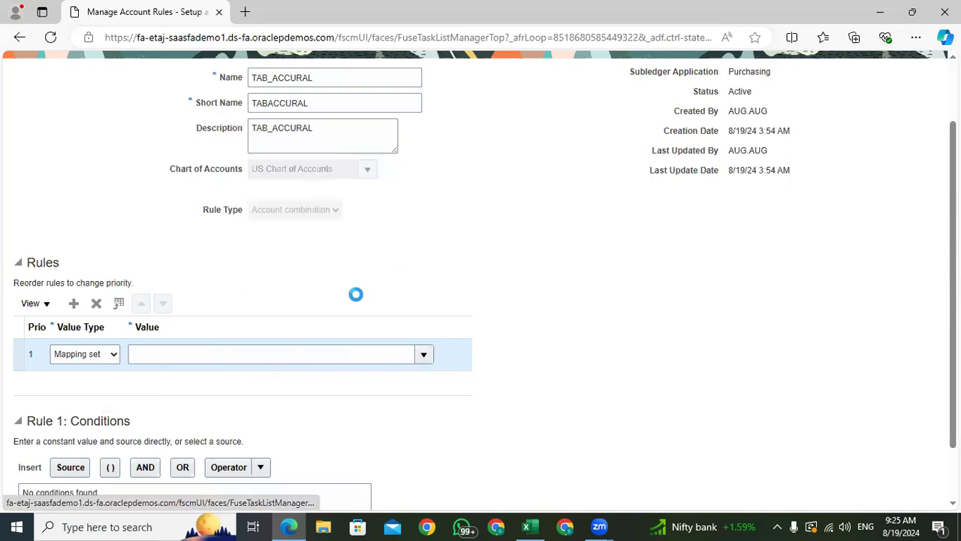
left_click(462, 273)
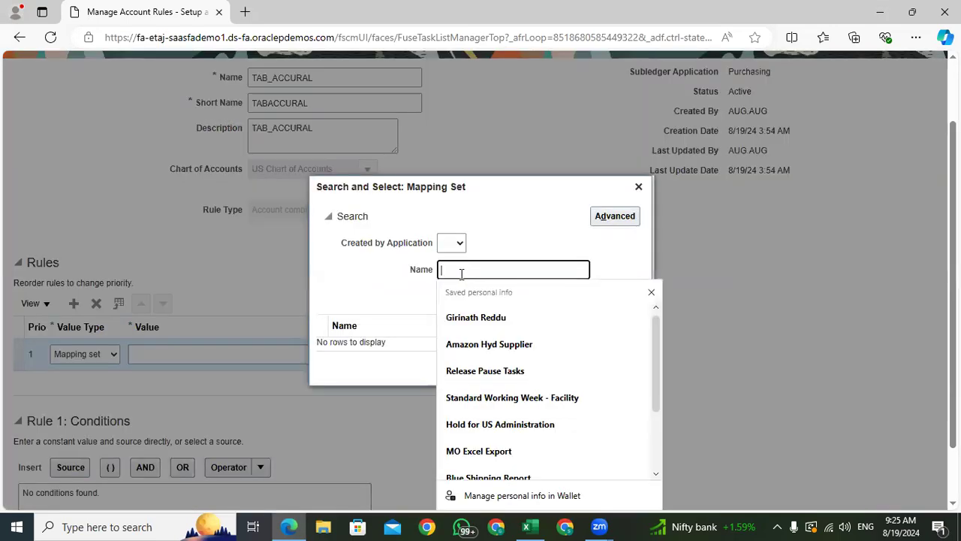
type("TAB")
key("Return")
left_click(431, 342)
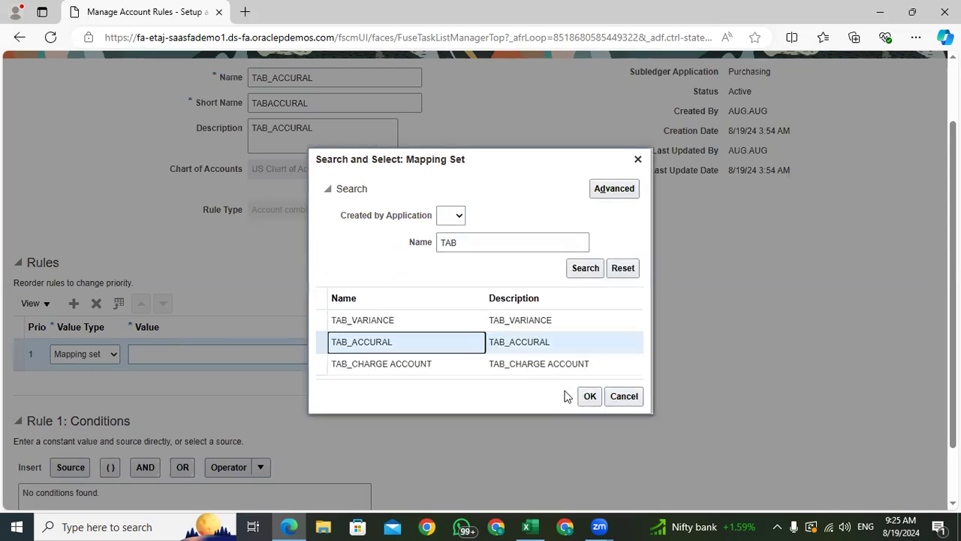
left_click(587, 396)
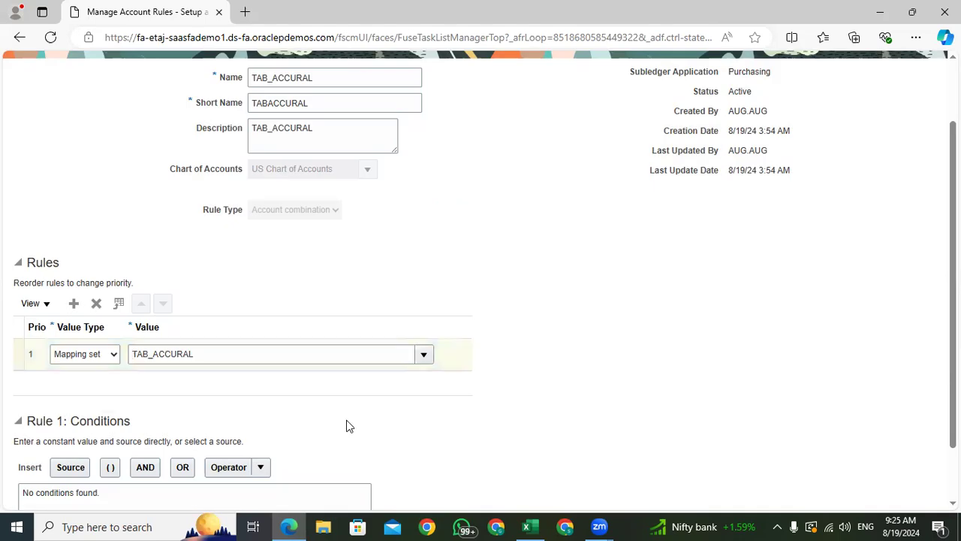
- Save and close the TAB_ACCURAL account rule without adding any conditions
scroll(348, 426, "down", 2)
scroll(483, 455, "up", 3)
left_click(671, 105)
left_click(725, 103)
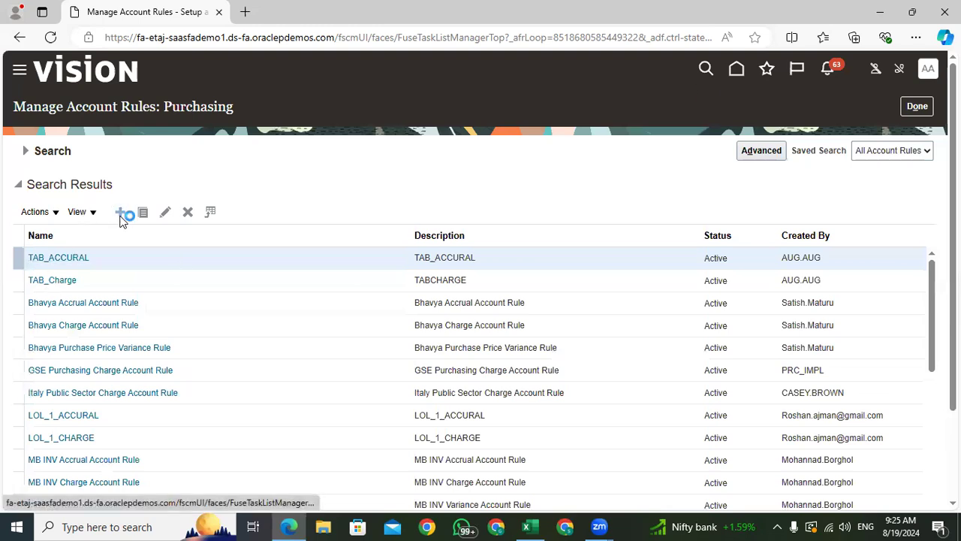
- Create another Purchasing account rule and name it TAB_VARIANCE
left_click(120, 213)
left_click(263, 163)
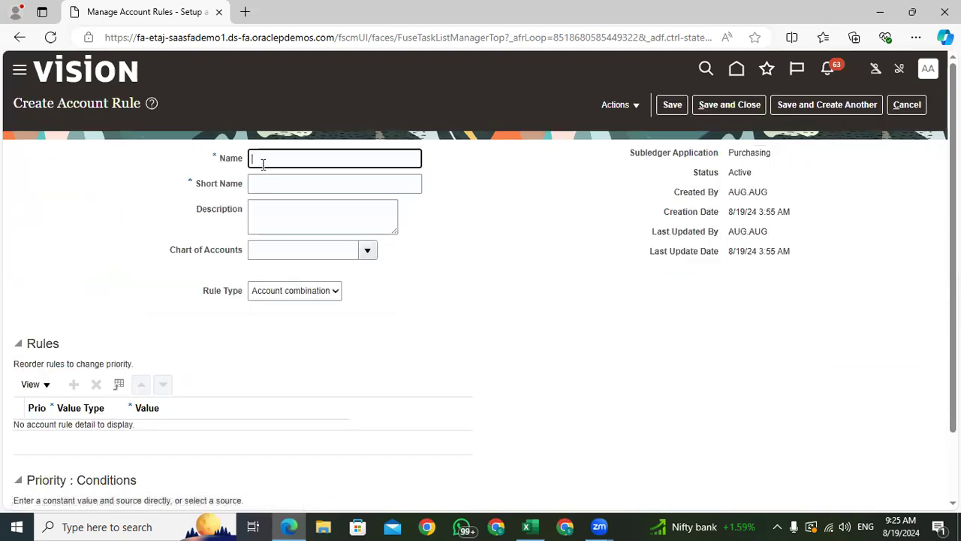
type("TAP")
type("_VAIRIANCE")
key("BackSpace")
key("BackSpace")
key("BackSpace")
key("BackSpace")
key("BackSpace")
type("RAINCE")
left_click(291, 159)
type("I")
double_click(254, 159)
left_click(300, 159)
key("BackSpace")
- Set both the short name and the description of the TAB_VARIANCE rule to TABVARIANCE
left_click_drag(318, 160, 236, 158)
key("ctrl+c")
left_click(295, 186)
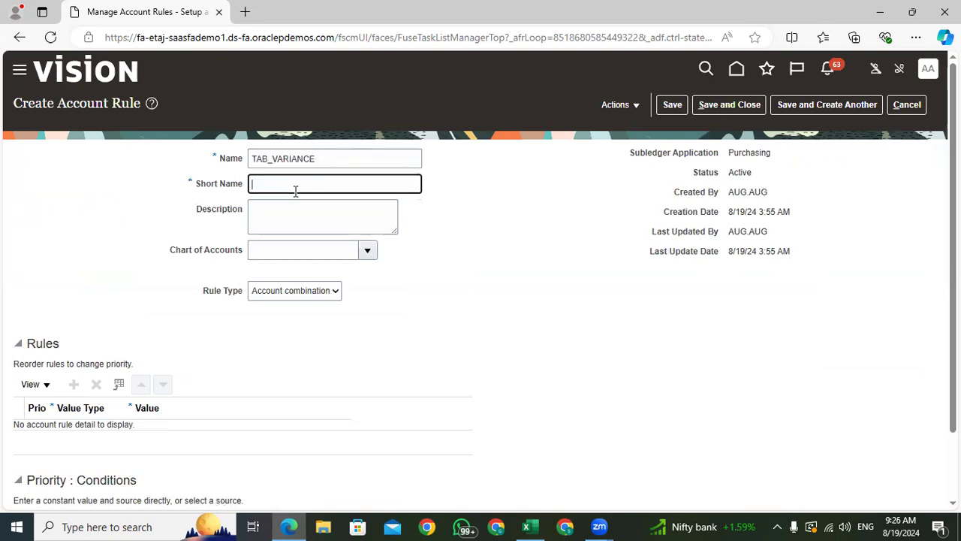
key("ctrl+v")
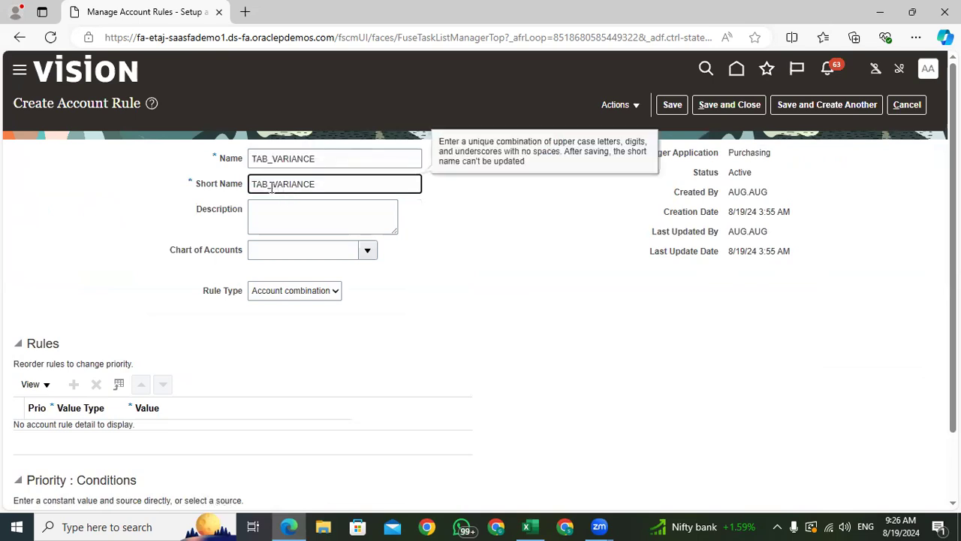
left_click(271, 187)
key("BackSpace")
left_click(284, 217)
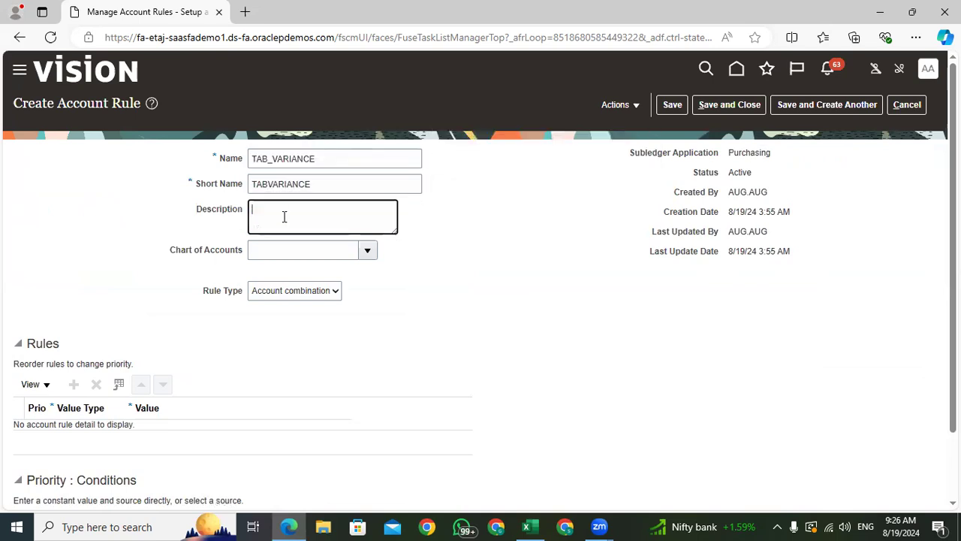
double_click(319, 184)
key("ctrl+c")
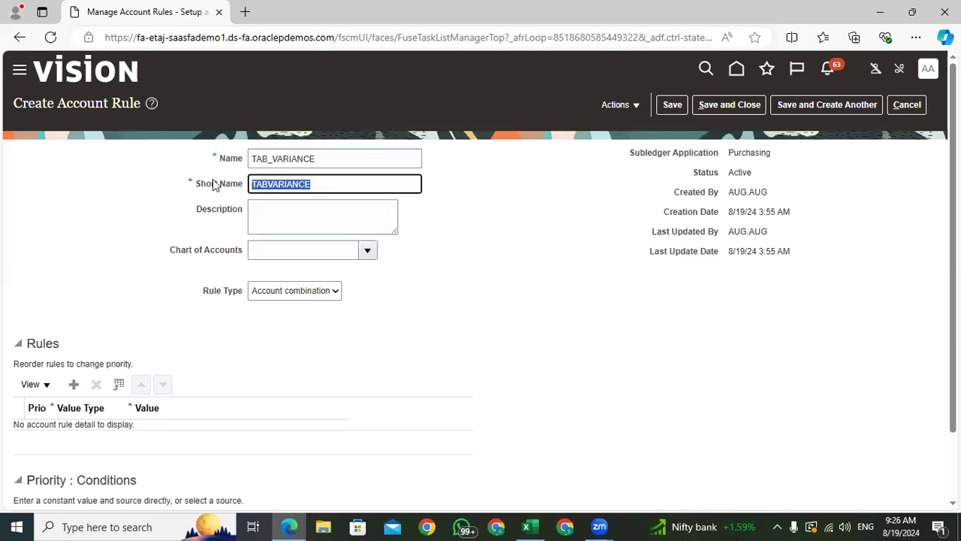
left_click(289, 216)
key("ctrl+v")
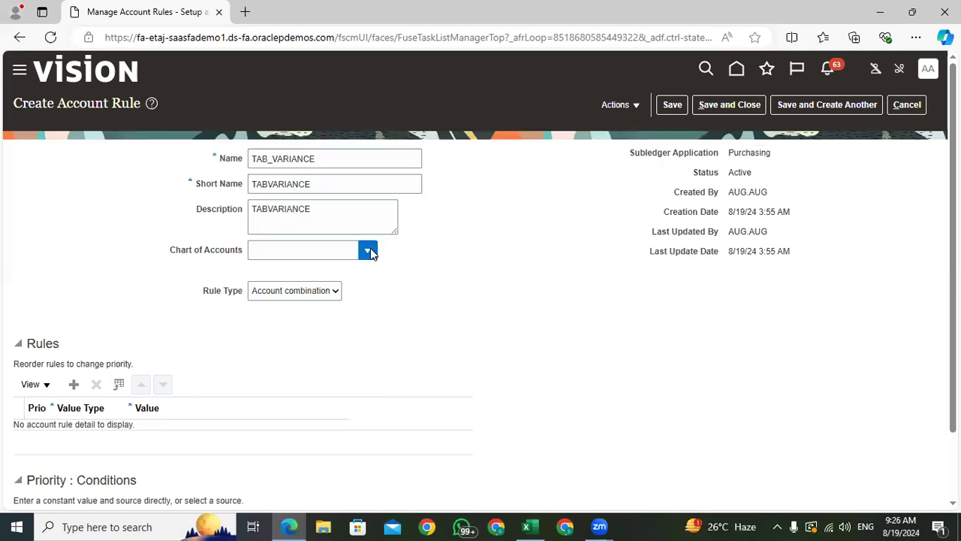
- Search the charts of accounts by the name US and assign US Chart of Accounts to the TAB_VARIANCE rule
left_click(368, 251)
left_click(272, 486)
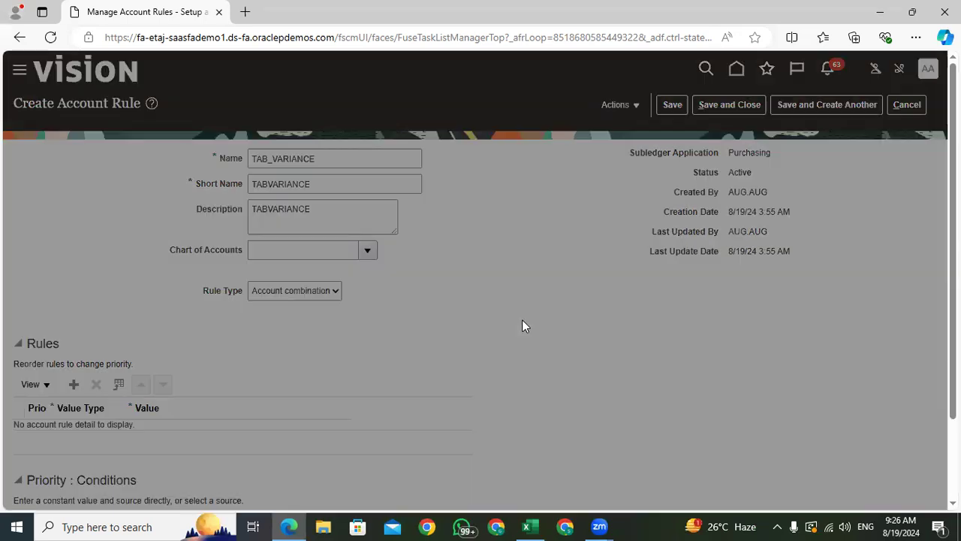
left_click(484, 242)
type("US")
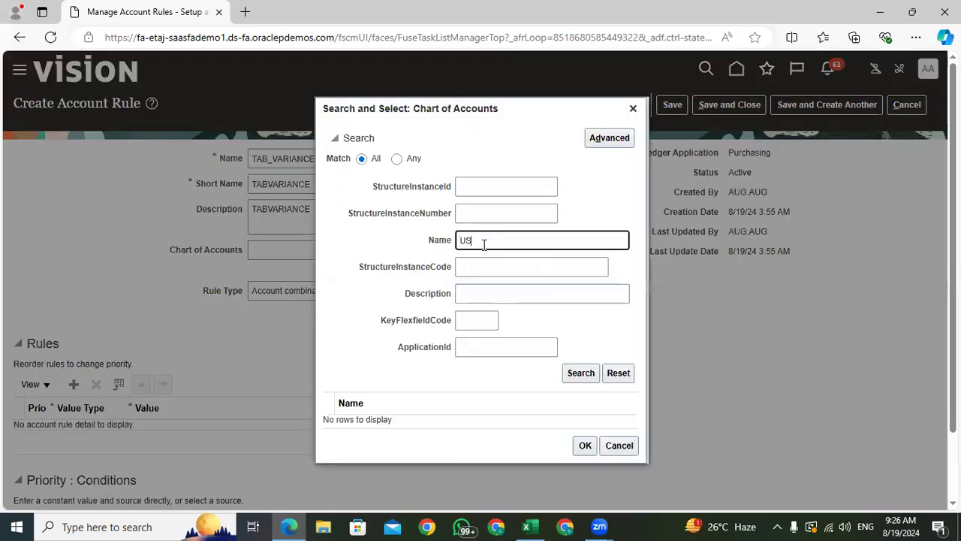
key("Return")
left_click(488, 428)
left_click(585, 445)
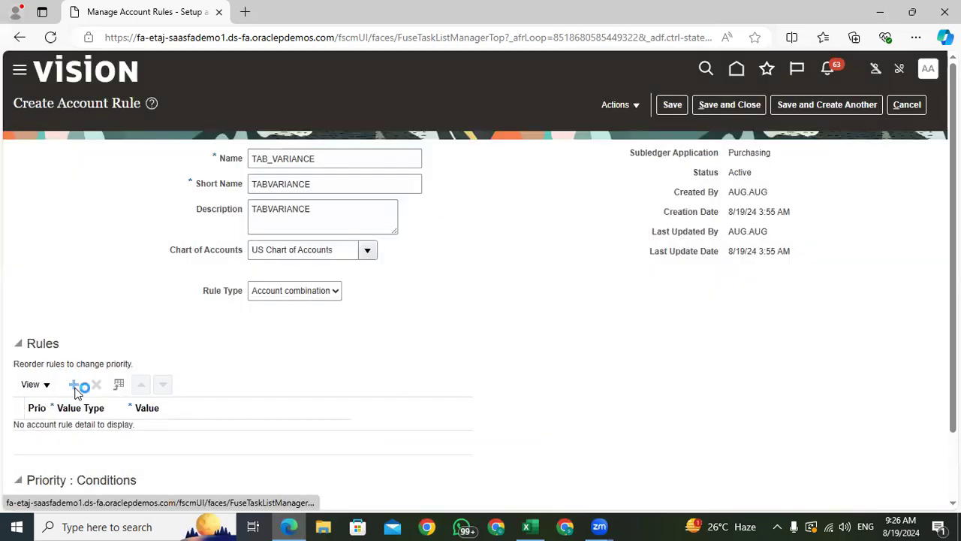
- Set the TAB_VARIANCE rule's value type to Mapping set, search mapping sets for TAB, and assign the TAB_VARIANCE mapping set
left_click(84, 436)
left_click(88, 476)
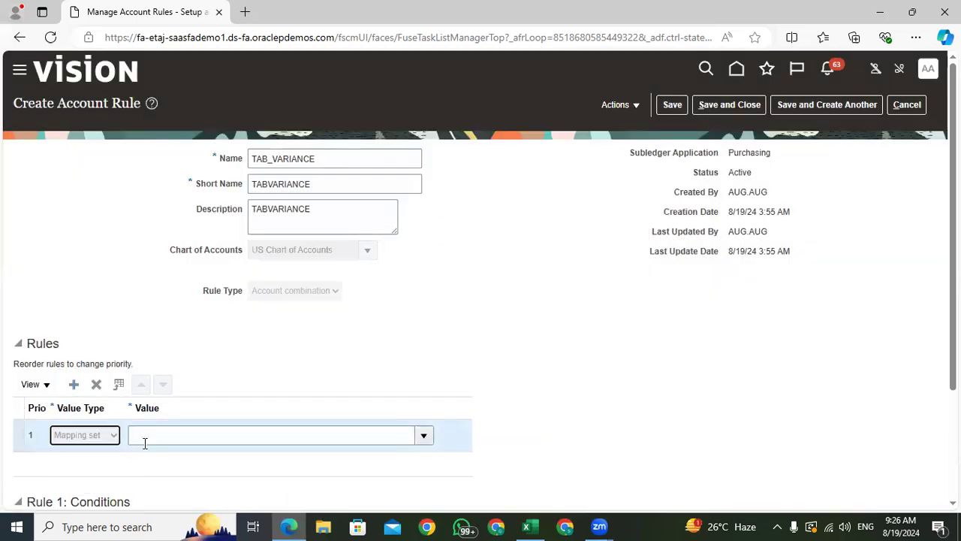
left_click(423, 435)
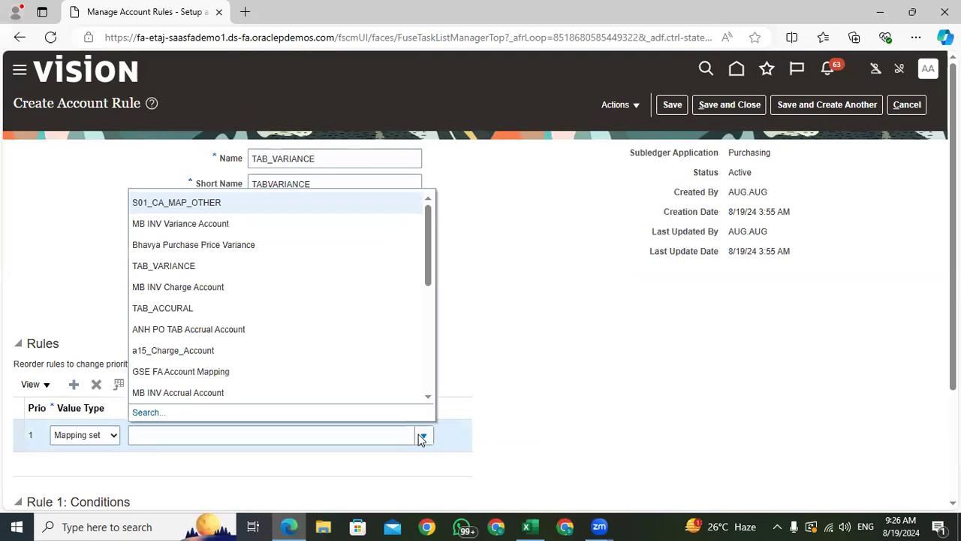
left_click(136, 412)
left_click(468, 272)
type("TA")
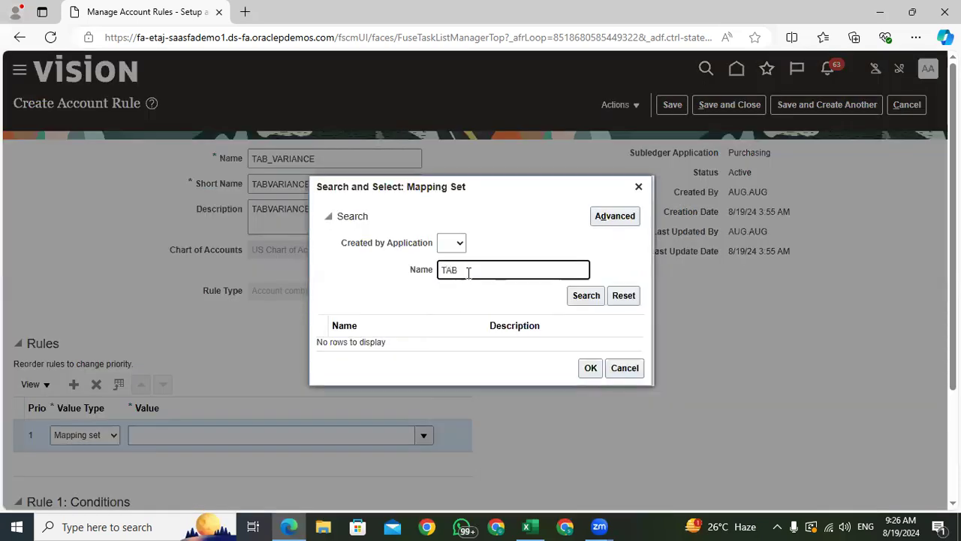
type("B")
key("Return")
left_click(428, 327)
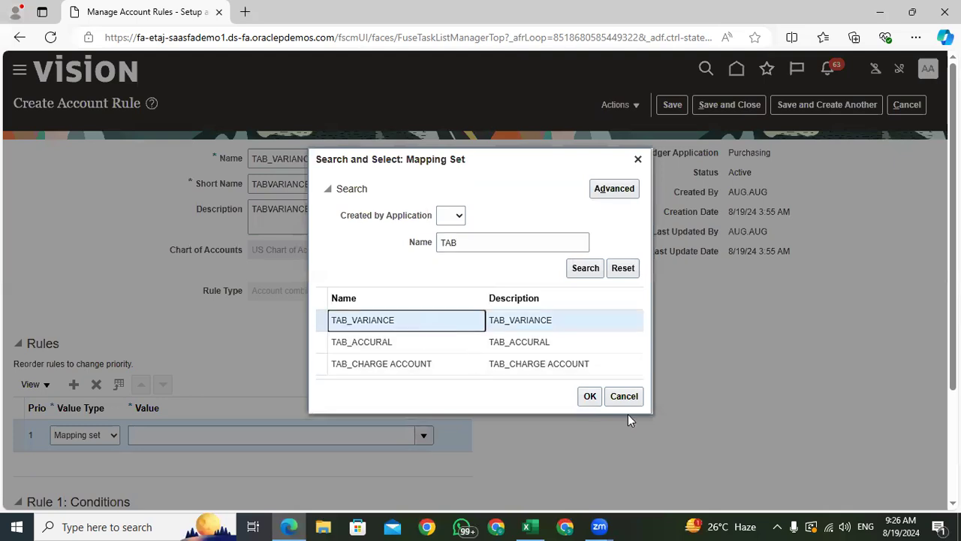
left_click(592, 400)
- Save the TAB_VARIANCE account rule without conditions and return to the Procurement transaction account rules tasks
left_click_drag(219, 433, 124, 437)
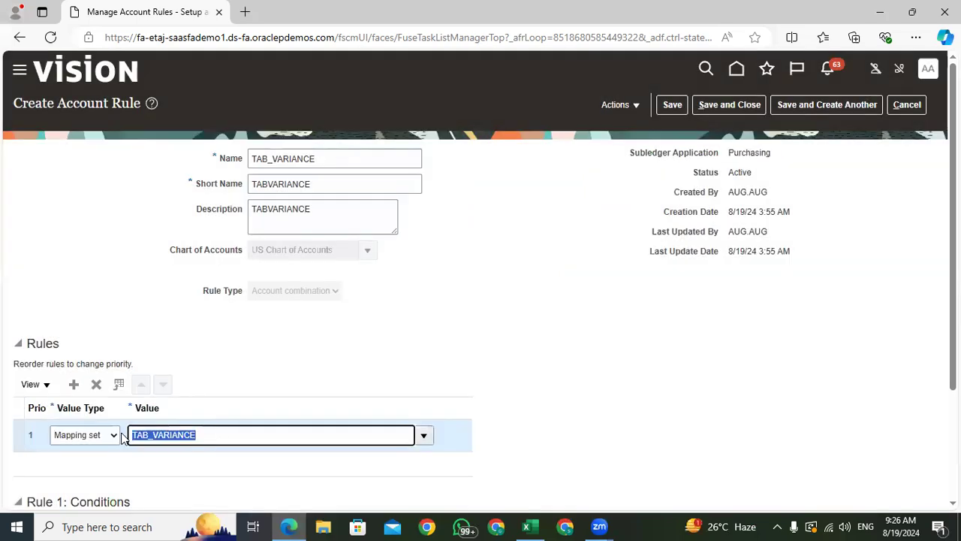
scroll(159, 311, "down", 2)
scroll(178, 369, "up", 2)
left_click(671, 106)
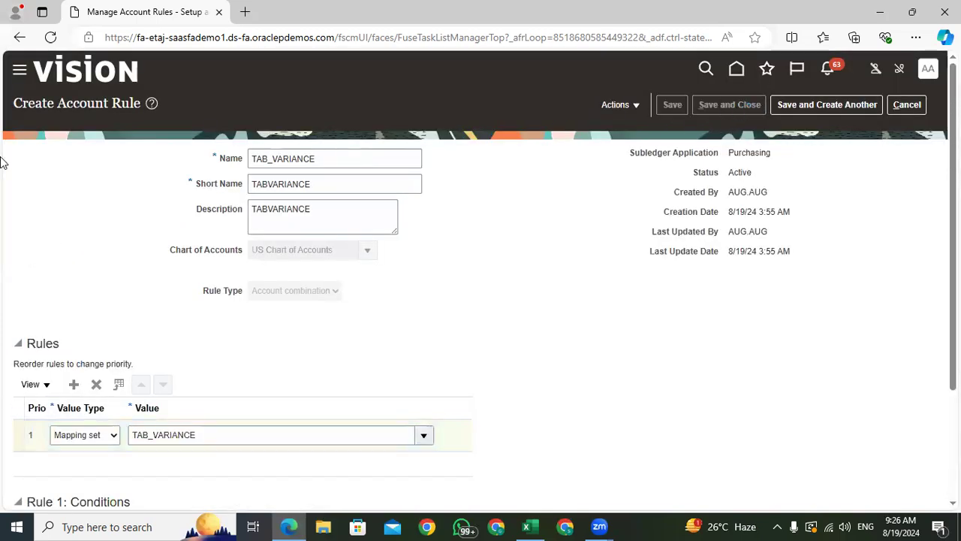
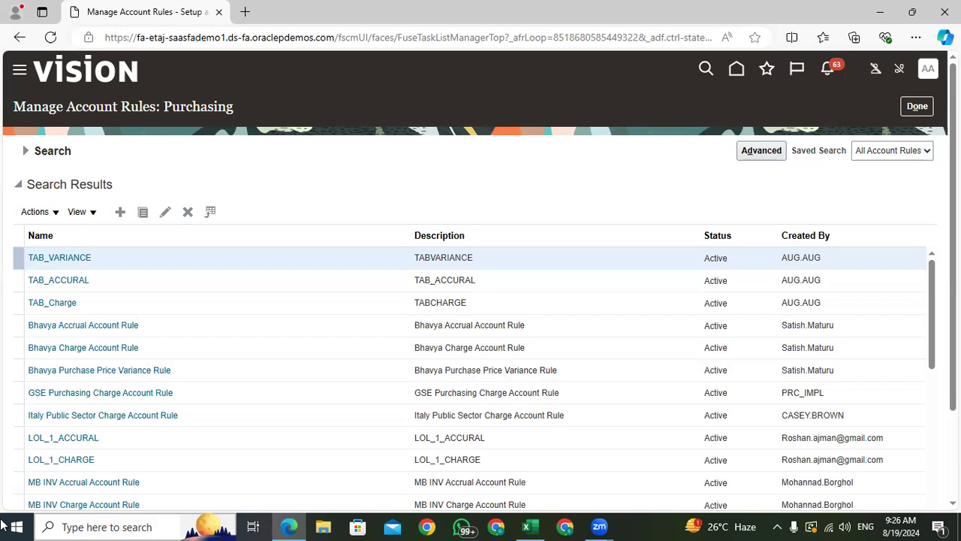
left_click(915, 107)
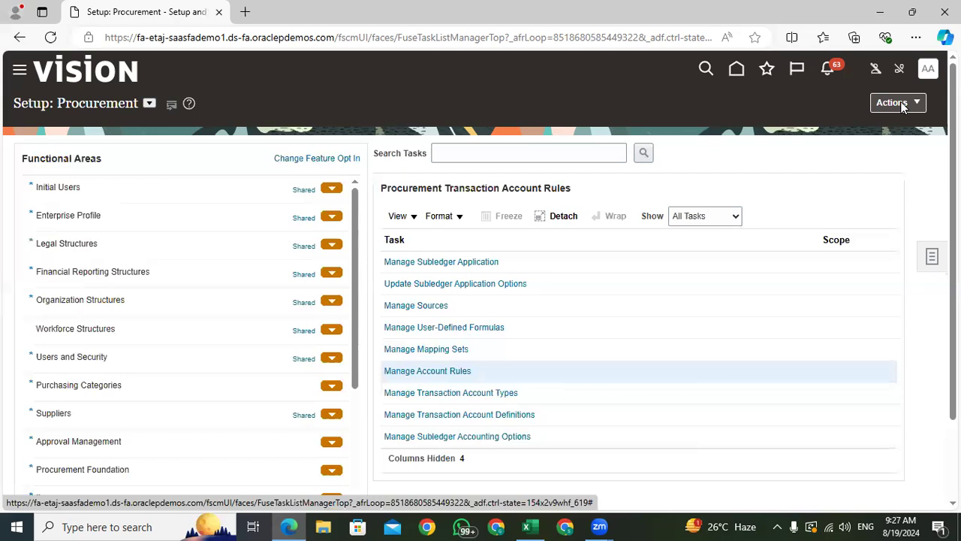
- Review the source assignments of the Accrual Account type among the Purchasing transaction account types, and return to the task list
left_click(444, 395)
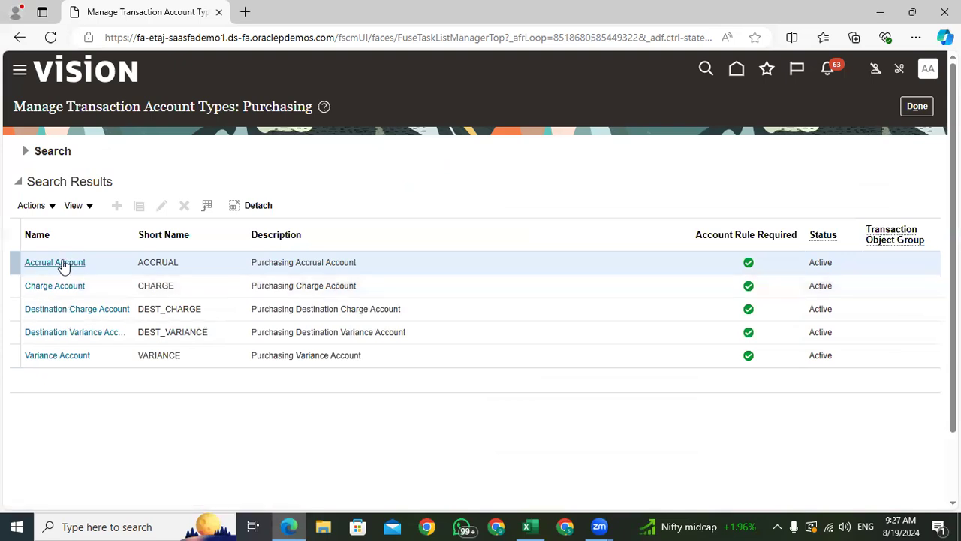
left_click(63, 264)
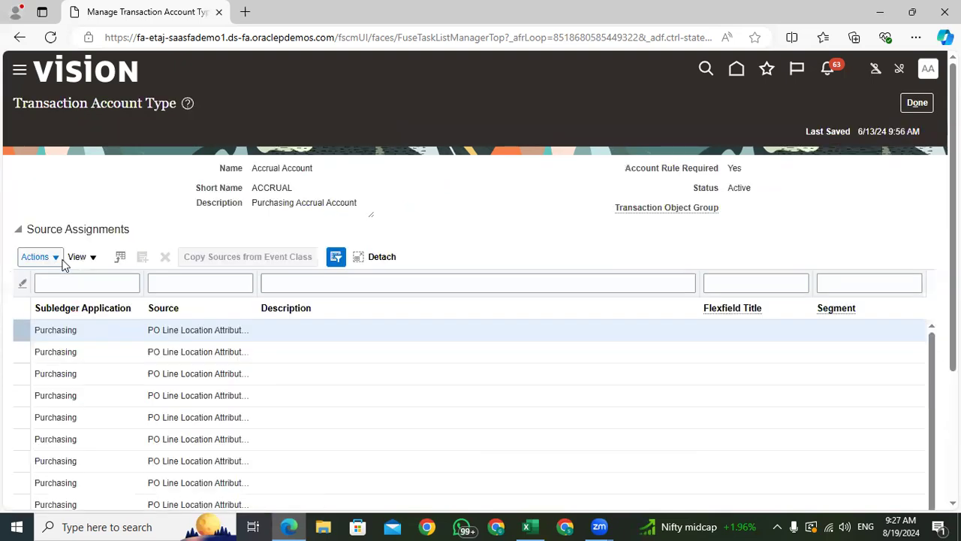
left_click(915, 105)
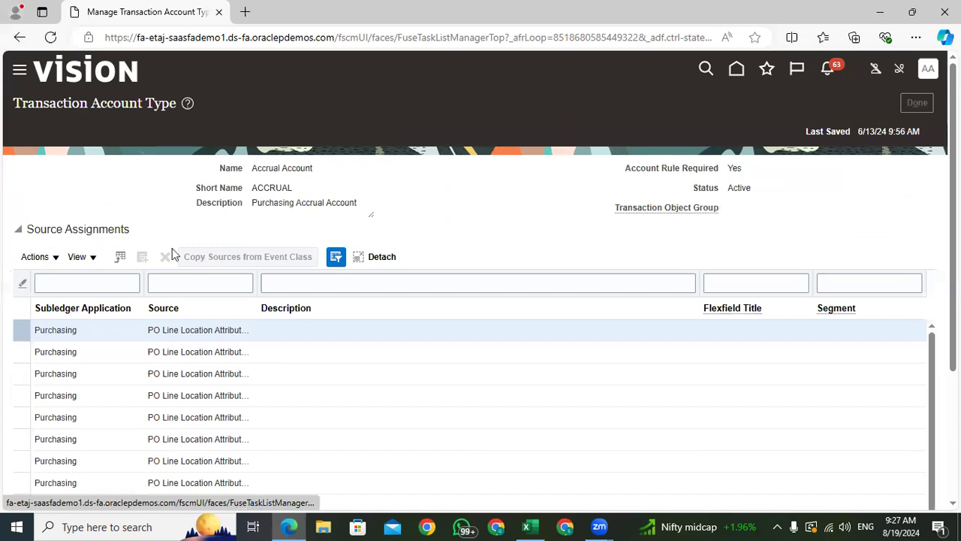
left_click(927, 110)
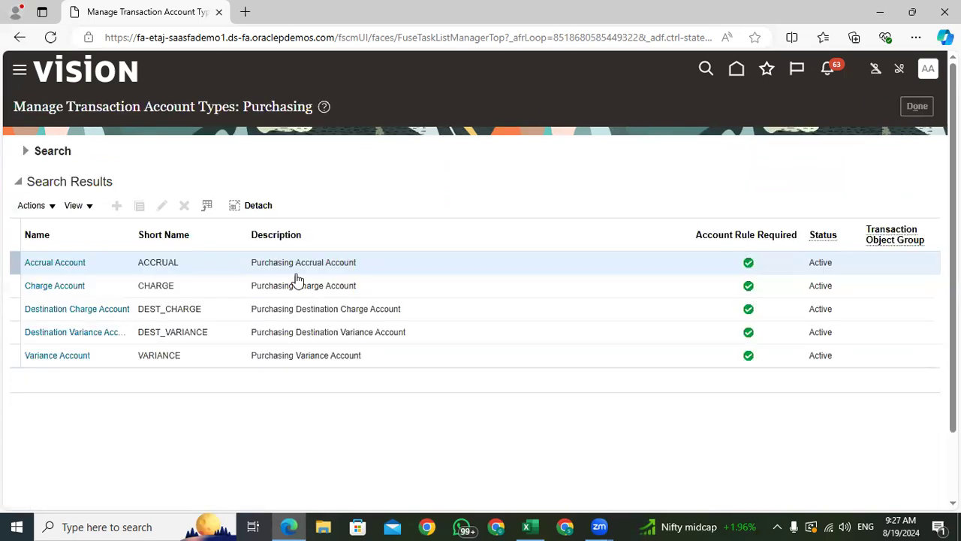
- Create a new Purchasing transaction account definition and name it RTL_TAB
left_click(423, 414)
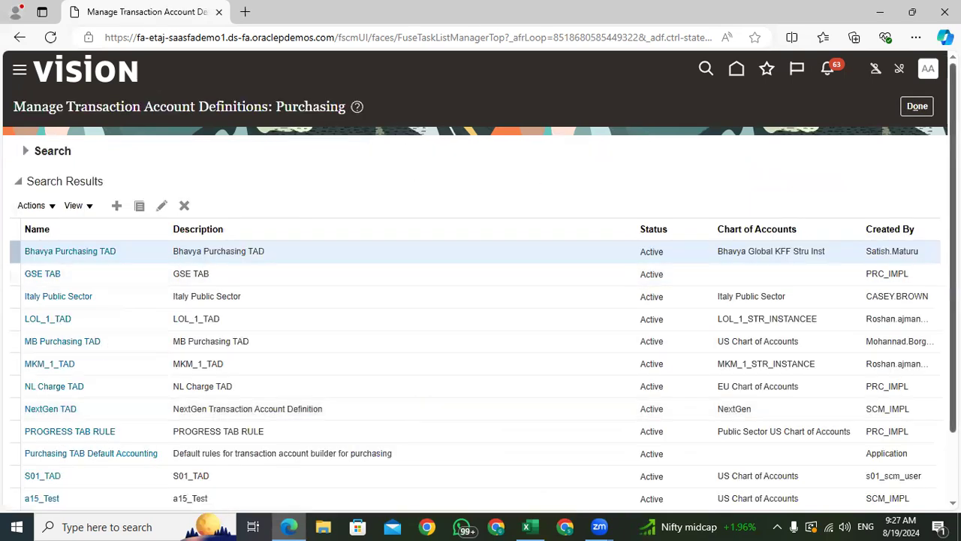
scroll(480, 300, "down", 1)
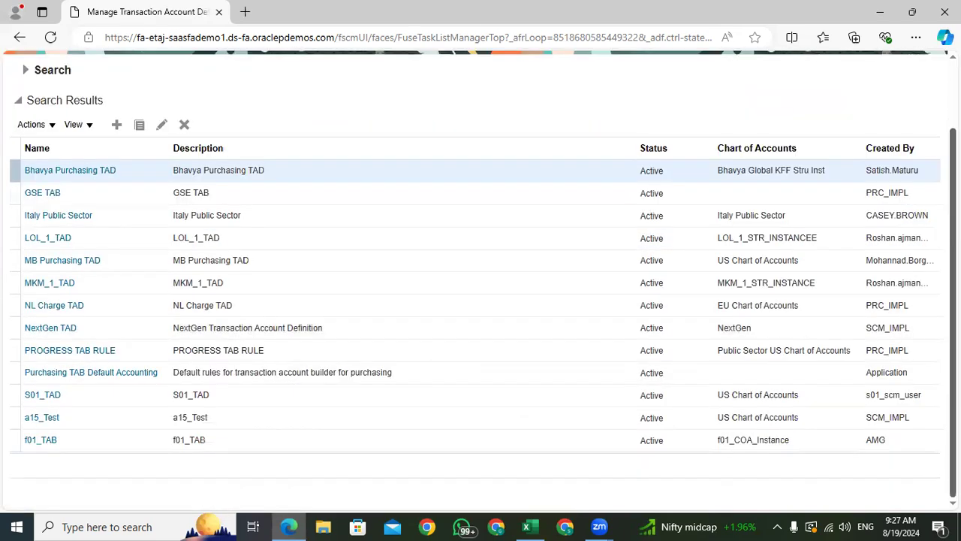
scroll(151, 212, "up", 1)
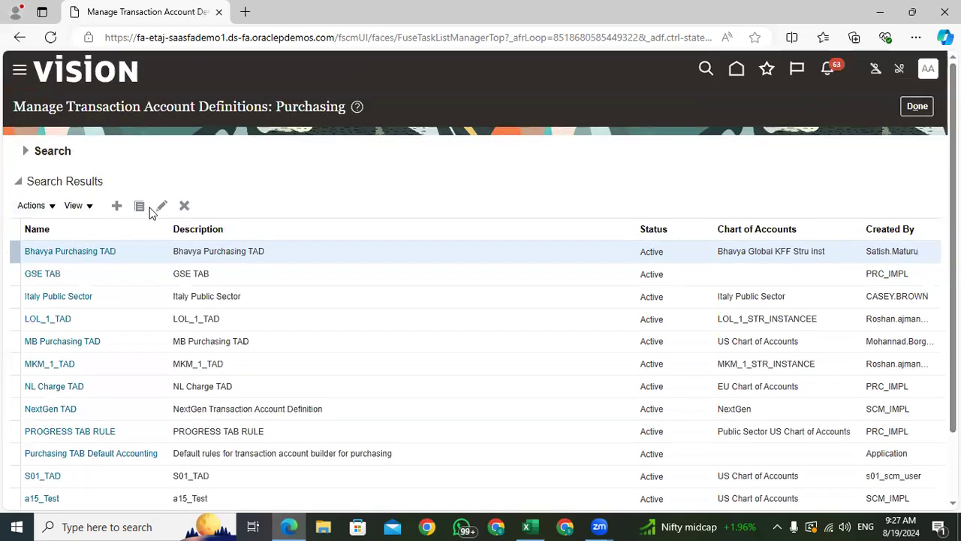
left_click(116, 207)
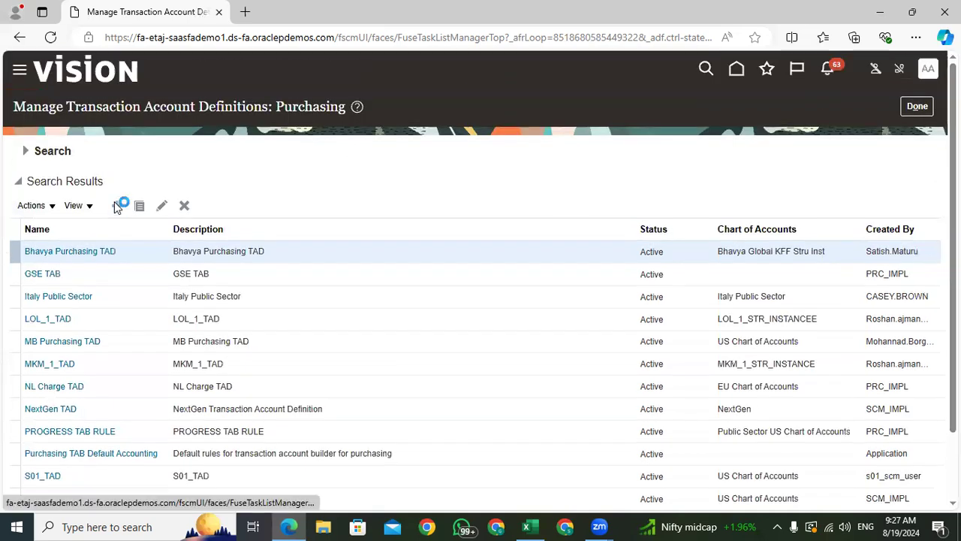
left_click(305, 161)
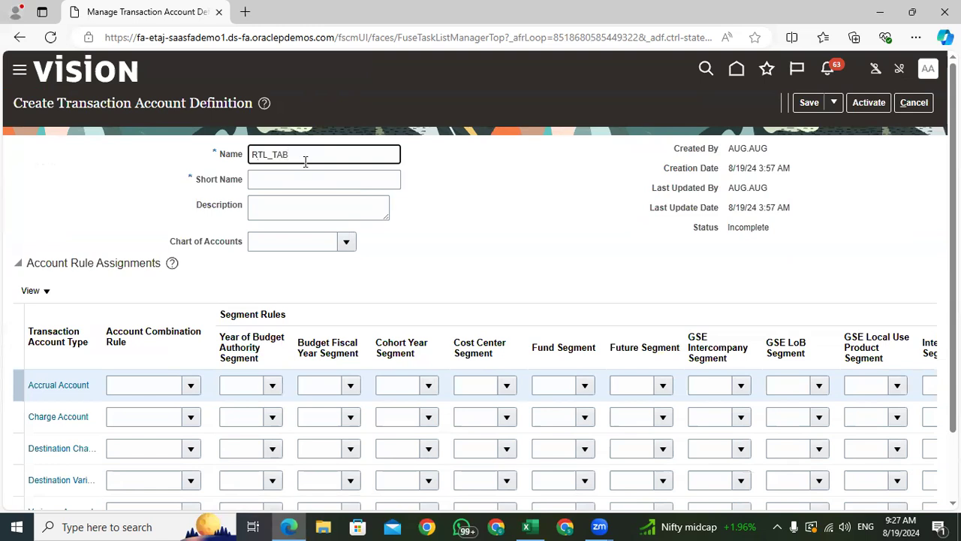
- Set the RTL_TAB definition's short name to RTLTAB and its description to RTL_TAB
key("ctrl+a")
key("ctrl+c")
left_click(290, 180)
key("ctrl+v")
left_click(275, 183)
key("BackSpace")
left_click(297, 210)
key("ctrl+v")
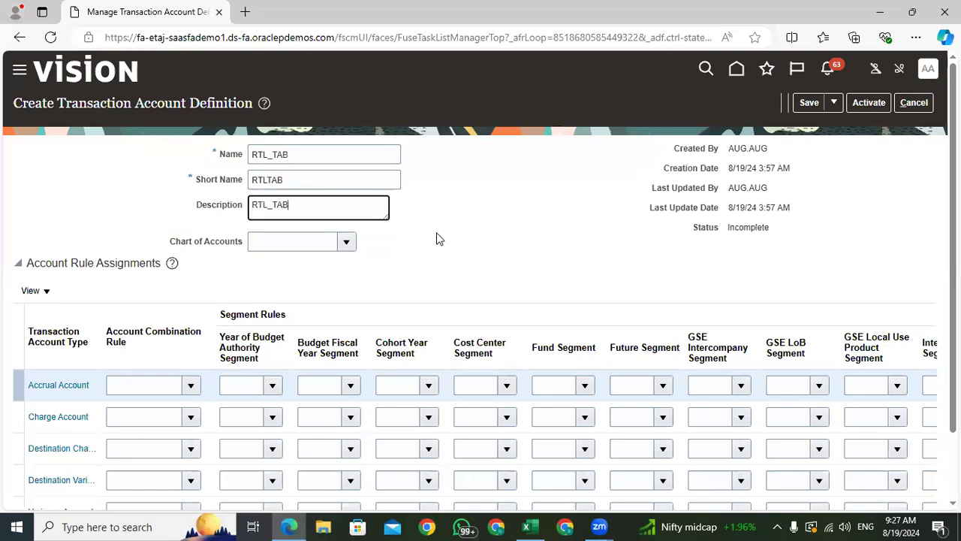
- Search the charts of accounts by the name US and assign US Chart of Accounts to the RTL_TAB definition
left_click(348, 244)
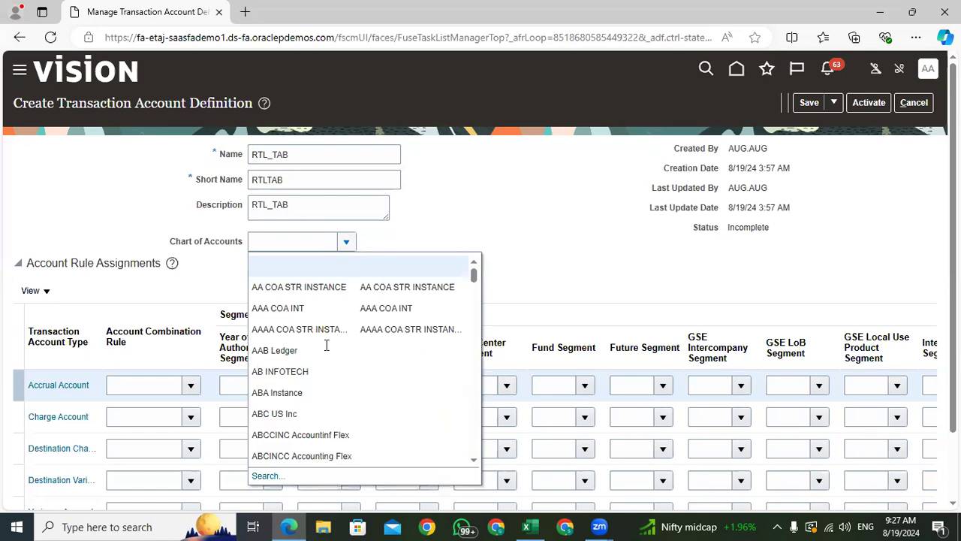
left_click(262, 476)
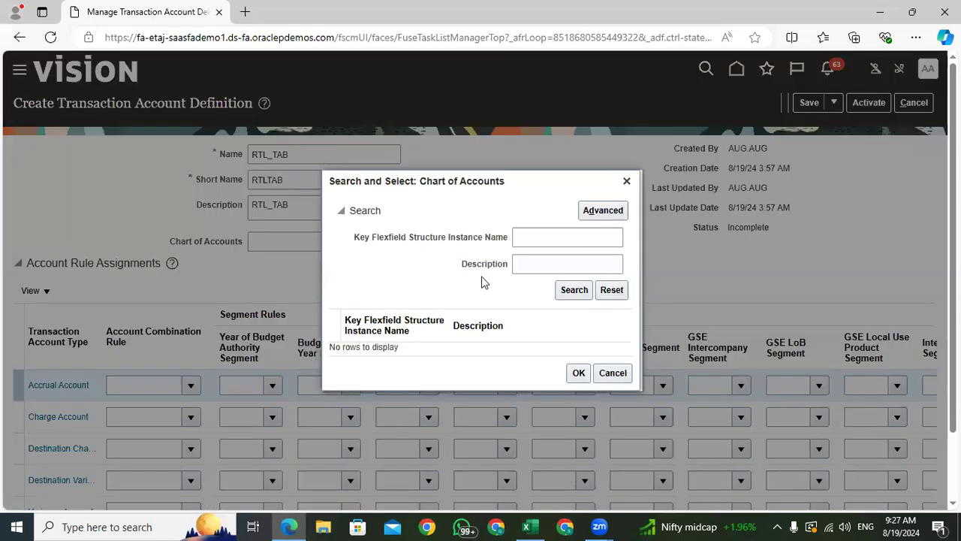
left_click(543, 237)
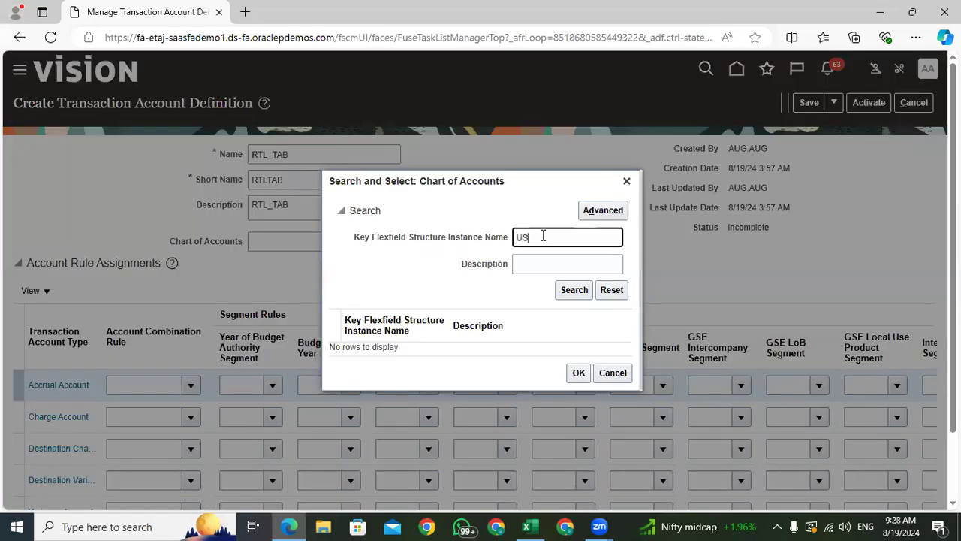
key("Return")
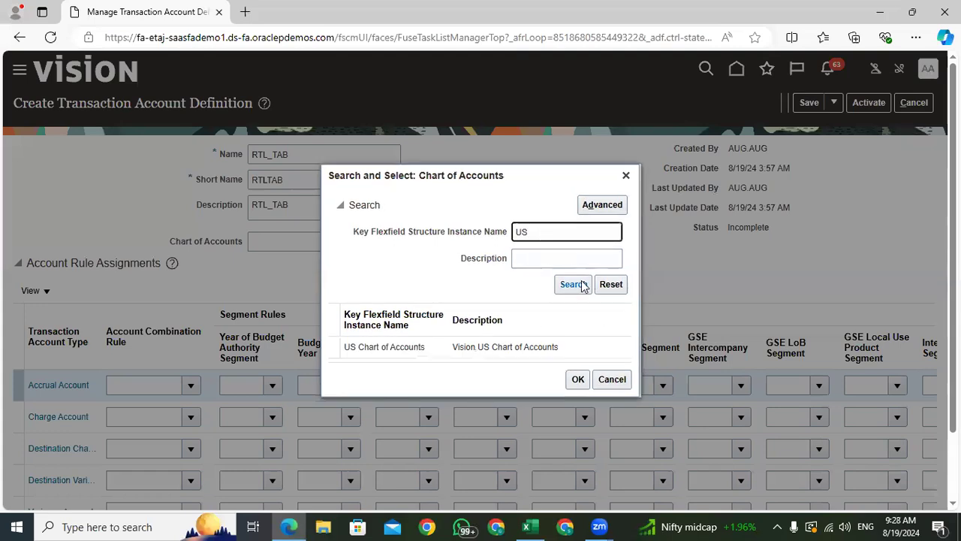
left_click(526, 347)
left_click(578, 379)
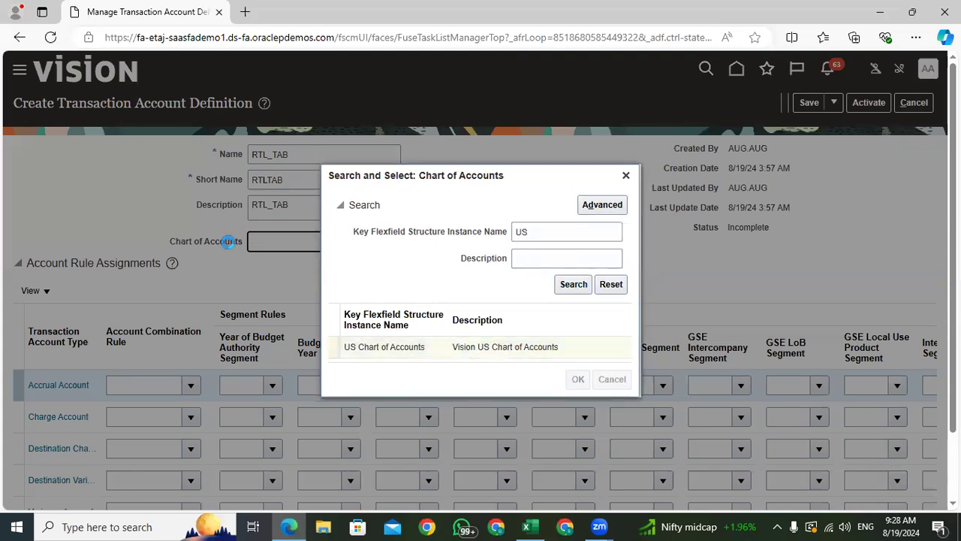
- Search the account combination rules for TAB and assign TAB_Charge to the Accrual Account type
scroll(537, 204, "down", 2)
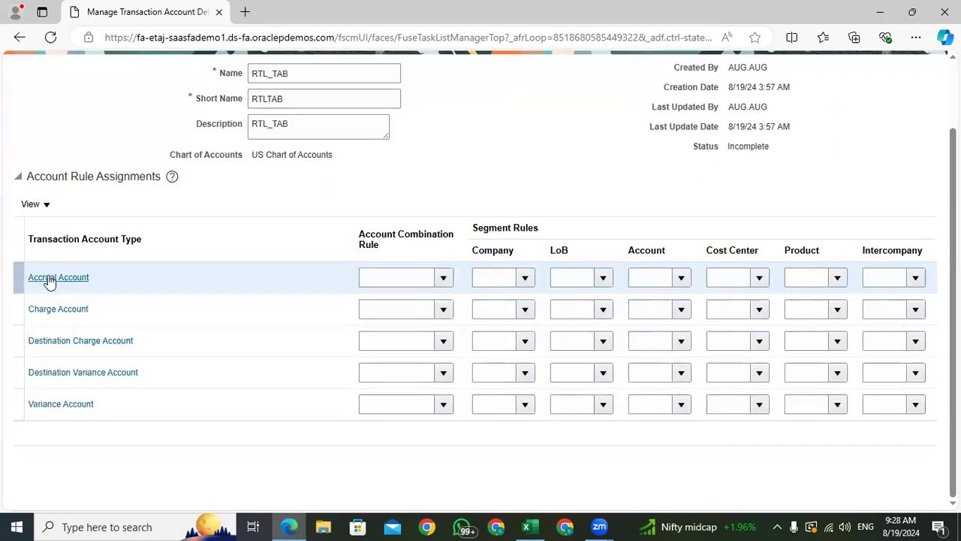
left_click(443, 280)
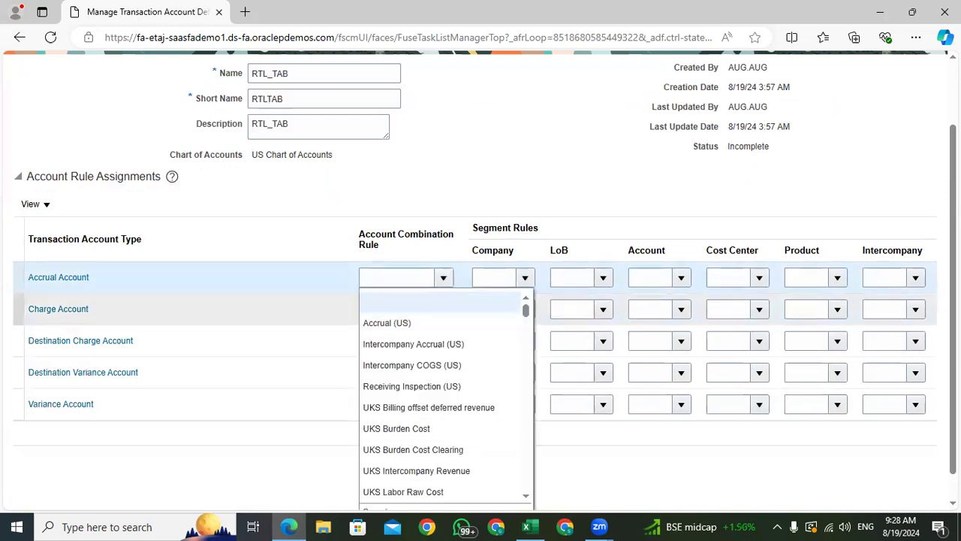
scroll(489, 418, "down", 1)
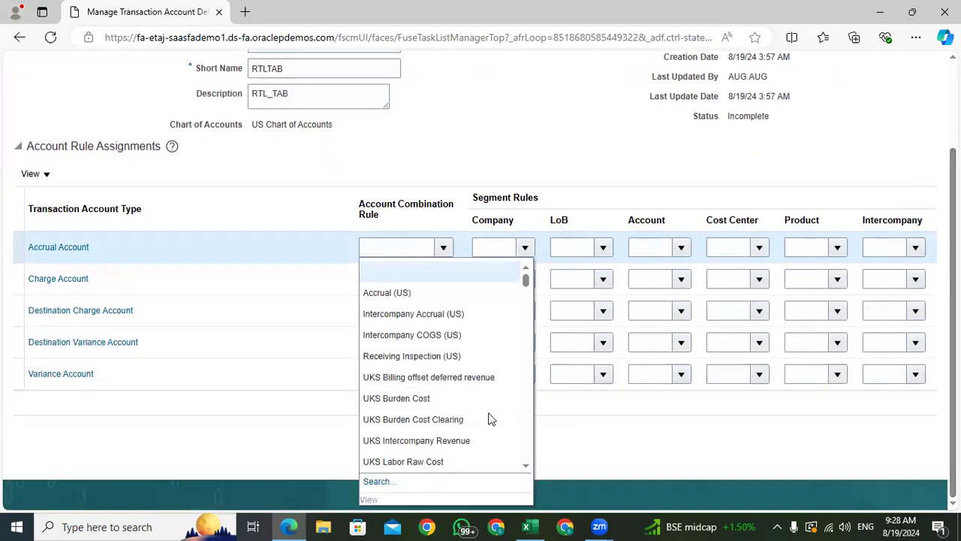
left_click(369, 481)
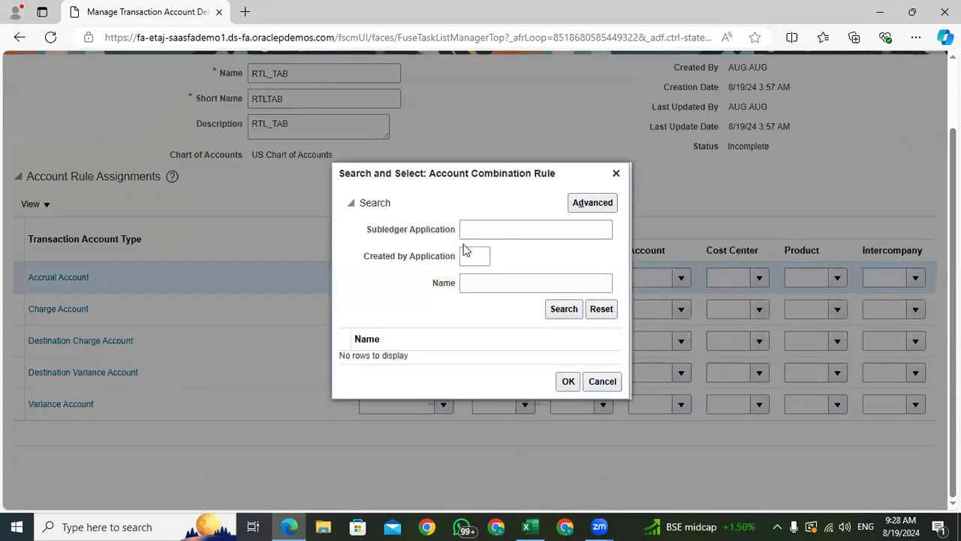
left_click(497, 231)
left_click(474, 284)
type("TAB")
key("Return")
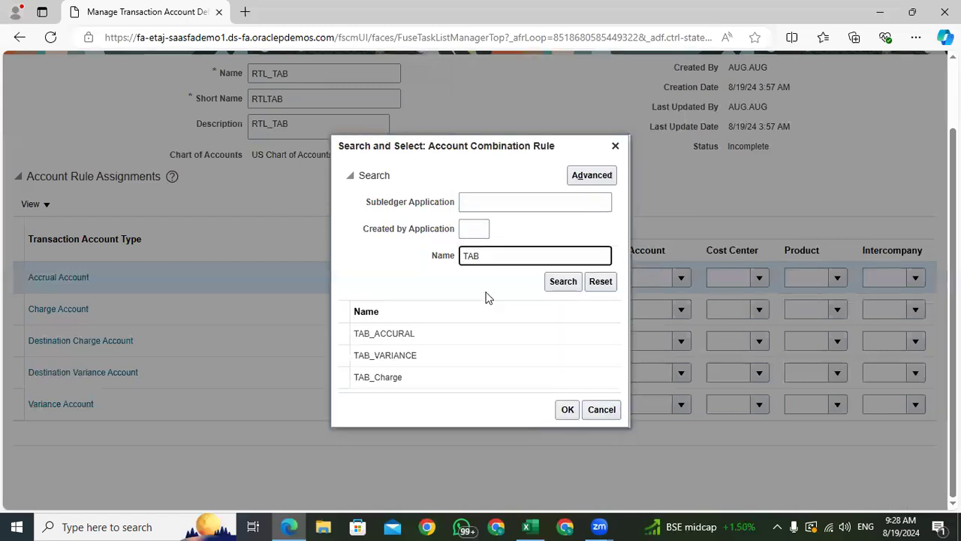
left_click(427, 379)
left_click(568, 410)
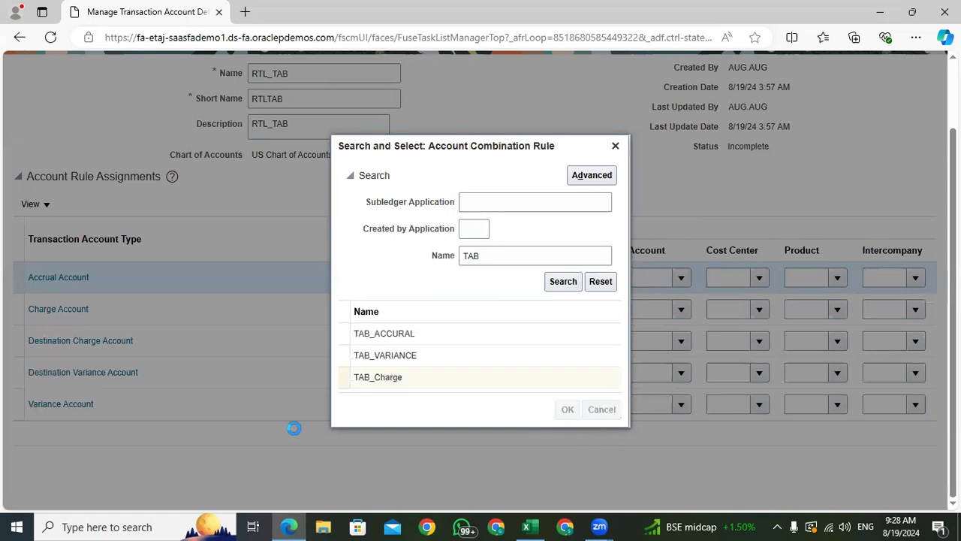
- Search the account combination rules for TAB and assign TAB_Charge to the Charge Account type
left_click(440, 310)
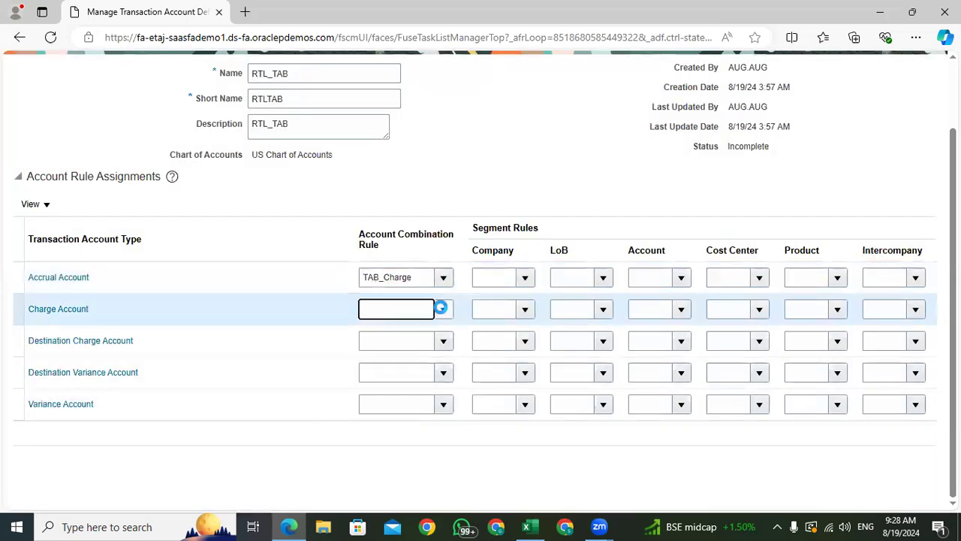
scroll(464, 435, "down", 8)
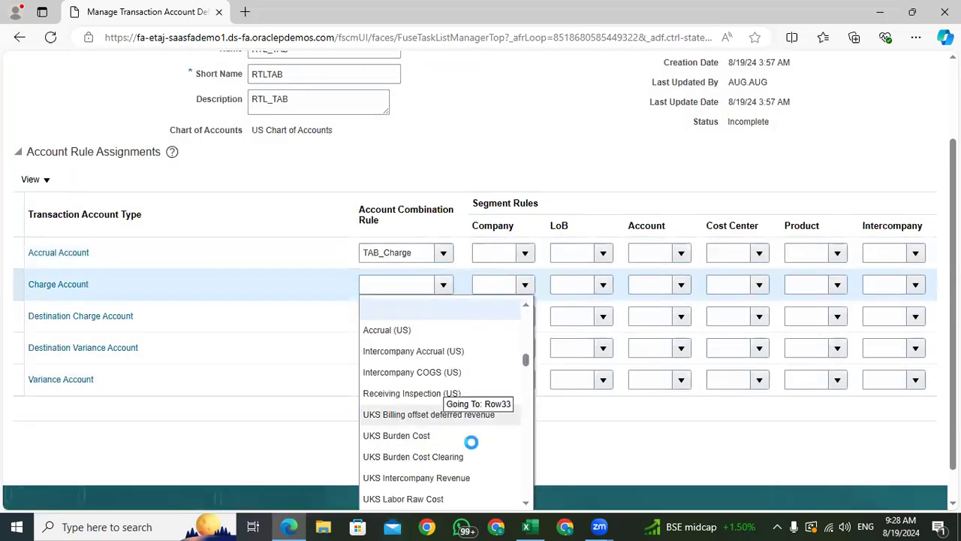
scroll(535, 420, "down", 1)
left_click(378, 479)
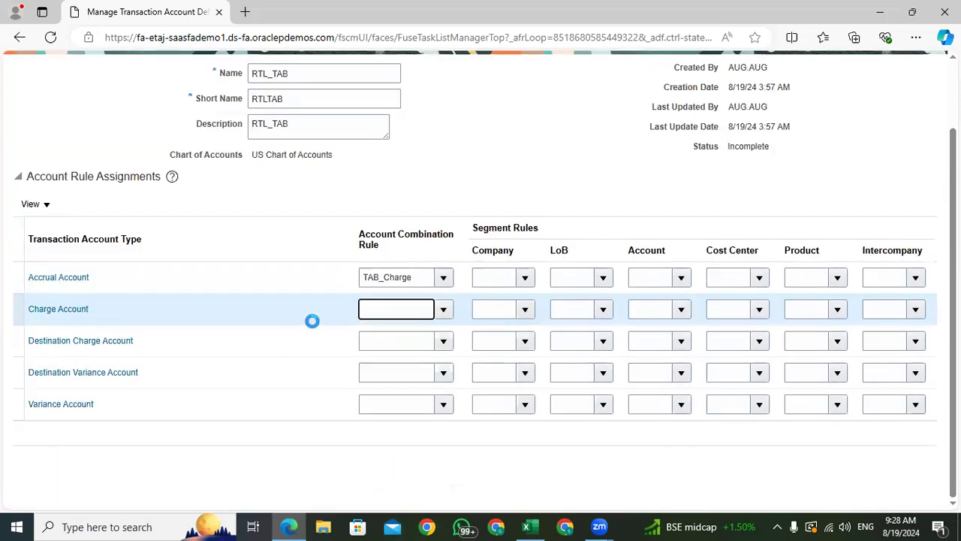
left_click(495, 284)
type("TA")
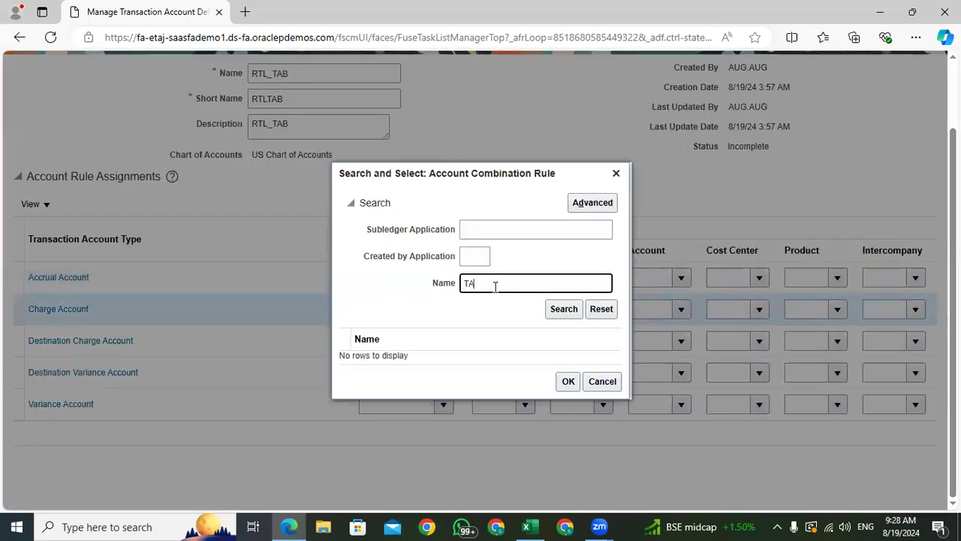
type("B")
key("Return")
left_click(436, 383)
left_click(568, 411)
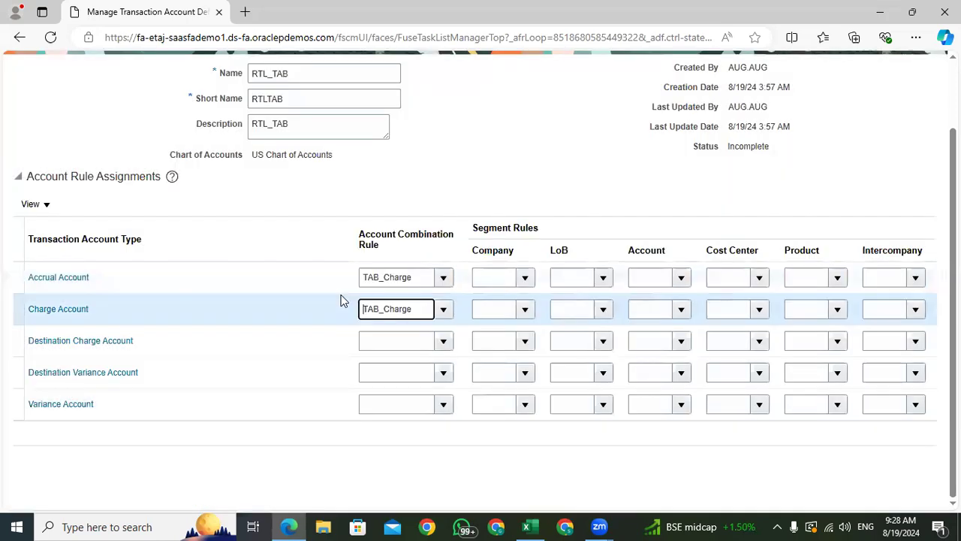
- Search the account combination rules for TAB_ and assign TAB_ACCURAL to the Accrual Account type
left_click(443, 279)
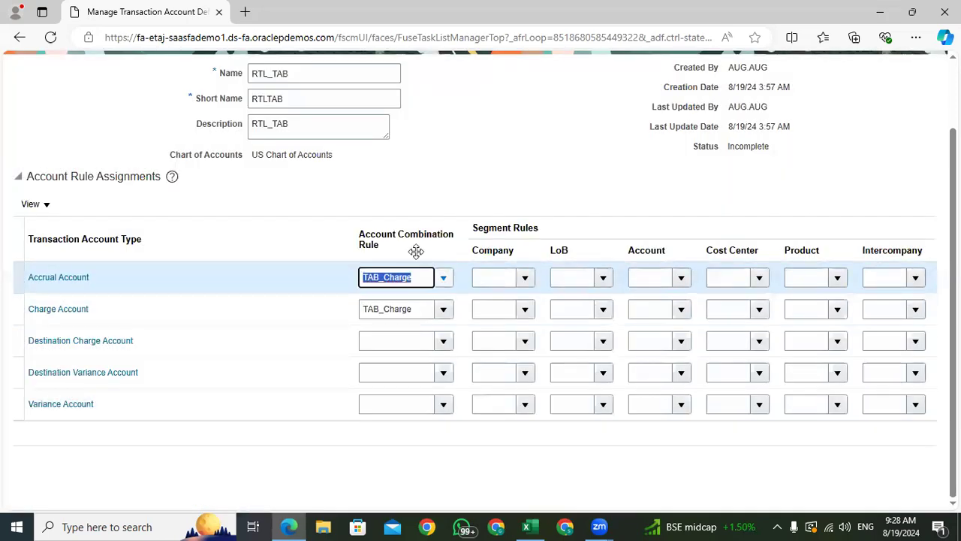
scroll(481, 282, "down", 1)
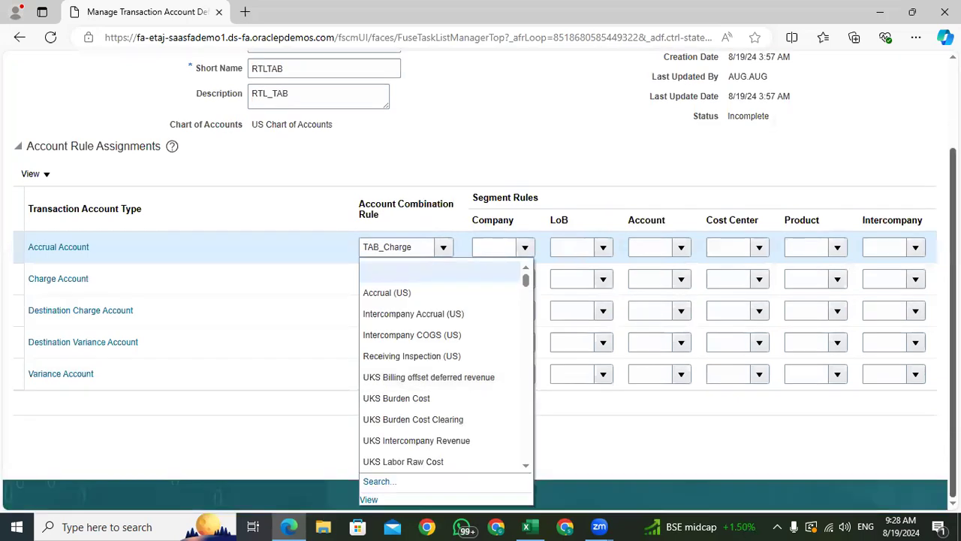
left_click(382, 485)
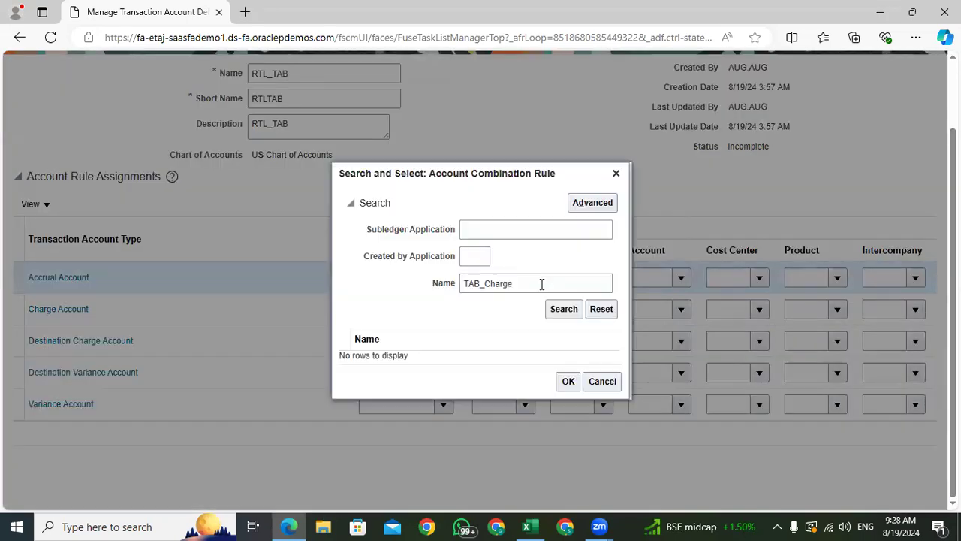
left_click_drag(526, 286, 492, 283)
key("BackSpace")
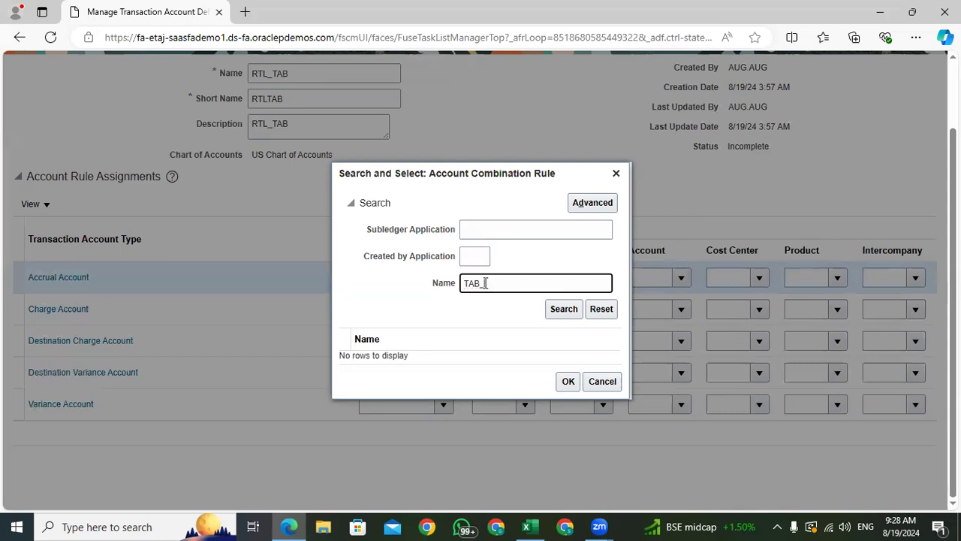
key("Return")
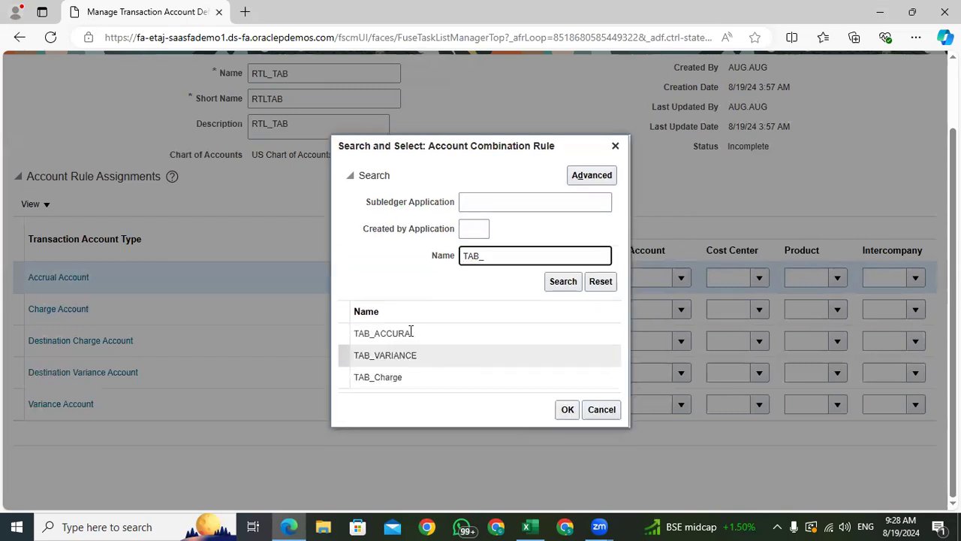
left_click(410, 333)
left_click(567, 409)
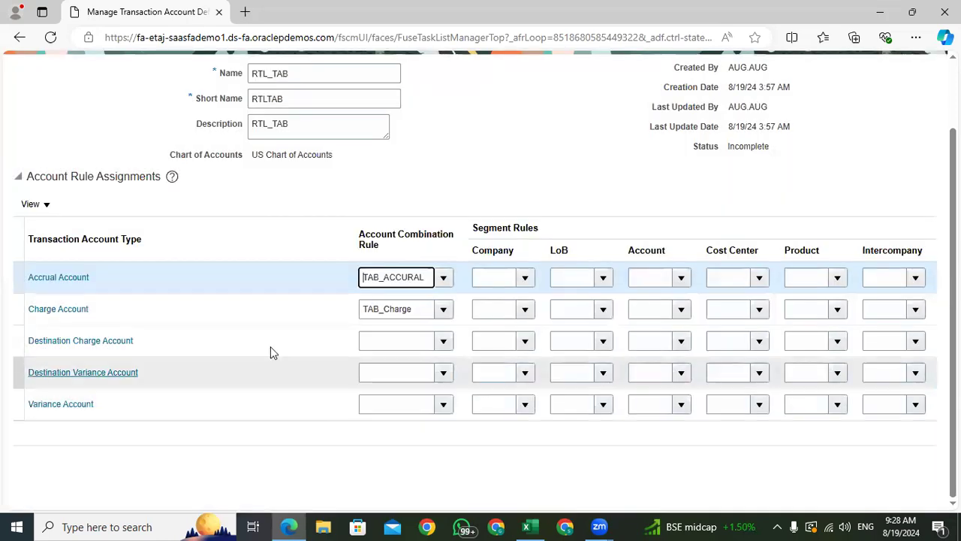
- Search the account combination rules for TAB and assign TAB_VARIANCE to the Variance Account type
left_click(219, 410)
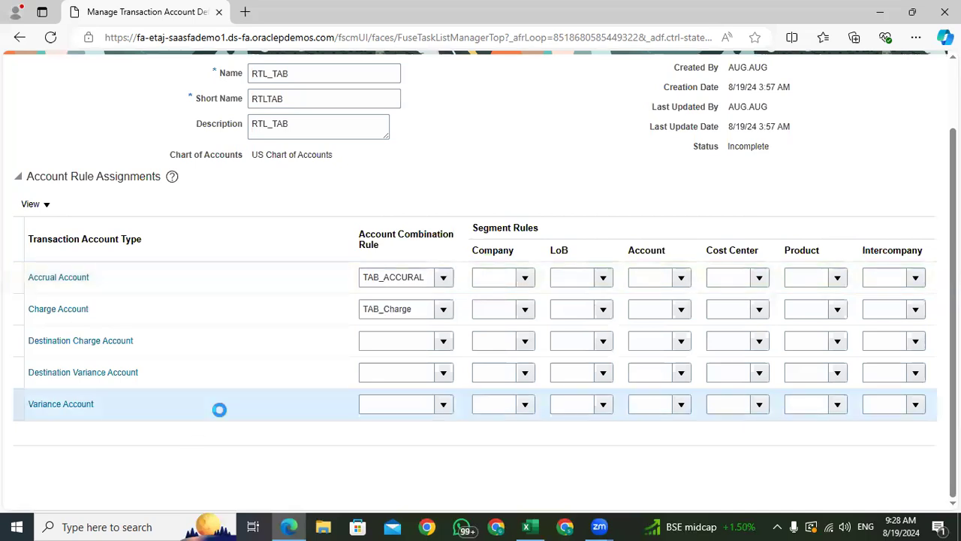
left_click(446, 405)
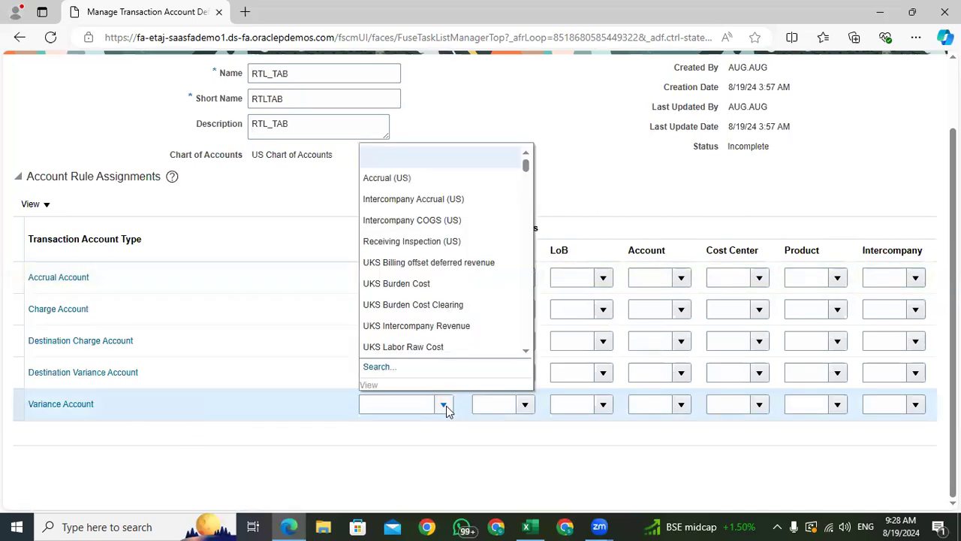
left_click(371, 368)
left_click(495, 281)
type("TAB")
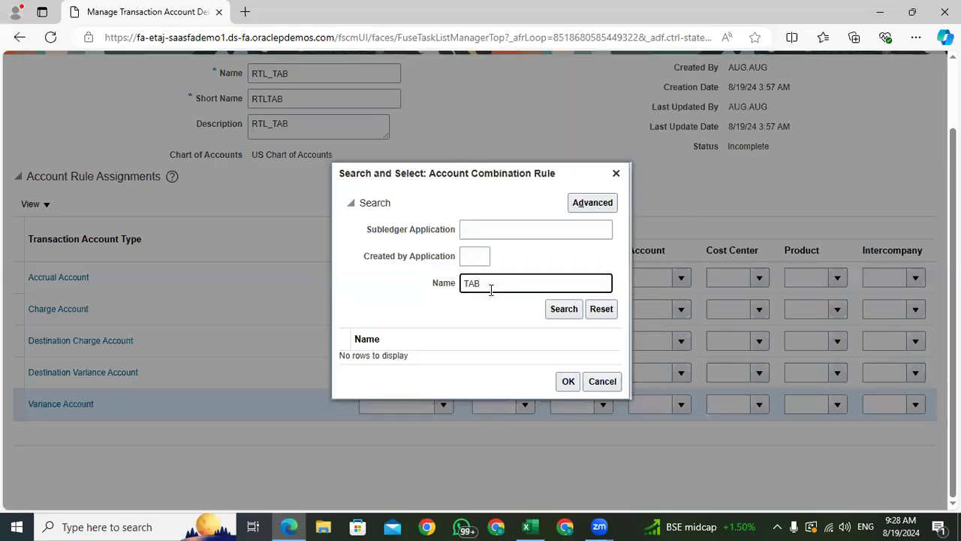
key("Return")
left_click(460, 359)
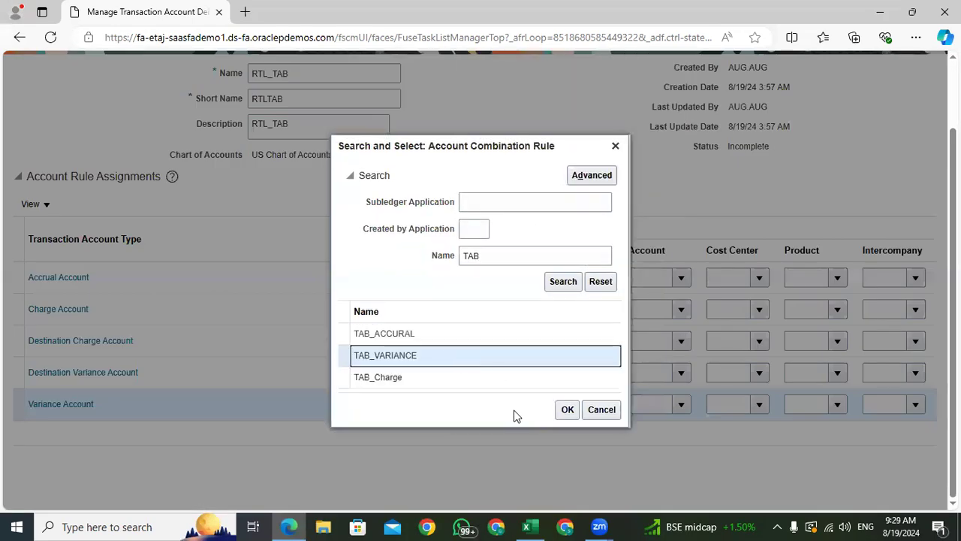
left_click(566, 410)
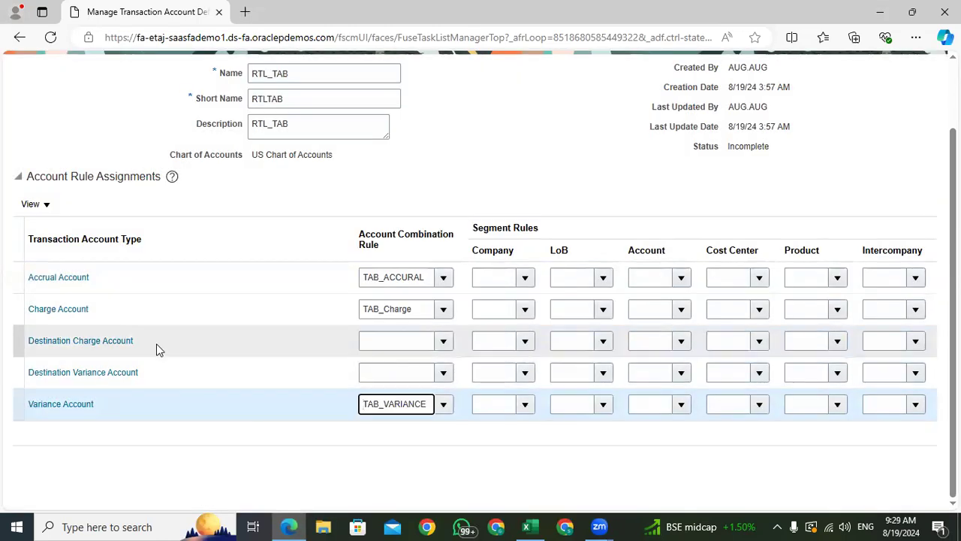
- Search the account combination rules for DES and assign Purchasing Destination Charge Account Rule to the Destination Charge Account type
left_click(438, 344)
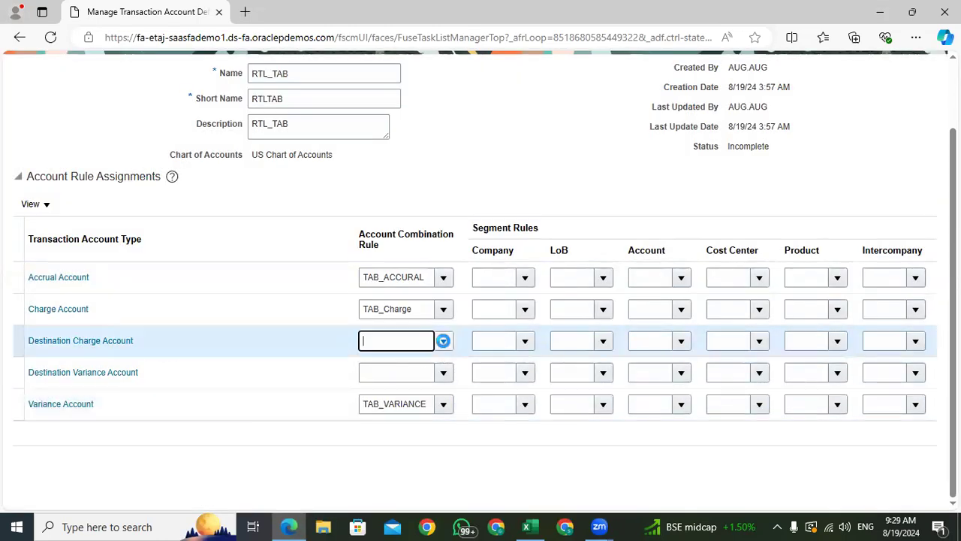
left_click(444, 341)
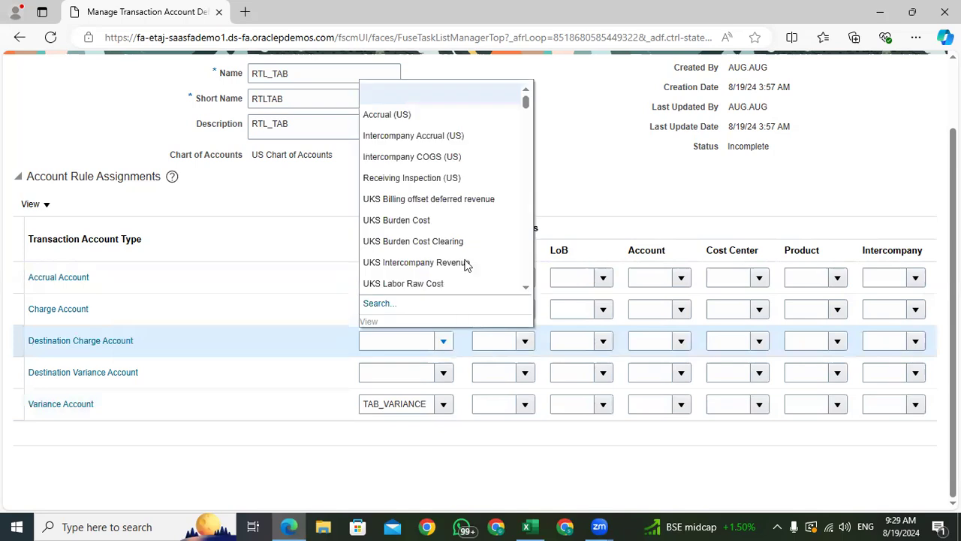
left_click(376, 304)
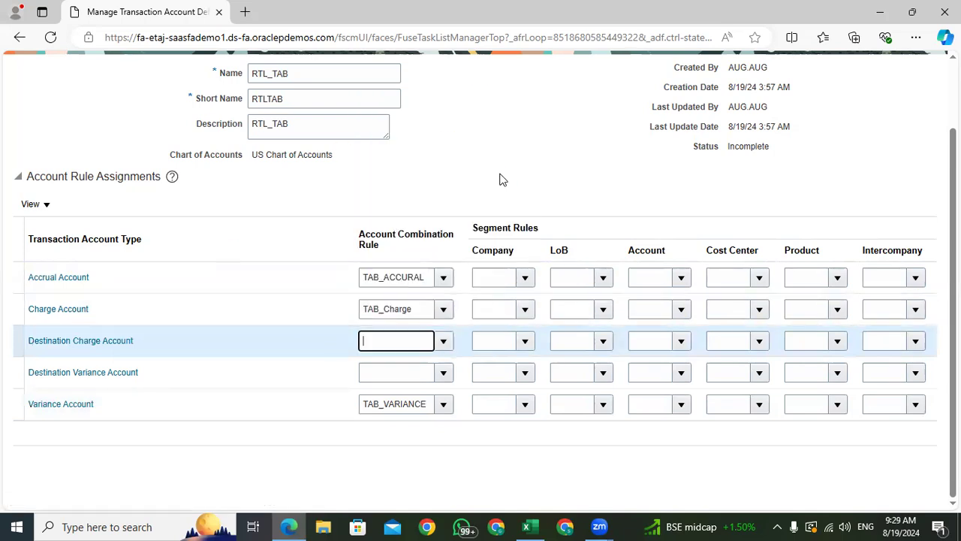
left_click(485, 282)
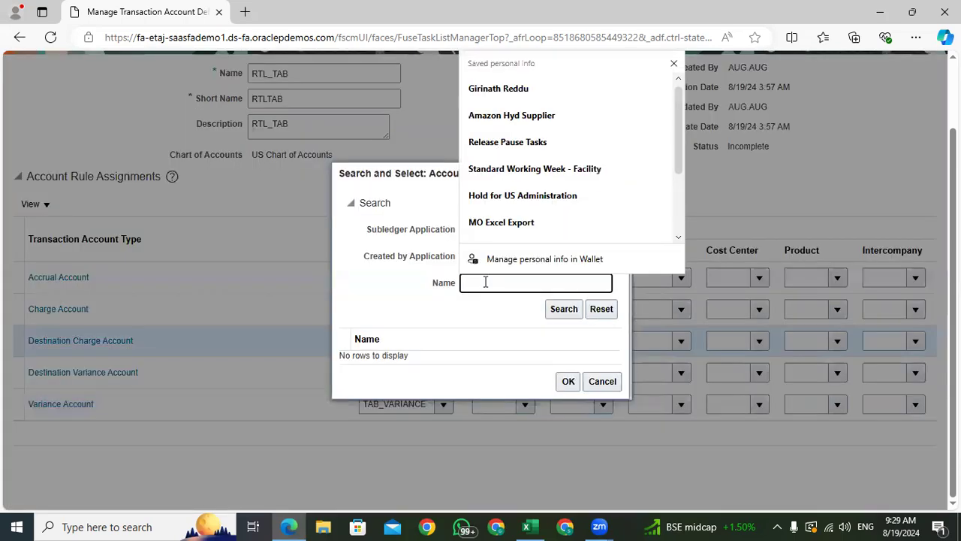
type("dES")
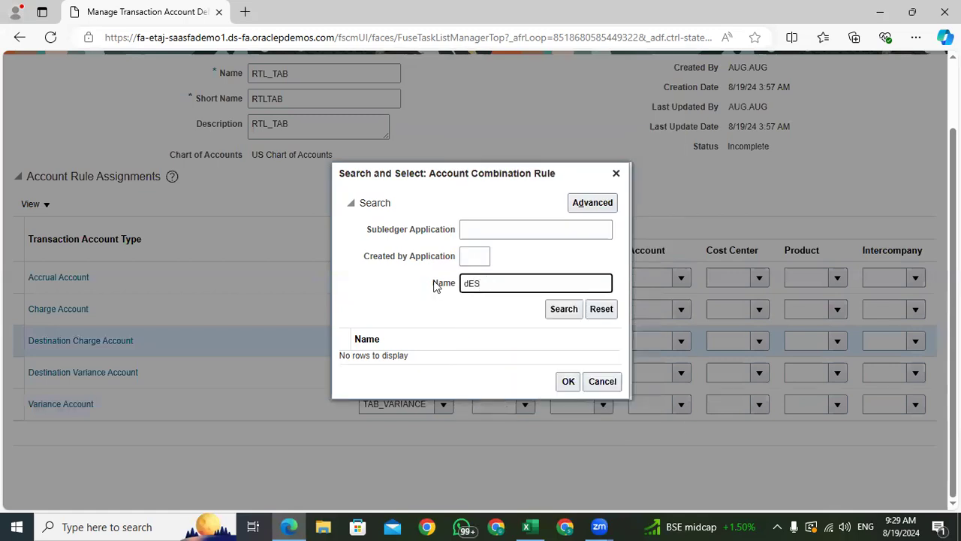
key("Return")
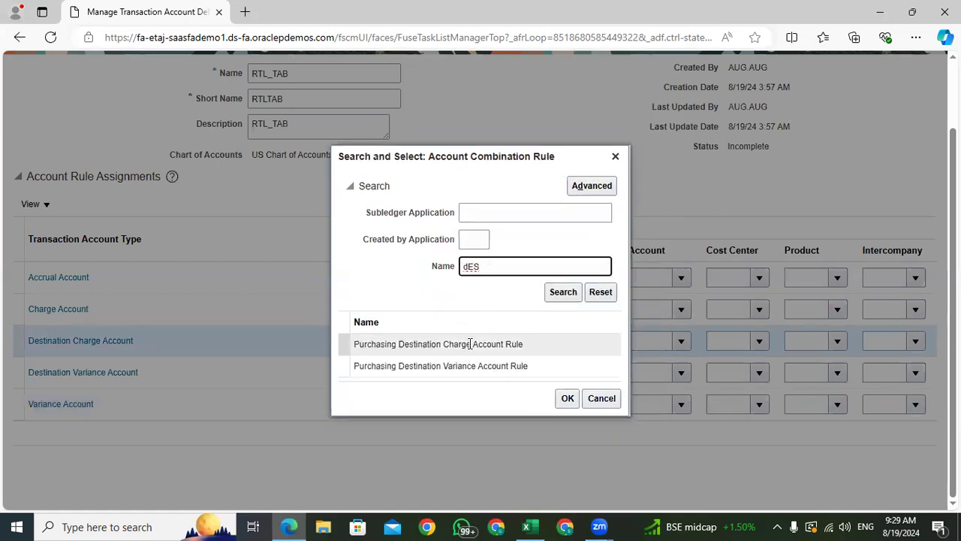
left_click(475, 372)
left_click(478, 346)
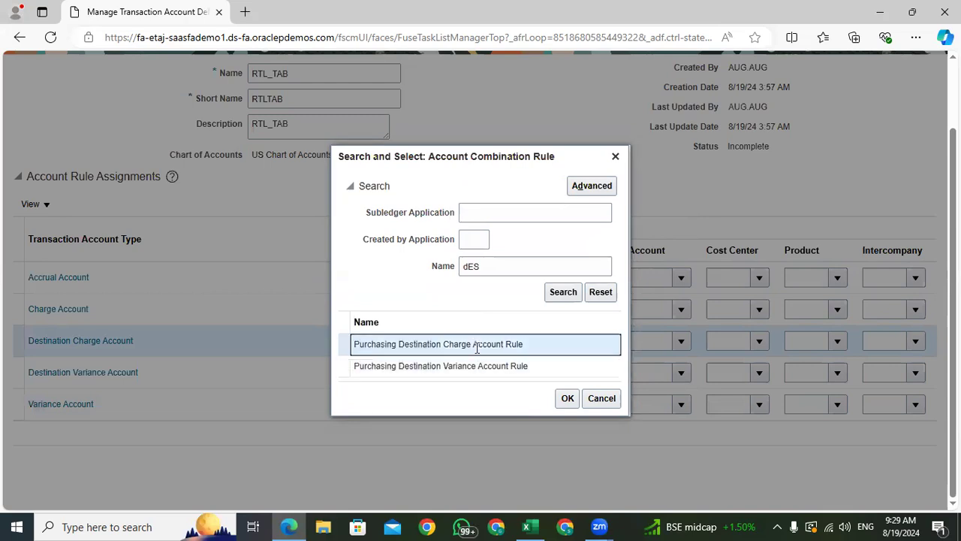
left_click(565, 398)
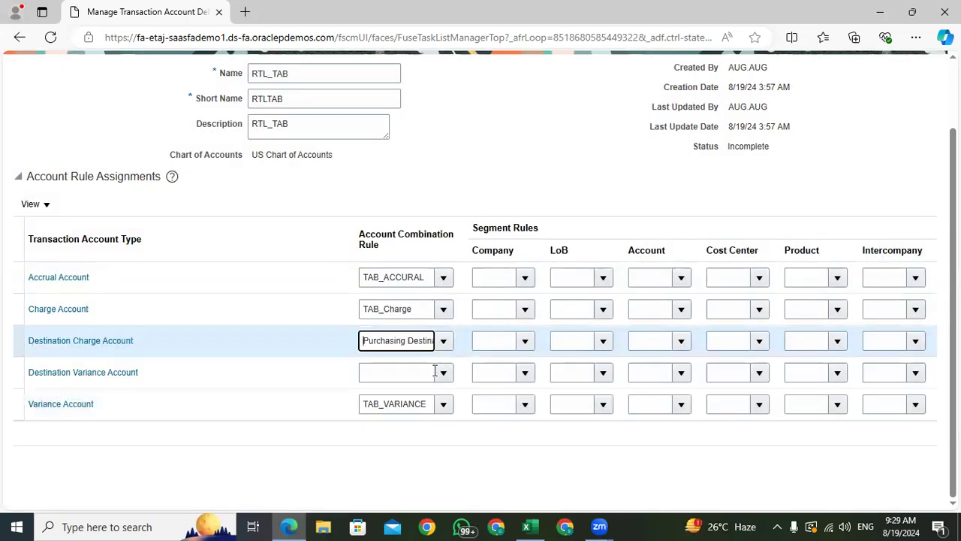
- Search the account combination rules for DES and assign Purchasing Destination Variance Account Rule to the Destination Variance Account type
left_click(438, 371)
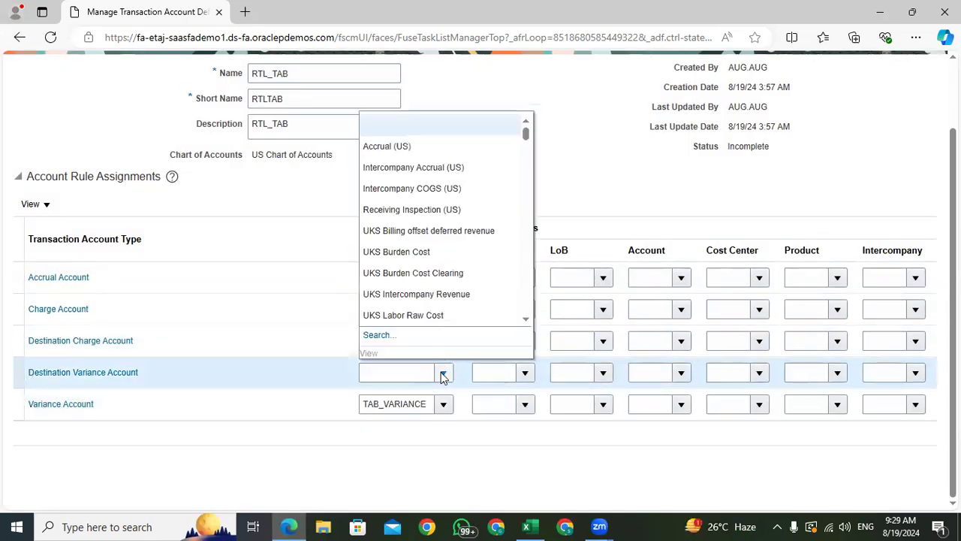
left_click(368, 336)
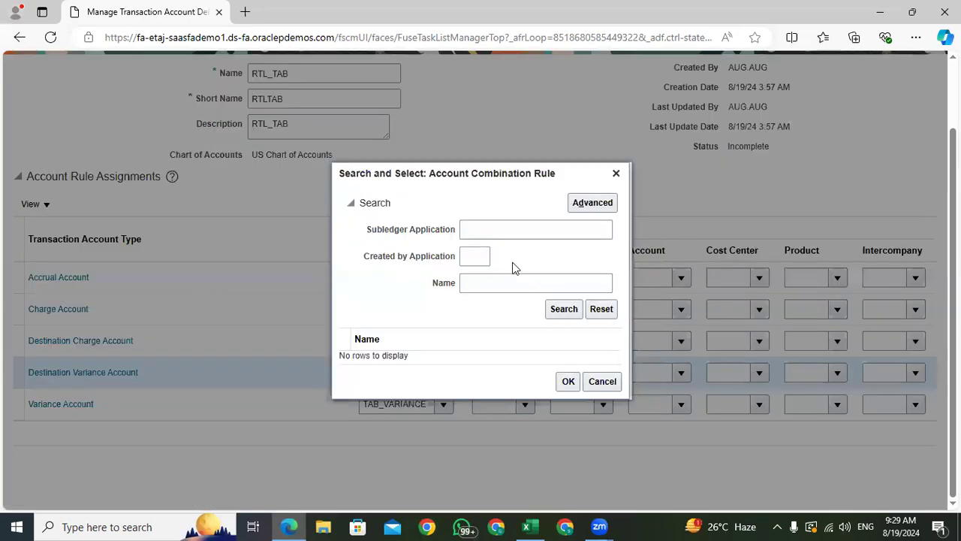
left_click(495, 287)
type("DE")
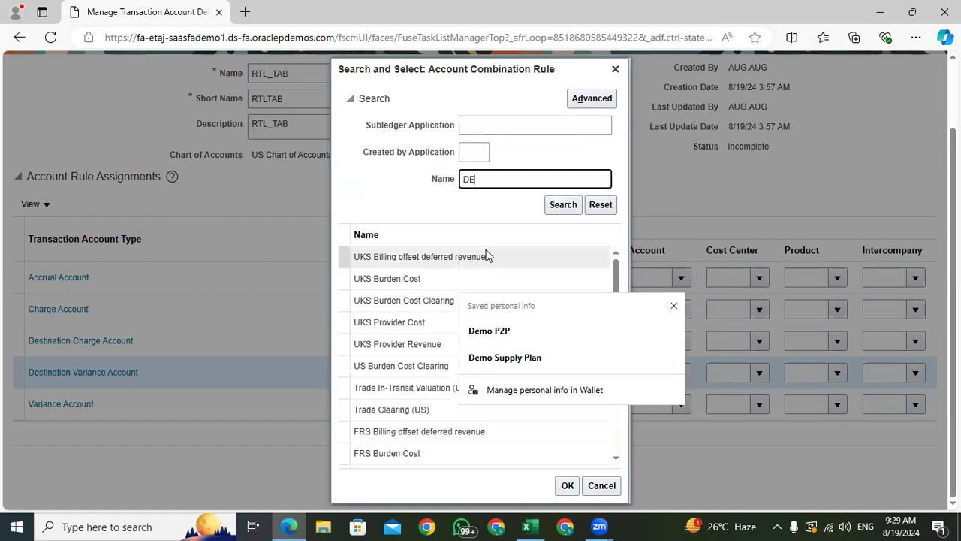
type("S")
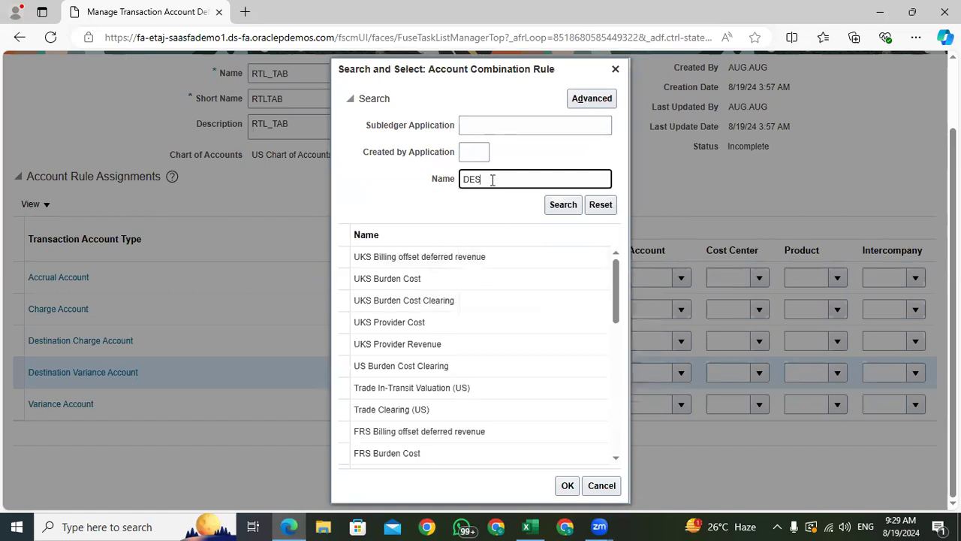
key("Return")
left_click(463, 366)
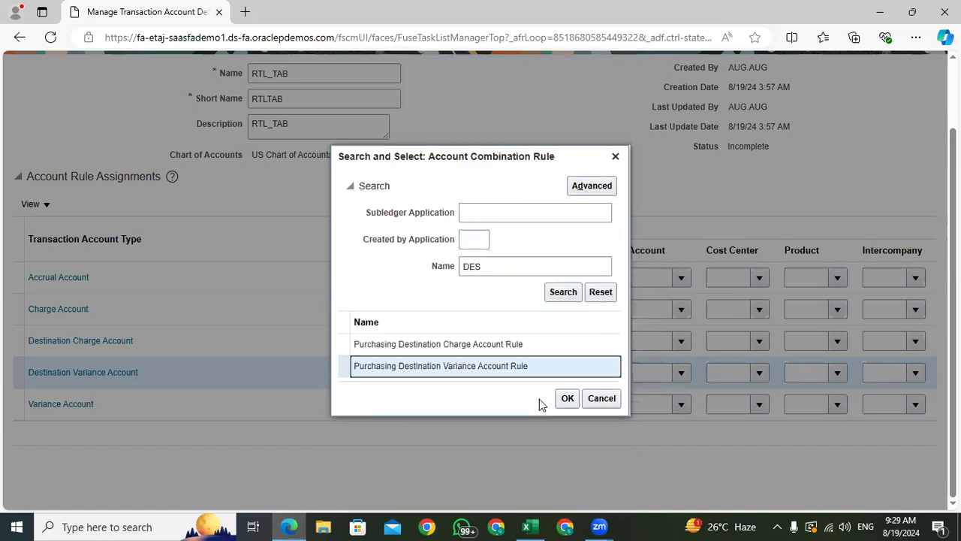
left_click(568, 398)
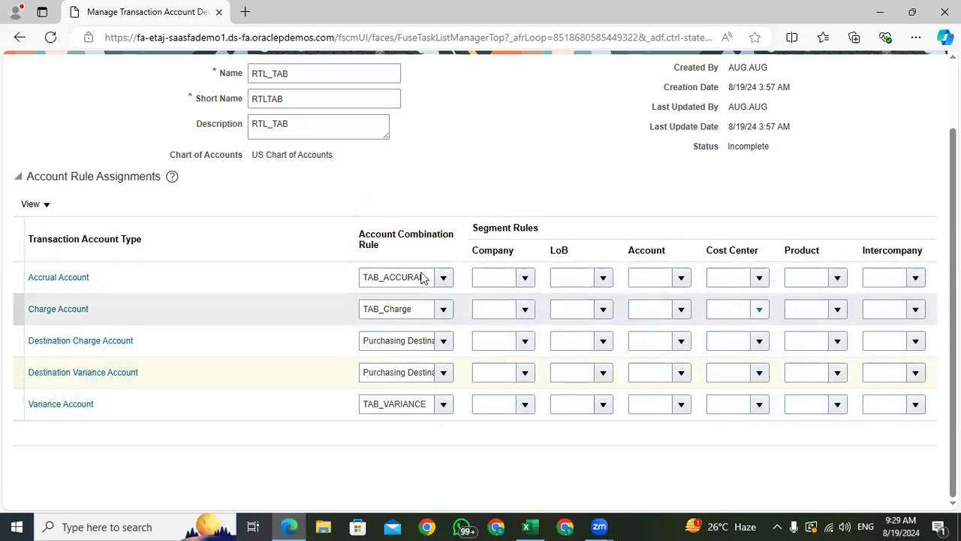
- Save the RTL_TAB transaction account definition and activate it
left_click_drag(422, 278, 353, 286)
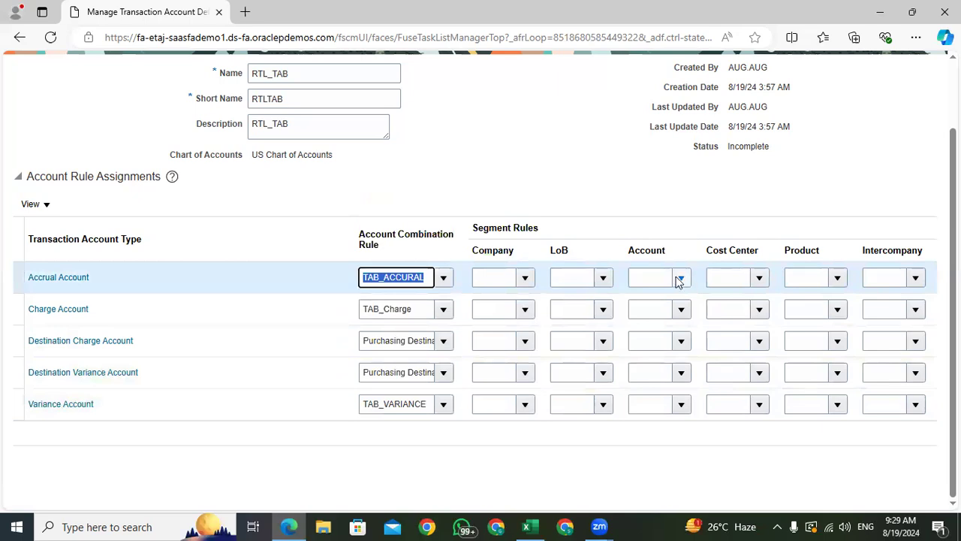
scroll(530, 193, "up", 2)
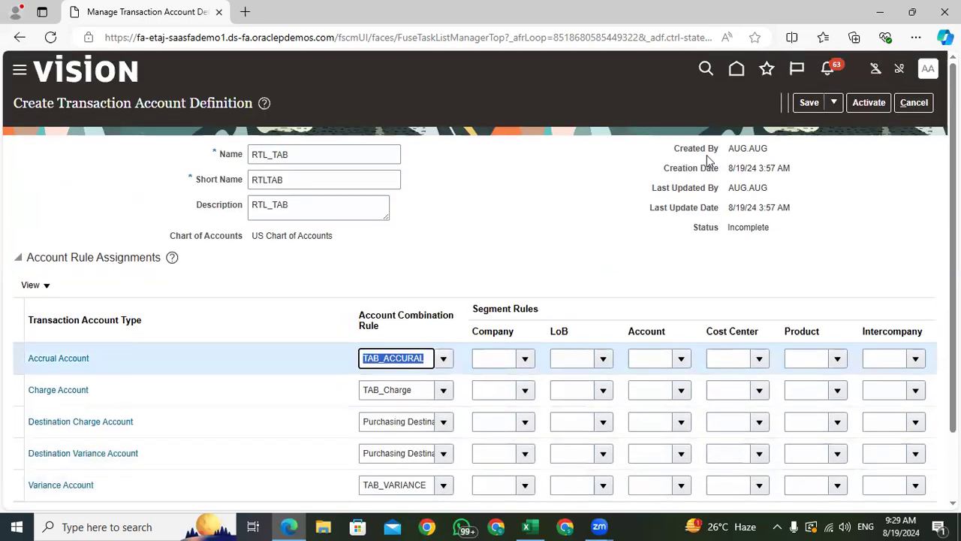
left_click(807, 104)
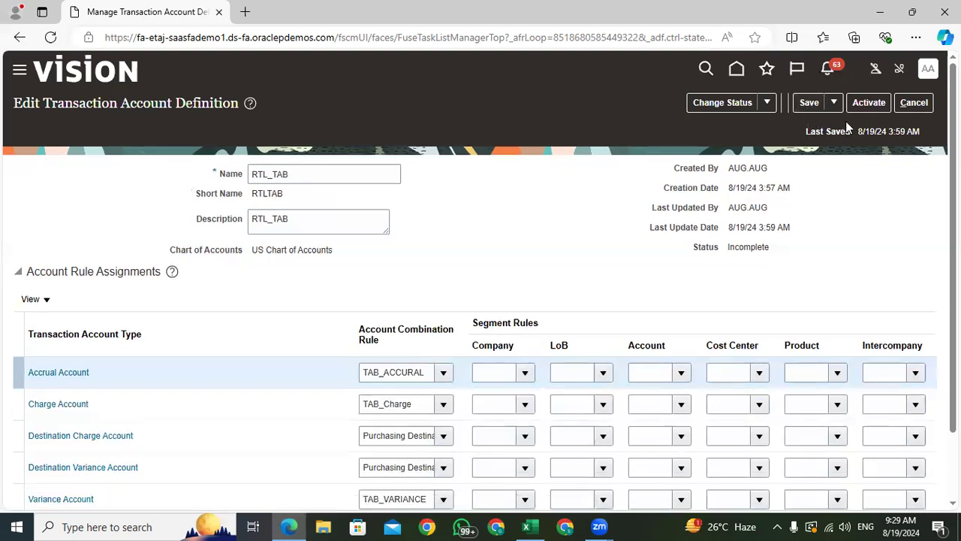
left_click(768, 103)
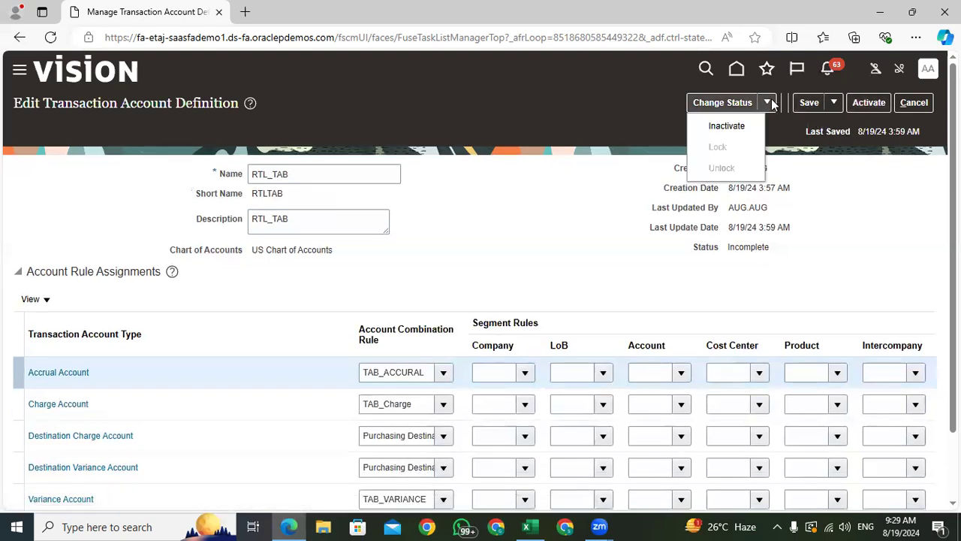
left_click(869, 105)
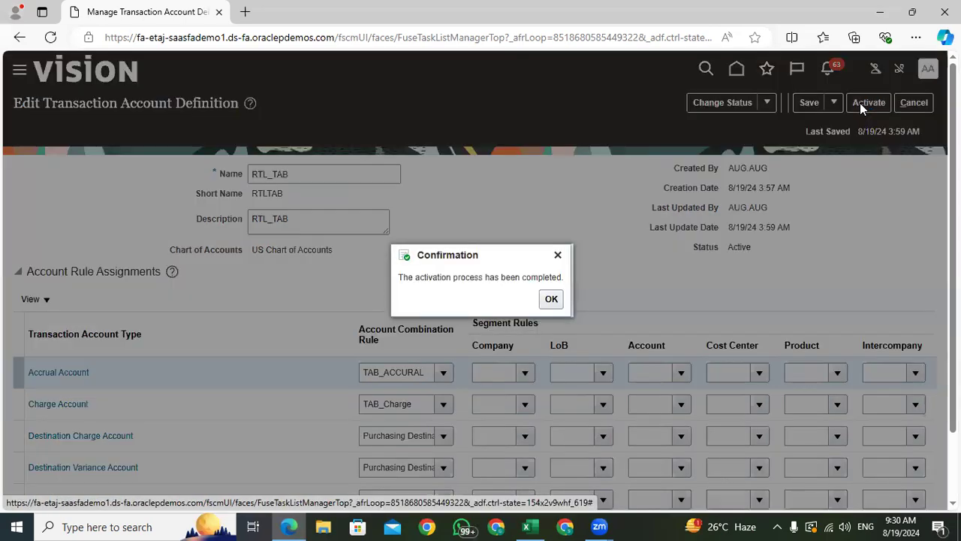
left_click(551, 300)
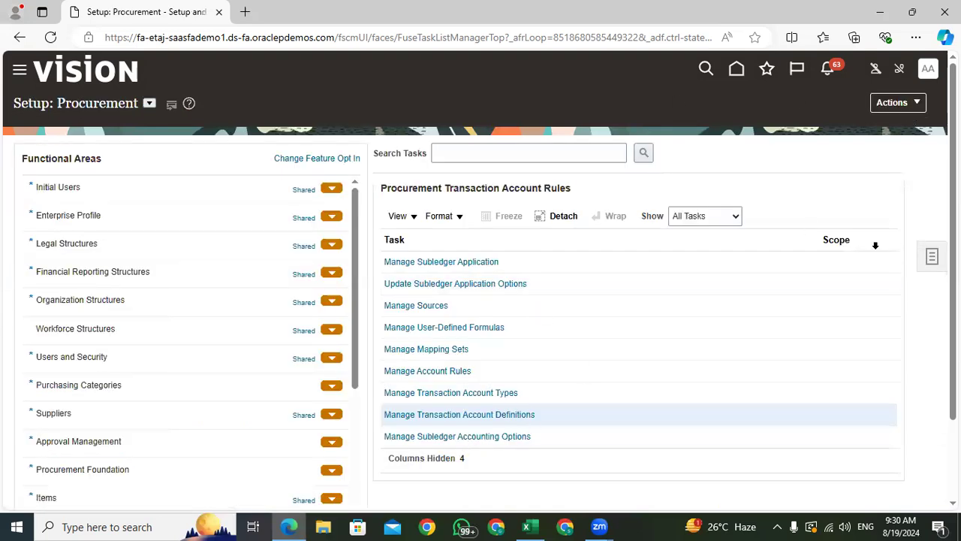
- Open the Manage Subledger Accounting Options task and search the available ledgers for names containing US
left_click_drag(953, 199, 953, 281)
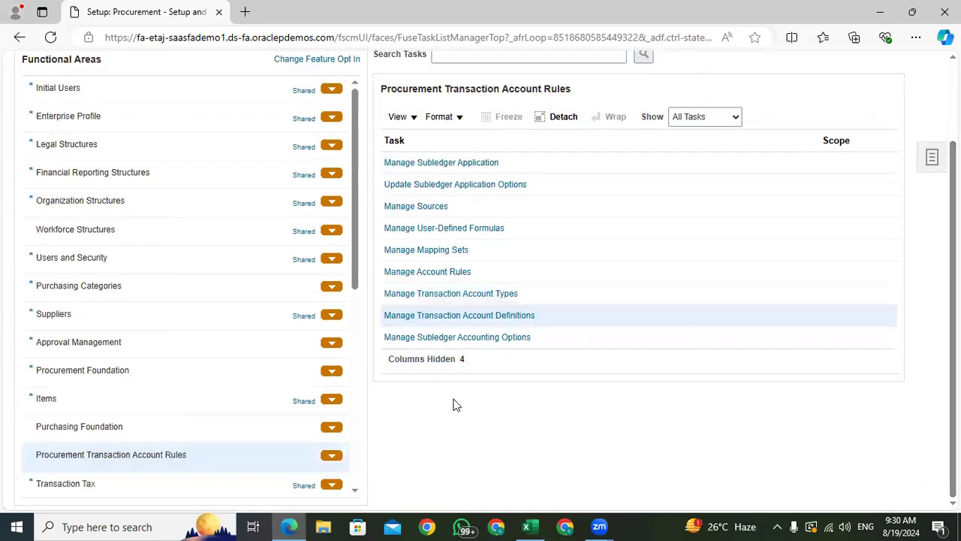
left_click(472, 337)
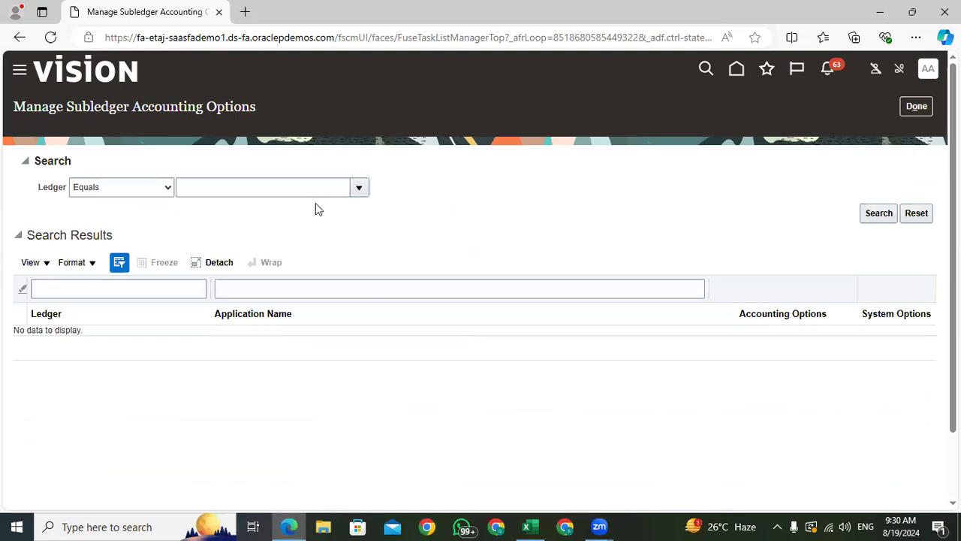
left_click(360, 189)
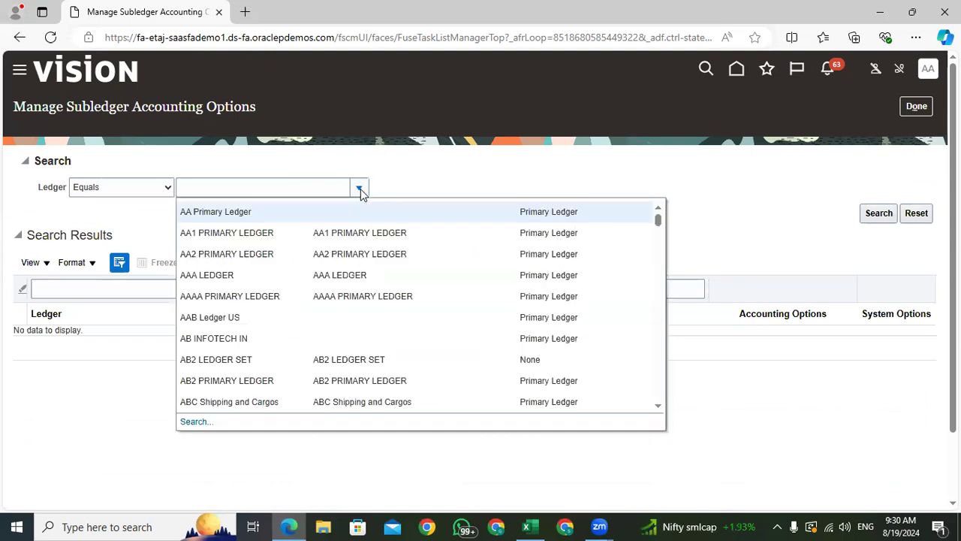
left_click(196, 422)
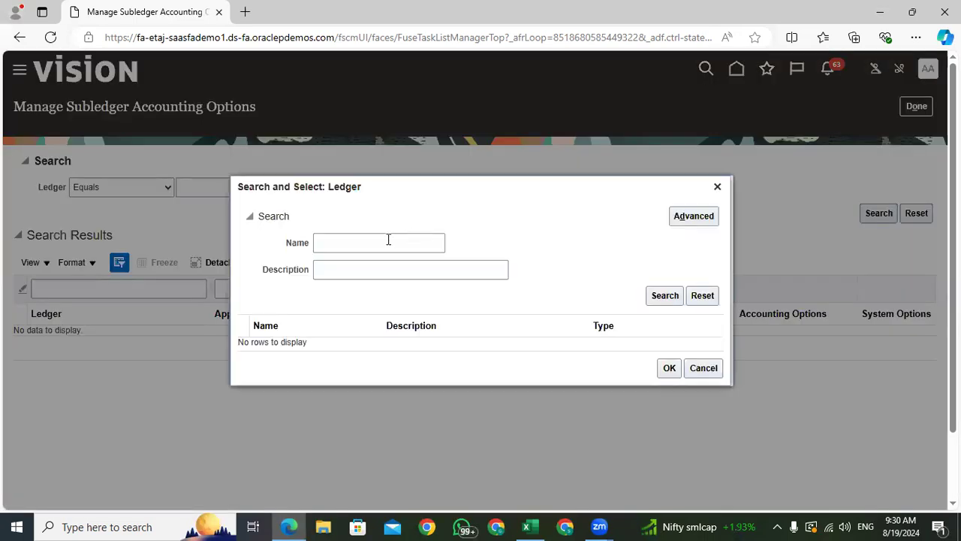
left_click(367, 244)
type("U")
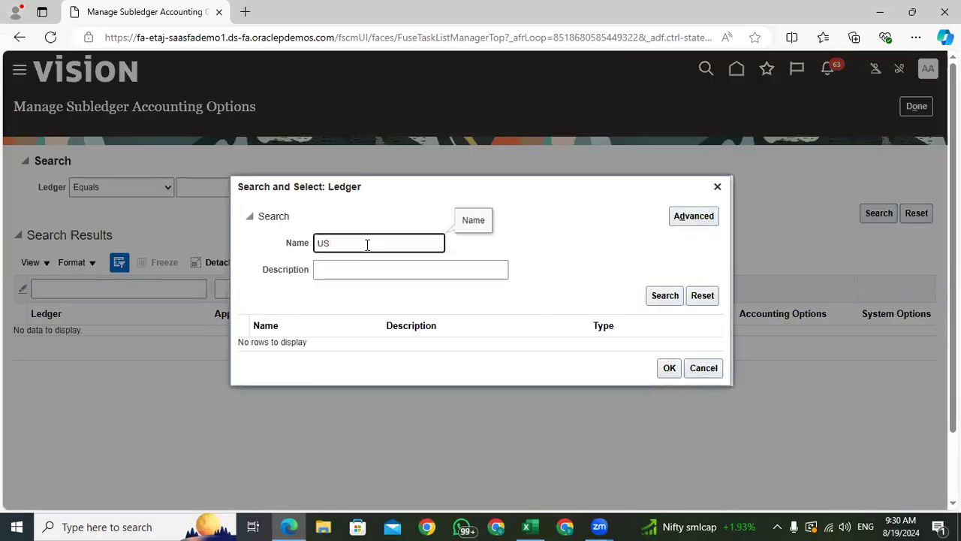
type("S")
key("Return")
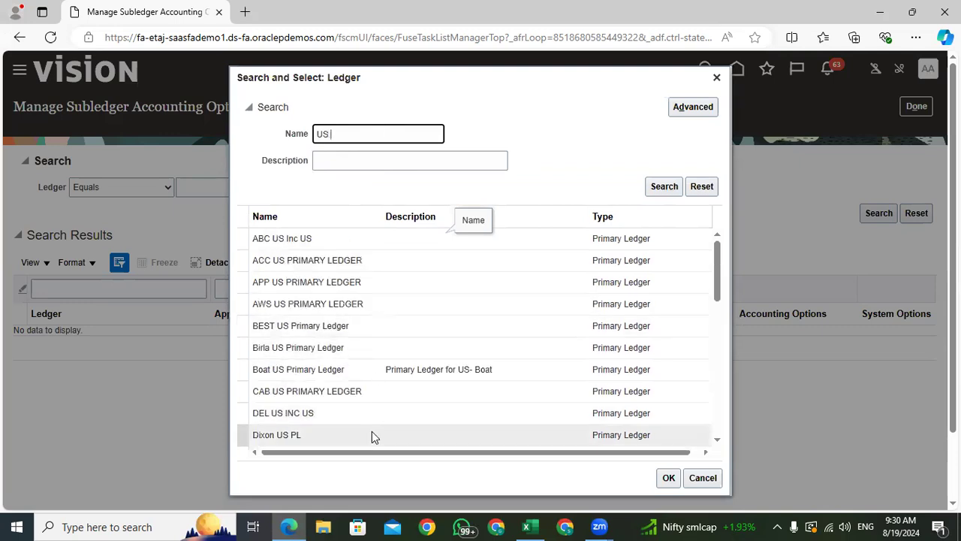
- Choose US Primary Ledger, run the search and filter its applications by PURCH
left_click_drag(718, 266, 717, 375)
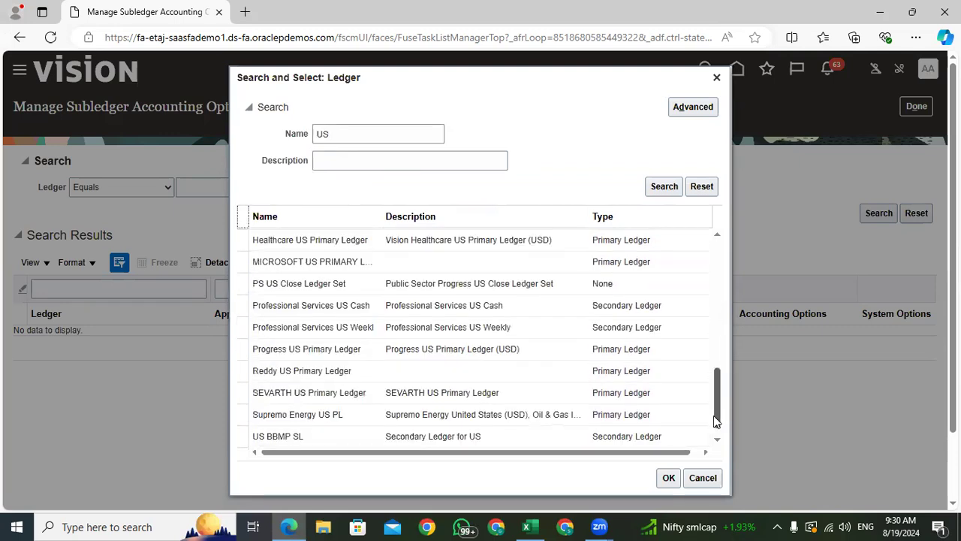
left_click(322, 351)
left_click(671, 479)
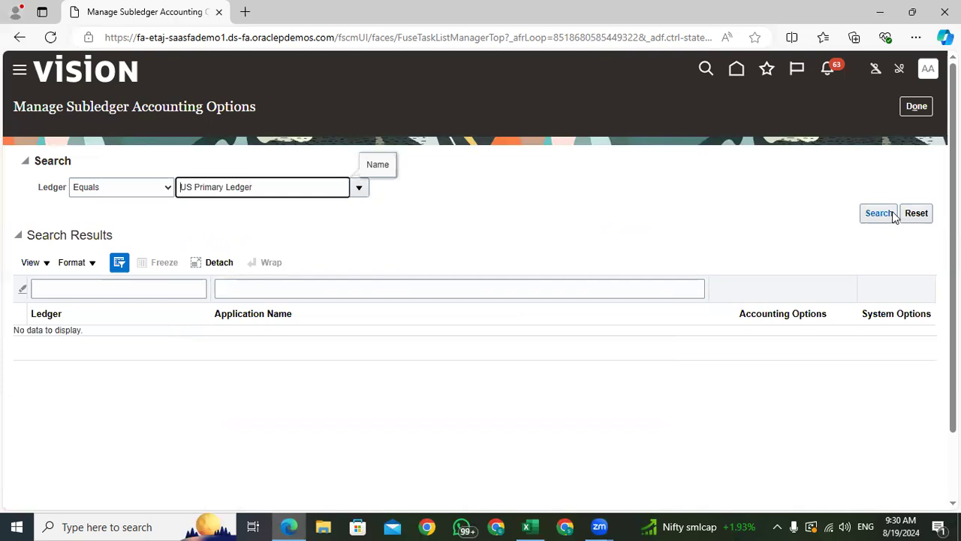
left_click(872, 215)
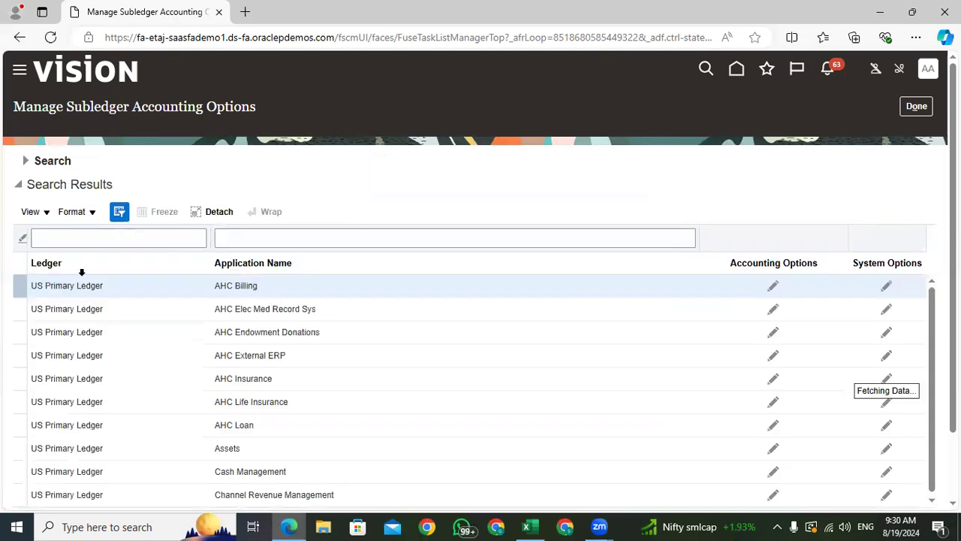
left_click(260, 237)
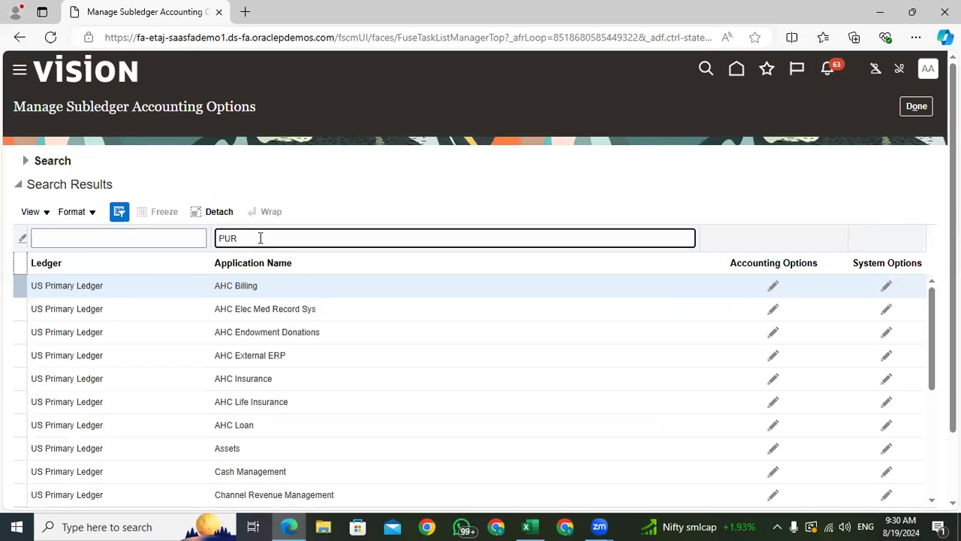
key("Return")
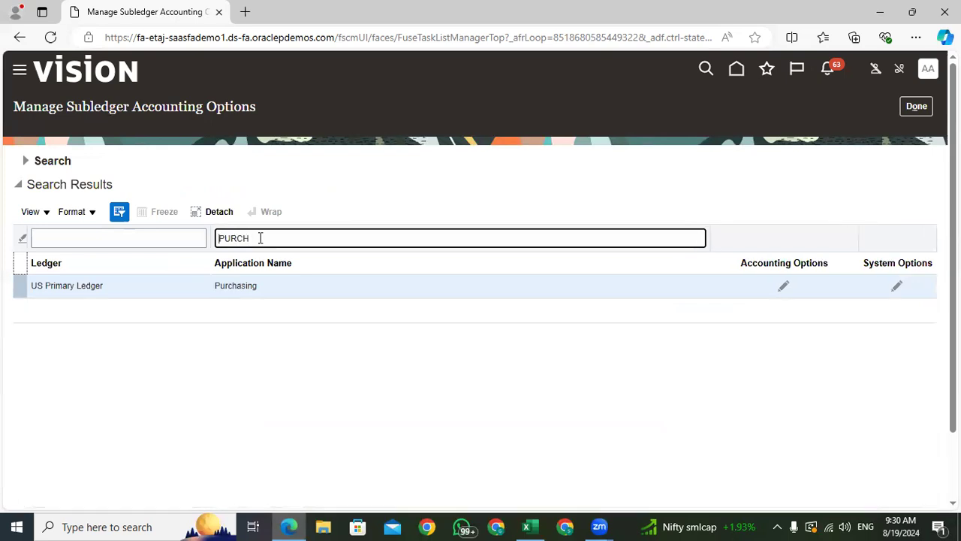
- Review the system options of the Purchasing application and leave without making changes
left_click(898, 289)
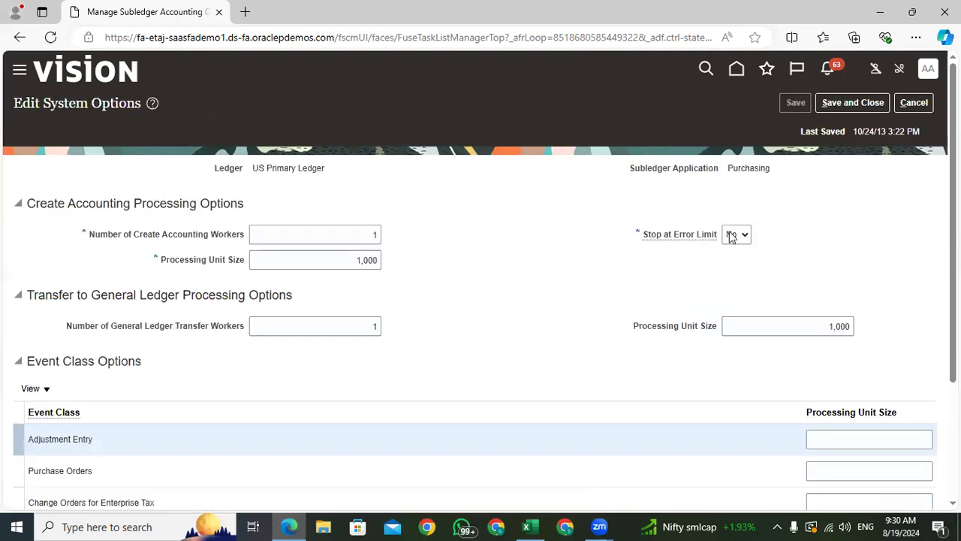
scroll(488, 304, "down", 2)
scroll(298, 274, "up", 3)
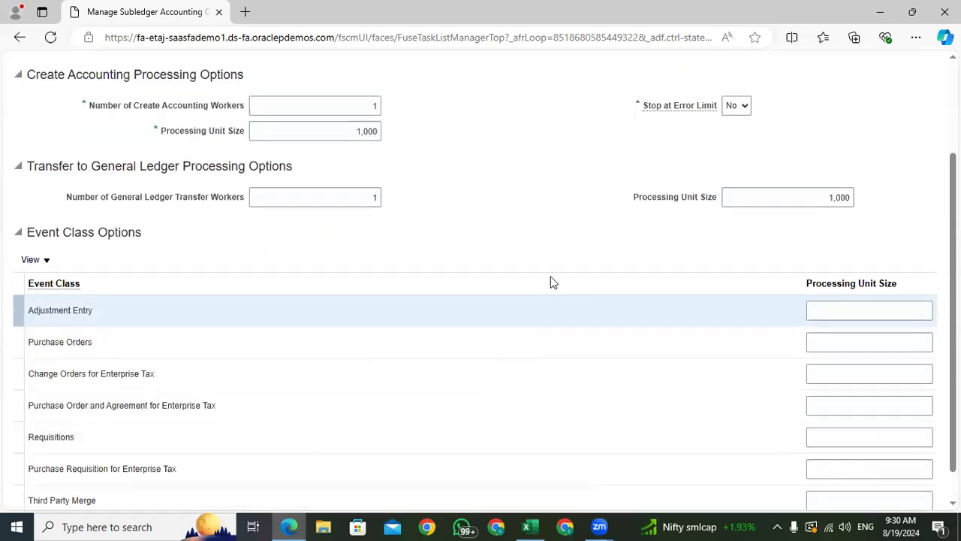
left_click(913, 104)
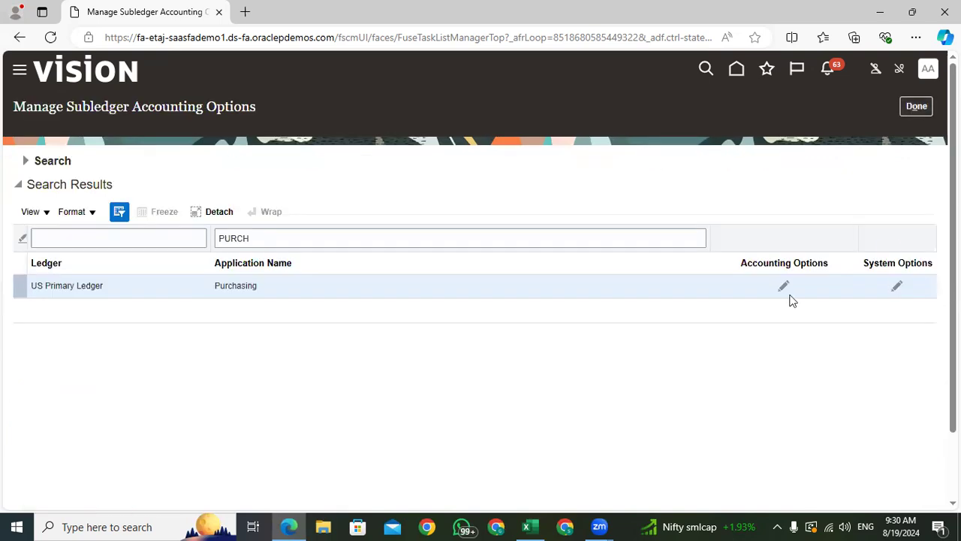
- Set the Transaction Account Definition to RTL_TAB in the accounting options of the Purchasing application
left_click(781, 284)
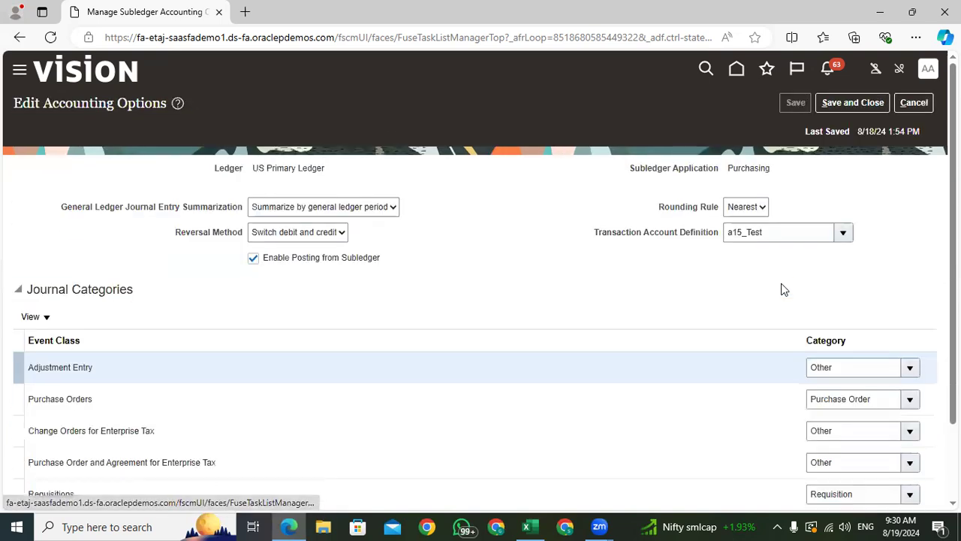
left_click(844, 234)
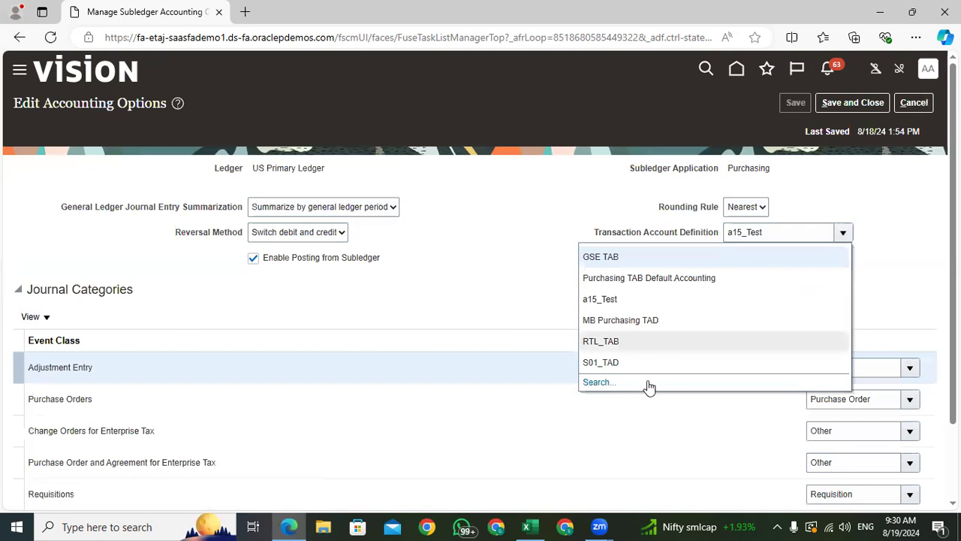
left_click(634, 342)
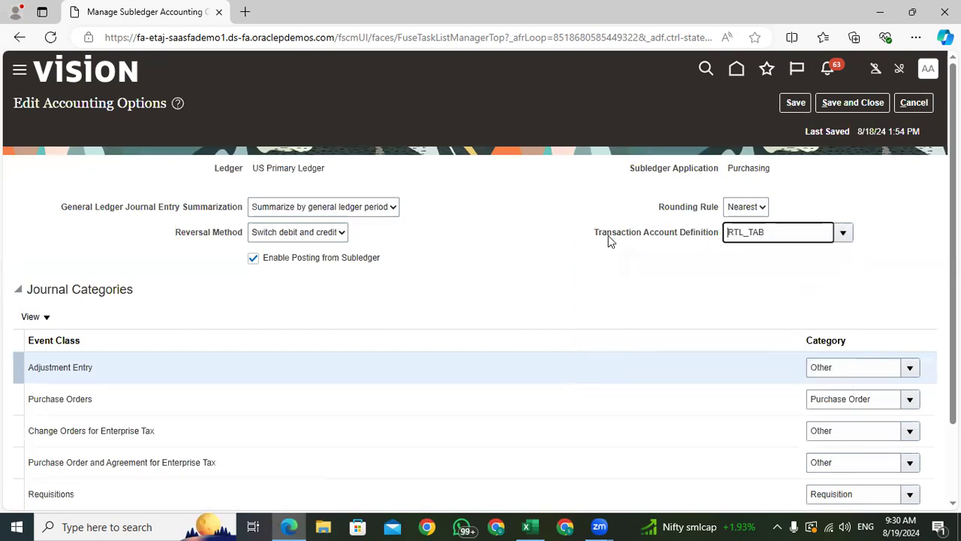
left_click_drag(584, 236, 717, 236)
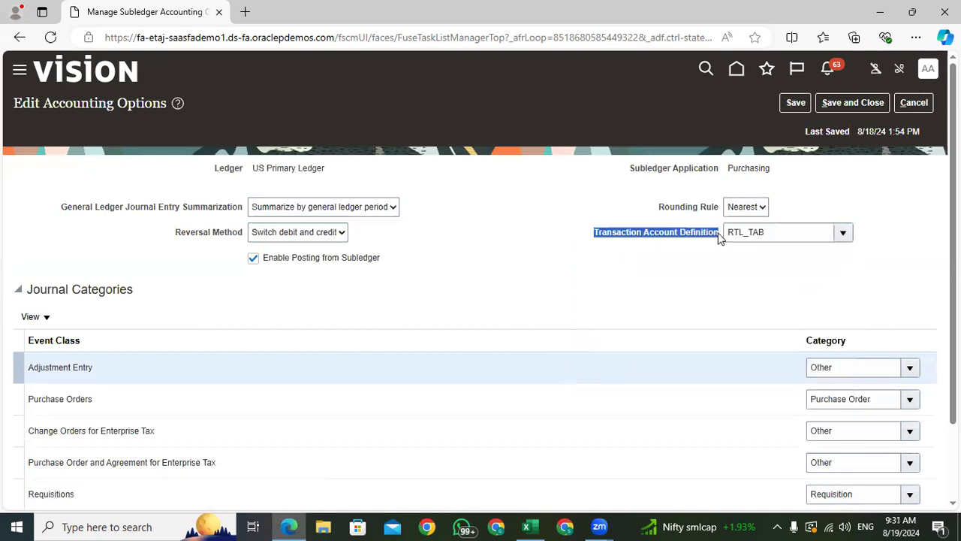
left_click(497, 283)
- Check the journal categories, save and close the Purchasing accounting options, and return to the Procurement setup page
scroll(132, 347, "down", 2)
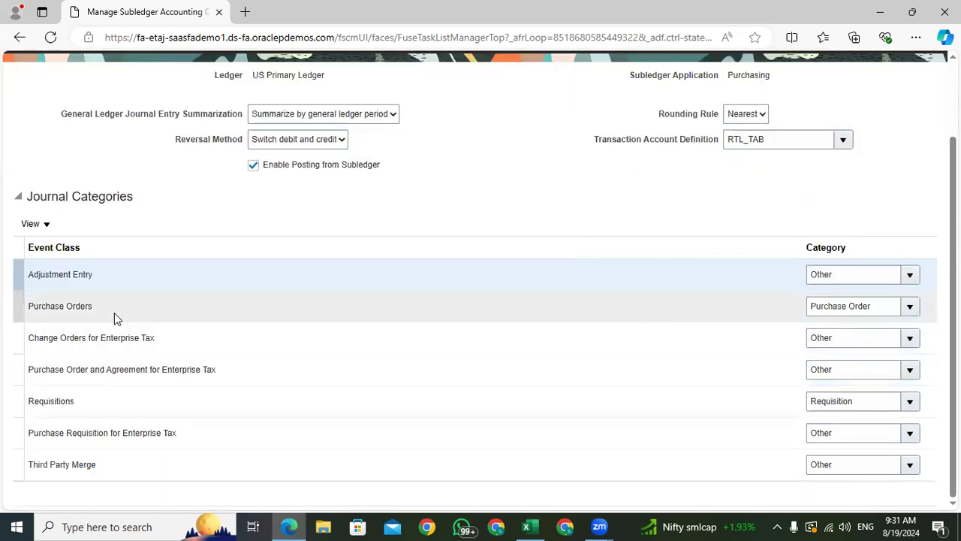
scroll(848, 374, "up", 2)
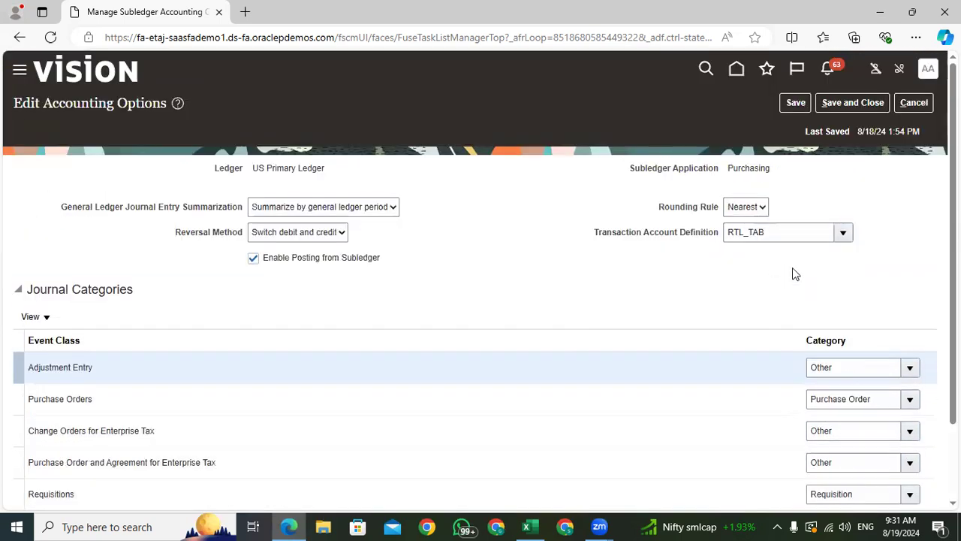
left_click_drag(771, 233, 616, 246)
left_click(596, 318)
left_click_drag(774, 234, 655, 234)
left_click(624, 285)
left_click(838, 103)
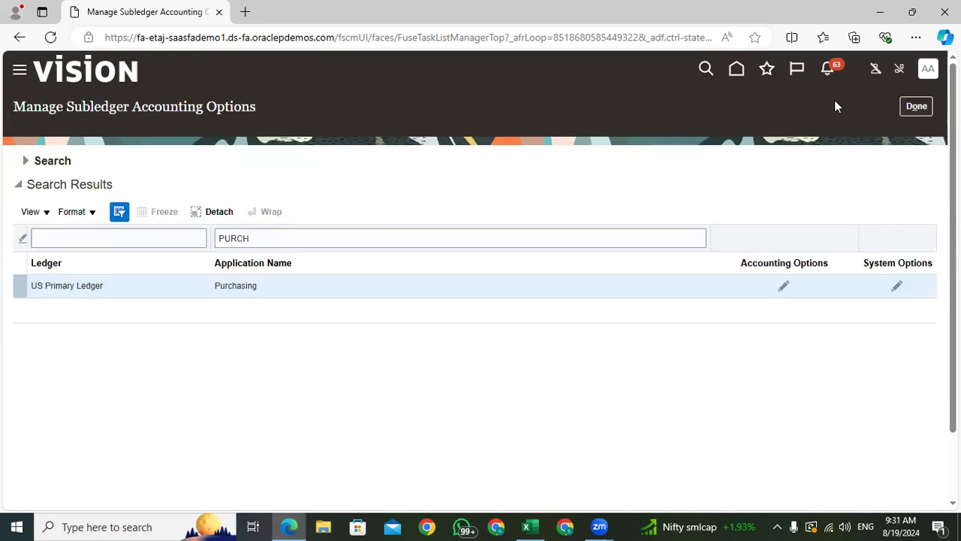
left_click(915, 109)
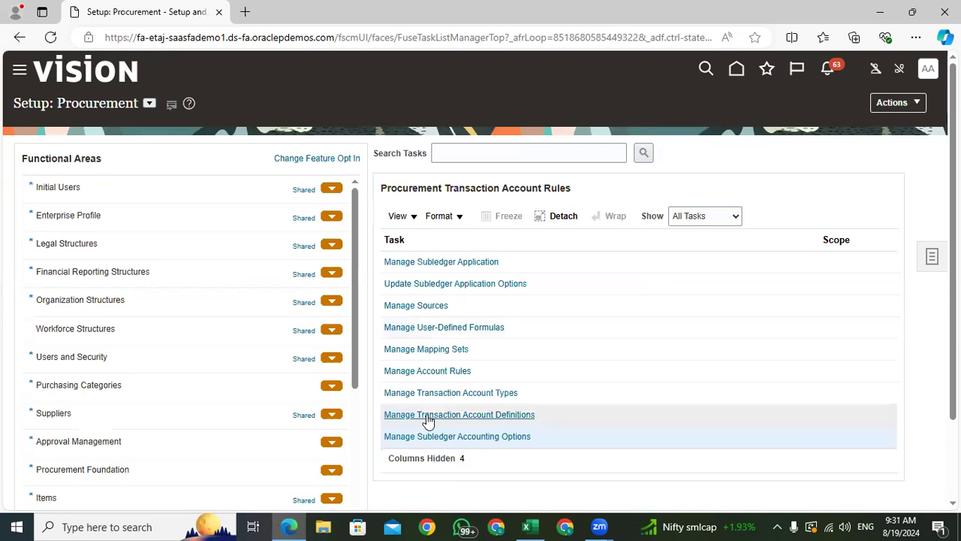
- Return to the home page, sign out and sign back in with the prefilled credentials
scroll(344, 425, "down", 5)
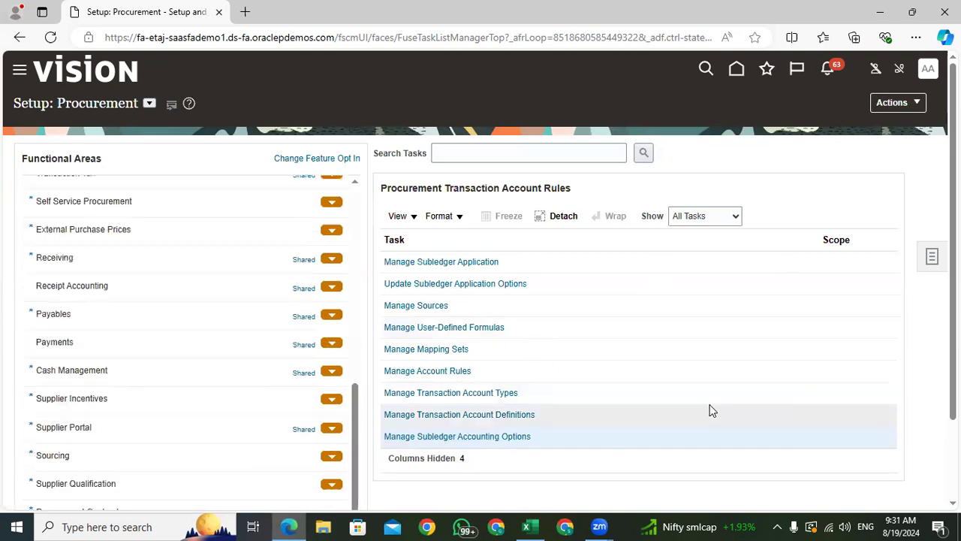
left_click(736, 70)
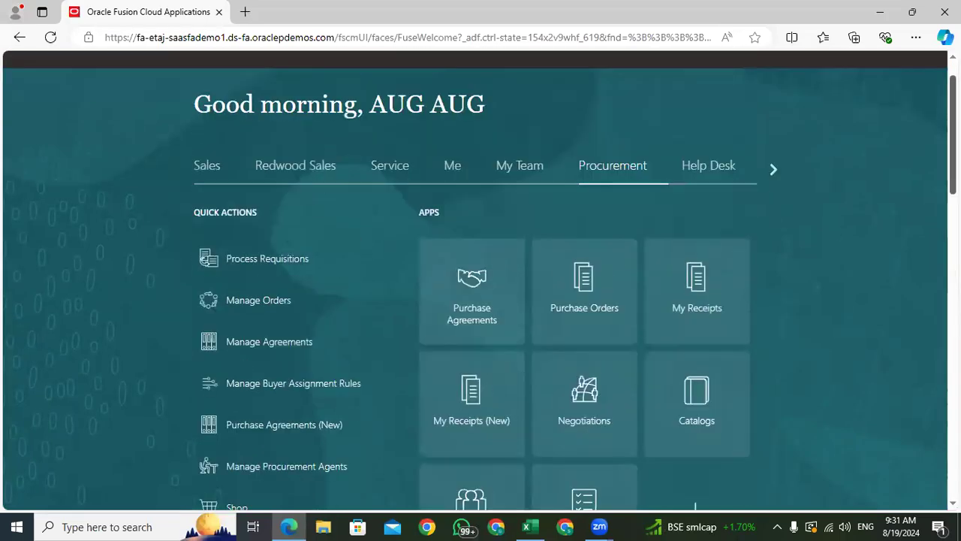
left_click(928, 83)
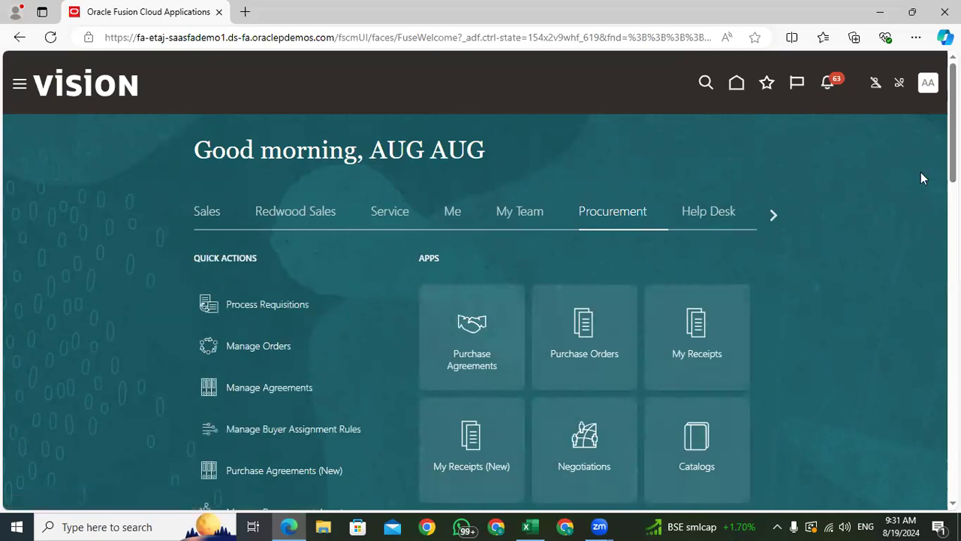
left_click(906, 119)
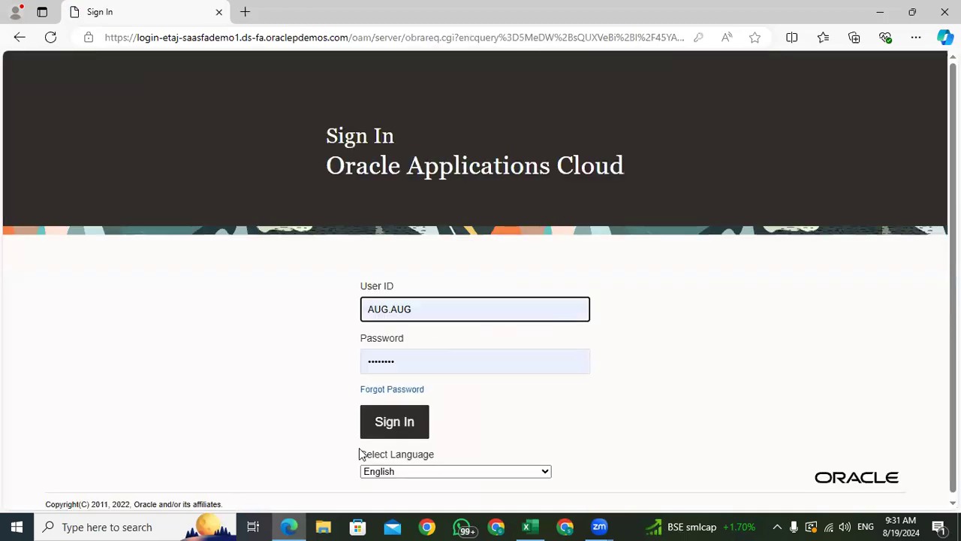
left_click(394, 425)
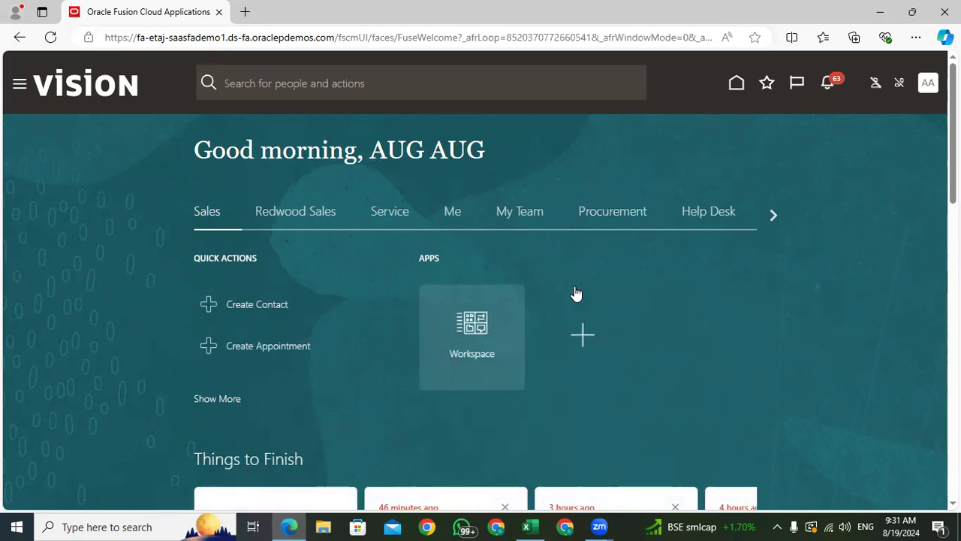
- Open the Shop page for requisitions from the Procurement quick actions
left_click(613, 221)
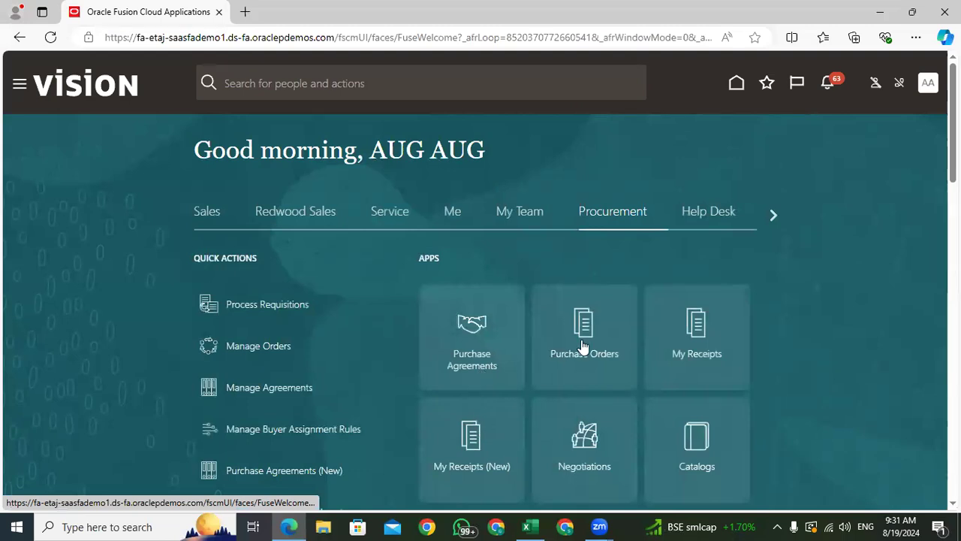
scroll(416, 328, "down", 5)
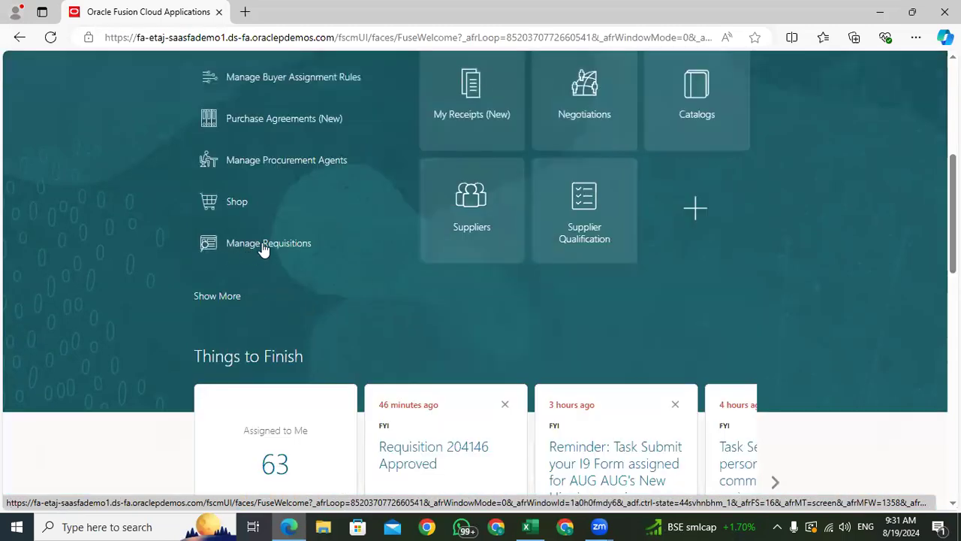
left_click(237, 203)
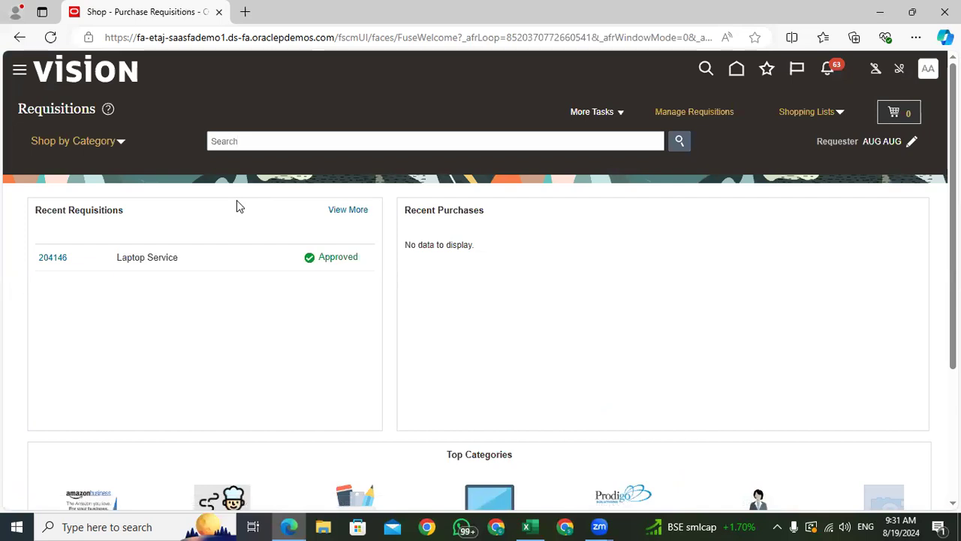
- Review the requisition preferences for shipping, delivery and charge accounts, then close them
left_click(623, 112)
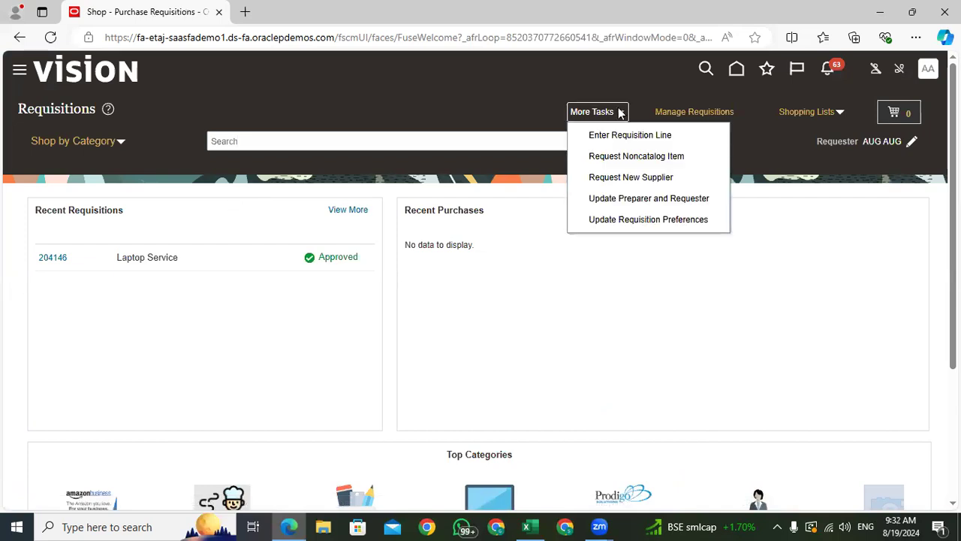
left_click(643, 219)
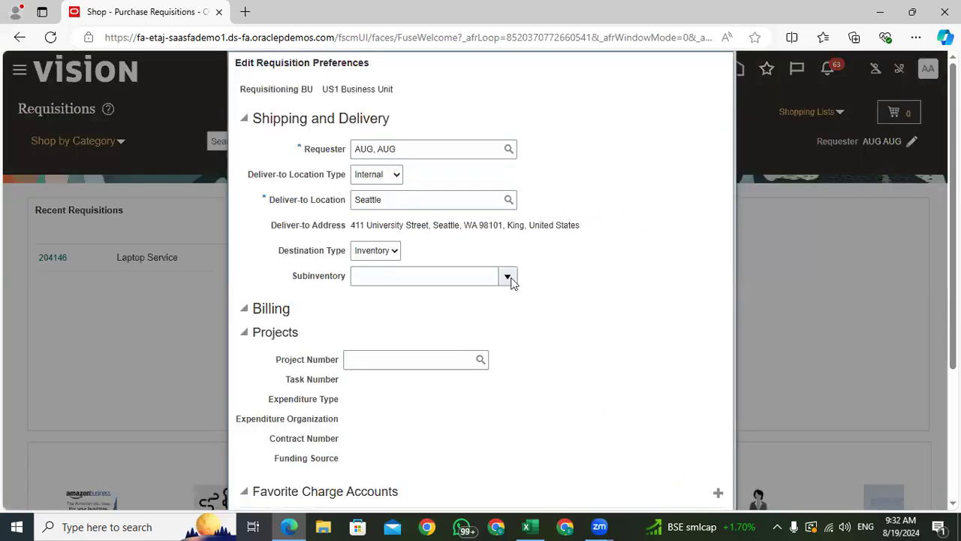
scroll(462, 301, "down", 3)
left_click(645, 369)
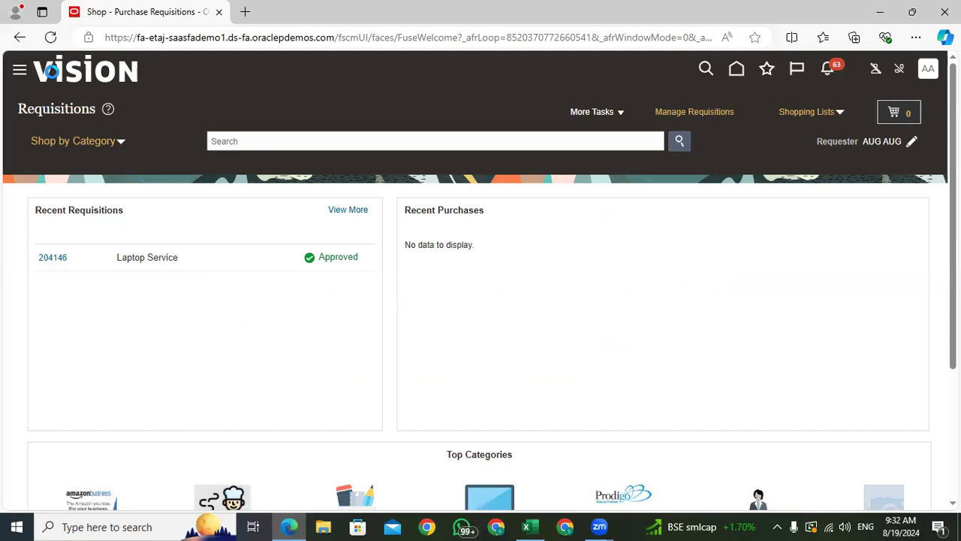
- Start a new requisition line and open the segment details of its charge account in the billing section
left_click(622, 112)
left_click(616, 134)
scroll(491, 326, "down", 5)
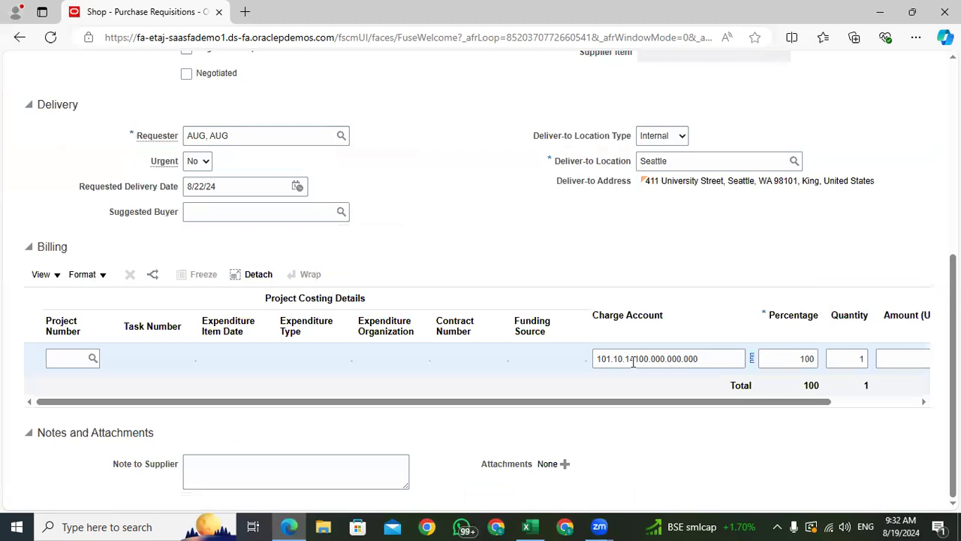
left_click(751, 356)
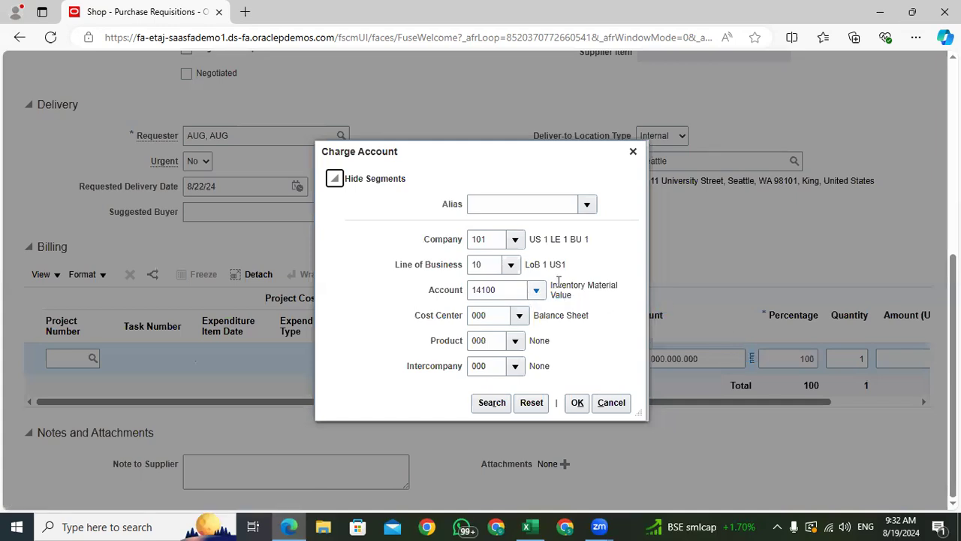
- Examine the charge account's line of business, account and cost center segments, close the details and check the full account combination
left_click_drag(572, 264, 522, 267)
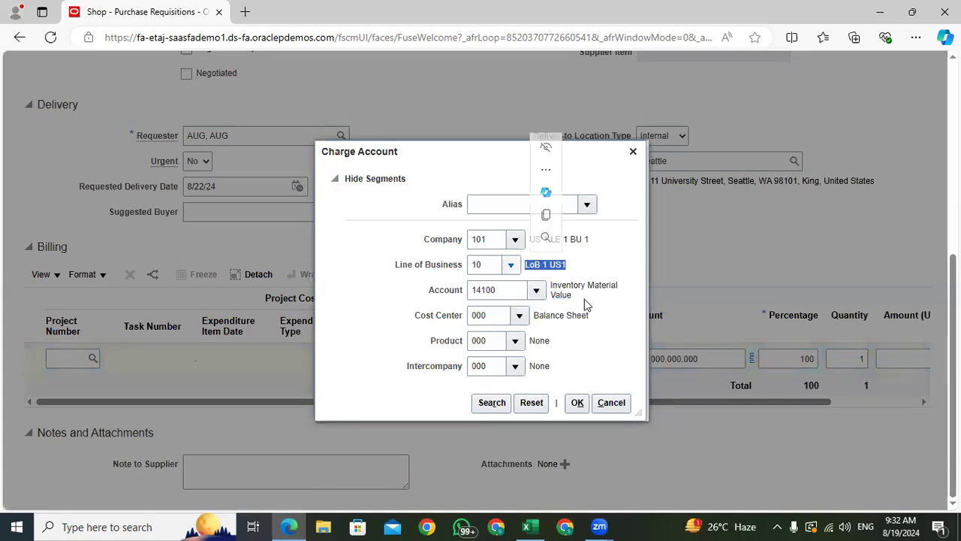
left_click_drag(573, 299, 555, 288)
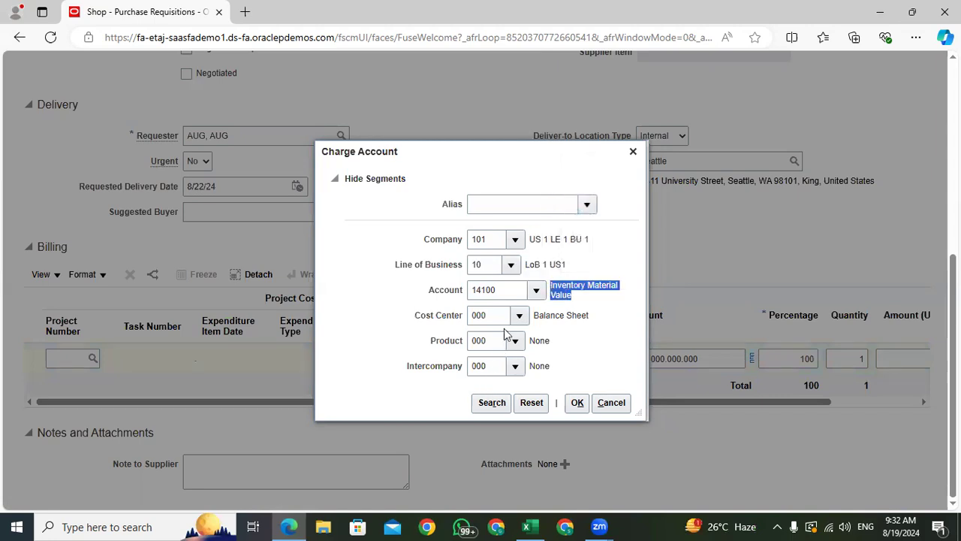
left_click(482, 315)
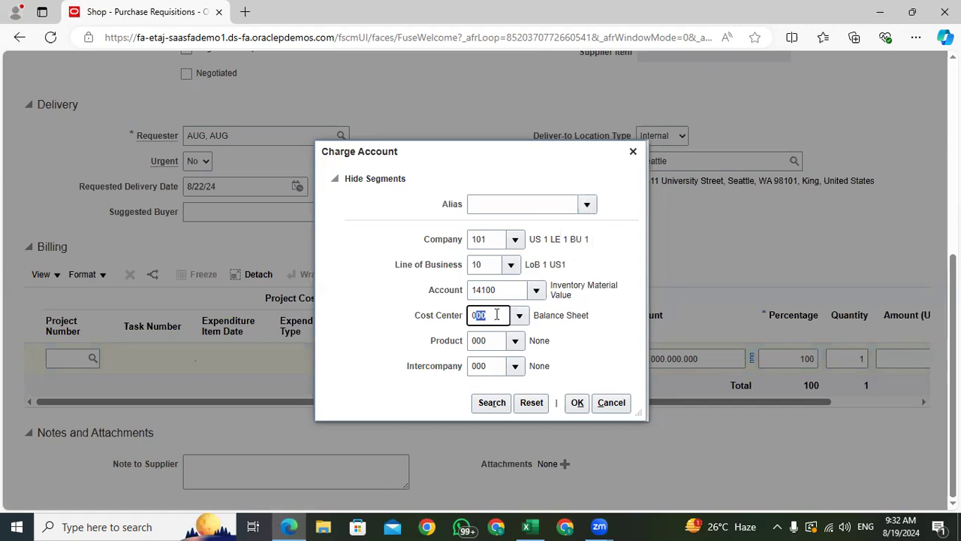
scroll(592, 327, "up", 5)
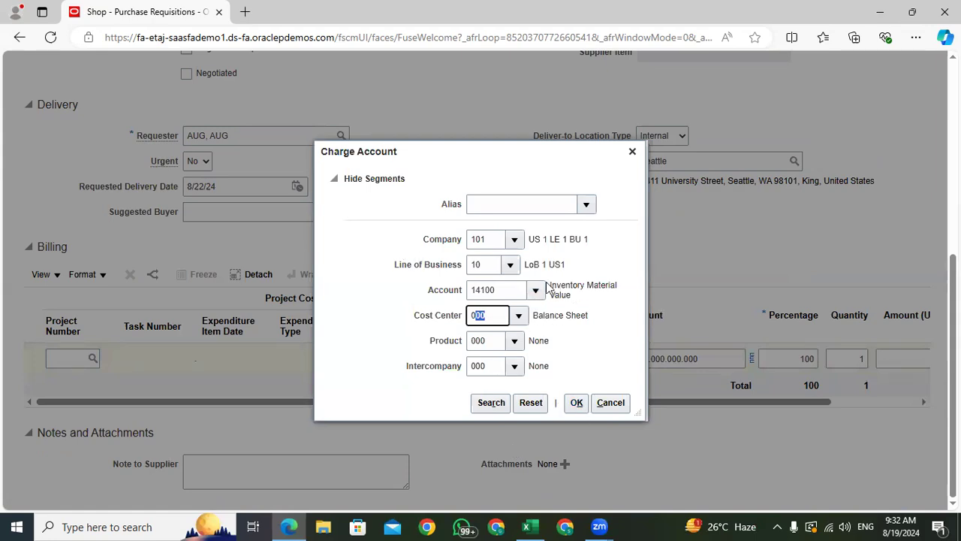
left_click_drag(548, 288, 572, 297)
scroll(323, 300, "up", 5)
scroll(323, 300, "down", 5)
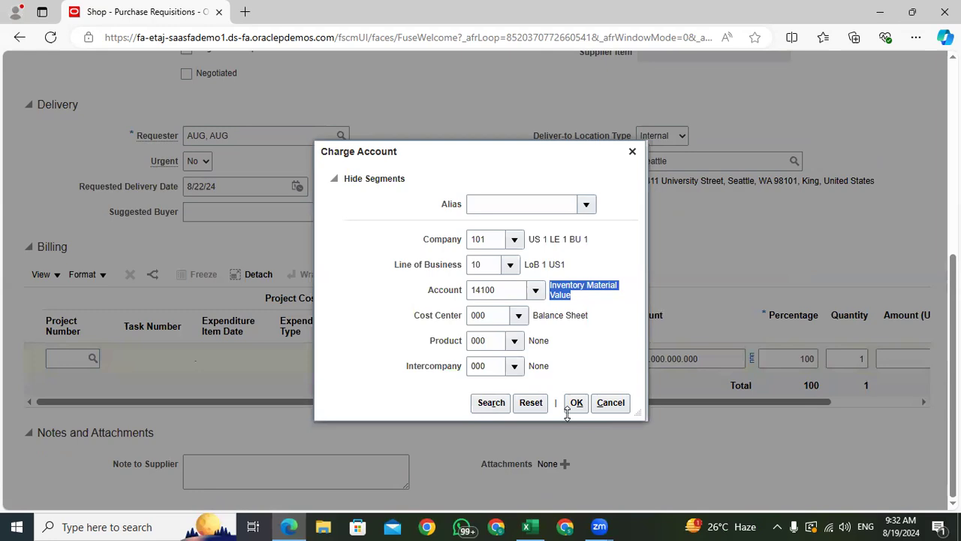
left_click(631, 151)
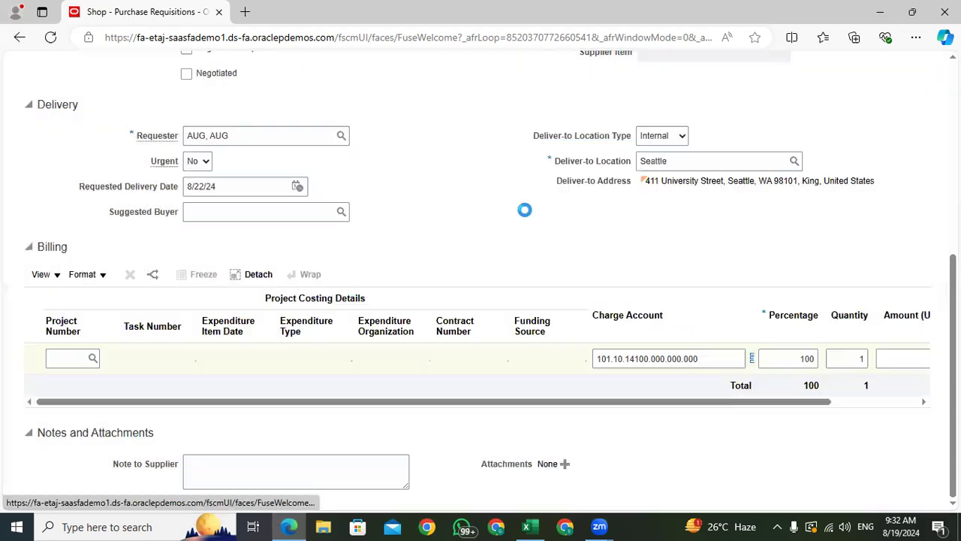
left_click_drag(714, 358, 552, 352)
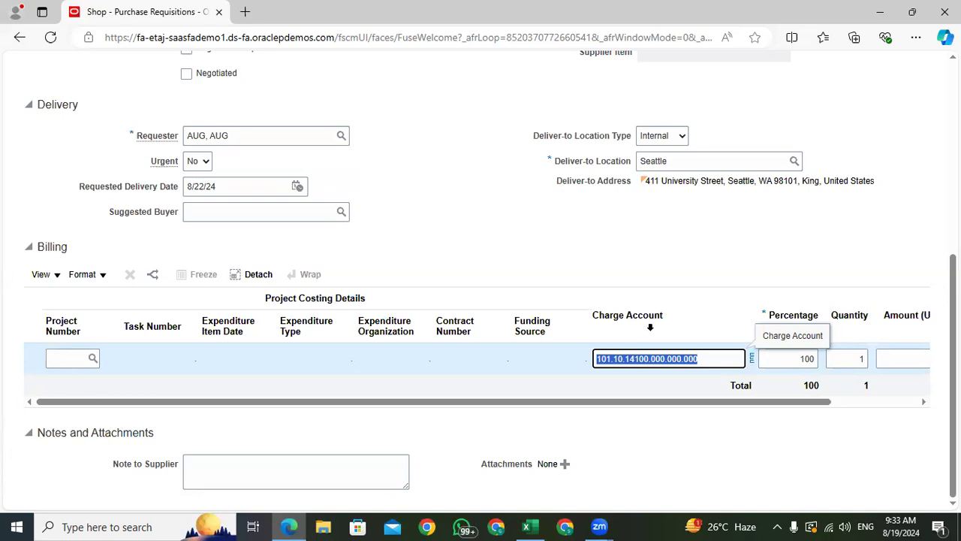
scroll(82, 240, "up", 5)
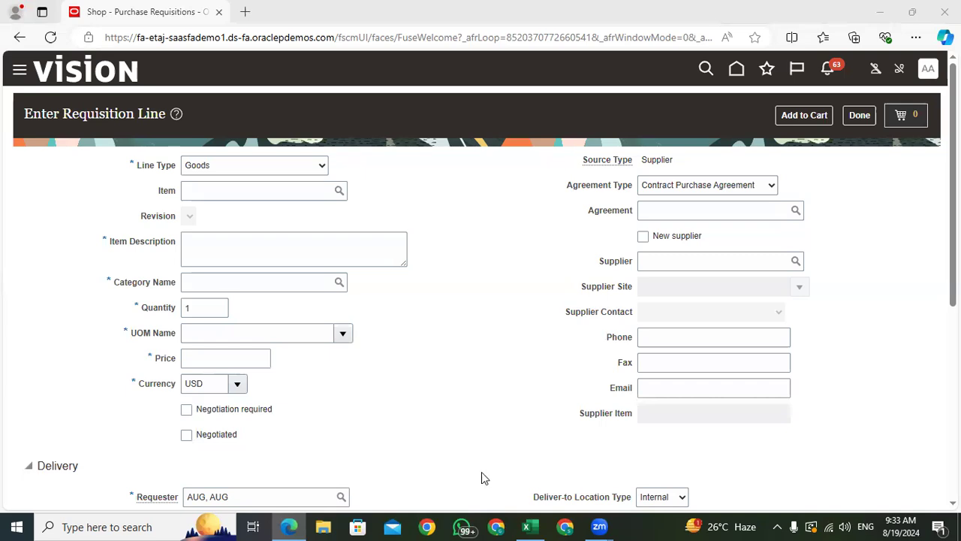
- Switch to the RTL MAY BATCH workbook in Excel and enter "Account Combination" in C913 and "Account Mappings" in C914
left_click(530, 527)
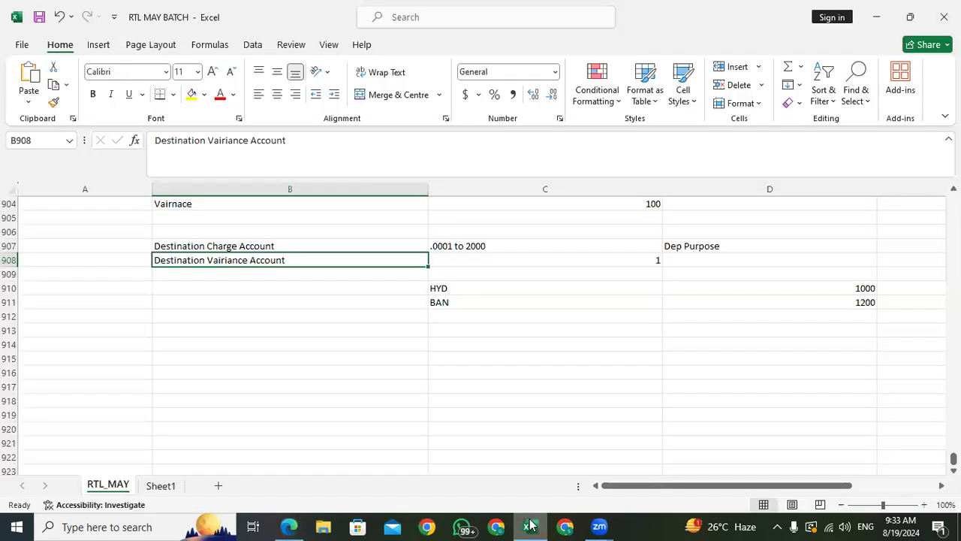
left_click(226, 343)
left_click(242, 330)
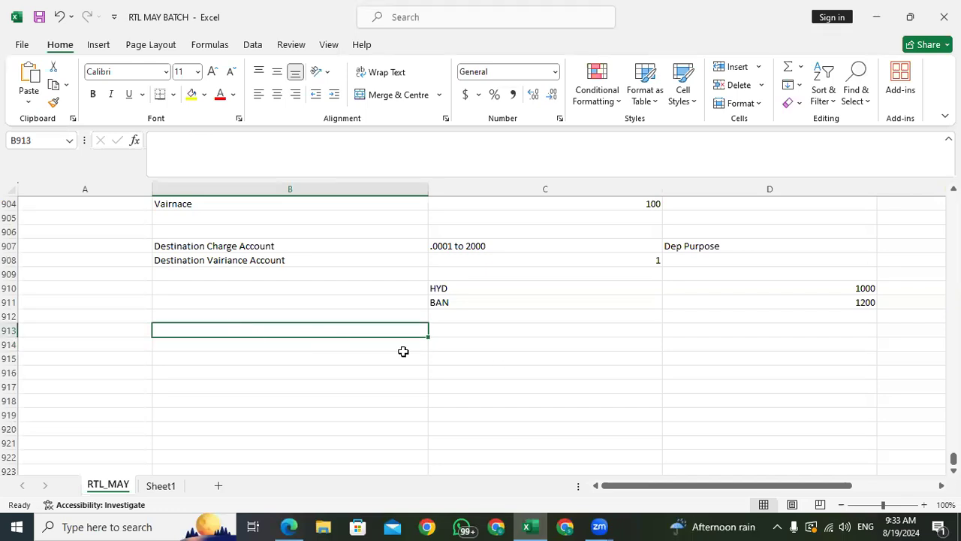
left_click(475, 333)
type("Ac")
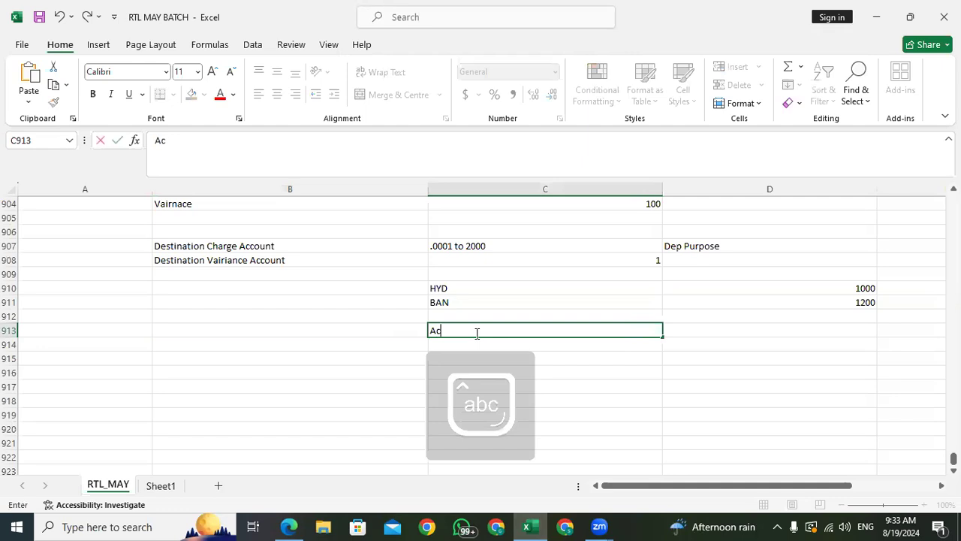
type("count Combination")
left_click(453, 343)
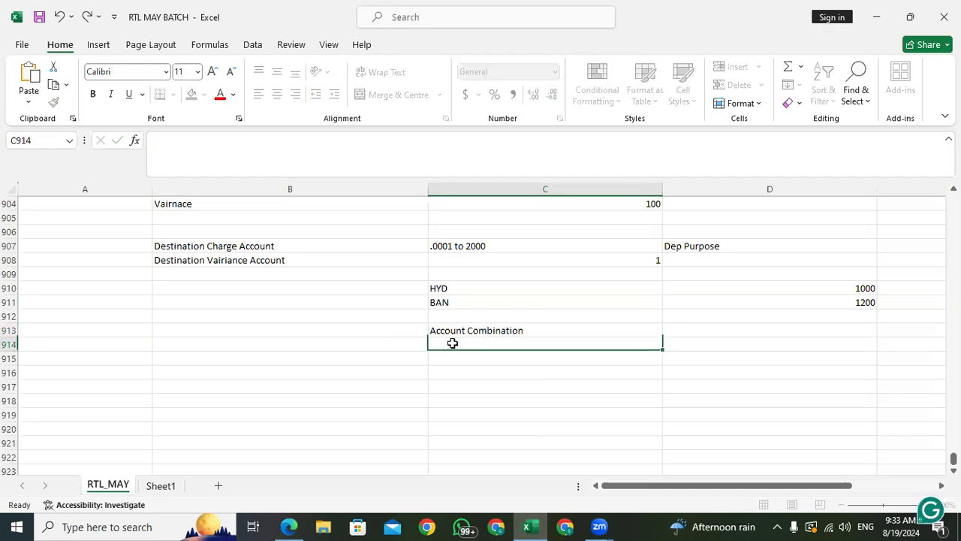
type("Account ")
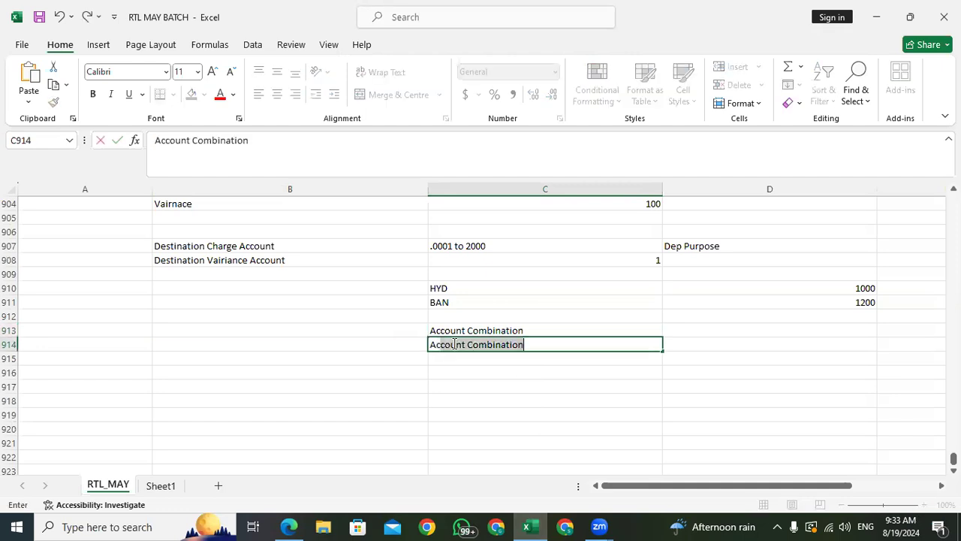
type("Mappings")
key("Return")
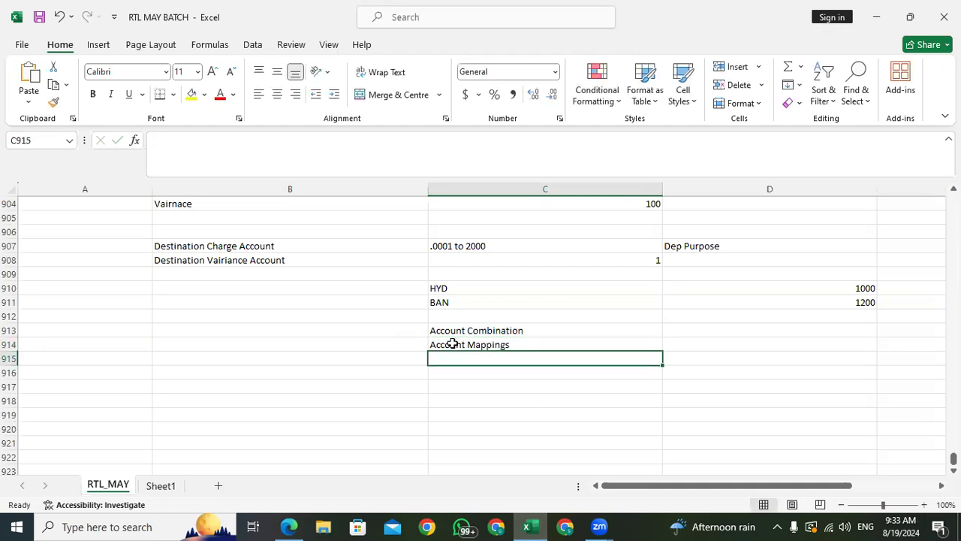
- Continue the list in C915 to C917 with "Account Rules", "Account Defination" and "Assign the TAB to Subleger"
type("Account Rules")
key("Return")
type("Account Definatio")
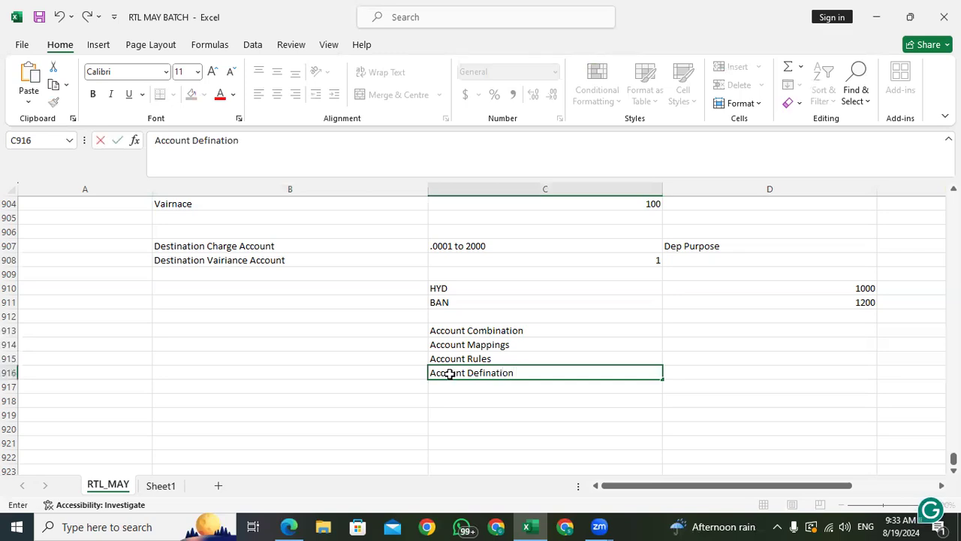
key("Return")
type("Assig")
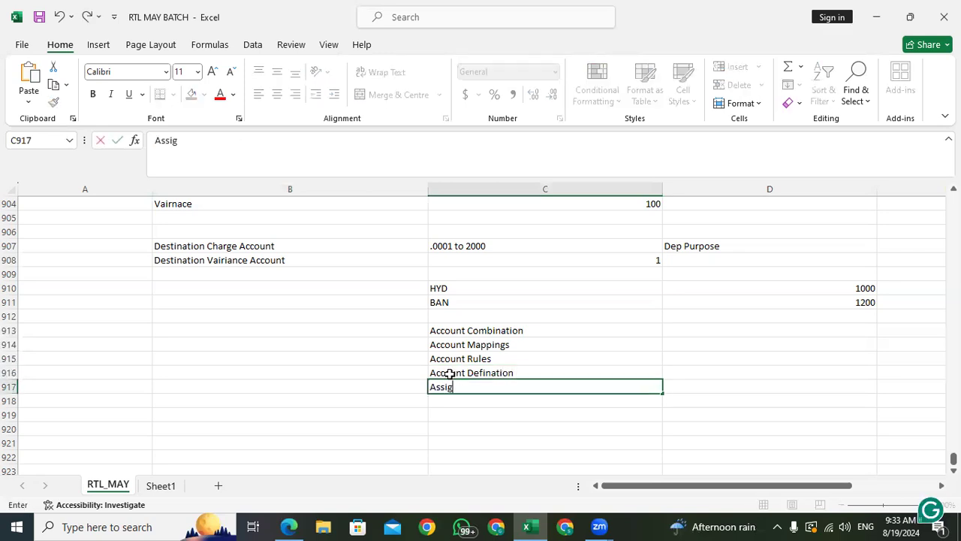
type("n the TAB to Subleger")
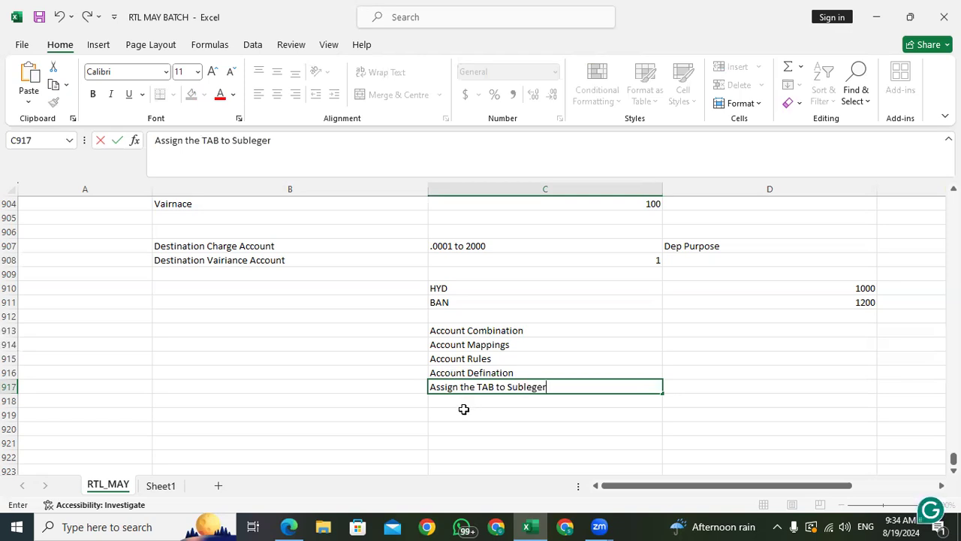
key("Return")
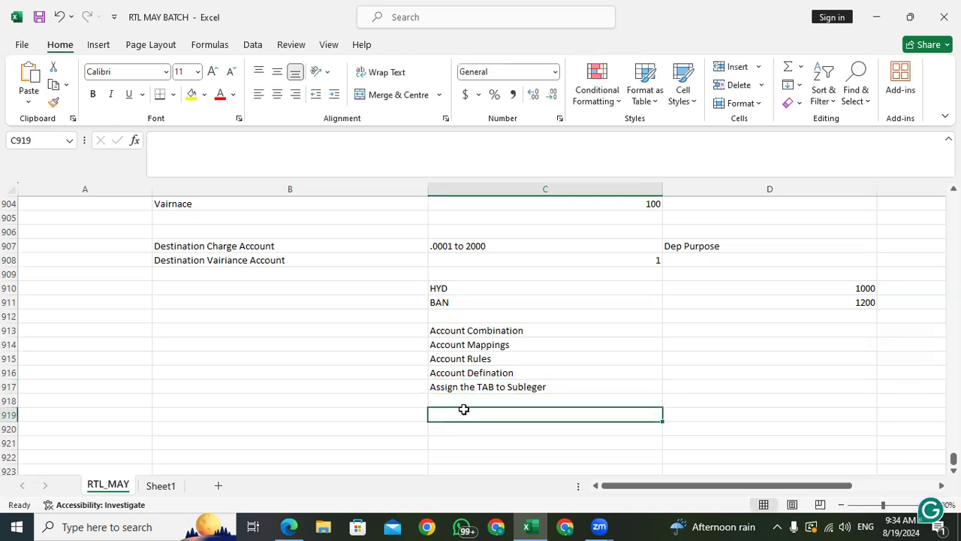
- Label the list of setup tasks by entering "Steps" in cell B913
left_click(456, 360)
left_click(440, 444)
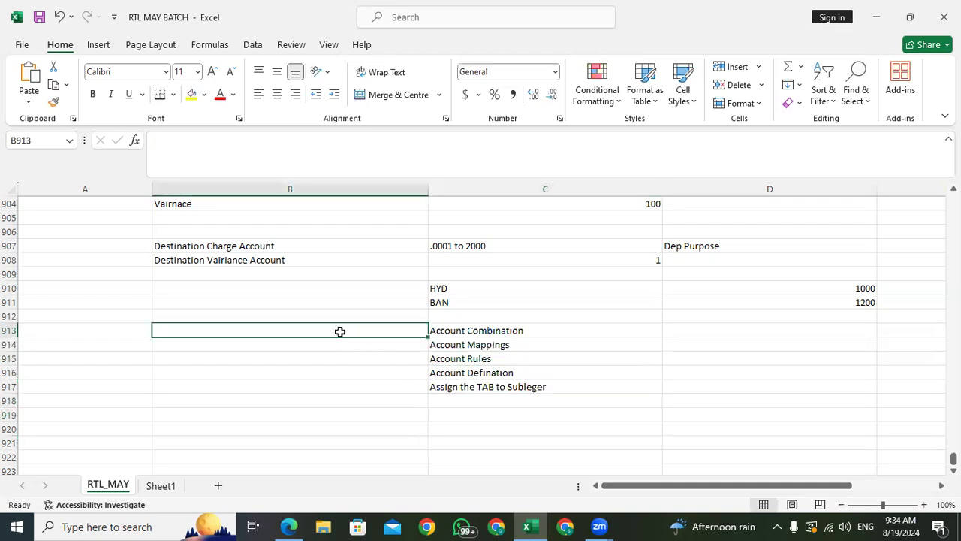
type("Steps")
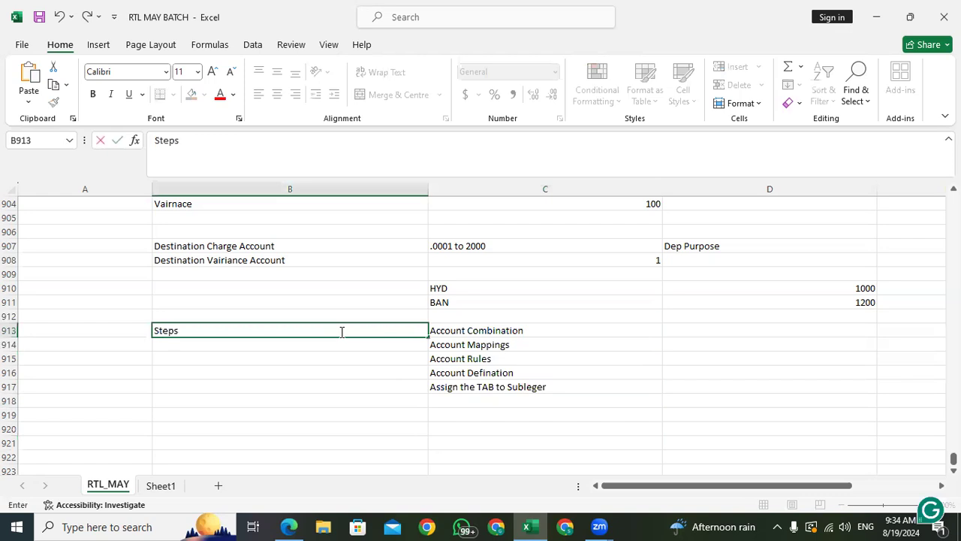
left_click(311, 358)
- Switch back to Oracle in the browser, open Setup and Maintenance and show the Procurement Transaction Account Rules tasks
left_click(291, 525)
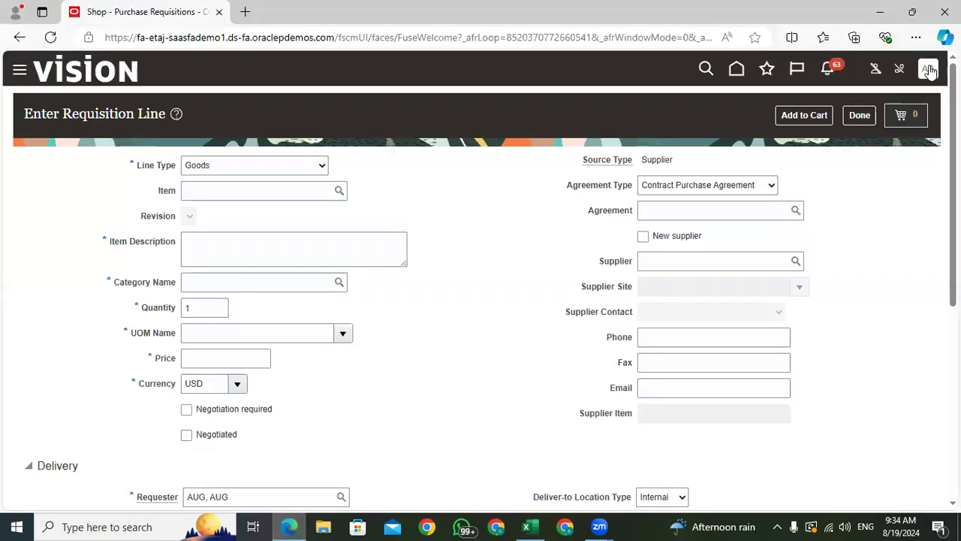
left_click(686, 282)
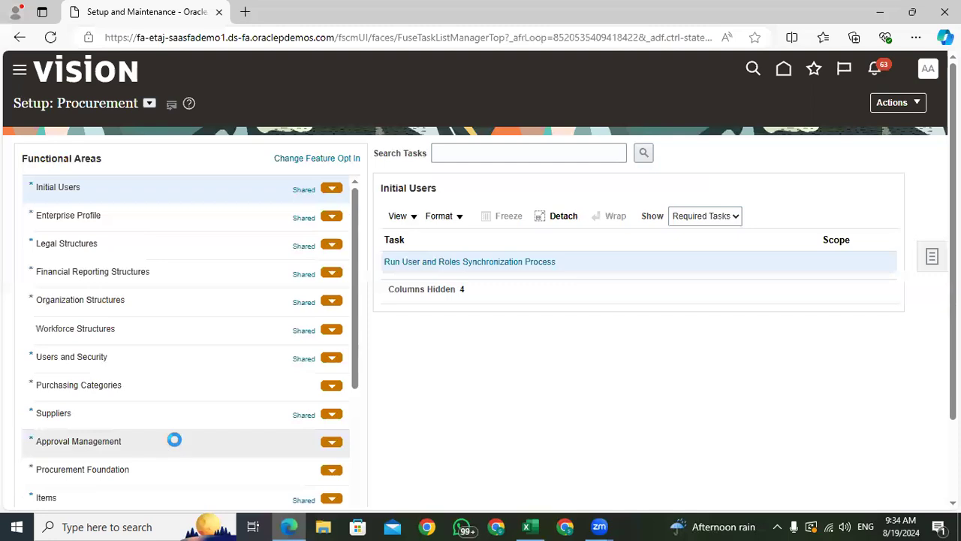
scroll(174, 439, "down", 10)
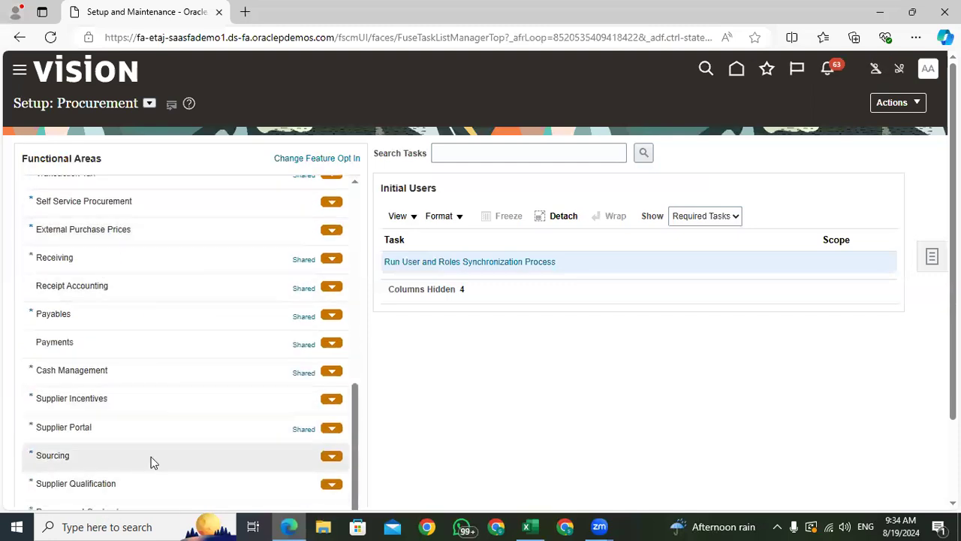
scroll(151, 316, "up", 10)
scroll(155, 387, "down", 9)
left_click(135, 203)
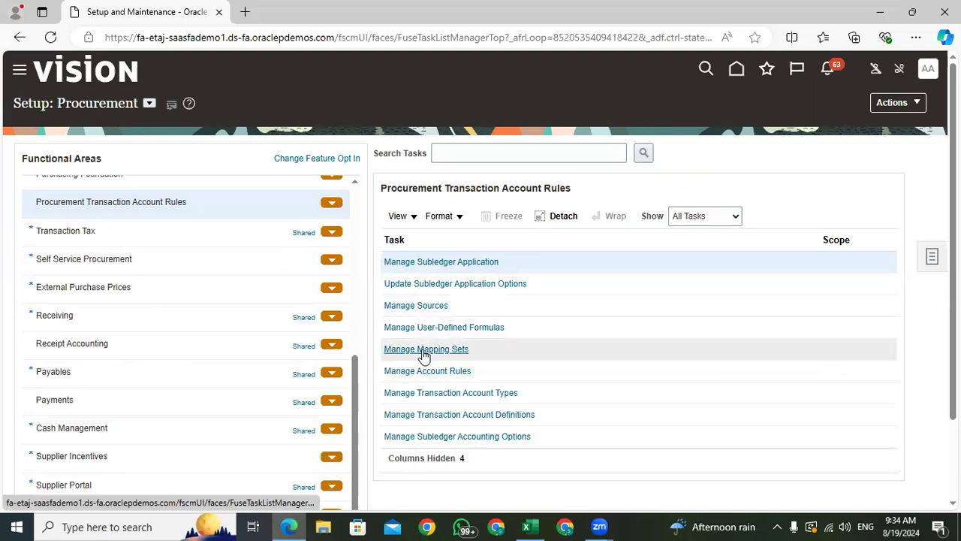
- Review the Purchasing transaction account types, and check the account definition step in the Excel notes before returning to the setup tasks
left_click(439, 394)
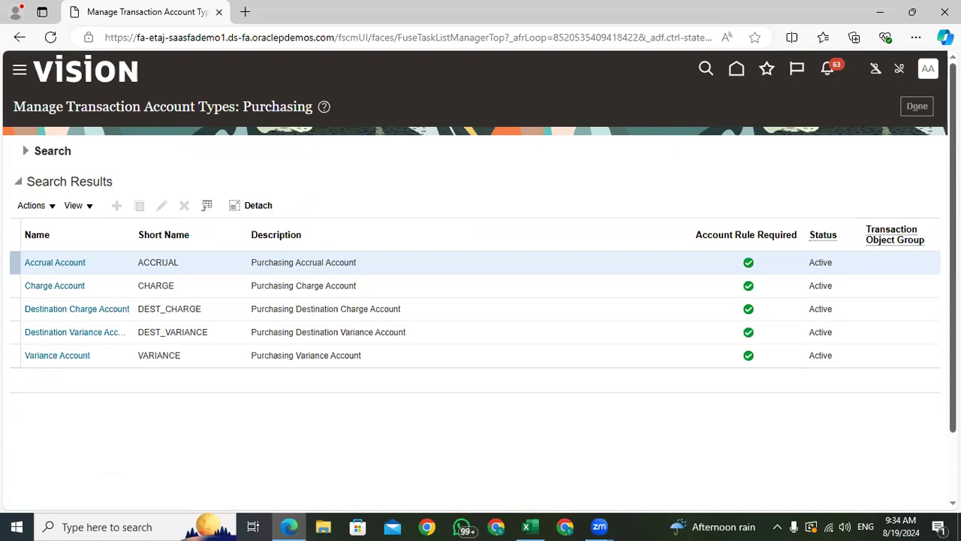
scroll(478, 281, "down", 2)
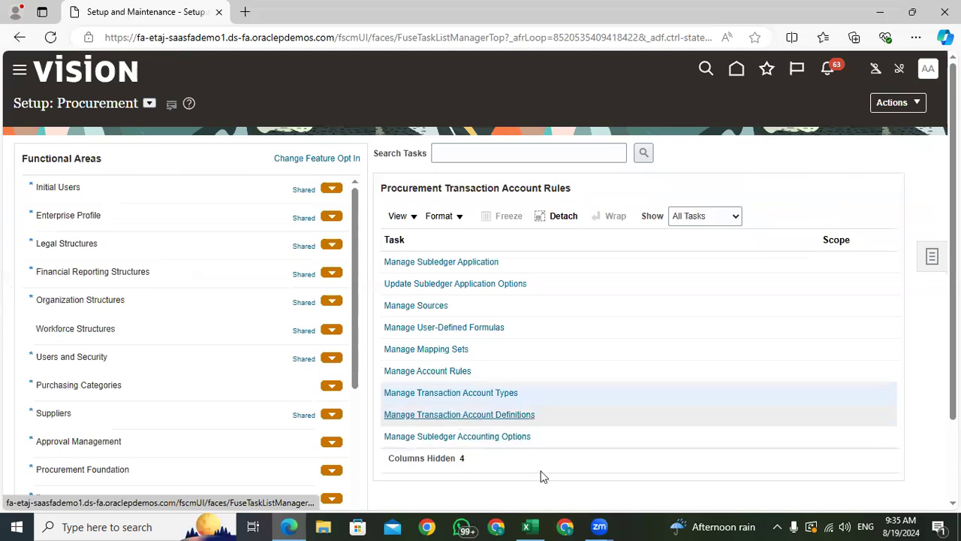
left_click(538, 525)
left_click(481, 372)
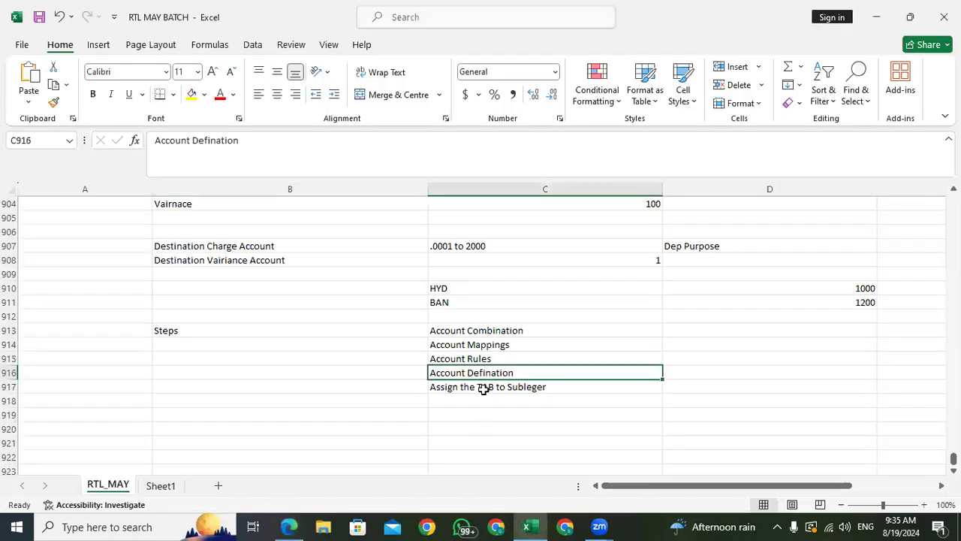
key("alt+Tab")
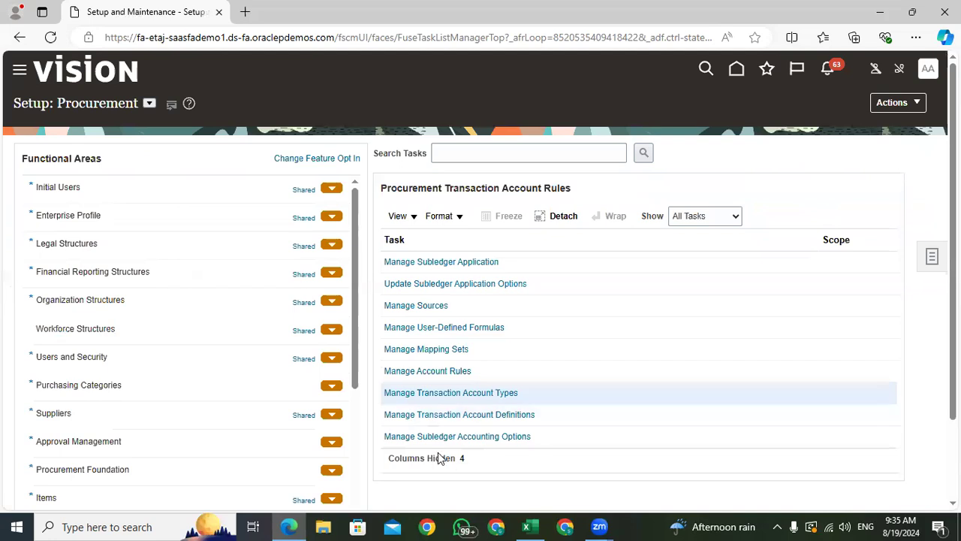